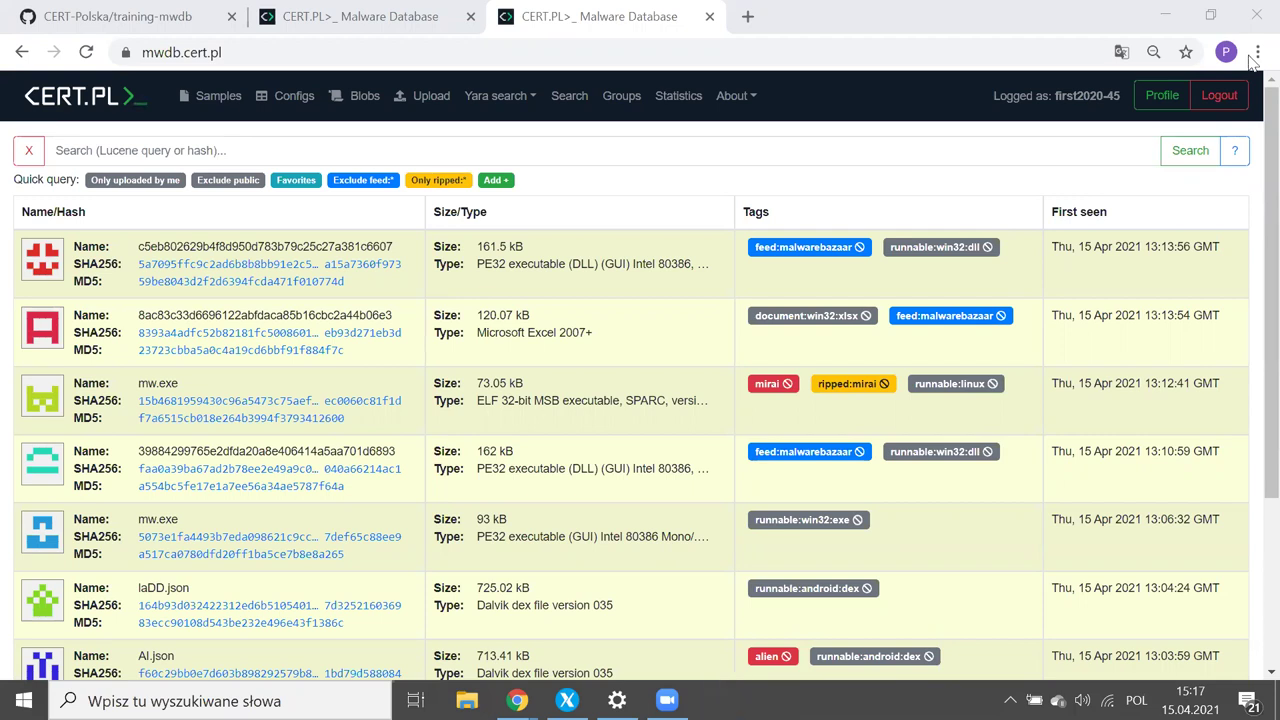
pyautogui.click(623, 190)
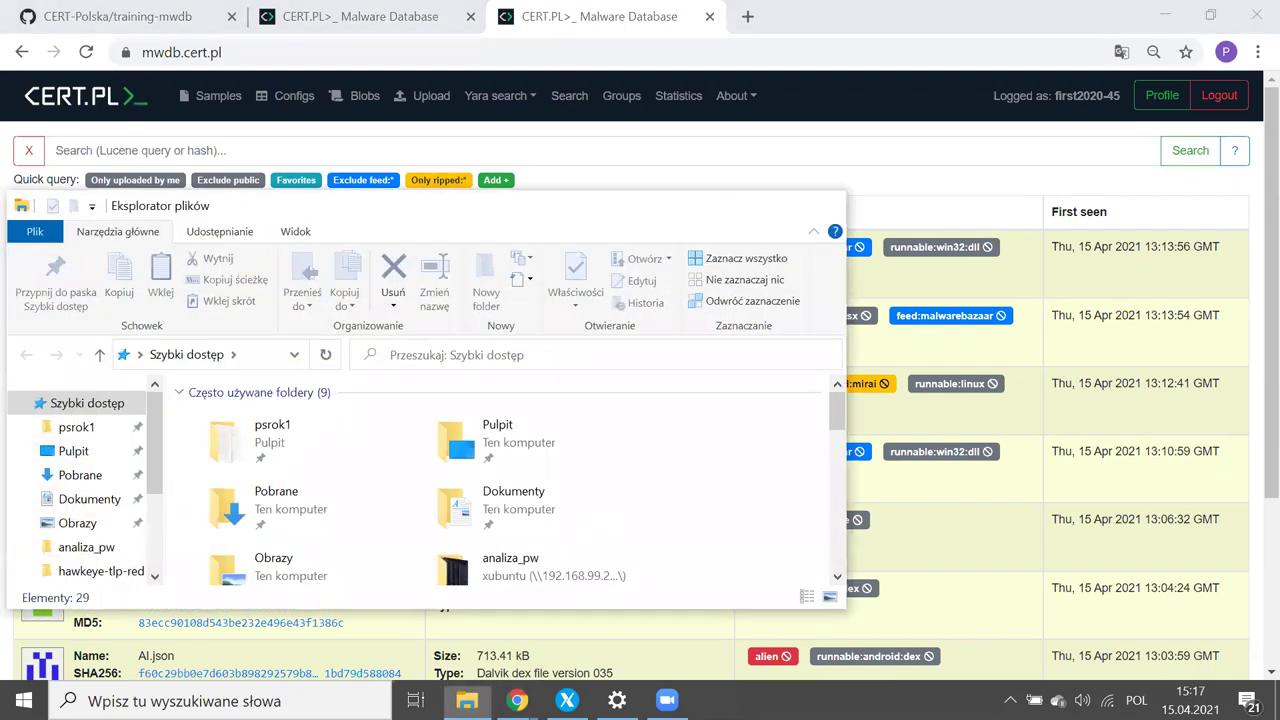
pyautogui.click(824, 207)
pyautogui.hotkey('alt', 'Tab')
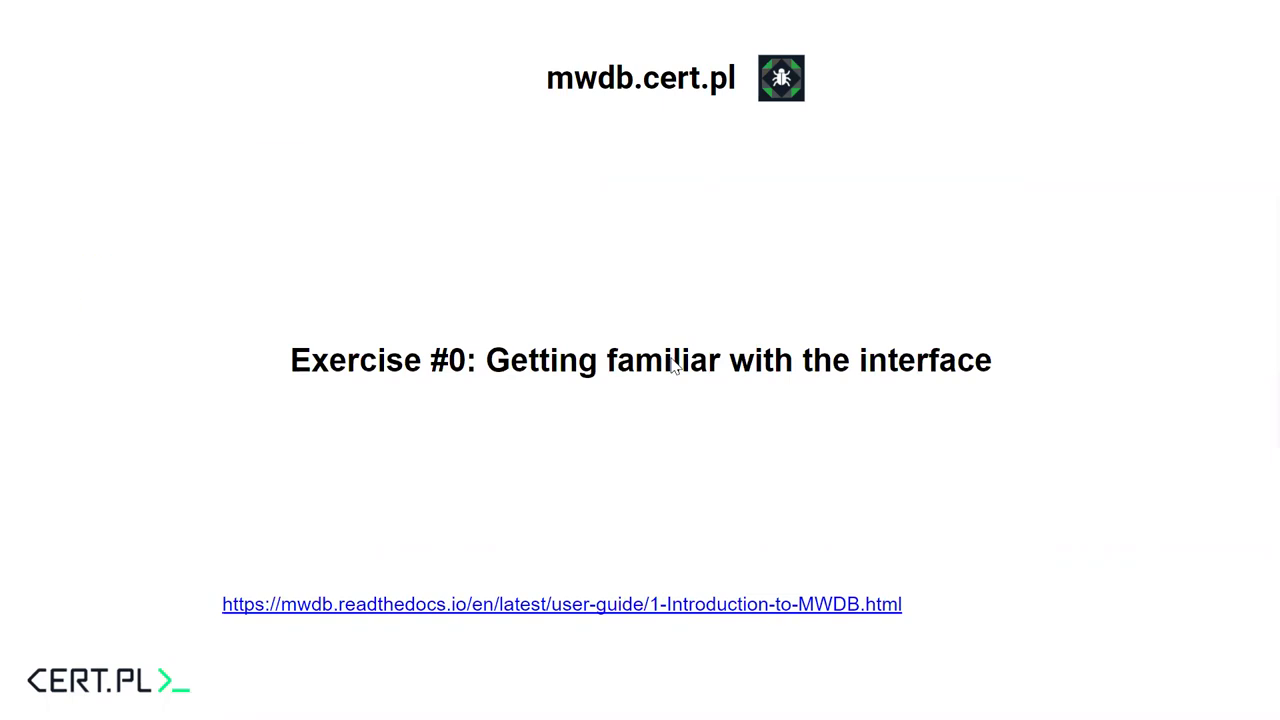
pyautogui.hotkey('alt', 'Tab')
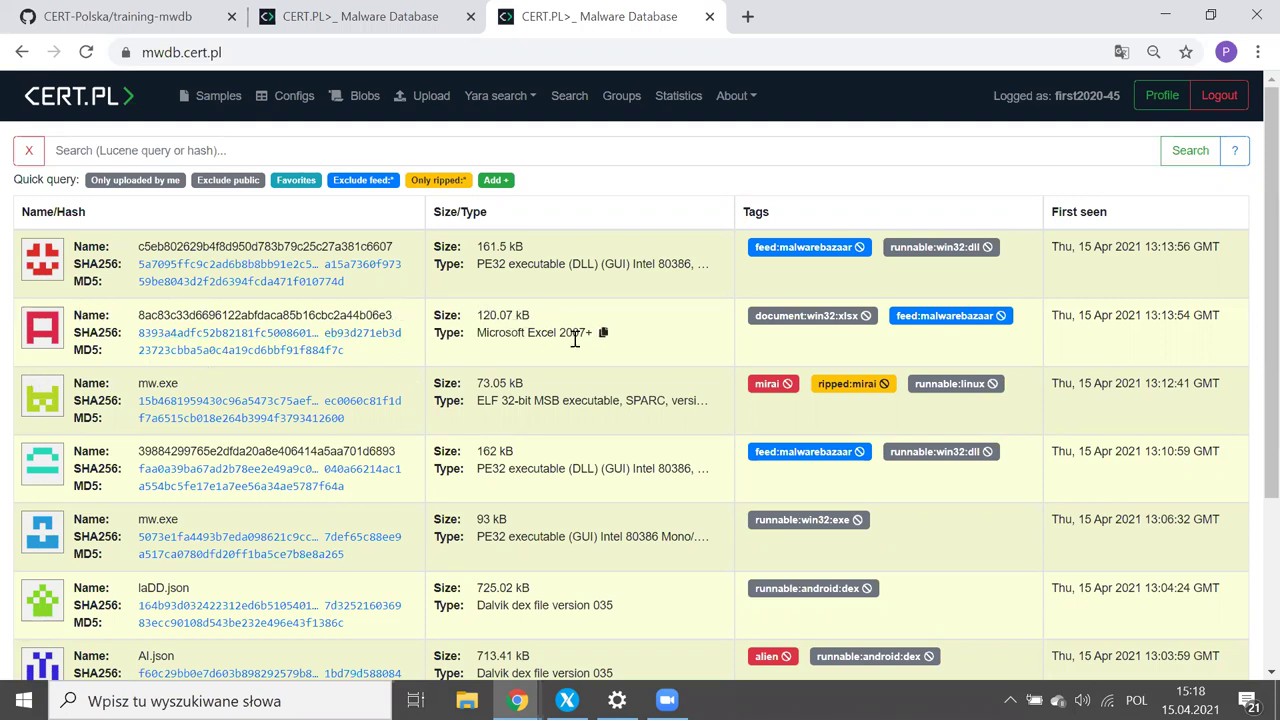
# Step: Copy the Microsoft Excel 2007+ file type from its sample into the search query, and clear the query again
pyautogui.click(603, 333)
pyautogui.click(415, 145)
pyautogui.hotkey('ctrl', 'v')
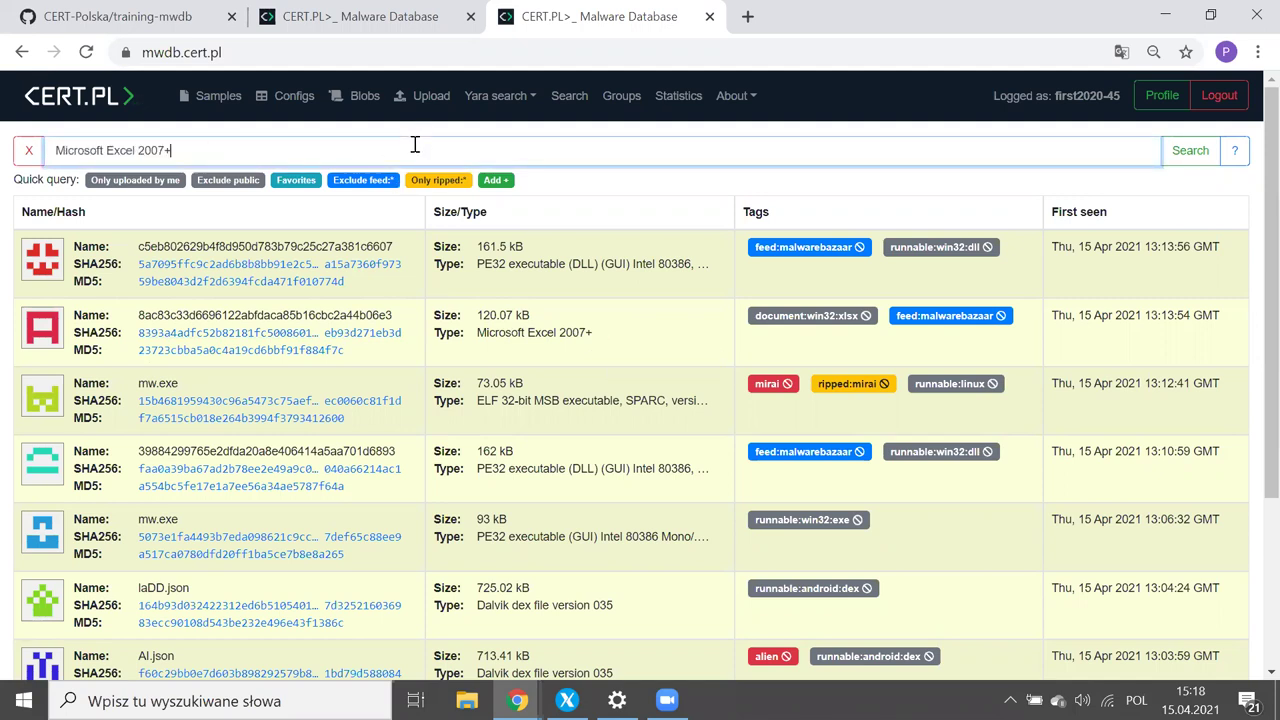
pyautogui.hotkey('ctrl', 'a')
pyautogui.press('BackSpace')
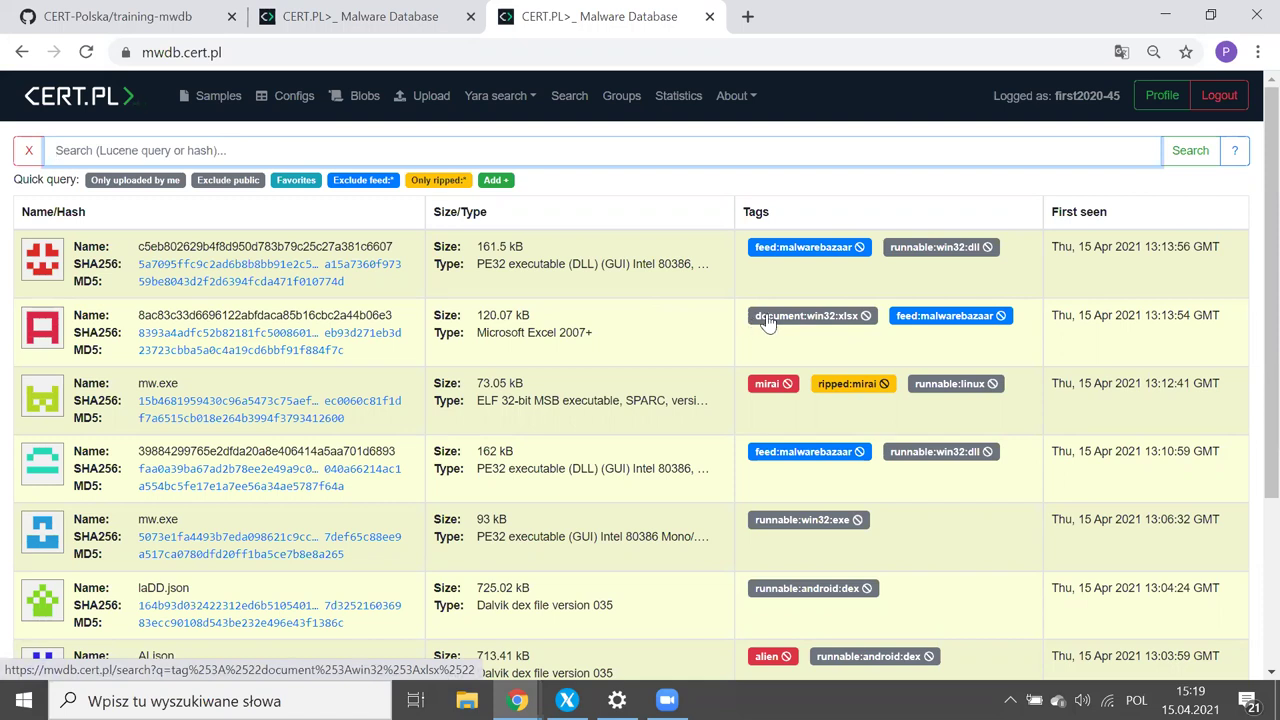
# Step: Look through the list of recent samples, examining their file types, tags and first-seen times
pyautogui.scroll(-1, 638, 358)
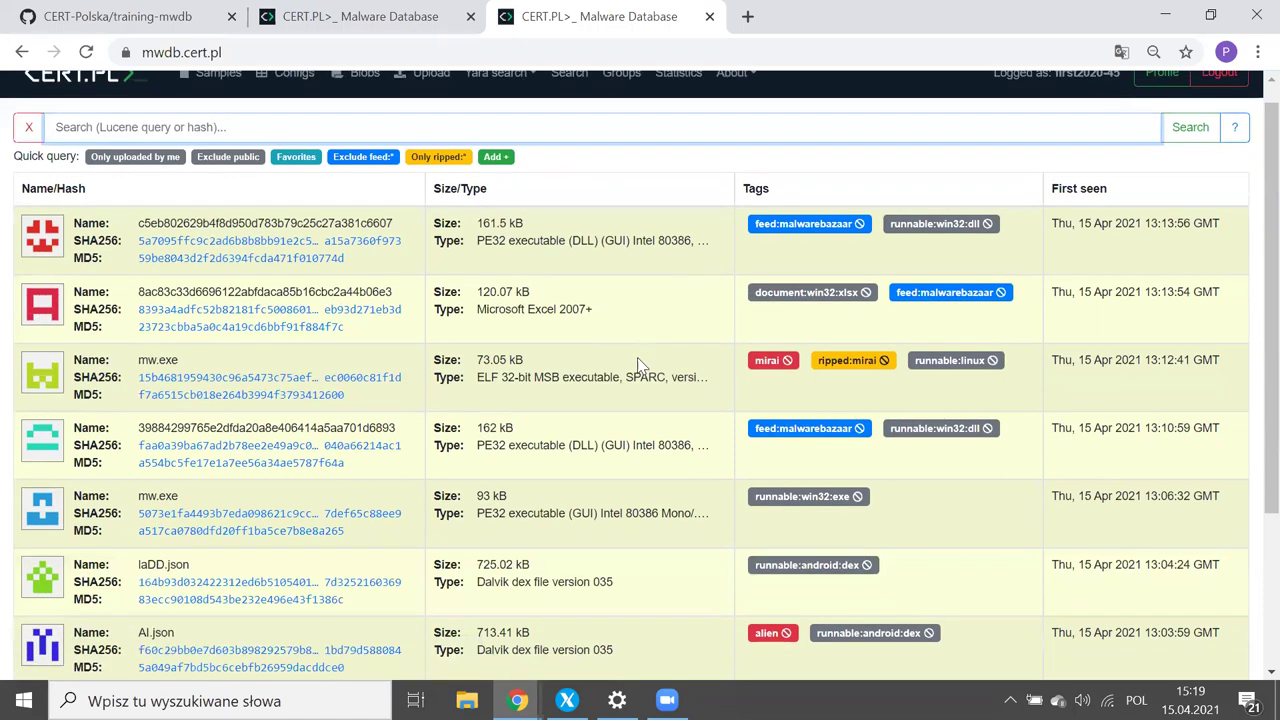
pyautogui.scroll(-2, 638, 358)
pyautogui.scroll(1, 637, 357)
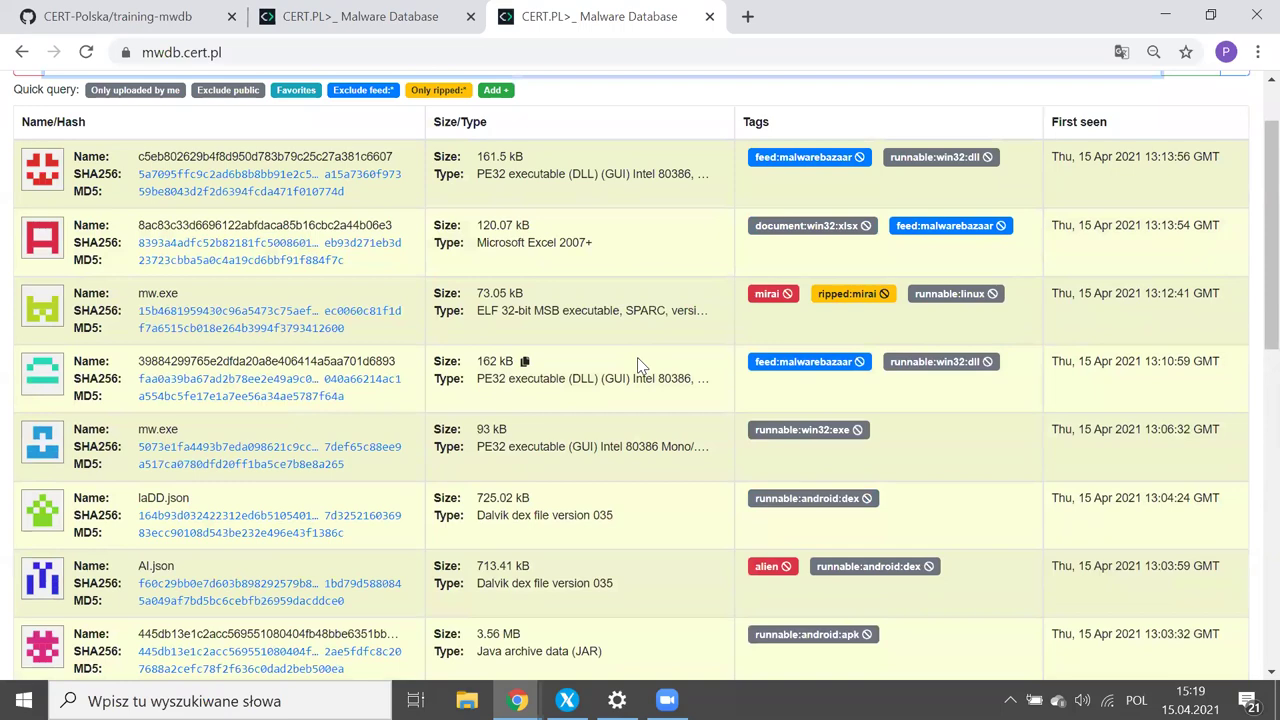
pyautogui.scroll(-4, 637, 357)
pyautogui.scroll(5, 637, 357)
pyautogui.scroll(-4, 637, 357)
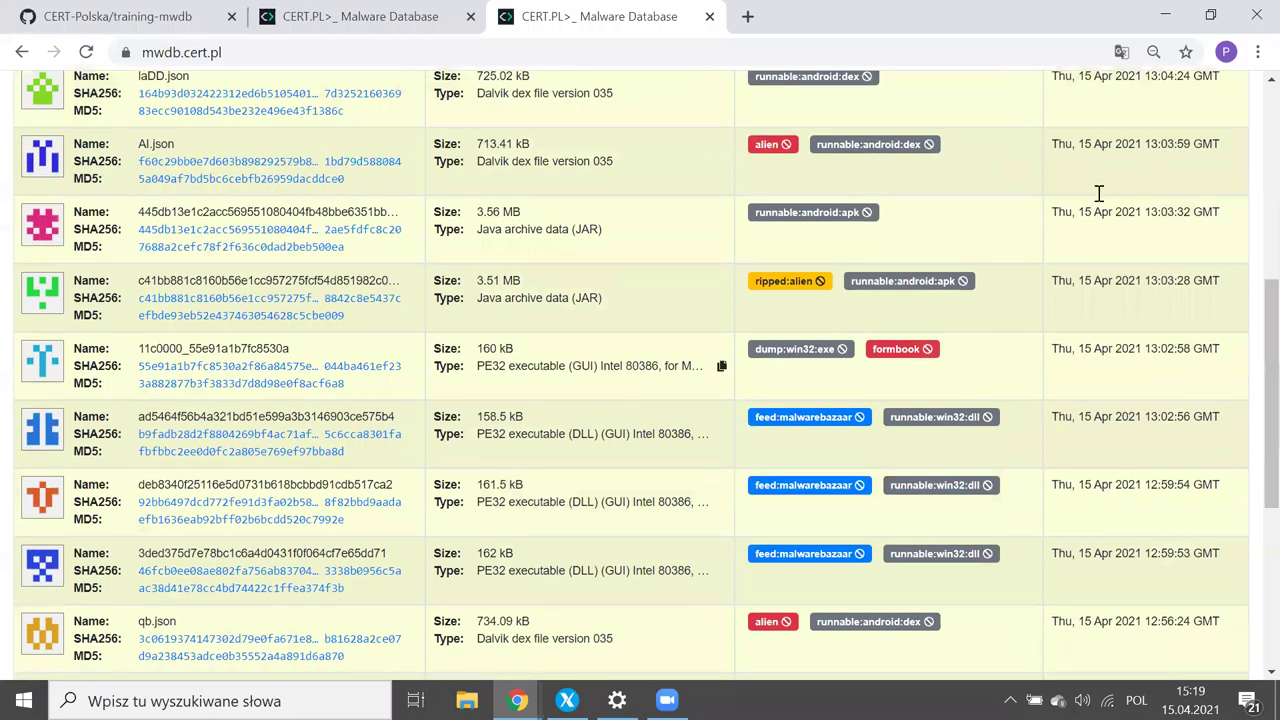
pyautogui.scroll(-5, 1098, 193)
pyautogui.scroll(-3, 1036, 222)
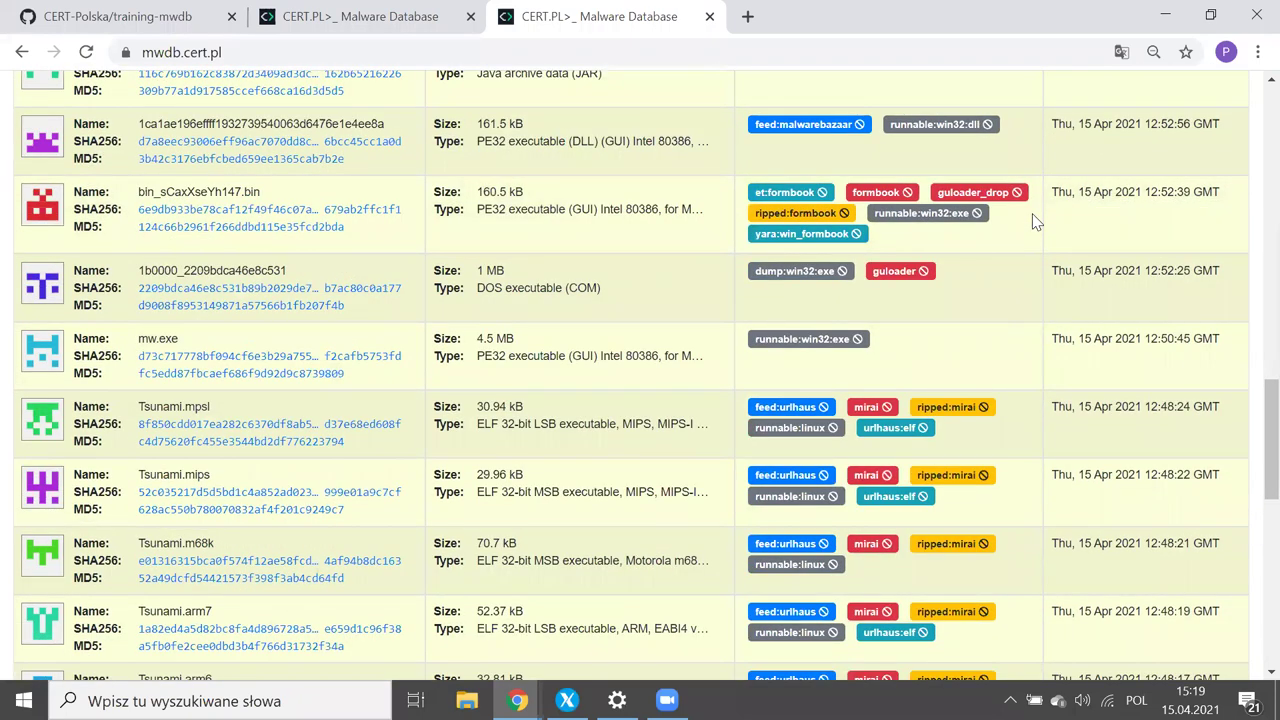
pyautogui.scroll(1, 894, 223)
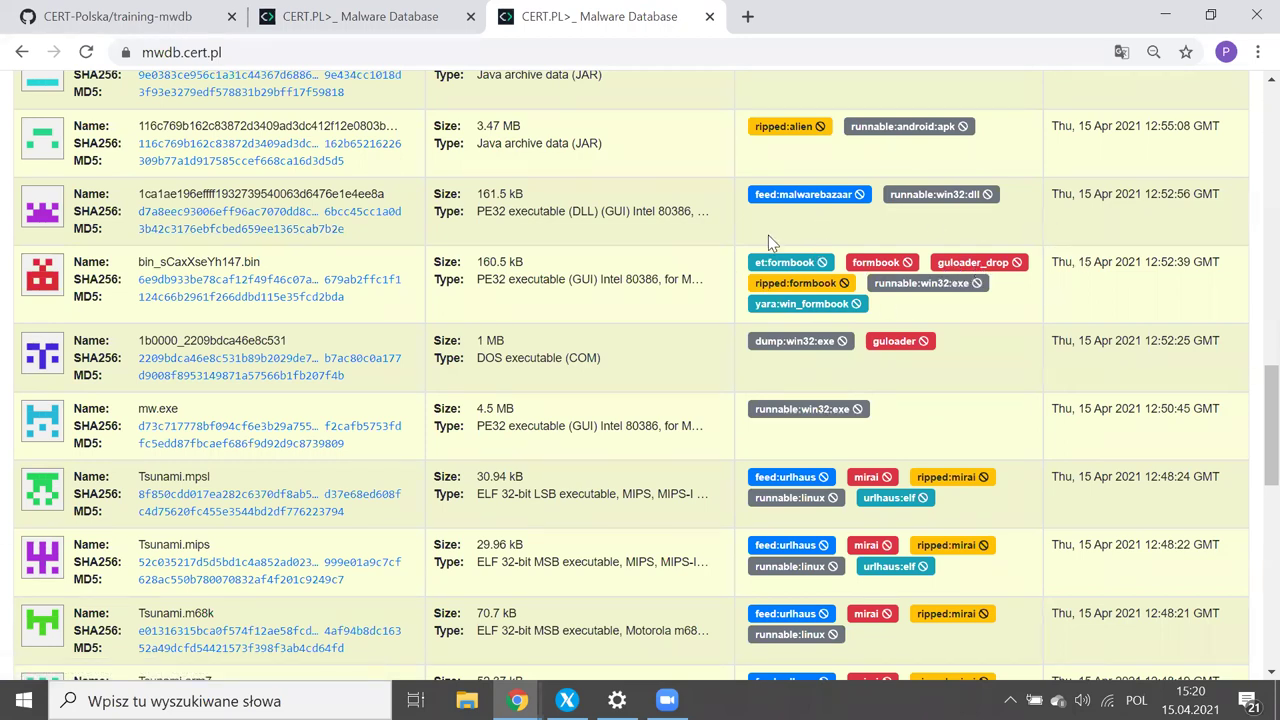
pyautogui.scroll(1, 1025, 303)
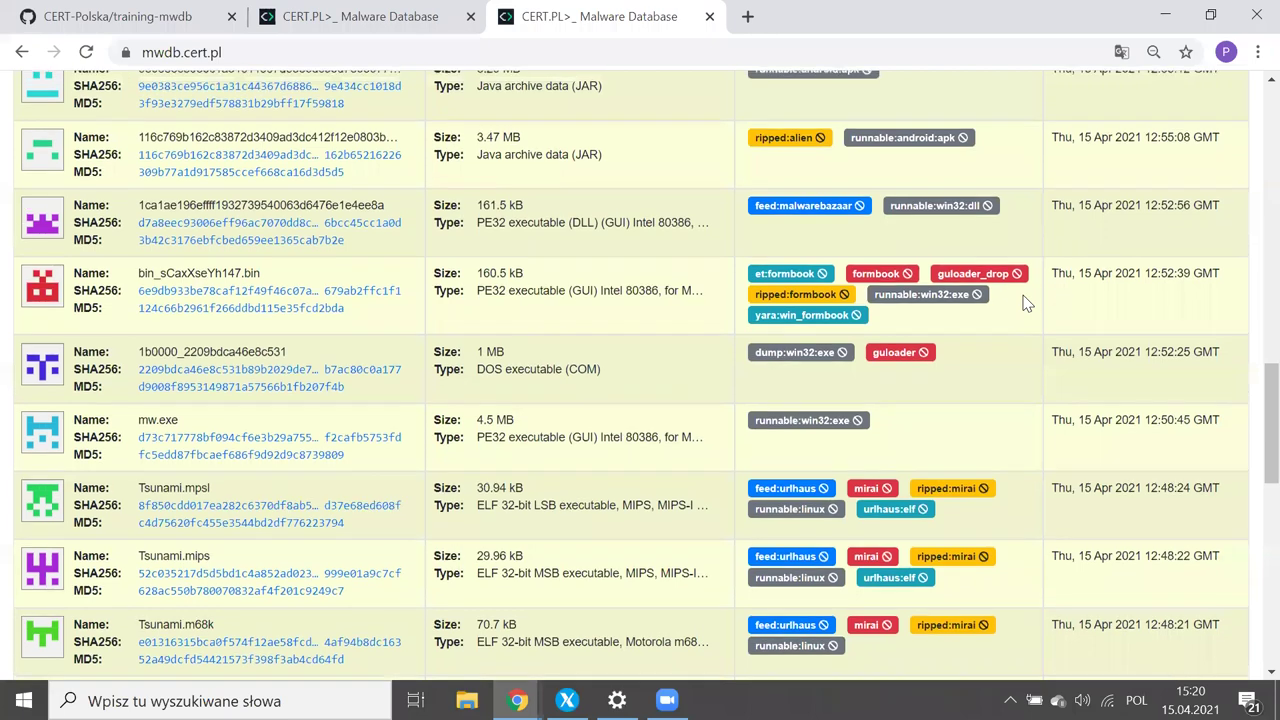
# Step: Filter the samples to those tagged both runnable:win32:exe and guloader_drop
pyautogui.click(912, 302)
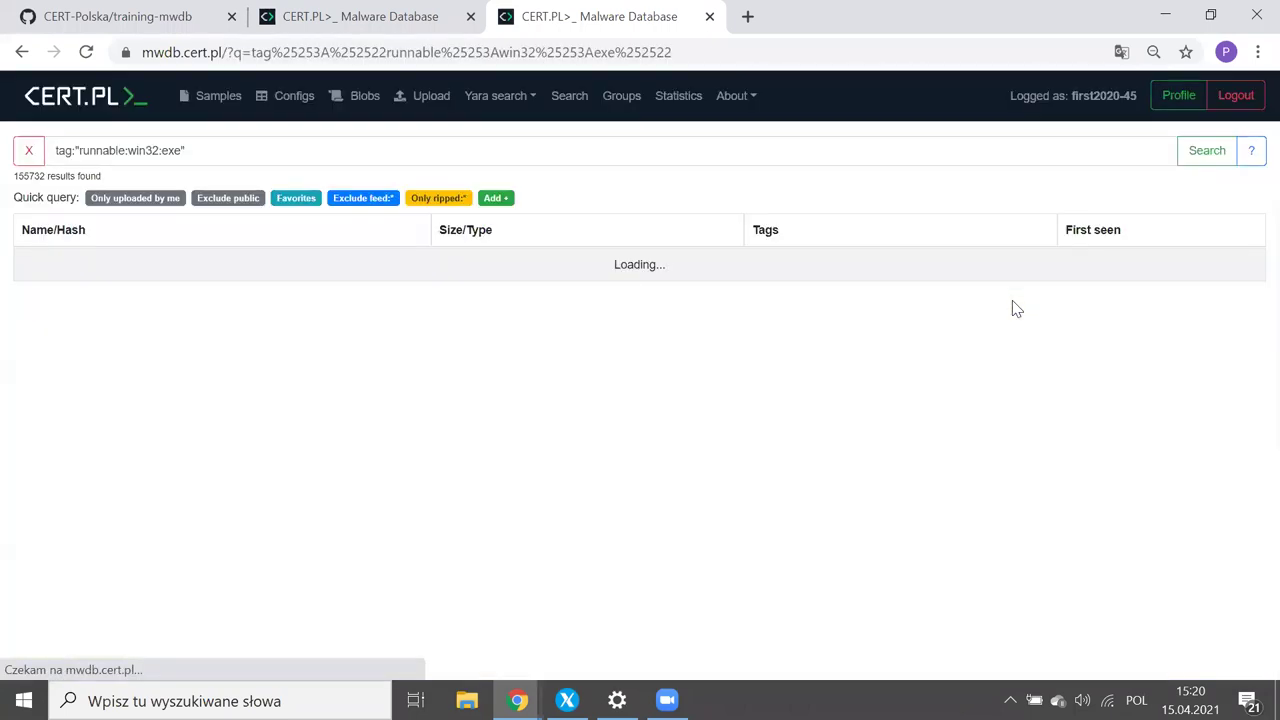
pyautogui.scroll(-2, 648, 338)
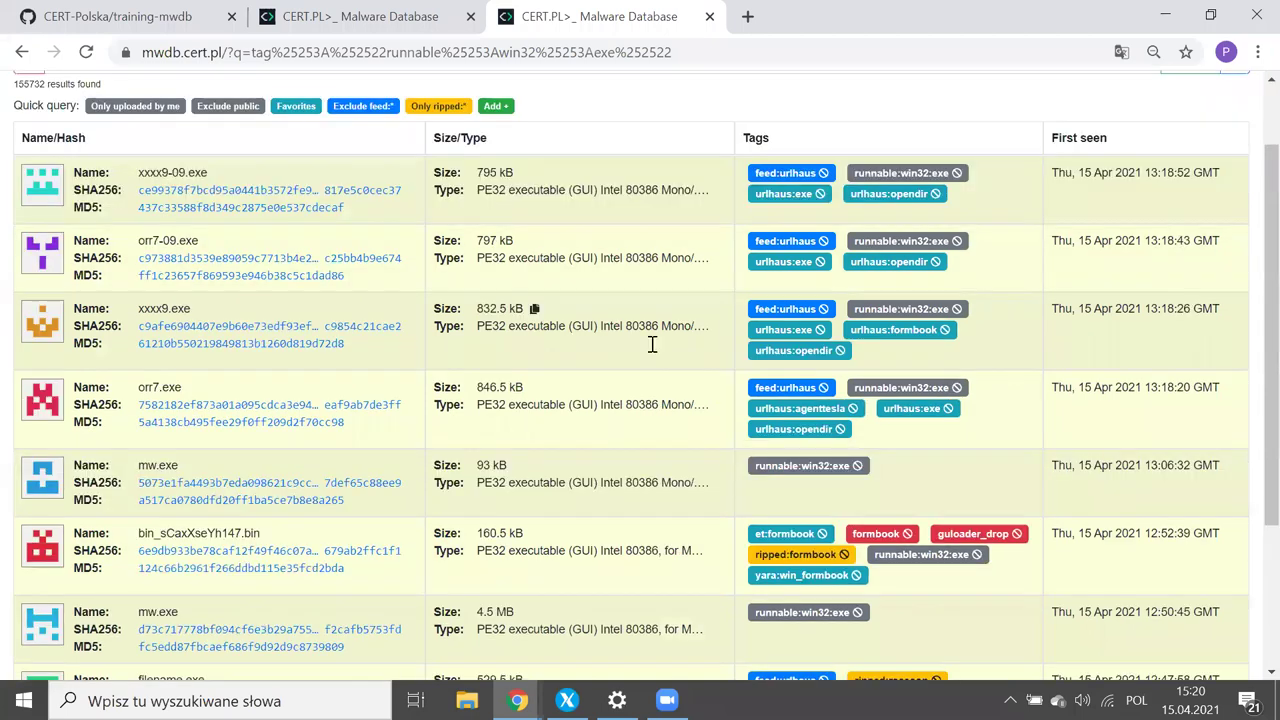
pyautogui.scroll(-1, 966, 492)
pyautogui.click(980, 483)
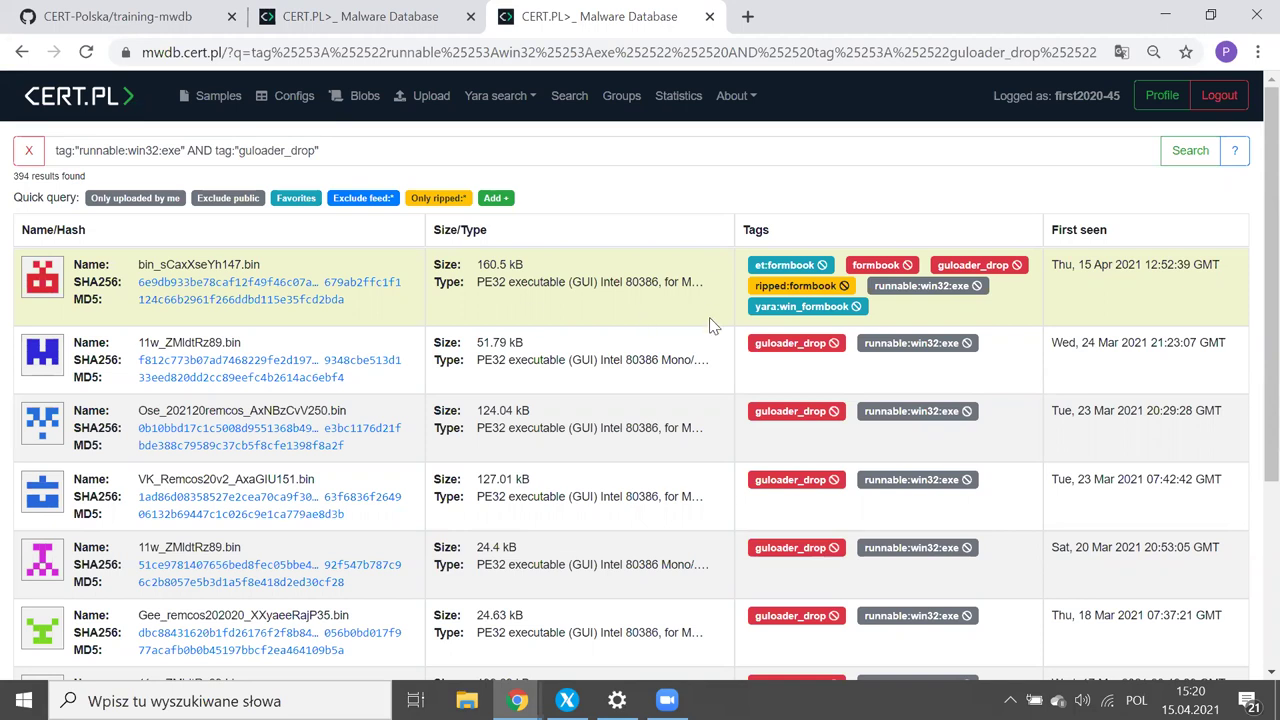
# Step: Look over the filtered samples and exclude those tagged ripped:formbook from the query
pyautogui.scroll(-1, 713, 326)
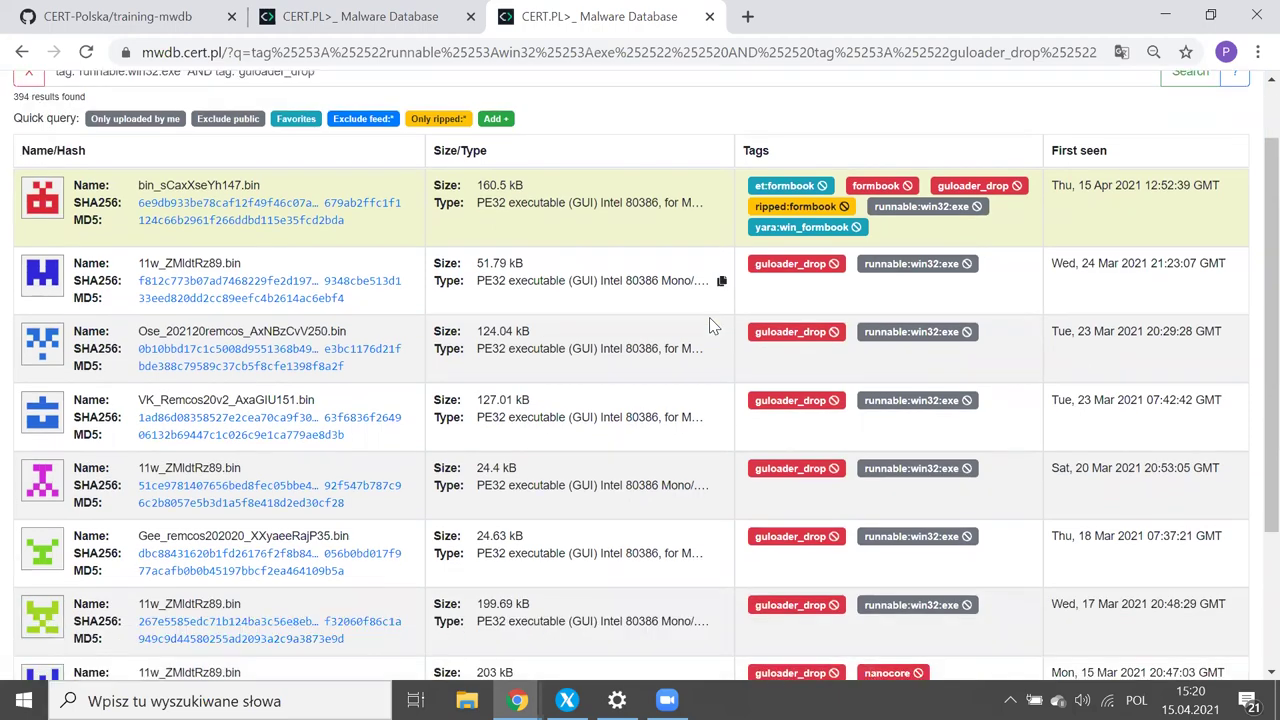
pyautogui.scroll(1, 713, 326)
pyautogui.scroll(-1, 709, 317)
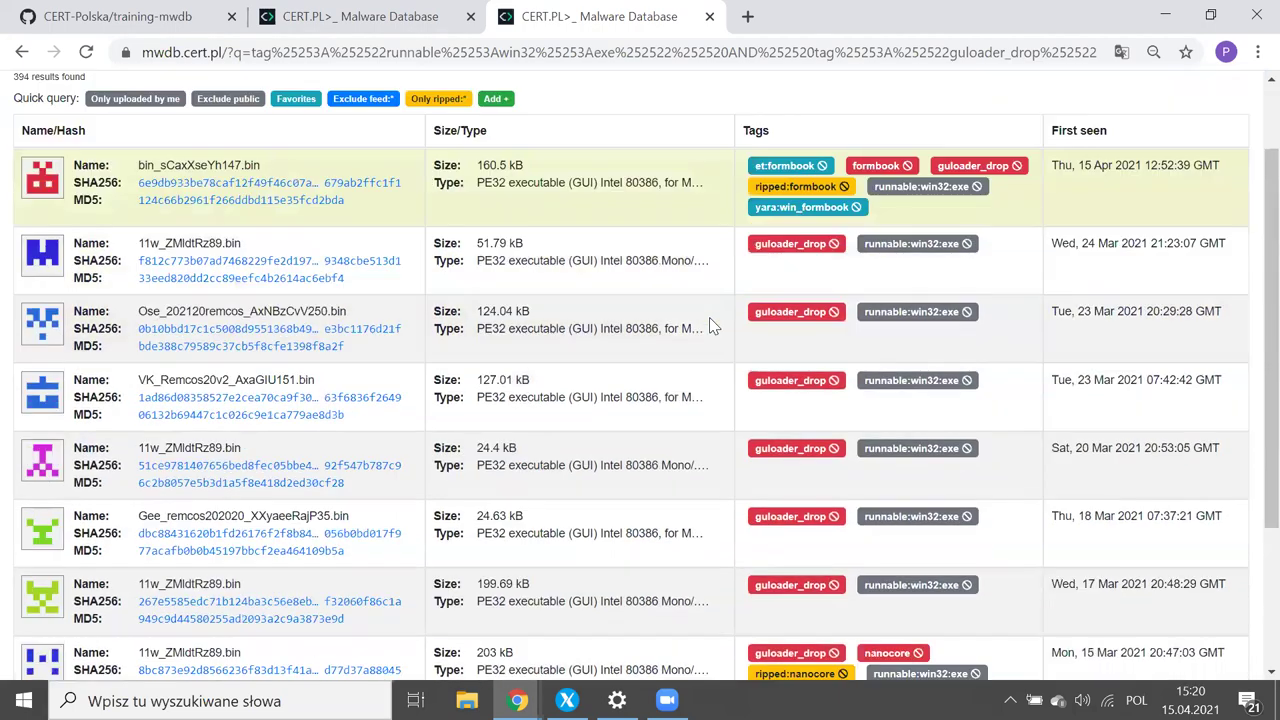
pyautogui.scroll(1, 751, 320)
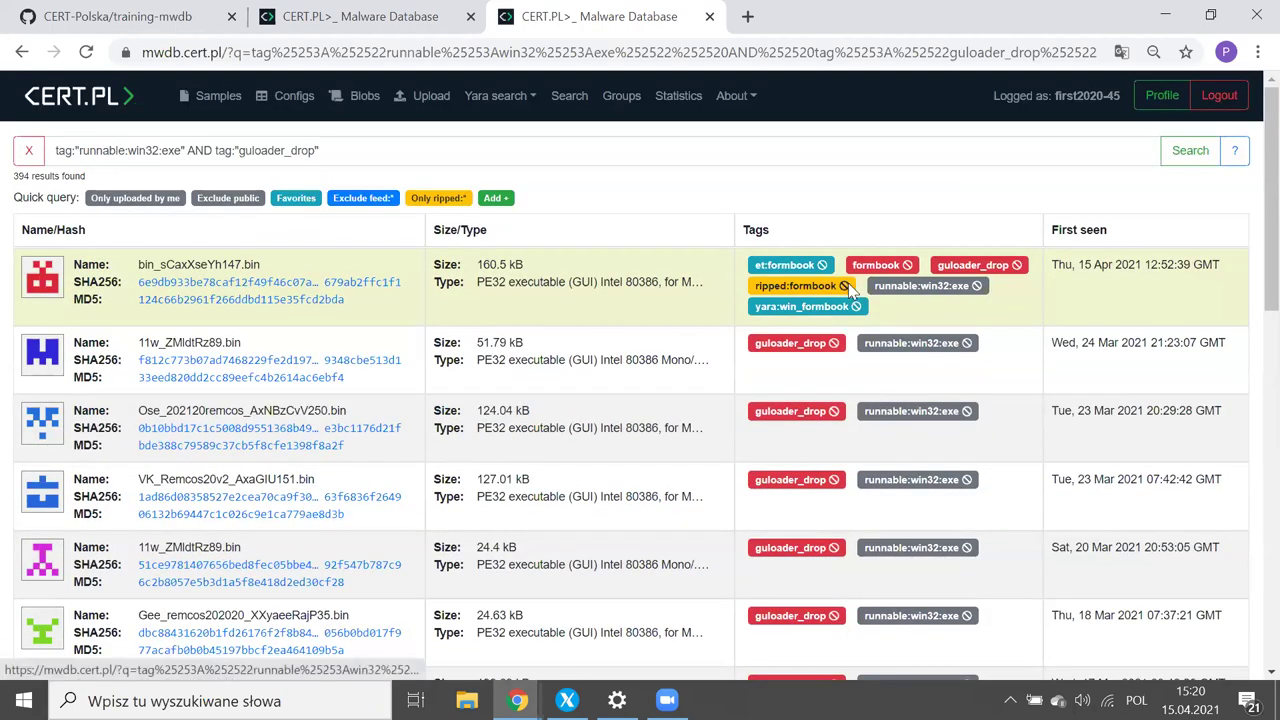
pyautogui.click(845, 287)
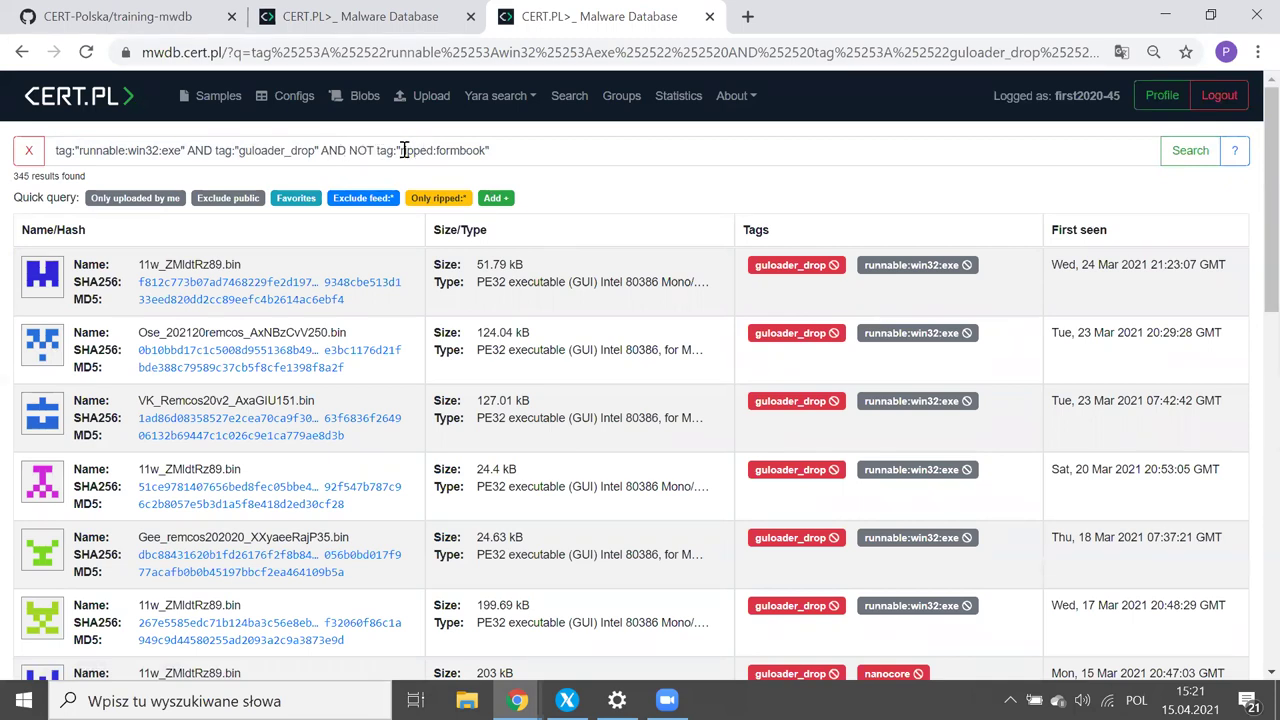
# Step: Narrow the query to samples with a ripped:* tag and look over the malware family tags of the results
pyautogui.click(437, 206)
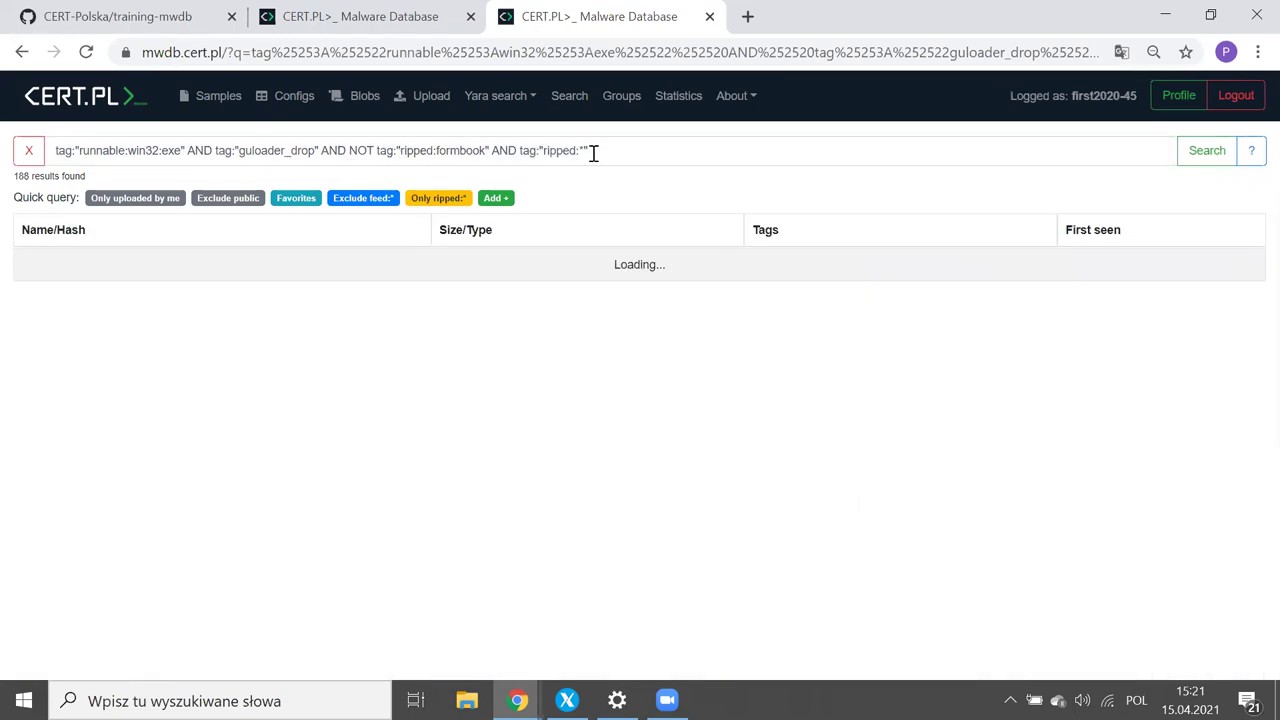
pyautogui.scroll(-1, 775, 322)
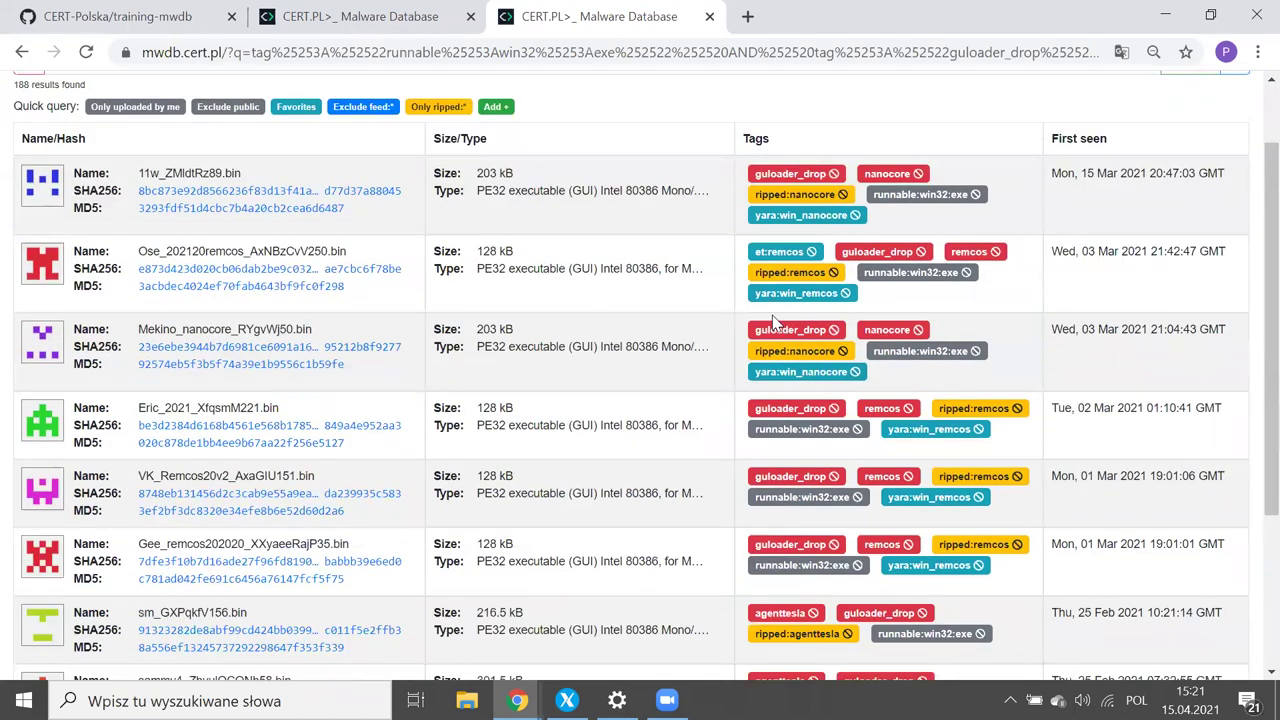
pyautogui.scroll(1, 775, 322)
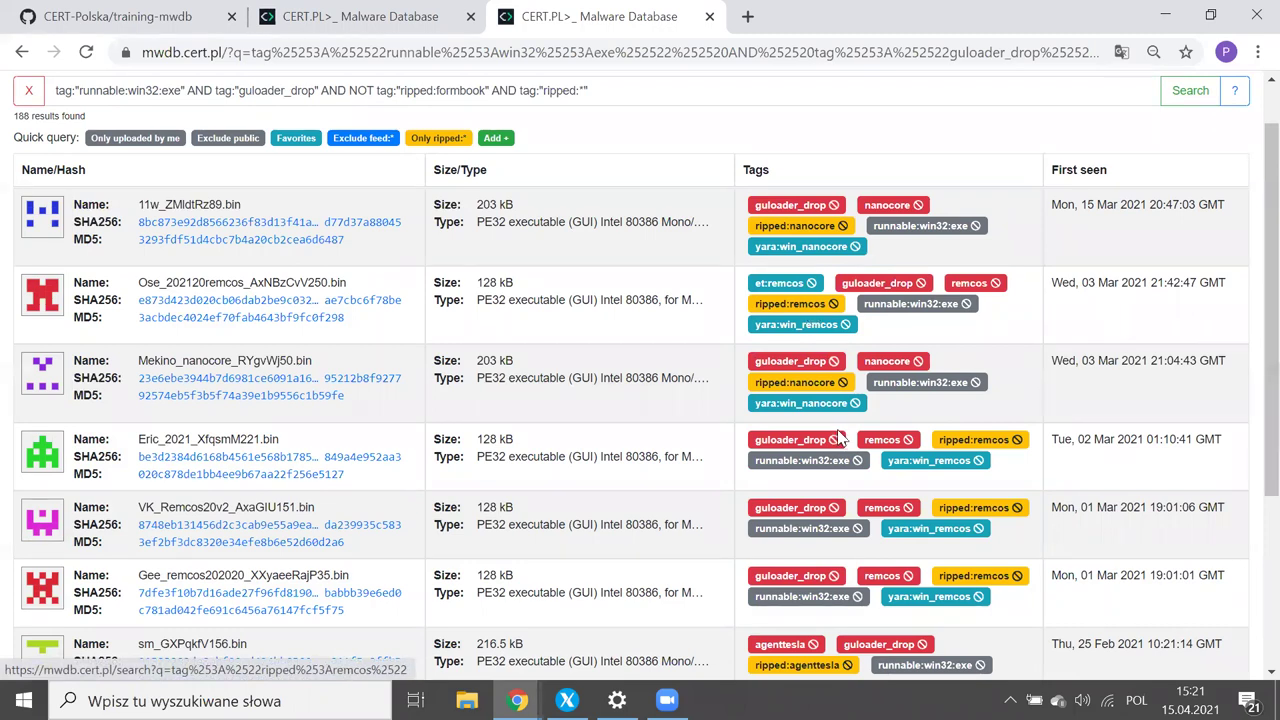
pyautogui.scroll(-3, 838, 438)
pyautogui.scroll(4, 1000, 306)
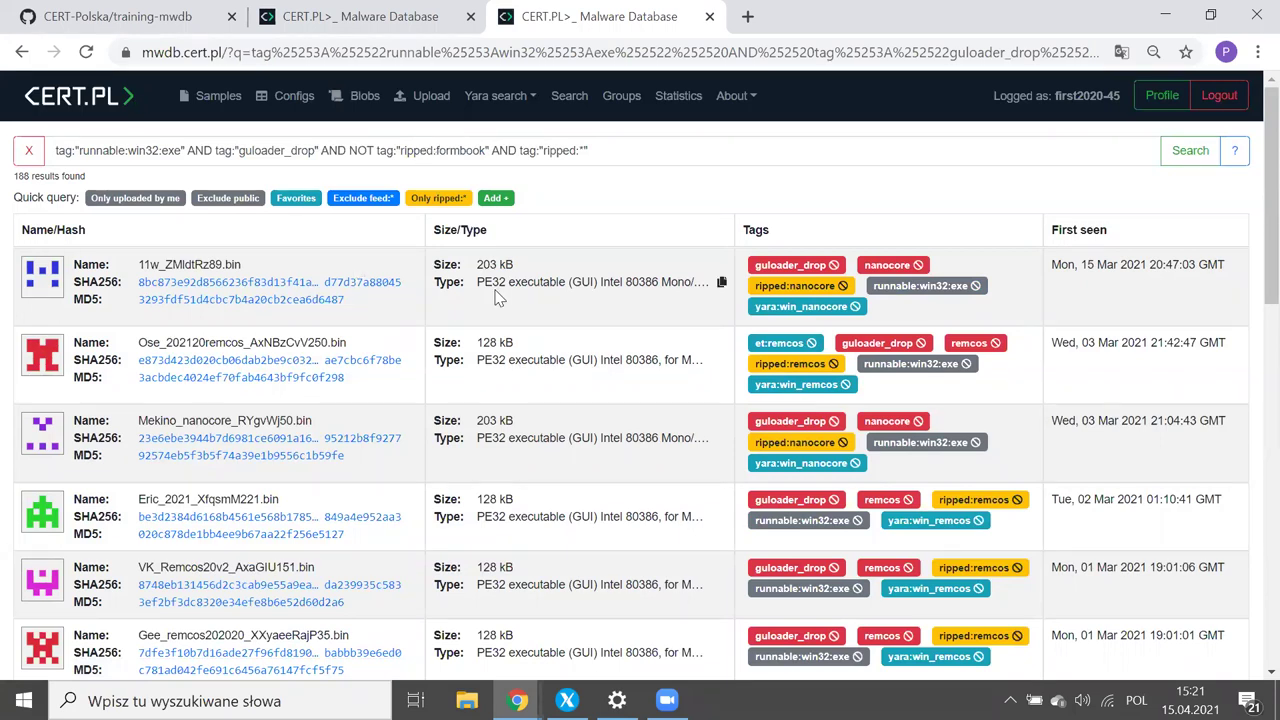
# Step: Open the newest matching sample, 11w_ZMldtRz89.bin, and examine its file details and hashes
pyautogui.click(324, 288)
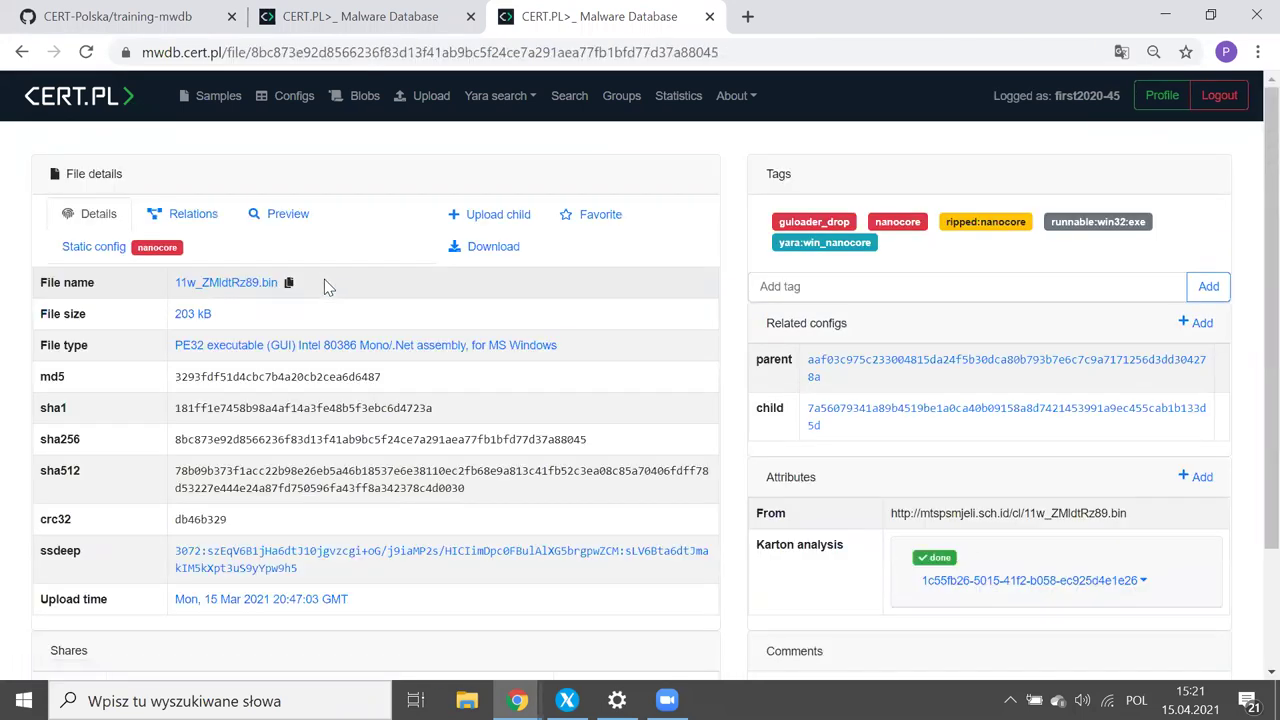
pyautogui.scroll(-1, 324, 287)
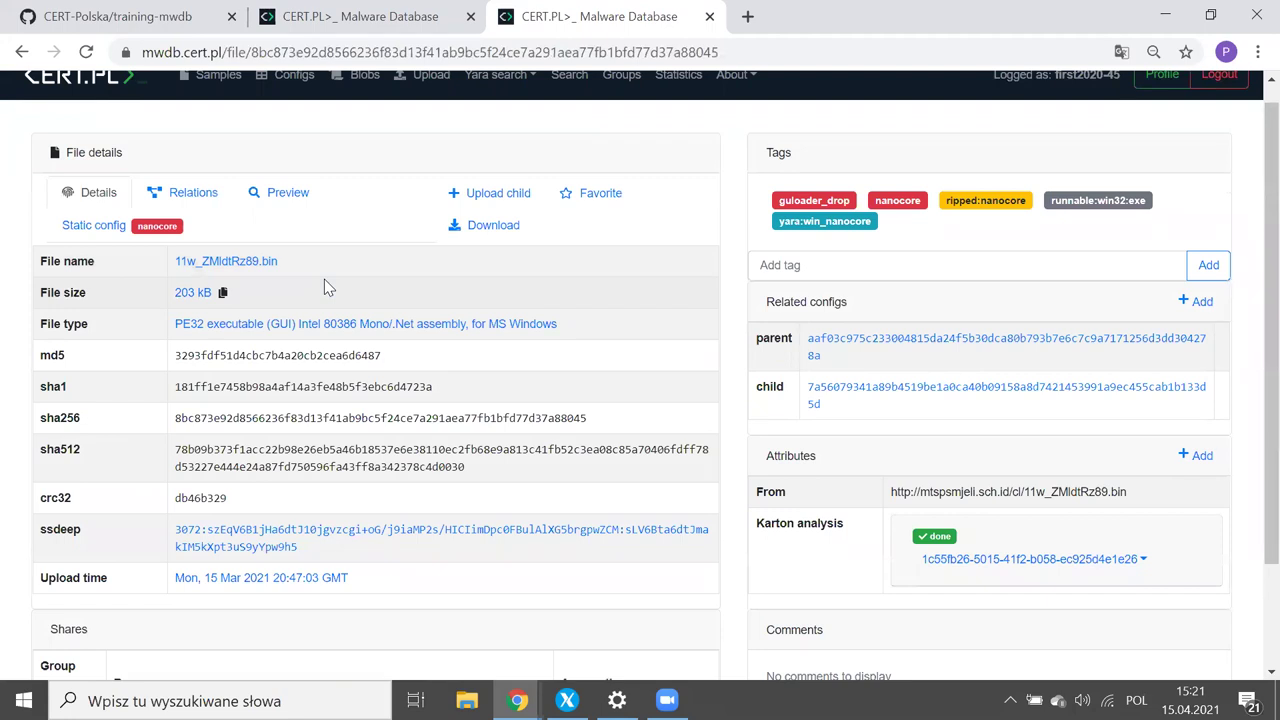
pyautogui.scroll(-1, 324, 279)
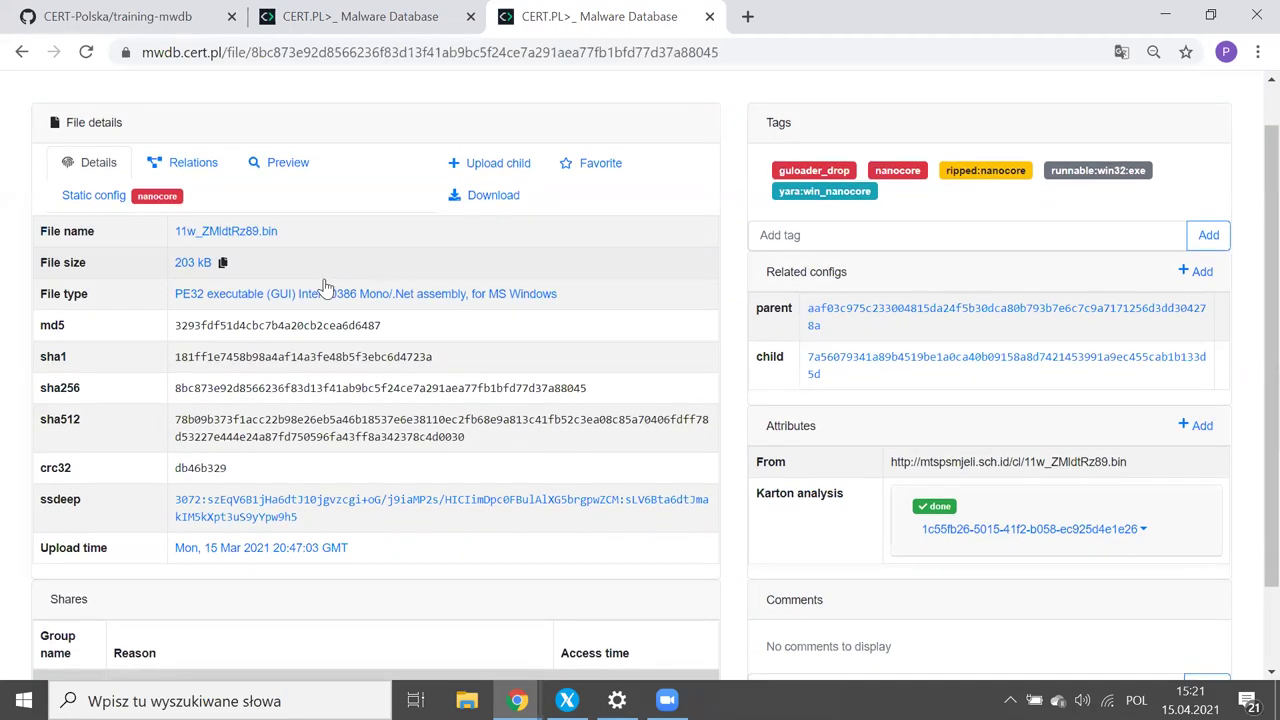
pyautogui.scroll(-1, 324, 280)
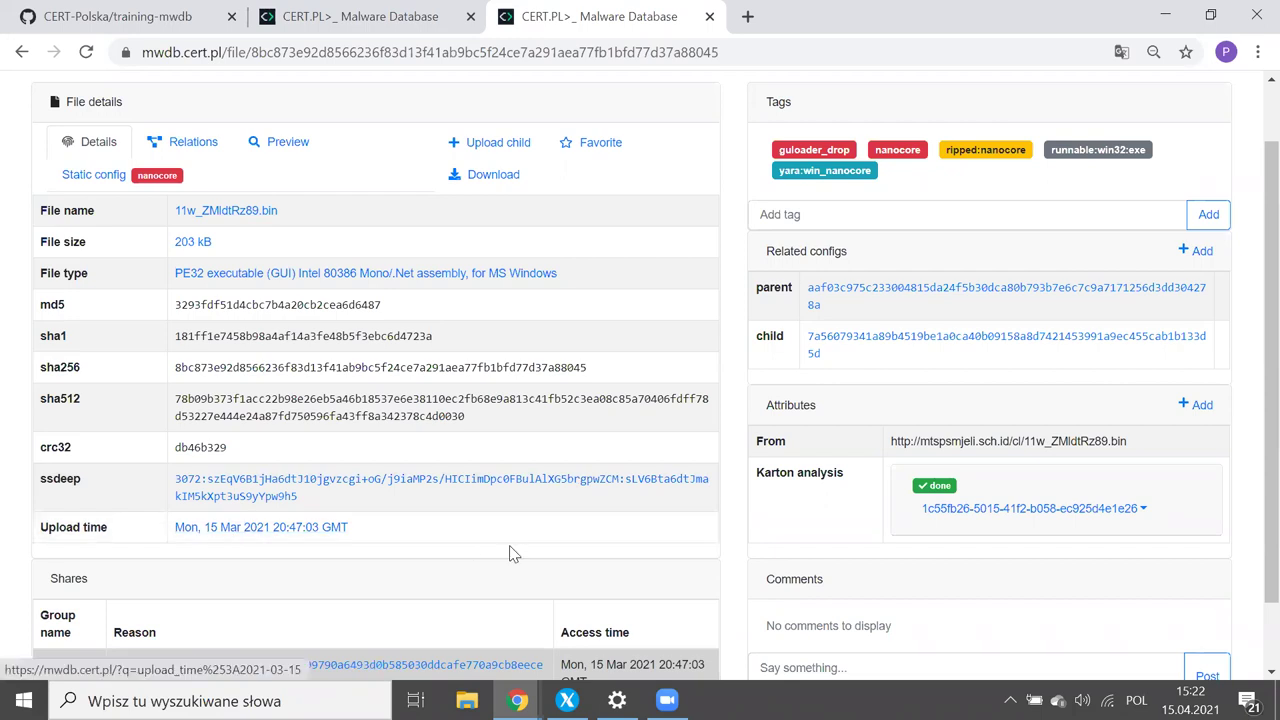
# Step: Examine the sample's tags, related configs, attributes, shares and comments
pyautogui.scroll(1, 509, 554)
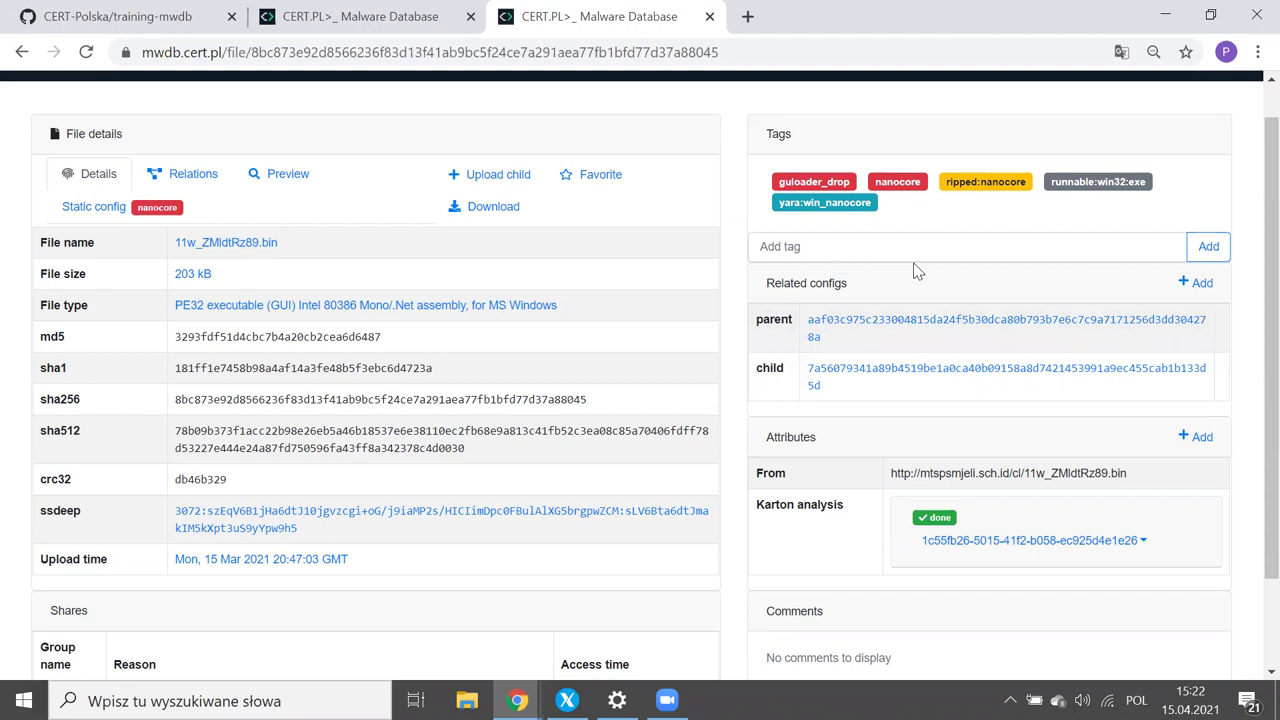
pyautogui.scroll(-1, 918, 271)
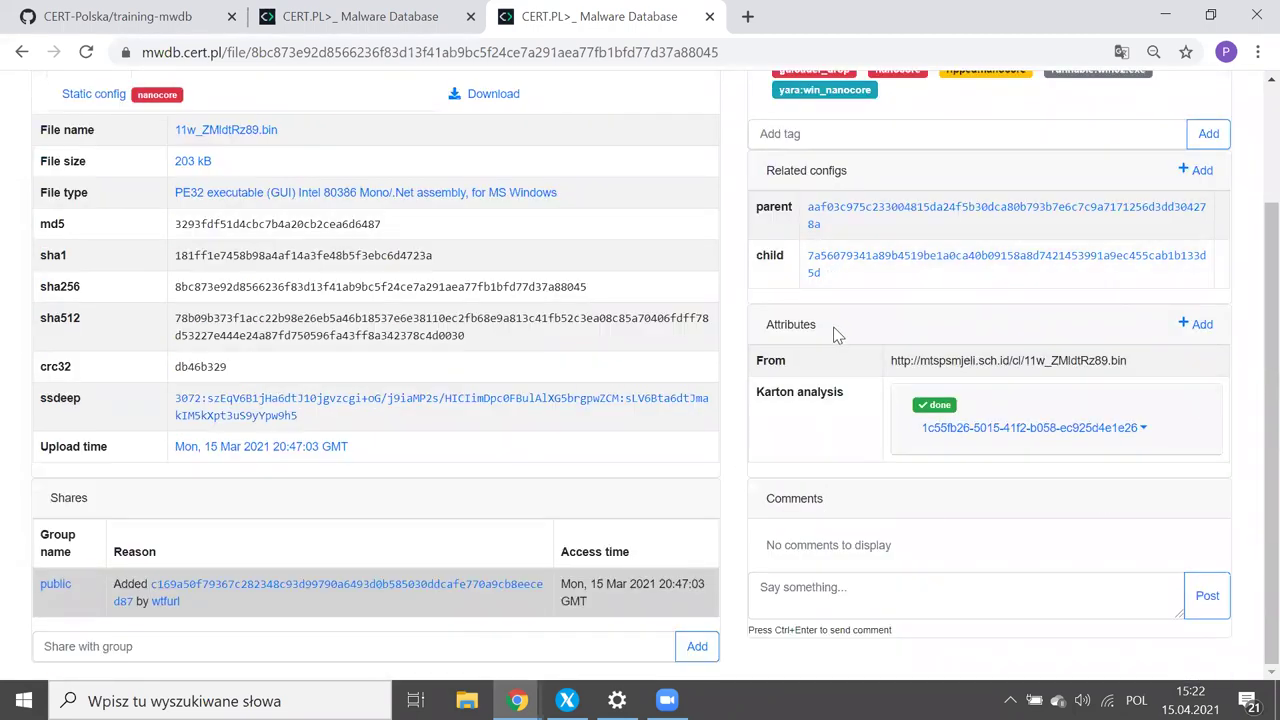
pyautogui.moveTo(1112, 372)
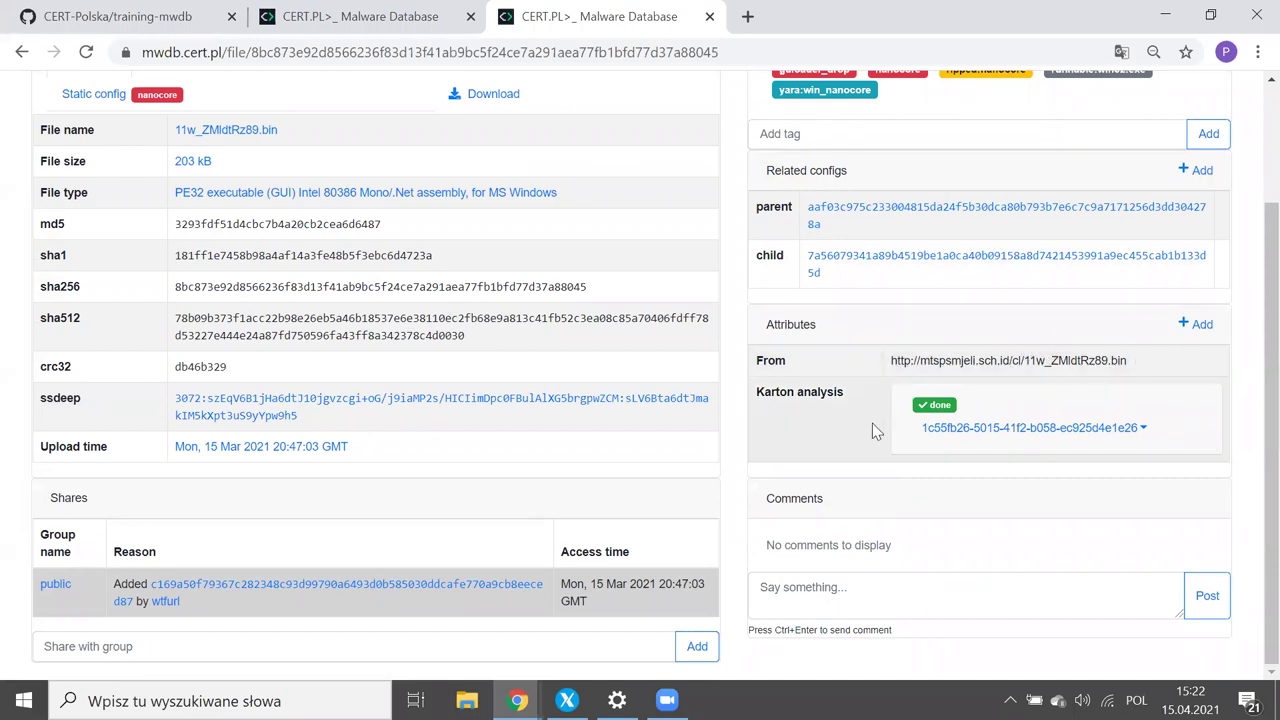
pyautogui.moveTo(1180, 443)
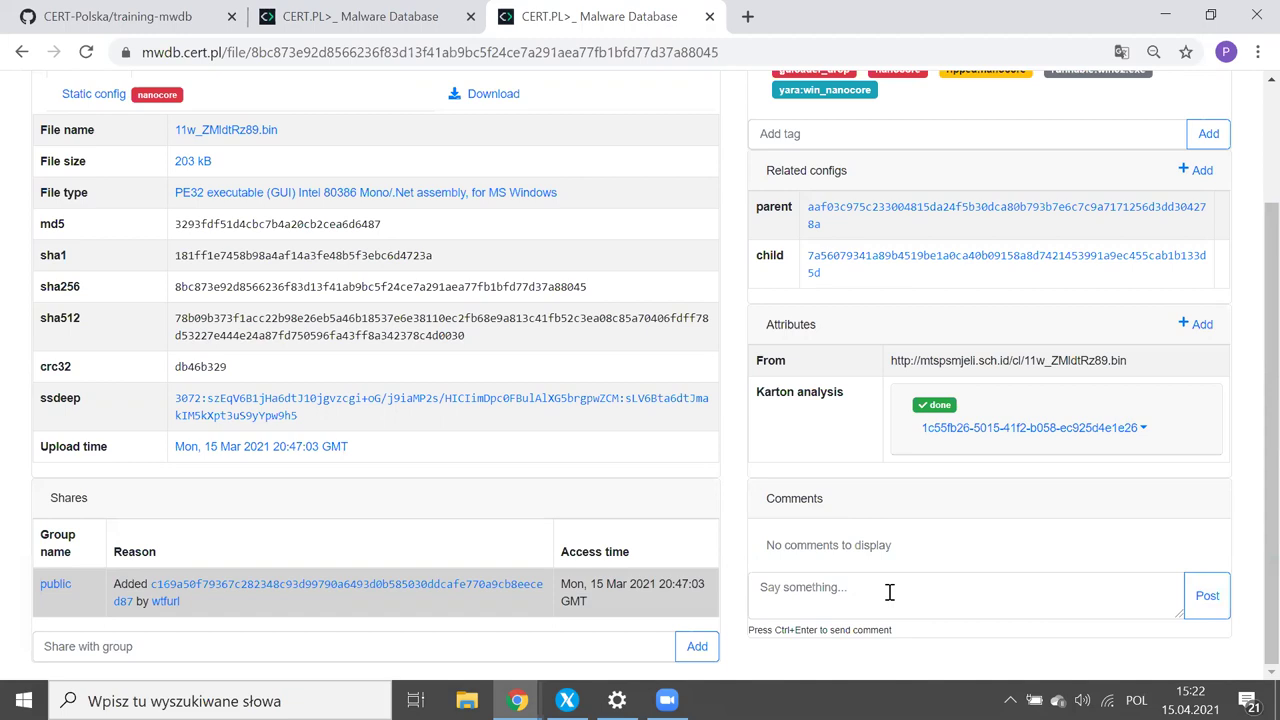
pyautogui.scroll(2, 889, 592)
pyautogui.scroll(-2, 889, 592)
pyautogui.scroll(2, 889, 592)
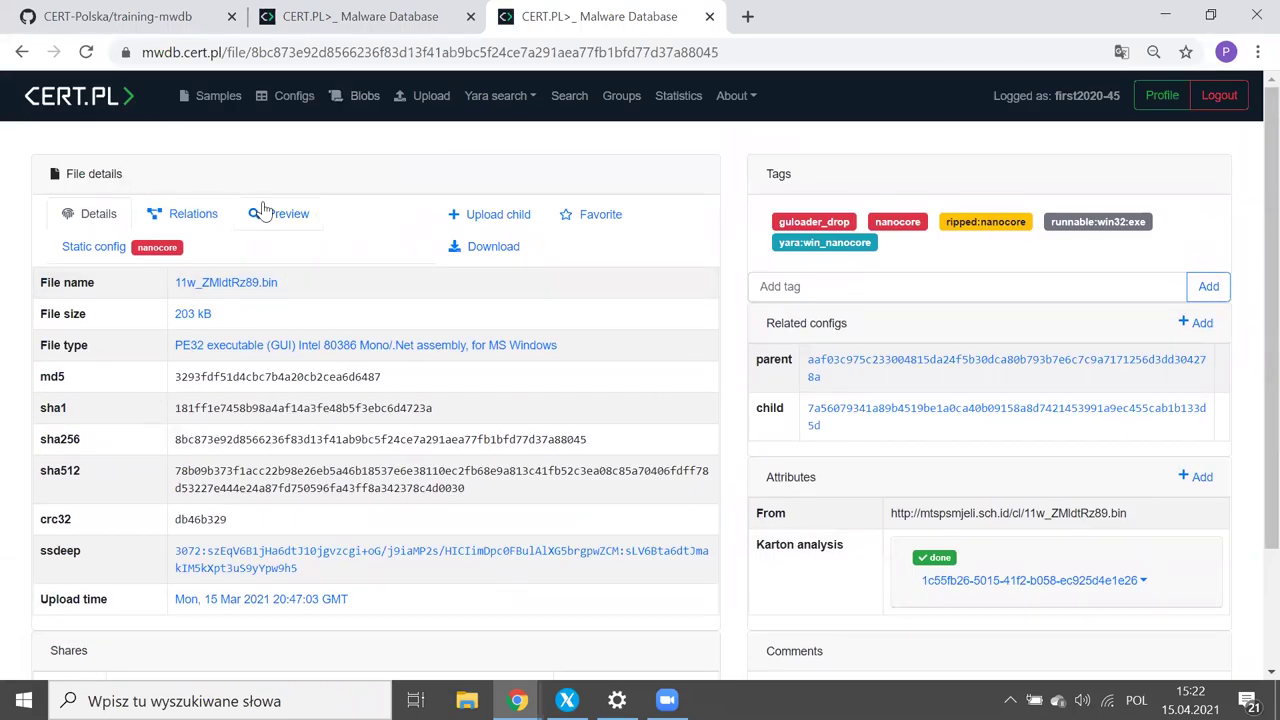
# Step: Show the sample's relations graph and expand its parent config and the file that config came from
pyautogui.click(176, 219)
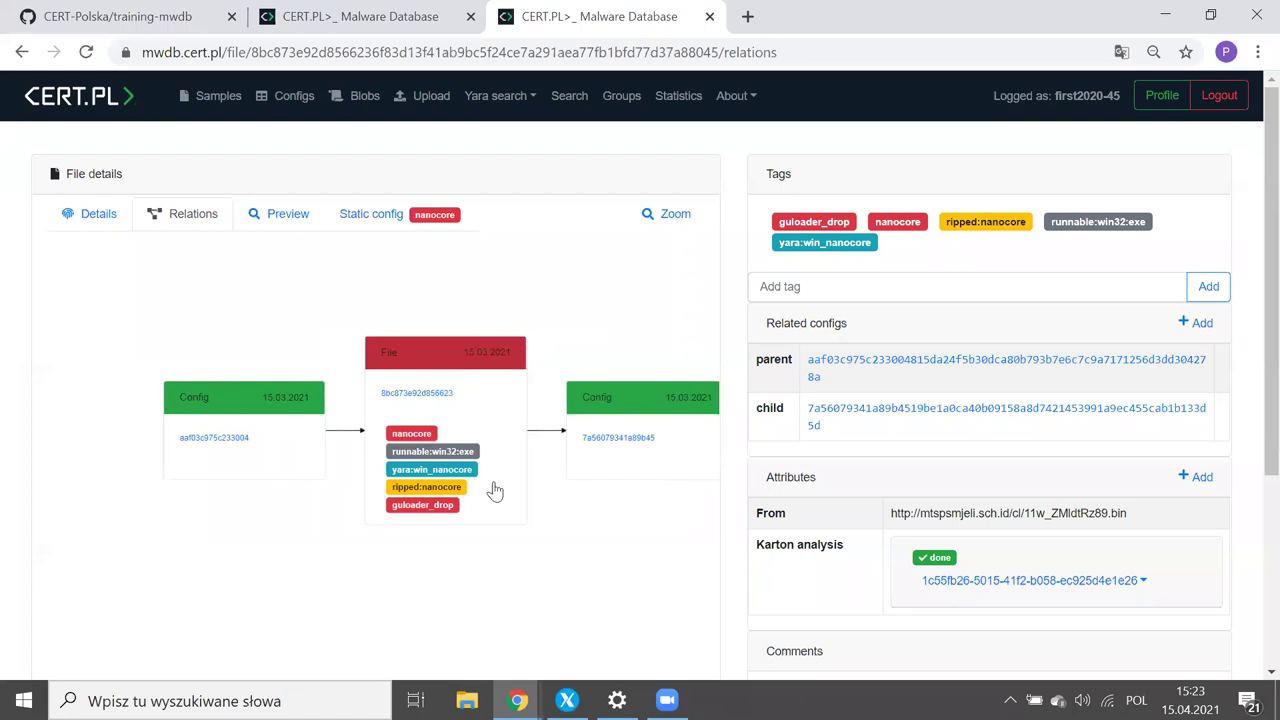
pyautogui.click(277, 407)
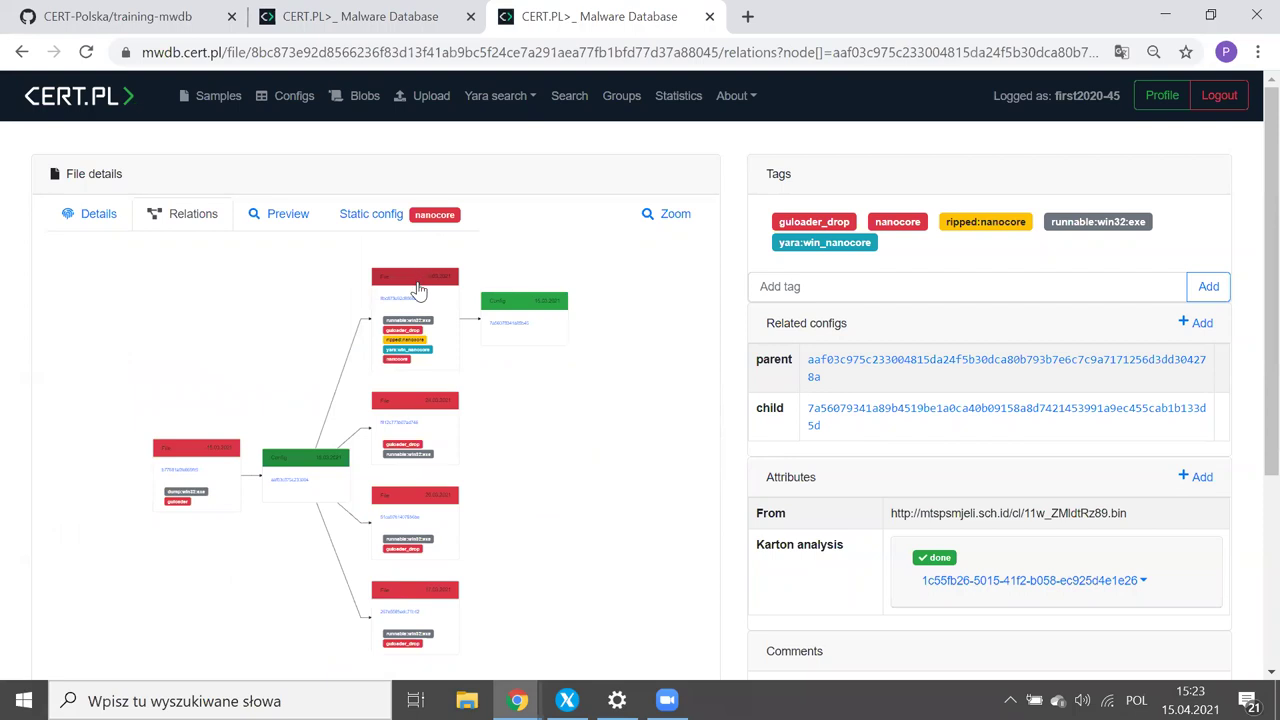
pyautogui.click(208, 475)
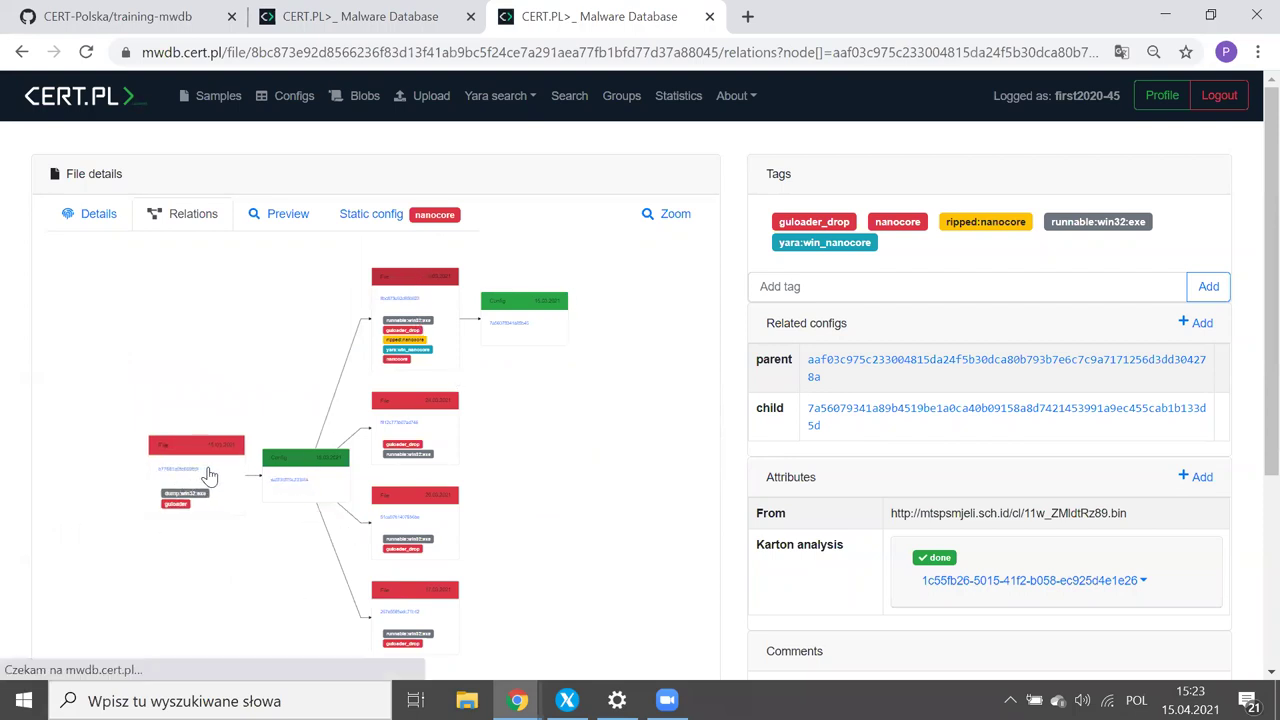
# Step: Open the preview of the sample's file contents
pyautogui.click(272, 216)
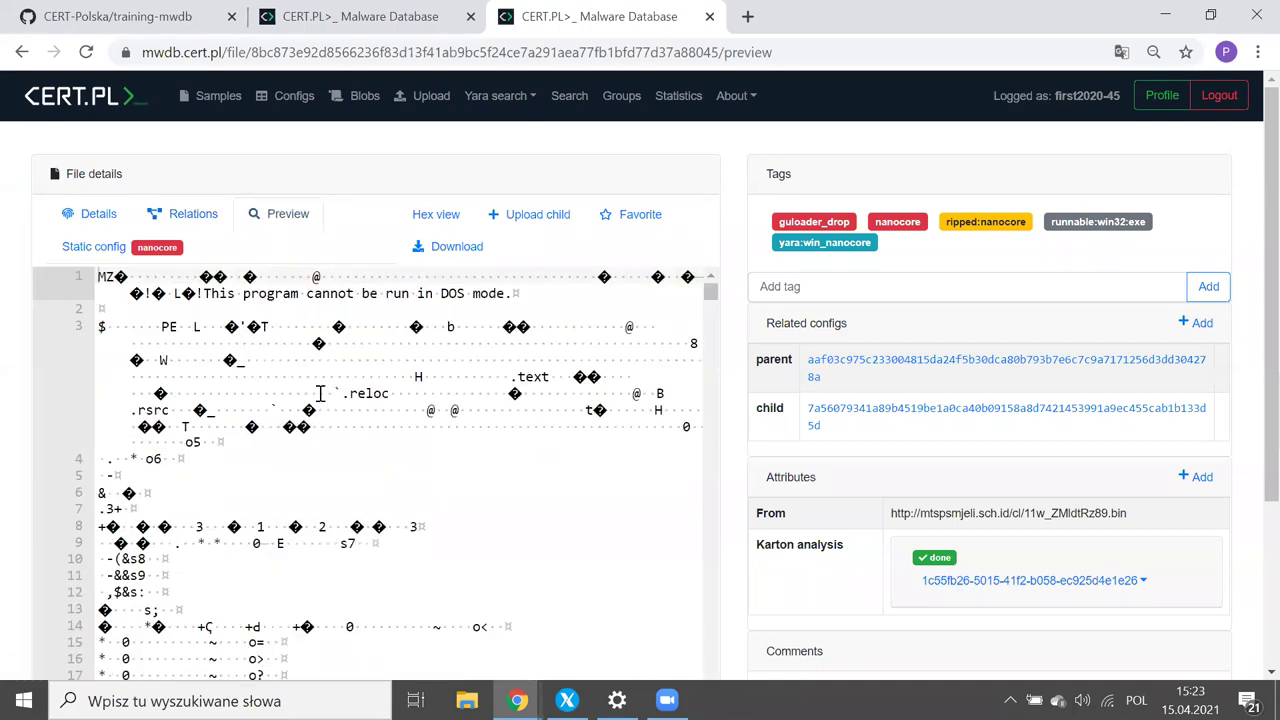
# Step: Show the sample's contents in hex view and try to download the file, discarding the blocked download
pyautogui.click(445, 222)
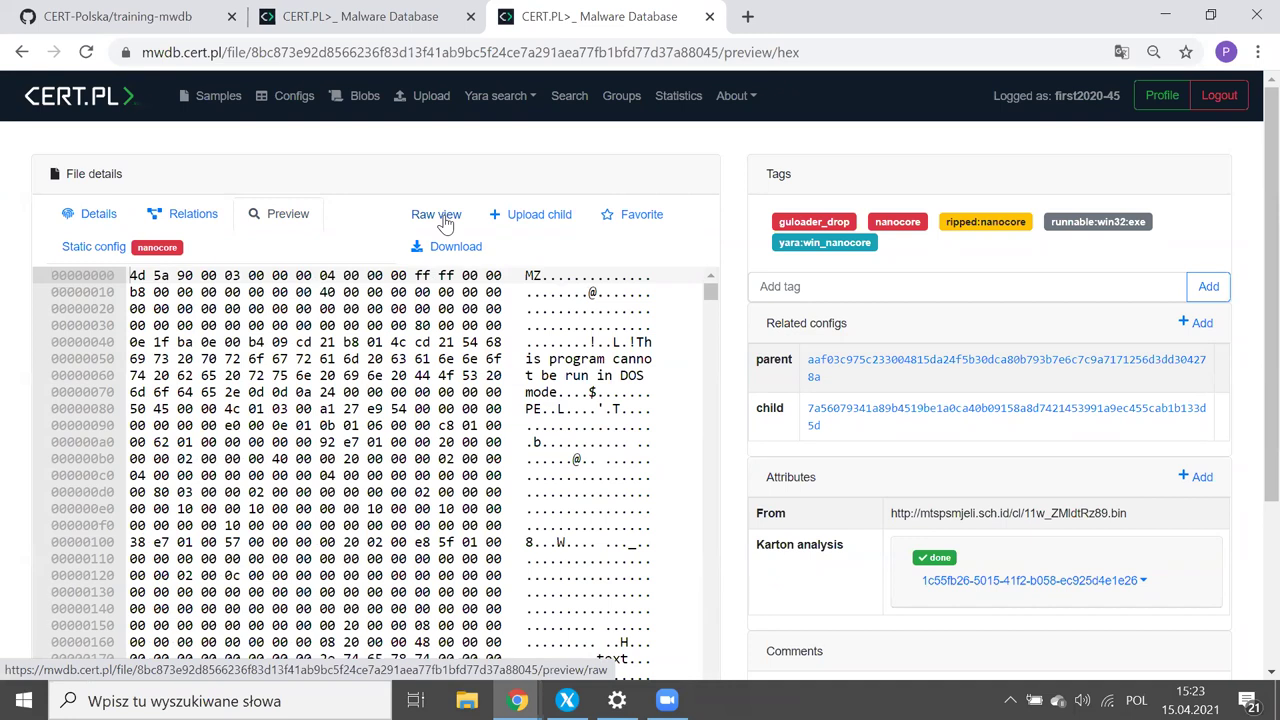
pyautogui.click(436, 256)
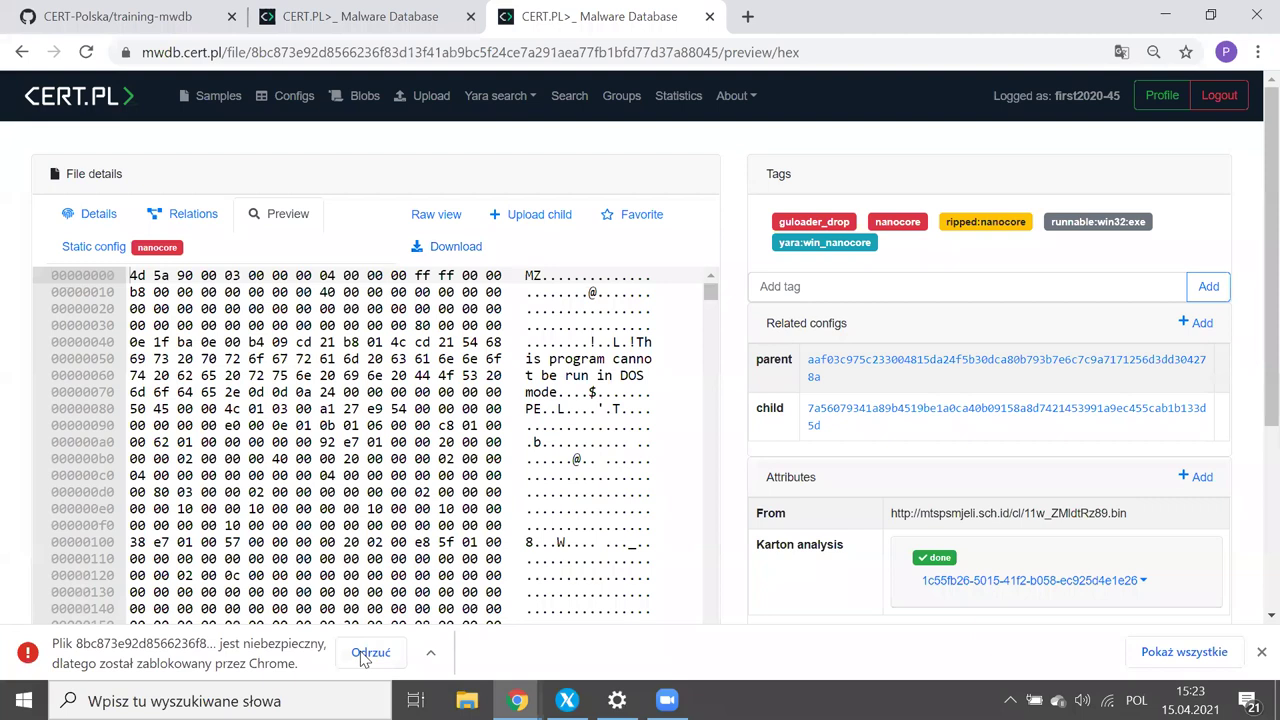
pyautogui.click(366, 655)
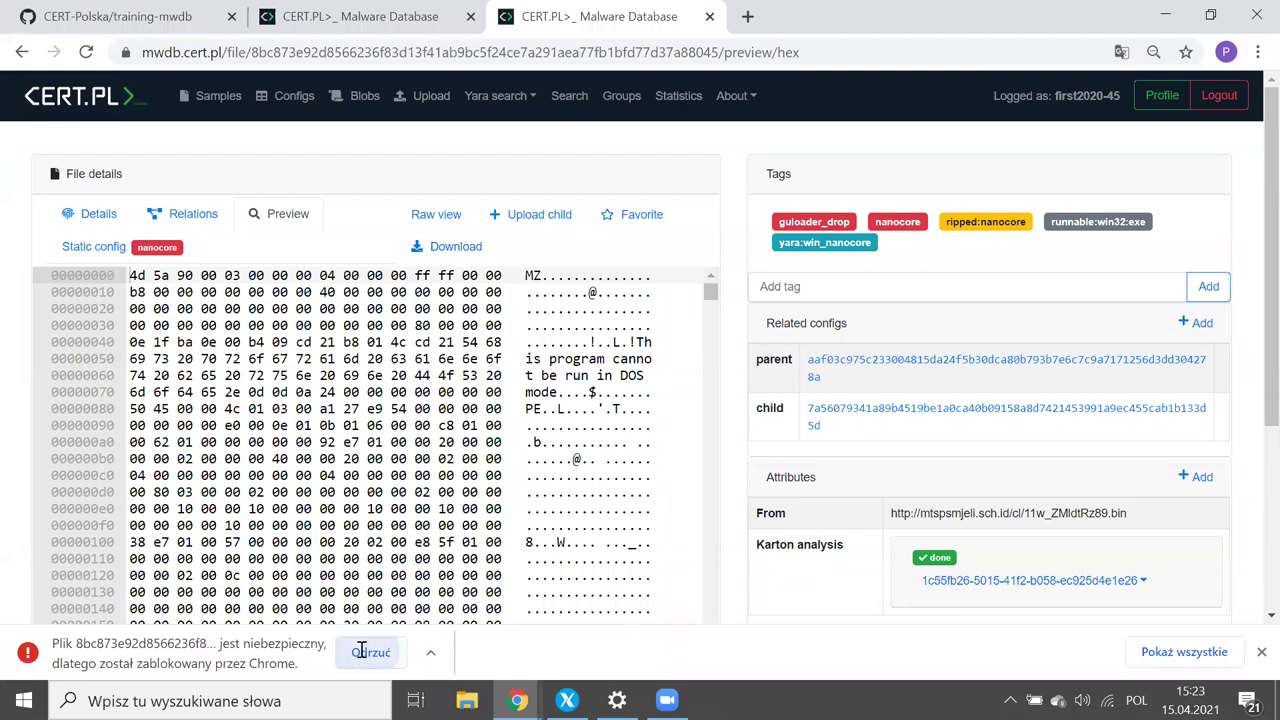
# Step: Browse the recent samples, configs, blobs and upload pages, and return to the samples list
pyautogui.click(218, 100)
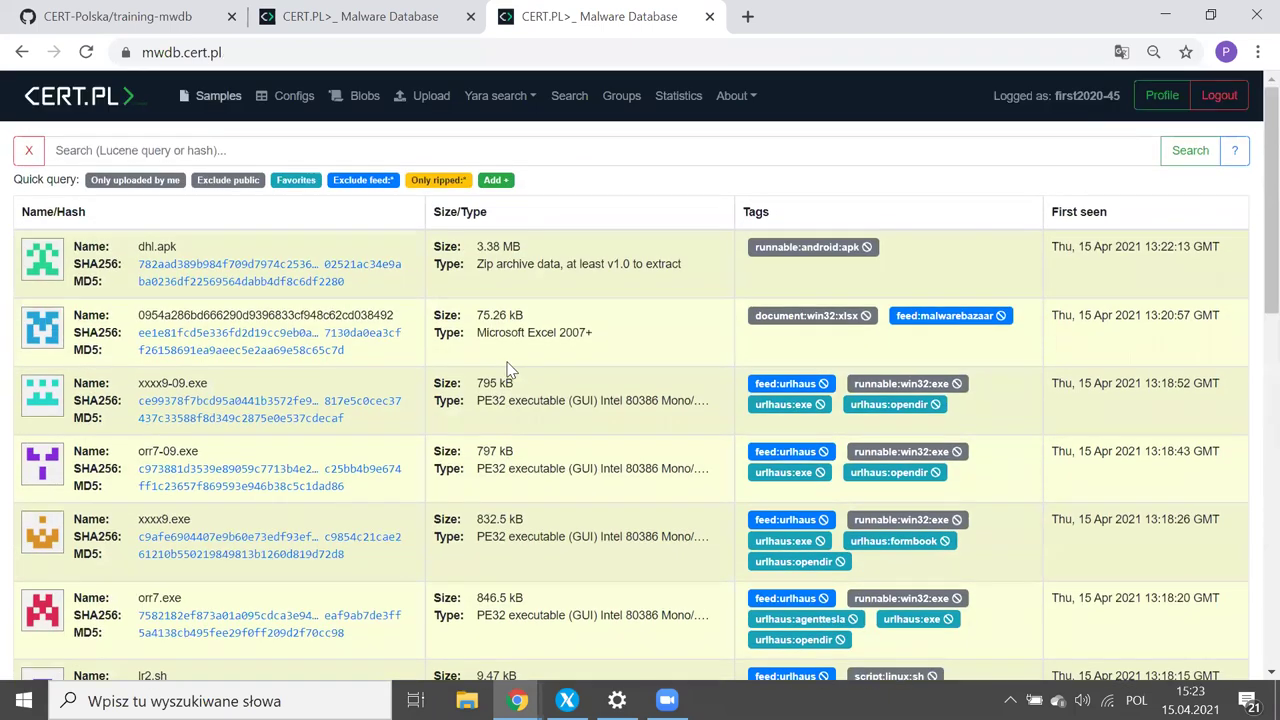
pyautogui.moveTo(518, 700)
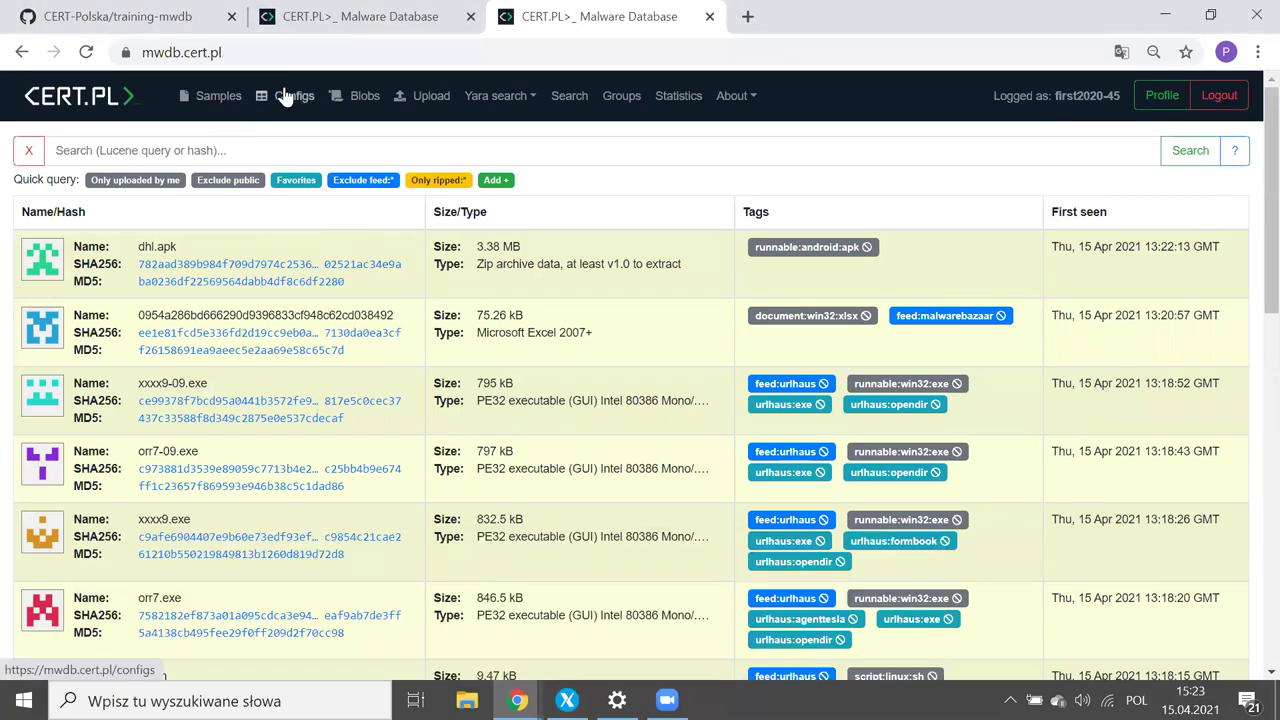
pyautogui.click(288, 95)
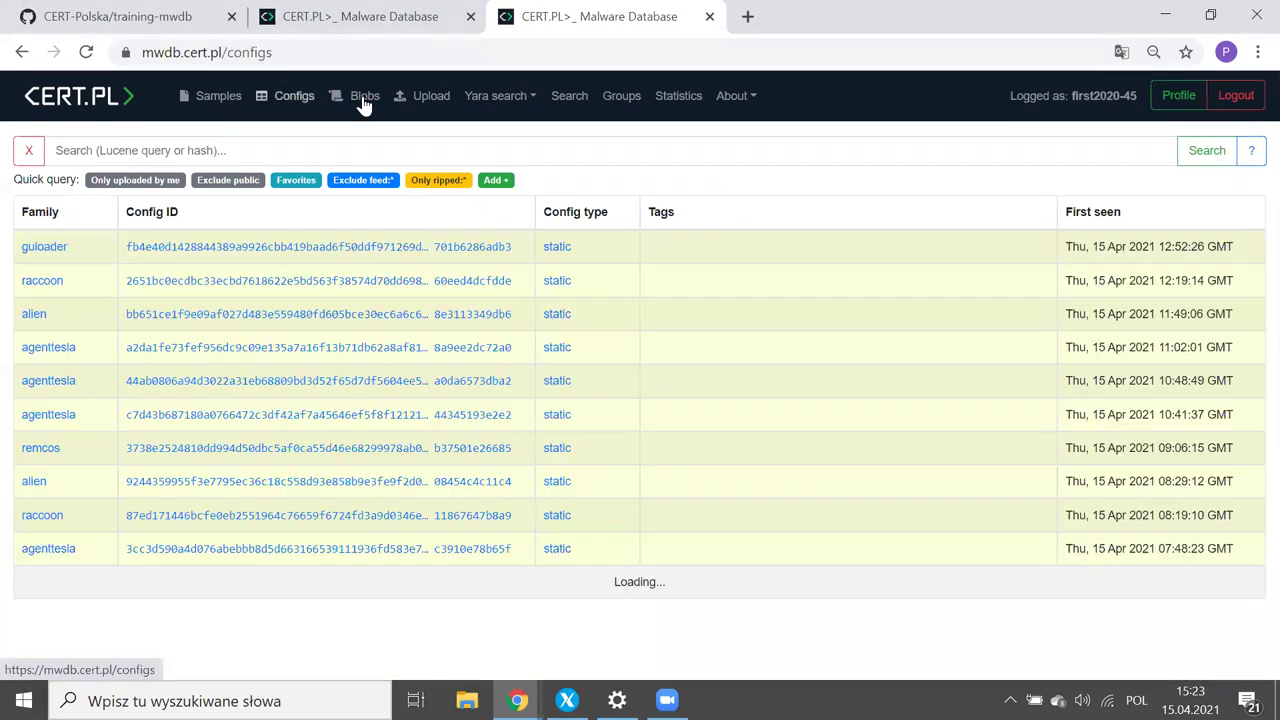
pyautogui.click(363, 100)
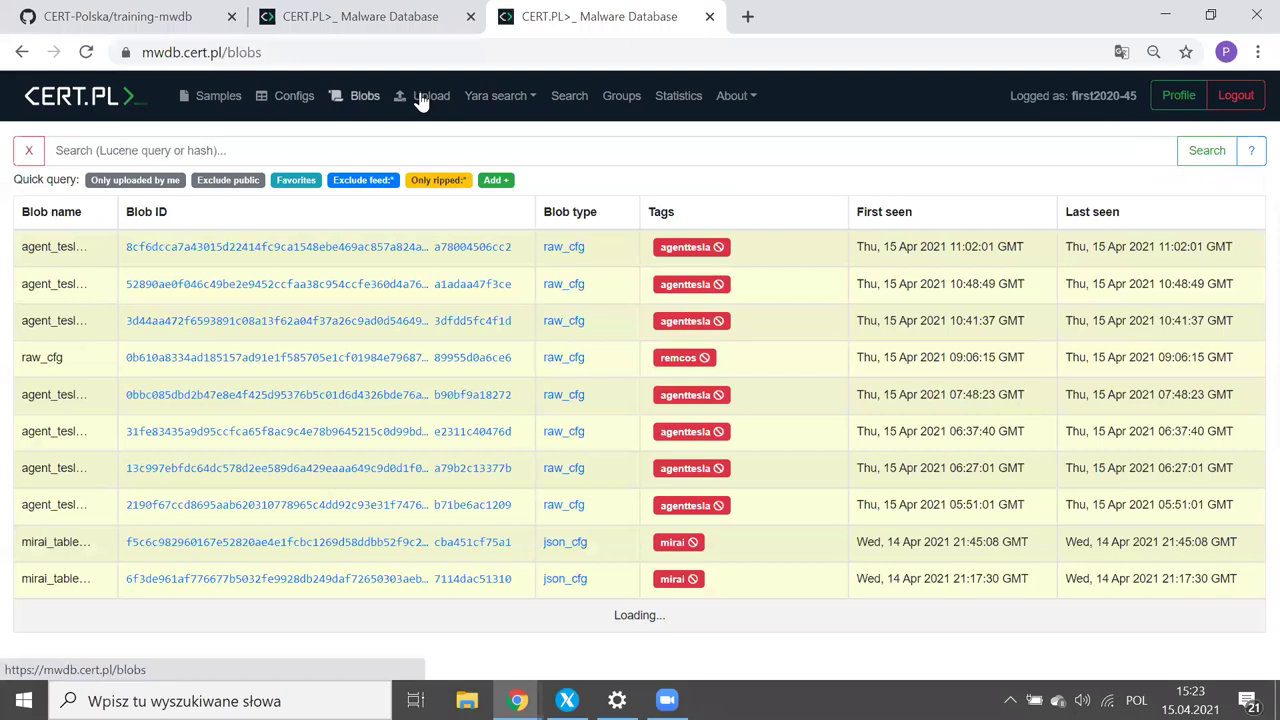
pyautogui.click(421, 100)
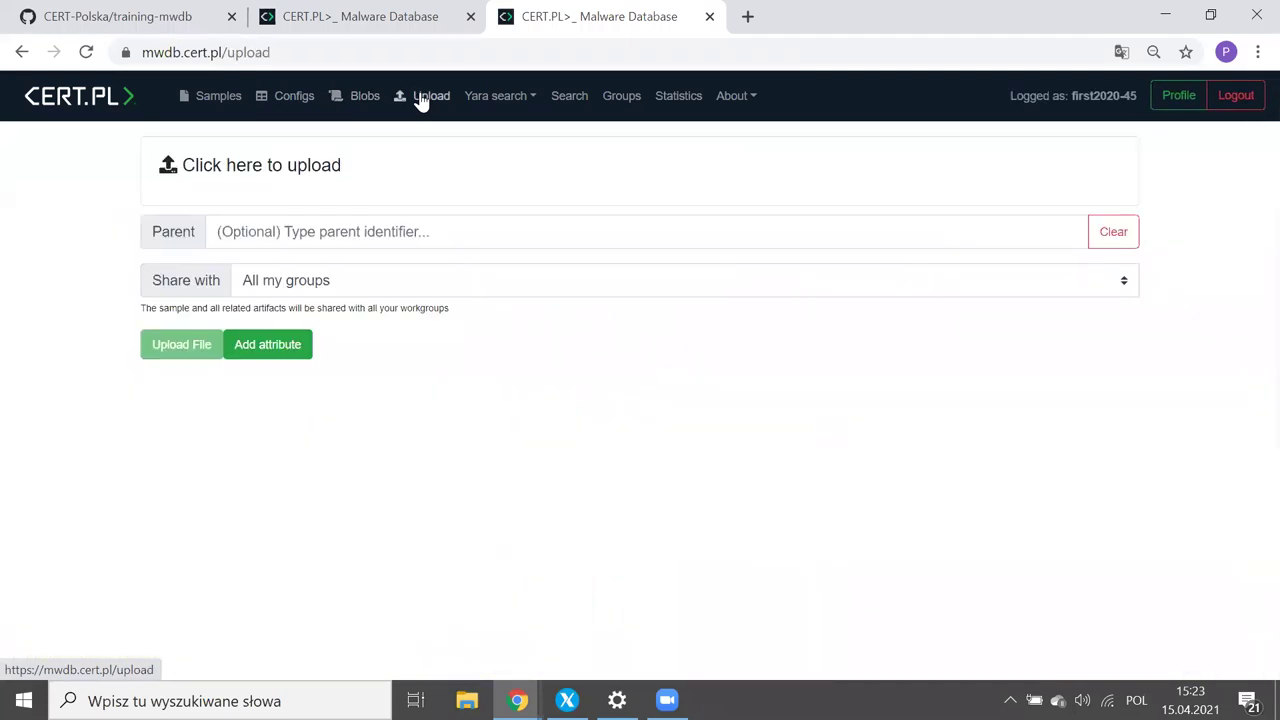
pyautogui.click(193, 98)
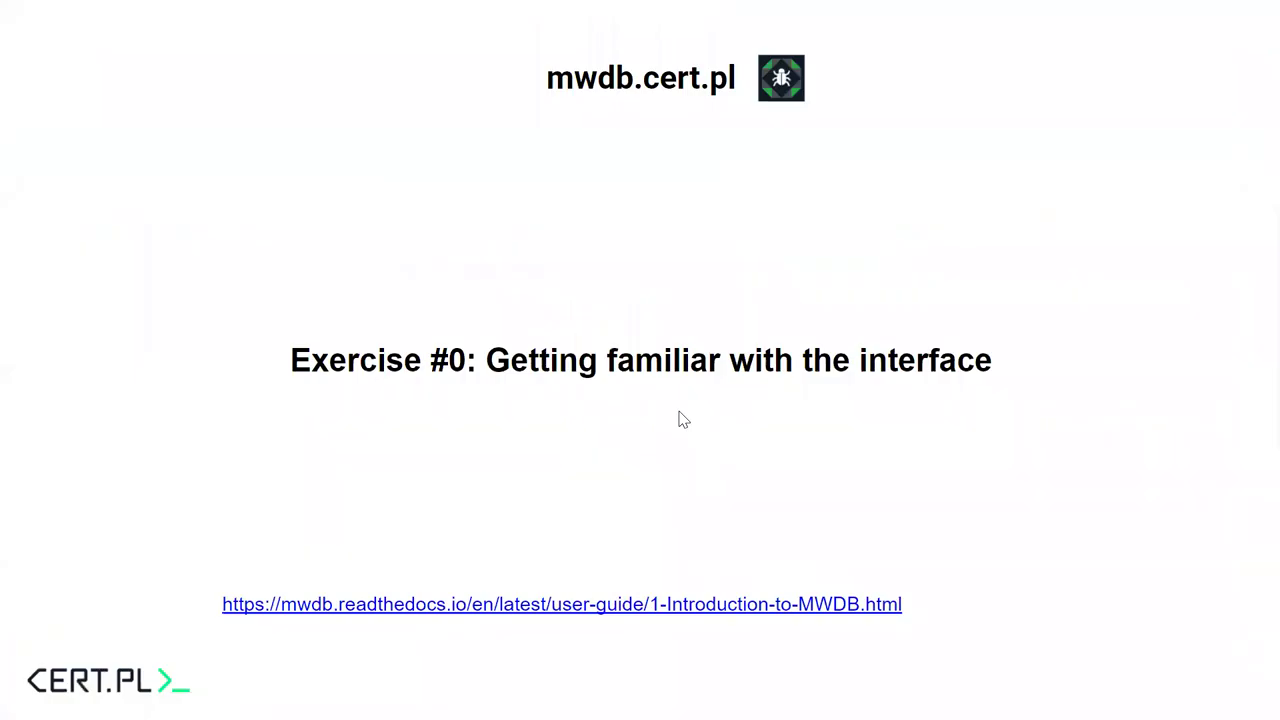
pyautogui.press('Right')
pyautogui.press('Right')
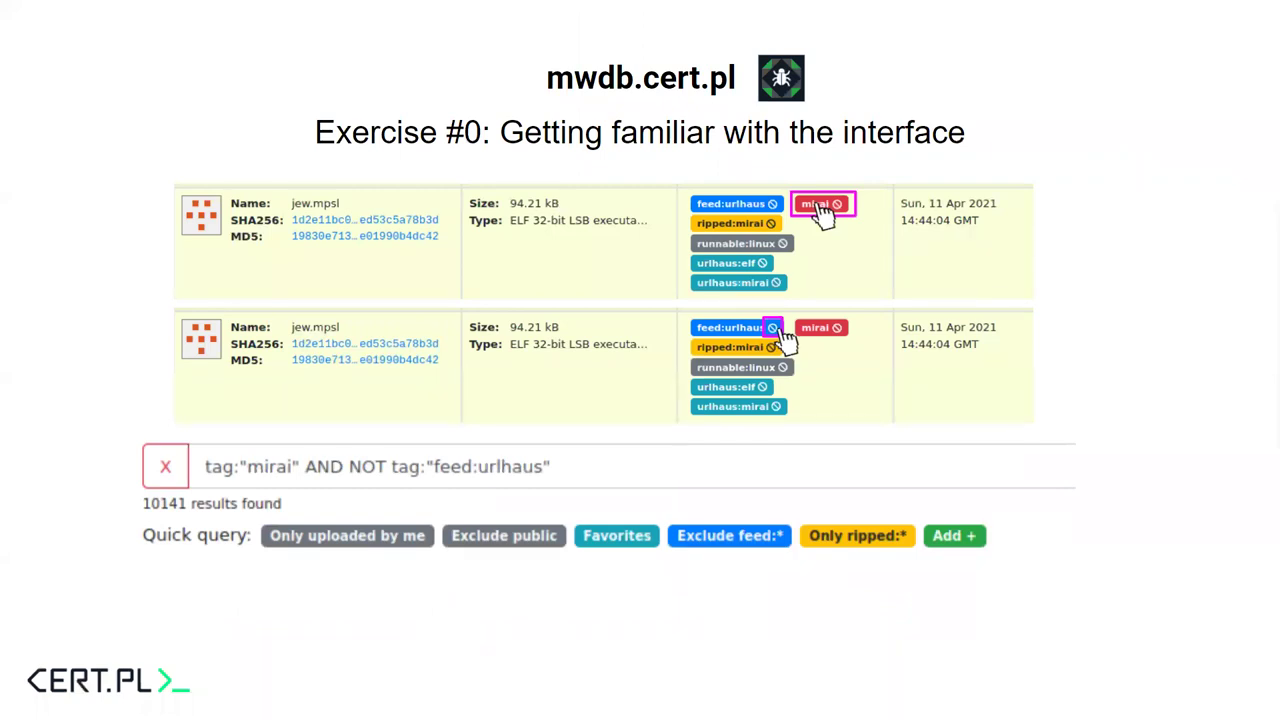
pyautogui.press('Right')
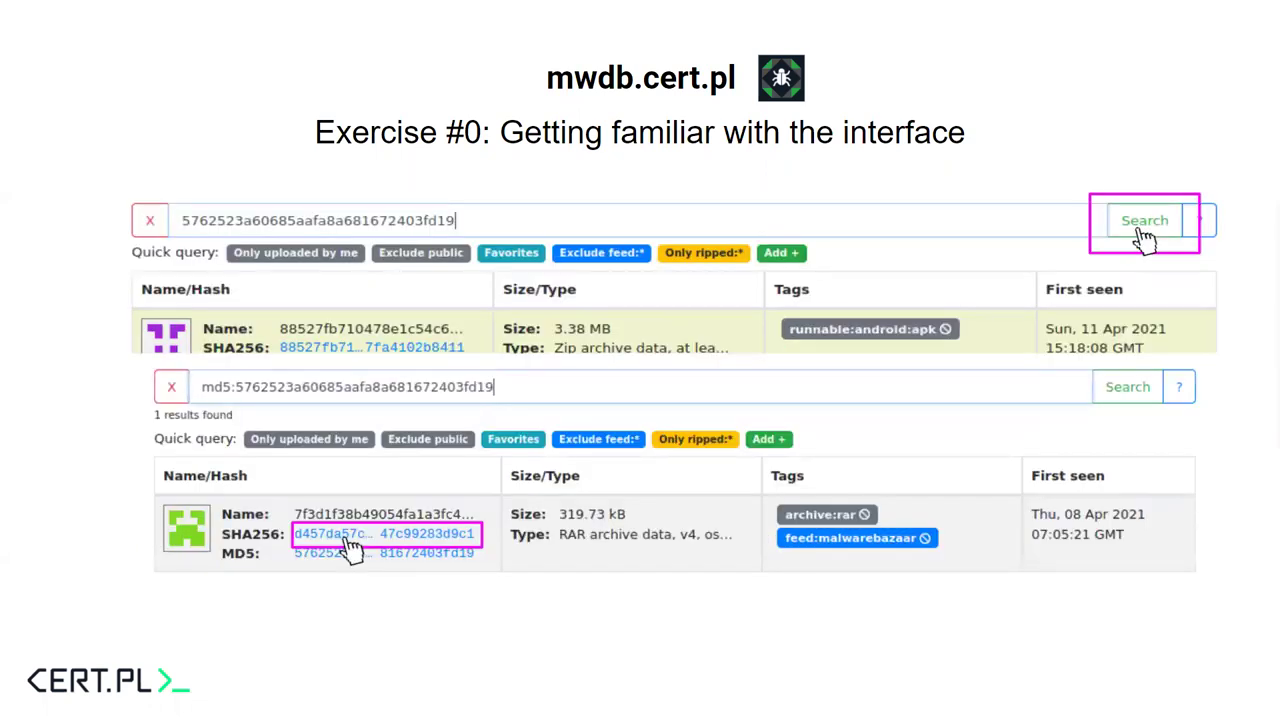
# Step: Switch back to the MWDB samples list and search for the MD5 hash f26158691ea9aeec5e2aa69e58c65c7d
pyautogui.hotkey('alt', 'Tab')
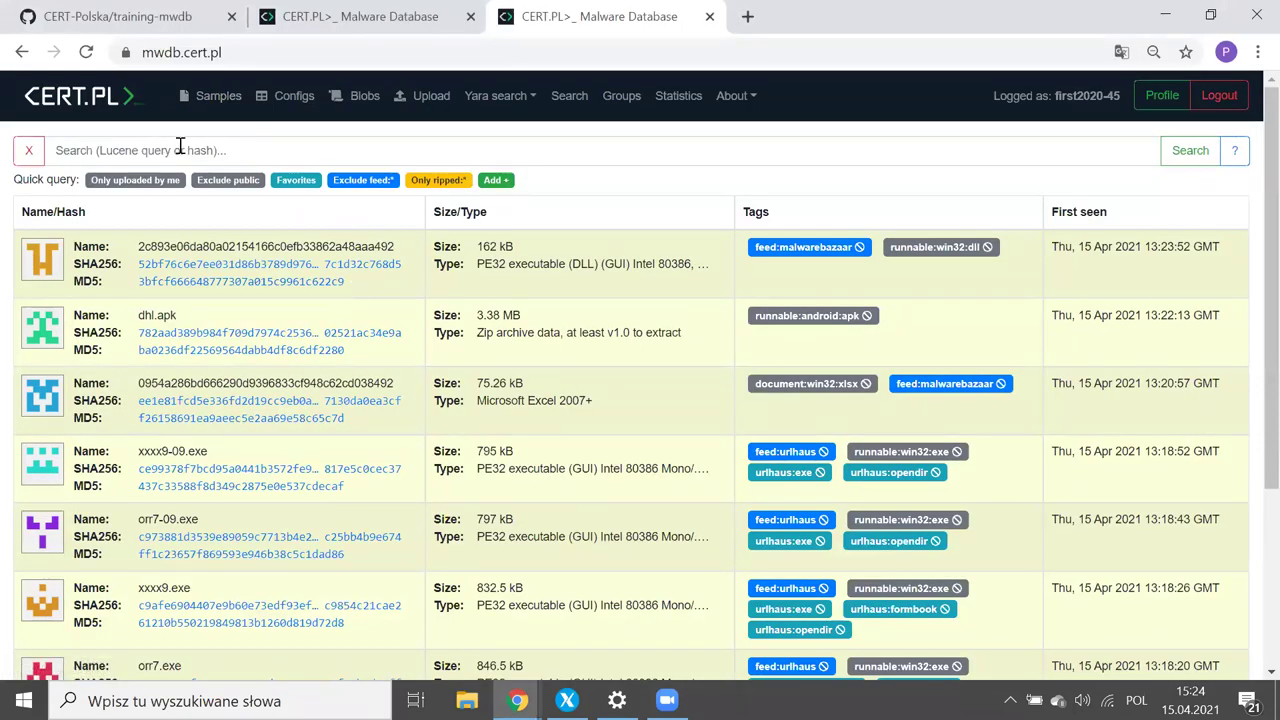
pyautogui.moveTo(356, 425)
pyautogui.click(186, 165)
pyautogui.hotkey('ctrl', 'v')
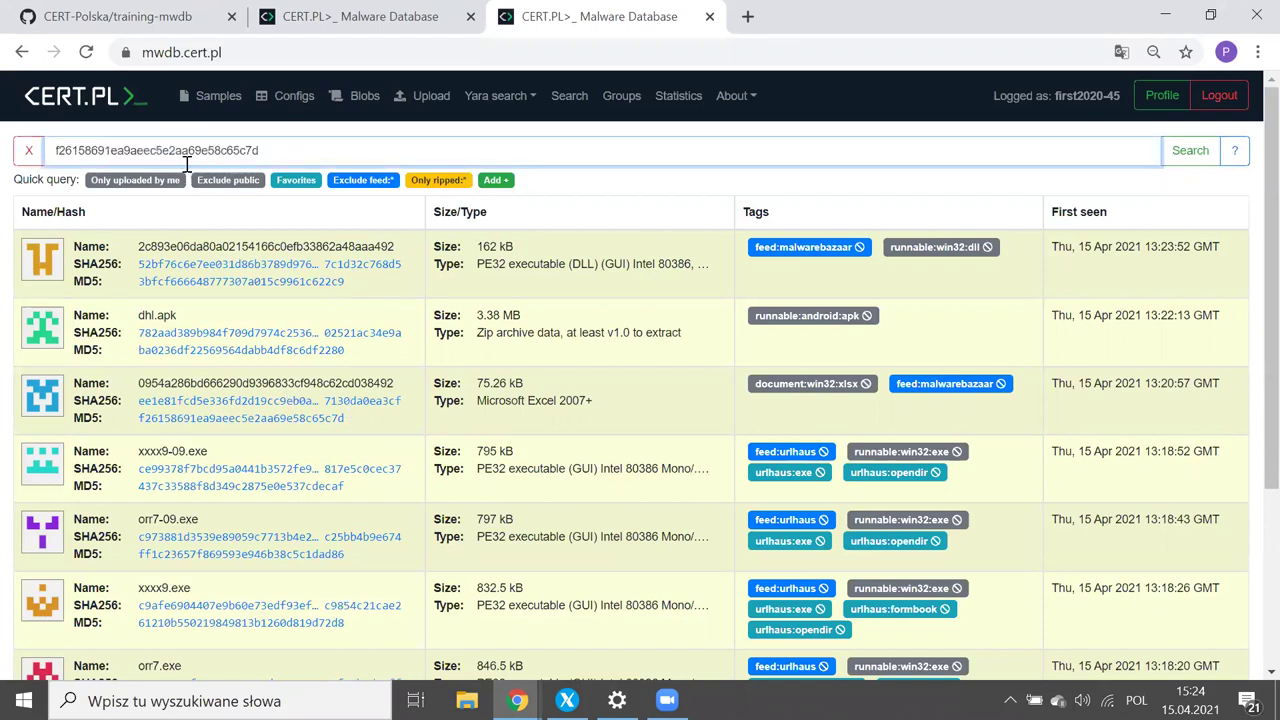
pyautogui.press('Return')
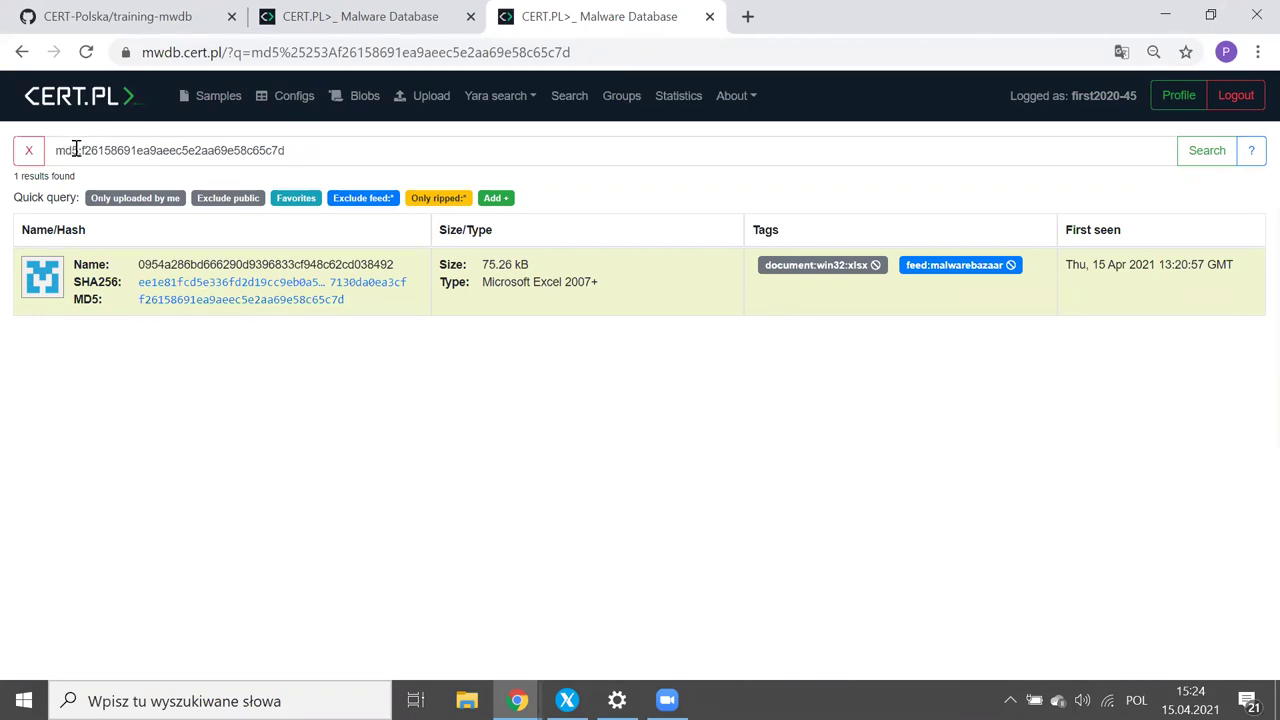
pyautogui.moveTo(82, 149); pyautogui.dragTo(302, 157)
pyautogui.click(304, 160)
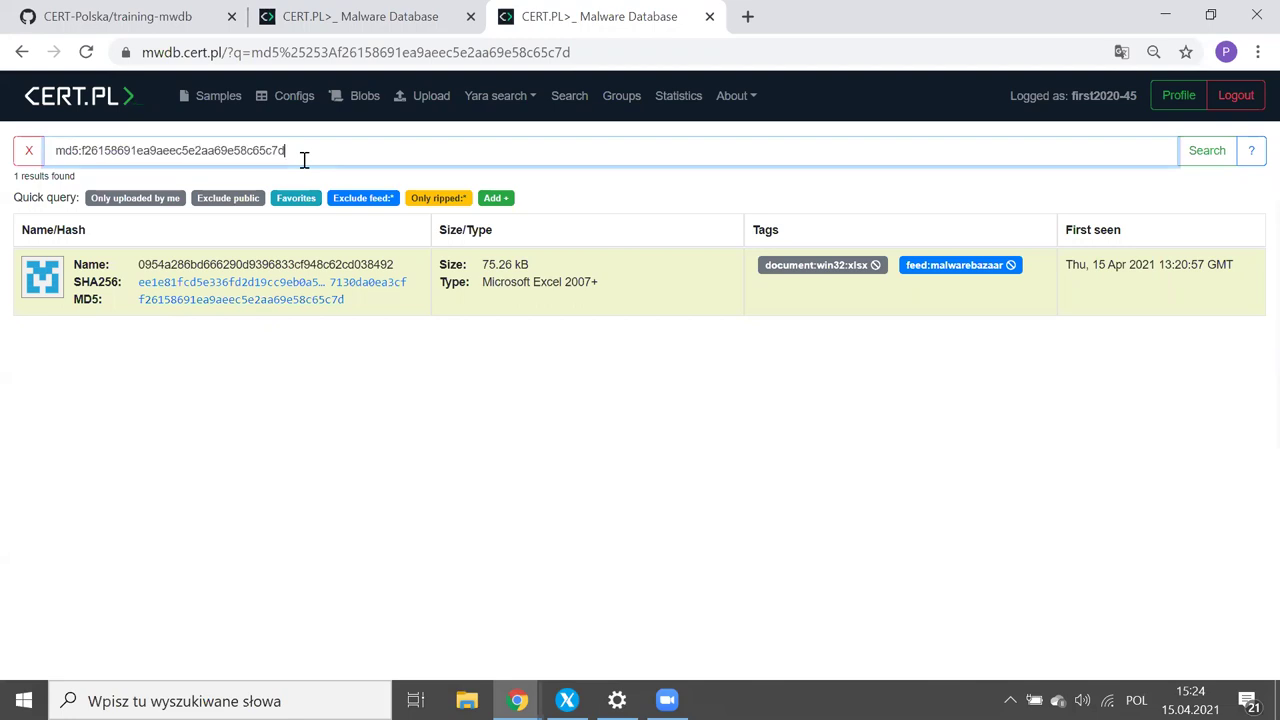
# Step: Open the matching Excel sample, examine its file details and return to the full samples list
pyautogui.click(228, 299)
pyautogui.scroll(-1, 300, 240)
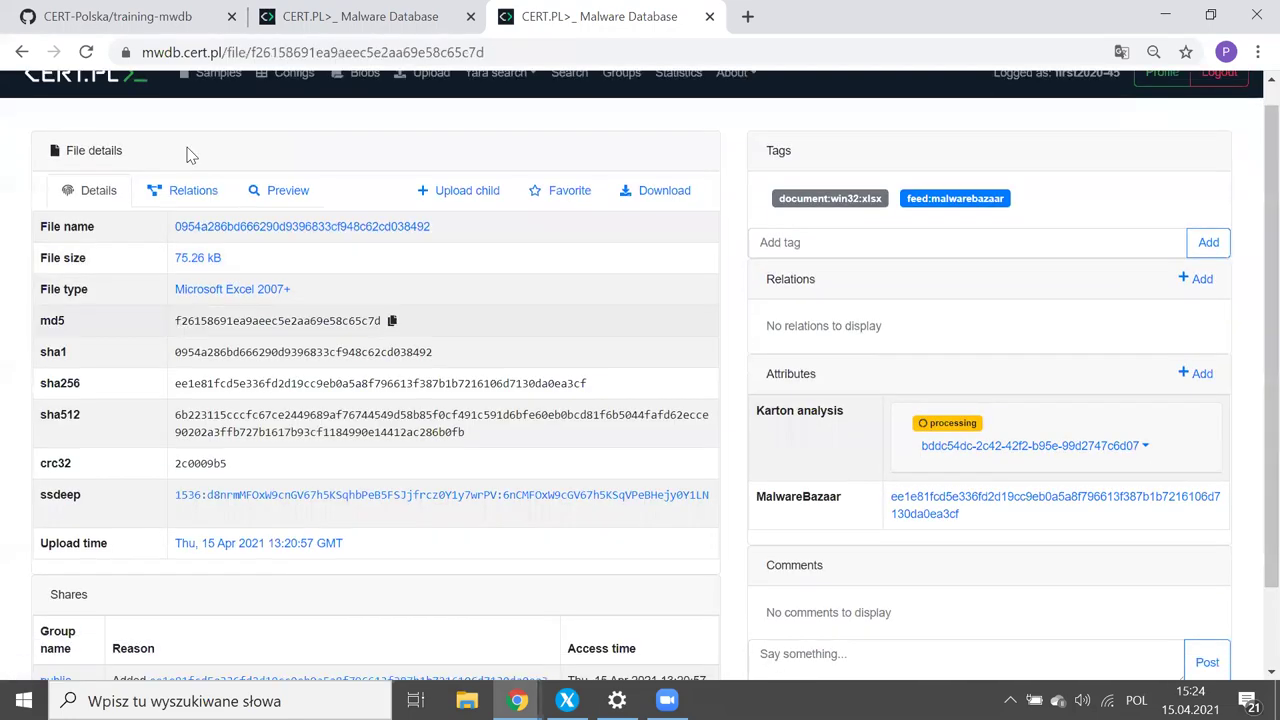
pyautogui.click(128, 100)
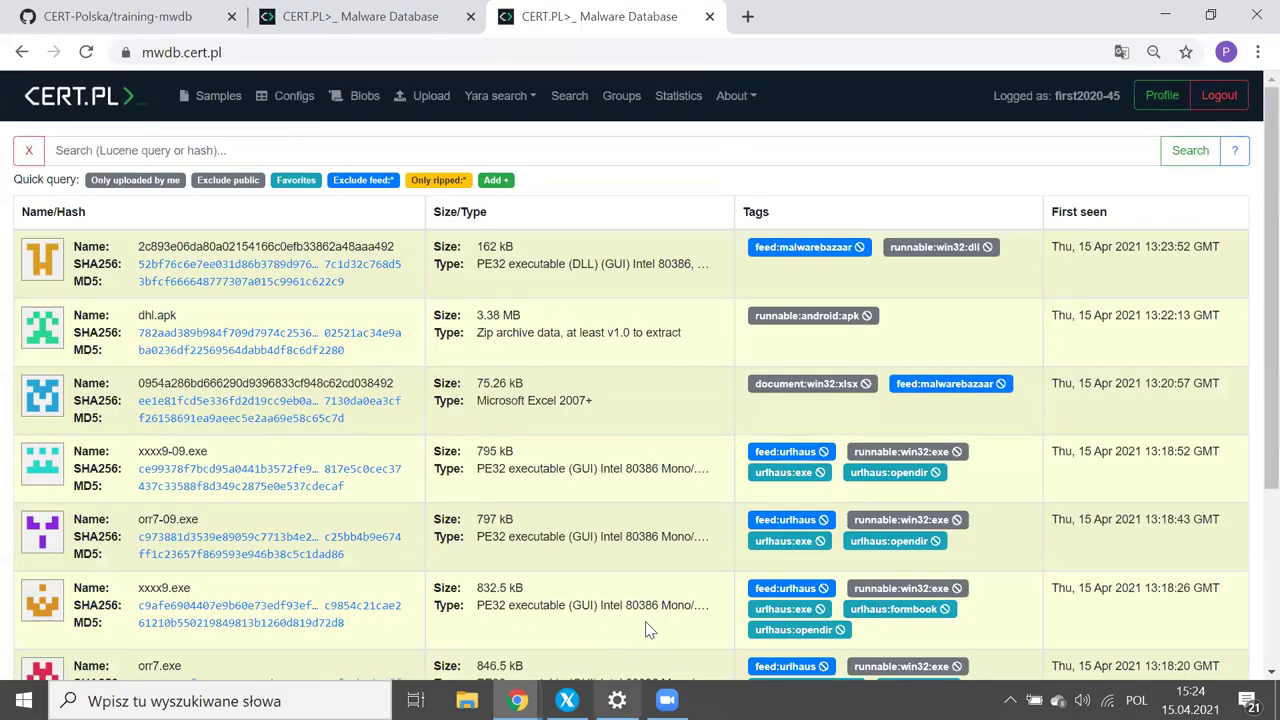
pyautogui.moveTo(518, 700)
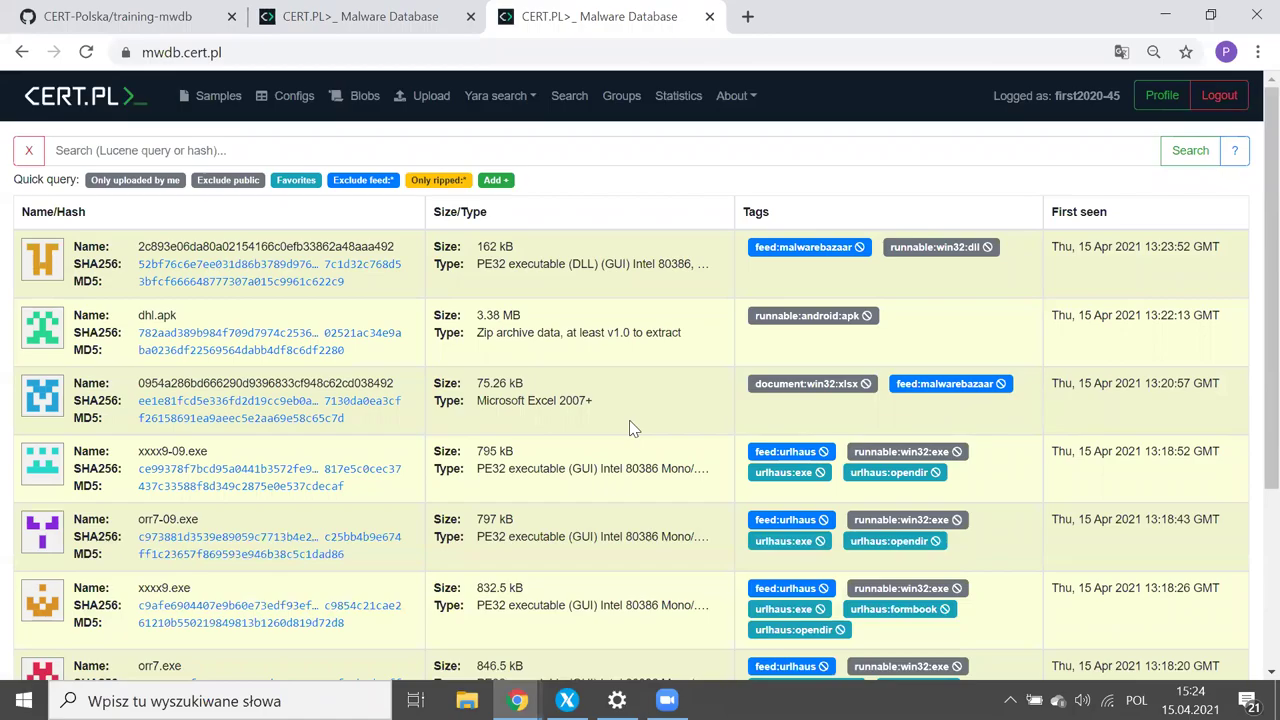
pyautogui.hotkey('alt', 'Tab')
pyautogui.press('Right')
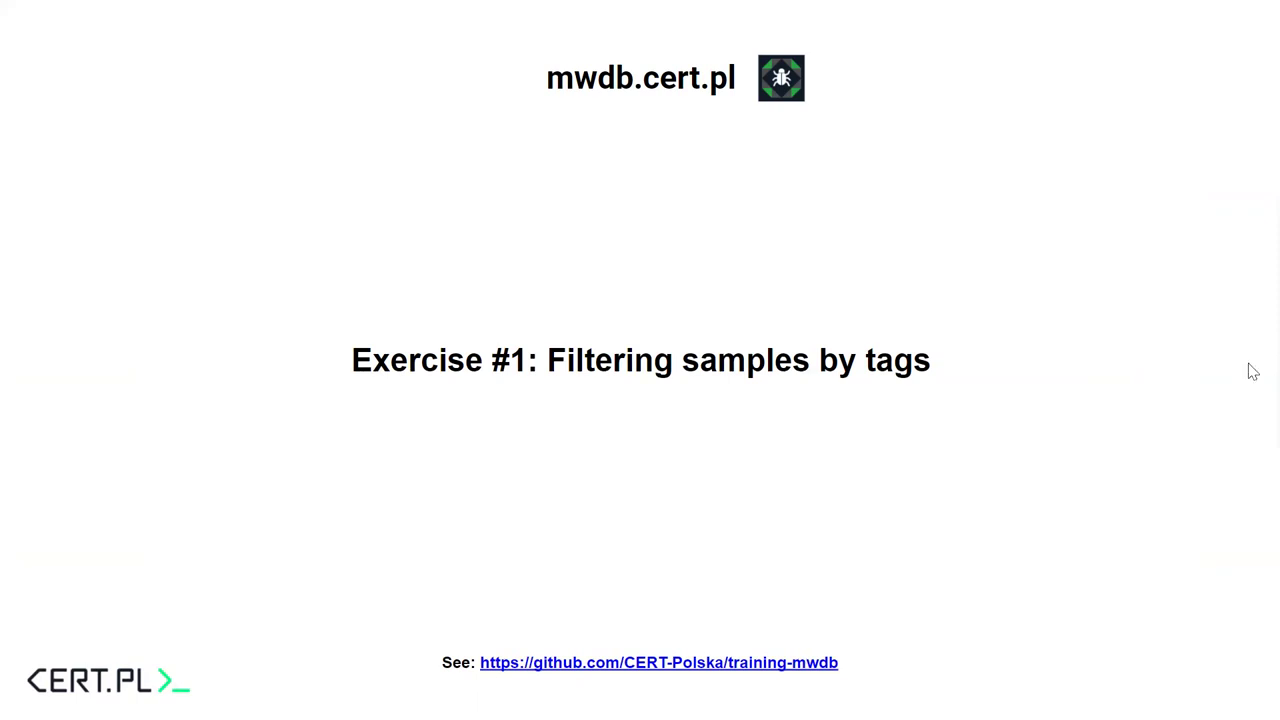
pyautogui.press('Escape')
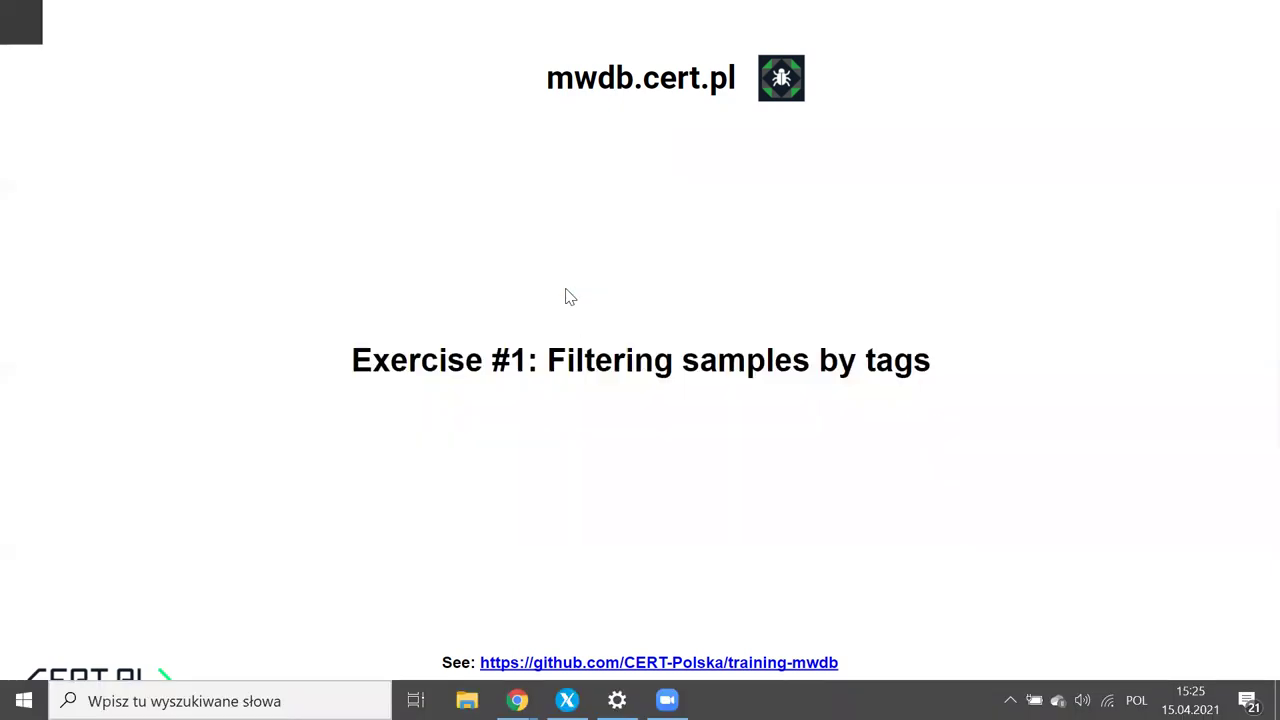
# Step: Switch back to the MWDB samples list, refresh it and filter it to samples tagged runnable:win32:exe
pyautogui.hotkey('alt', 'Tab')
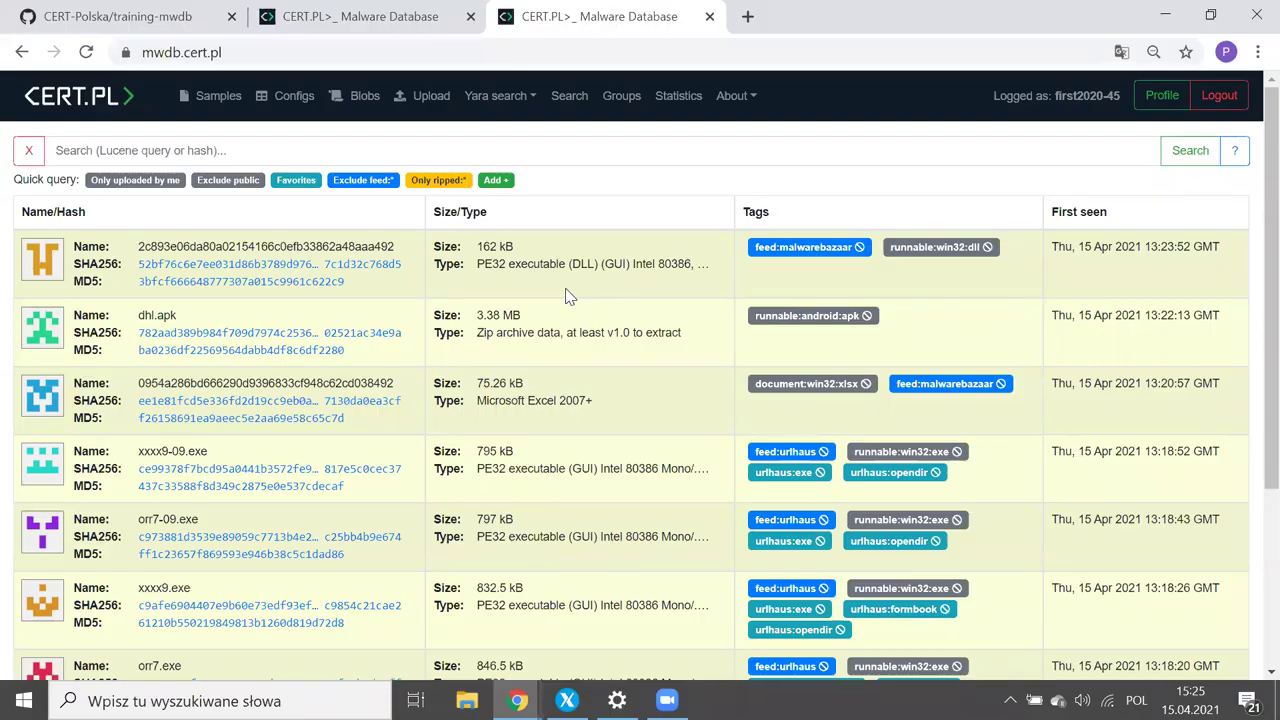
pyautogui.press('F5')
pyautogui.scroll(-2, 565, 296)
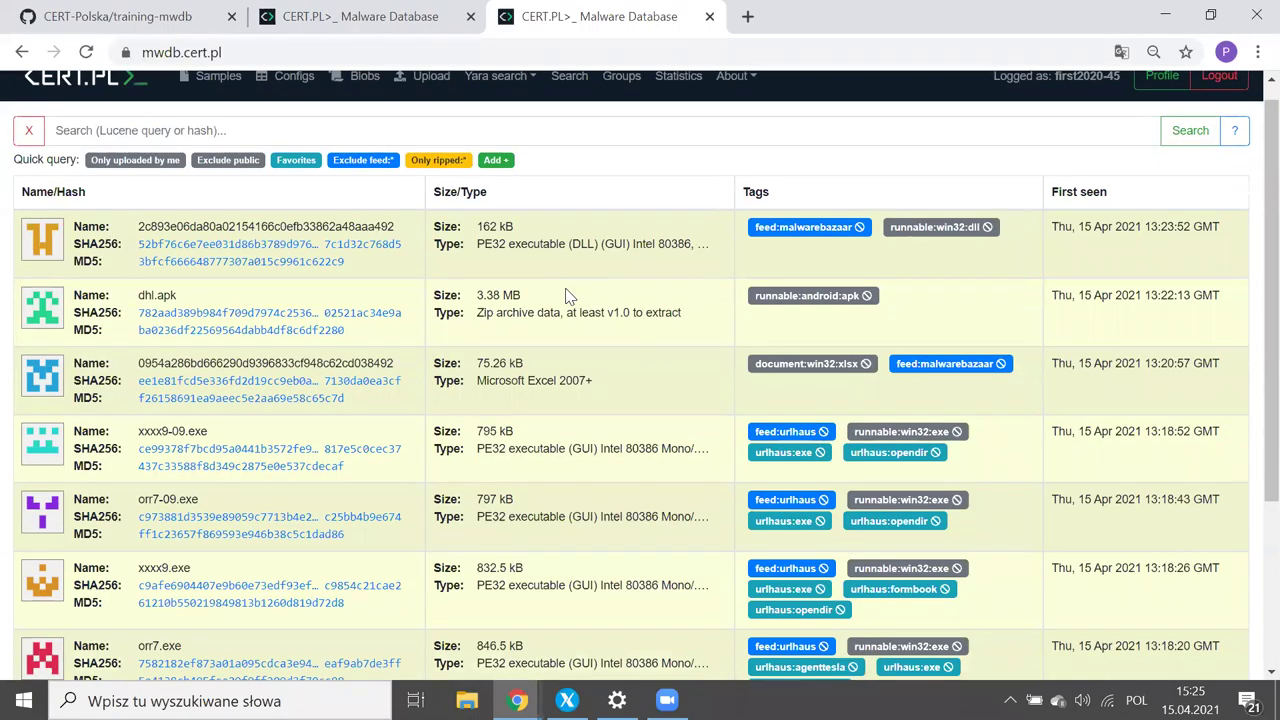
pyautogui.scroll(-1, 565, 296)
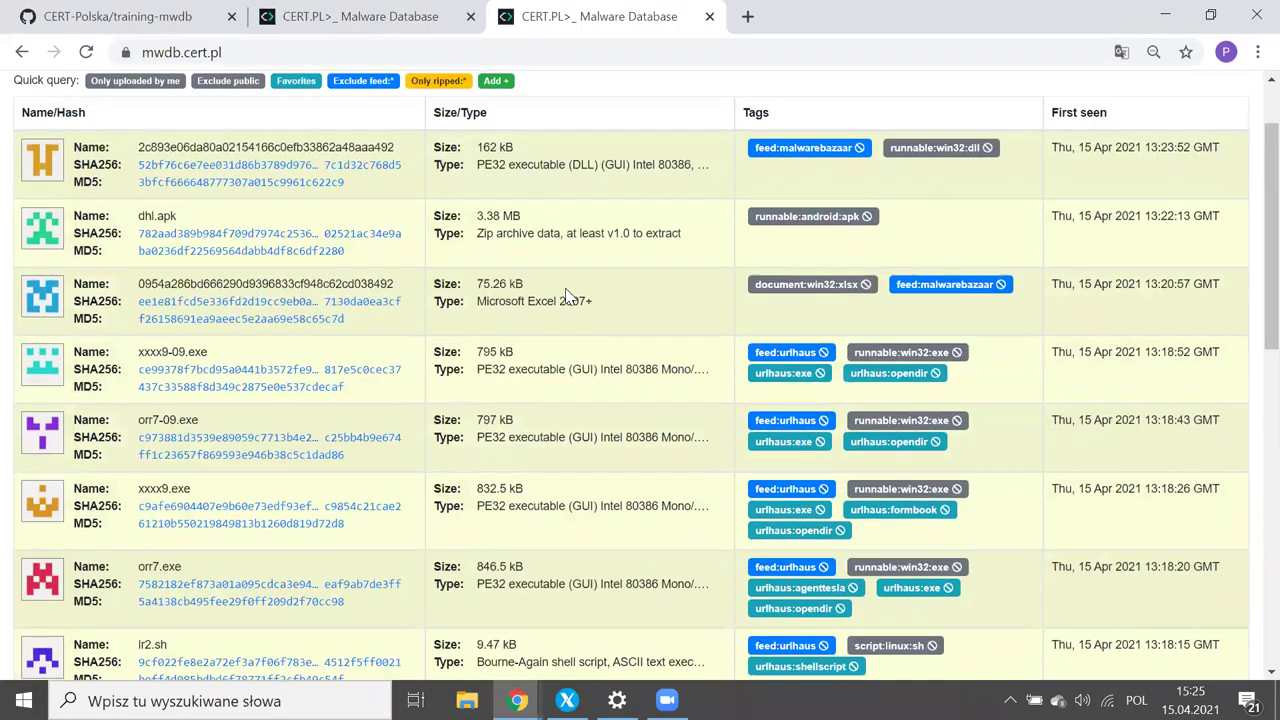
pyautogui.scroll(-1, 565, 296)
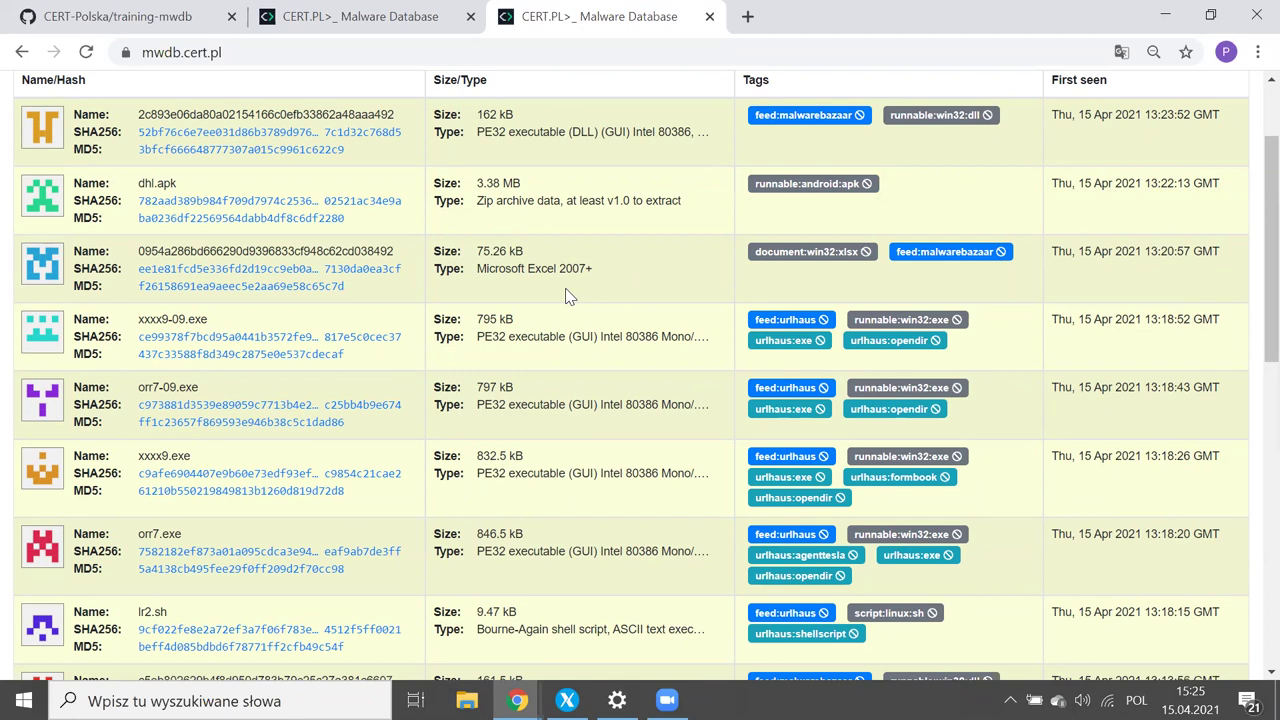
pyautogui.scroll(1, 566, 294)
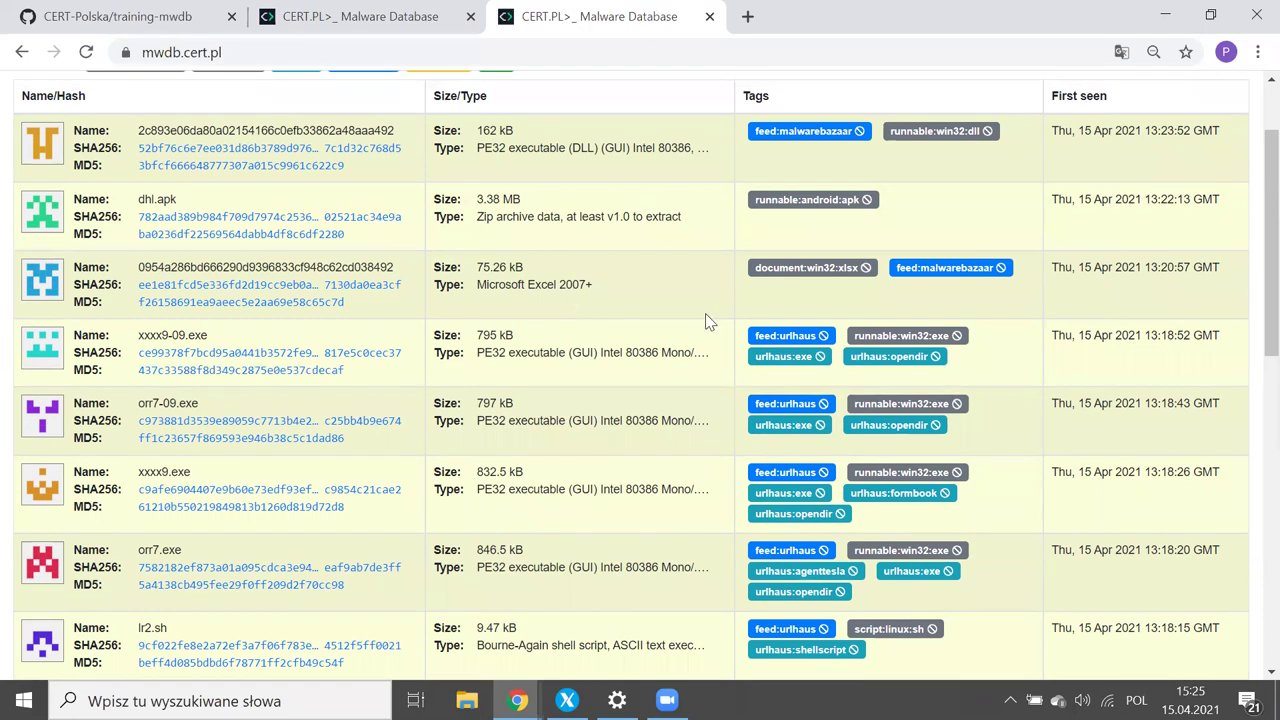
pyautogui.click(897, 338)
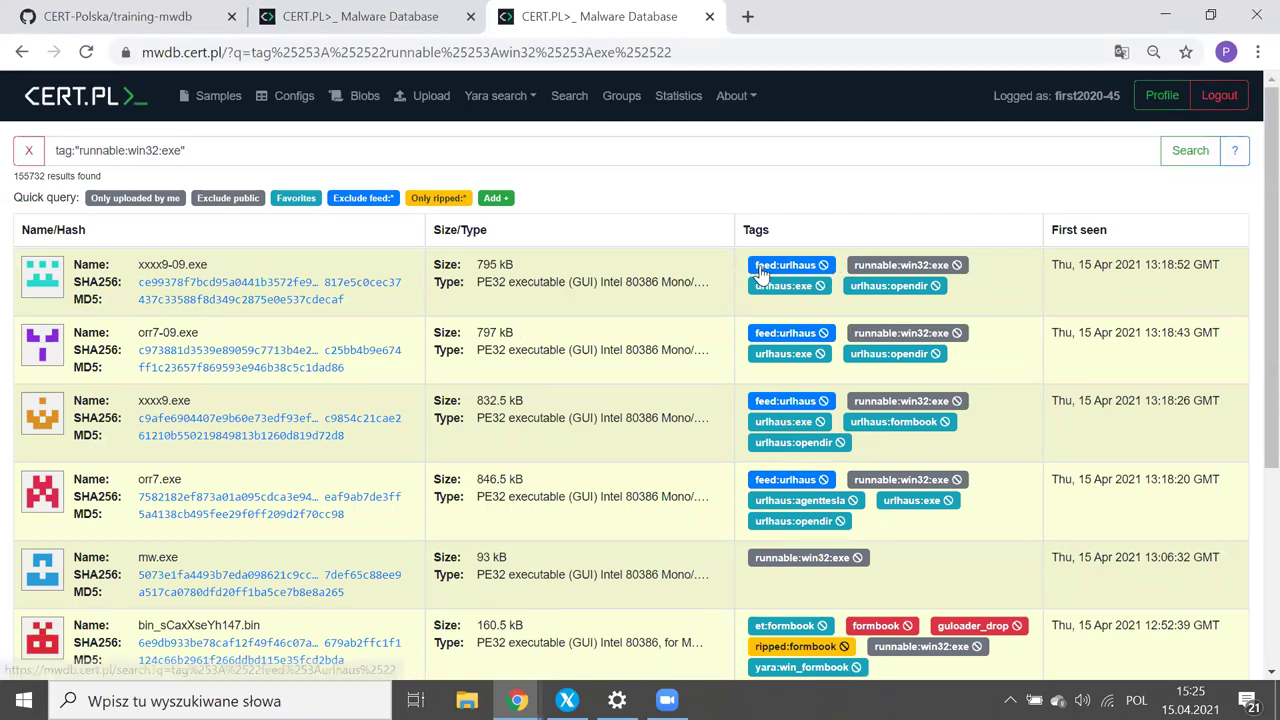
# Step: Exclude samples tagged feed:malwarebazaar from the filtered results
pyautogui.scroll(-1, 700, 258)
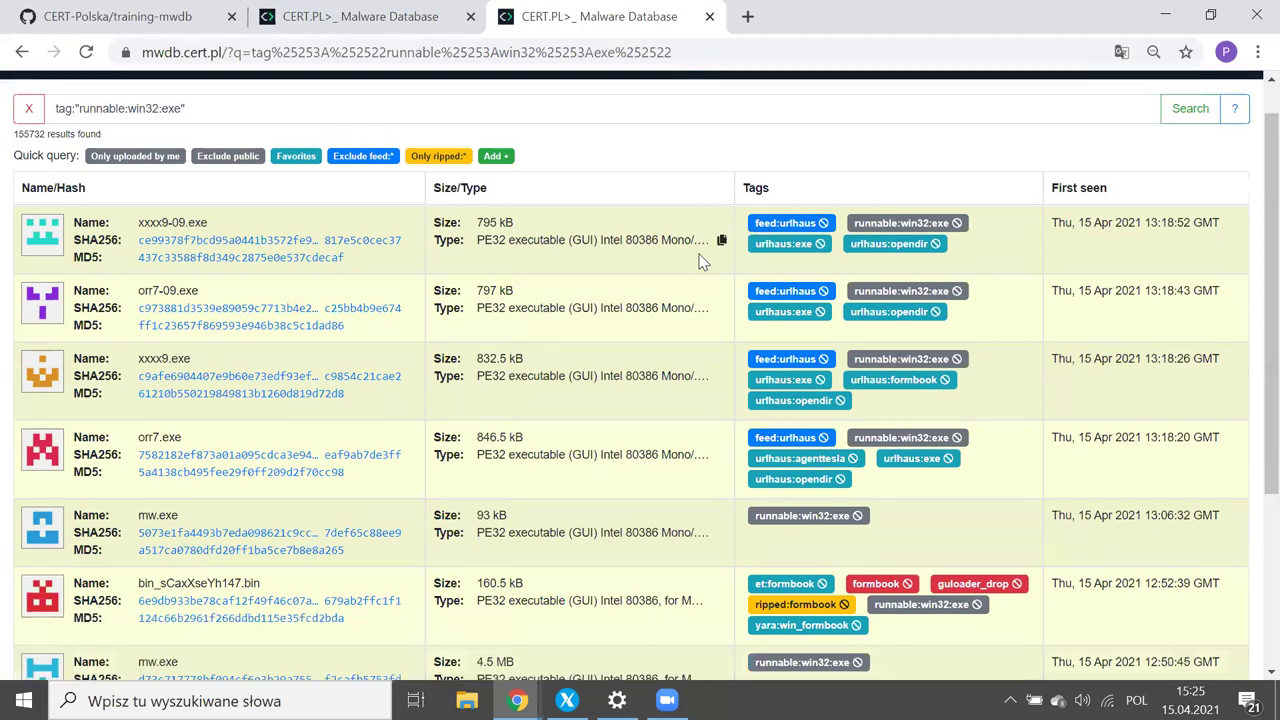
pyautogui.scroll(-5, 700, 258)
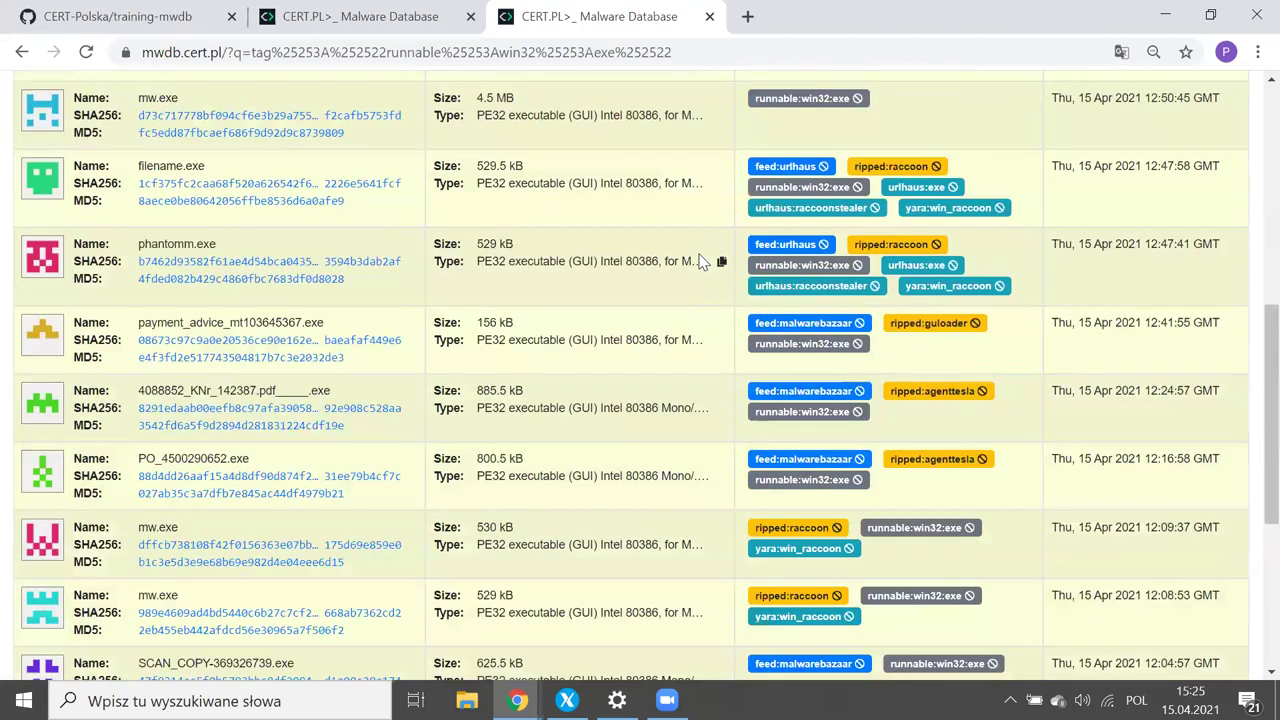
pyautogui.scroll(-1, 797, 243)
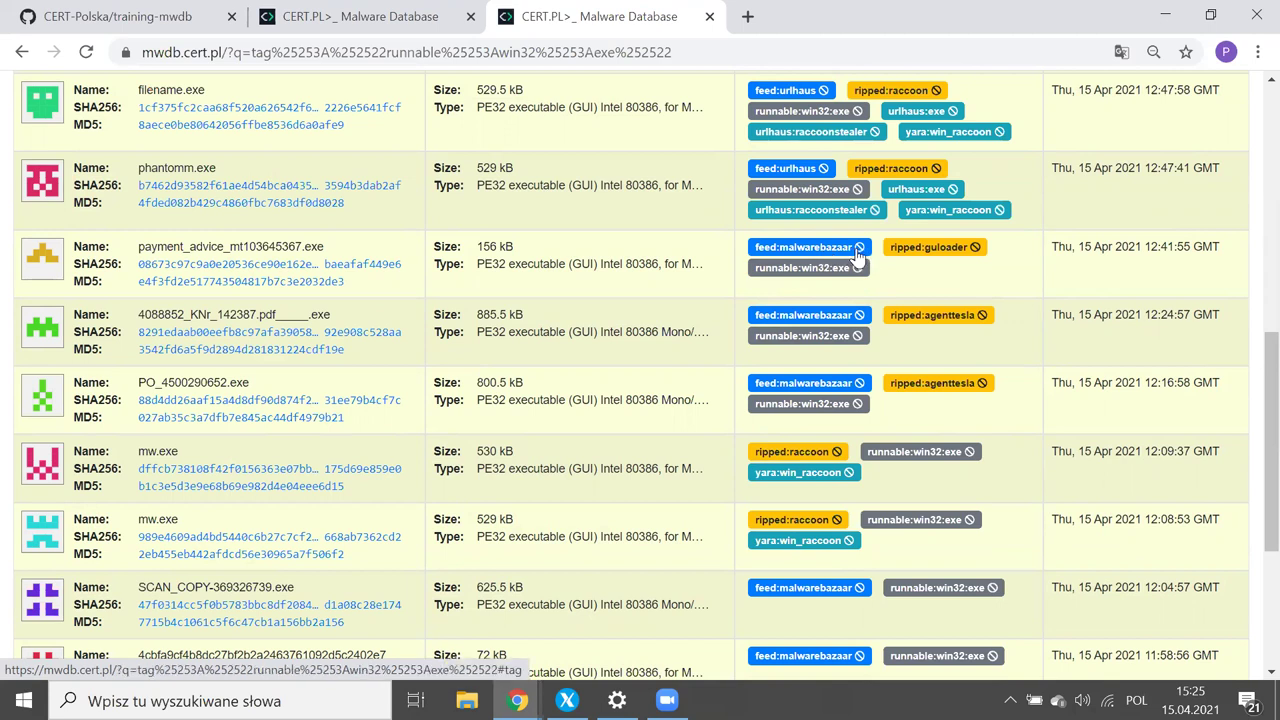
pyautogui.click(857, 247)
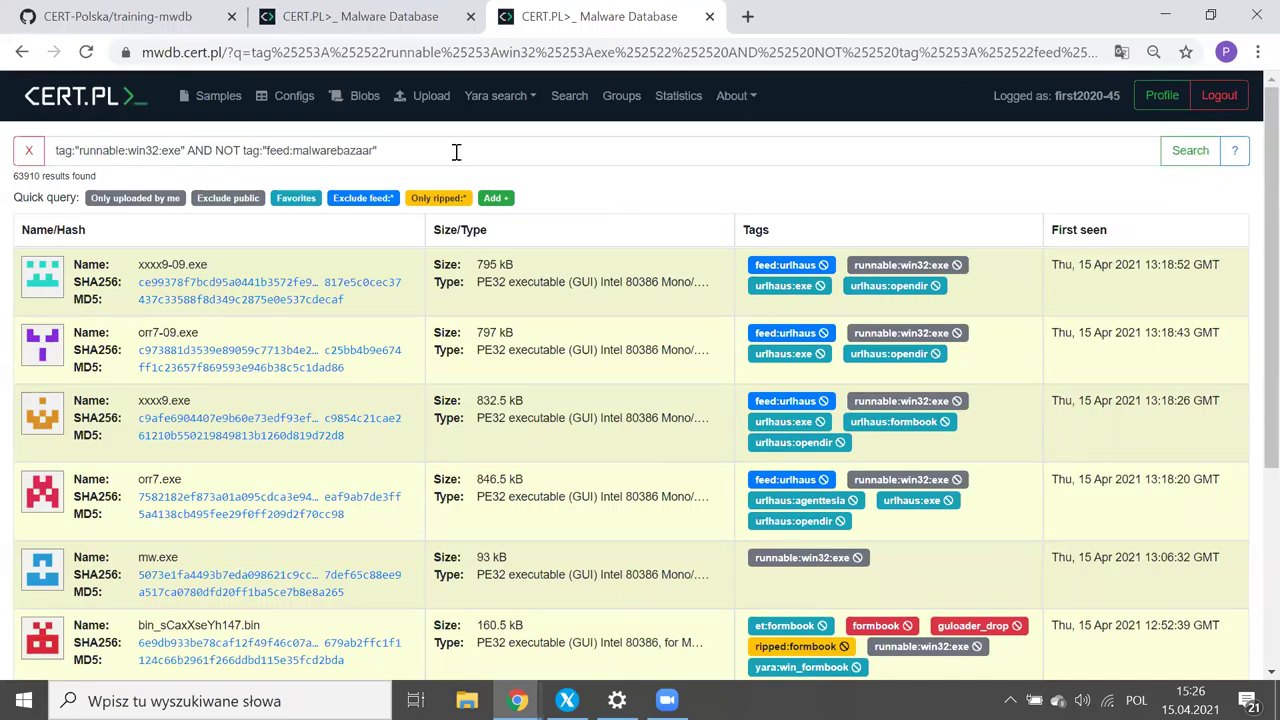
# Step: Narrow the results to samples with a ripped:* tag using the predefined quick query
pyautogui.click(424, 203)
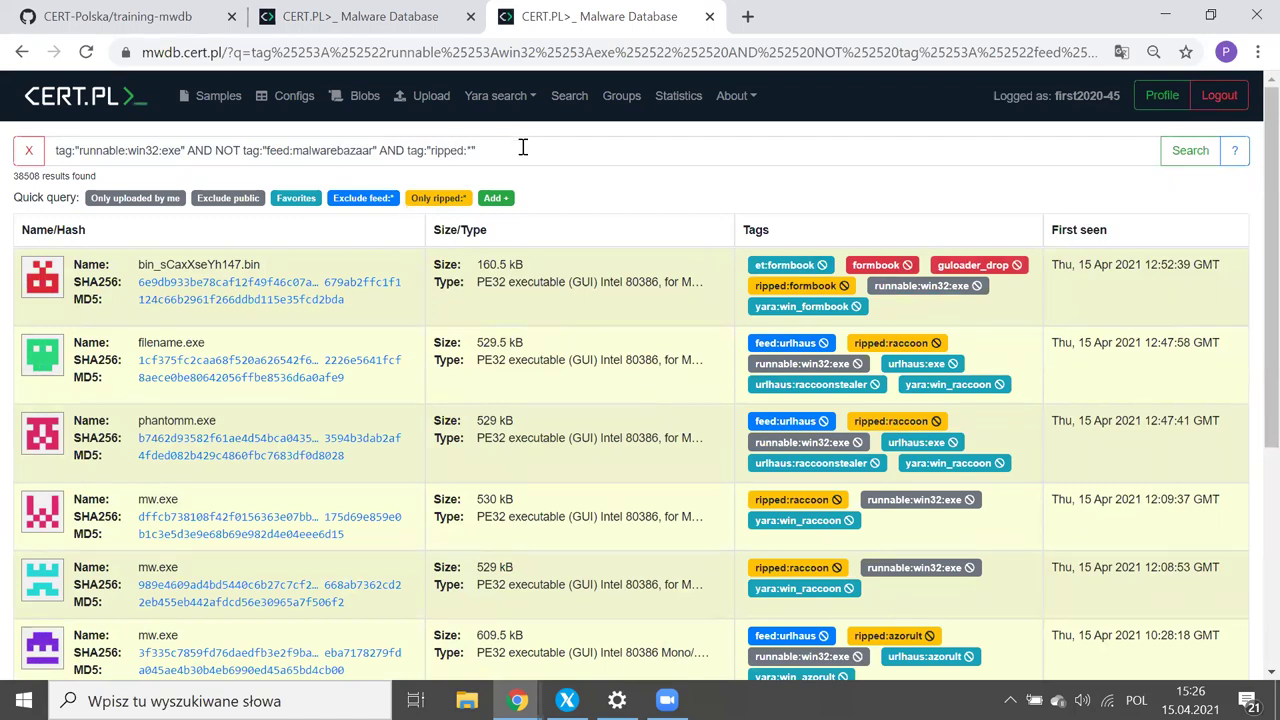
pyautogui.click(522, 147)
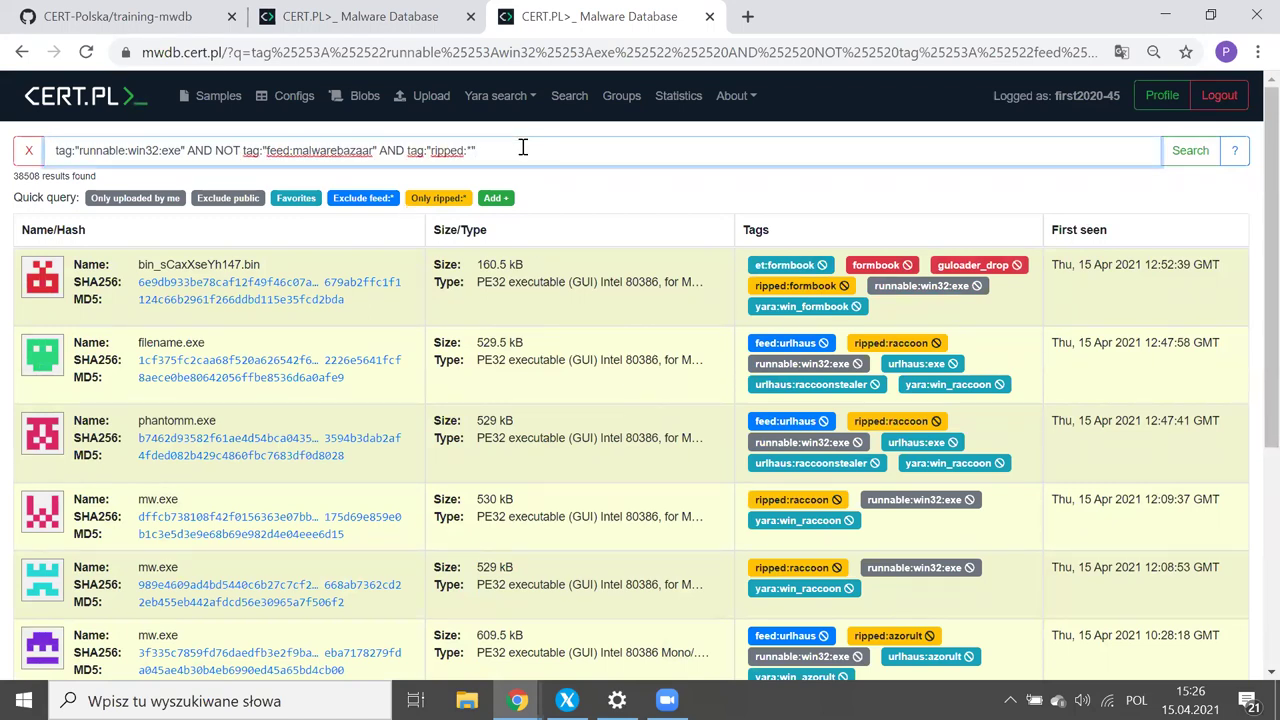
pyautogui.hotkey('ctrl', 'a')
pyautogui.click(522, 147)
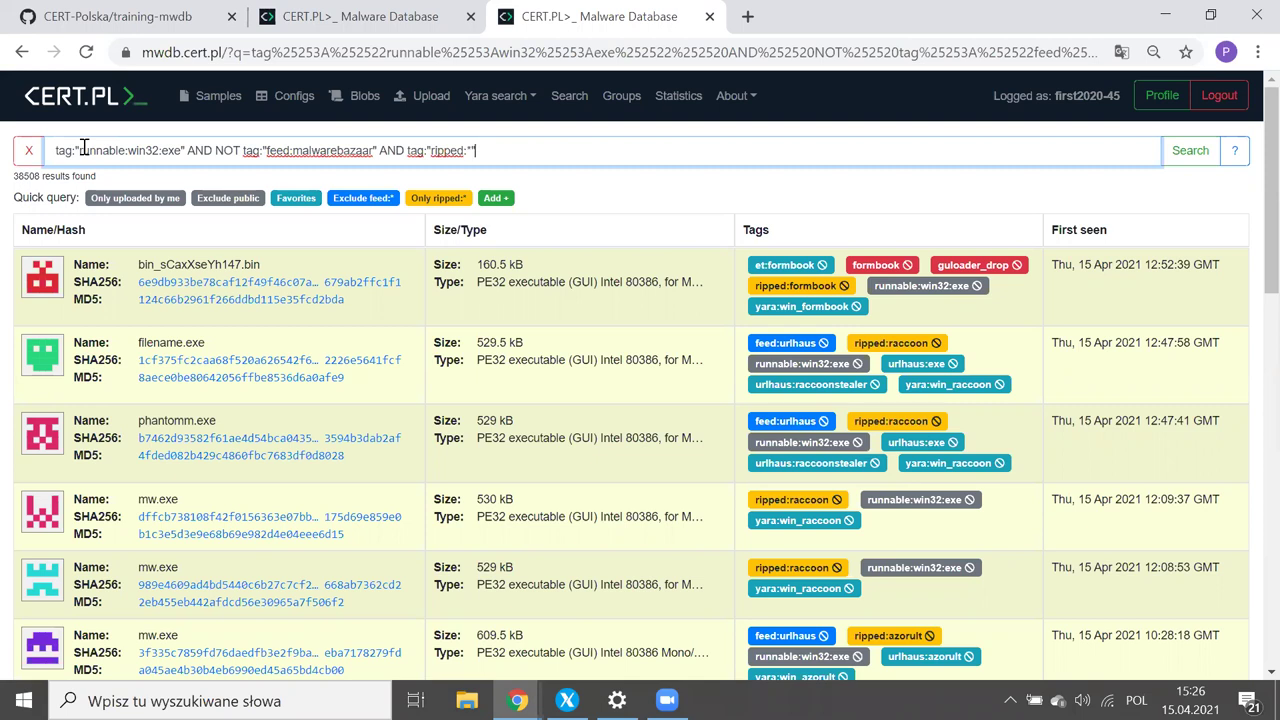
pyautogui.click(518, 700)
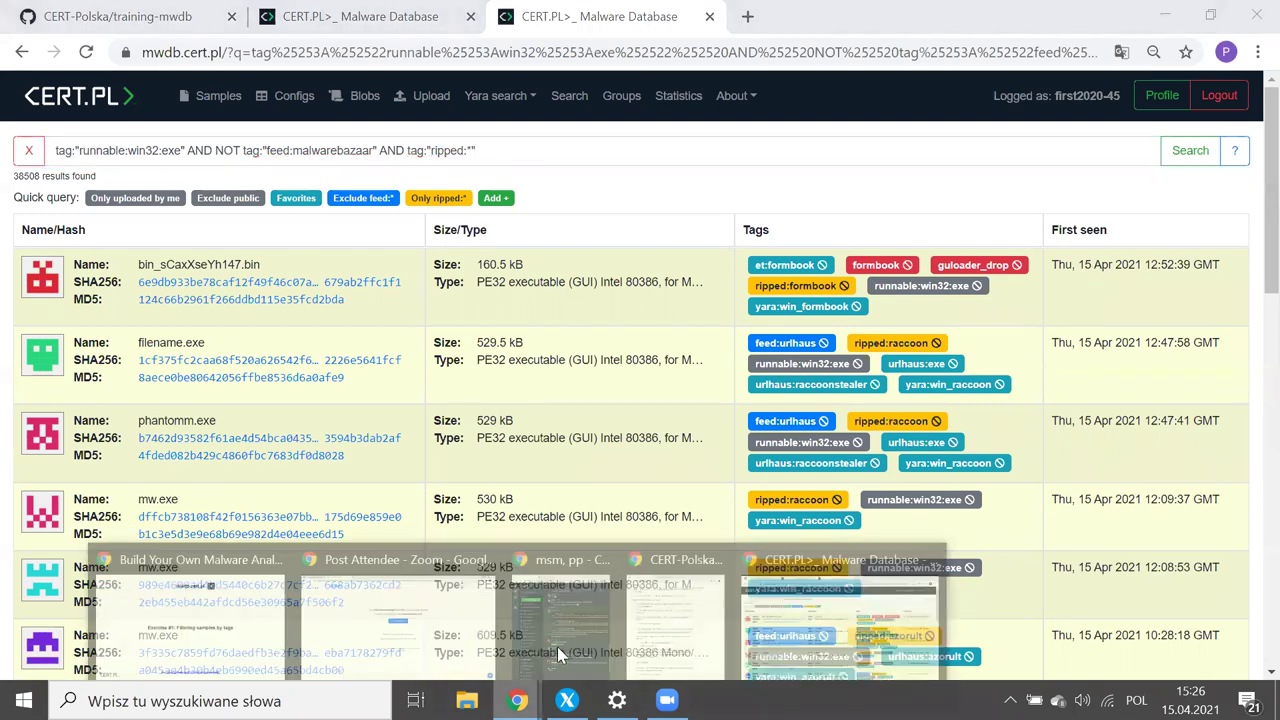
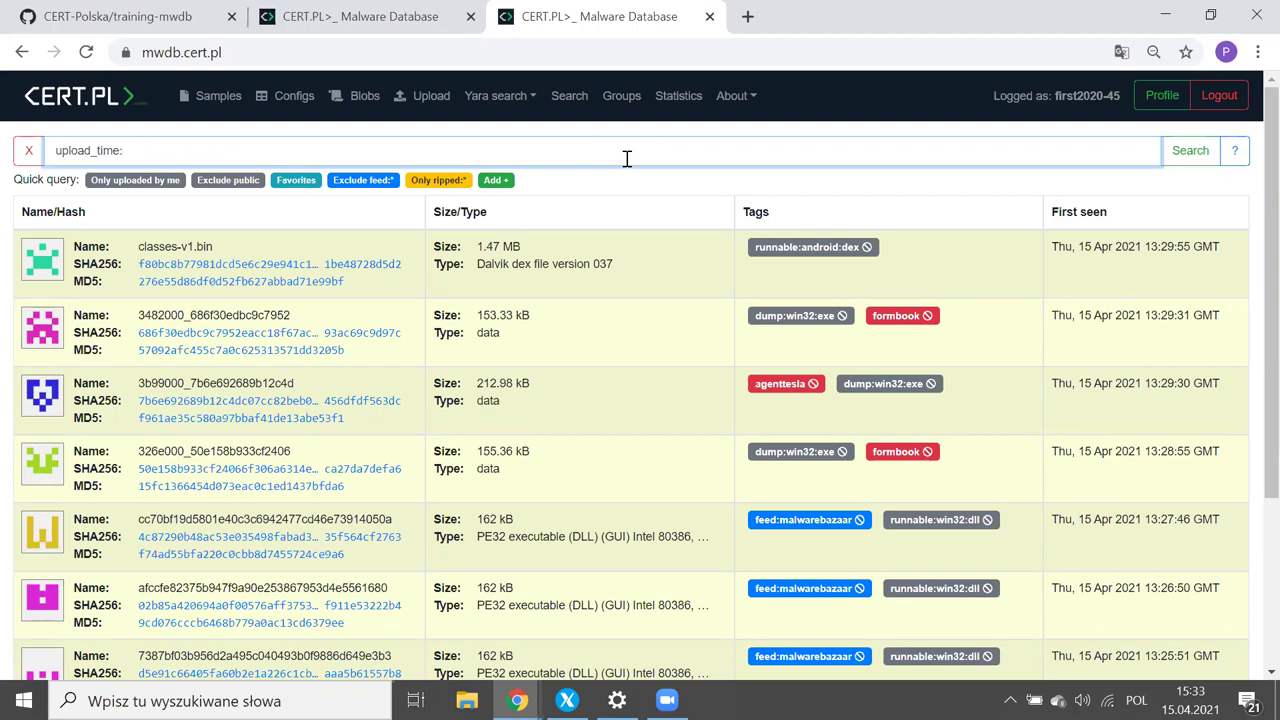
# Step: Filter the samples by upload time with the query upload_time:[2020-01-01 TO 2020-02-01]
pyautogui.keyDown('ctrl'); pyautogui.scroll(2, 627, 158); pyautogui.keyUp('ctrl')
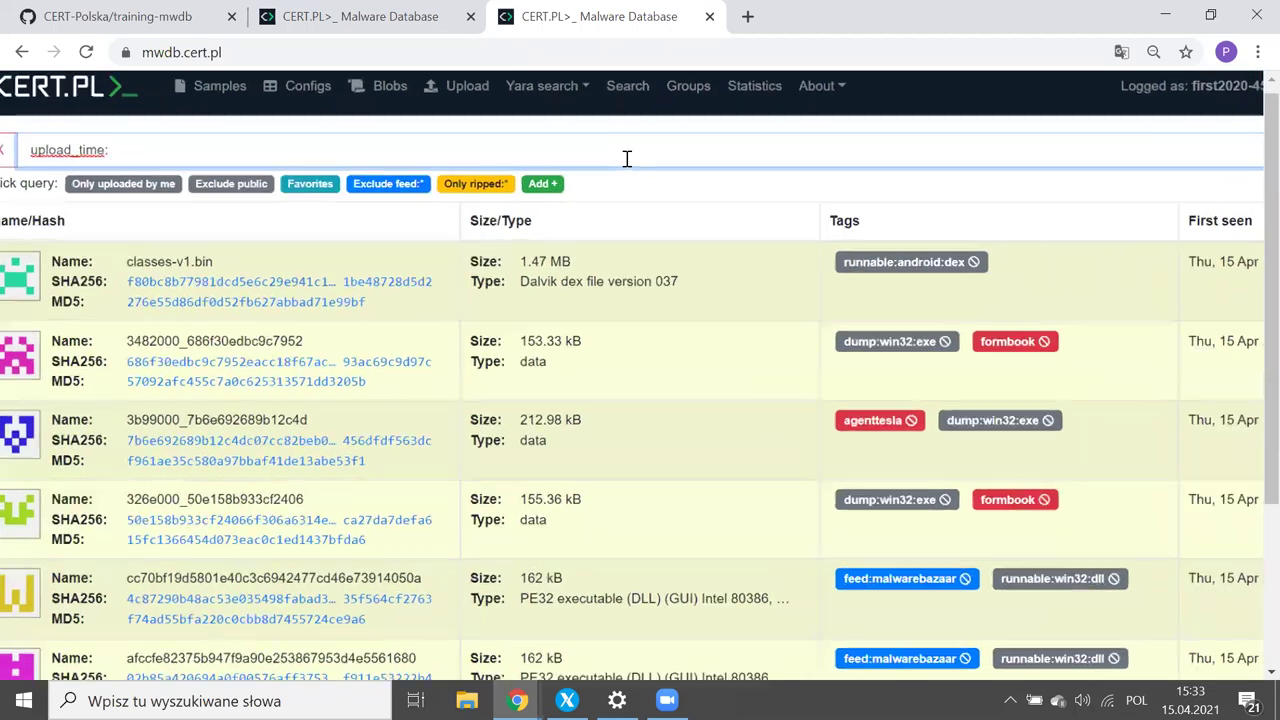
pyautogui.write('[2020-')
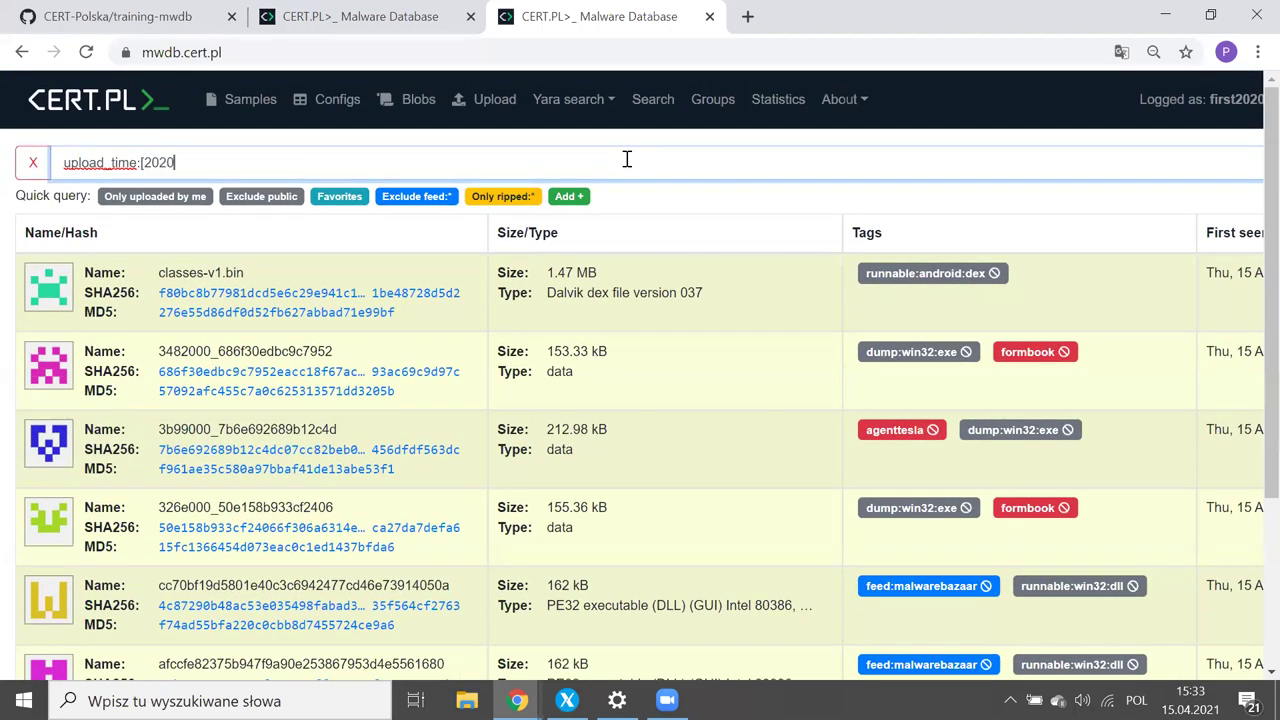
pyautogui.press('BackSpace')
pyautogui.press('BackSpace')
pyautogui.write('0-01-01 TO 2020-02-01')
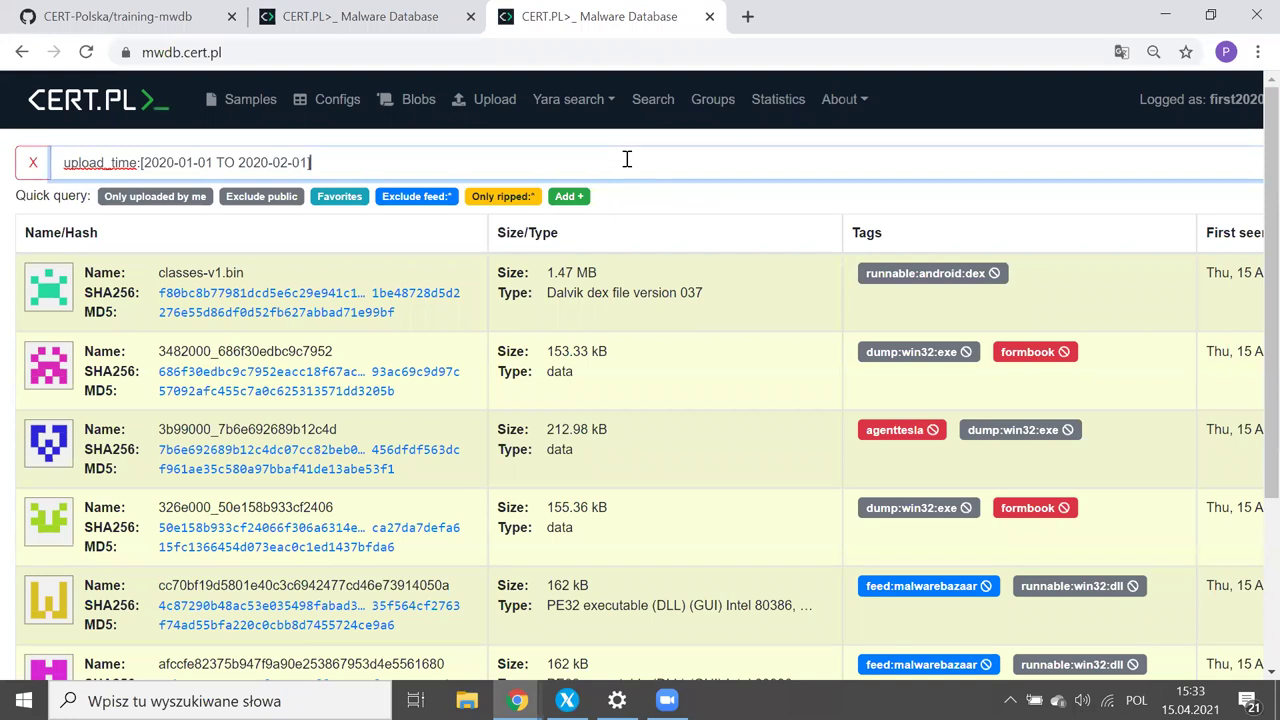
pyautogui.press('Return')
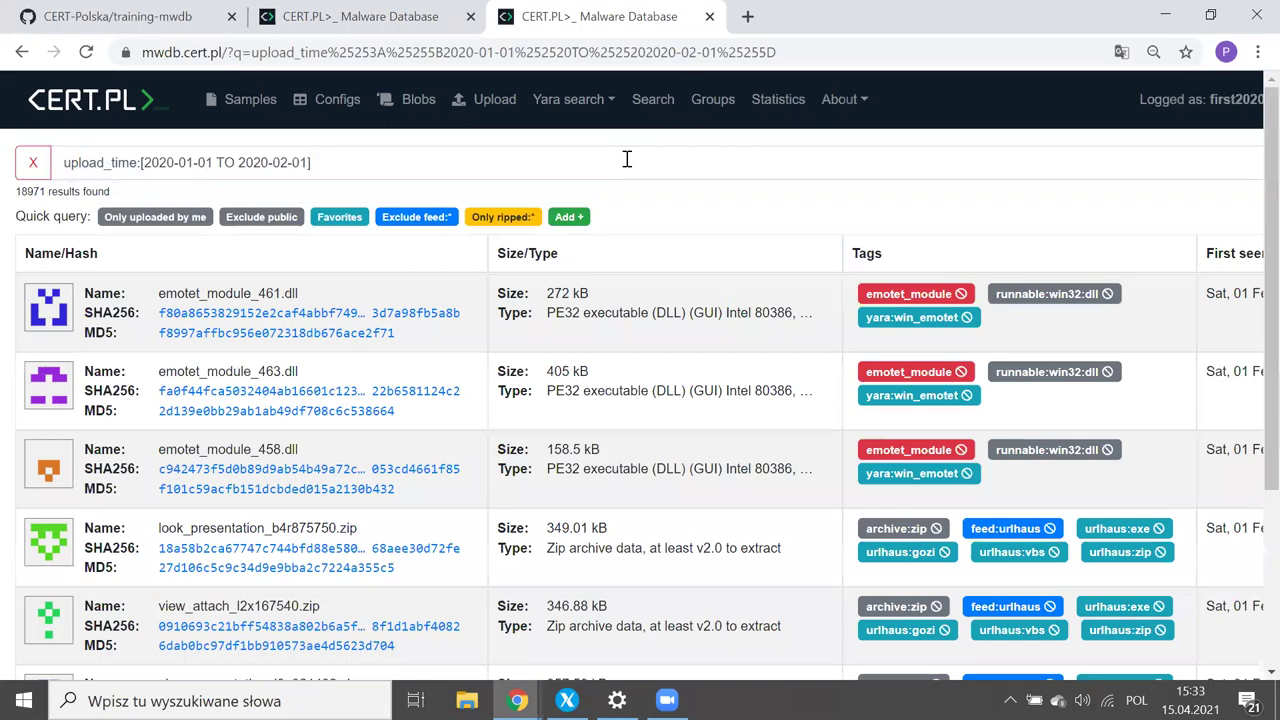
# Step: Browse the date-filtered samples, exclude those tagged emotet_module, and clear the whole query
pyautogui.hscroll(3, 627, 159)
pyautogui.scroll(-10, 625, 165)
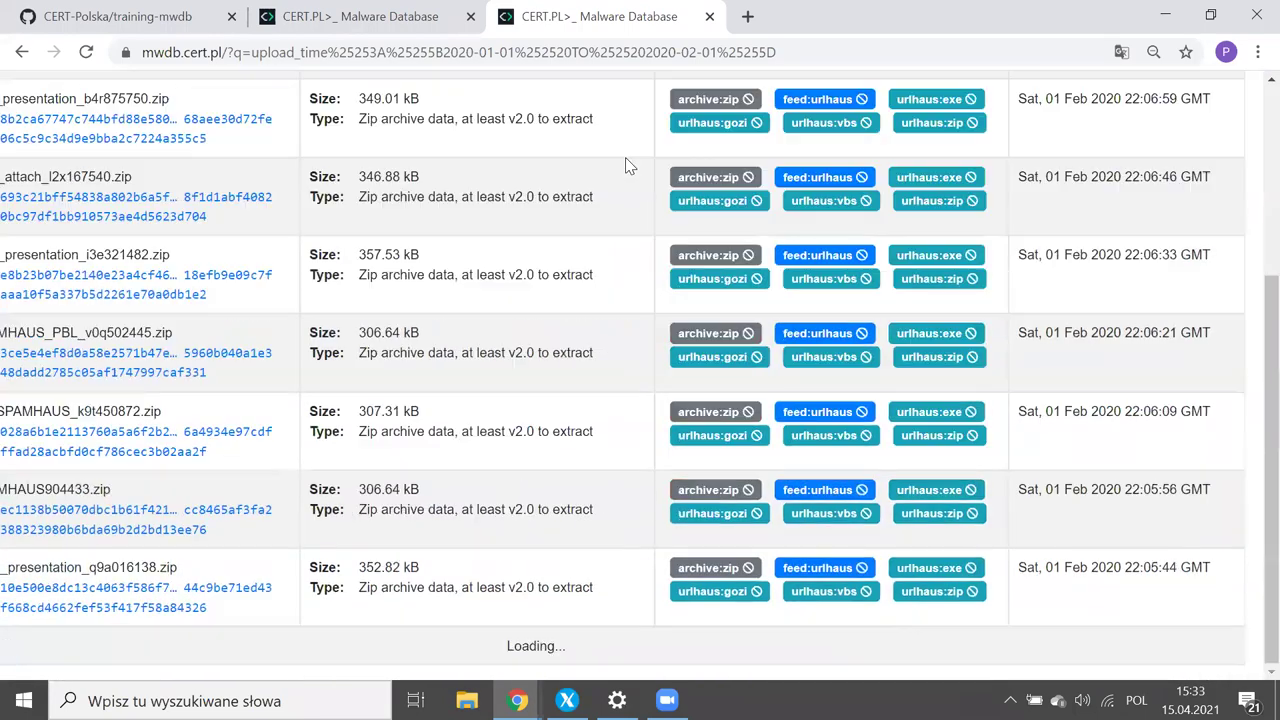
pyautogui.scroll(-10, 625, 157)
pyautogui.hscroll(-2, 627, 159)
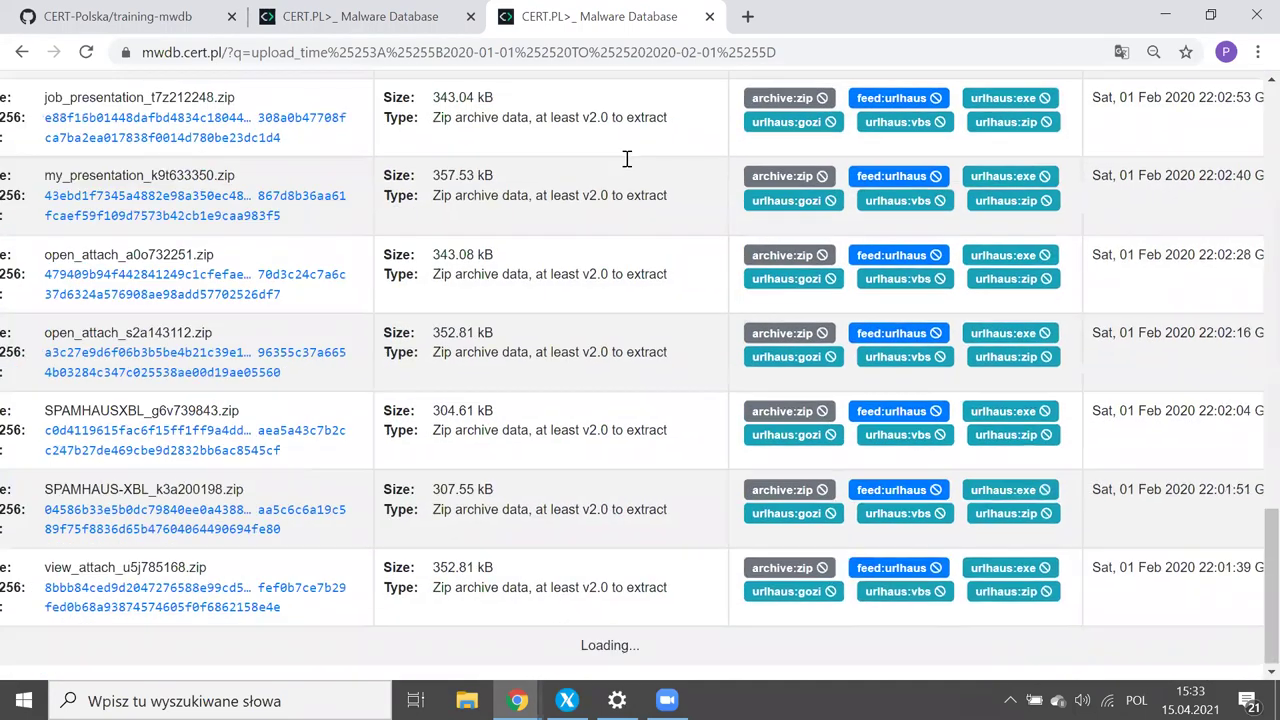
pyautogui.scroll(20, 627, 159)
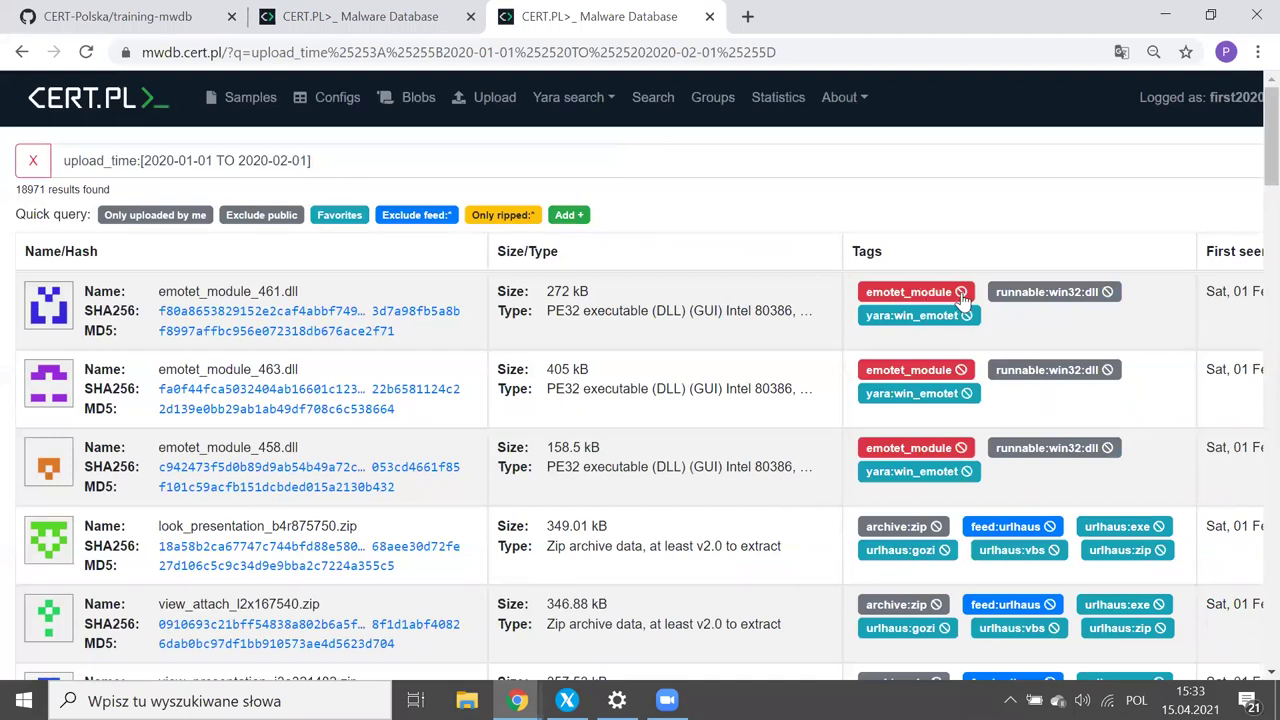
pyautogui.click(961, 293)
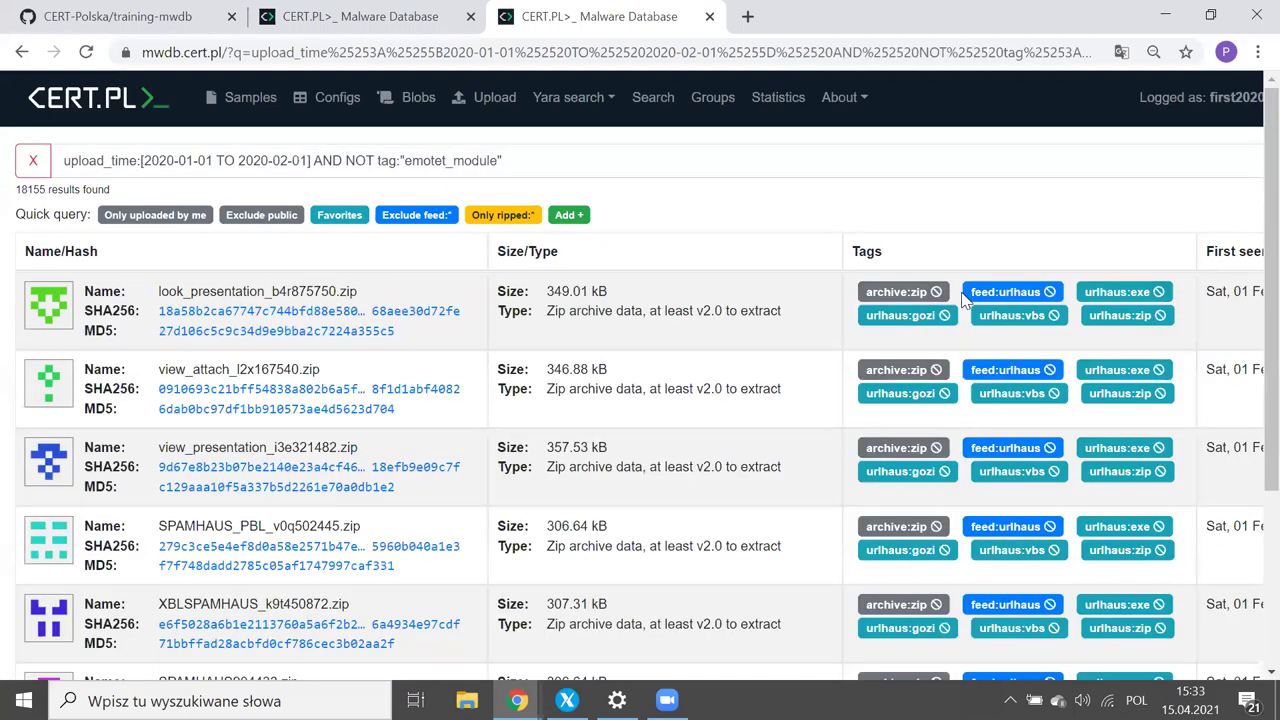
pyautogui.click(33, 170)
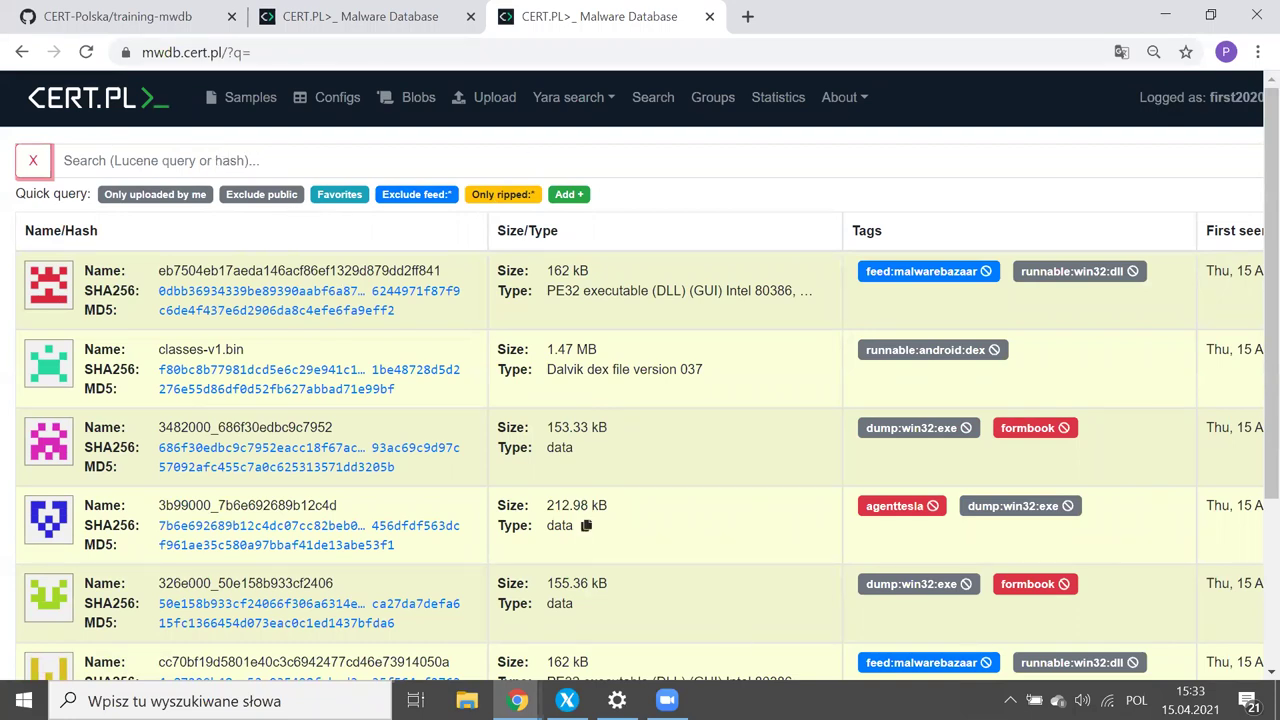
# Step: Switch to the training slides, go back to the Lucene-based query syntax slide and copy its documentation link
pyautogui.click(517, 700)
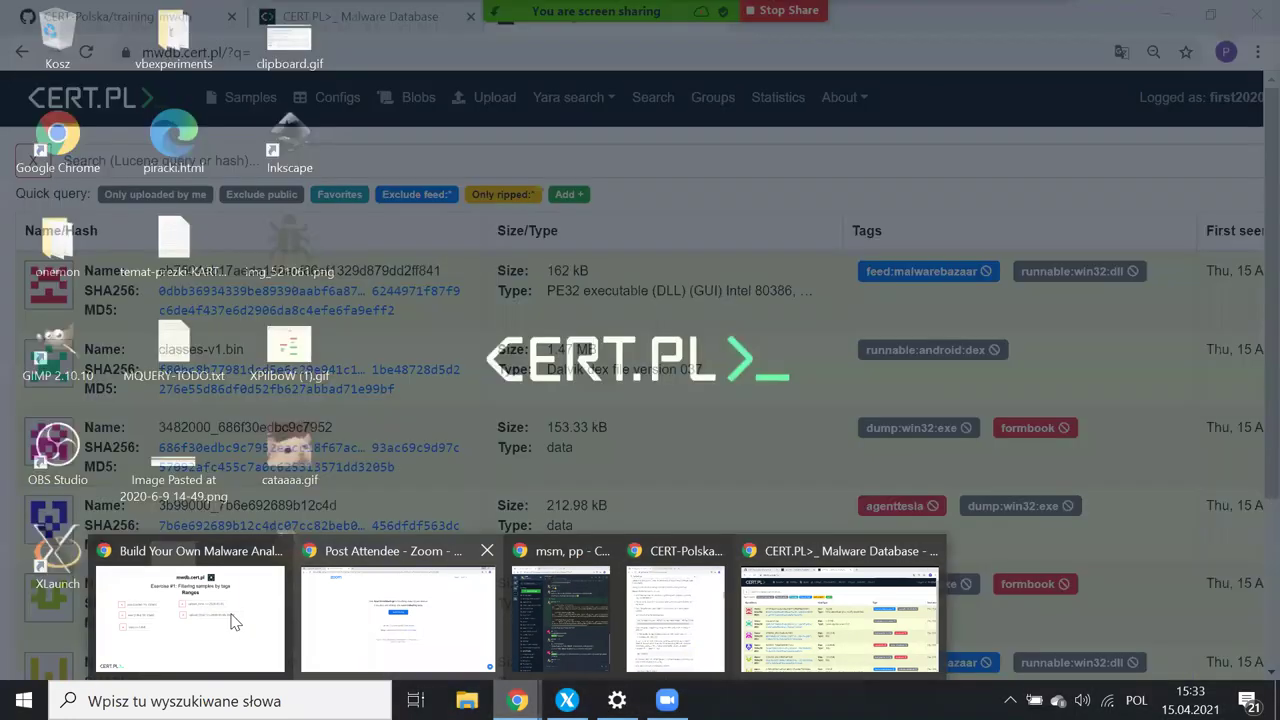
pyautogui.click(232, 622)
pyautogui.press('Right')
pyautogui.press('Left')
pyautogui.press('Left')
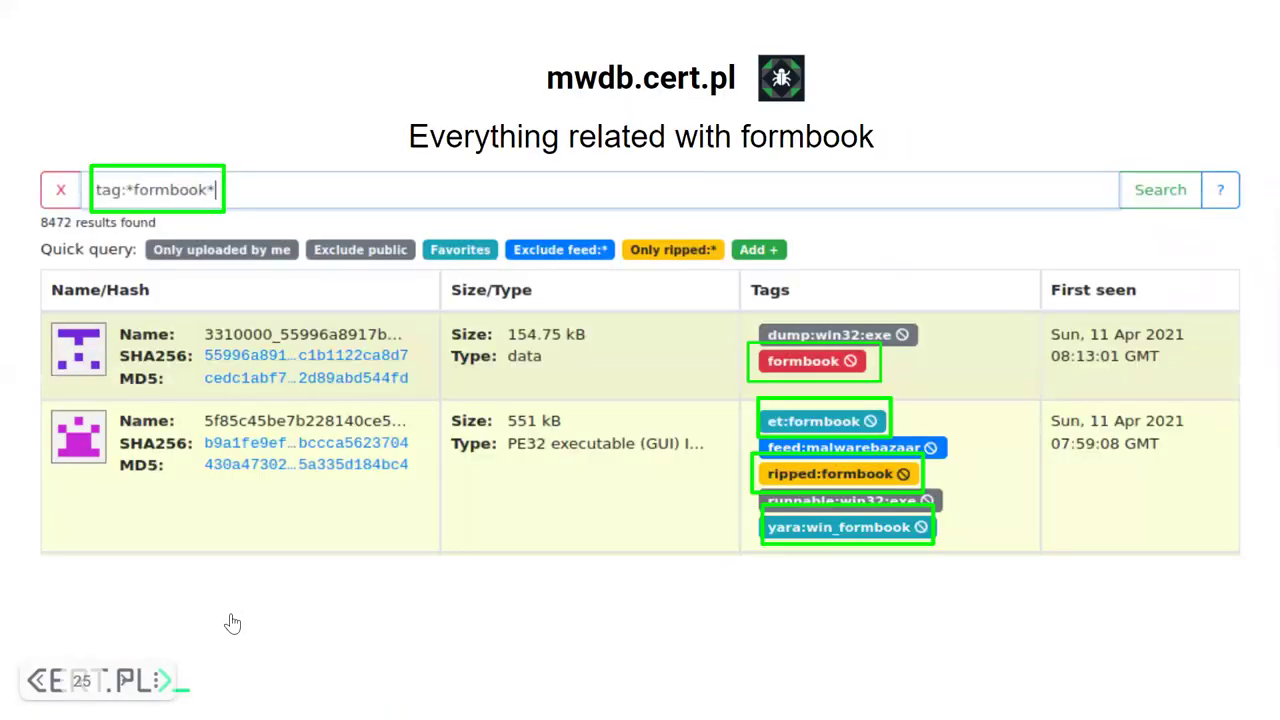
pyautogui.press('Left')
pyautogui.rightClick(331, 610)
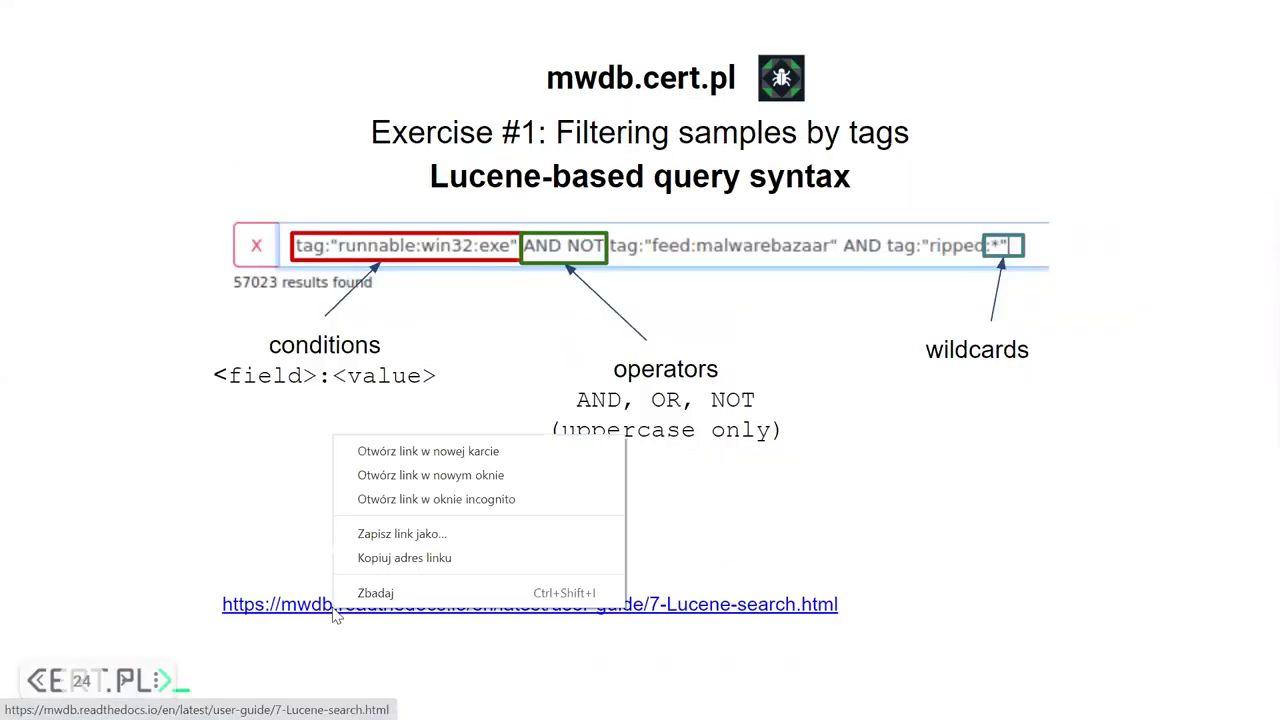
pyautogui.click(412, 558)
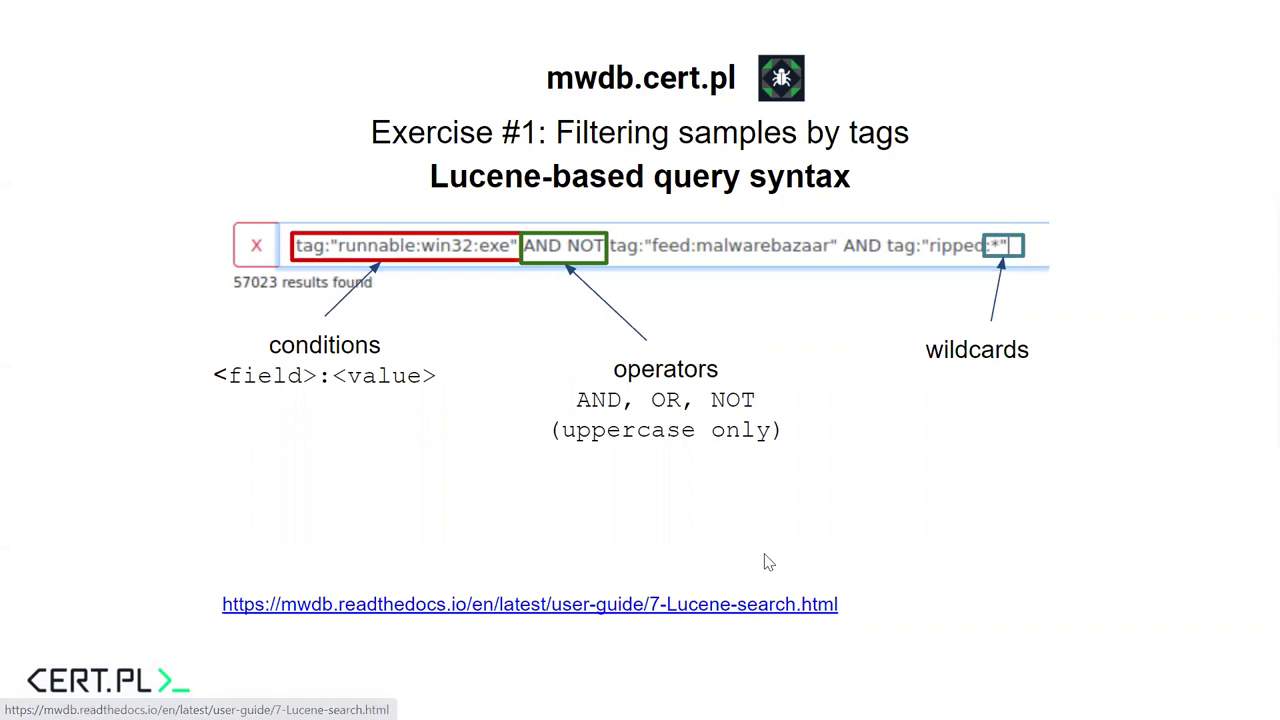
# Step: Open the copied Lucene search guide in a new browser tab, review its query syntax and search fields, and close it
pyautogui.hotkey('alt', 'Tab')
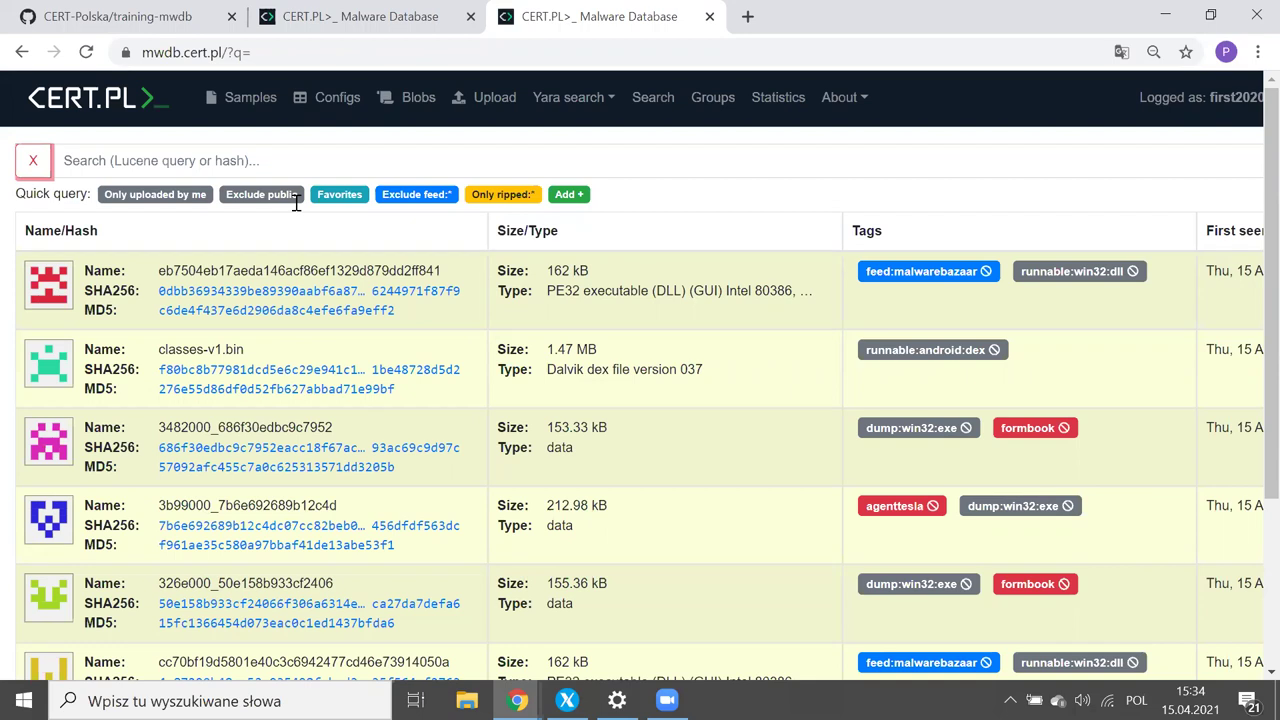
pyautogui.hotkey('ctrl', 't')
pyautogui.write('https://mwdb.readthedocs.io/en/latest/user-guide/7-Lucene-search.html')
pyautogui.press('Return')
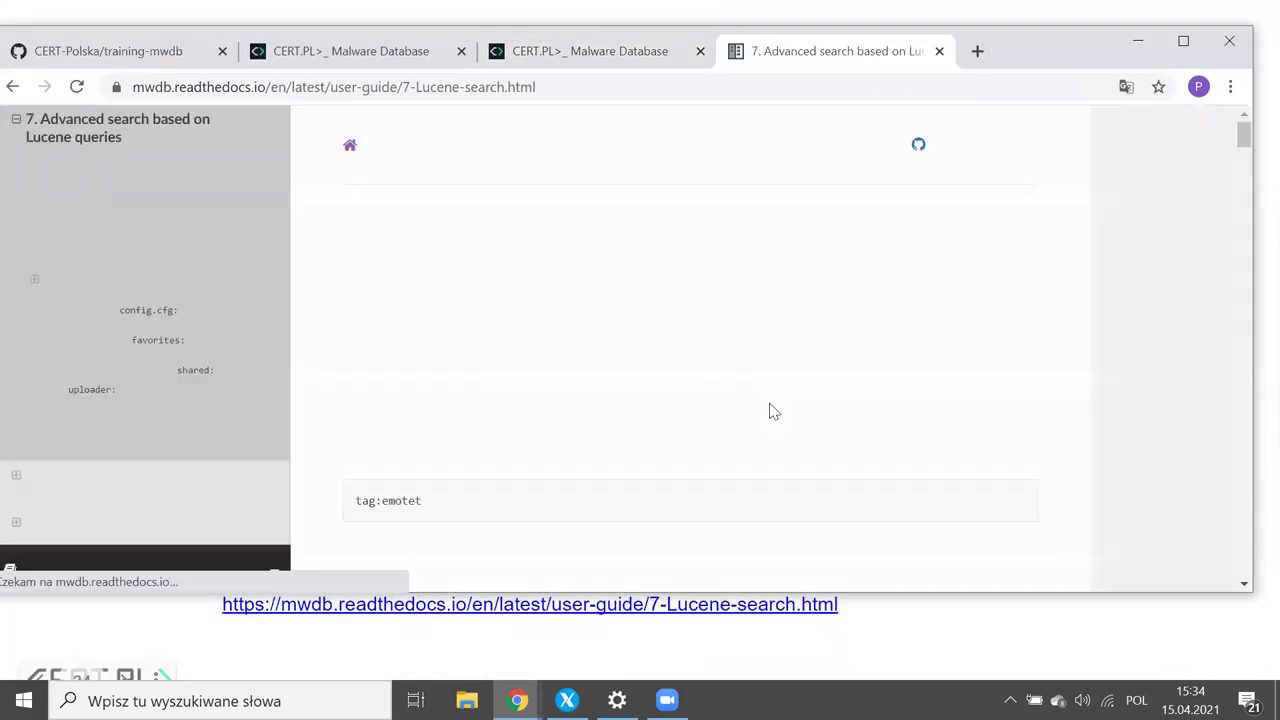
pyautogui.scroll(-15, 770, 410)
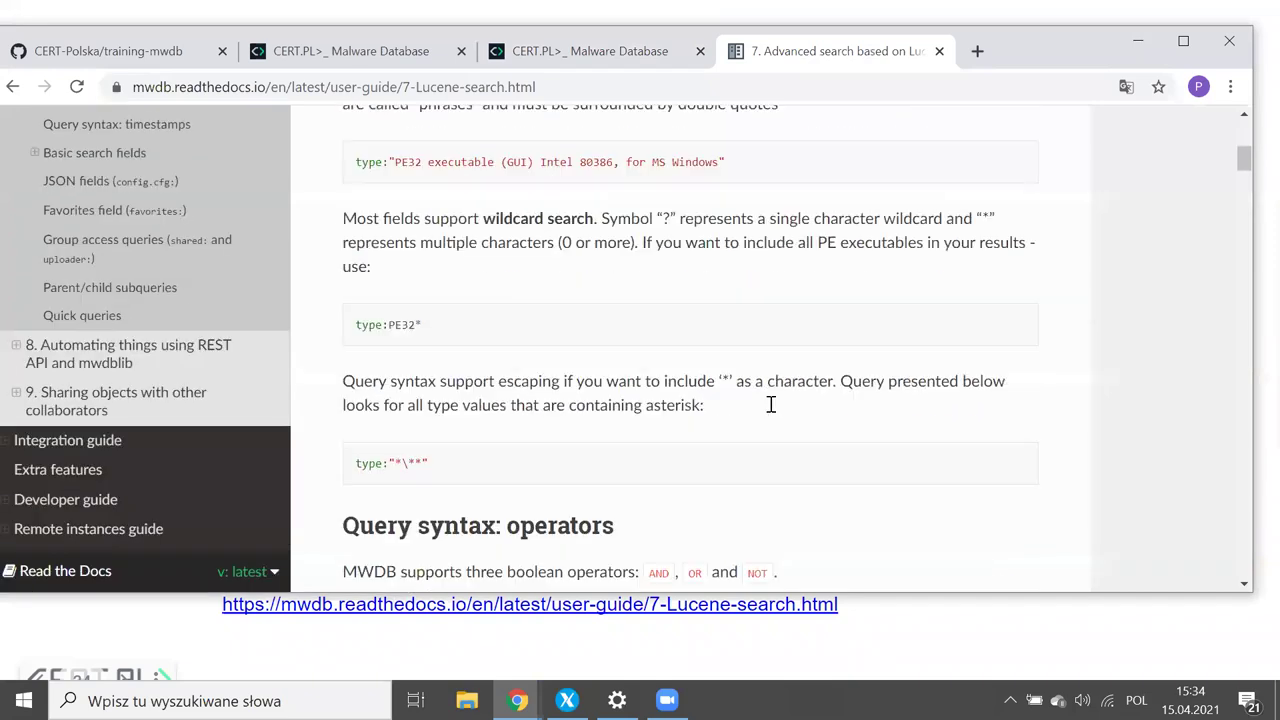
pyautogui.scroll(-15, 770, 410)
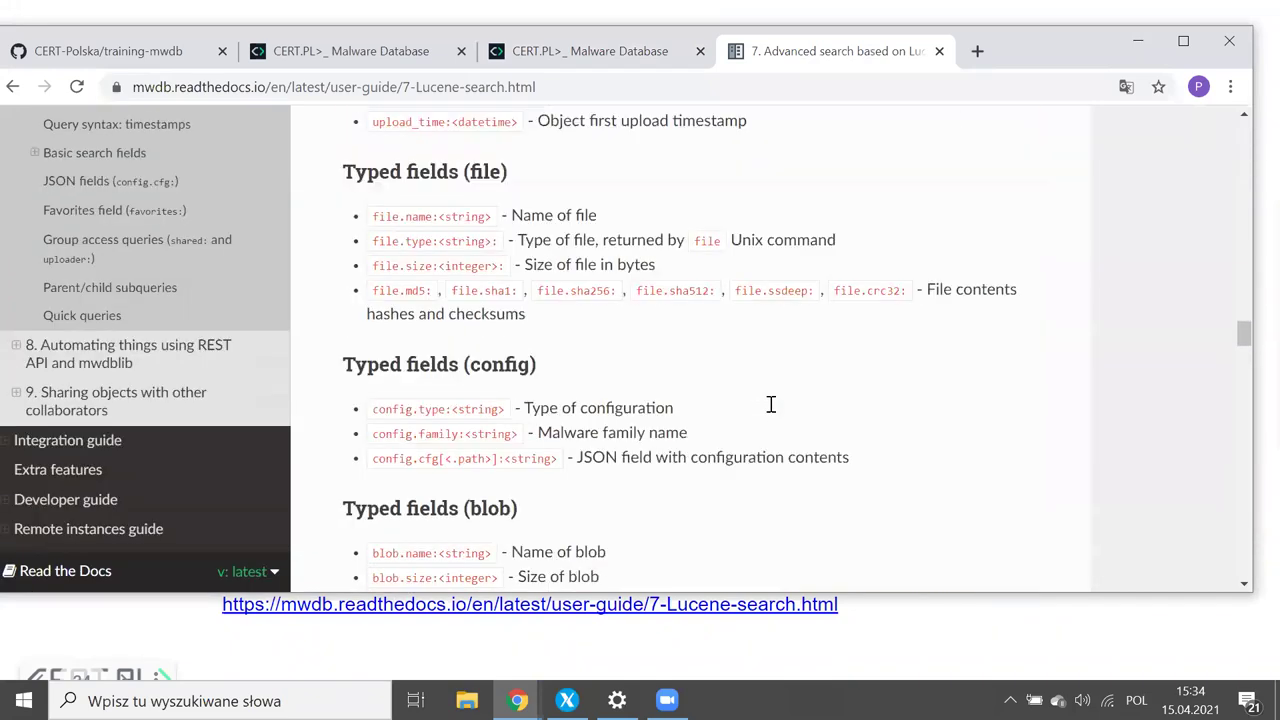
pyautogui.scroll(-10, 773, 410)
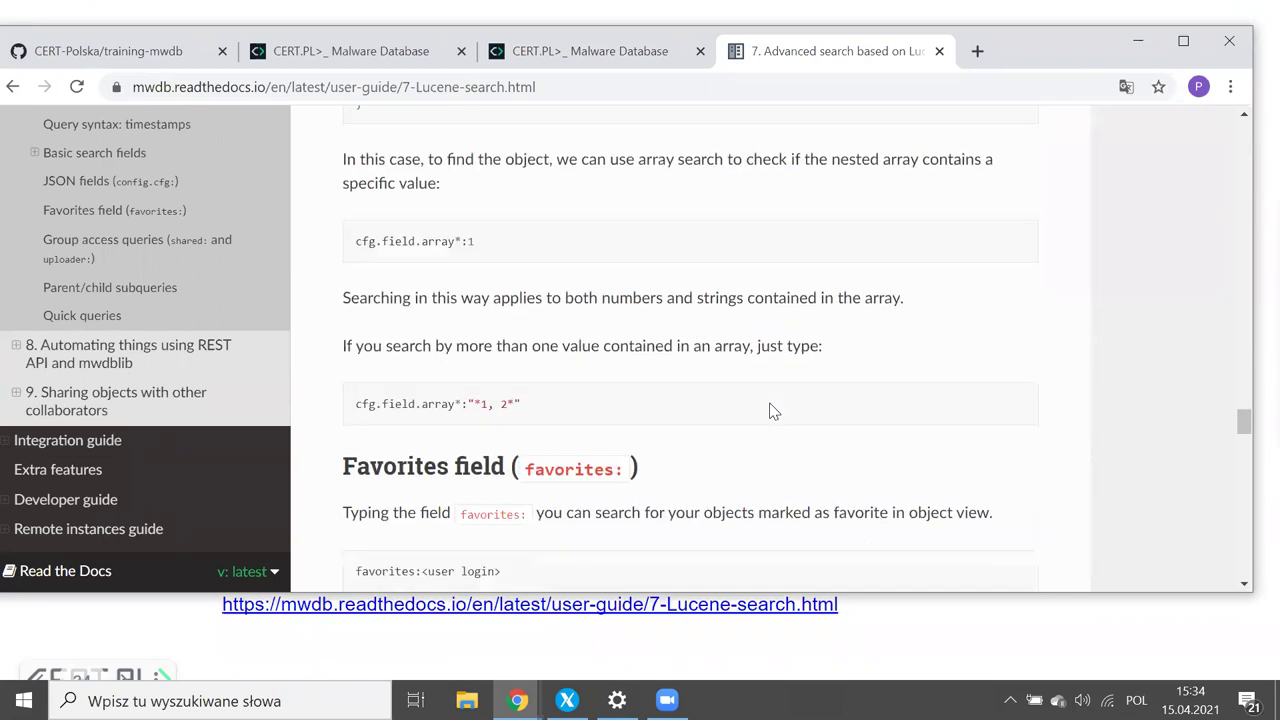
pyautogui.scroll(-4, 773, 410)
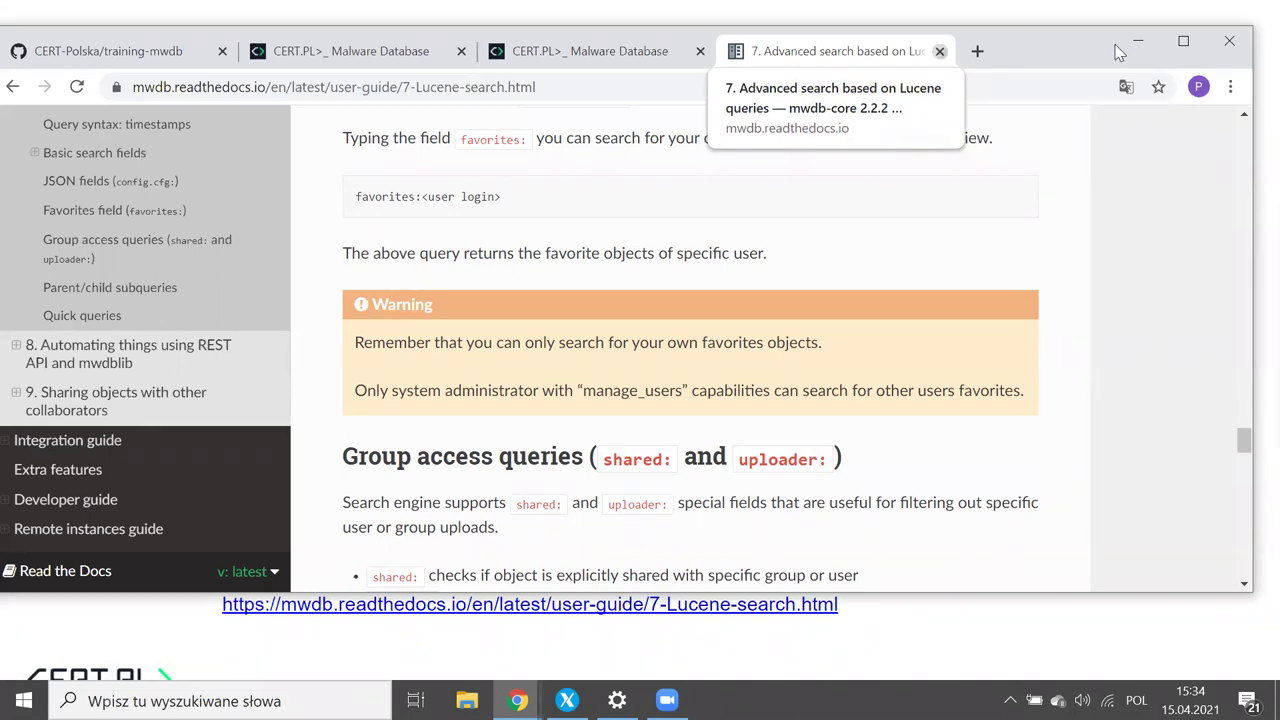
pyautogui.click(940, 52)
pyautogui.press('super+Up')
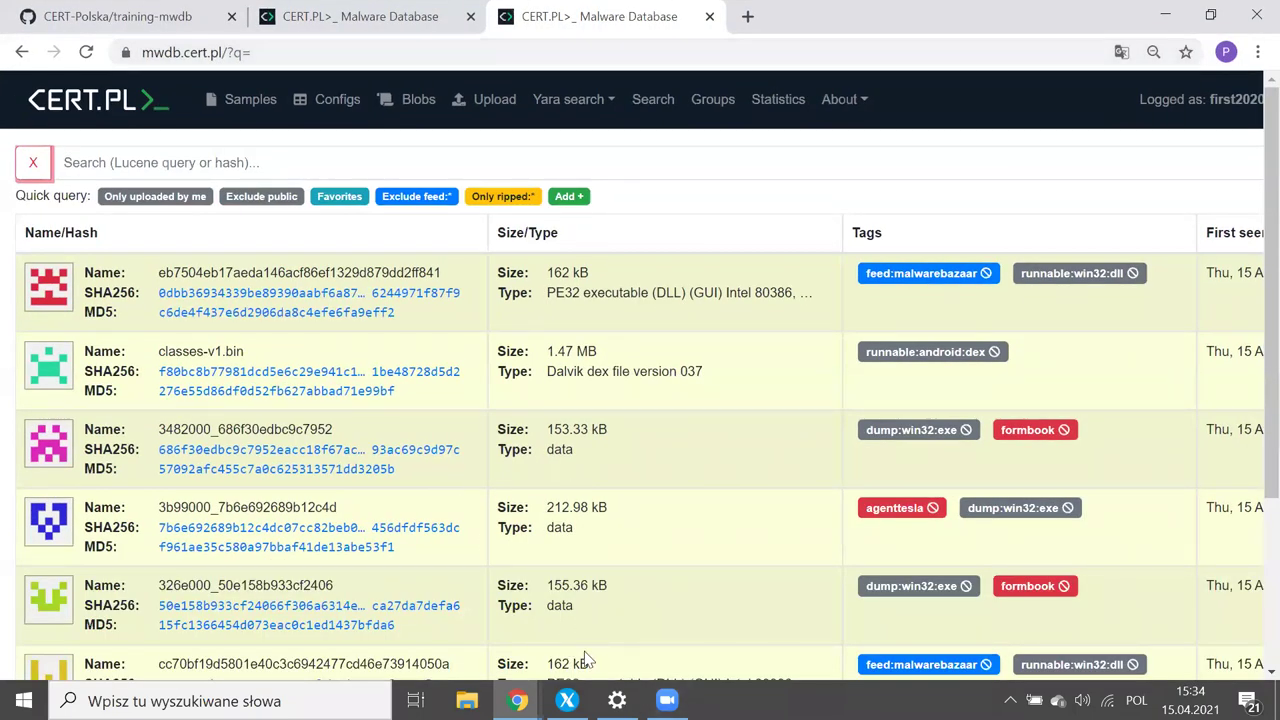
# Step: Switch to the training slides and advance to the Exercise #2 title slide
pyautogui.hotkey('alt', 'Tab')
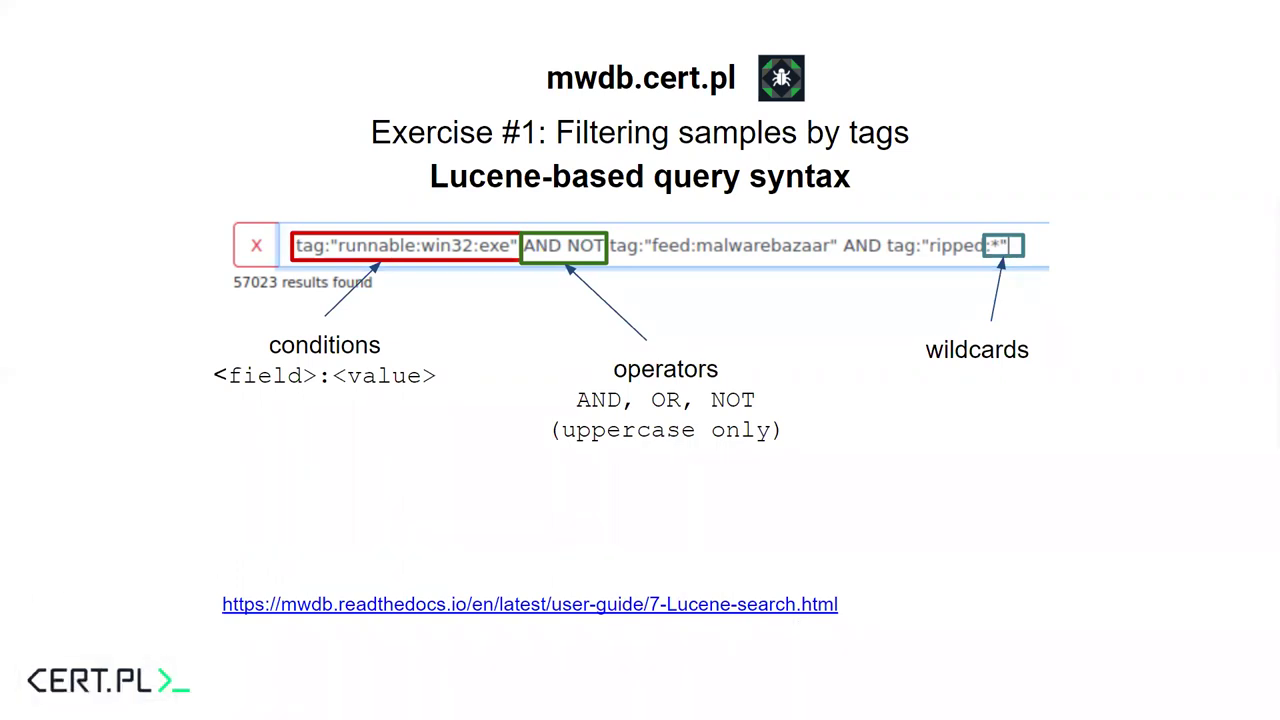
pyautogui.press('Right')
pyautogui.press('Right')
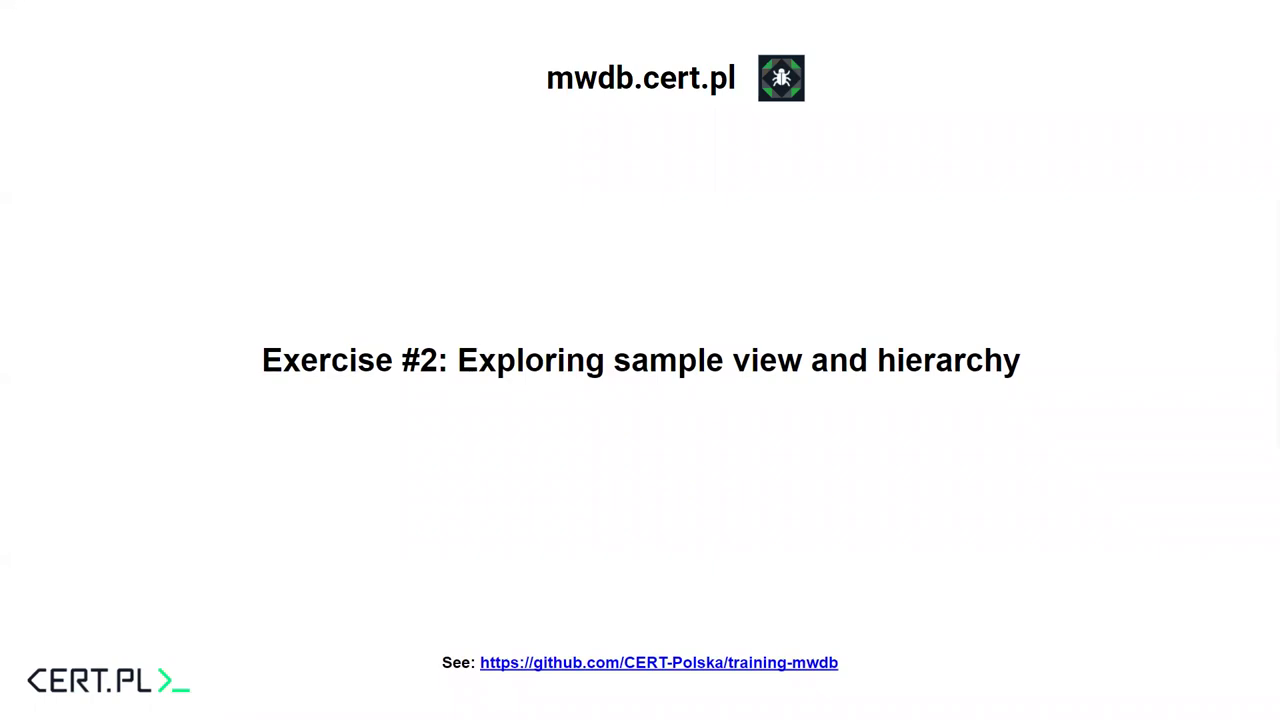
# Step: Switch to the training-mwdb GitHub page and select the Exercise #2 sample hash in the cheat-sheet
pyautogui.hotkey('alt', 'Tab')
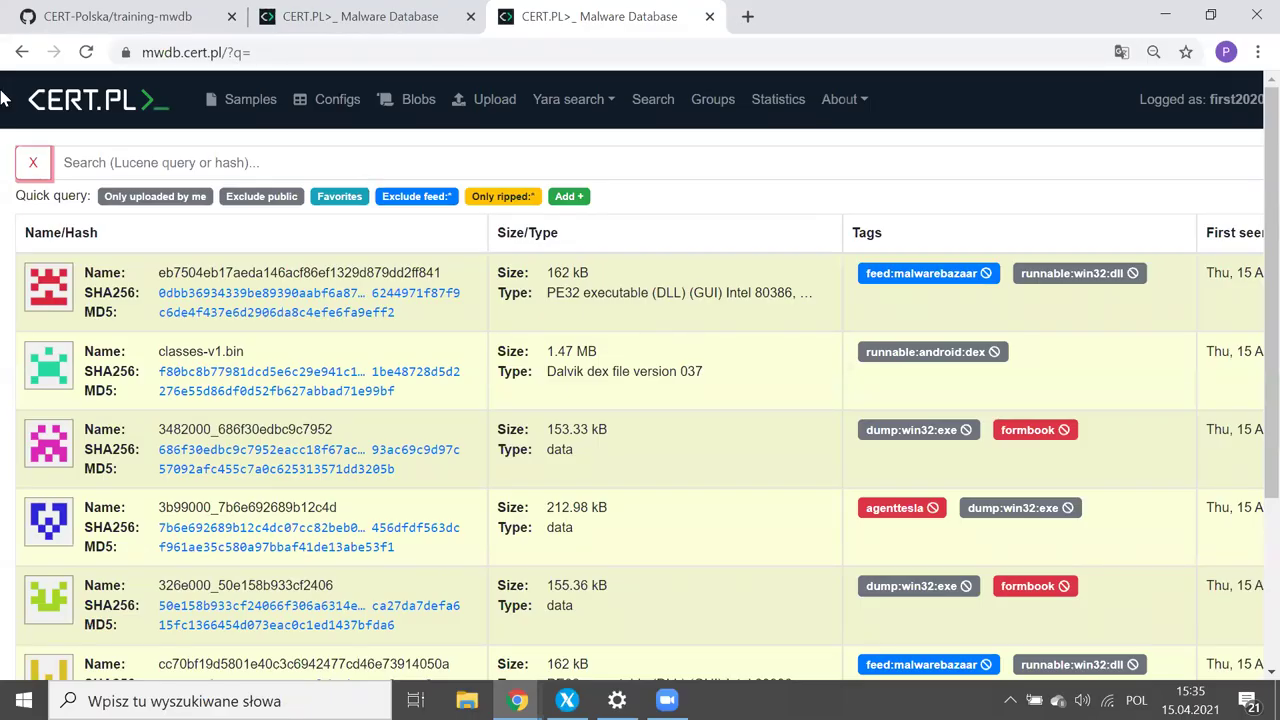
pyautogui.hotkey('ctrl', '1')
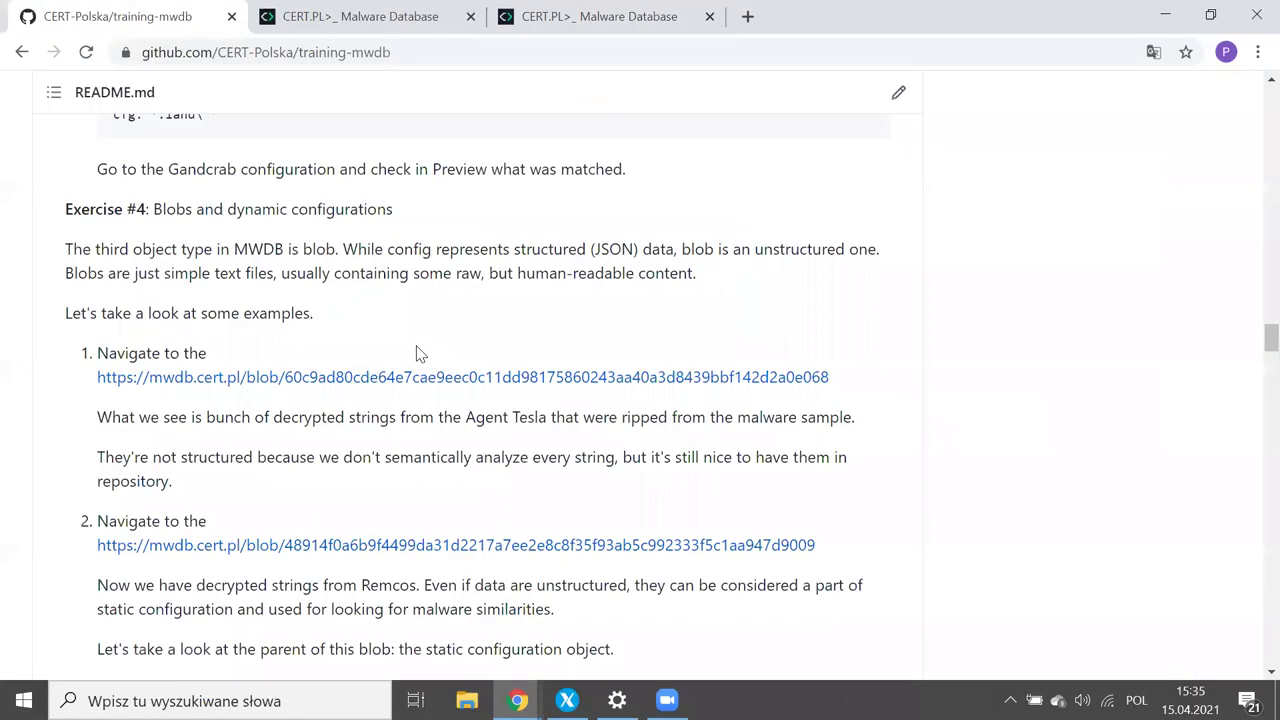
pyautogui.scroll(10, 418, 353)
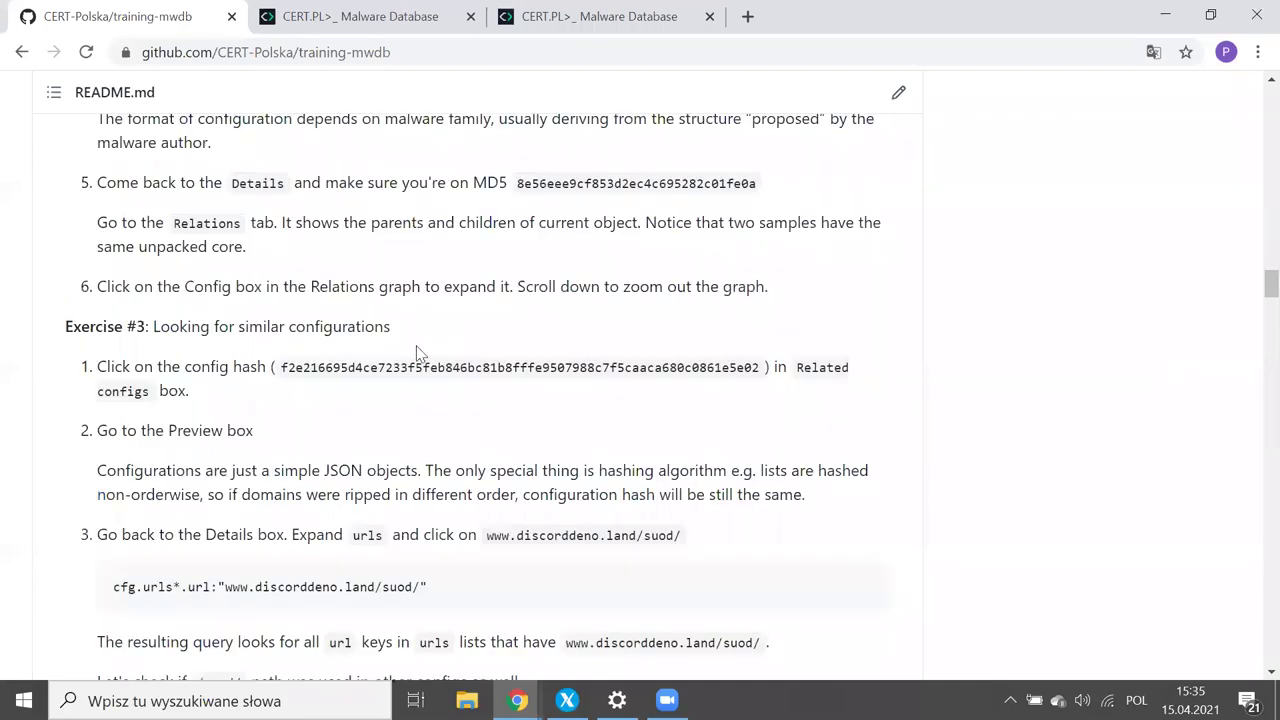
pyautogui.scroll(10, 418, 353)
pyautogui.scroll(10, 418, 353)
pyautogui.scroll(10, 417, 354)
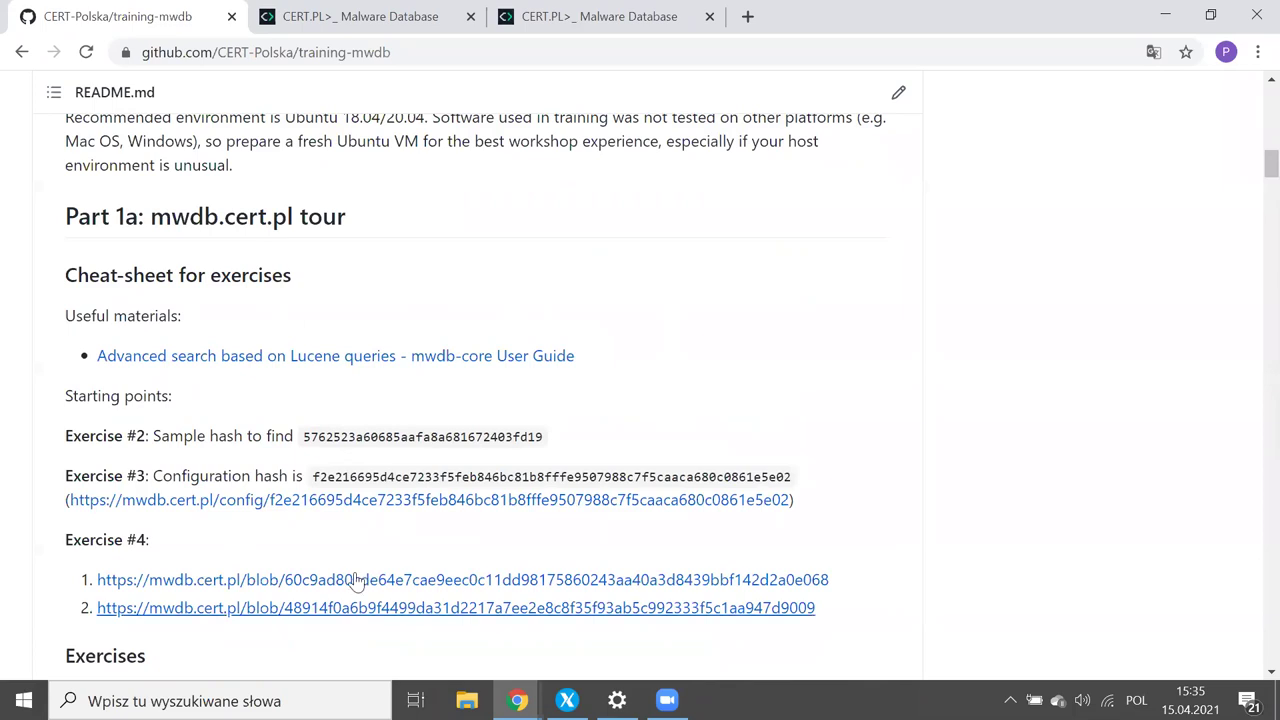
pyautogui.scroll(-1, 386, 456)
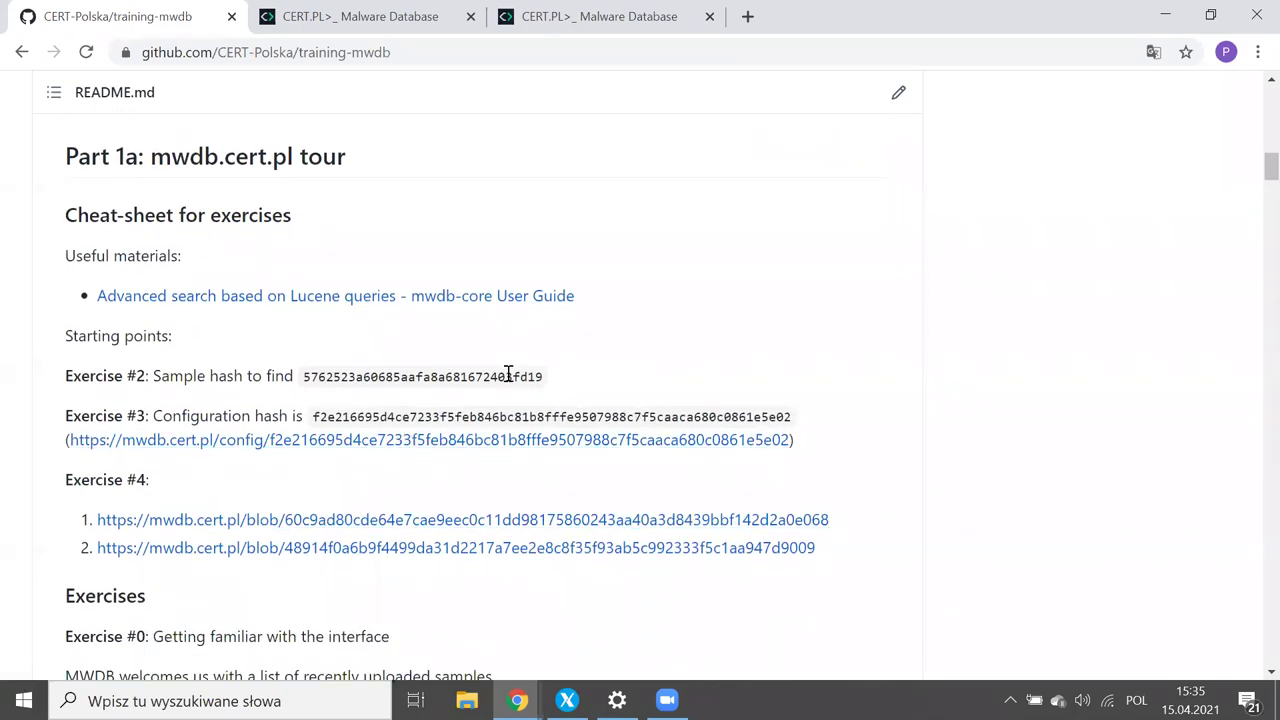
pyautogui.doubleClick(428, 381)
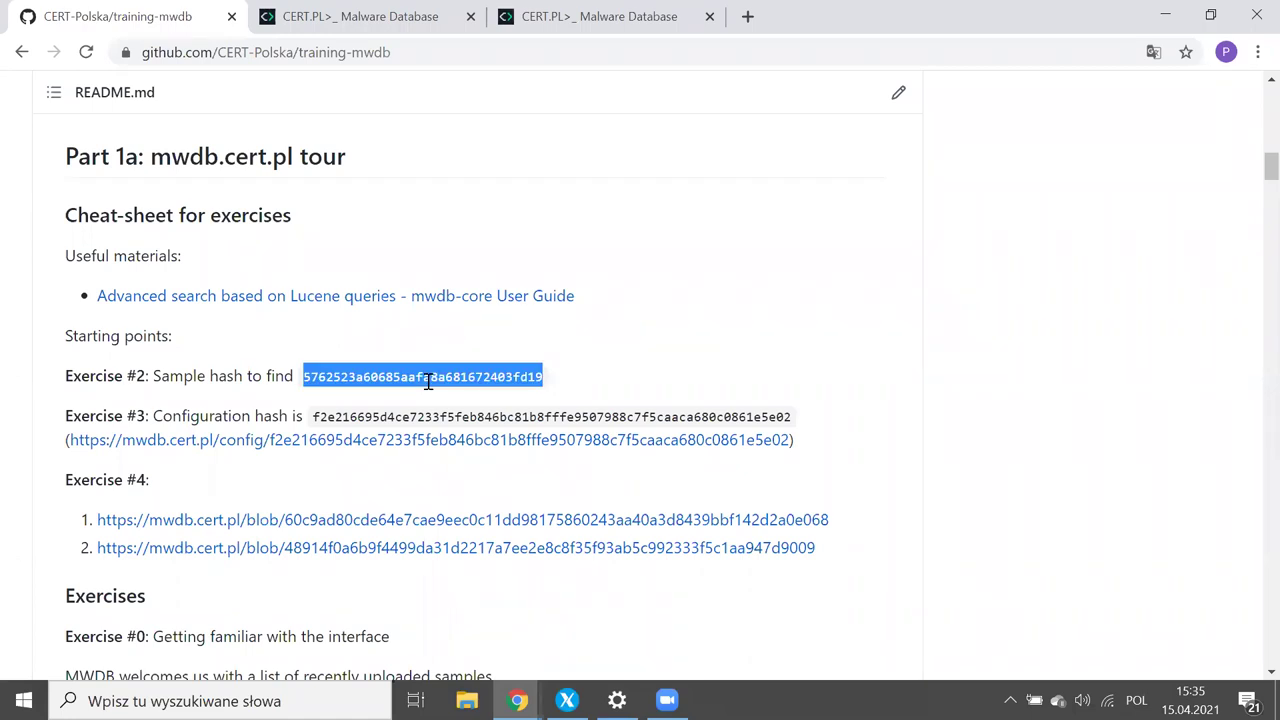
# Step: Search the MWDB samples for the MD5 hash 5762523a60685aafa8a681672403fd19
pyautogui.hotkey('ctrl', 'Tab')
pyautogui.click(295, 152)
pyautogui.write('5762523a60685aafa8a681672403fd19')
pyautogui.press('Return')
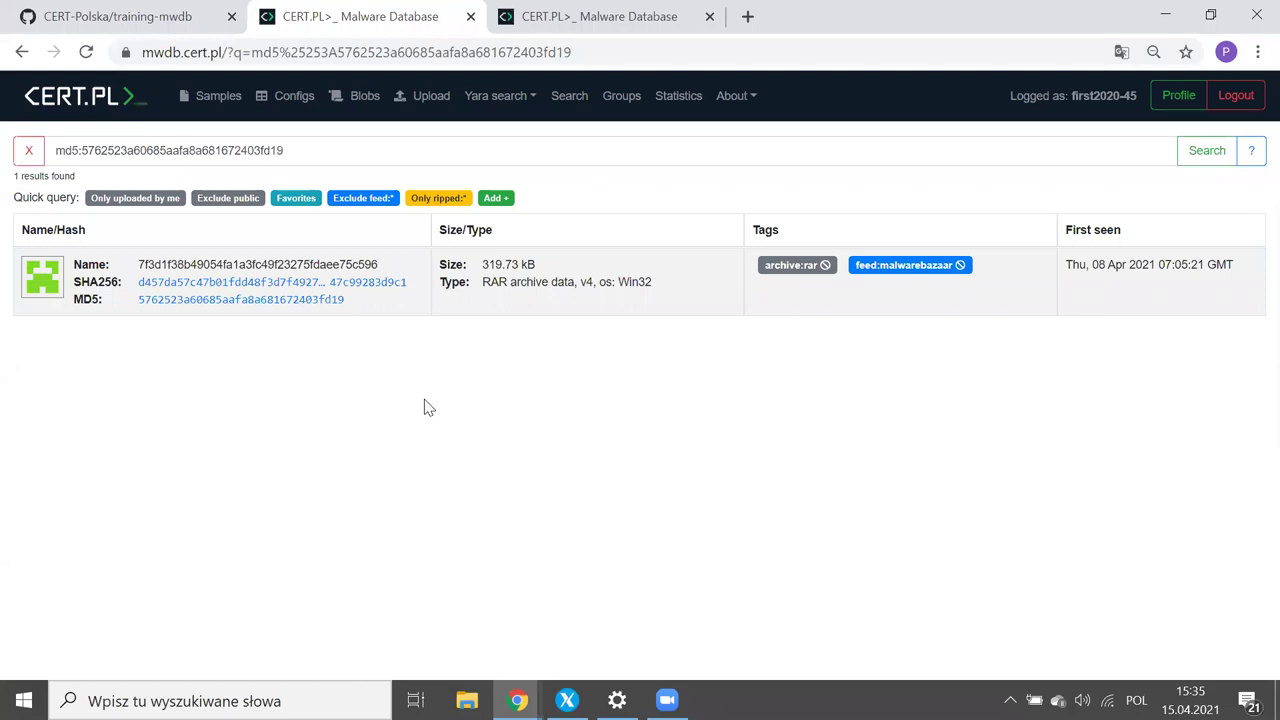
# Step: Open the found RAR archive sample and examine its file details, related samples, shares and Karton analysis attribute
pyautogui.click(316, 285)
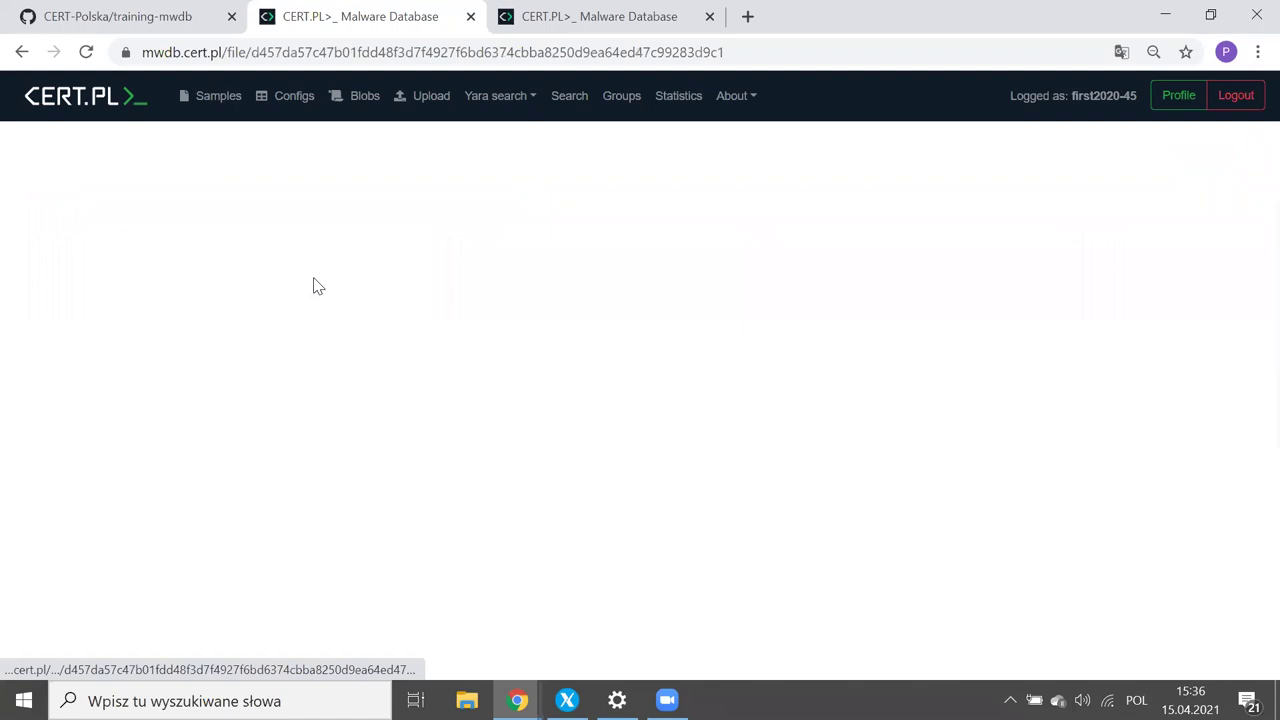
pyautogui.scroll(-1, 560, 285)
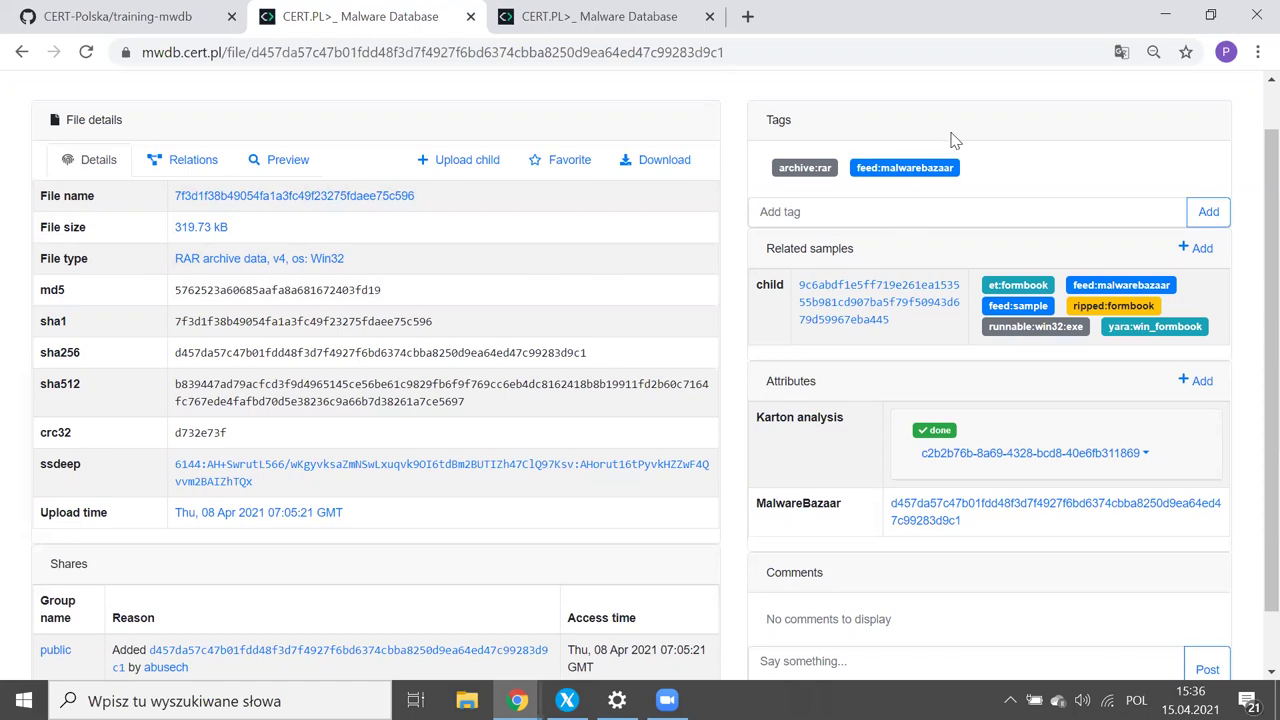
pyautogui.scroll(-1, 952, 140)
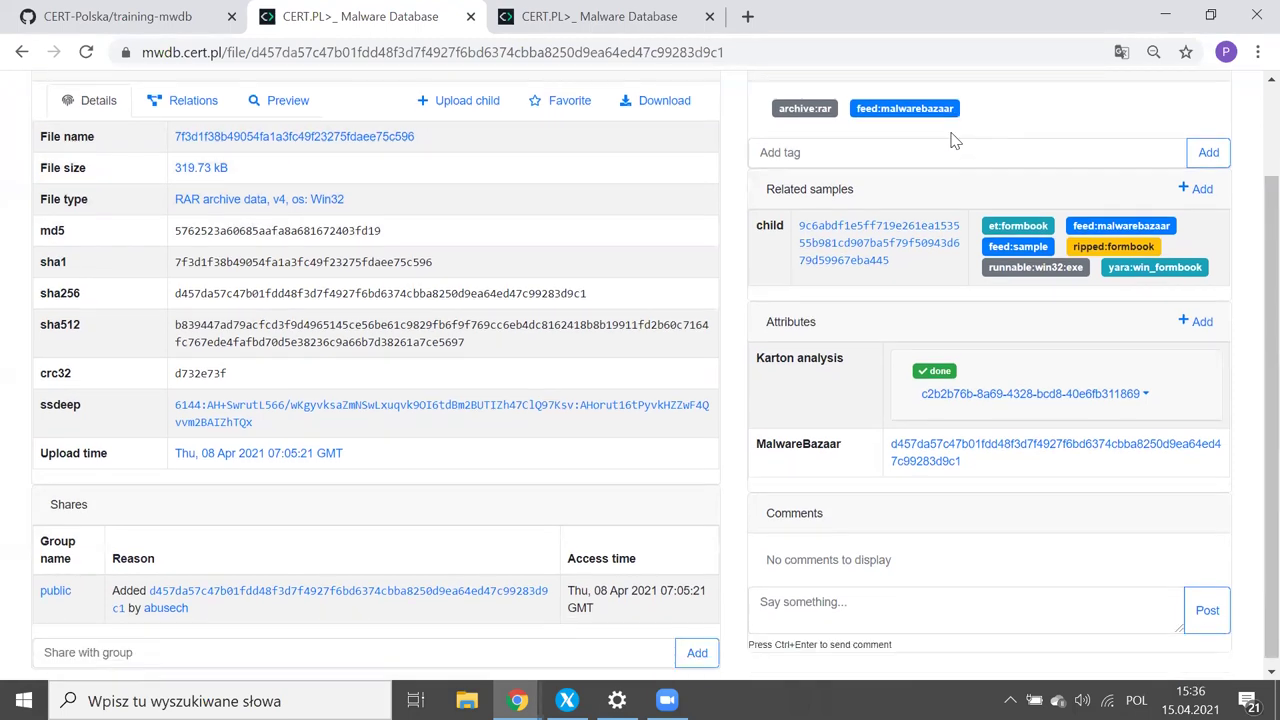
pyautogui.click(993, 398)
pyautogui.click(993, 398)
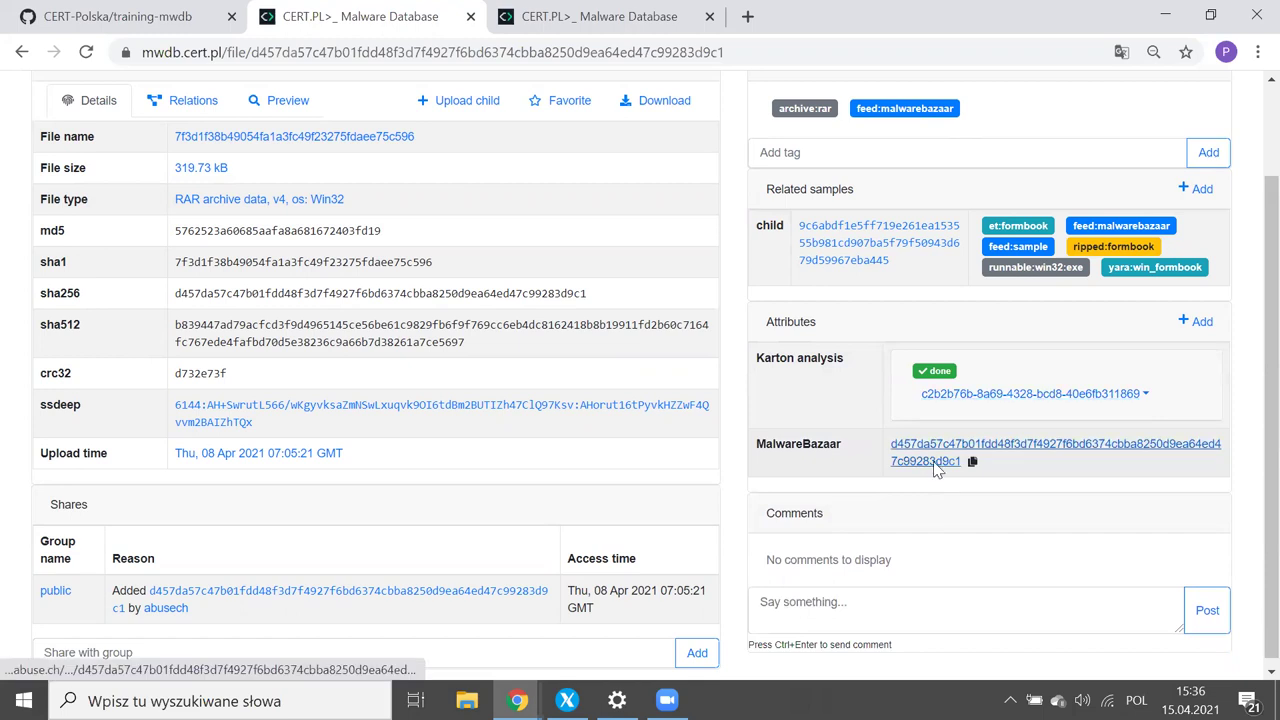
# Step: Open the sample's MalwareBazaar reference in a new tab and reduce the browser window from its maximized size
pyautogui.rightClick(934, 471)
pyautogui.click(940, 478)
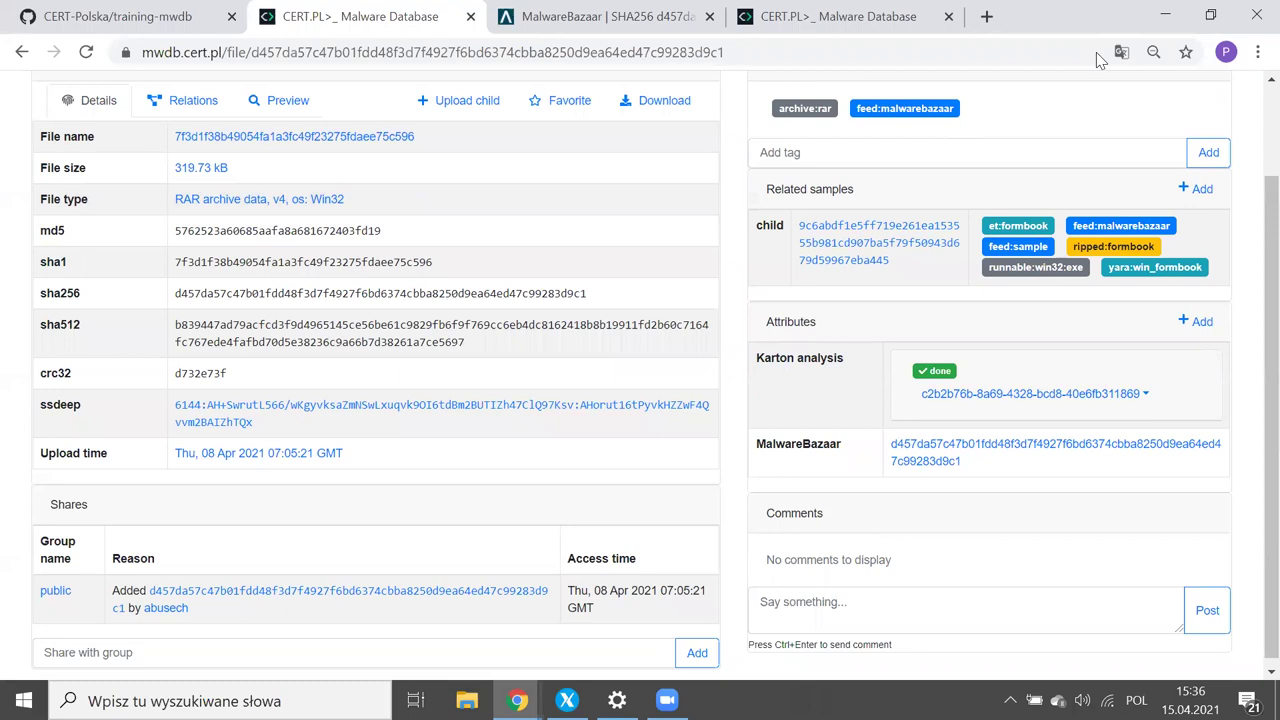
pyautogui.press('super+Down')
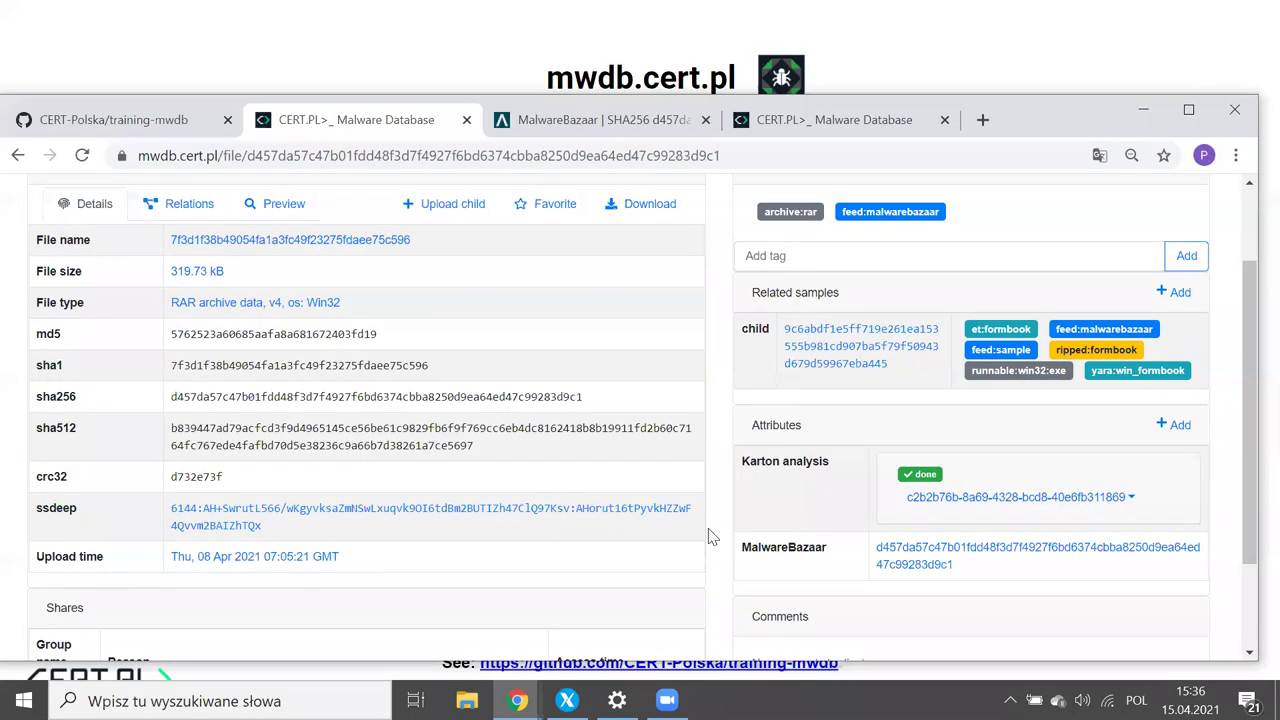
# Step: Review the vendor threat intelligence on the sample's MalwareBazaar page, close that page and maximize the browser window
pyautogui.hotkey('ctrl', 'Tab')
pyautogui.scroll(-4, 710, 537)
pyautogui.scroll(-10, 710, 537)
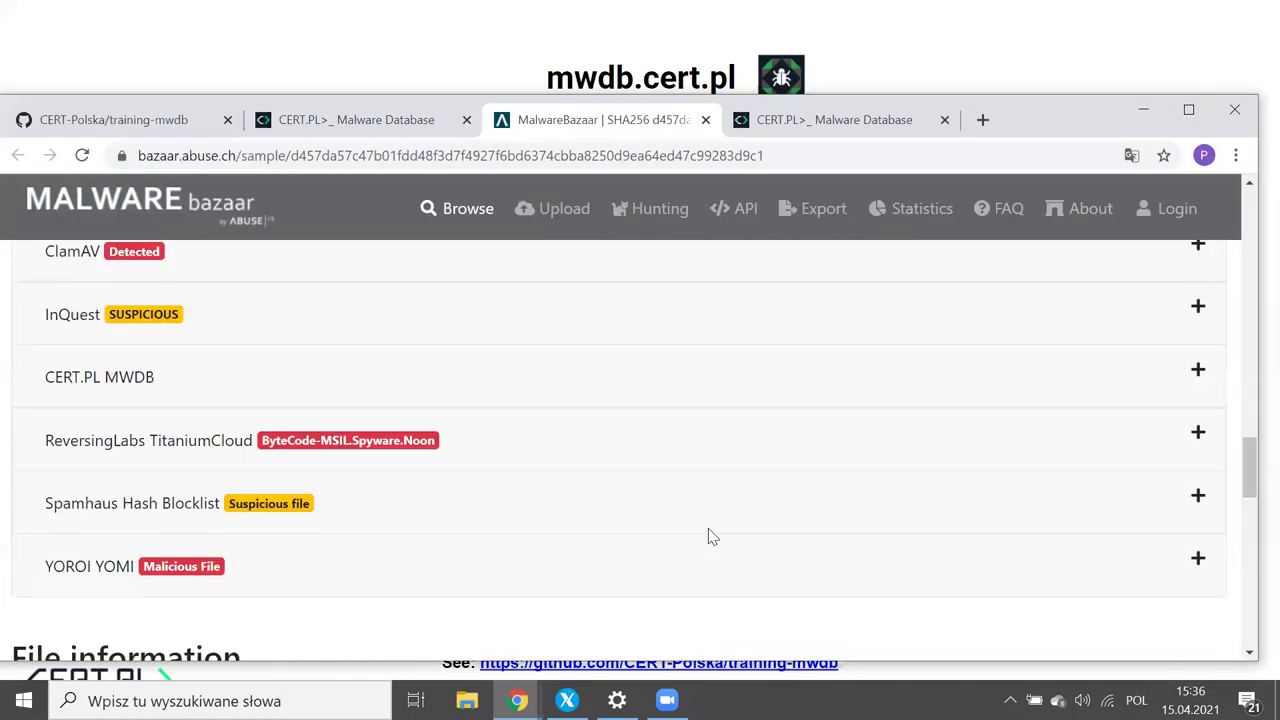
pyautogui.scroll(2, 708, 530)
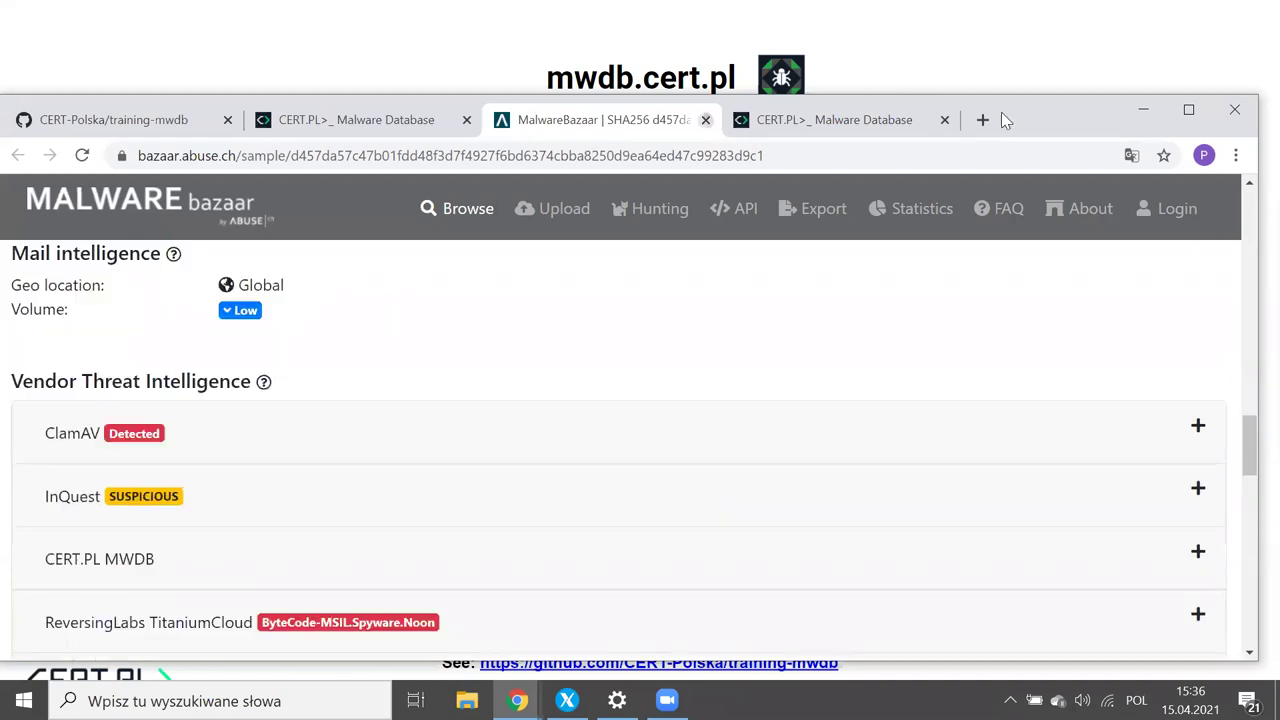
pyautogui.hotkey('ctrl', 'w')
pyautogui.press('super+Up')
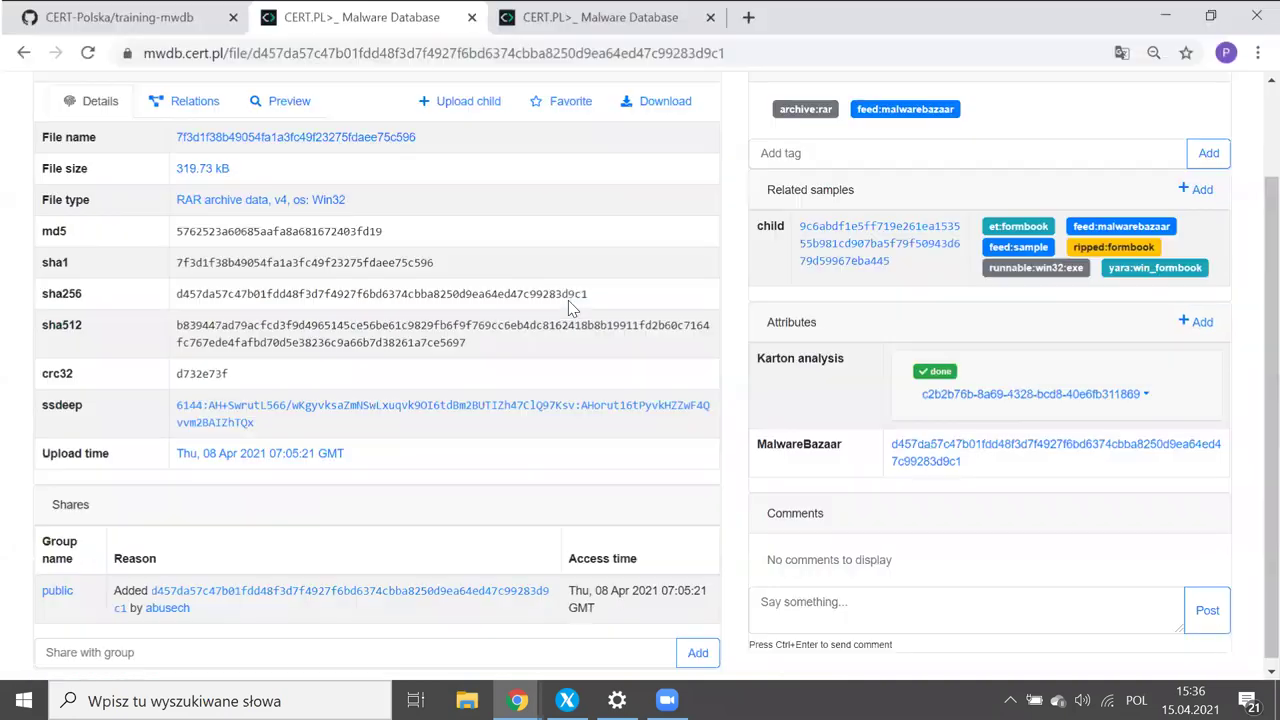
# Step: Open the RAR archive's child executable, examine its tags and related samples, and open its child dump tagged formbook
pyautogui.scroll(2, 568, 300)
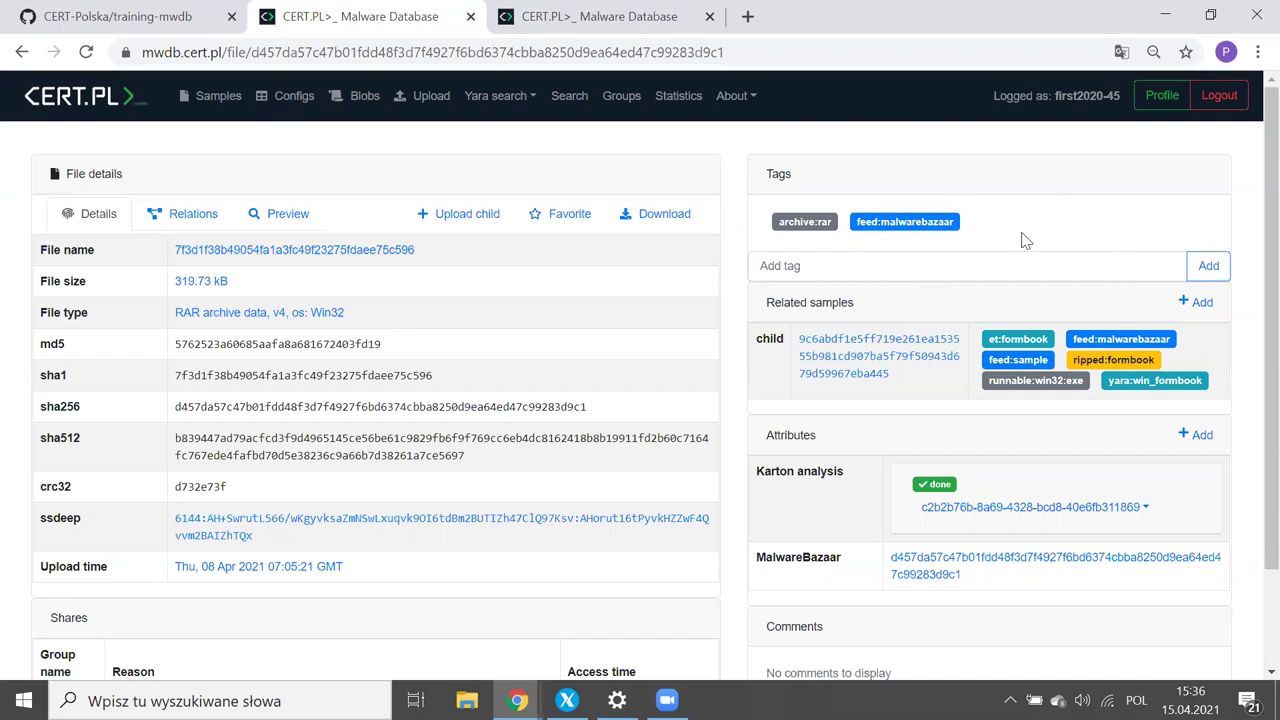
pyautogui.click(827, 361)
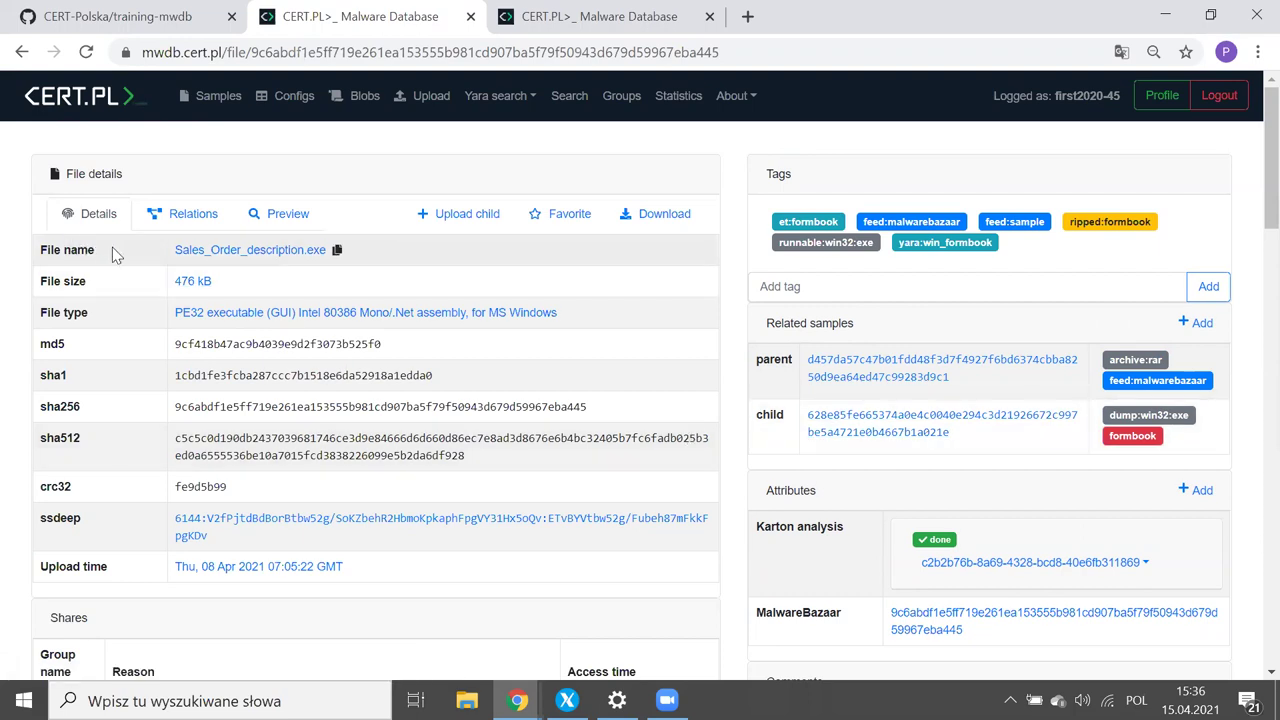
pyautogui.scroll(-1, 113, 255)
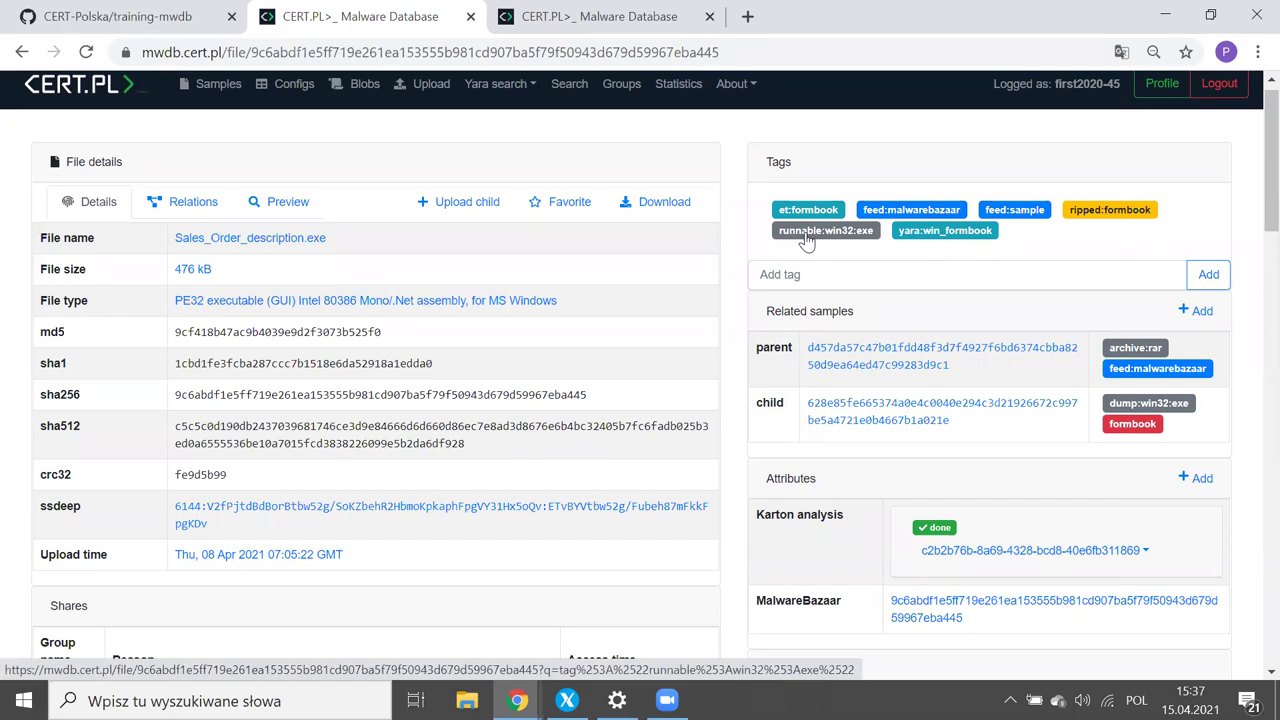
pyautogui.scroll(-1, 808, 234)
pyautogui.scroll(1, 807, 240)
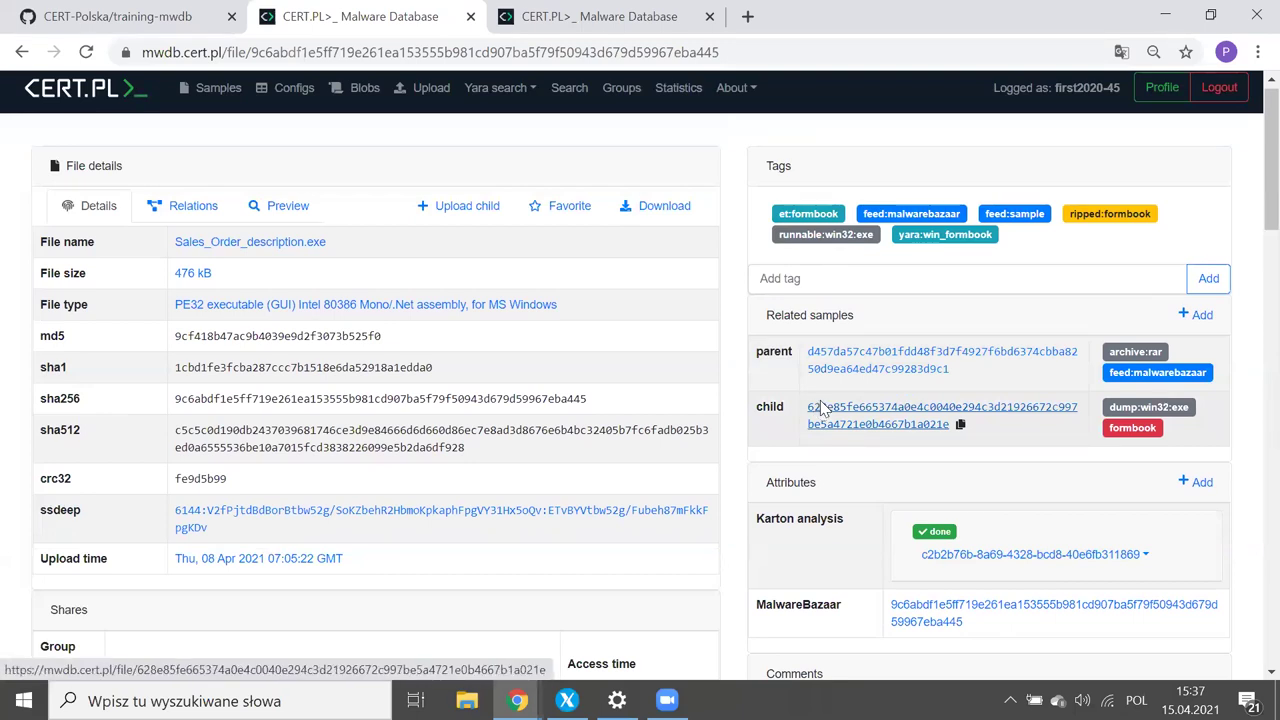
pyautogui.click(818, 410)
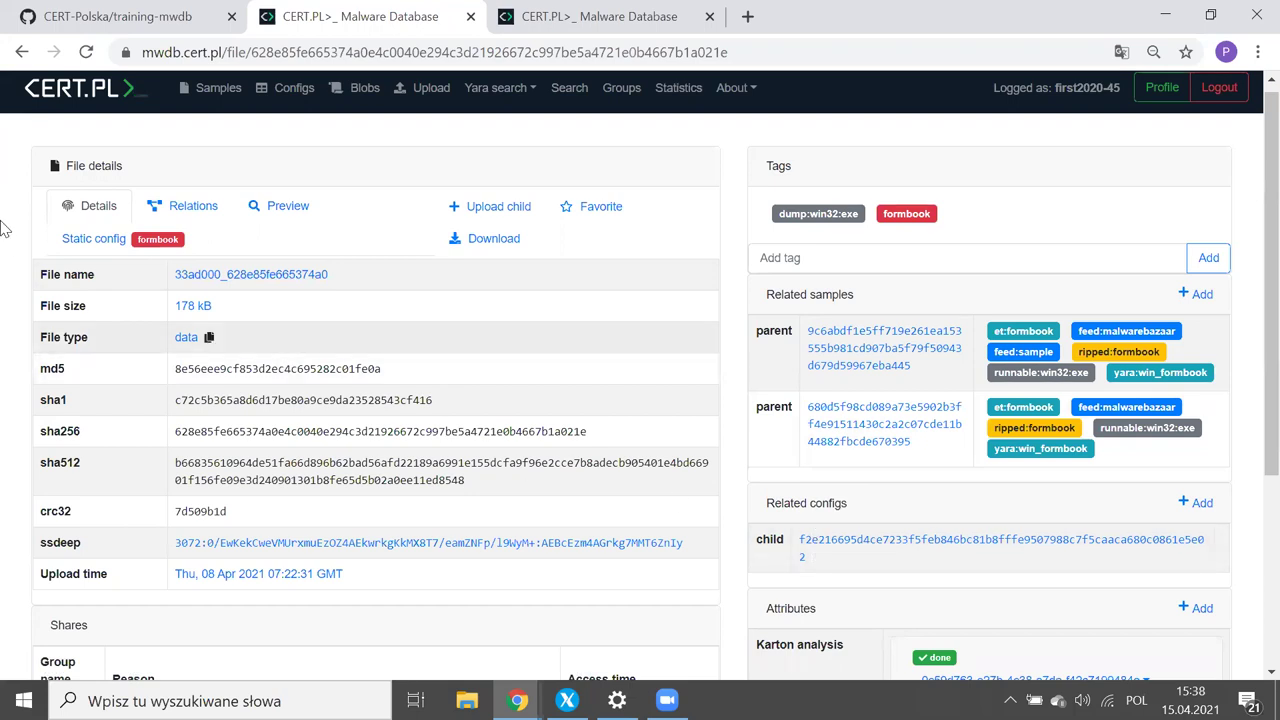
# Step: Open the dump's related child config and inspect its decoy_domains list, collapsing the list again
pyautogui.click(856, 544)
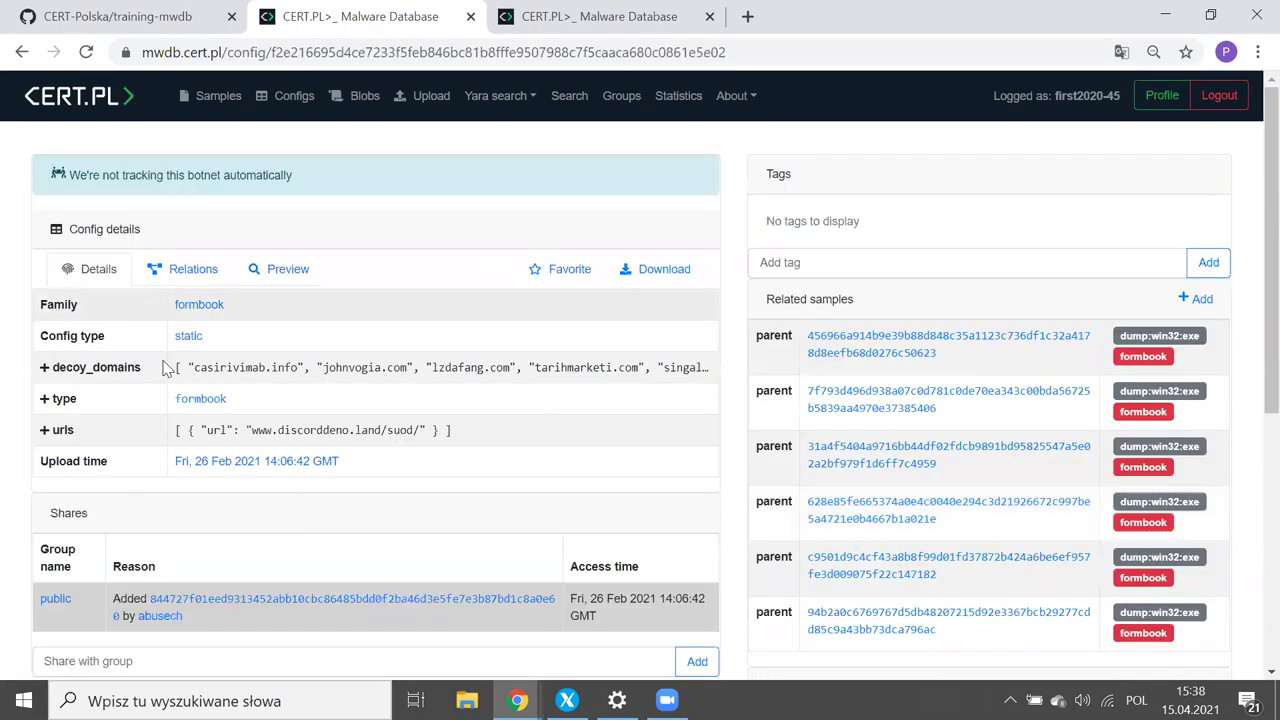
pyautogui.click(96, 367)
pyautogui.scroll(-2, 137, 374)
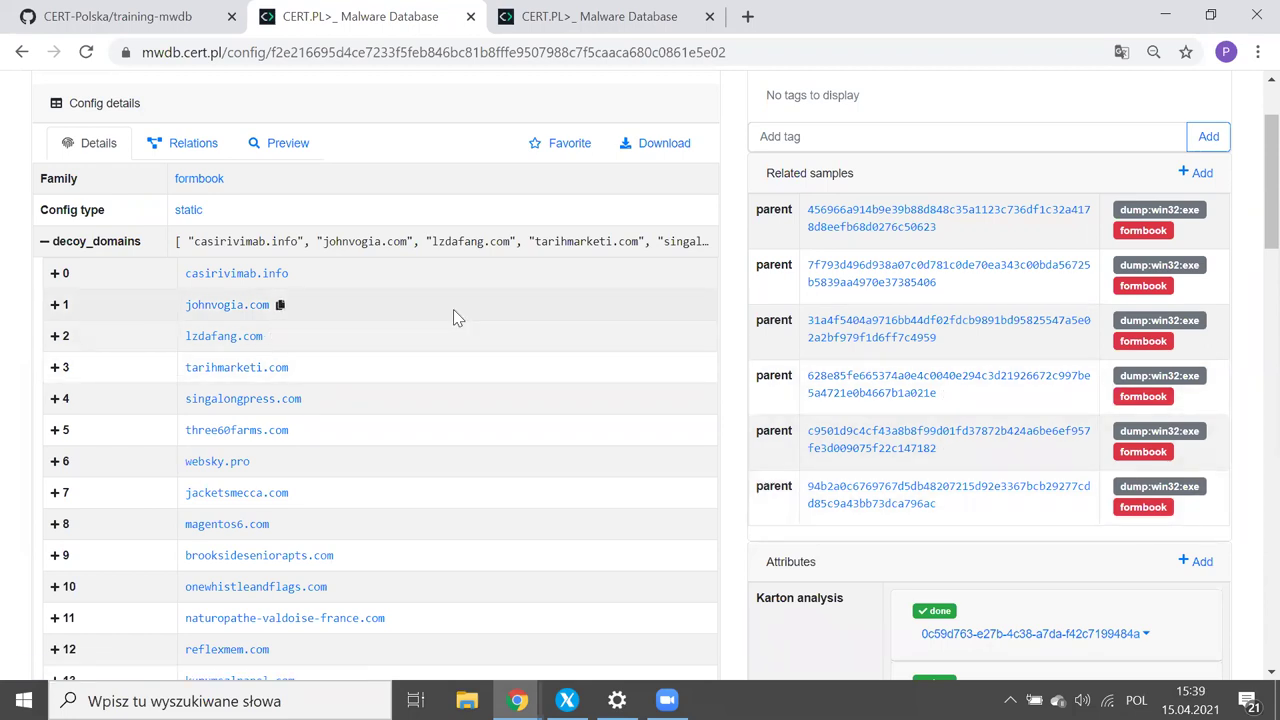
pyautogui.scroll(-1, 453, 309)
pyautogui.click(98, 203)
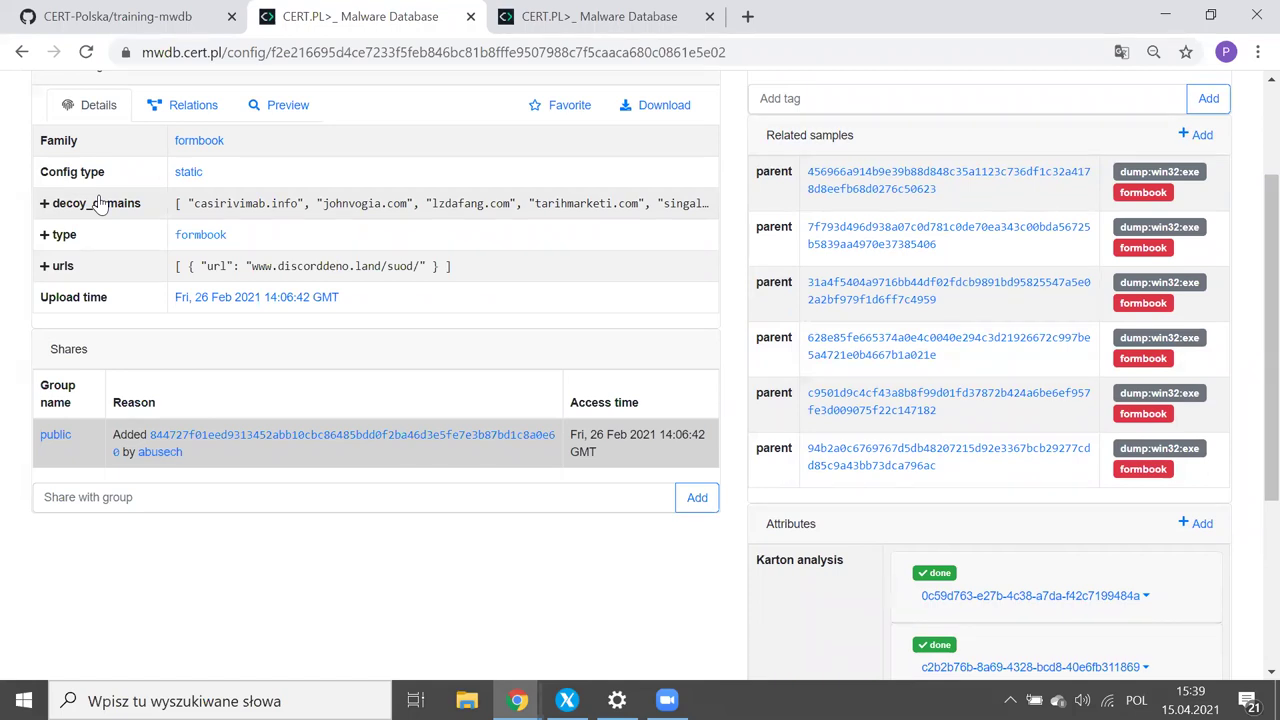
pyautogui.scroll(3, 98, 203)
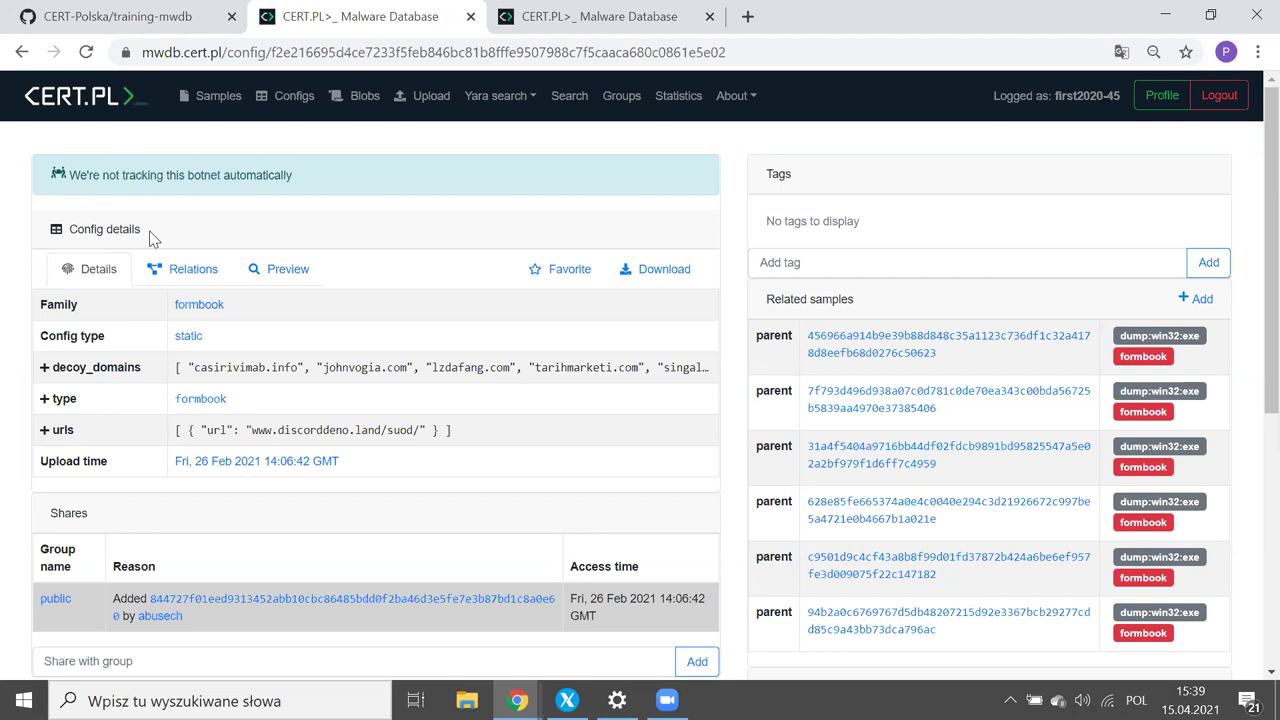
# Step: Expand the formbook config's decoy_domains and urls entries, read through them, and collapse both entries
pyautogui.click(116, 370)
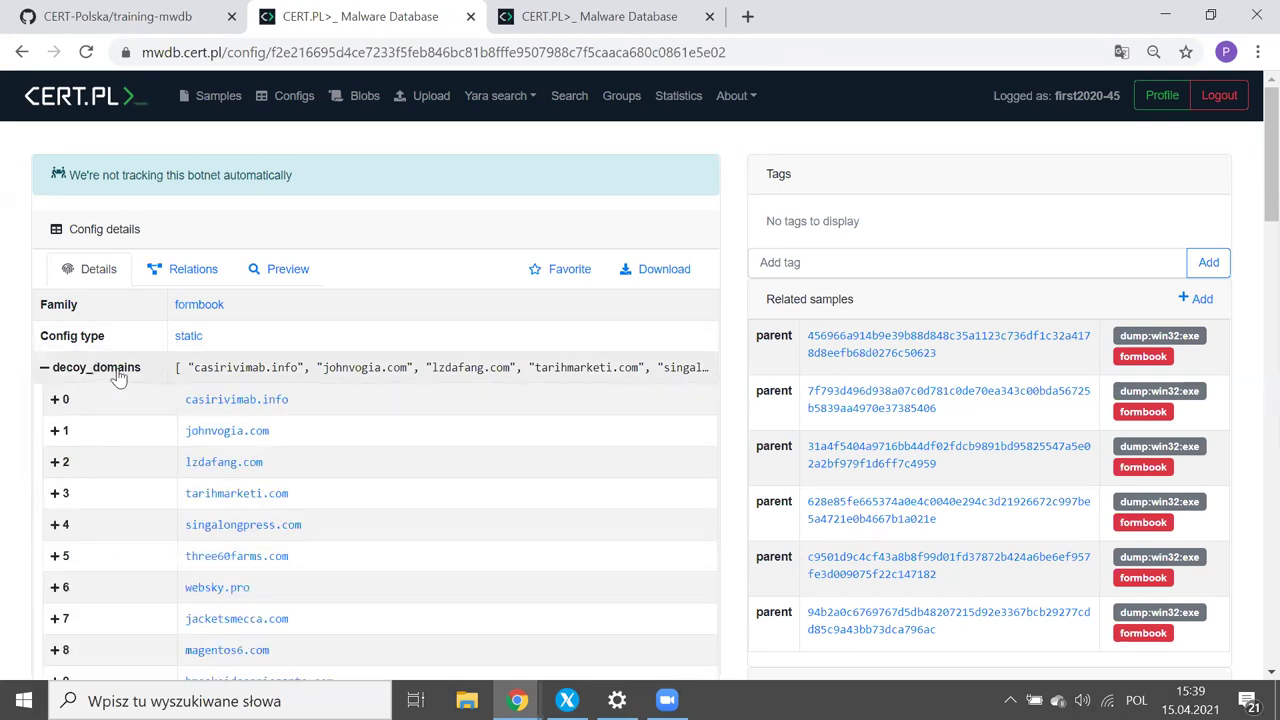
pyautogui.scroll(-3, 117, 377)
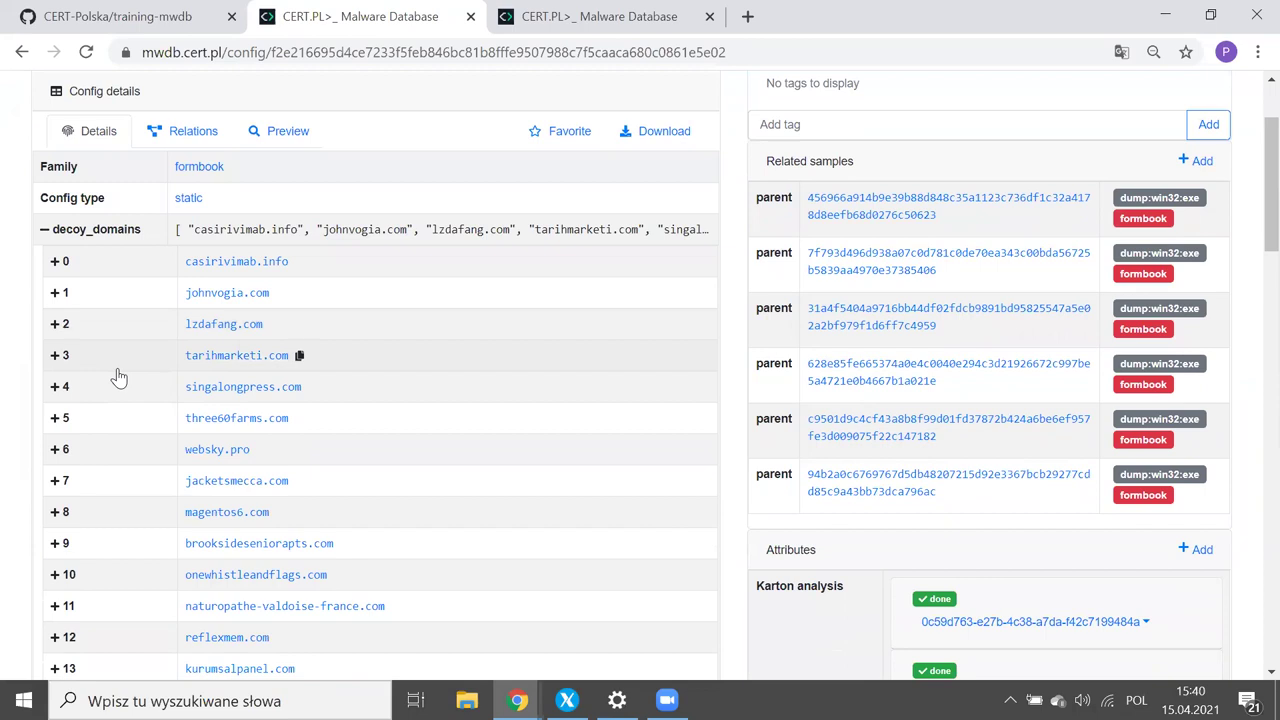
pyautogui.scroll(-2, 117, 377)
pyautogui.scroll(3, 117, 374)
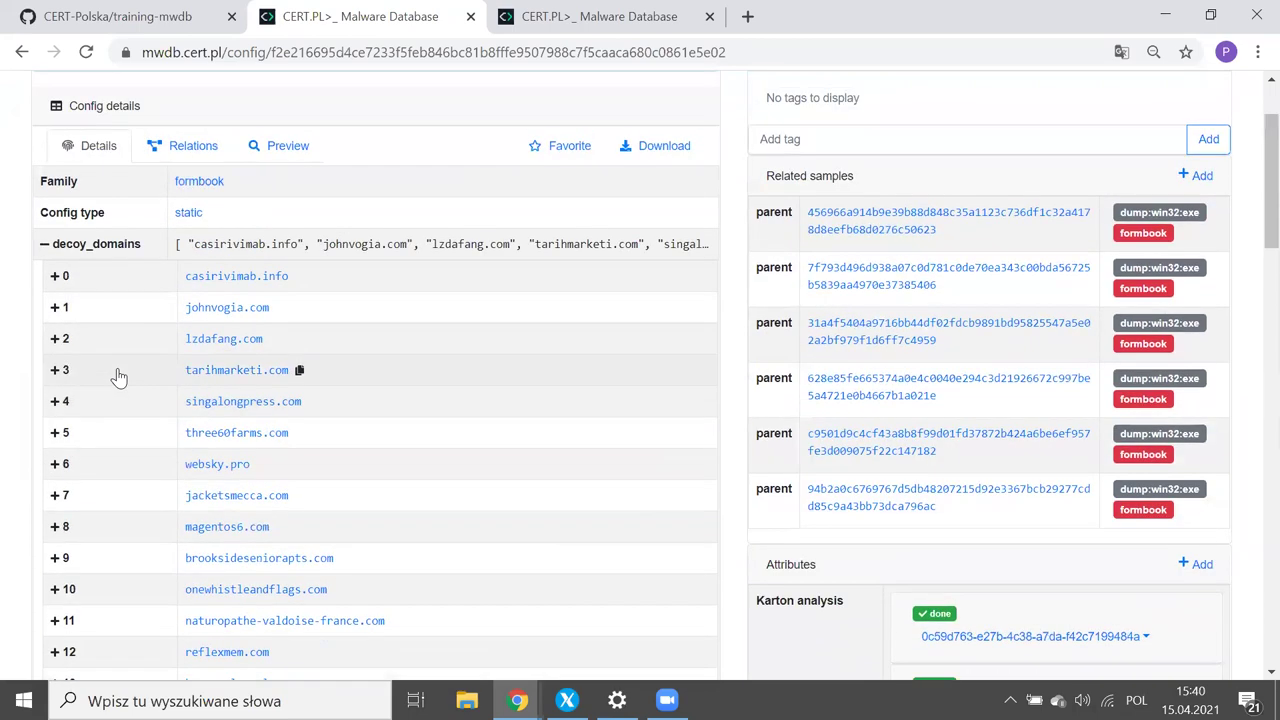
pyautogui.click(97, 244)
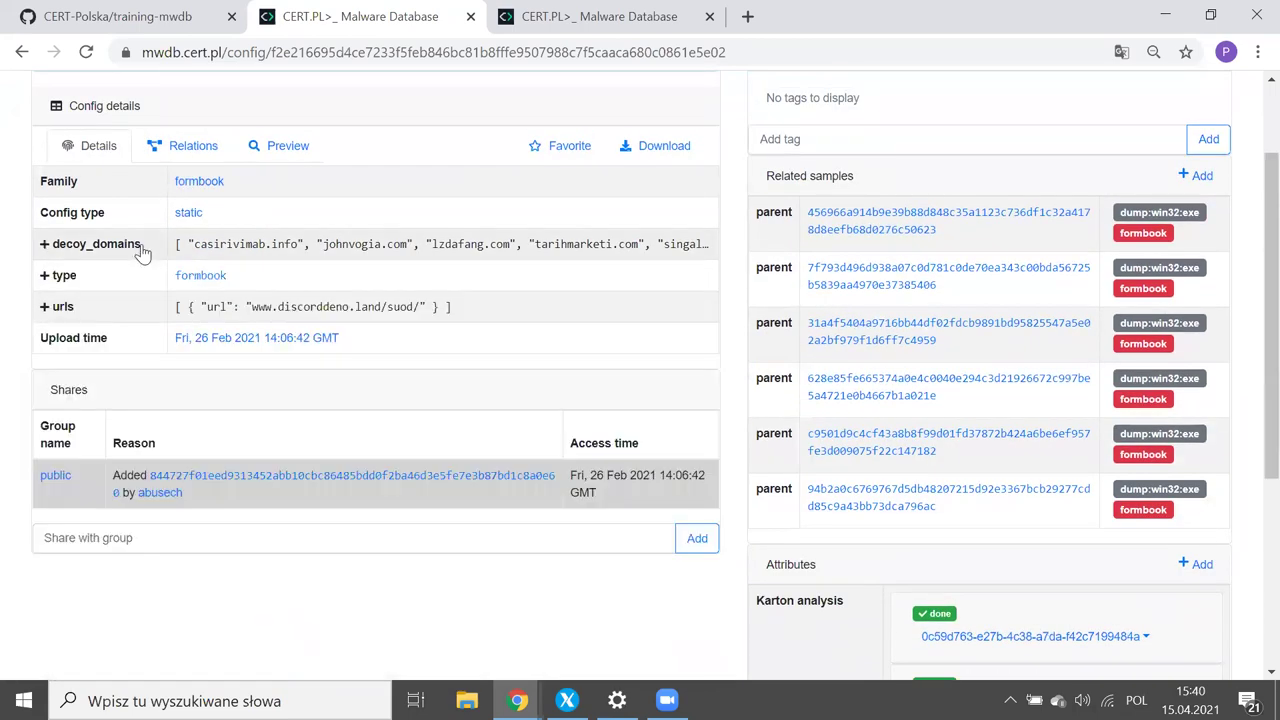
pyautogui.click(143, 253)
pyautogui.scroll(-19, 140, 251)
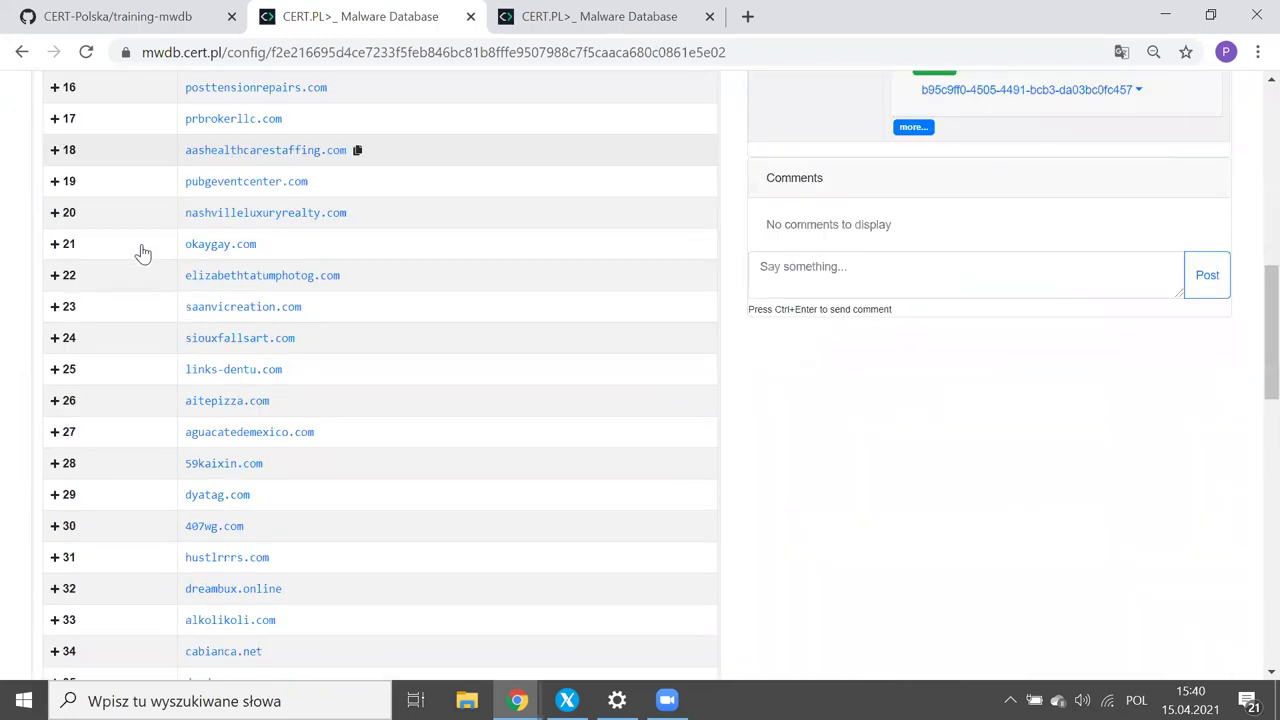
pyautogui.click(89, 430)
pyautogui.scroll(-1, 89, 432)
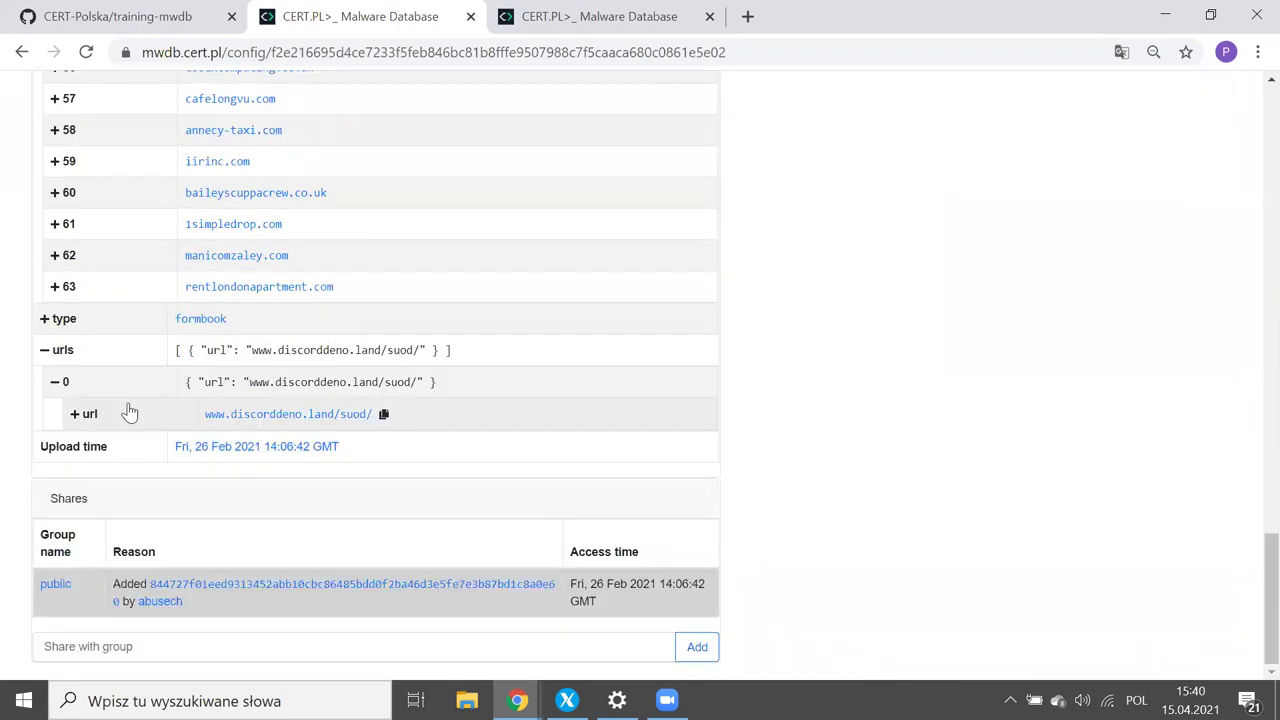
pyautogui.scroll(20, 135, 360)
pyautogui.click(123, 369)
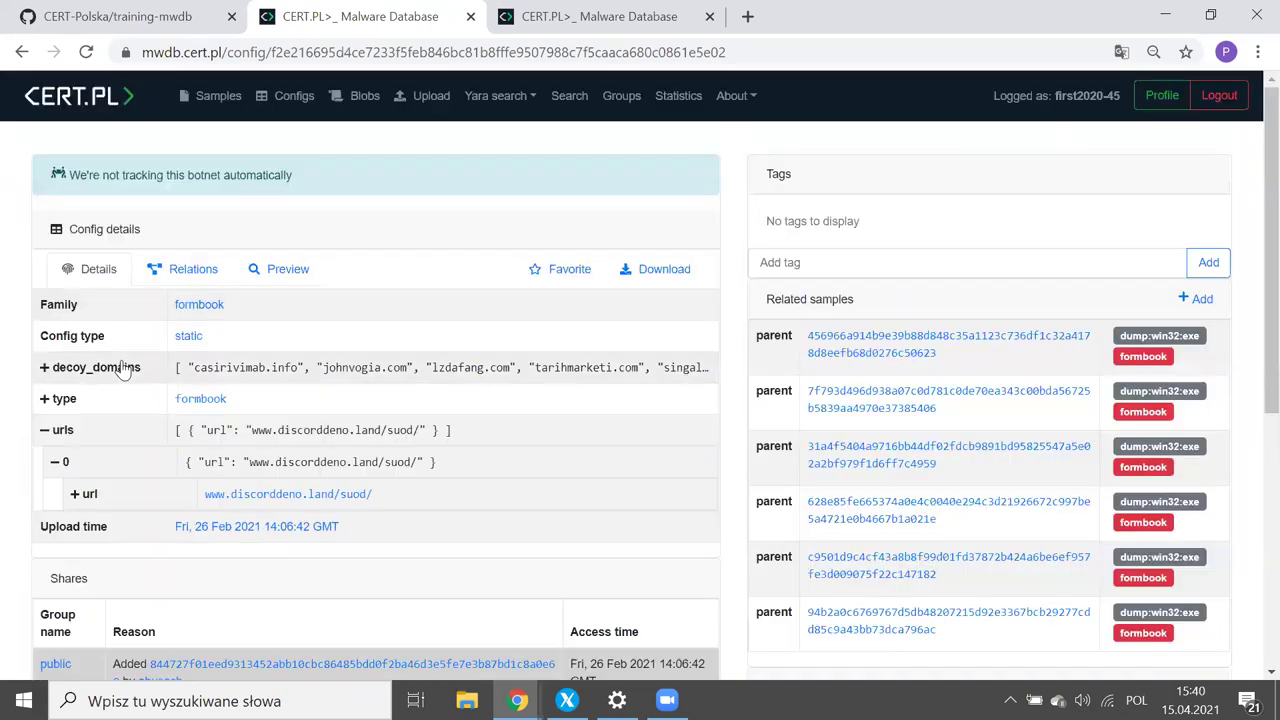
pyautogui.click(110, 432)
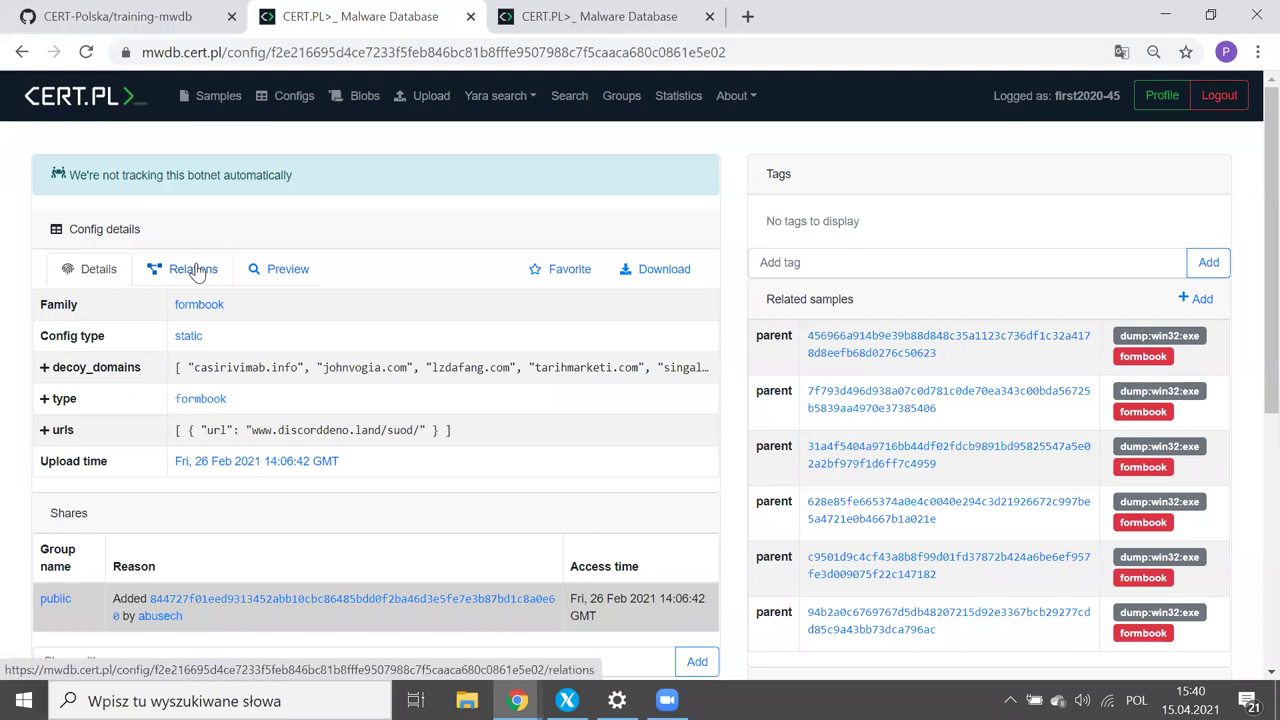
# Step: Open the config's relations graph in full view, reset the browser zoom, and expand the 456966a914b9e39b file node
pyautogui.scroll(-1, 197, 272)
pyautogui.click(195, 242)
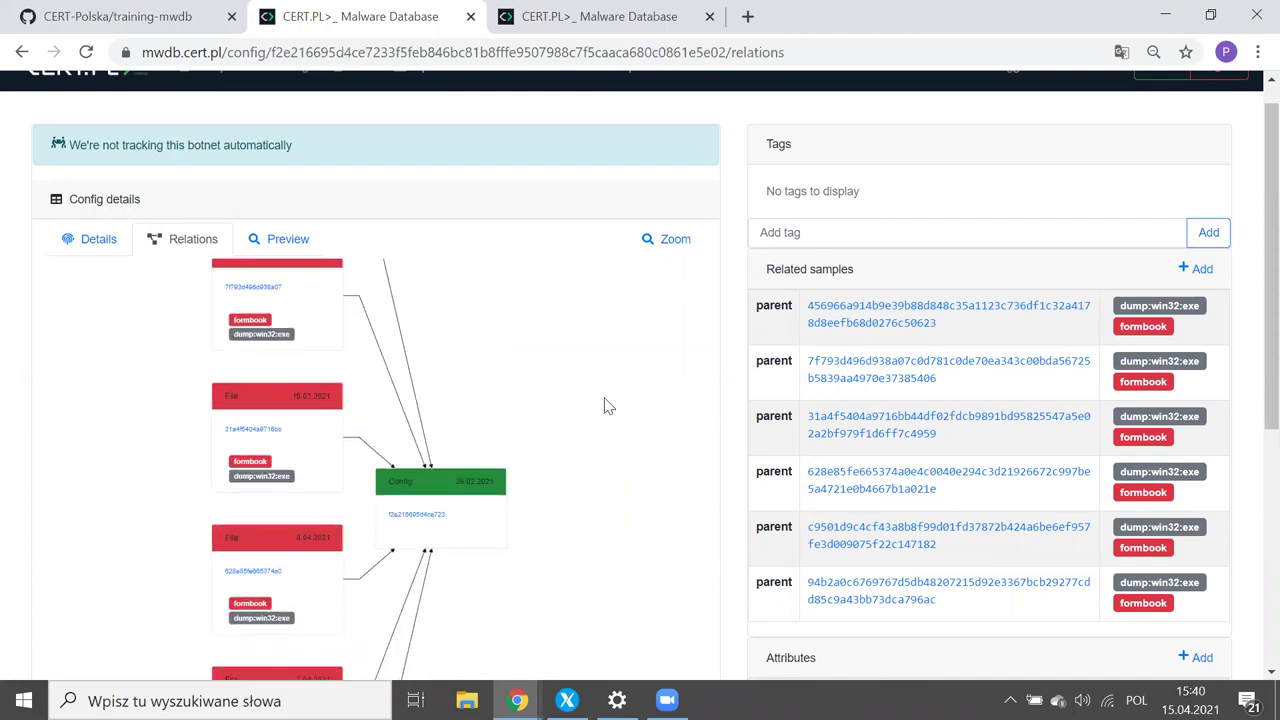
pyautogui.click(678, 238)
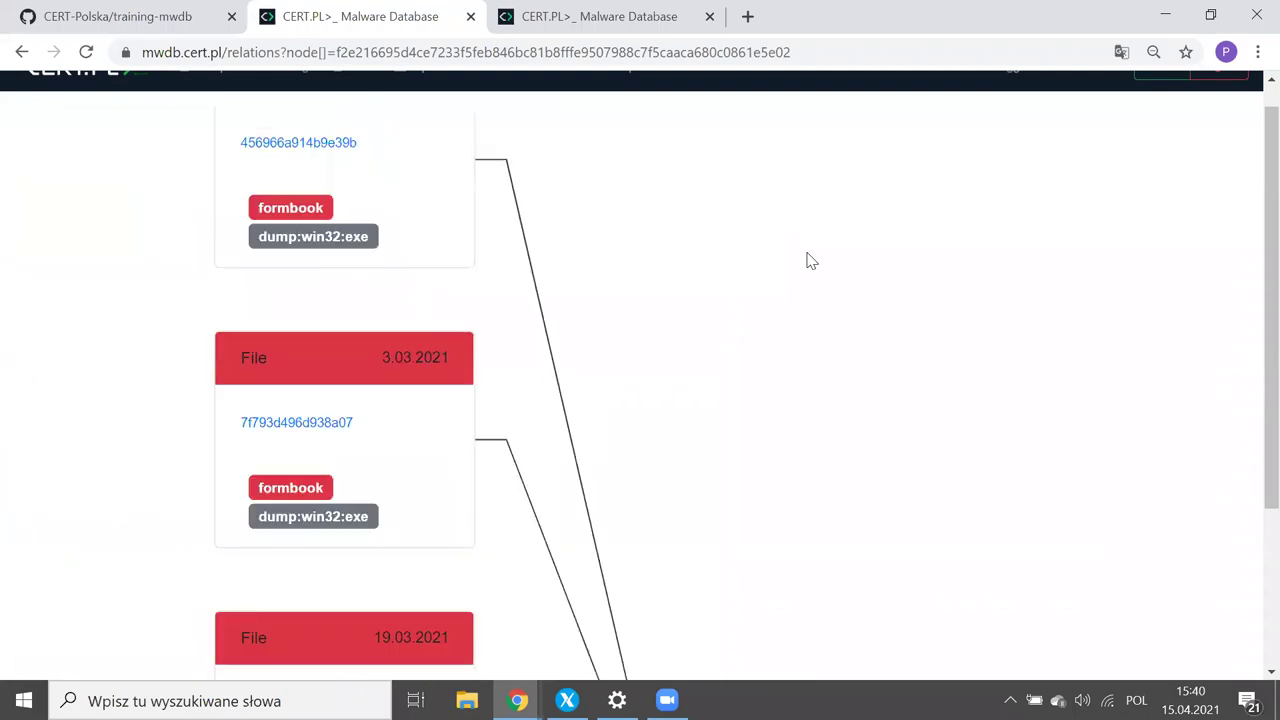
pyautogui.click(1155, 55)
pyautogui.click(1125, 96)
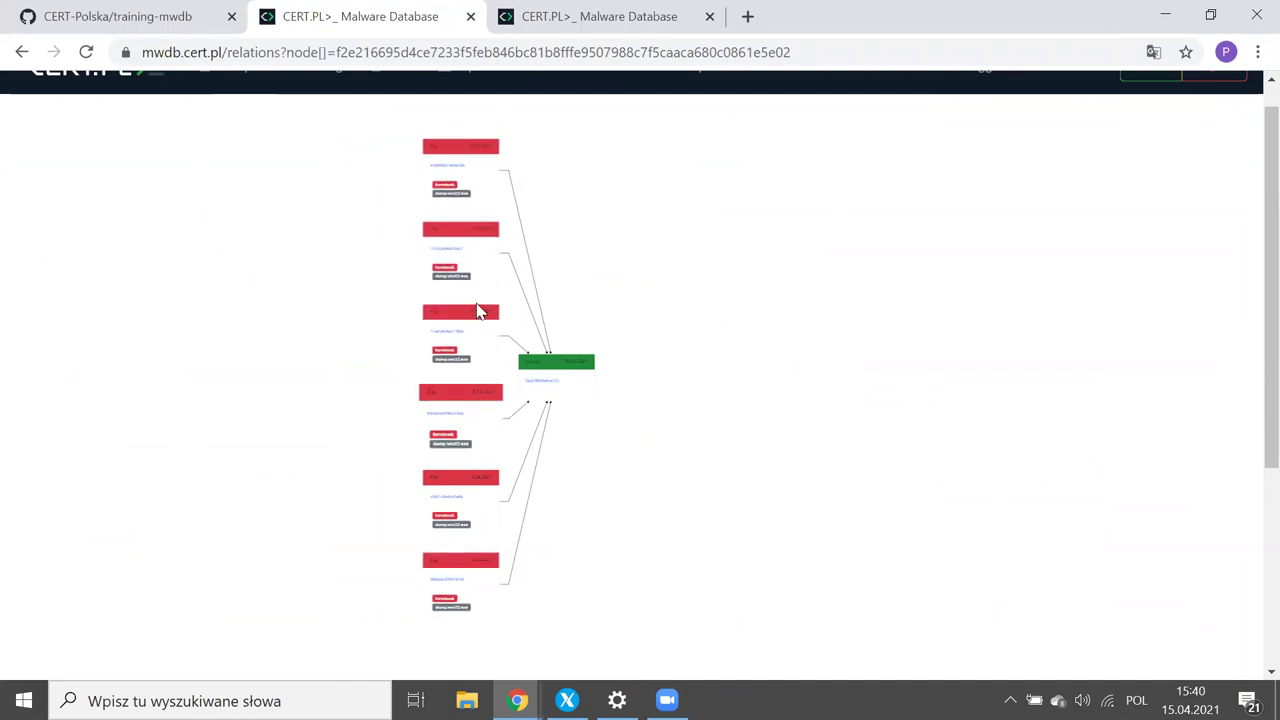
pyautogui.click(489, 176)
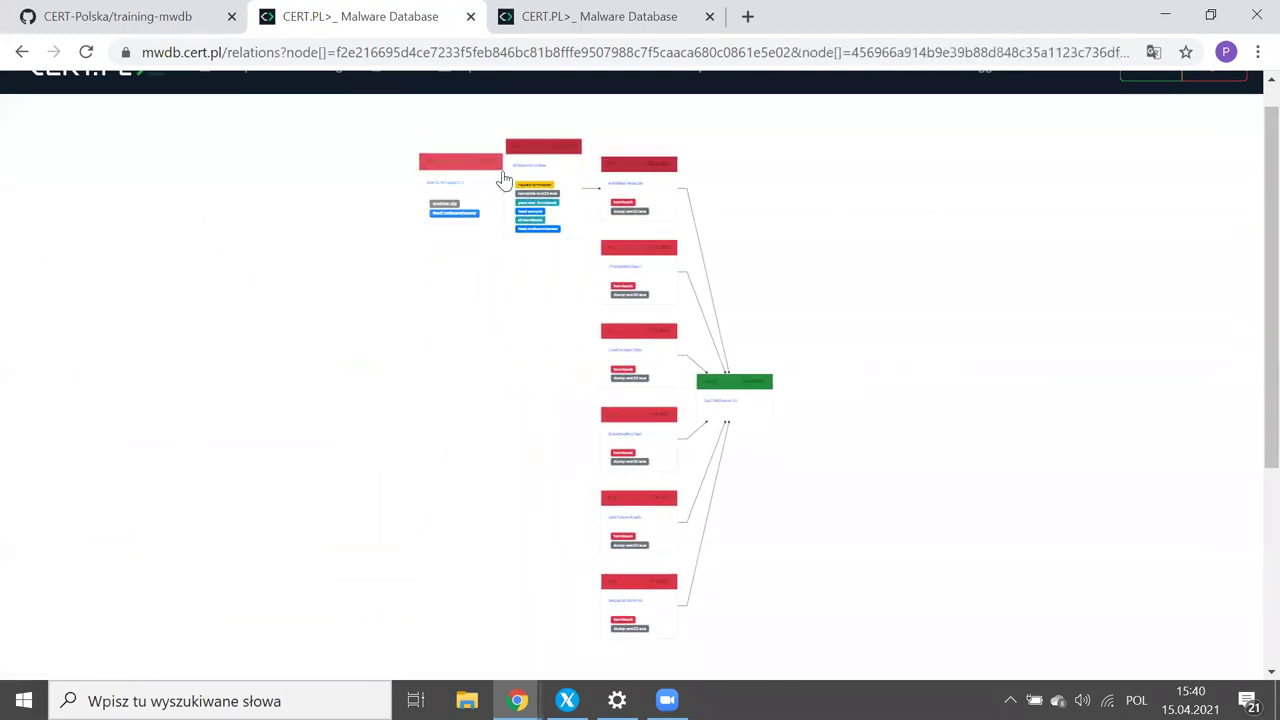
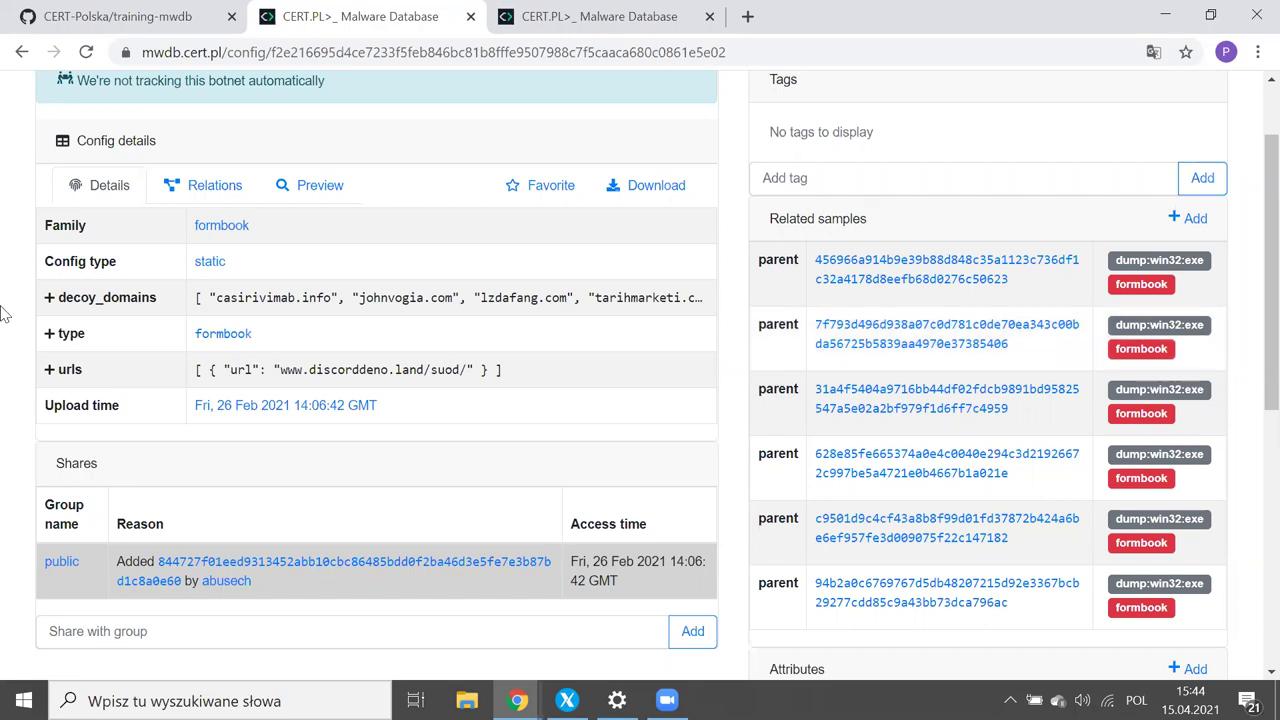
# Step: Return to the browser and briefly expand and collapse decoy_domains in the formbook config details
pyautogui.click(518, 700)
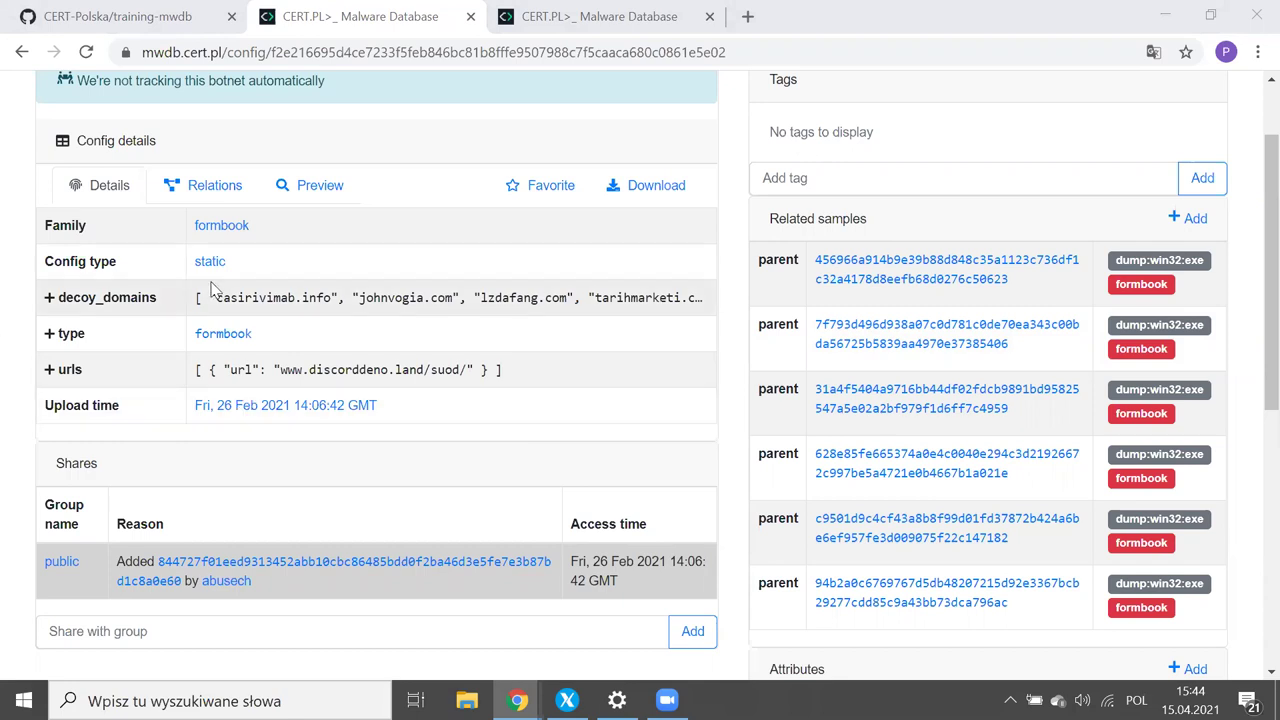
pyautogui.scroll(1, 326, 222)
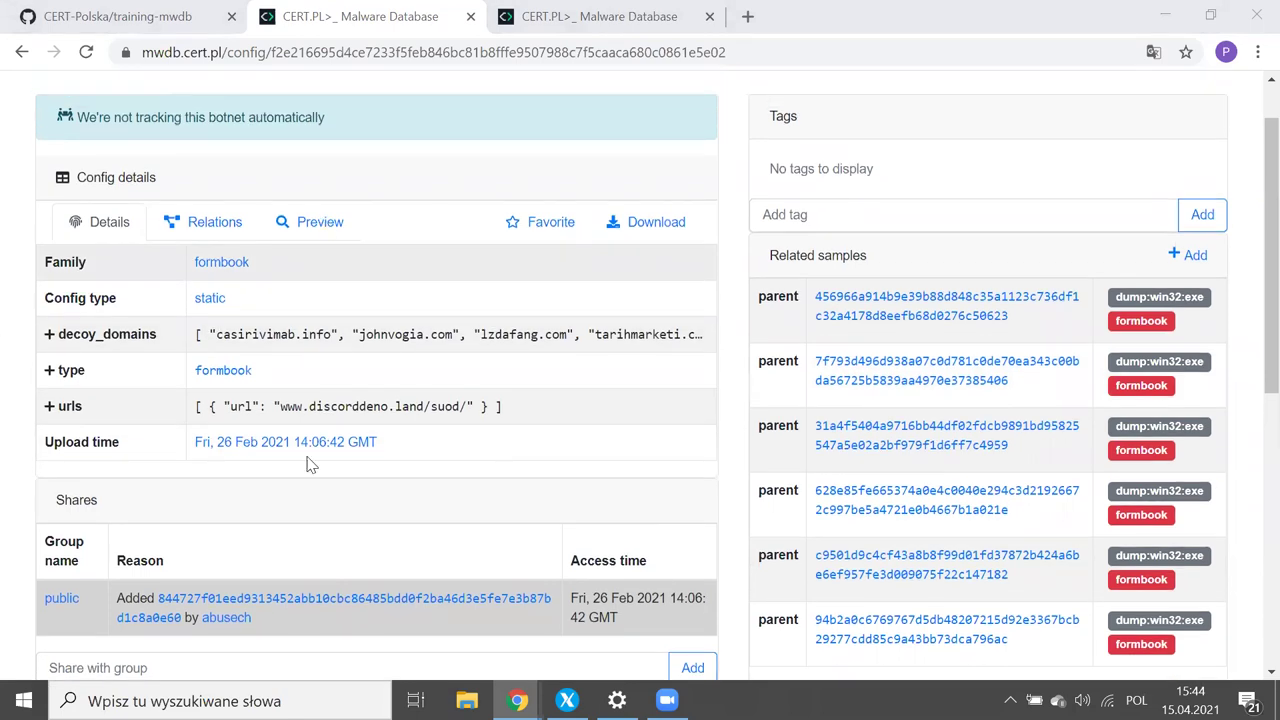
pyautogui.click(106, 340)
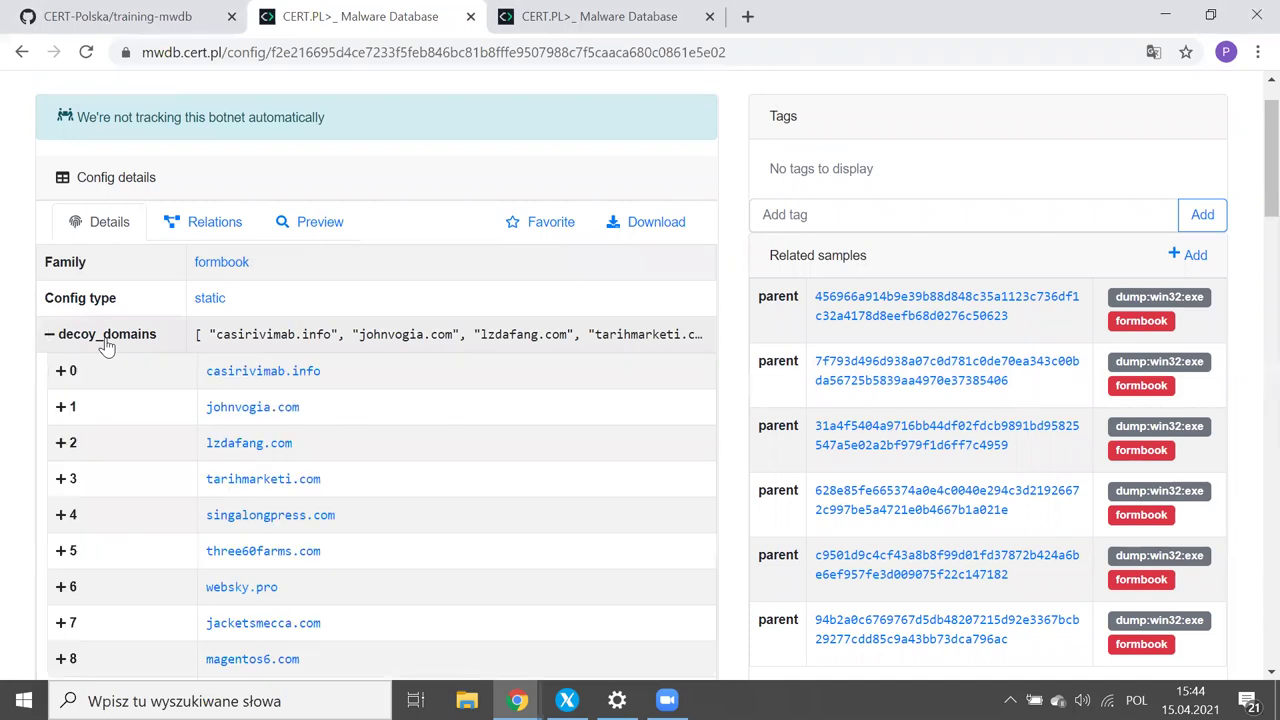
pyautogui.click(106, 340)
# Step: Open the formbook config's raw JSON preview and examine its type, urls and decoy_domains entries
pyautogui.click(312, 221)
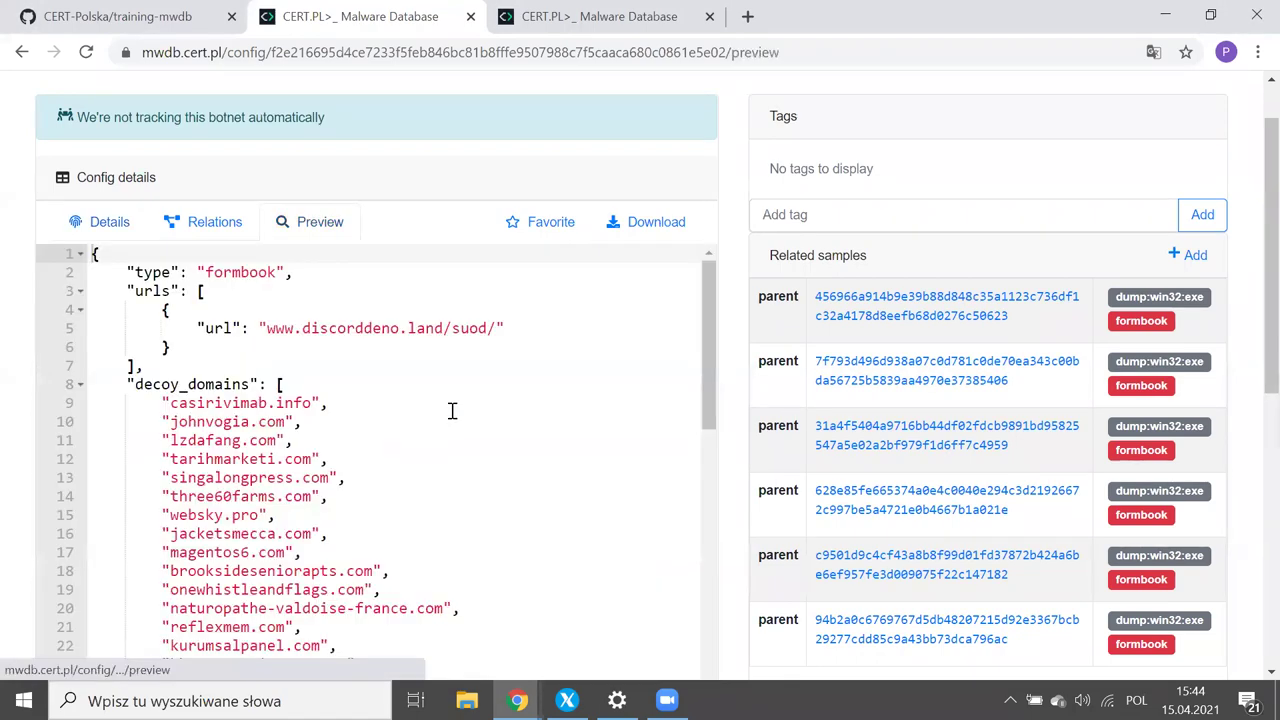
pyautogui.scroll(-1, 734, 365)
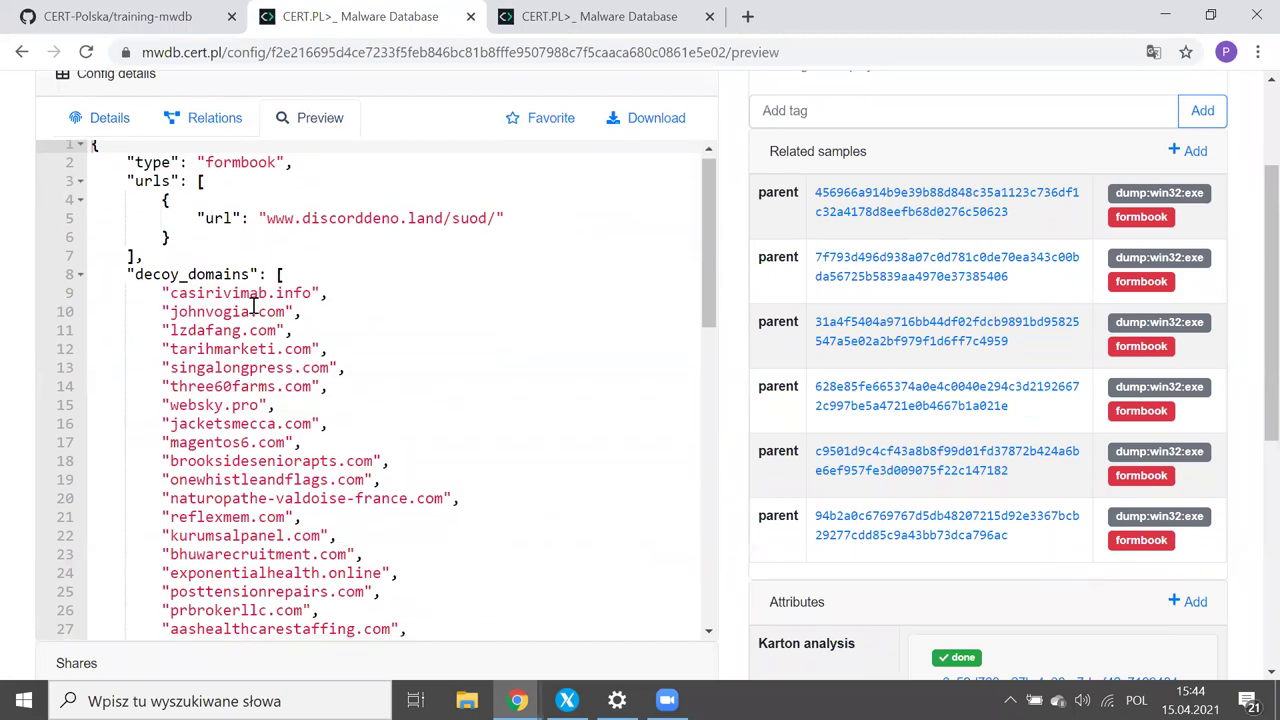
pyautogui.scroll(1, 253, 306)
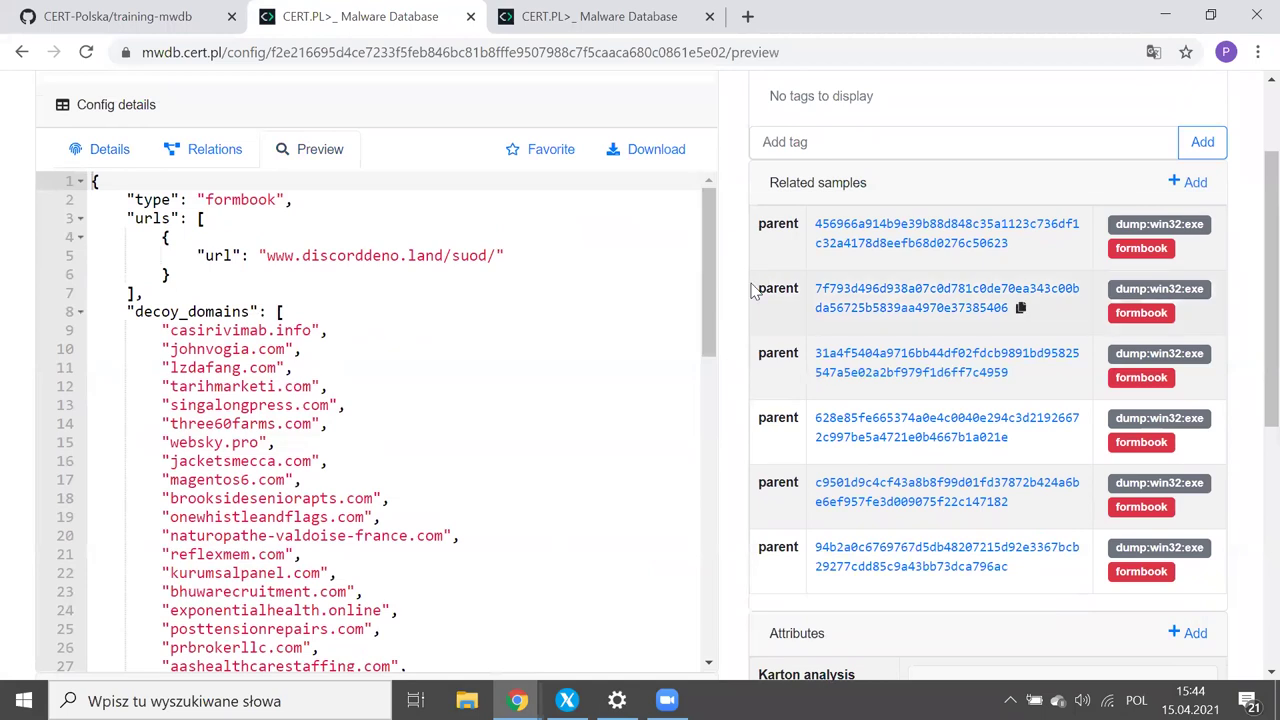
pyautogui.scroll(-1, 729, 286)
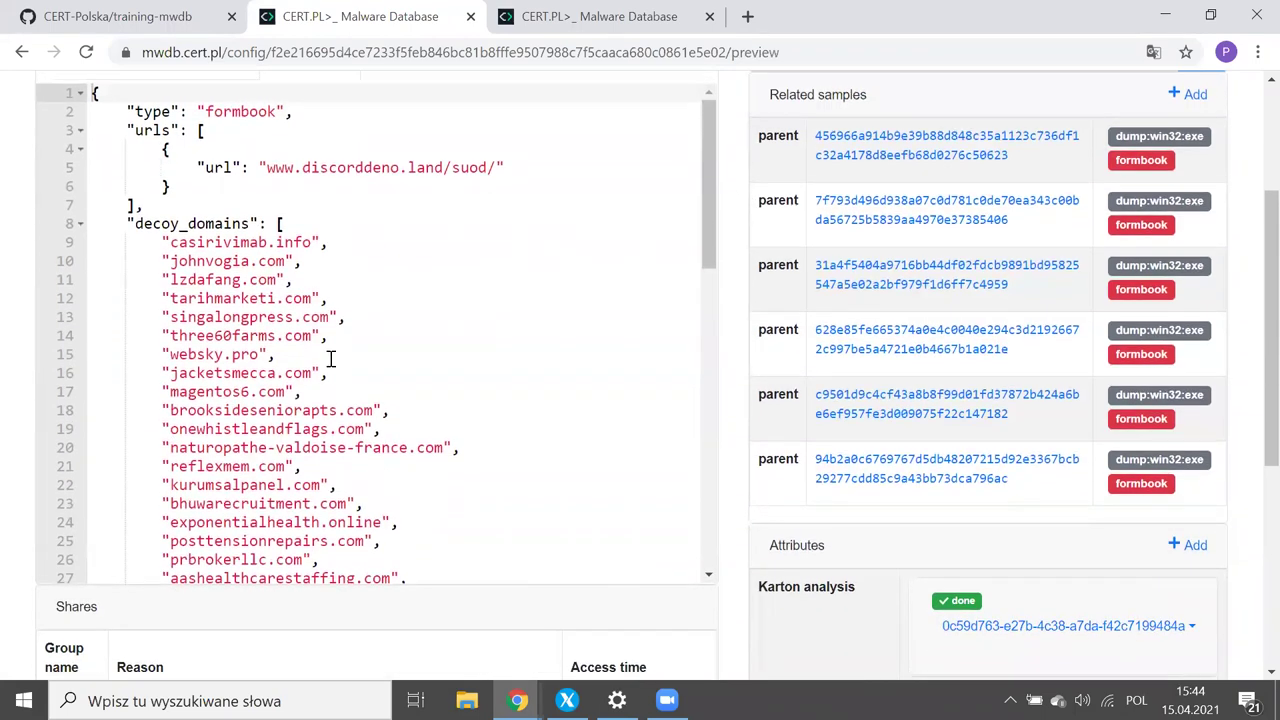
pyautogui.scroll(-7, 330, 360)
pyautogui.scroll(-4, 330, 360)
pyautogui.scroll(10, 330, 360)
pyautogui.scroll(2, 730, 285)
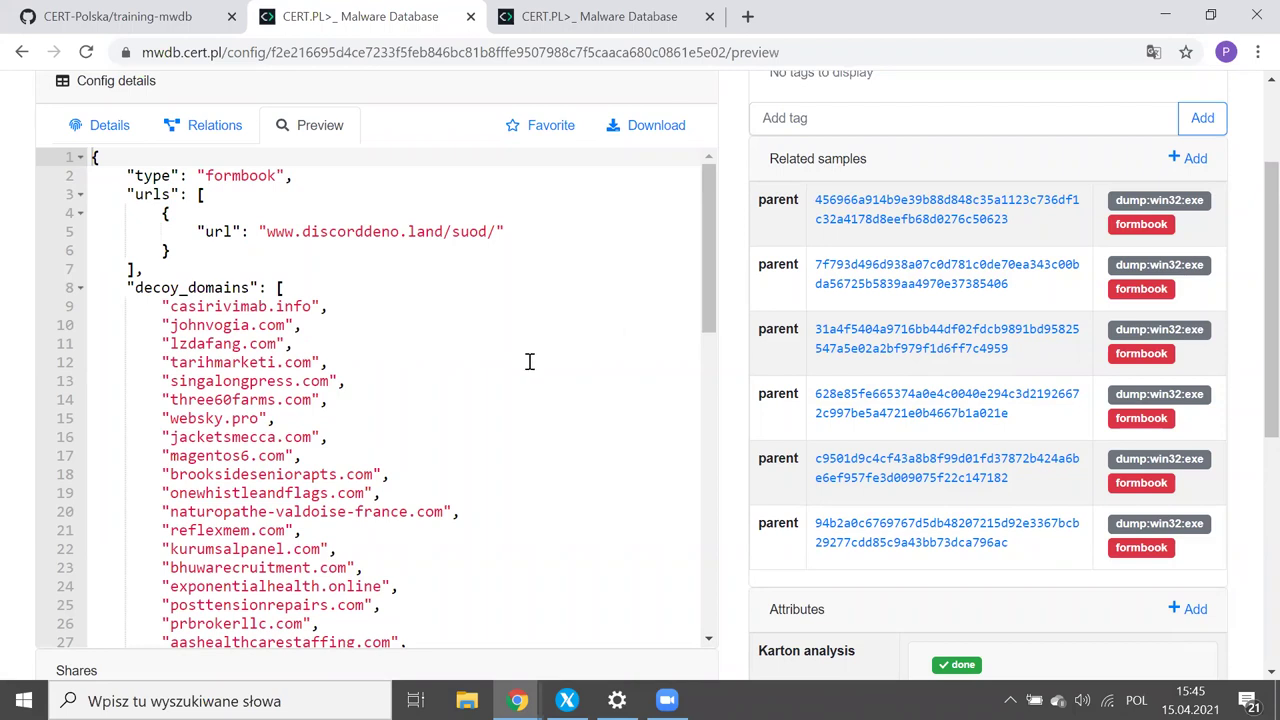
pyautogui.scroll(-3, 530, 362)
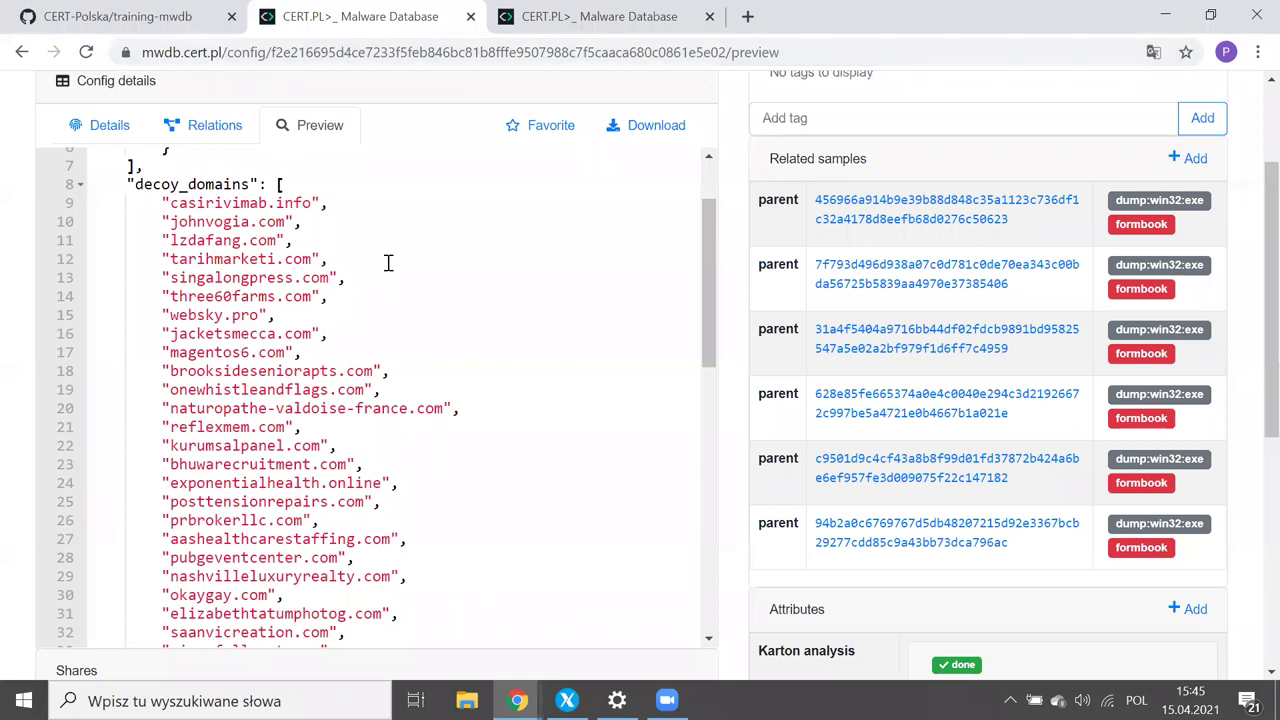
pyautogui.scroll(4, 388, 262)
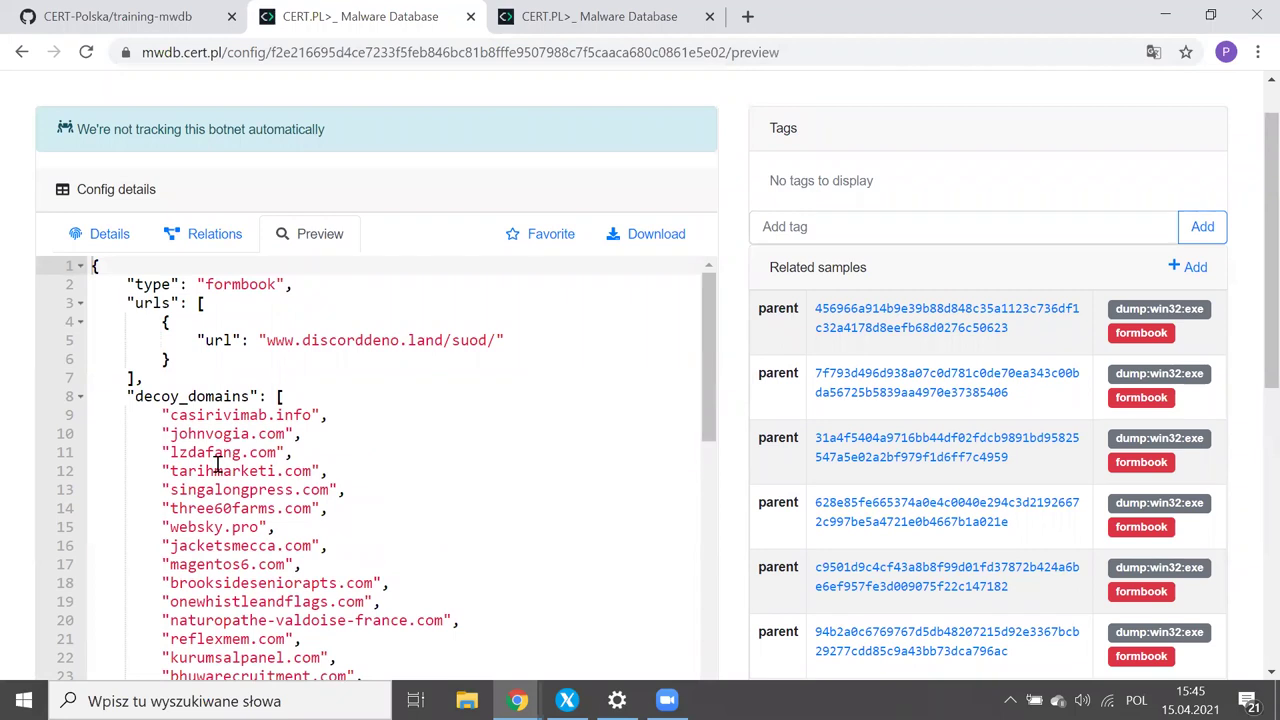
pyautogui.scroll(1, 217, 466)
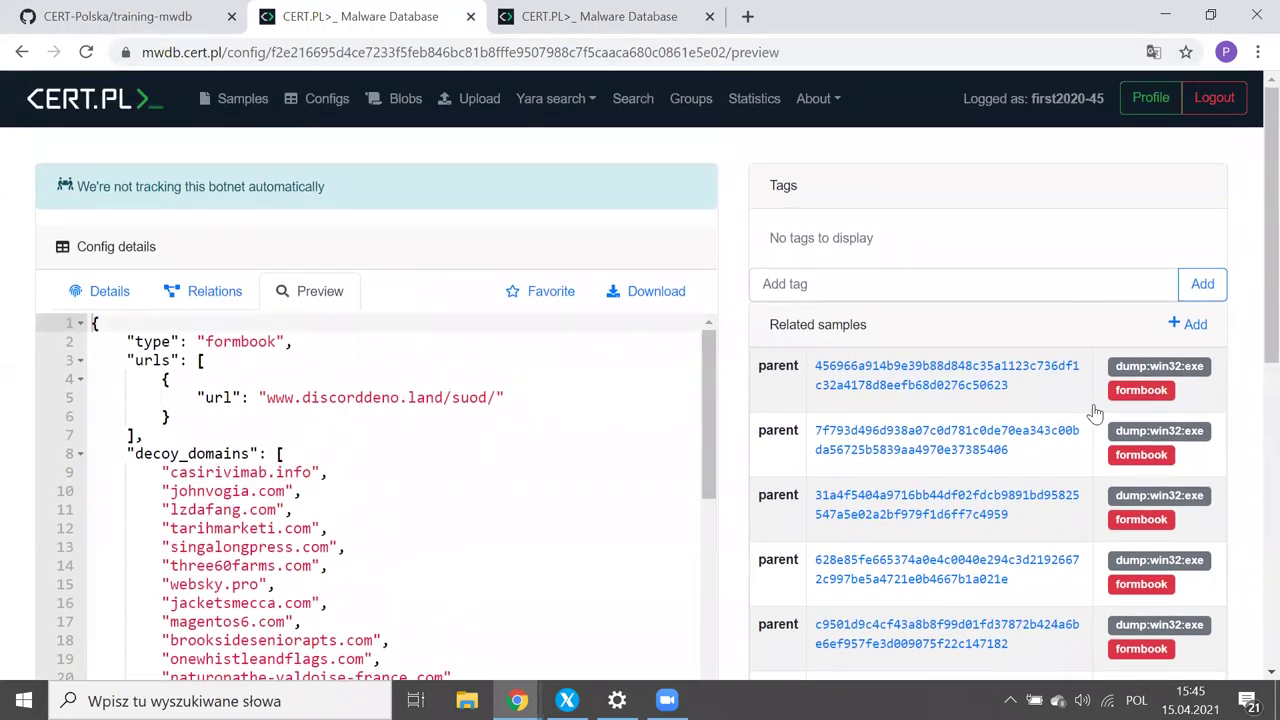
pyautogui.click(100, 290)
pyautogui.scroll(-1, 100, 300)
pyautogui.click(115, 396)
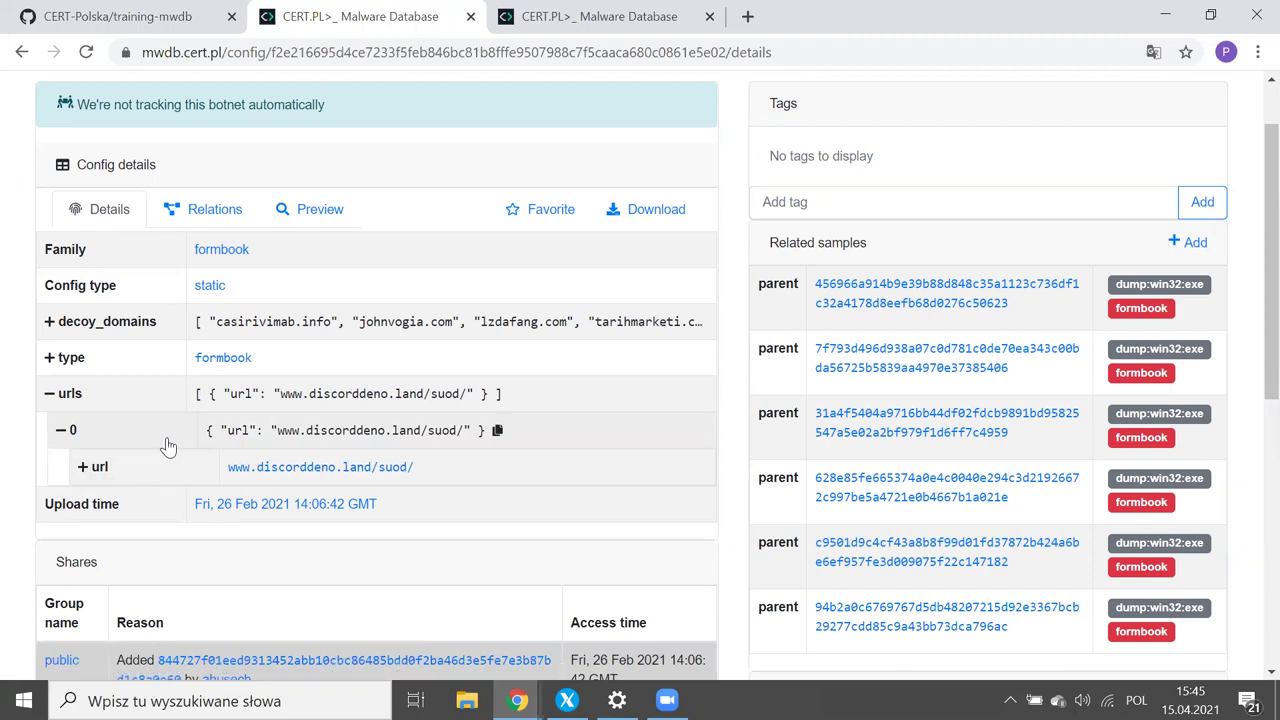
pyautogui.scroll(-1, 168, 446)
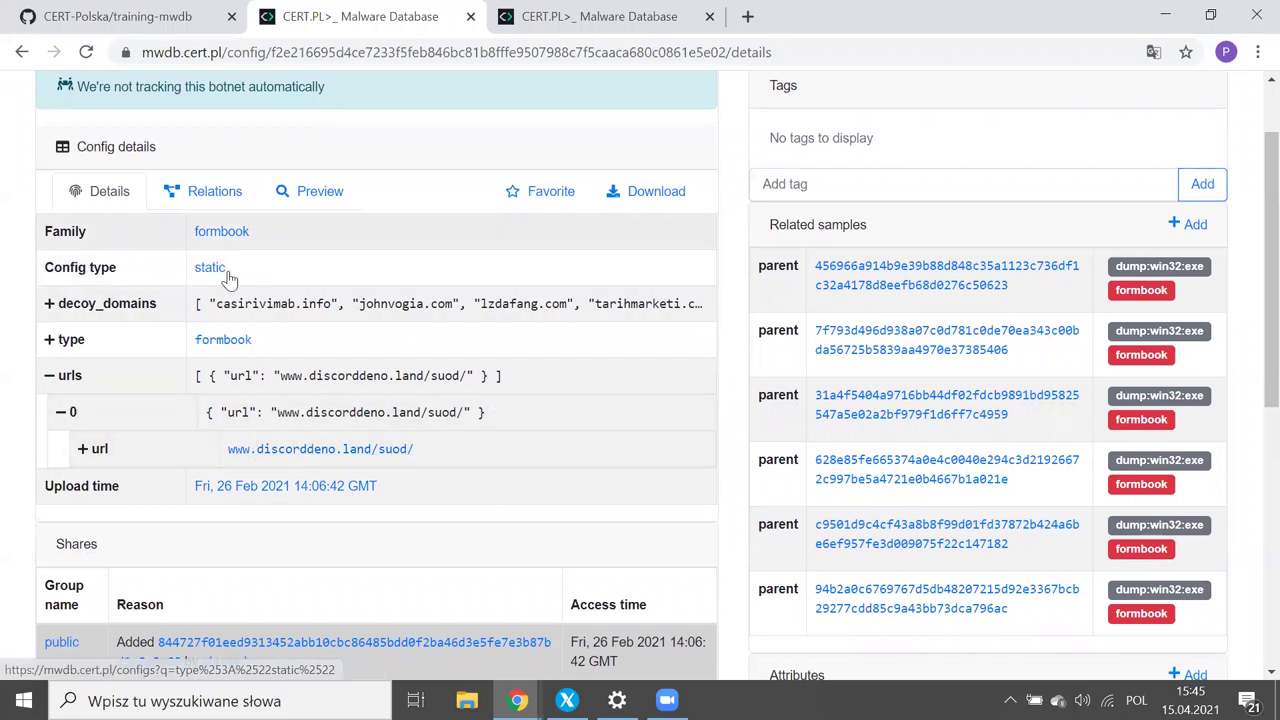
pyautogui.click(296, 452)
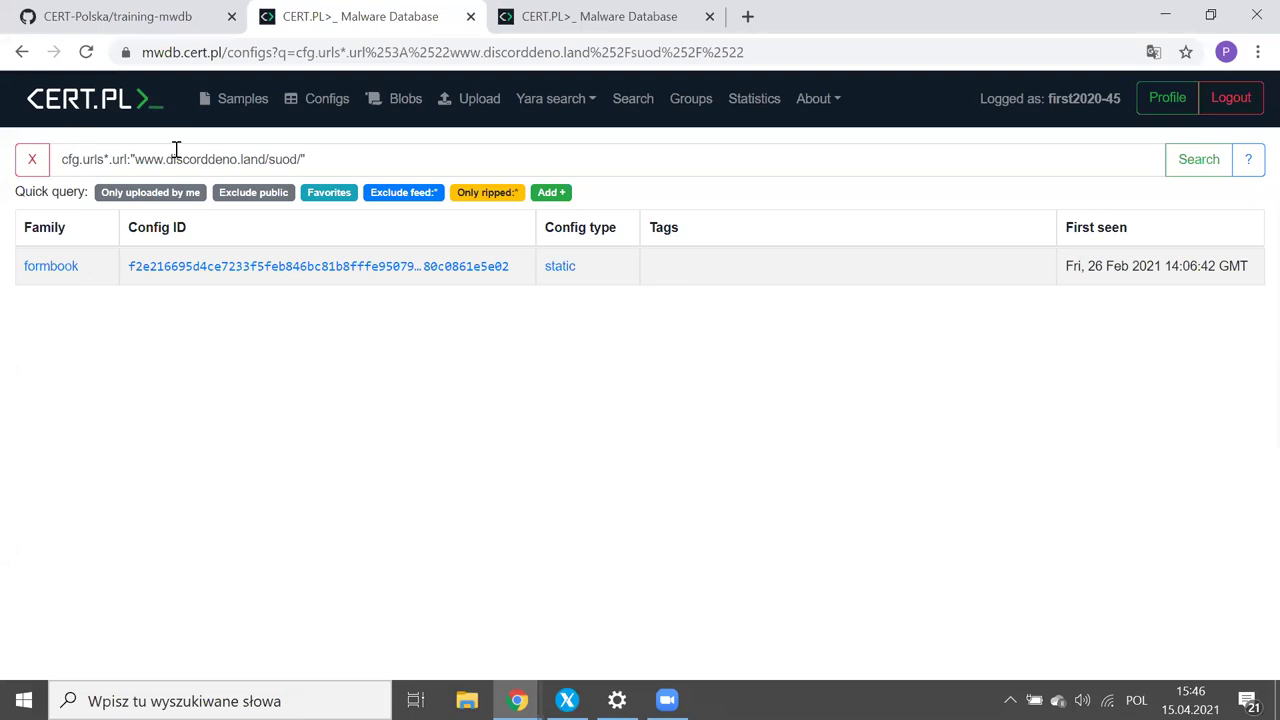
pyautogui.click(84, 160)
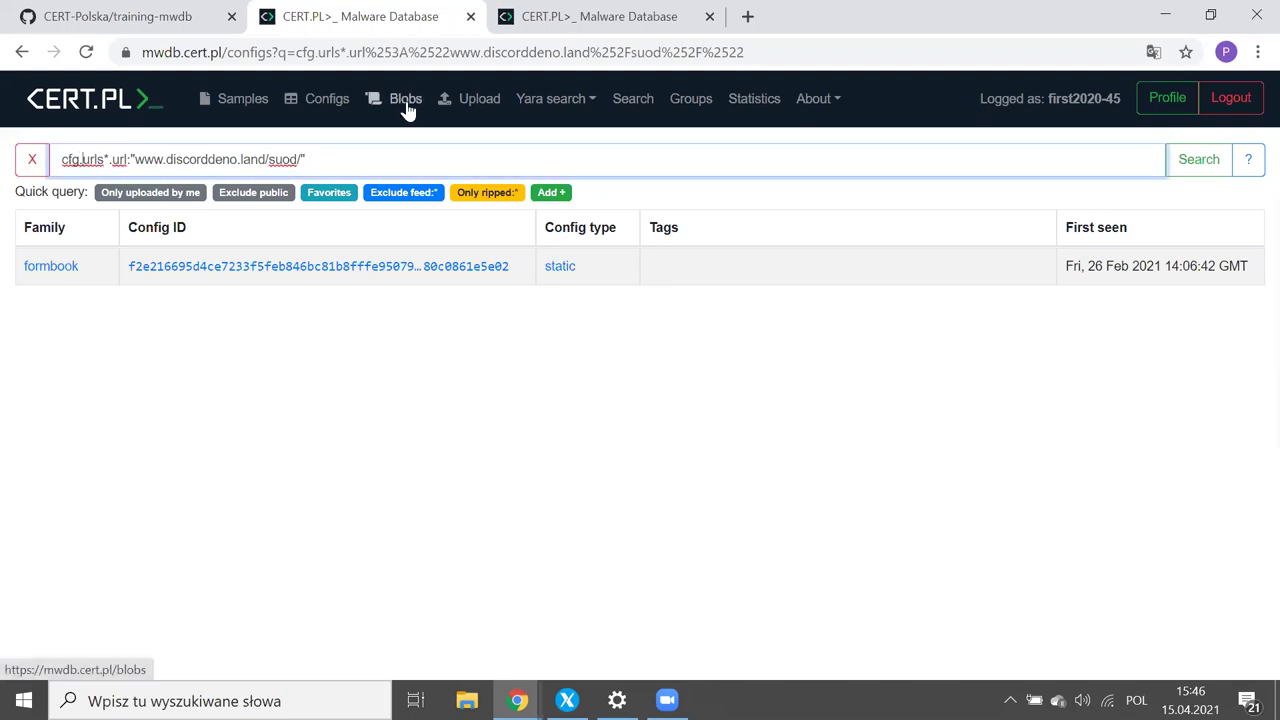
pyautogui.hotkey('shift', 'Right')
pyautogui.hotkey('shift', 'Right')
pyautogui.hotkey('shift', 'Right')
pyautogui.hotkey('shift', 'Right')
pyautogui.press('Right')
pyautogui.hotkey('shift', 'Right')
pyautogui.hotkey('shift', 'Right')
pyautogui.hotkey('shift', 'Right')
pyautogui.press('Right')
pyautogui.press('Right')
pyautogui.press('Right')
pyautogui.hotkey('shift', 'End')
pyautogui.hotkey('shift', 'Left')
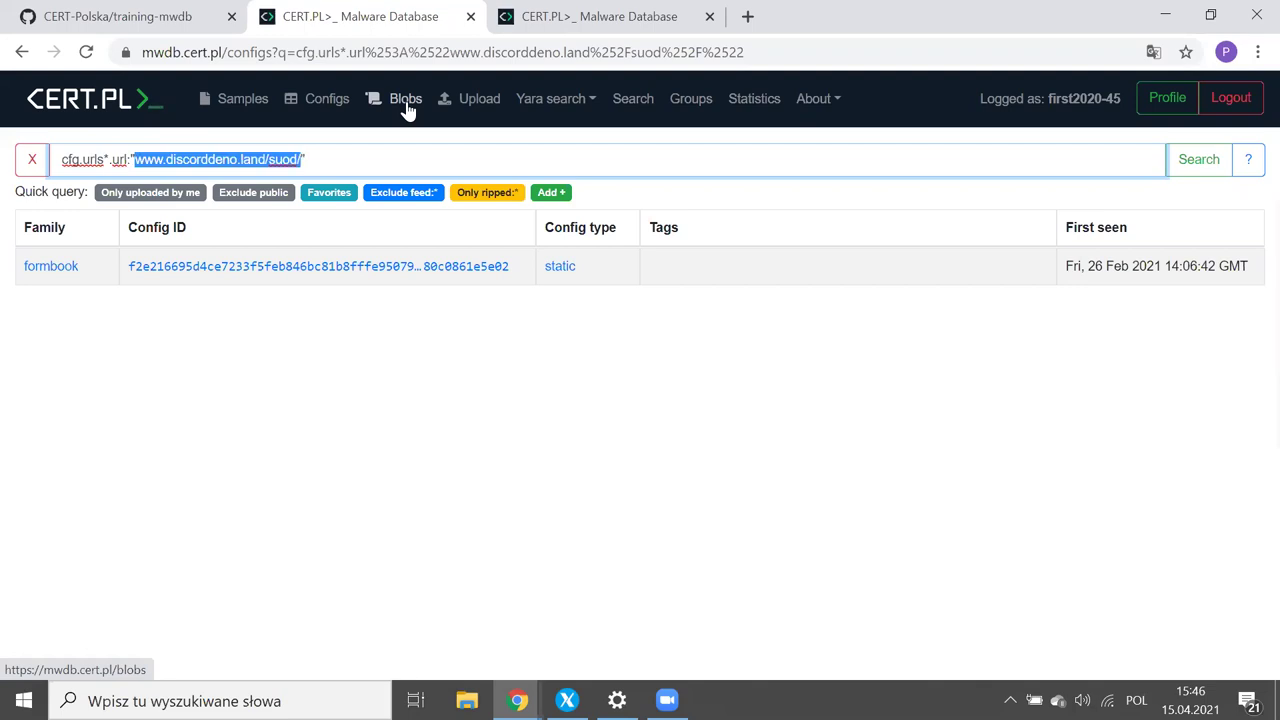
pyautogui.click(431, 348)
# Step: Replace the domain in the query with a wildcard and search configs for cfg.urls*.url:"*/suod/"
pyautogui.click(267, 158)
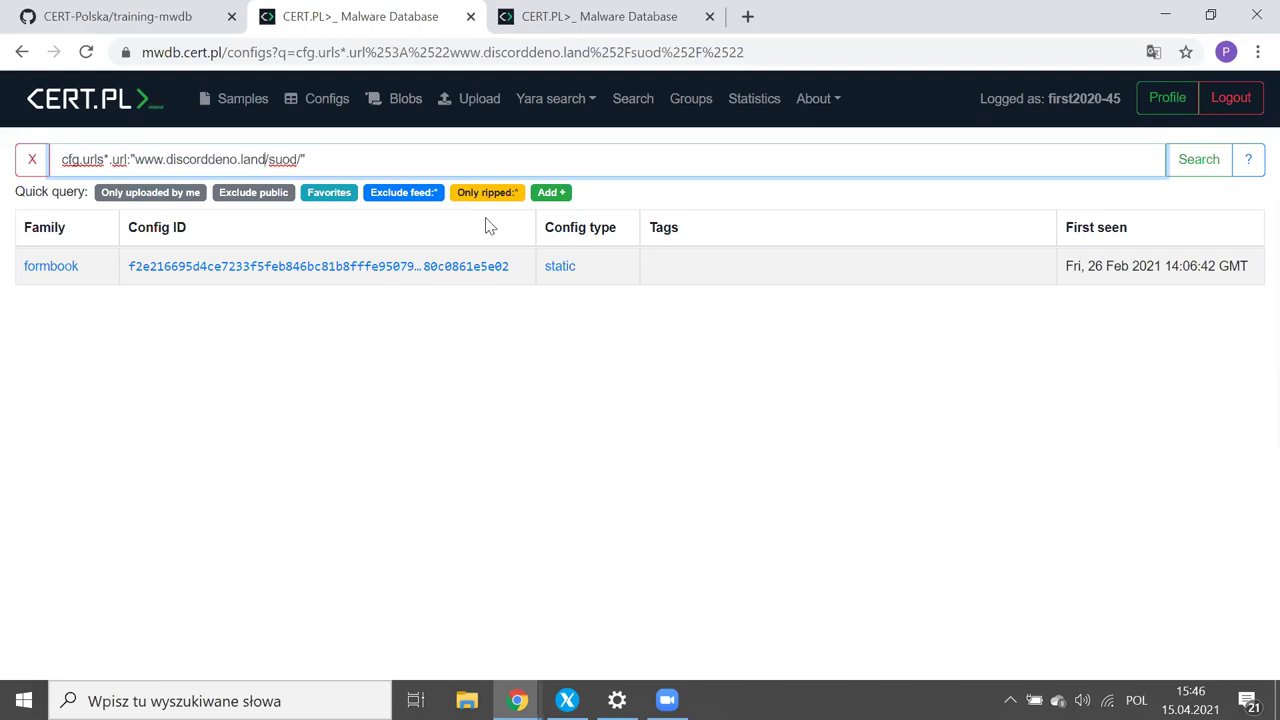
pyautogui.hotkey('shift', 'Right')
pyautogui.hotkey('shift', 'Right')
pyautogui.hotkey('shift', 'Right')
pyautogui.hotkey('shift', 'Right')
pyautogui.hotkey('shift', 'Right')
pyautogui.hotkey('shift', 'Right')
pyautogui.hotkey('shift', 'Left')
pyautogui.hotkey('shift', 'Left')
pyautogui.hotkey('shift', 'Left')
pyautogui.hotkey('shift', 'Left')
pyautogui.hotkey('shift', 'Left')
pyautogui.hotkey('shift', 'Left')
pyautogui.hotkey('shift', 'Left')
pyautogui.hotkey('shift', 'Left')
pyautogui.hotkey('shift', 'Left')
pyautogui.hotkey('shift', 'Left')
pyautogui.hotkey('shift', 'Left')
pyautogui.hotkey('shift', 'Left')
pyautogui.hotkey('shift', 'Left')
pyautogui.hotkey('shift', 'Left')
pyautogui.hotkey('shift', 'Left')
pyautogui.hotkey('shift', 'Left')
pyautogui.hotkey('shift', 'Left')
pyautogui.hotkey('shift', 'Left')
pyautogui.hotkey('shift', 'Left')
pyautogui.hotkey('shift', 'Left')
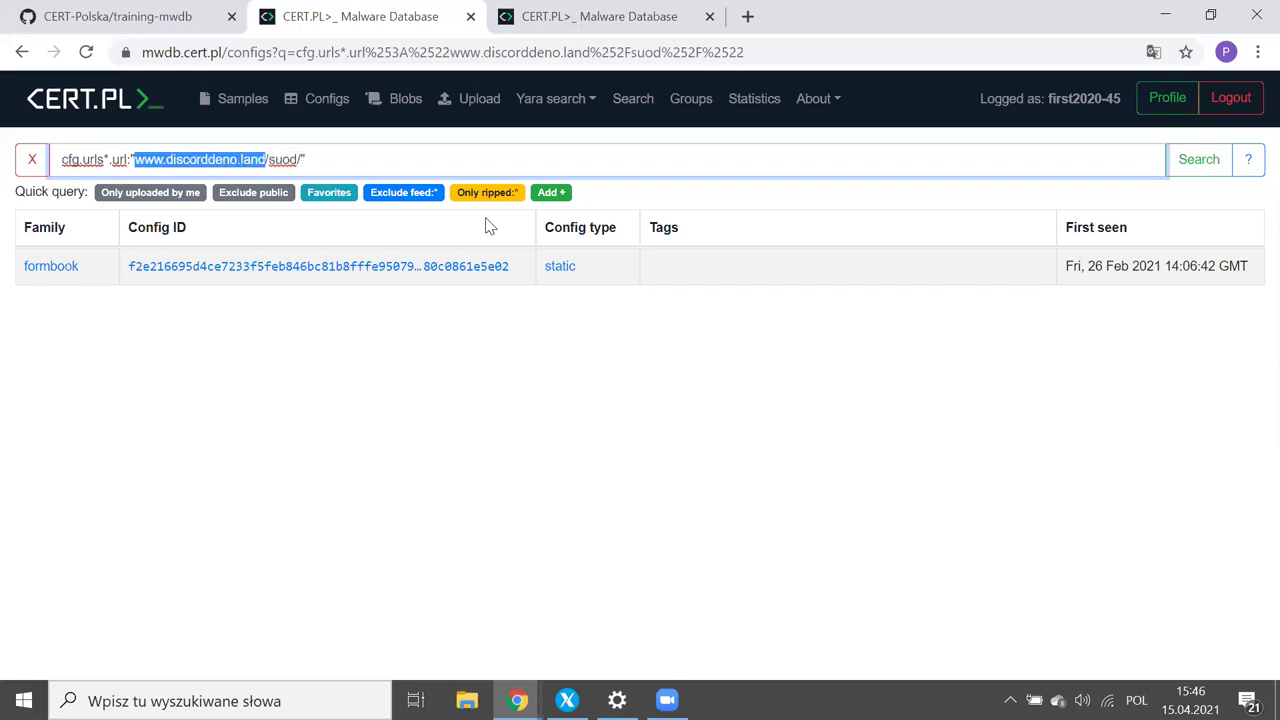
pyautogui.write('*')
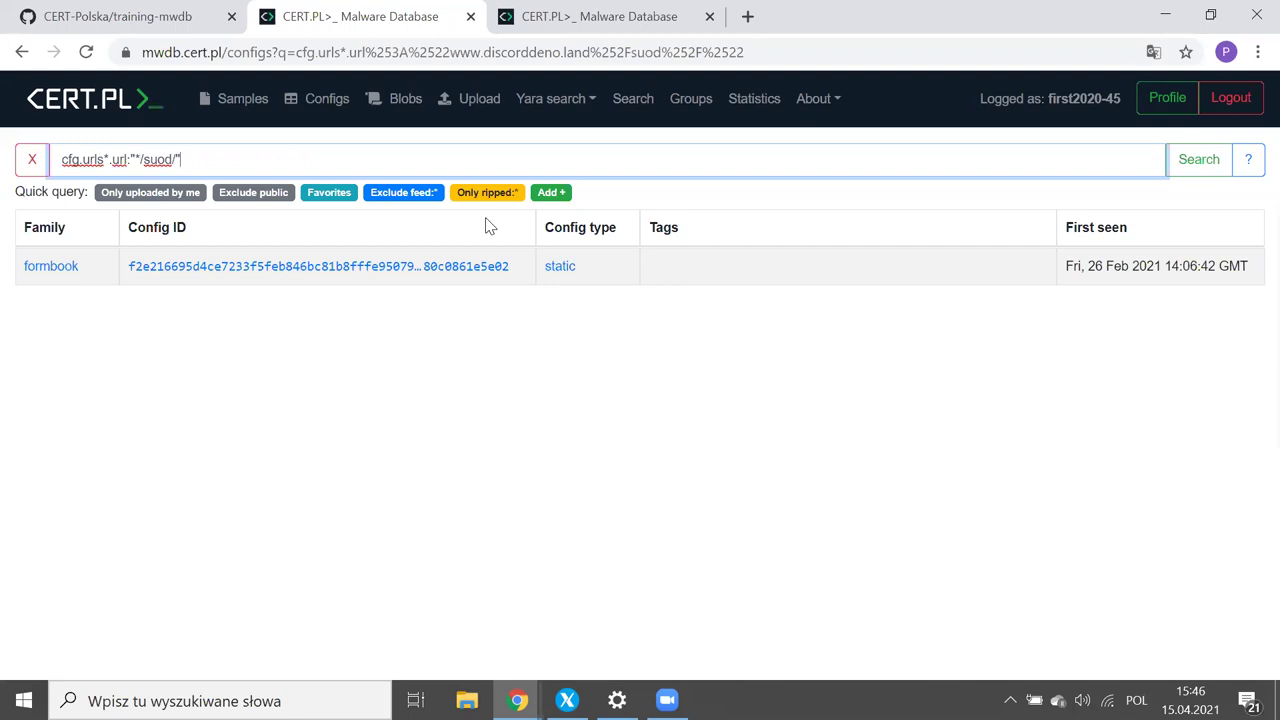
pyautogui.press('Return')
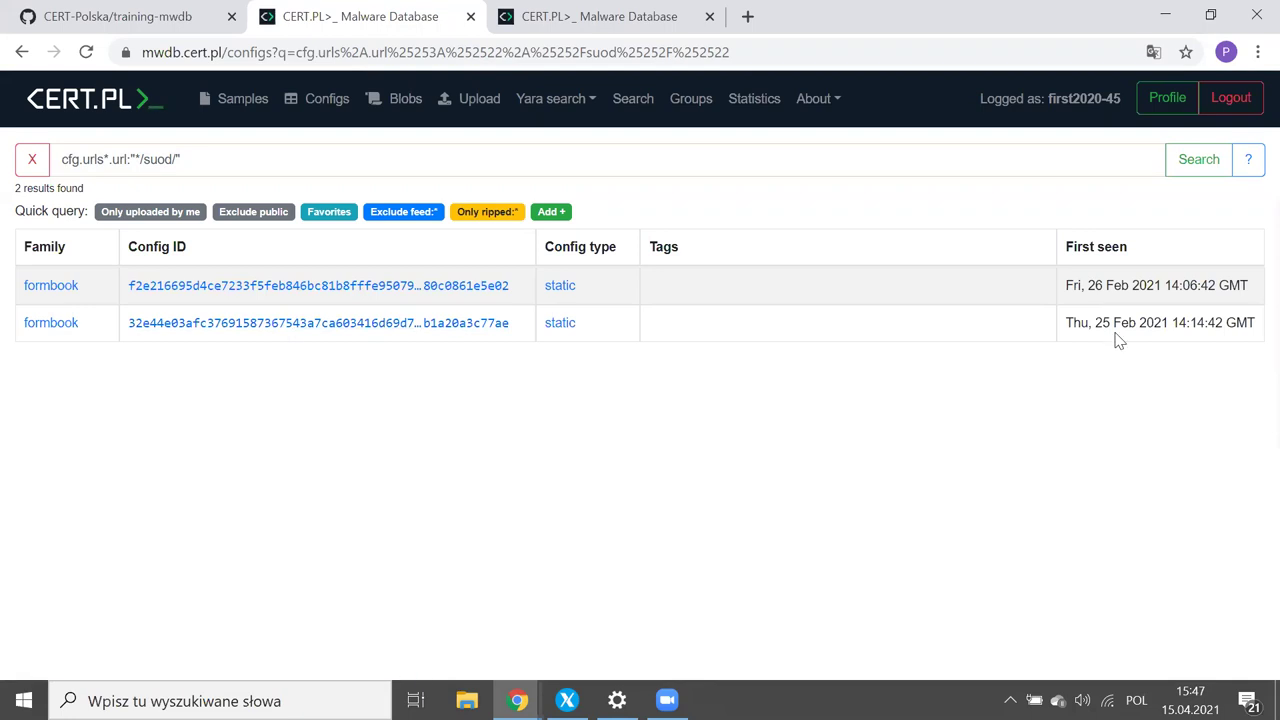
pyautogui.click(299, 327)
pyautogui.scroll(-1, 303, 335)
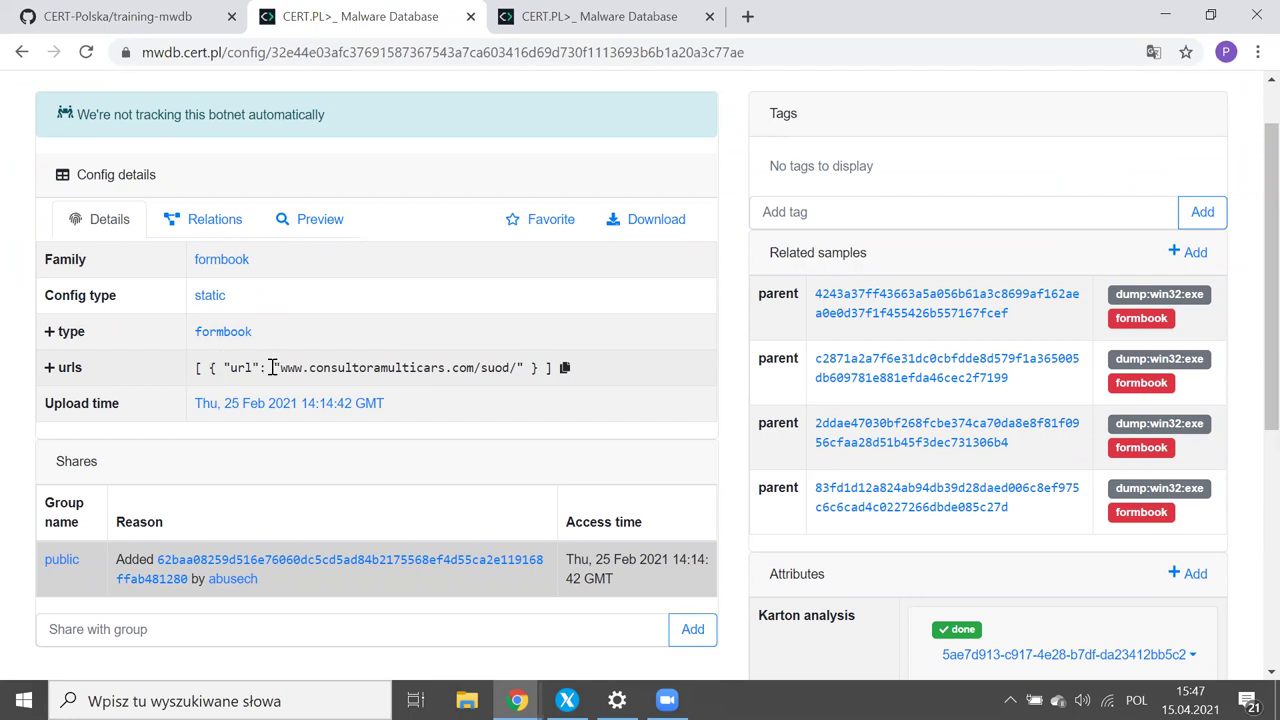
pyautogui.click(180, 382)
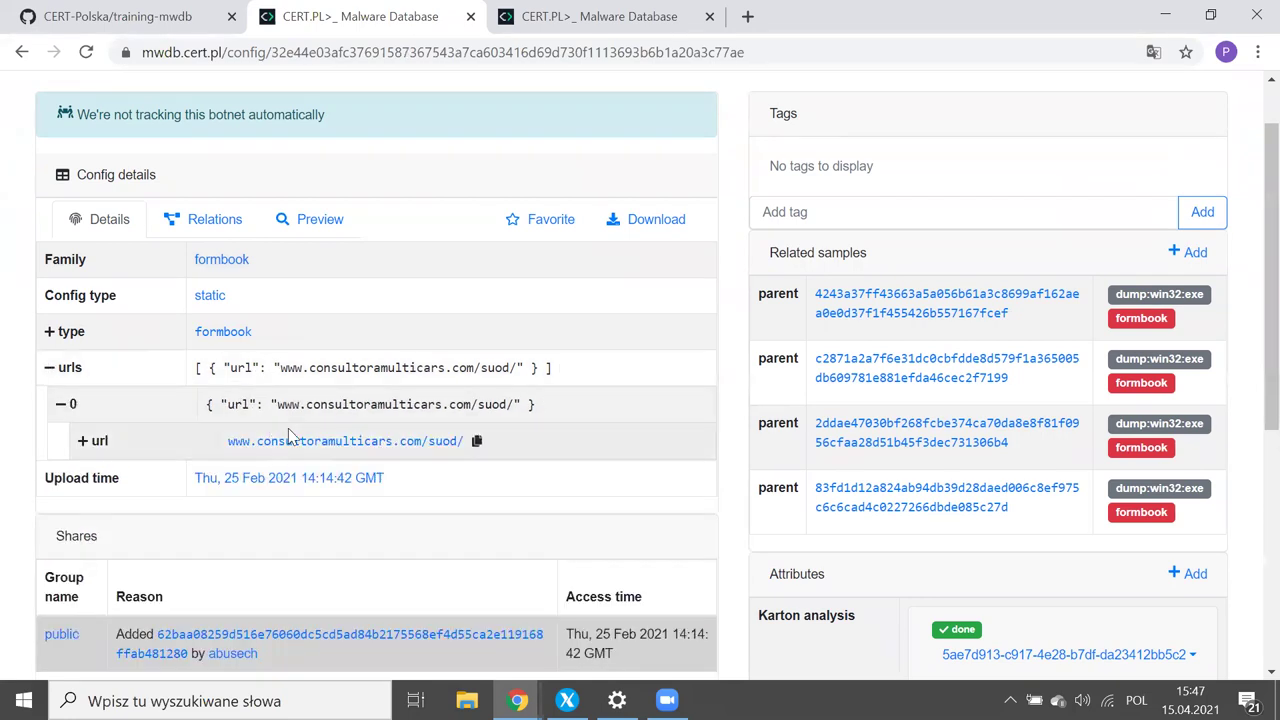
pyautogui.click(352, 443)
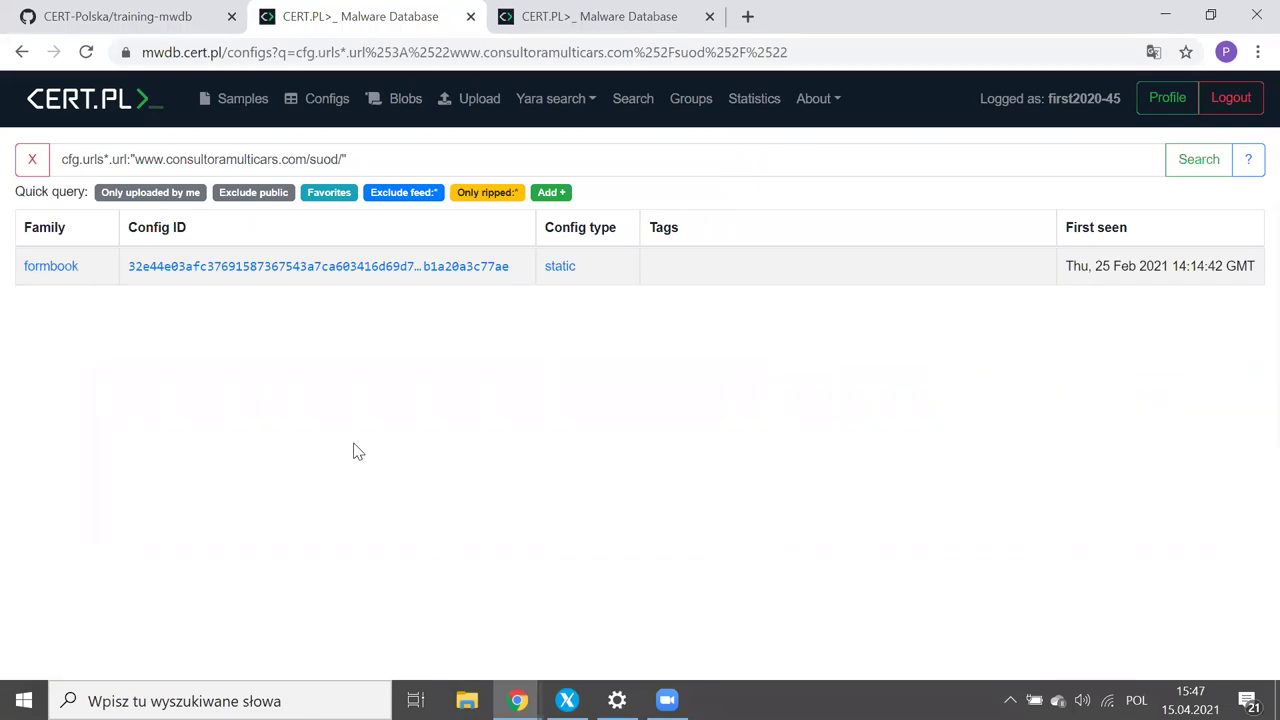
pyautogui.click(128, 157)
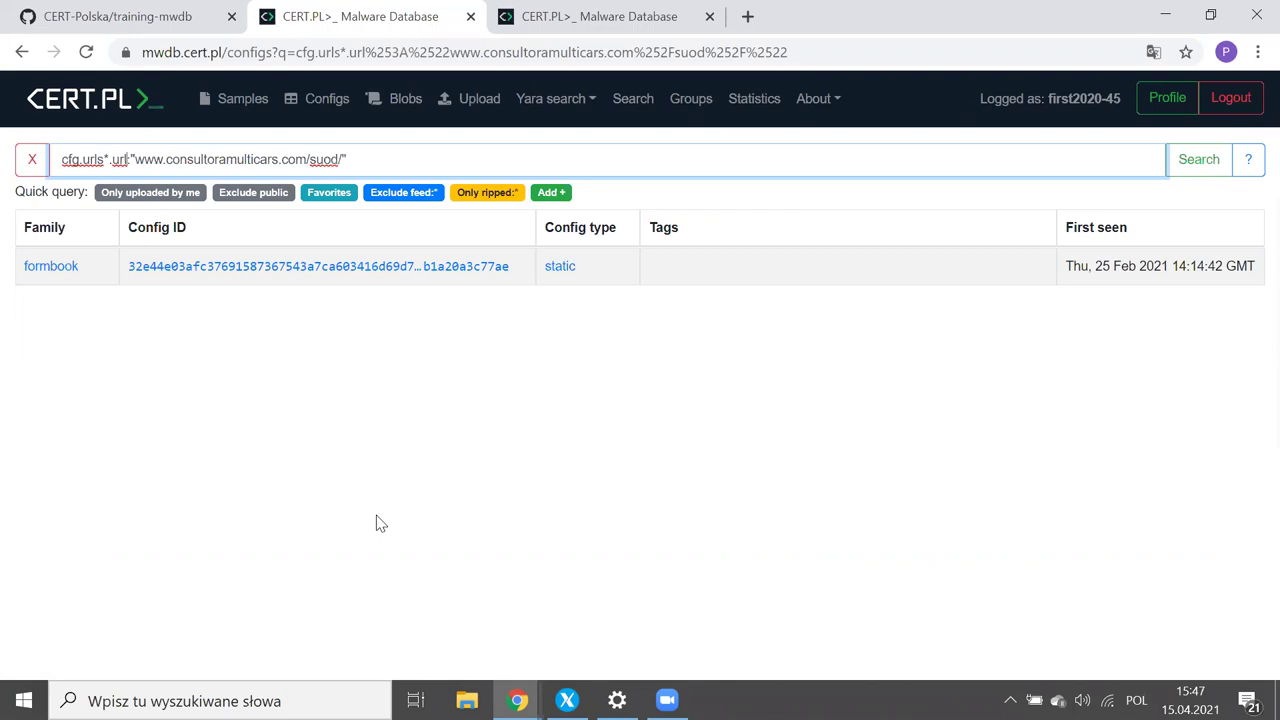
pyautogui.write(':')
pyautogui.press('Left')
pyautogui.hotkey('shift', 'Left')
pyautogui.hotkey('shift', 'Left')
pyautogui.hotkey('shift', 'Left')
pyautogui.hotkey('shift', 'Left')
pyautogui.hotkey('shift', 'Left')
pyautogui.hotkey('shift', 'Left')
pyautogui.press('Home')
pyautogui.hotkey('shift', 'Right')
pyautogui.hotkey('shift', 'Right')
pyautogui.hotkey('shift', 'Right')
pyautogui.hotkey('shift', 'Right')
pyautogui.hotkey('shift', 'Right')
pyautogui.hotkey('shift', 'Right')
pyautogui.hotkey('shift', 'Right')
pyautogui.hotkey('shift', 'Right')
pyautogui.hotkey('shift', 'Right')
pyautogui.hotkey('shift', 'Right')
pyautogui.press('Delete')
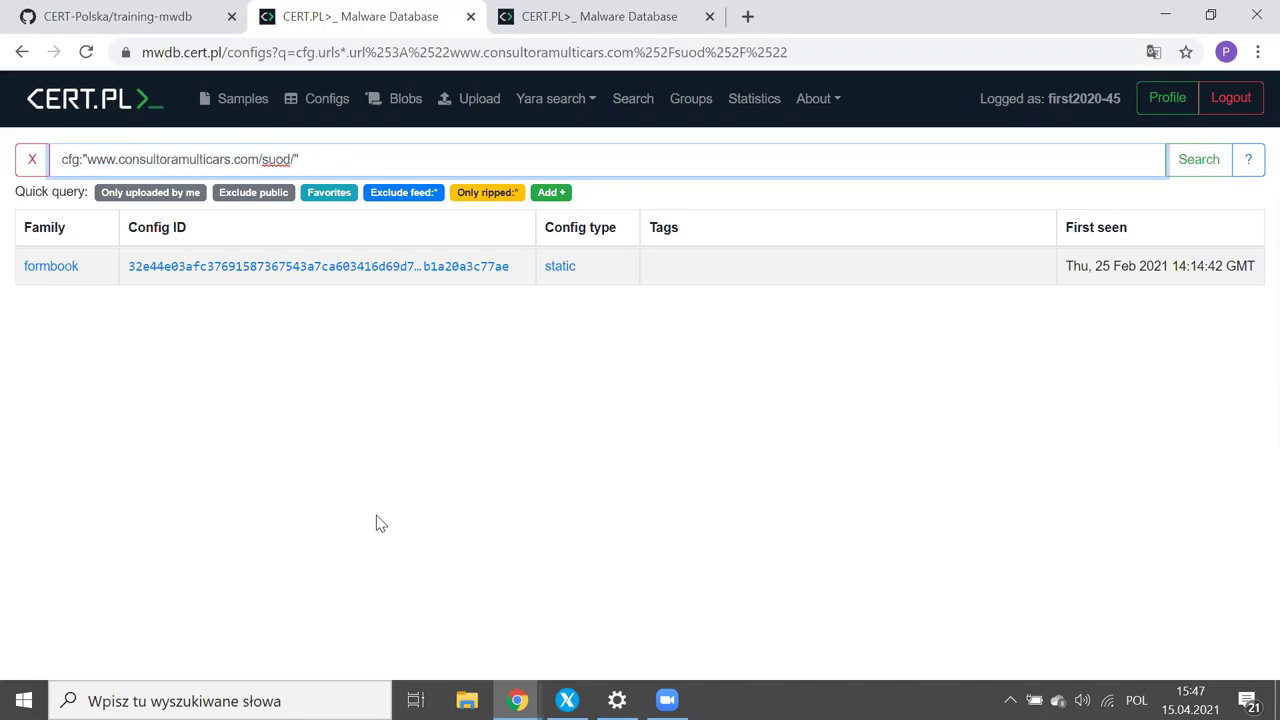
# Step: Add a * wildcard at the start and end of the quoted URL in the cfg query
pyautogui.hotkey('shift', 'Right')
pyautogui.hotkey('shift', 'Right')
pyautogui.hotkey('shift', 'Right')
pyautogui.press('Right')
pyautogui.write('*')
pyautogui.write('*')
pyautogui.press('Left')
pyautogui.press('Left')
pyautogui.press('Left')
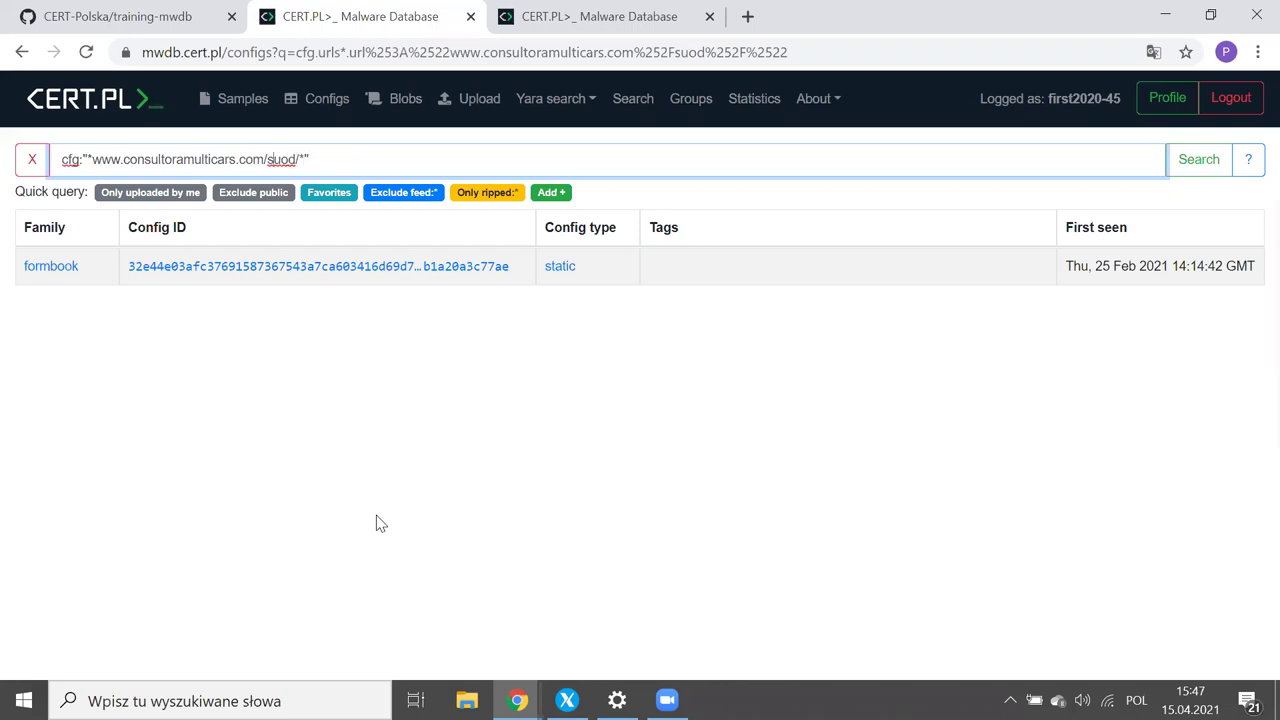
pyautogui.press('Left')
pyautogui.press('Left')
pyautogui.press('Left')
pyautogui.press('Left')
pyautogui.press('Left')
pyautogui.hotkey('shift', 'Left')
pyautogui.hotkey('shift', 'Left')
pyautogui.hotkey('shift', 'Left')
pyautogui.hotkey('shift', 'Left')
pyautogui.hotkey('shift', 'Left')
pyautogui.hotkey('shift', 'Left')
pyautogui.hotkey('shift', 'Left')
pyautogui.hotkey('shift', 'Left')
pyautogui.hotkey('shift', 'Left')
pyautogui.hotkey('shift', 'Left')
pyautogui.hotkey('shift', 'Left')
pyautogui.hotkey('shift', 'Left')
pyautogui.hotkey('shift', 'Left')
pyautogui.hotkey('shift', 'Left')
pyautogui.hotkey('shift', 'Left')
pyautogui.hotkey('shift', 'Left')
pyautogui.hotkey('shift', 'Left')
pyautogui.hotkey('shift', 'Left')
pyautogui.hotkey('shift', 'Left')
pyautogui.hotkey('shift', 'Left')
pyautogui.hotkey('shift', 'Left')
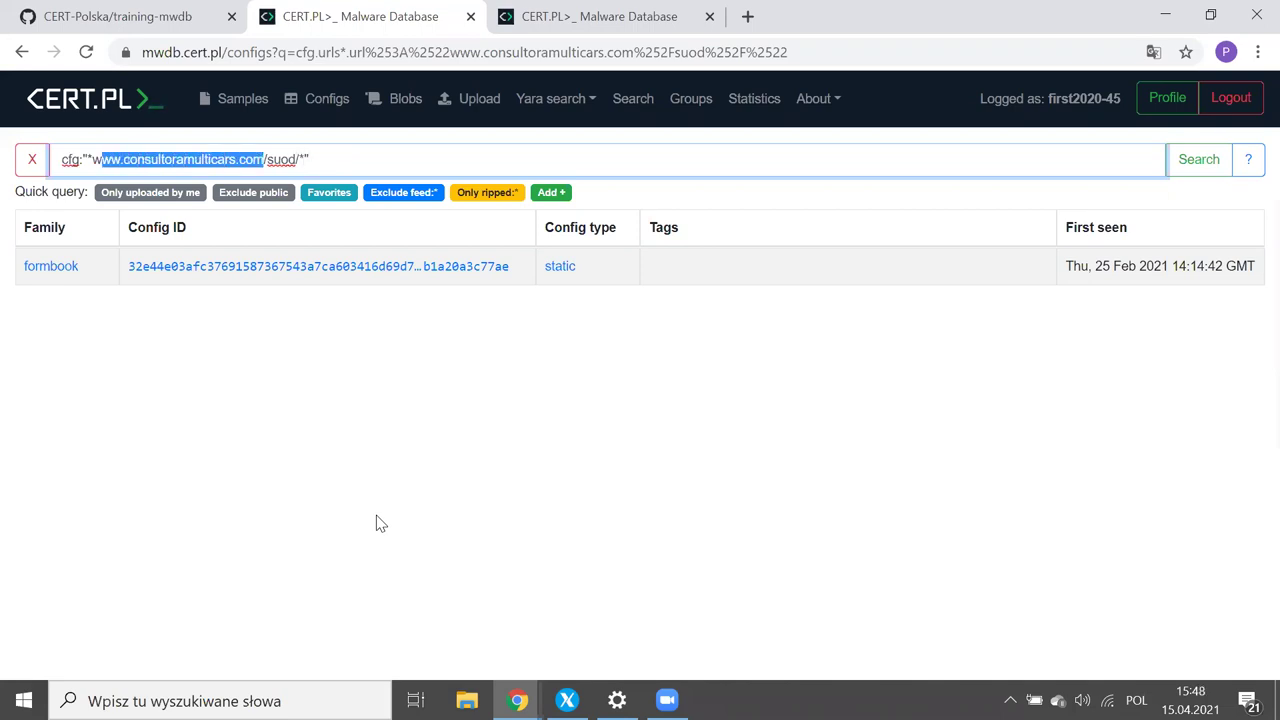
pyautogui.press('BackSpace')
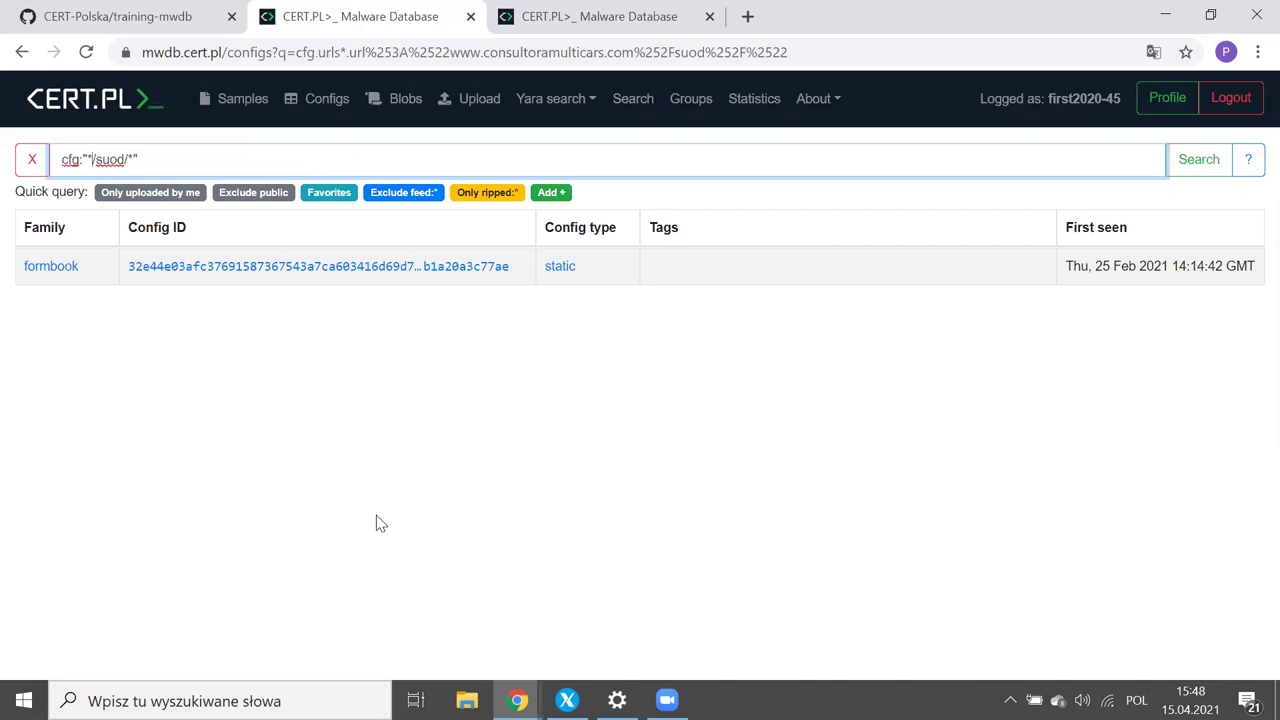
pyautogui.press('Right')
pyautogui.press('Right')
pyautogui.press('Right')
pyautogui.press('Right')
pyautogui.hotkey('shift', 'Right')
pyautogui.hotkey('shift', 'Right')
pyautogui.hotkey('shift', 'Right')
pyautogui.hotkey('shift', 'Right')
pyautogui.hotkey('shift', 'Right')
pyautogui.hotkey('shift', 'Right')
pyautogui.press('Right')
pyautogui.press('Right')
pyautogui.press('Return')
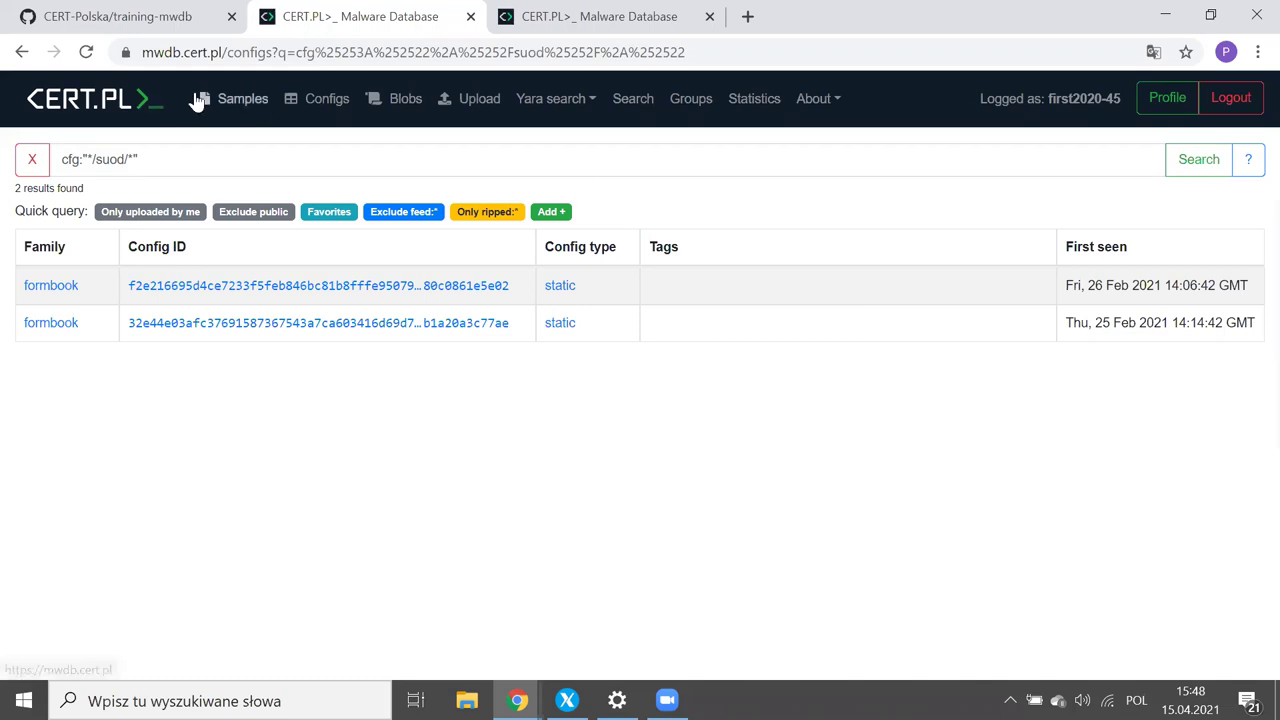
# Step: Replace /suod/ in the query with .land and search configs for cfg:"*.land*"
pyautogui.click(133, 162)
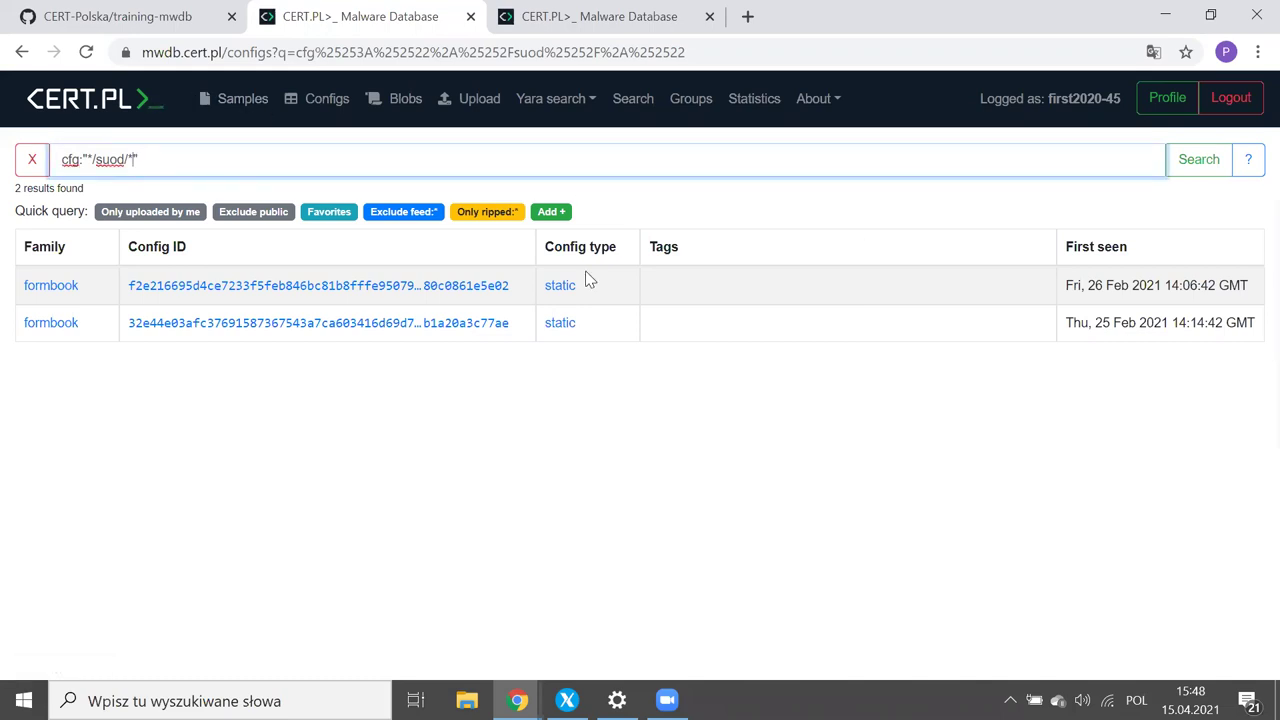
pyautogui.press('BackSpace')
pyautogui.press('BackSpace')
pyautogui.press('BackSpace')
pyautogui.press('BackSpace')
pyautogui.press('BackSpace')
pyautogui.press('BackSpace')
pyautogui.write('.land')
pyautogui.press('Return')
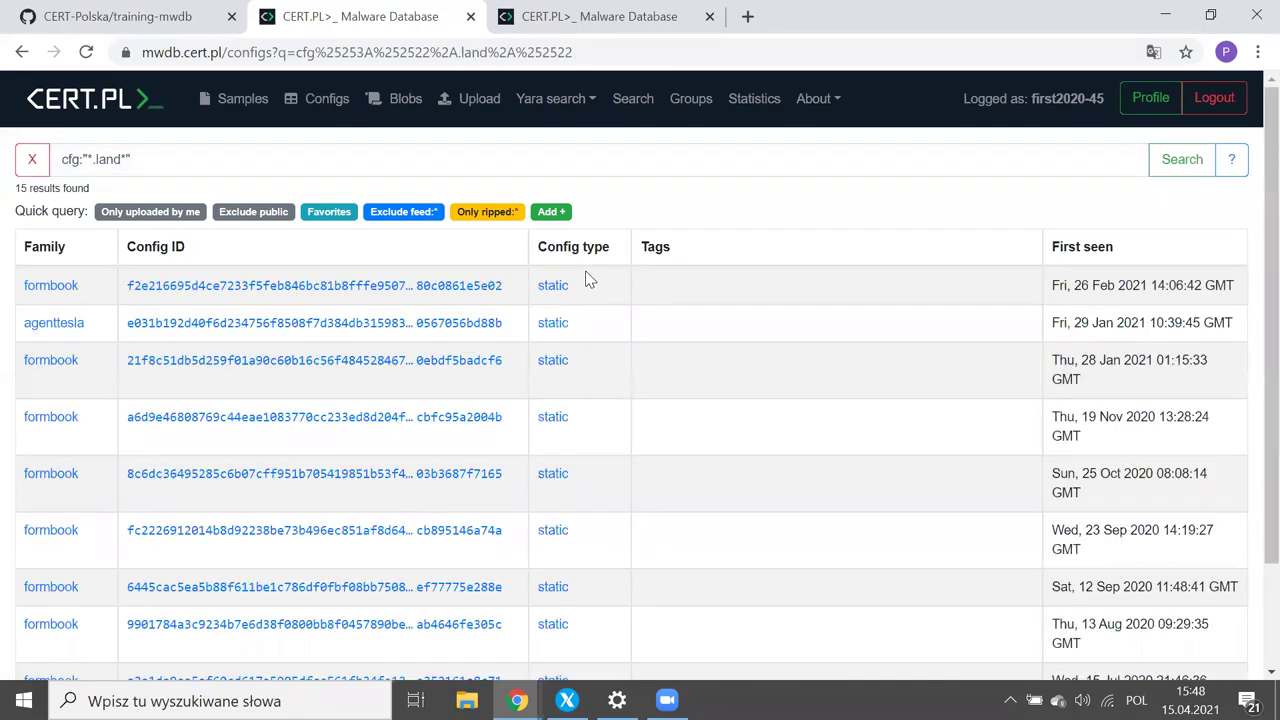
# Step: Look through the matching configs, open the agenttesla config e031b192d40f6d23, and show its raw JSON preview
pyautogui.scroll(-1, 590, 280)
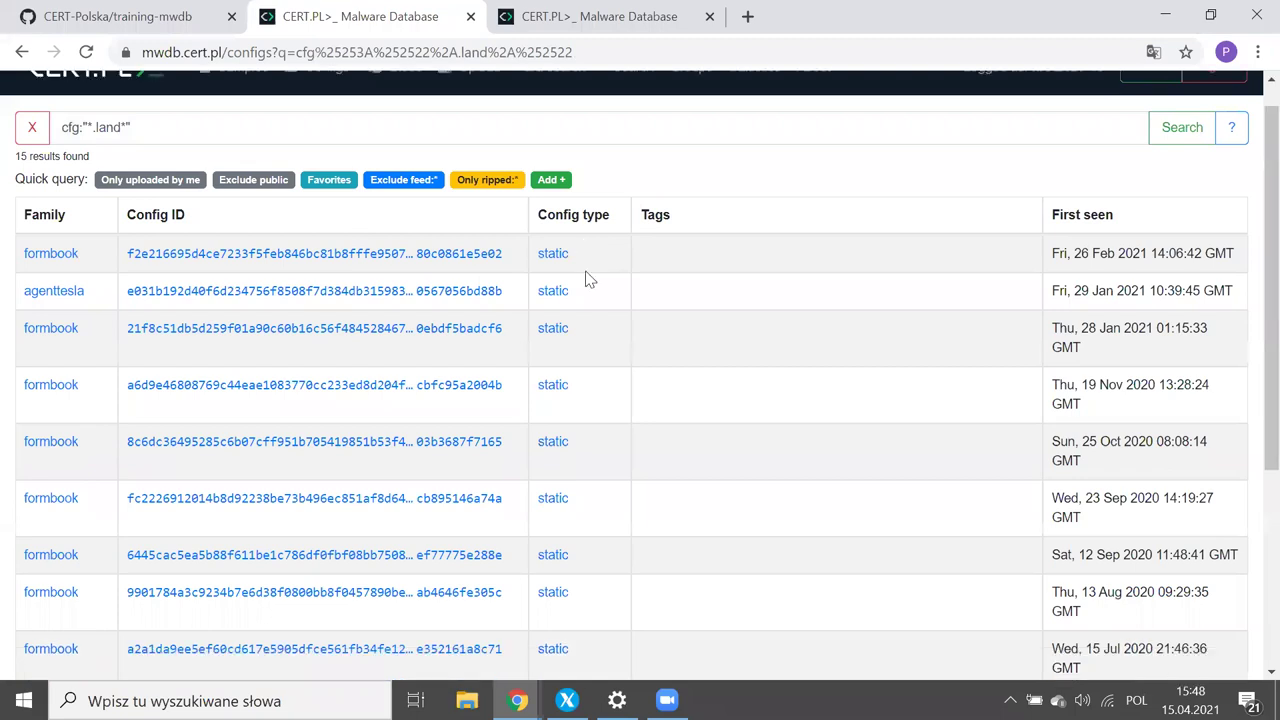
pyautogui.scroll(-3, 587, 278)
pyautogui.scroll(3, 587, 278)
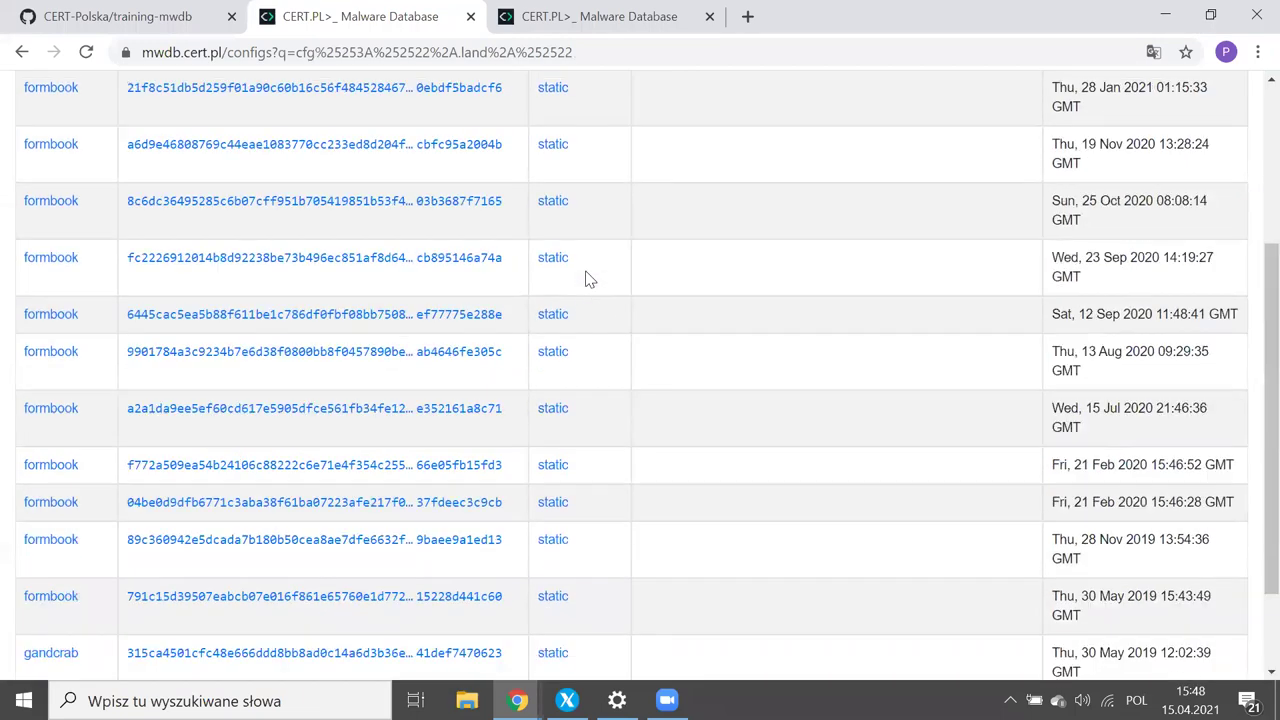
pyautogui.scroll(-3, 588, 279)
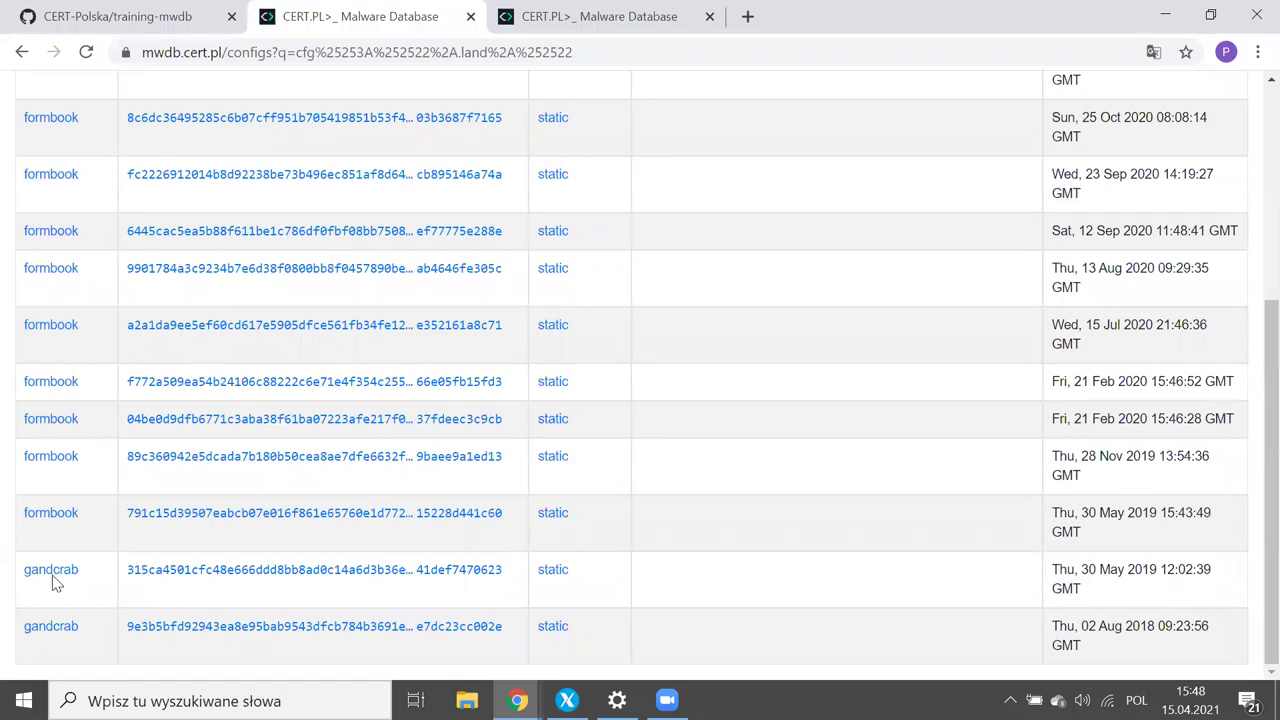
pyautogui.scroll(3, 177, 588)
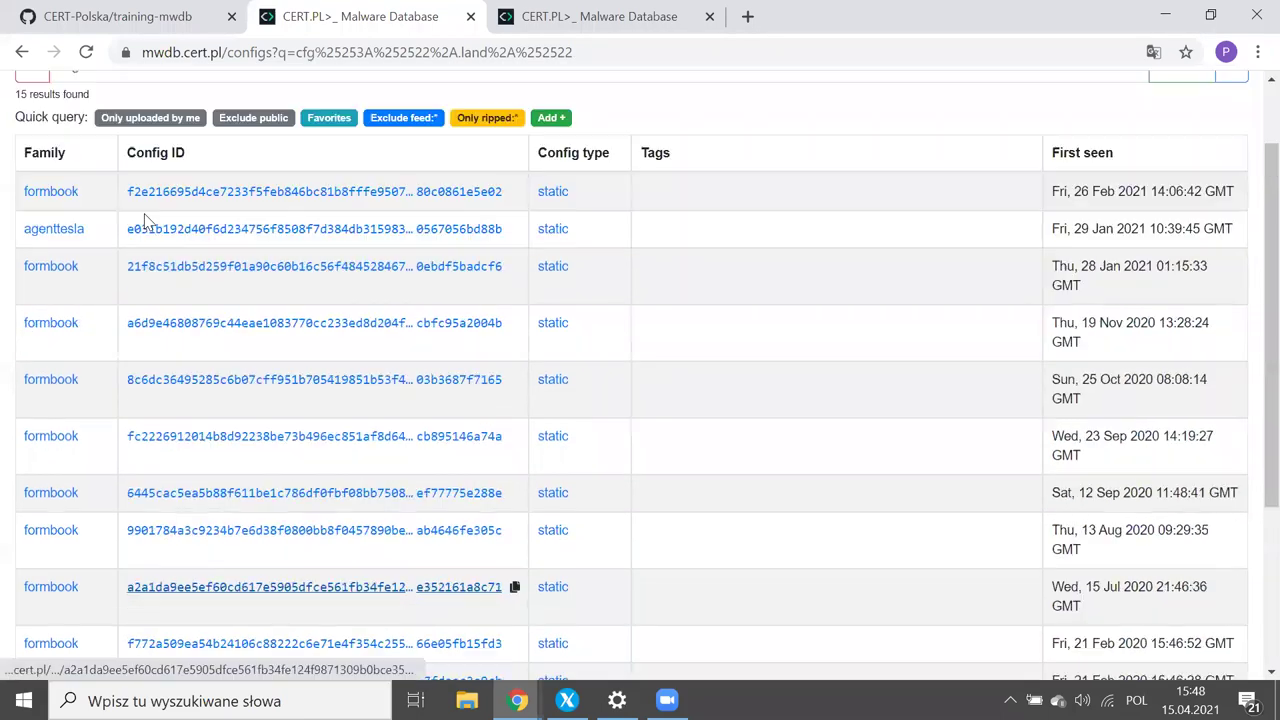
pyautogui.click(207, 236)
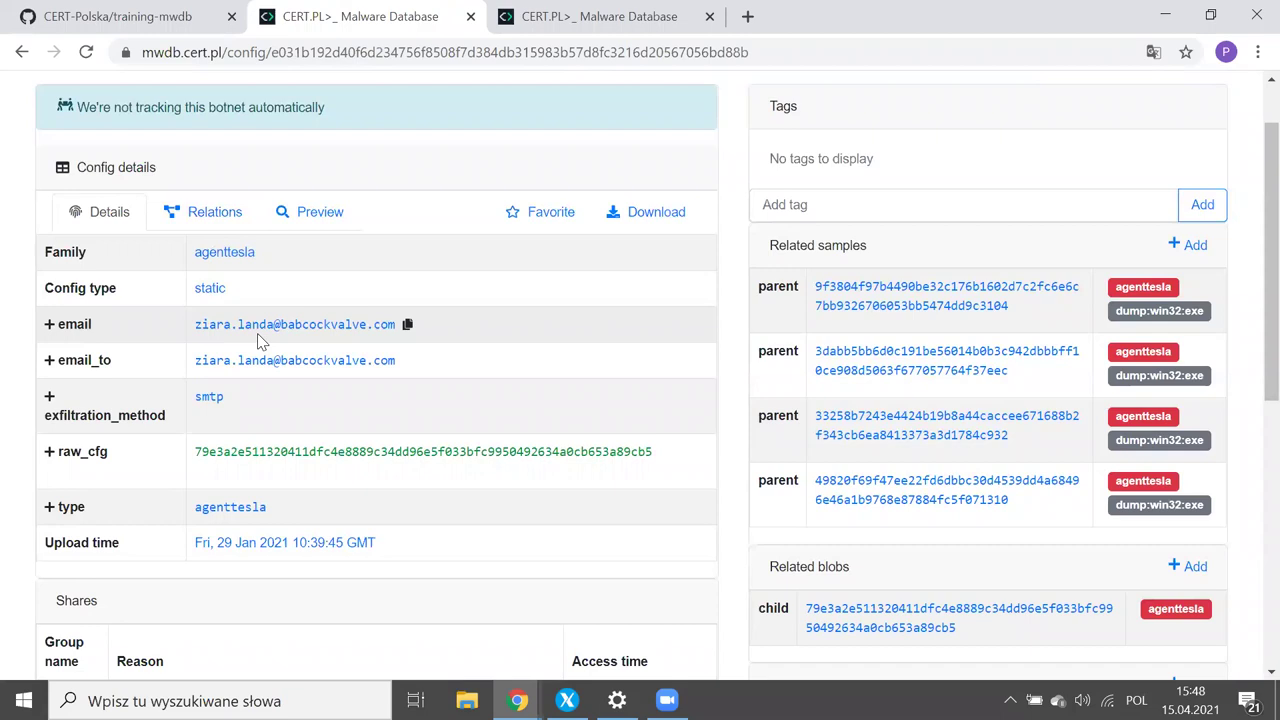
pyautogui.click(316, 207)
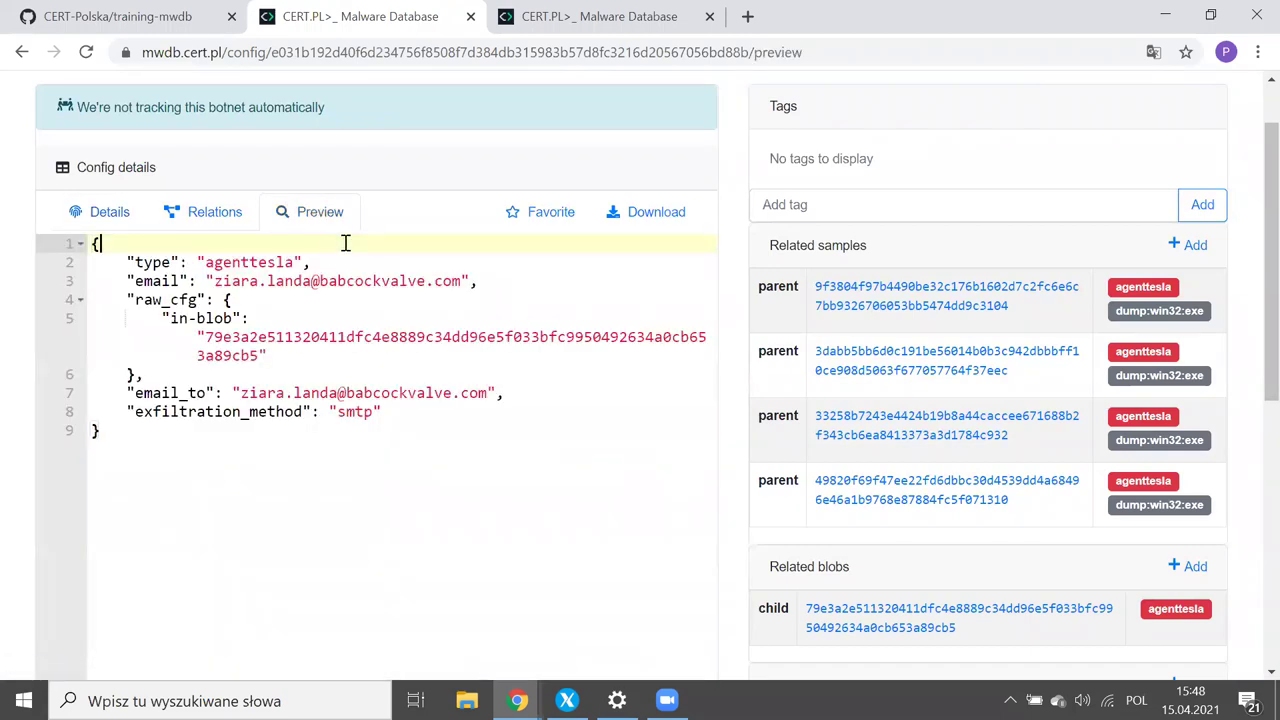
# Step: Find ".land" within the agenttesla config's JSON preview and close the find box
pyautogui.hotkey('ctrl', 'f')
pyautogui.write('.land')
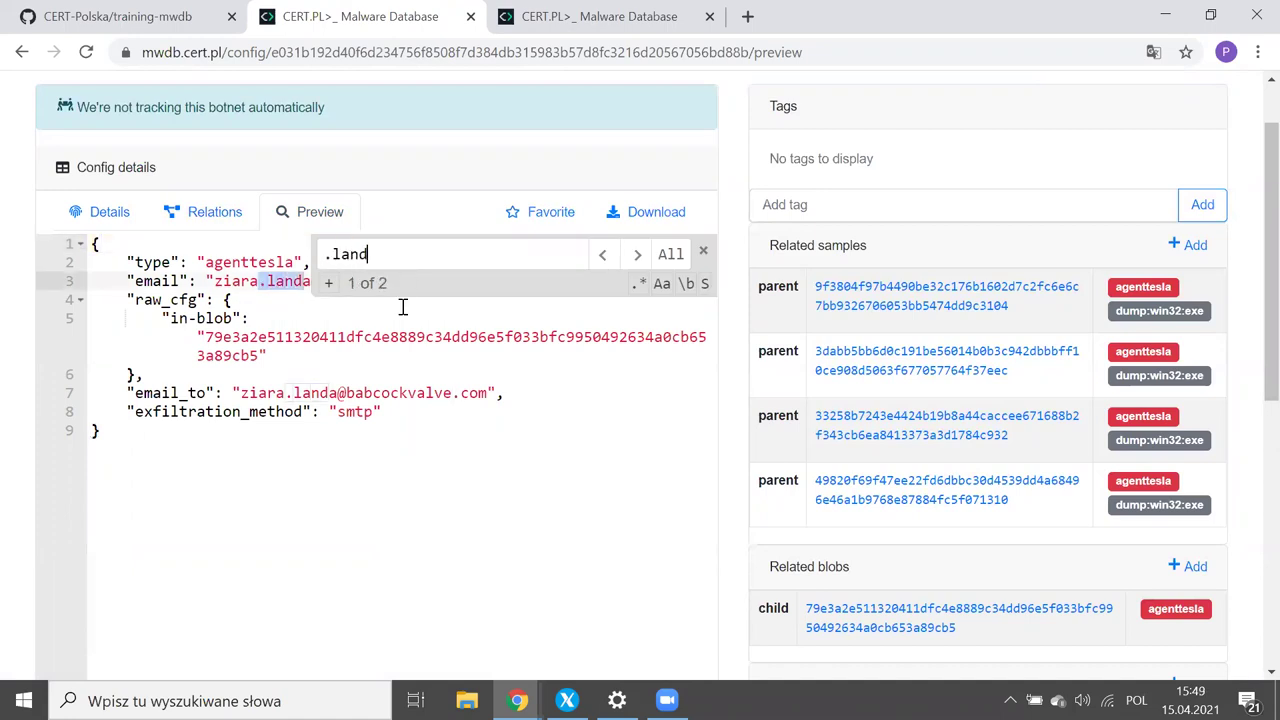
pyautogui.click(310, 371)
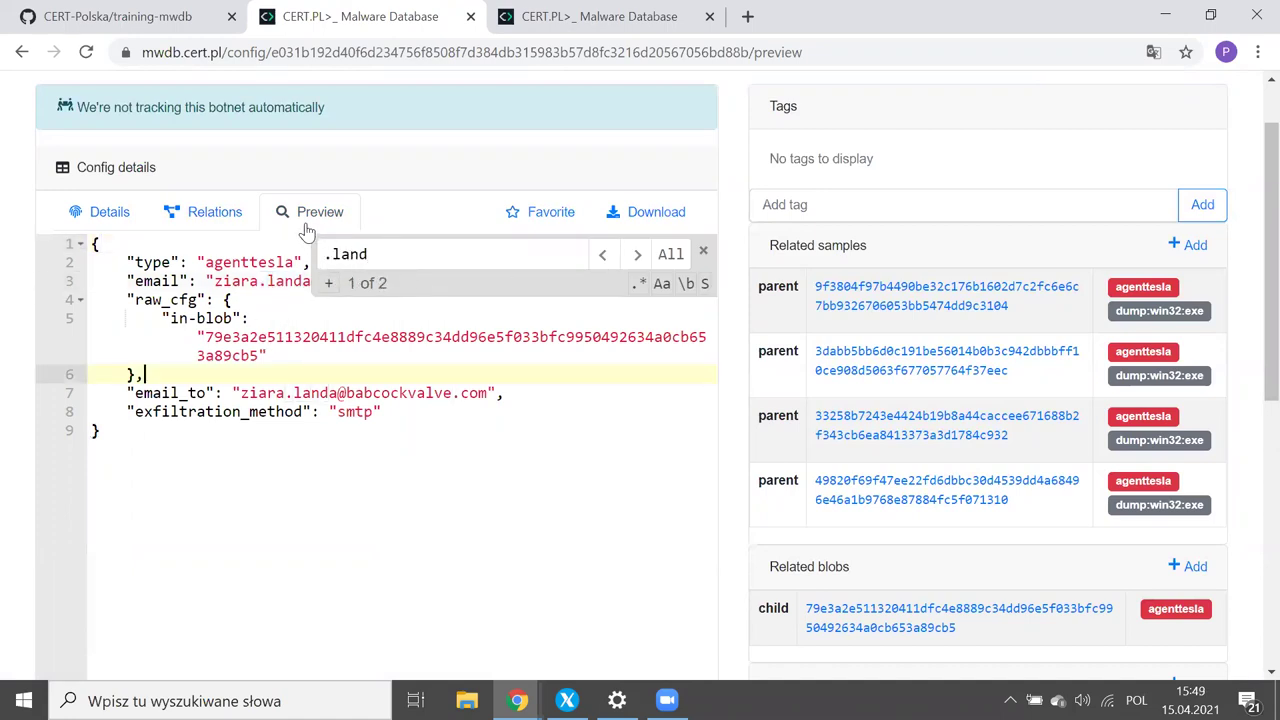
pyautogui.click(270, 262)
pyautogui.click(383, 254)
pyautogui.hotkey('shift', 'Left')
pyautogui.hotkey('shift', 'Left')
pyautogui.hotkey('shift', 'Left')
pyautogui.hotkey('shift', 'Left')
pyautogui.hotkey('shift', 'Left')
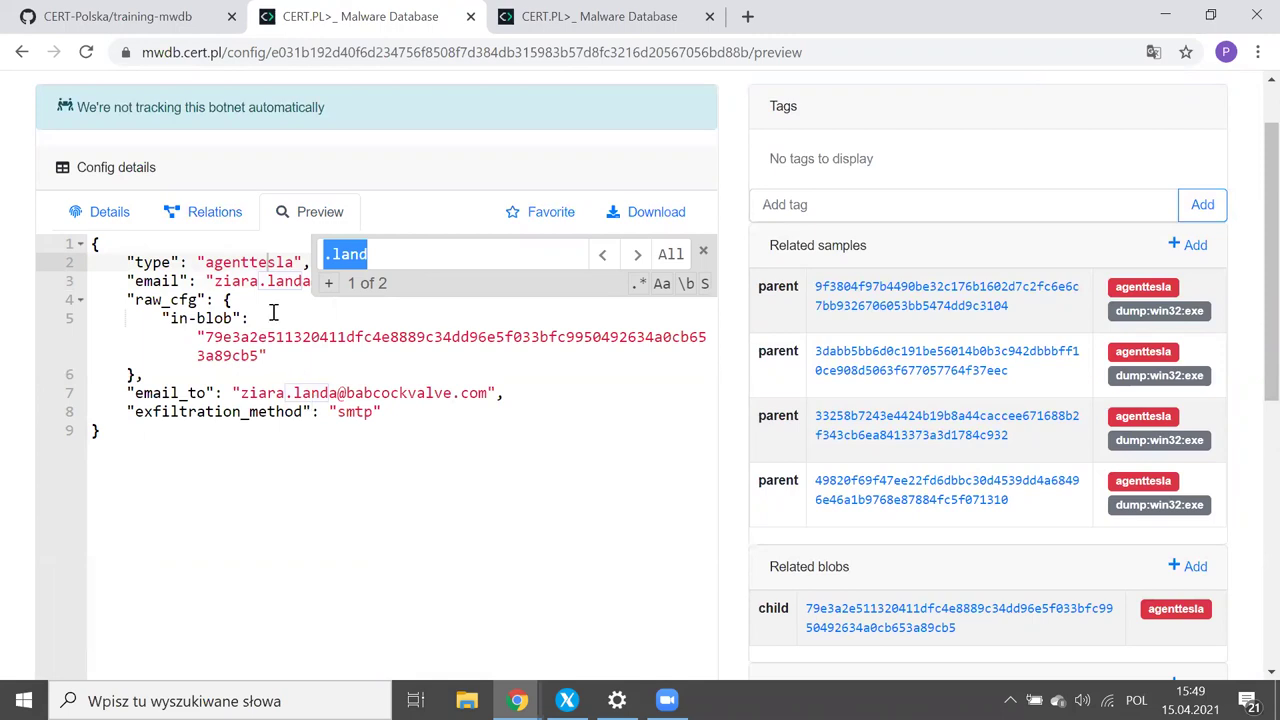
pyautogui.press('Escape')
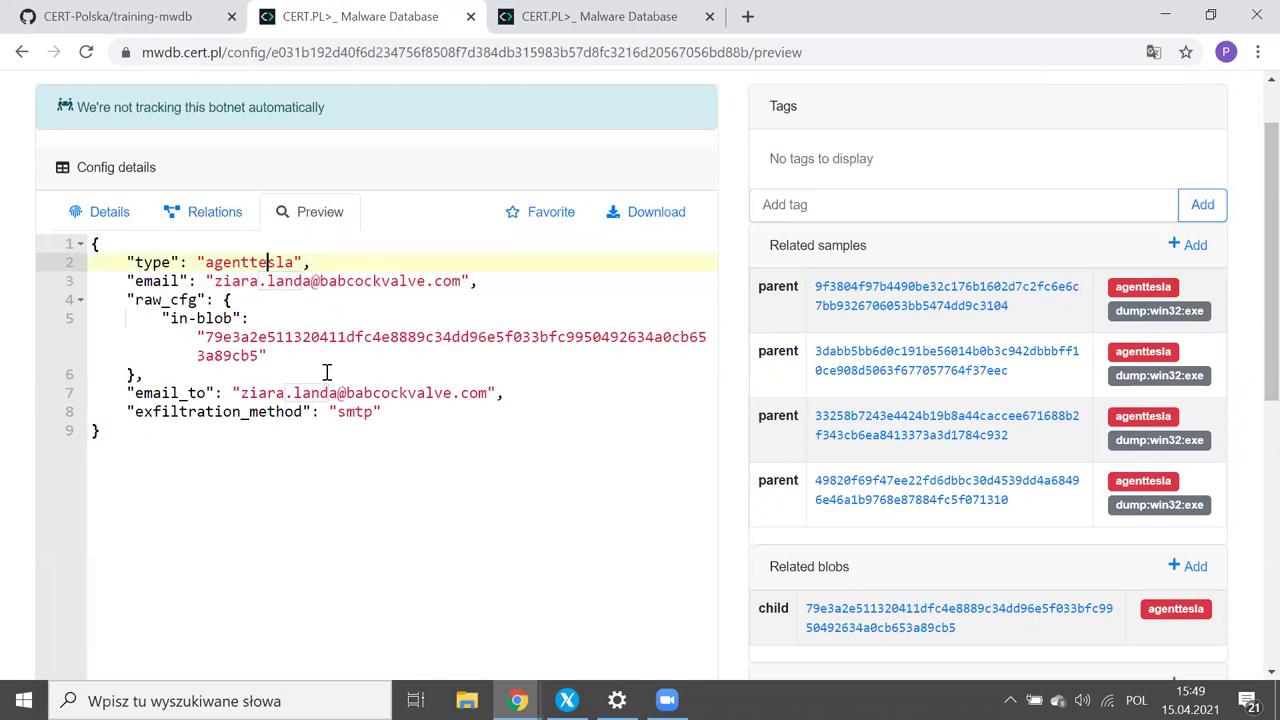
# Step: Return to the .land results and add an escaped closing quote after .land, searching configs for cfg:"*.land\"*"
pyautogui.click(22, 55)
pyautogui.click(22, 55)
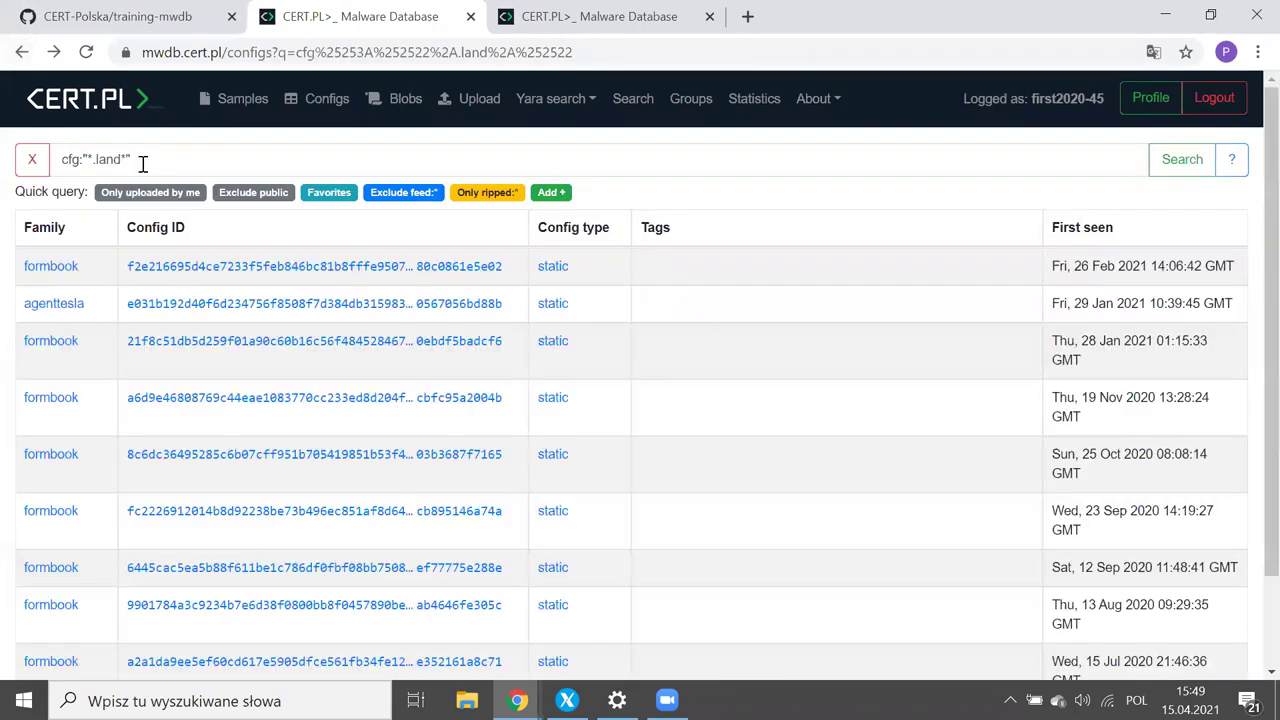
pyautogui.click(143, 163)
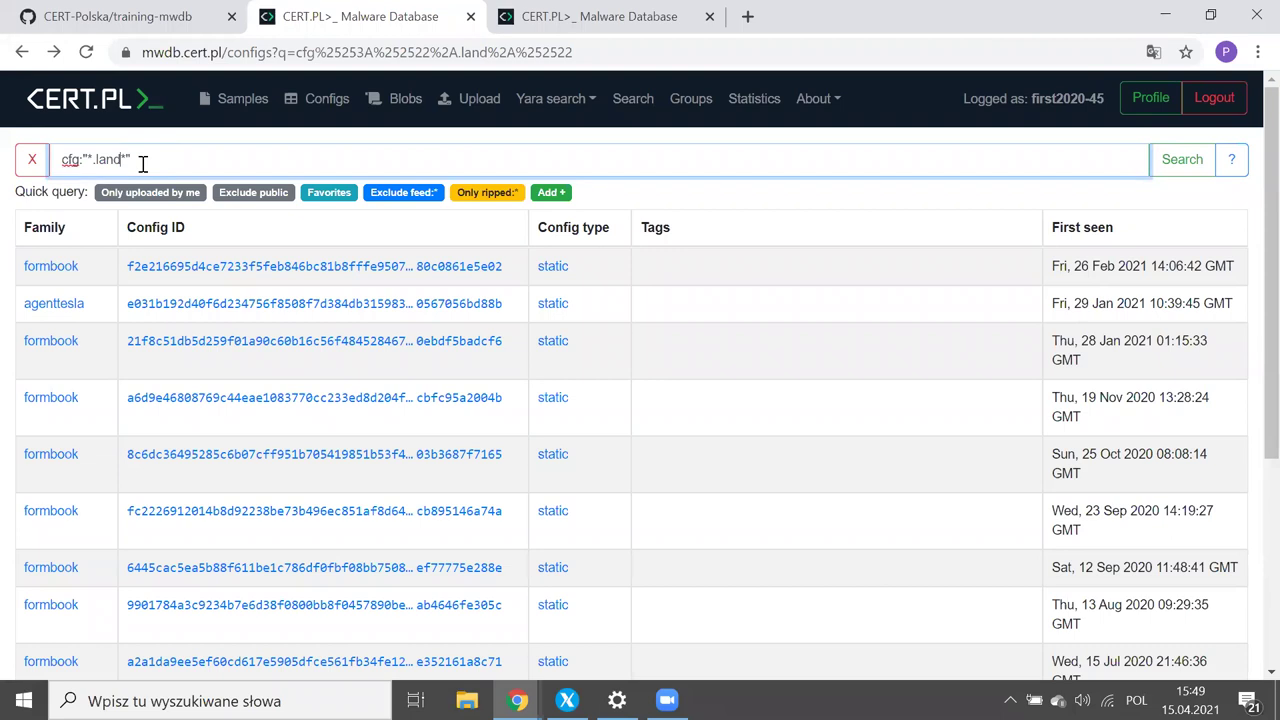
pyautogui.press('Left')
pyautogui.press('Left')
pyautogui.write('\\')
pyautogui.press('Left')
pyautogui.press('Left')
pyautogui.press('Left')
pyautogui.press('Left')
pyautogui.press('Left')
pyautogui.press('Left')
pyautogui.press('Left')
pyautogui.press('Left')
pyautogui.press('Left')
pyautogui.hotkey('shift', 'Left')
pyautogui.press('Left')
pyautogui.press('Right')
pyautogui.press('Right')
pyautogui.press('Right')
pyautogui.press('Right')
pyautogui.press('Return')
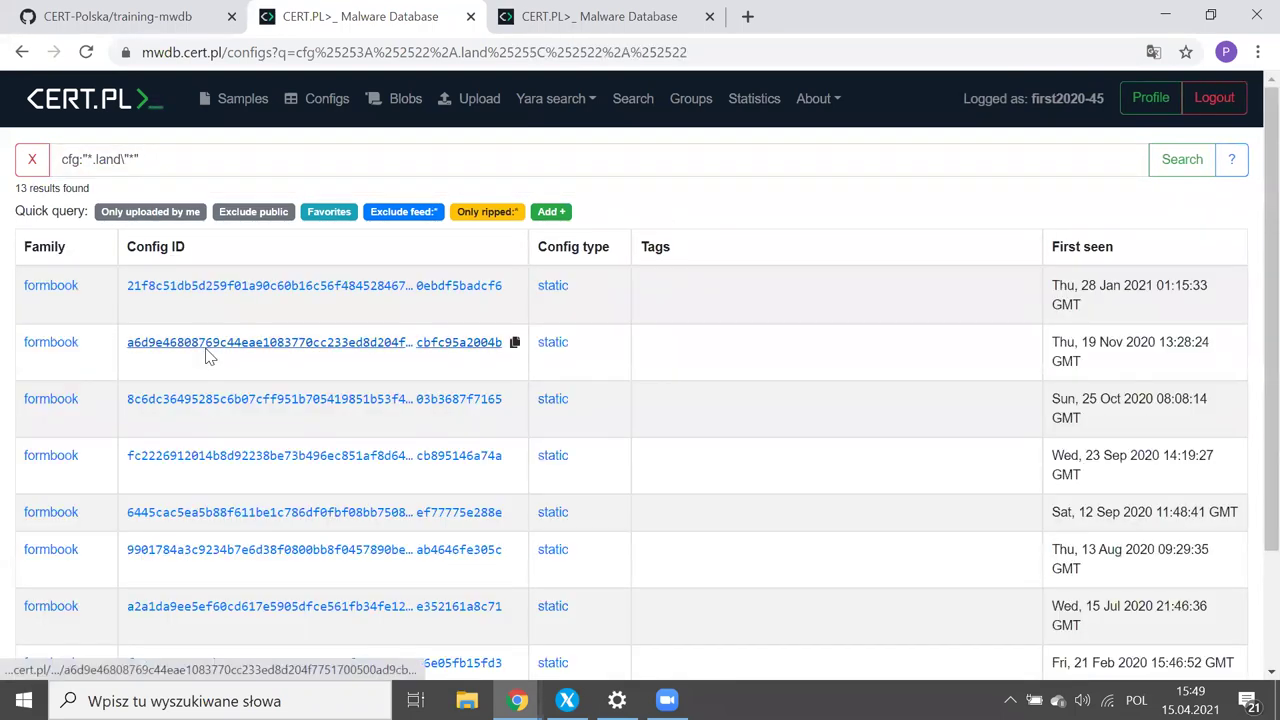
# Step: Open the gandcrab config 315ca4501cfc48e from the matching configs, expand its domains, and show its raw JSON preview
pyautogui.keyDown('ctrl'); pyautogui.scroll(-1, 206, 357); pyautogui.keyUp('ctrl')
pyautogui.scroll(-2, 206, 357)
pyautogui.keyDown('ctrl'); pyautogui.scroll(1, 206, 357); pyautogui.keyUp('ctrl')
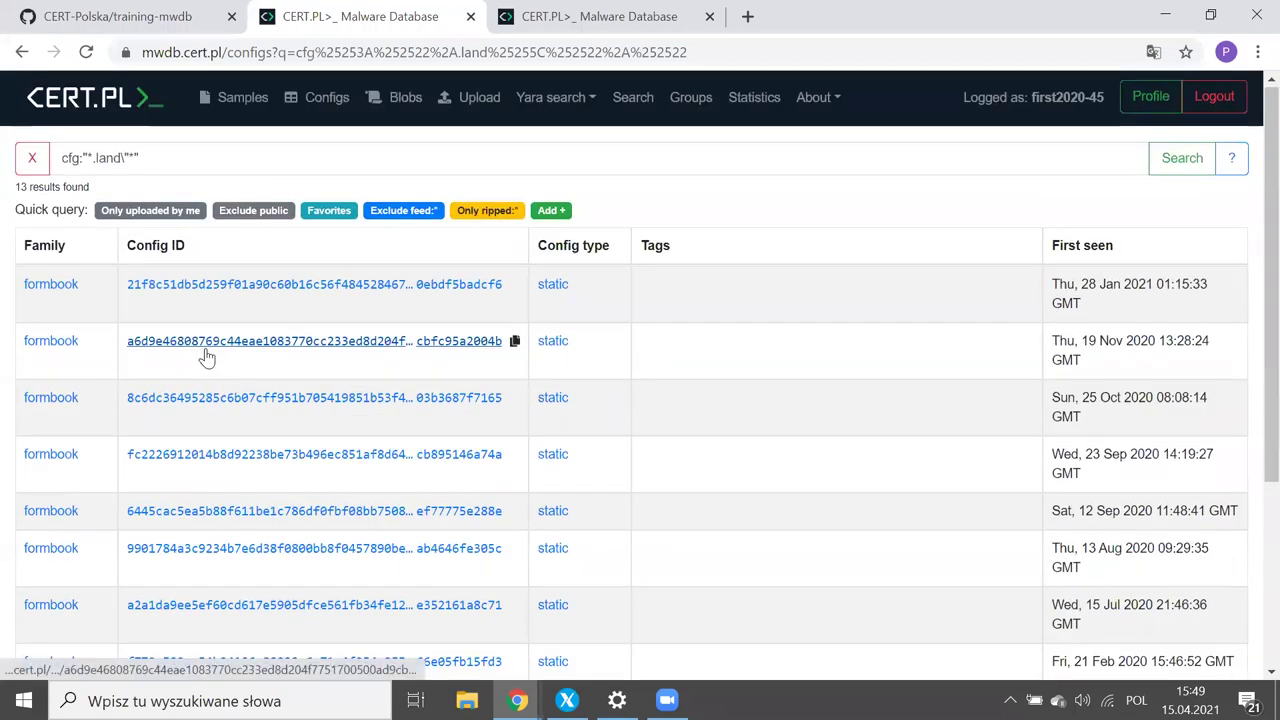
pyautogui.scroll(-3, 206, 357)
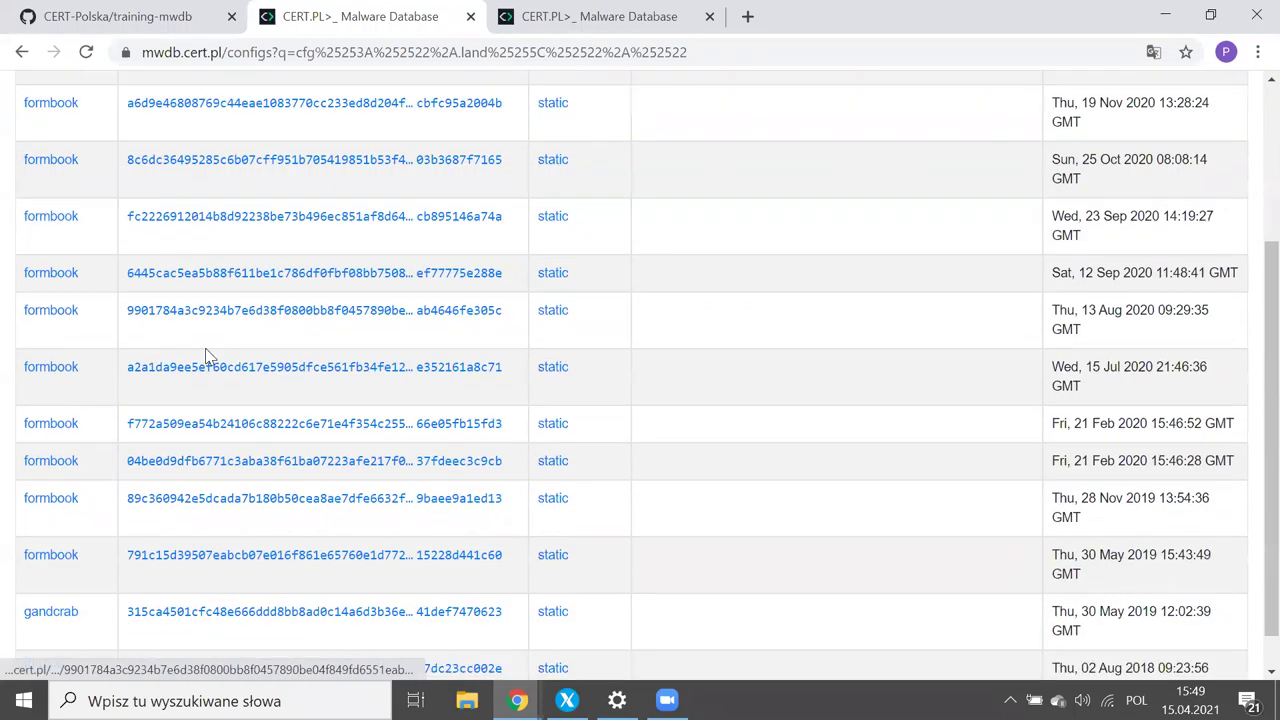
pyautogui.scroll(-1, 206, 357)
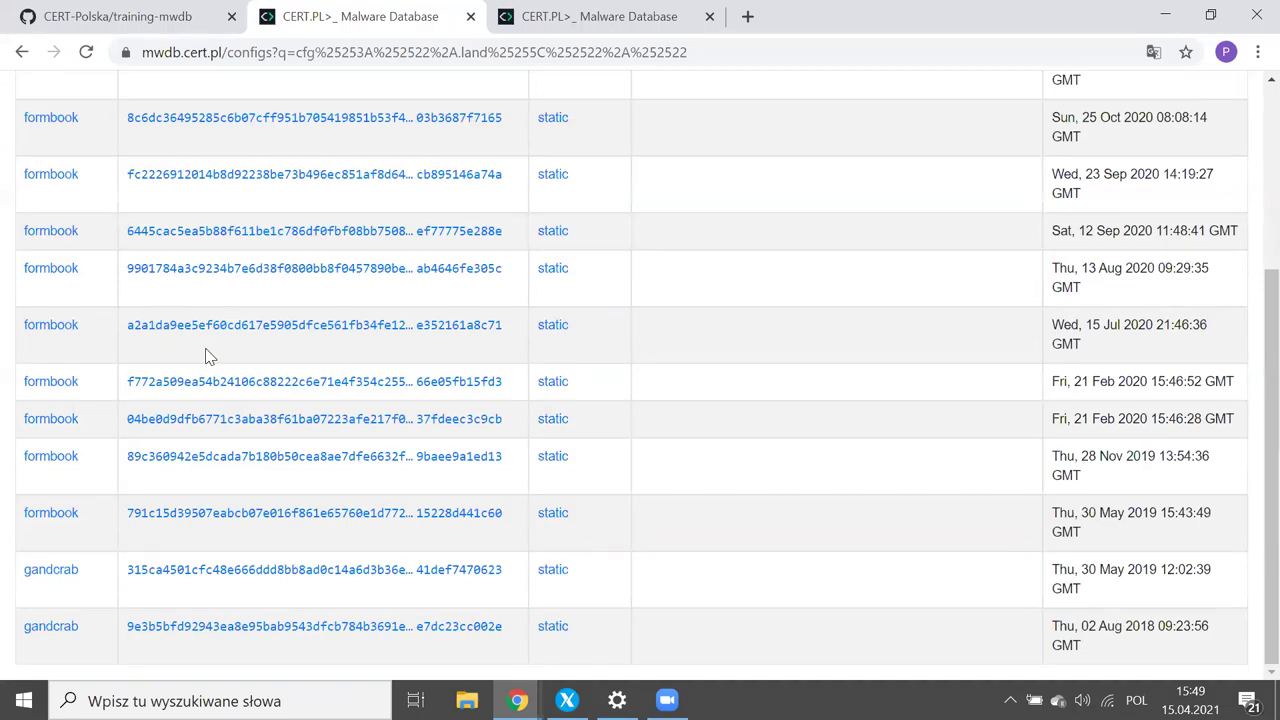
pyautogui.click(192, 570)
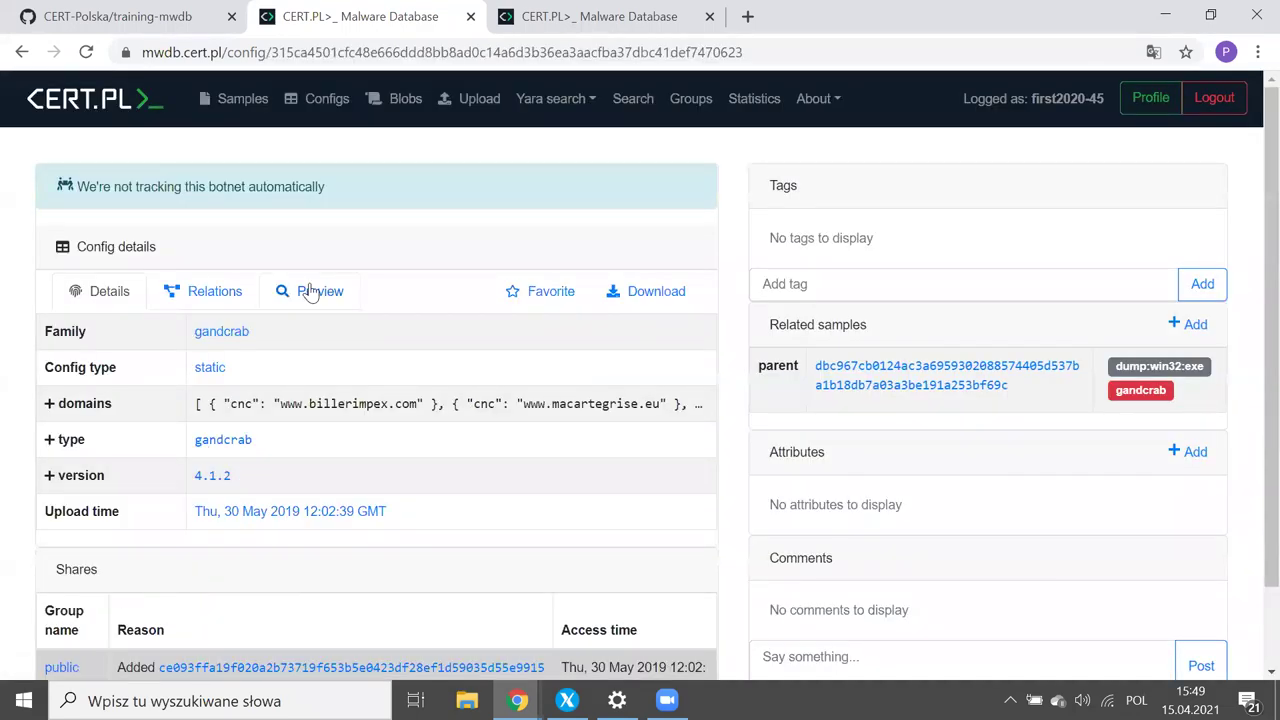
pyautogui.click(112, 401)
pyautogui.scroll(-1, 329, 214)
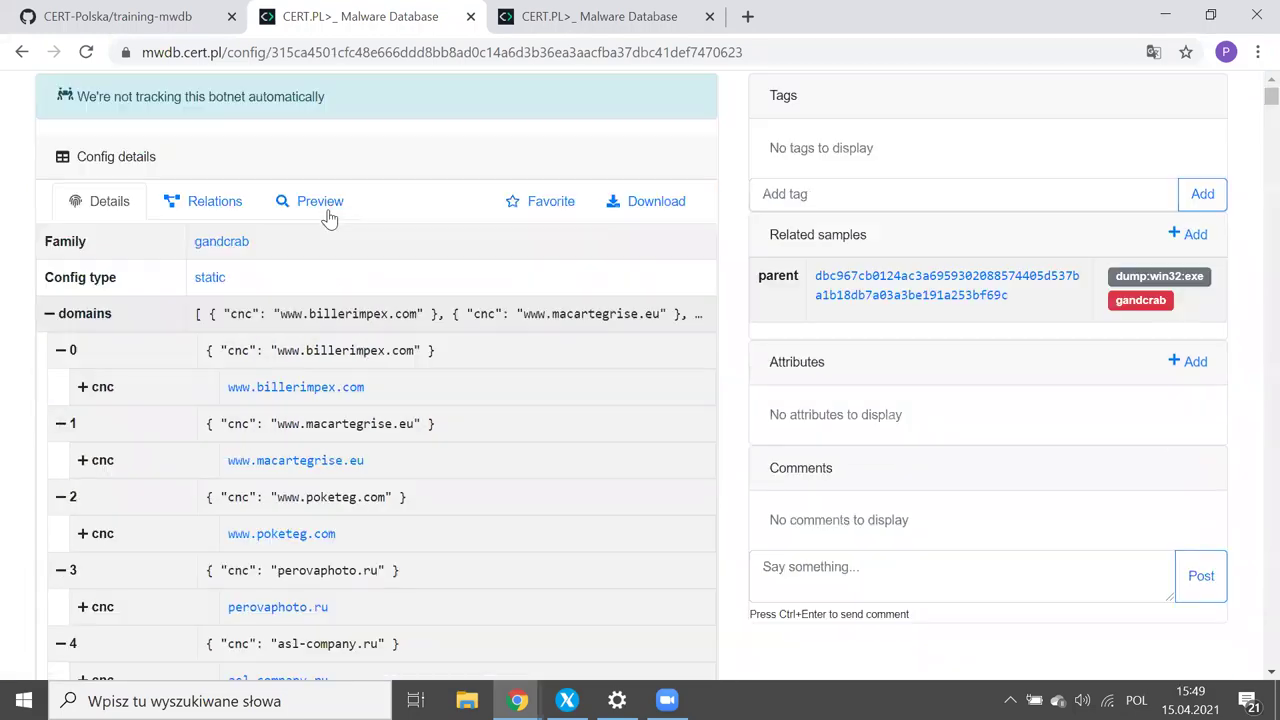
pyautogui.click(329, 214)
# Step: Find ".land" in the gandcrab config's JSON preview and highlight the full vinhomescangio.viethomes.land domain
pyautogui.click(388, 290)
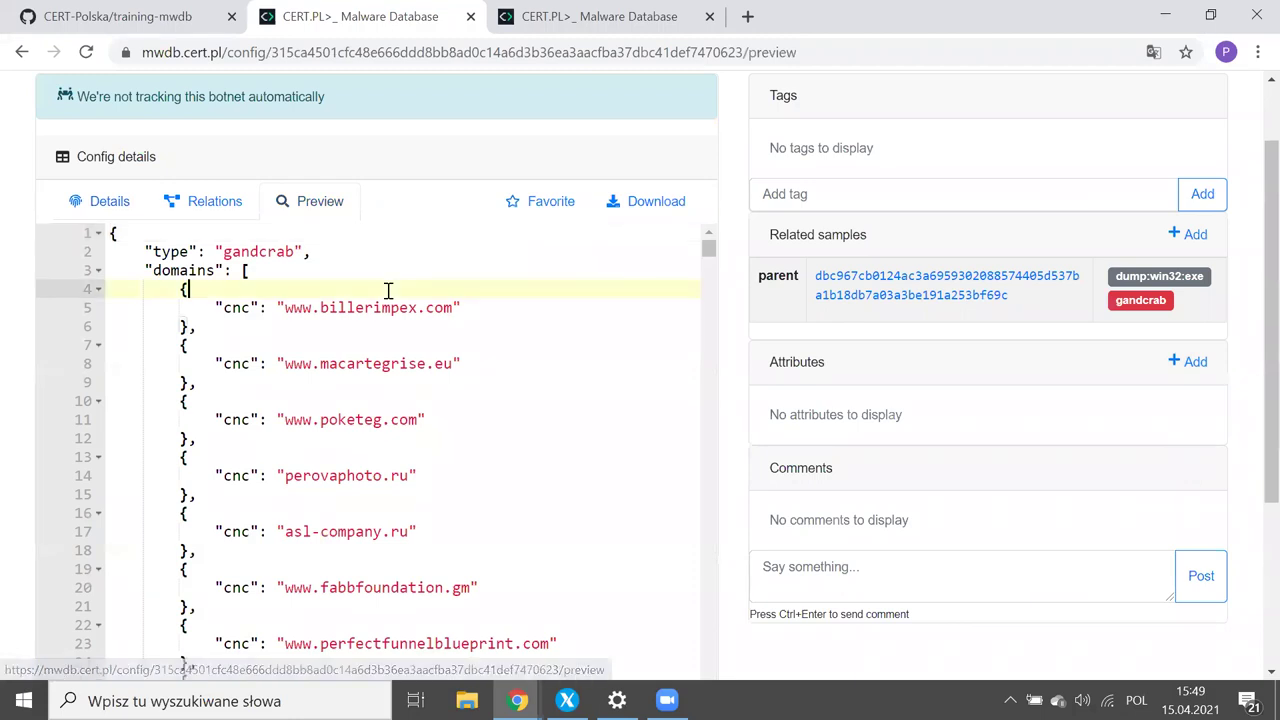
pyautogui.hotkey('ctrl', 'f')
pyautogui.write('.land')
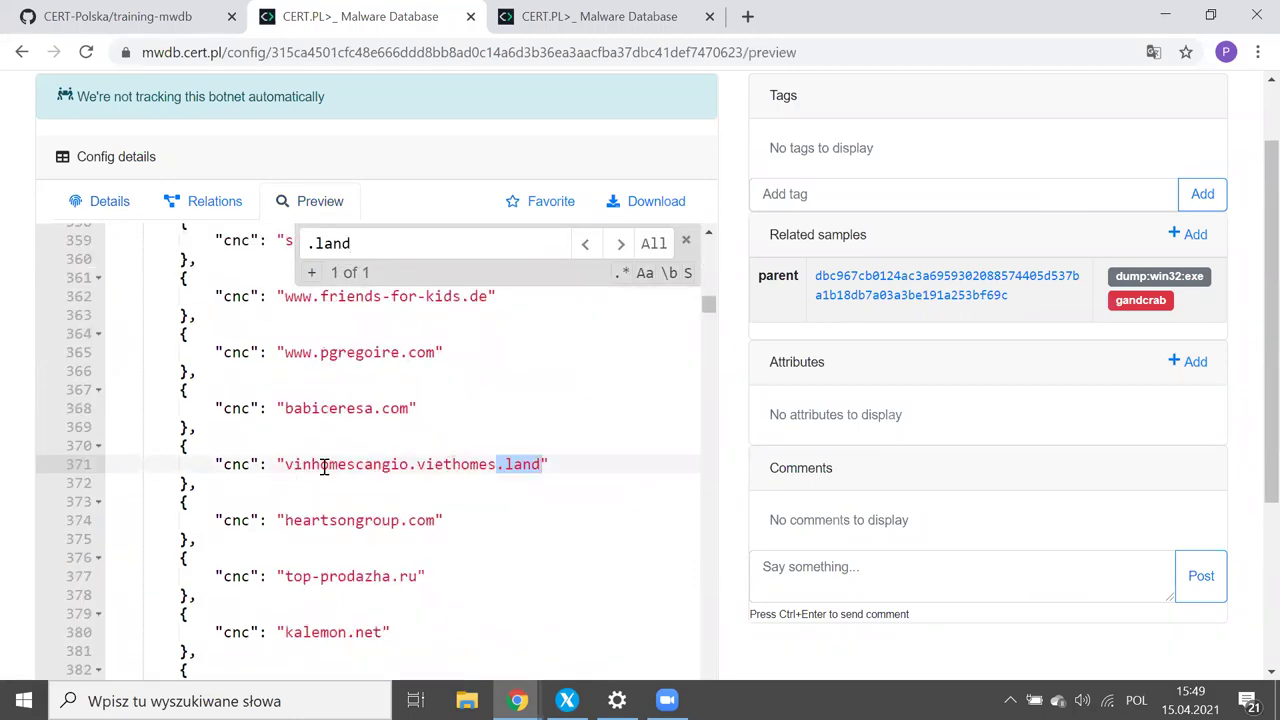
pyautogui.click(543, 465)
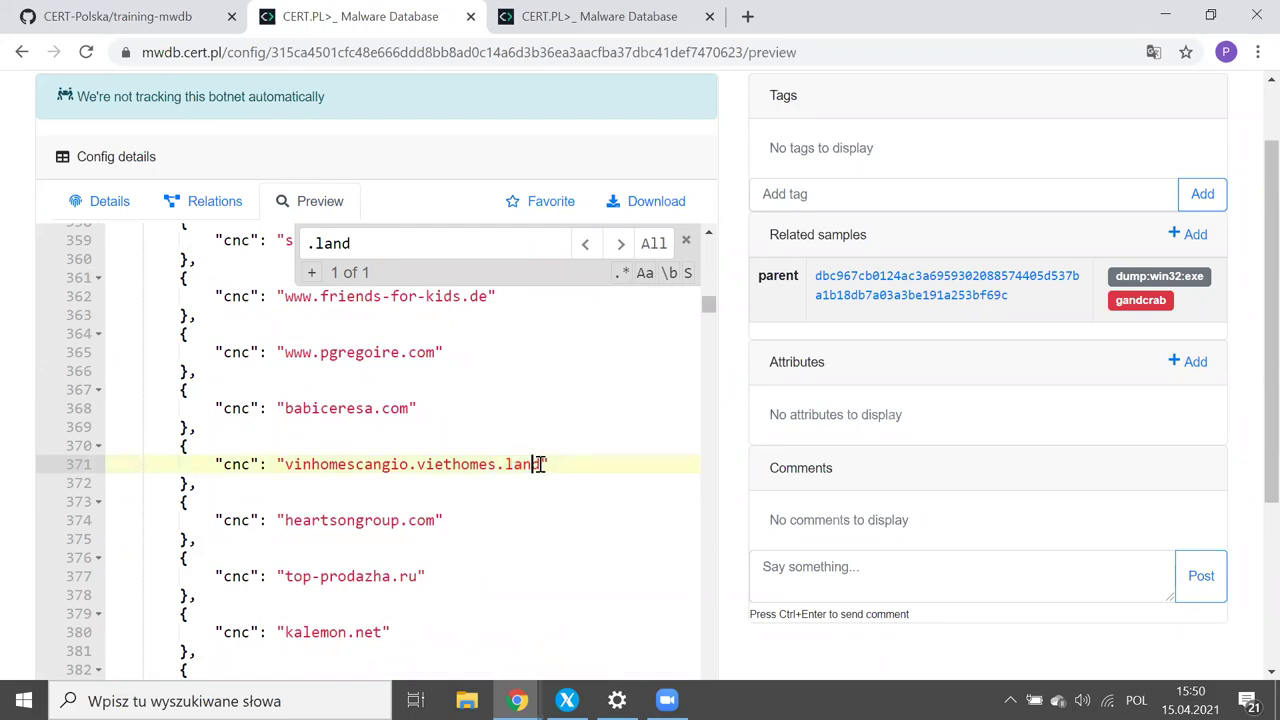
pyautogui.hotkey('shift', 'Home')
pyautogui.hotkey('shift', 'Right')
pyautogui.hotkey('shift', 'Right')
pyautogui.hotkey('shift', 'Right')
pyautogui.hotkey('shift', 'Right')
pyautogui.hotkey('shift', 'Right')
pyautogui.hotkey('shift', 'Right')
pyautogui.hotkey('shift', 'Right')
pyautogui.hotkey('shift', 'Right')
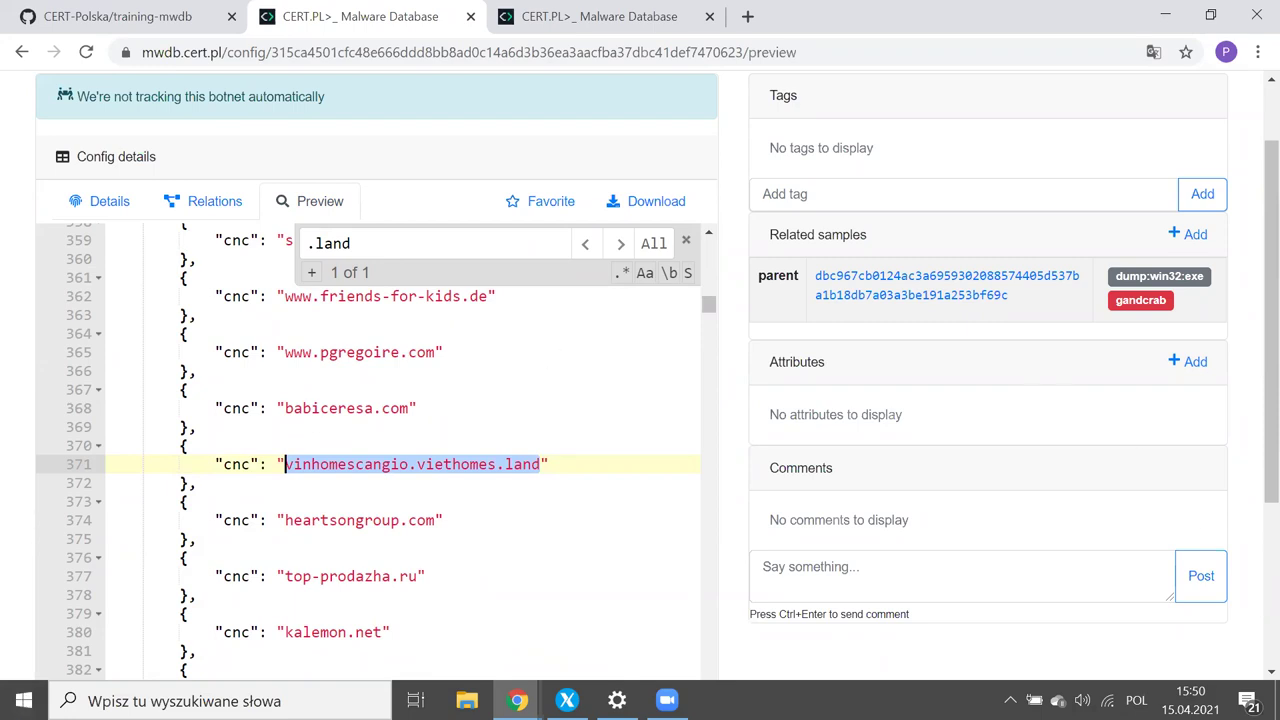
# Step: Return to the config results, replace the .land query, and search configs for cfg:*google.com*
pyautogui.click(21, 53)
pyautogui.click(9, 60)
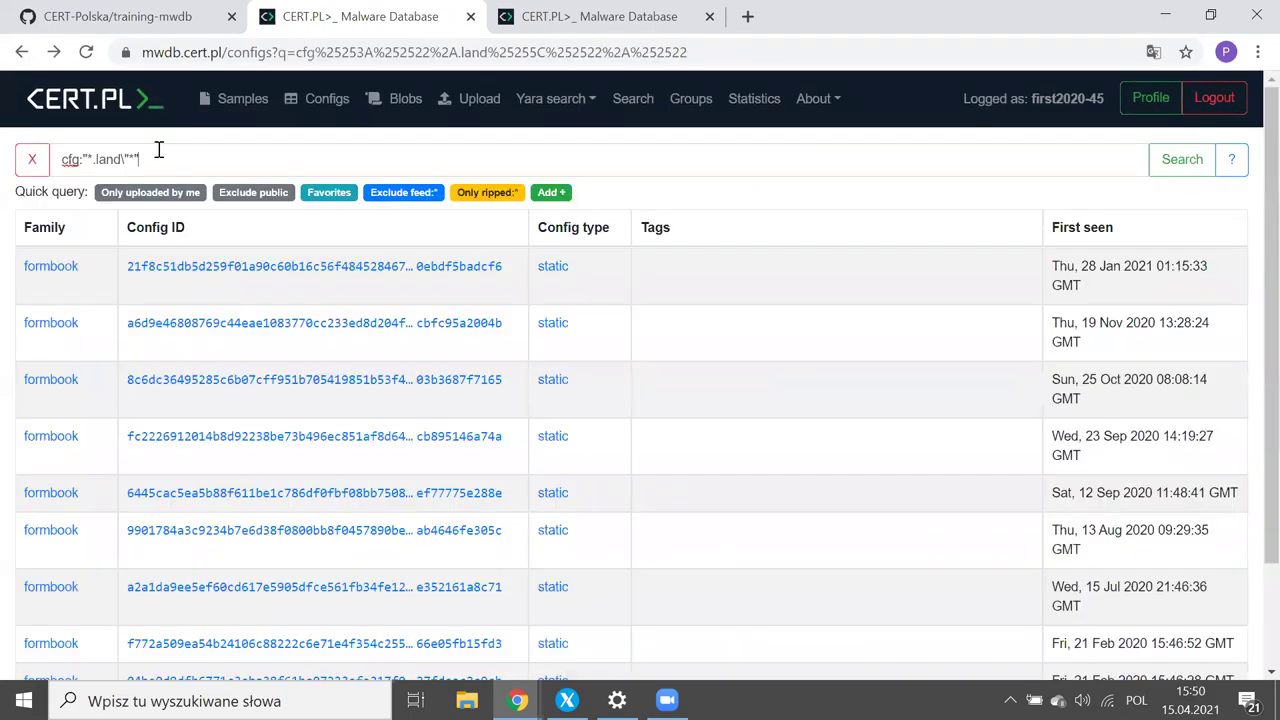
pyautogui.click(158, 149)
pyautogui.press('Left')
pyautogui.press('Left')
pyautogui.hotkey('shift', 'Left')
pyautogui.hotkey('shift', 'Left')
pyautogui.hotkey('shift', 'Left')
pyautogui.hotkey('shift', 'Left')
pyautogui.hotkey('shift', 'Left')
pyautogui.hotkey('shift', 'Left')
pyautogui.hotkey('shift', 'Left')
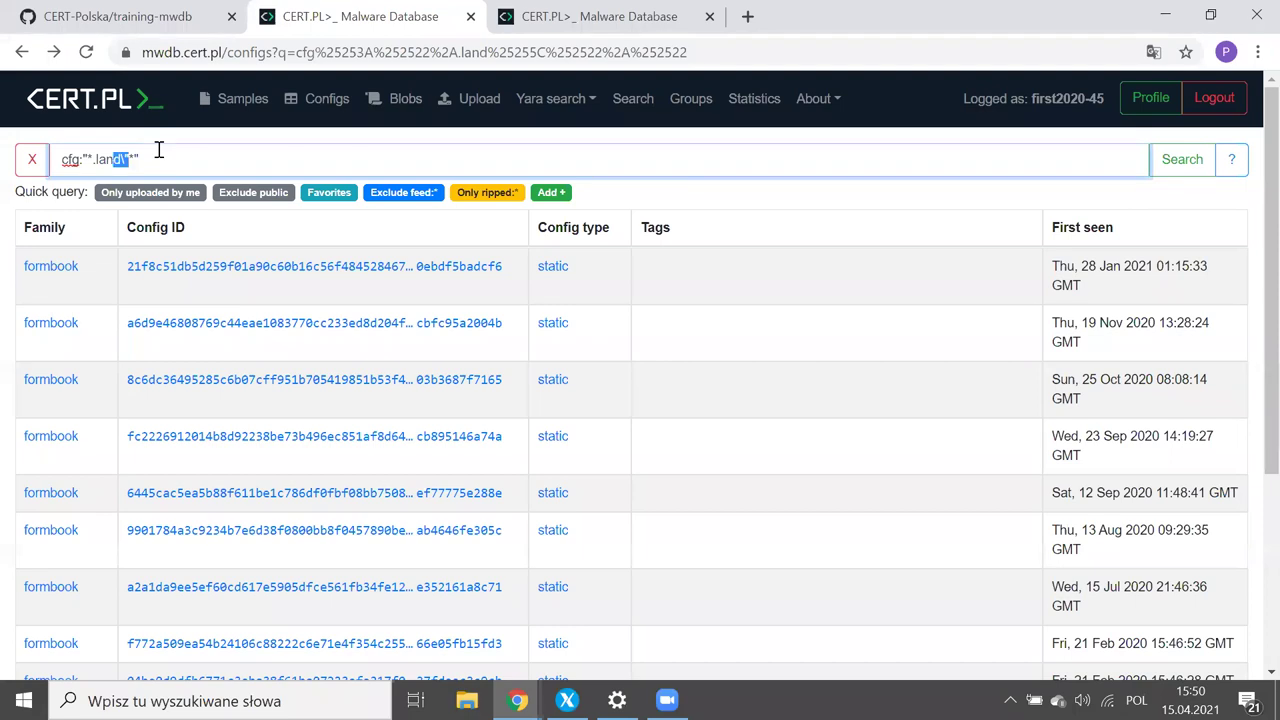
pyautogui.press('BackSpace')
pyautogui.press('BackSpace')
pyautogui.press('BackSpace')
pyautogui.write('google.com')
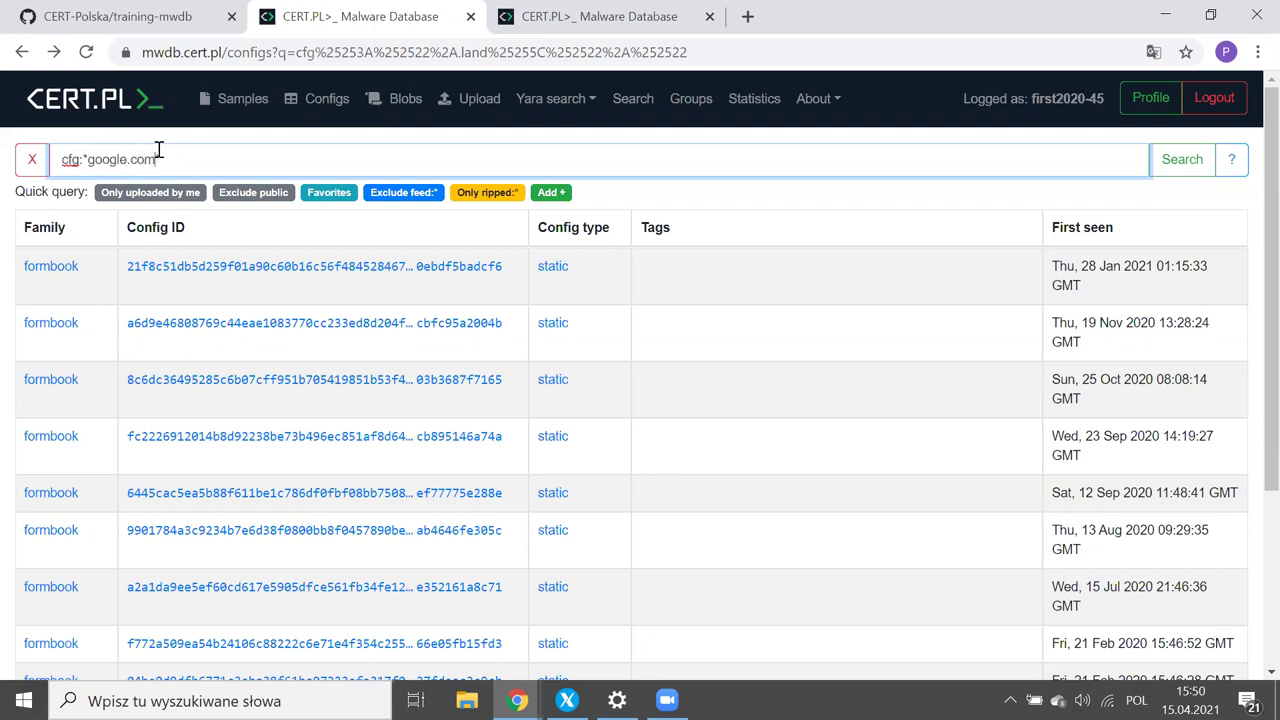
pyautogui.press('Return')
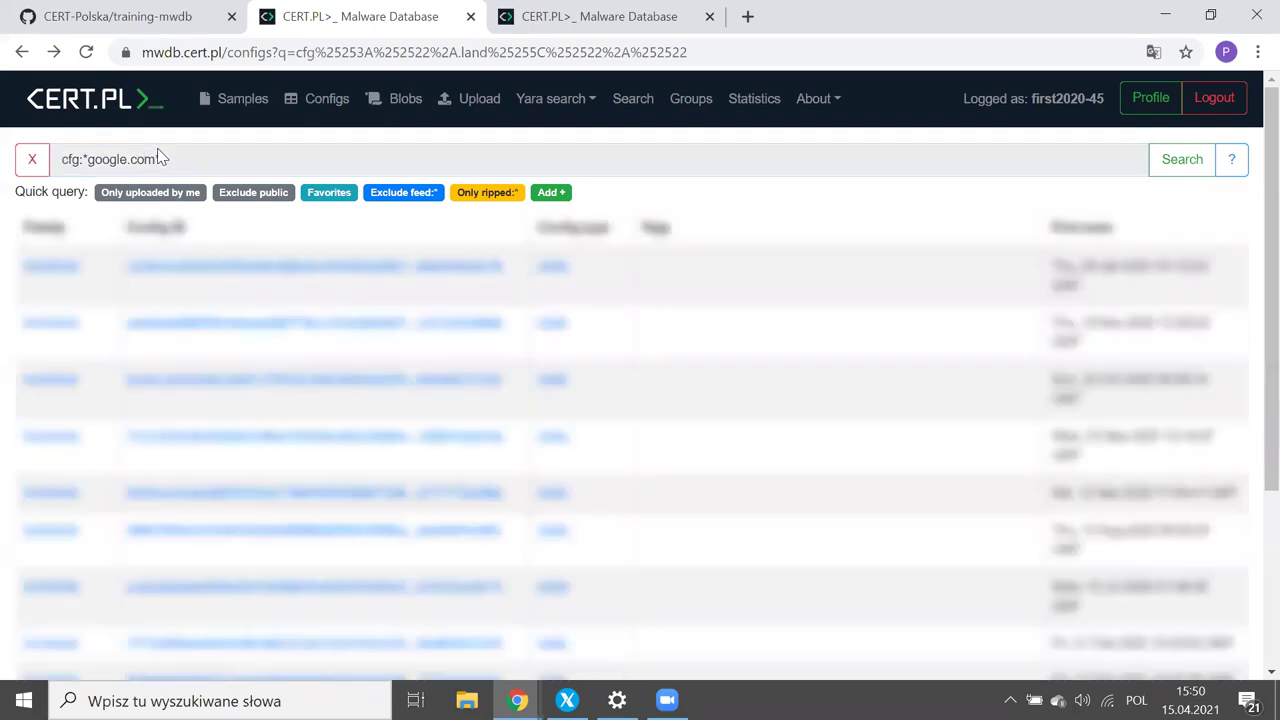
pyautogui.scroll(-1, 500, 405)
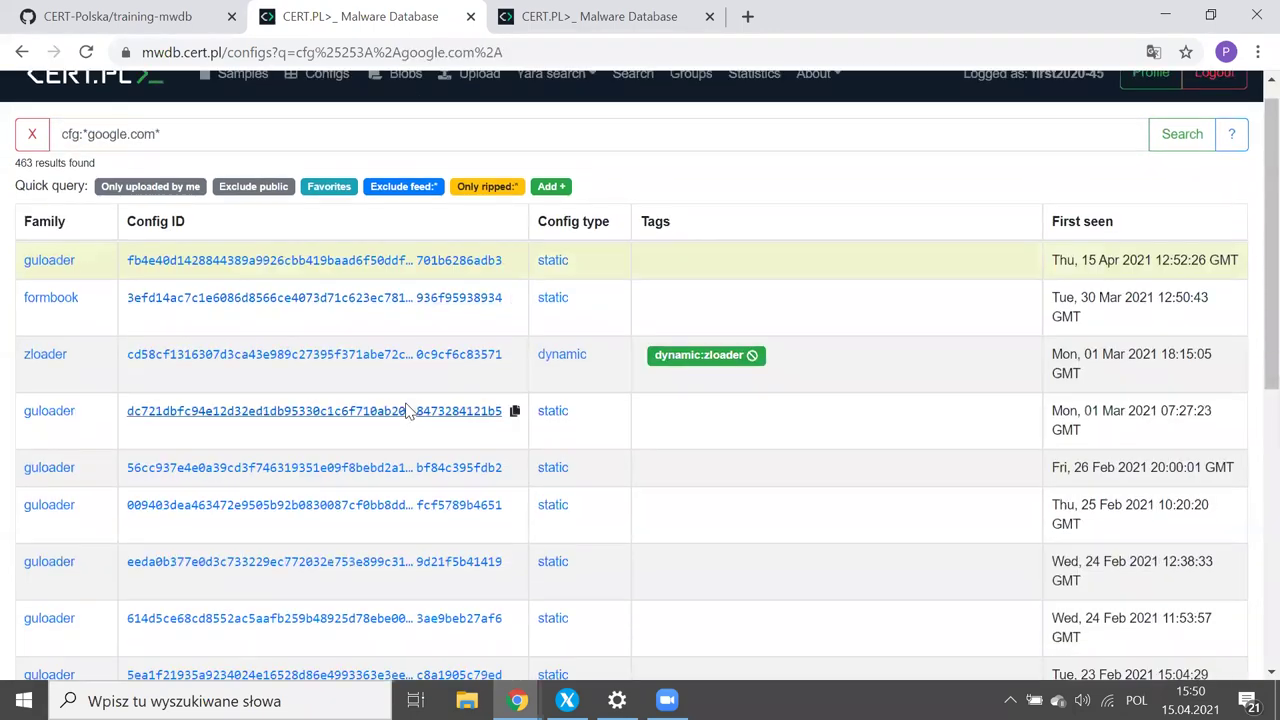
pyautogui.scroll(1, 333, 327)
pyautogui.click(284, 248)
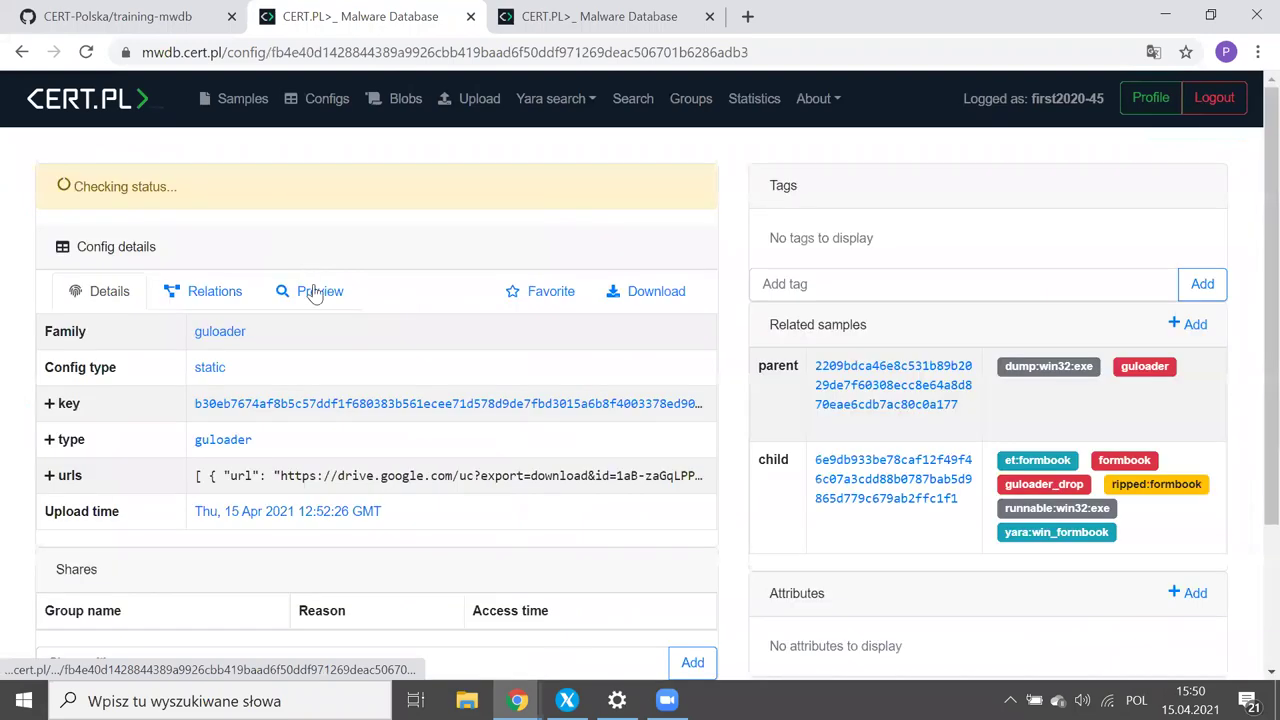
pyautogui.click(316, 298)
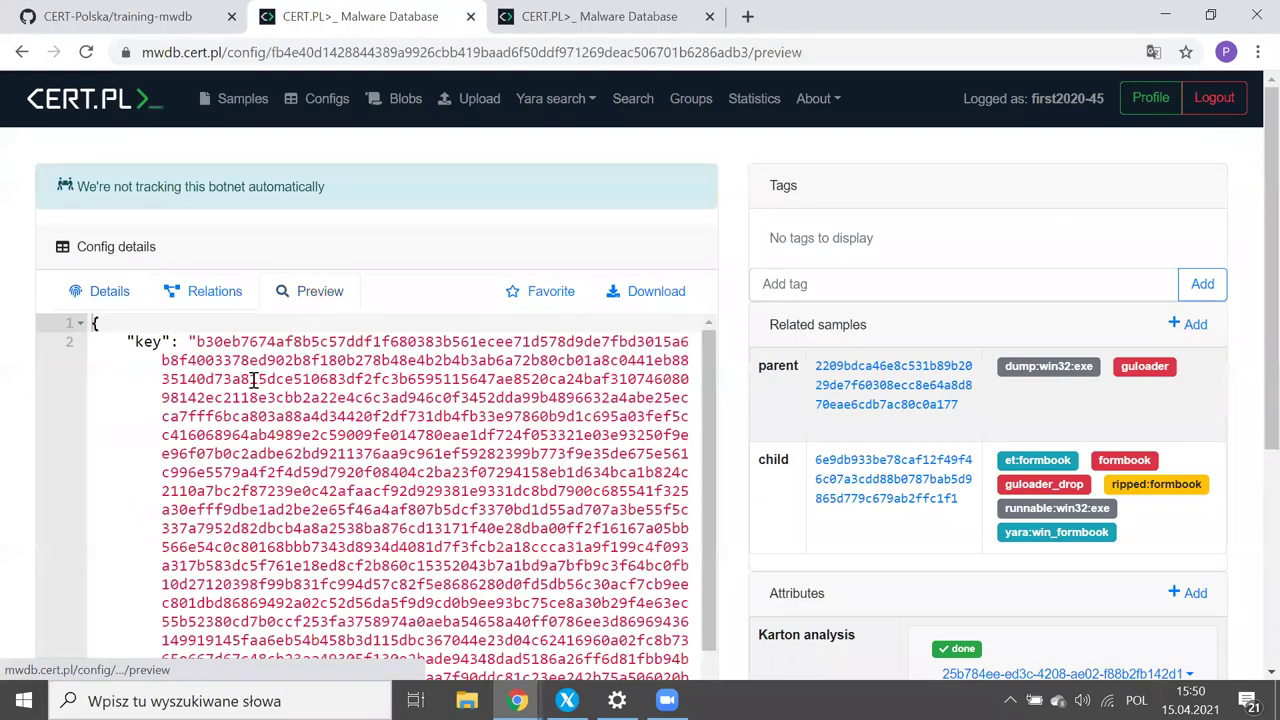
# Step: Find "google.com" in the guloader config's JSON preview and highlight the drive.google.com host in its URL
pyautogui.click(252, 380)
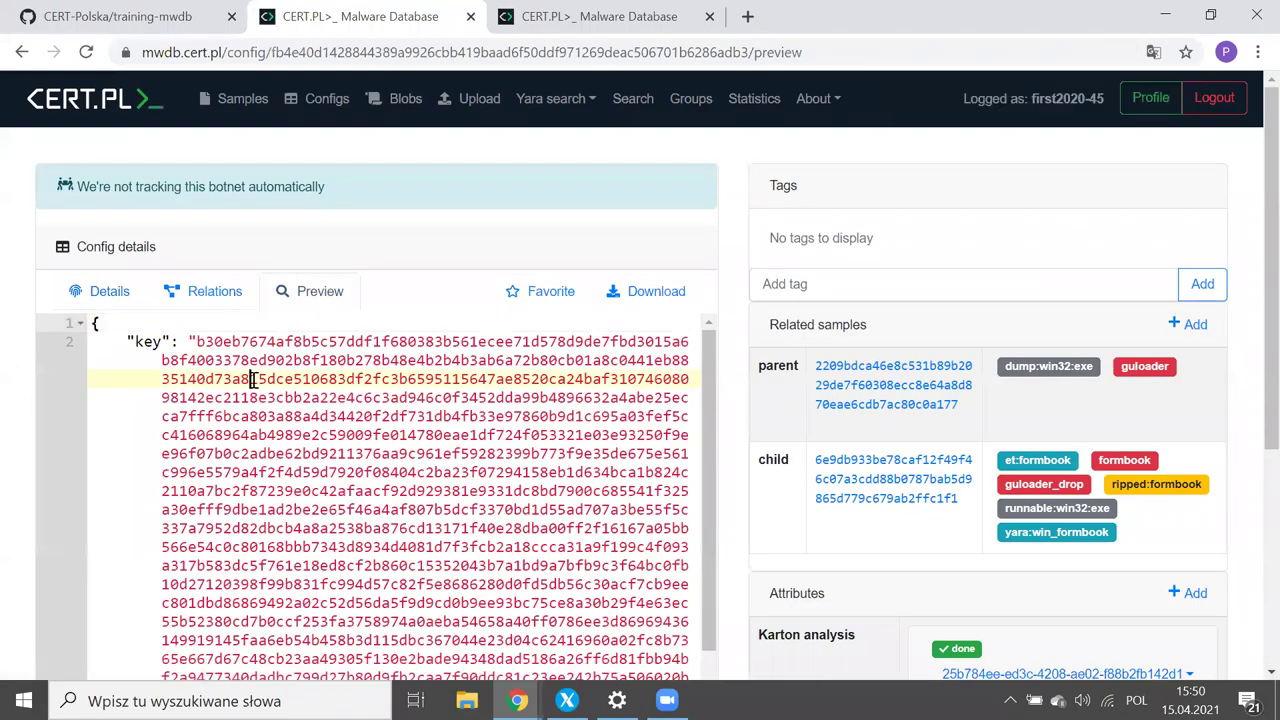
pyautogui.hotkey('ctrl', 'f')
pyautogui.write('google.com')
pyautogui.scroll(-3, 511, 451)
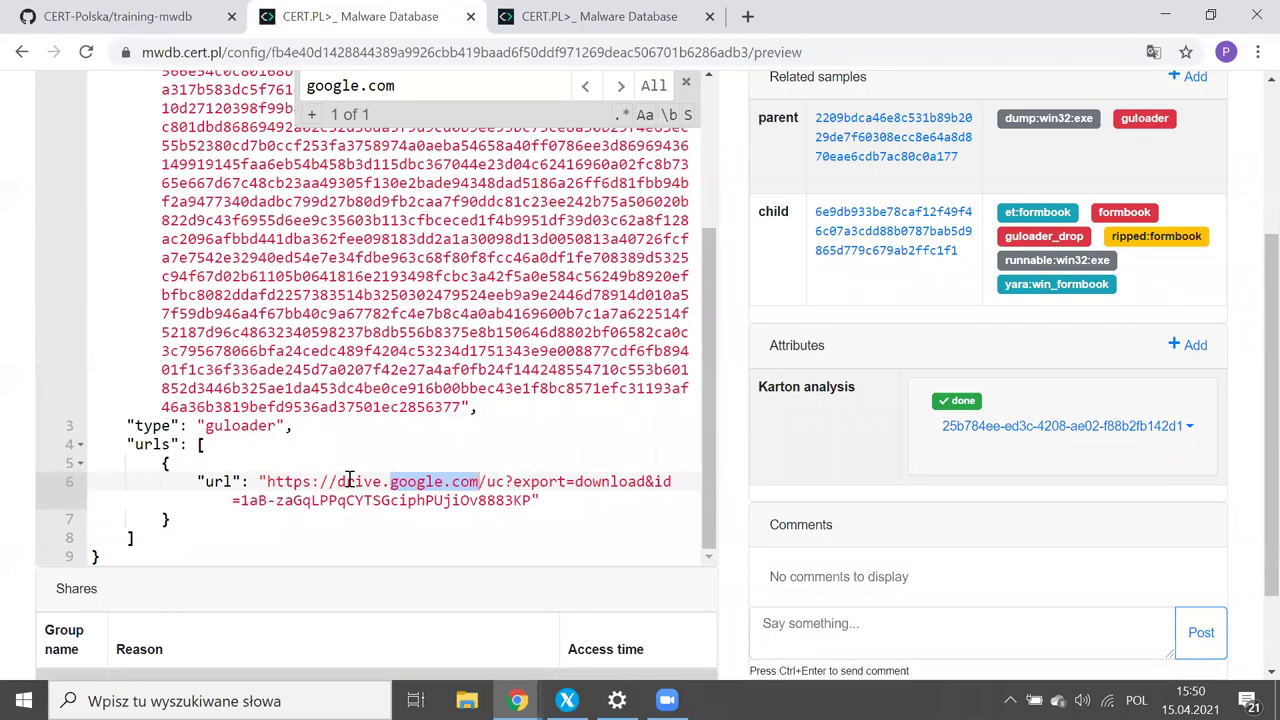
pyautogui.moveTo(338, 481); pyautogui.dragTo(480, 481)
pyautogui.click(480, 481)
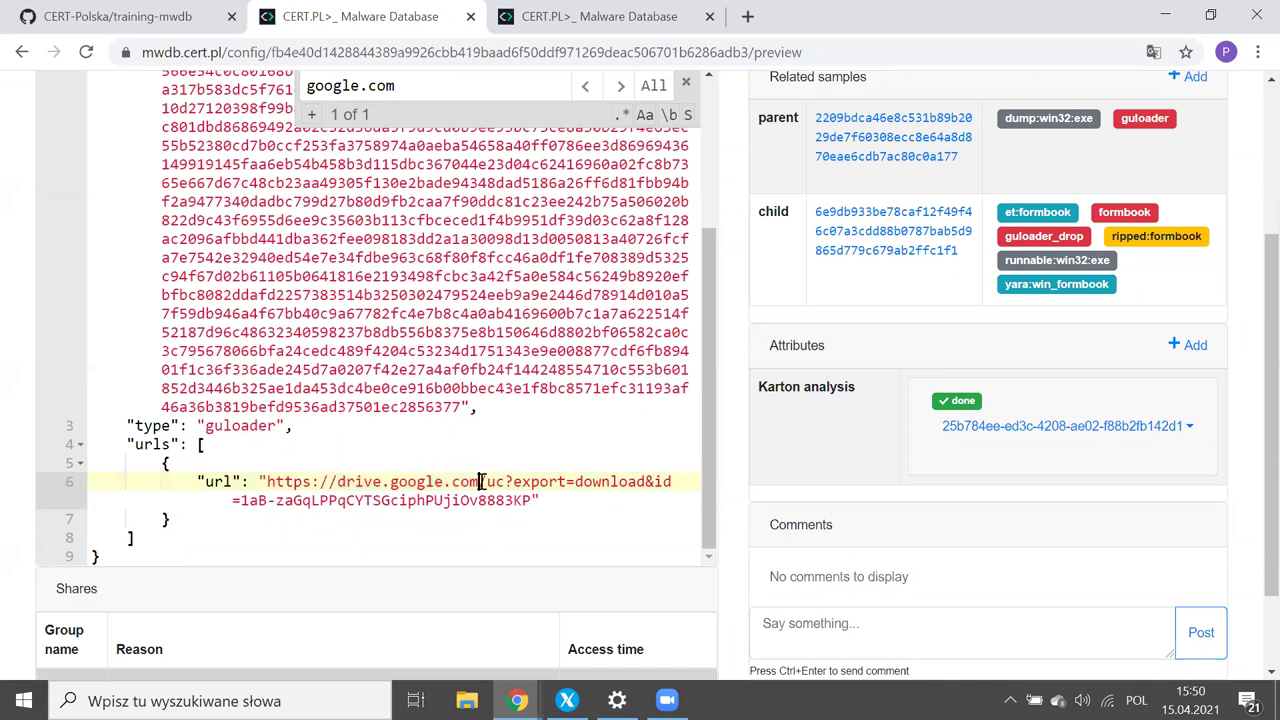
# Step: Return to the cfg:*google.com* results and switch to the presentation slide for Exercise #3
pyautogui.click(19, 56)
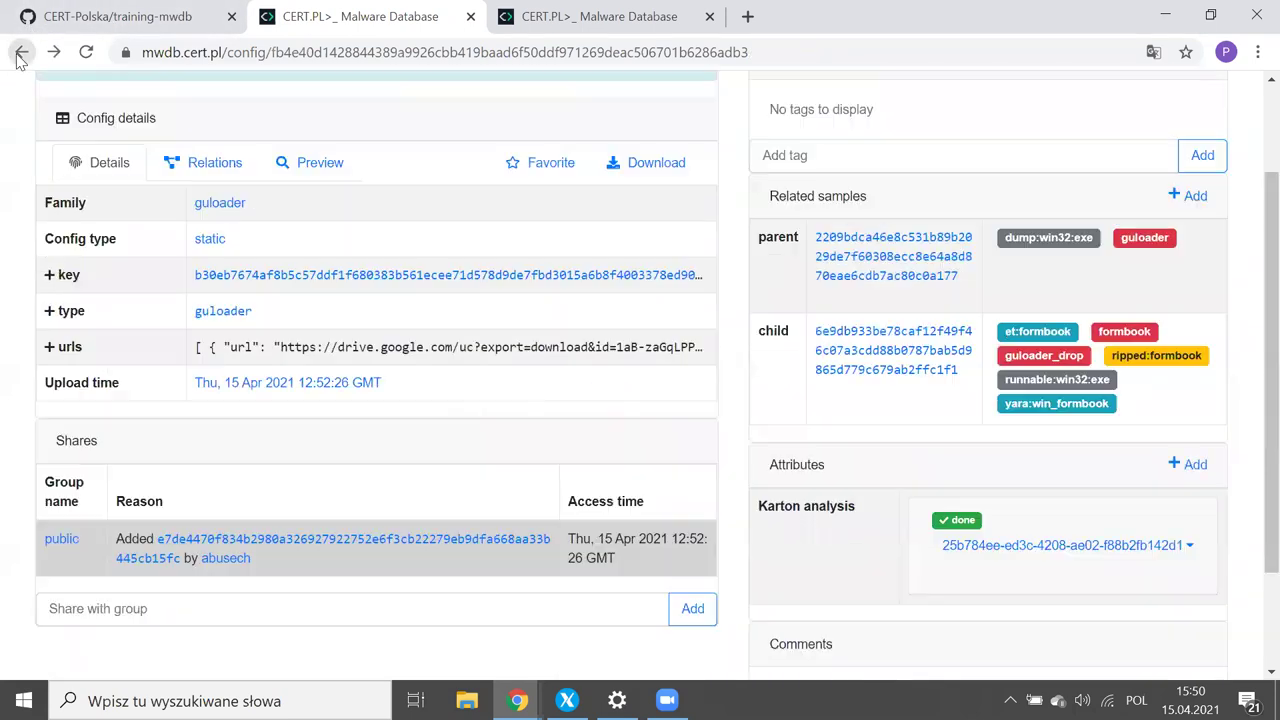
pyautogui.click(19, 56)
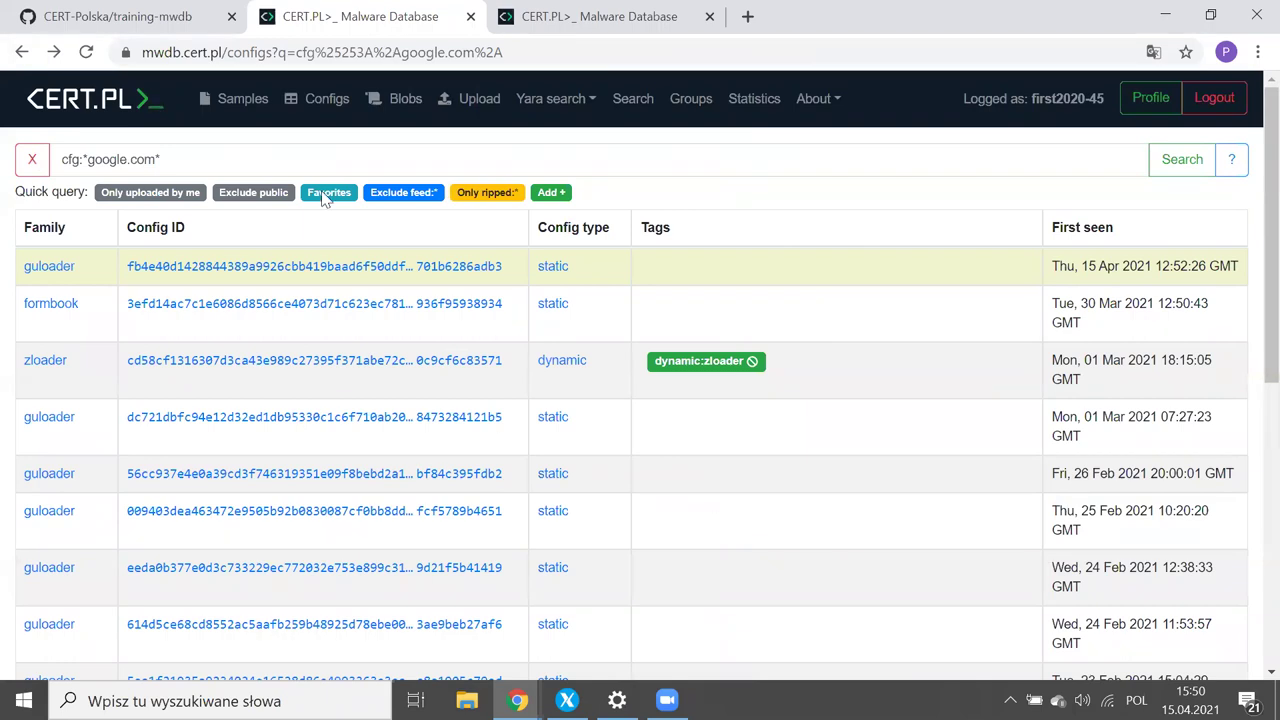
pyautogui.moveTo(518, 700)
pyautogui.hotkey('alt', 'Tab')
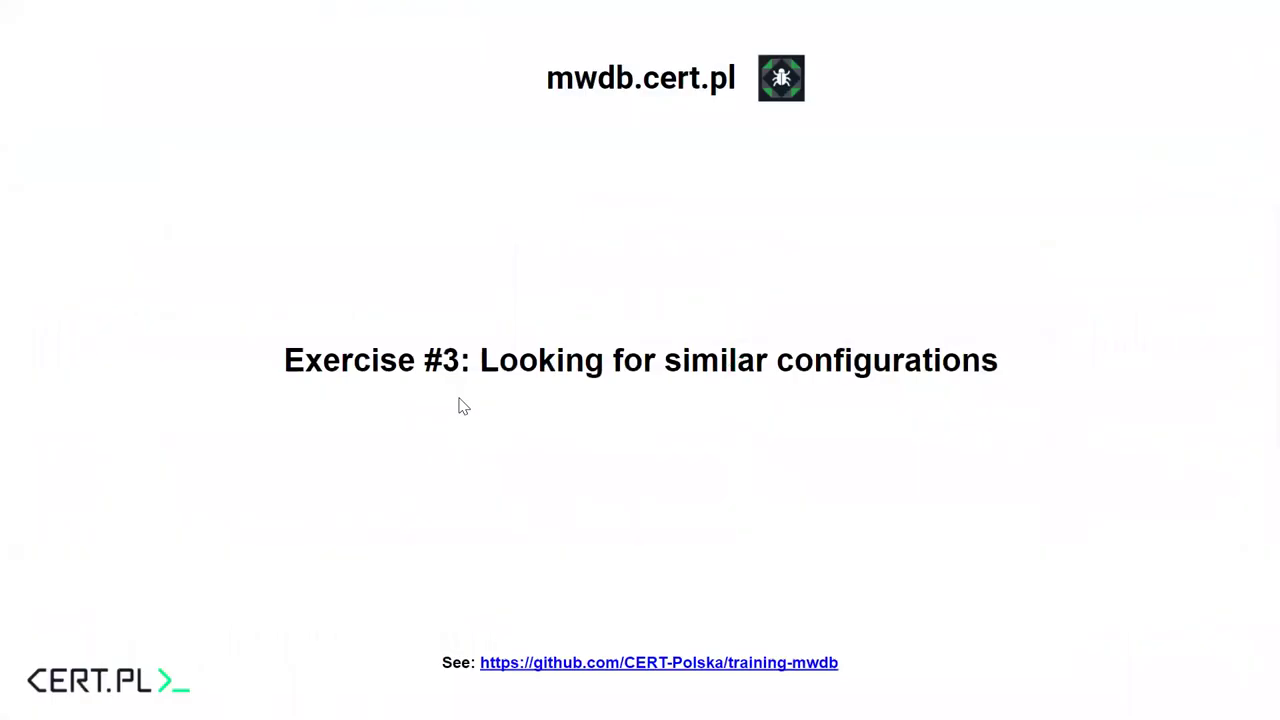
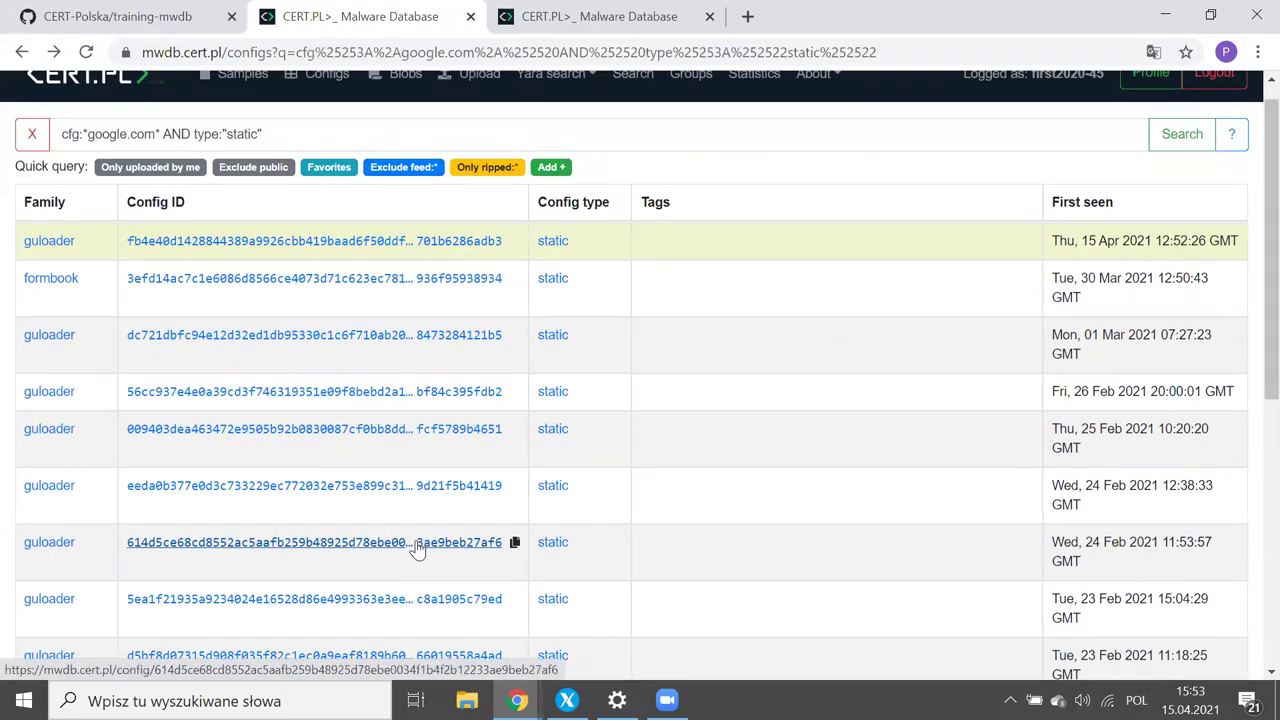
# Step: Replace the whole config query with family:nymaim and run the search
pyautogui.moveTo(313, 125); pyautogui.dragTo(52, 133)
pyautogui.write('family:nymaim')
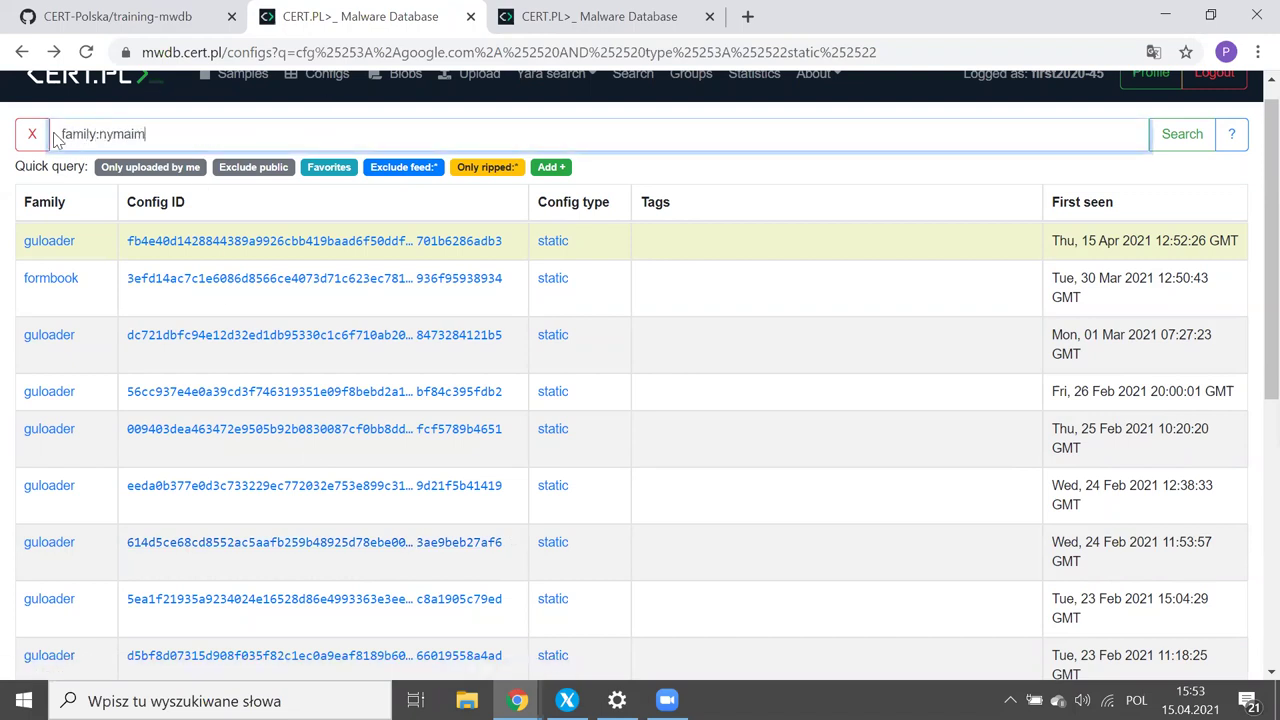
pyautogui.press('Return')
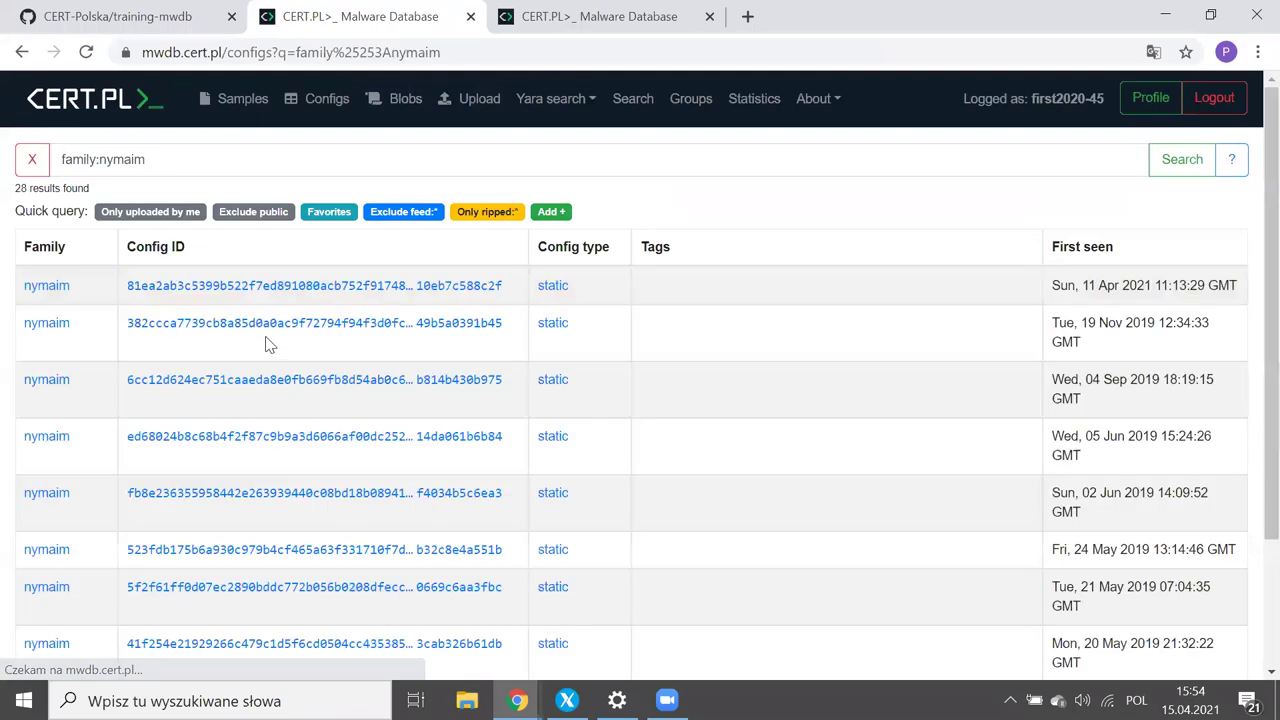
# Step: Open the nymaim config 382ccca7739cb8a85d0a from the results and expand its fake_hosts entry
pyautogui.click(270, 330)
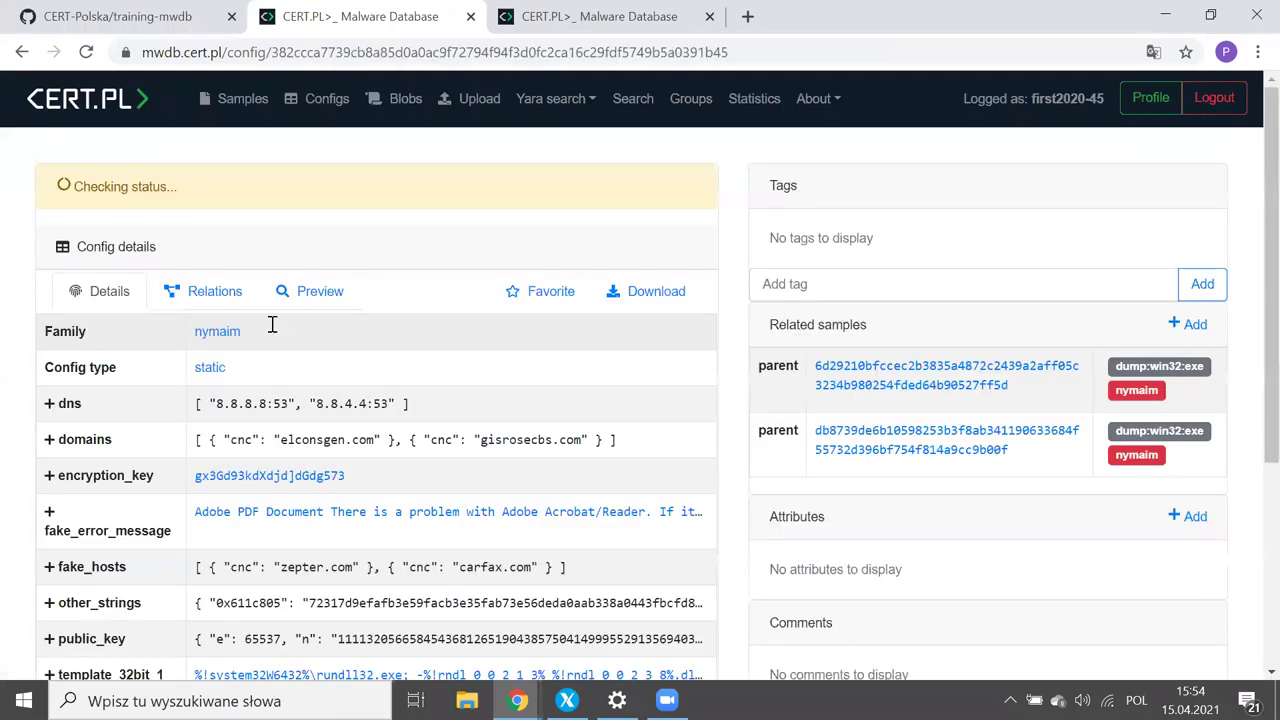
pyautogui.scroll(-3, 275, 330)
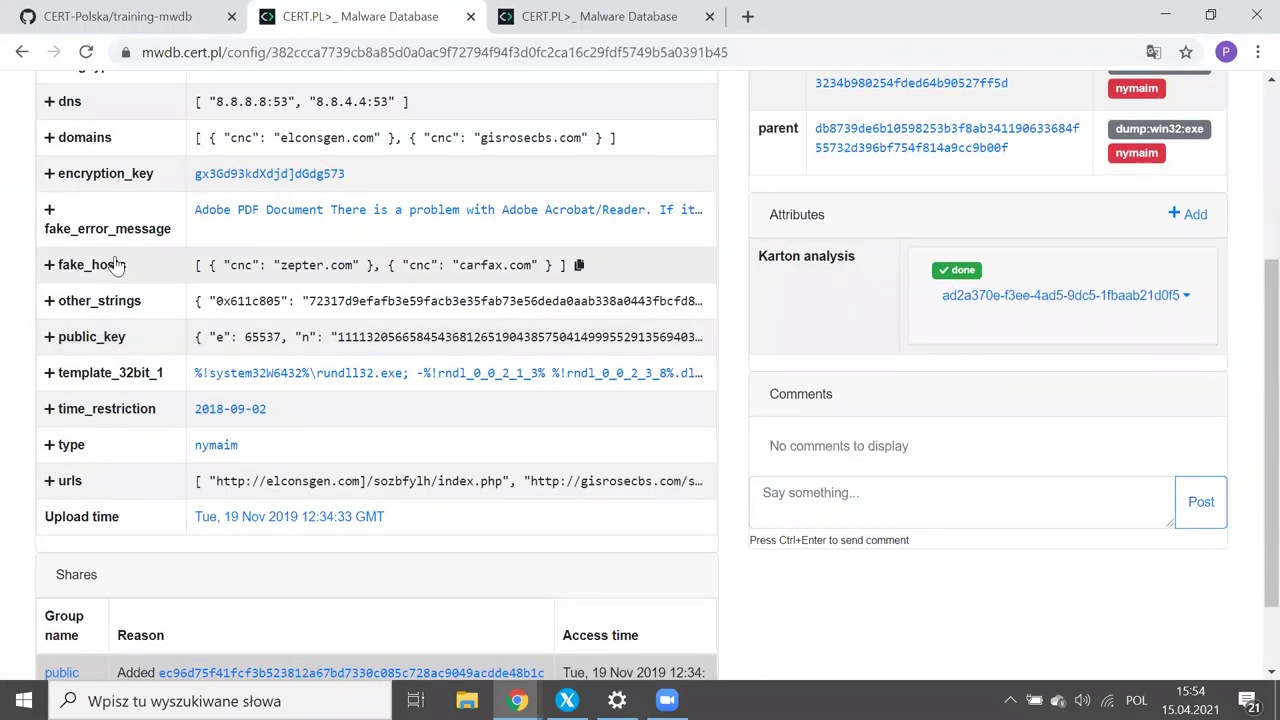
pyautogui.click(117, 264)
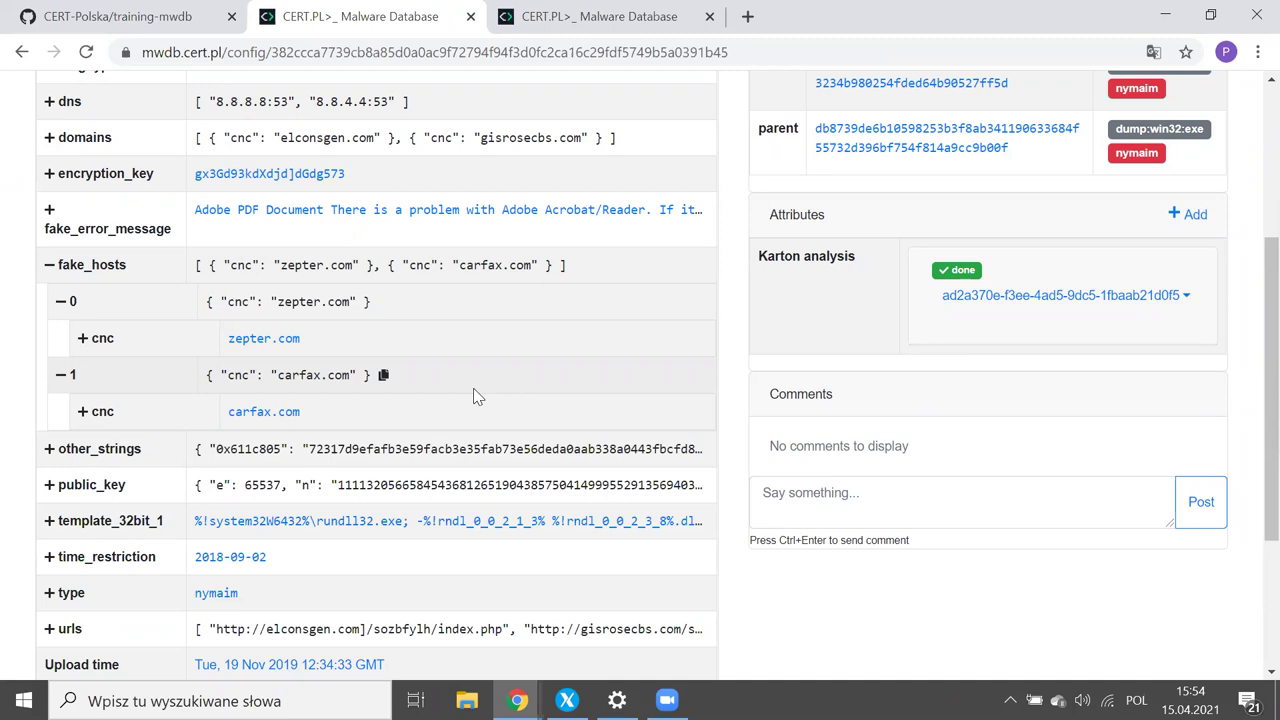
# Step: Expand the nymaim config's public_key and urls entries and look over its other configuration fields
pyautogui.scroll(-1, 473, 388)
pyautogui.click(120, 400)
pyautogui.scroll(-2, 120, 400)
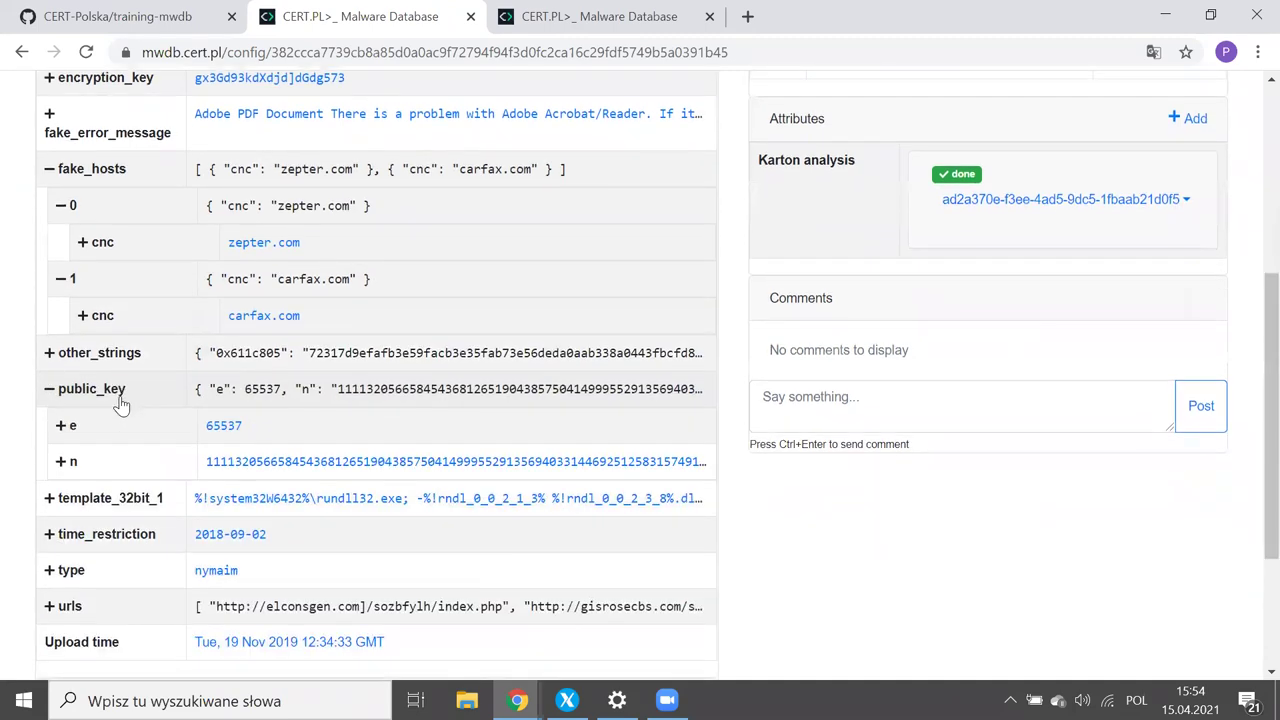
pyautogui.click(172, 428)
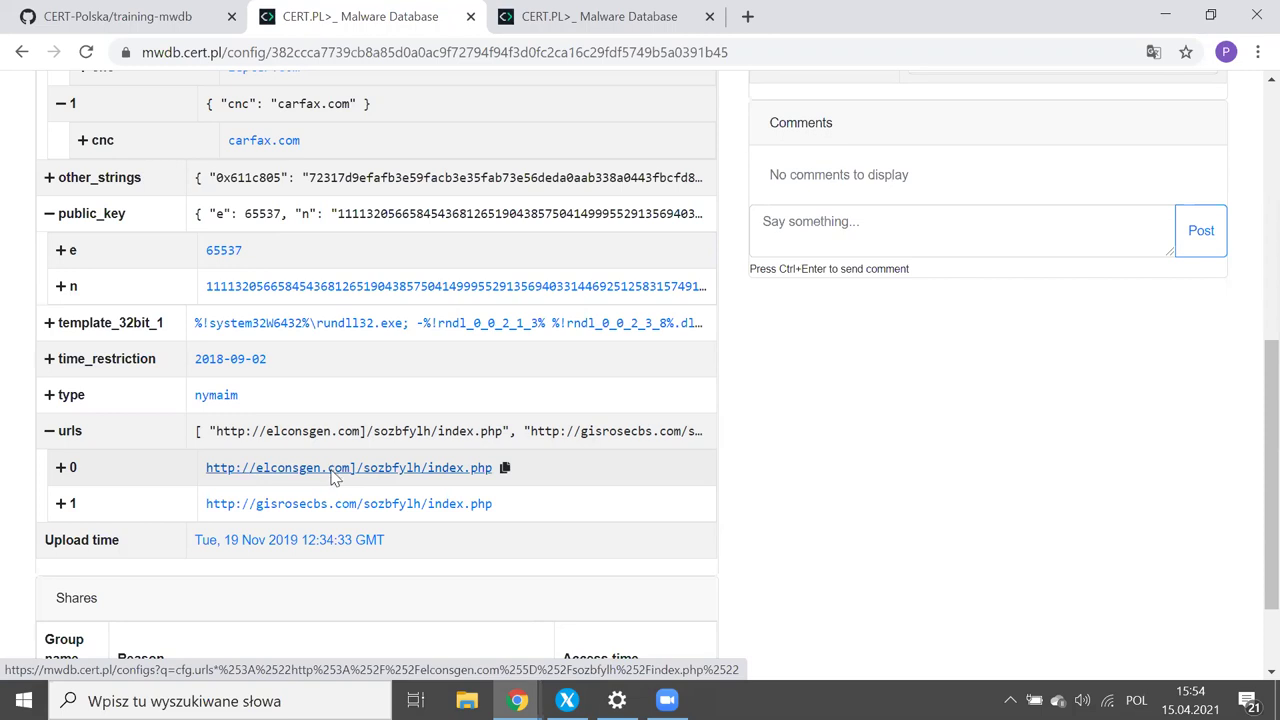
pyautogui.scroll(2, 333, 478)
pyautogui.scroll(-1, 335, 478)
pyautogui.scroll(2, 335, 478)
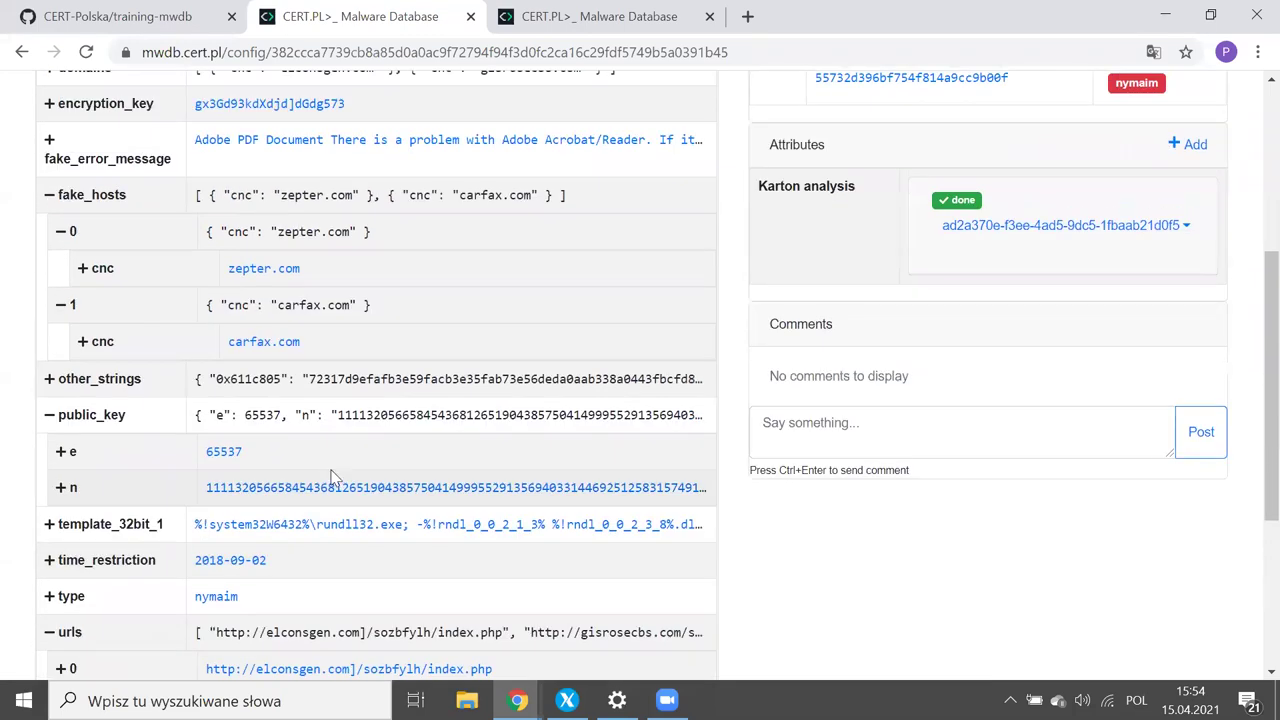
pyautogui.scroll(1, 335, 478)
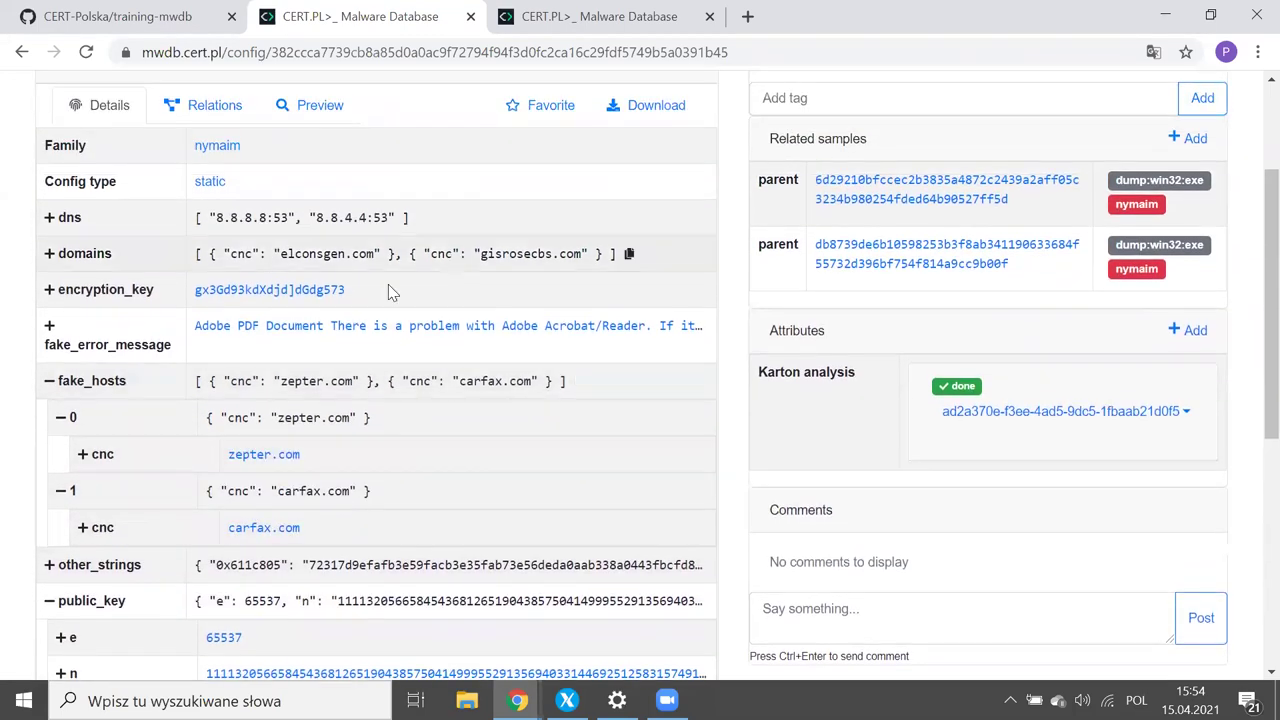
# Step: Expand the nymaim config's domains entry, then briefly expand and collapse its dns entry
pyautogui.click(122, 270)
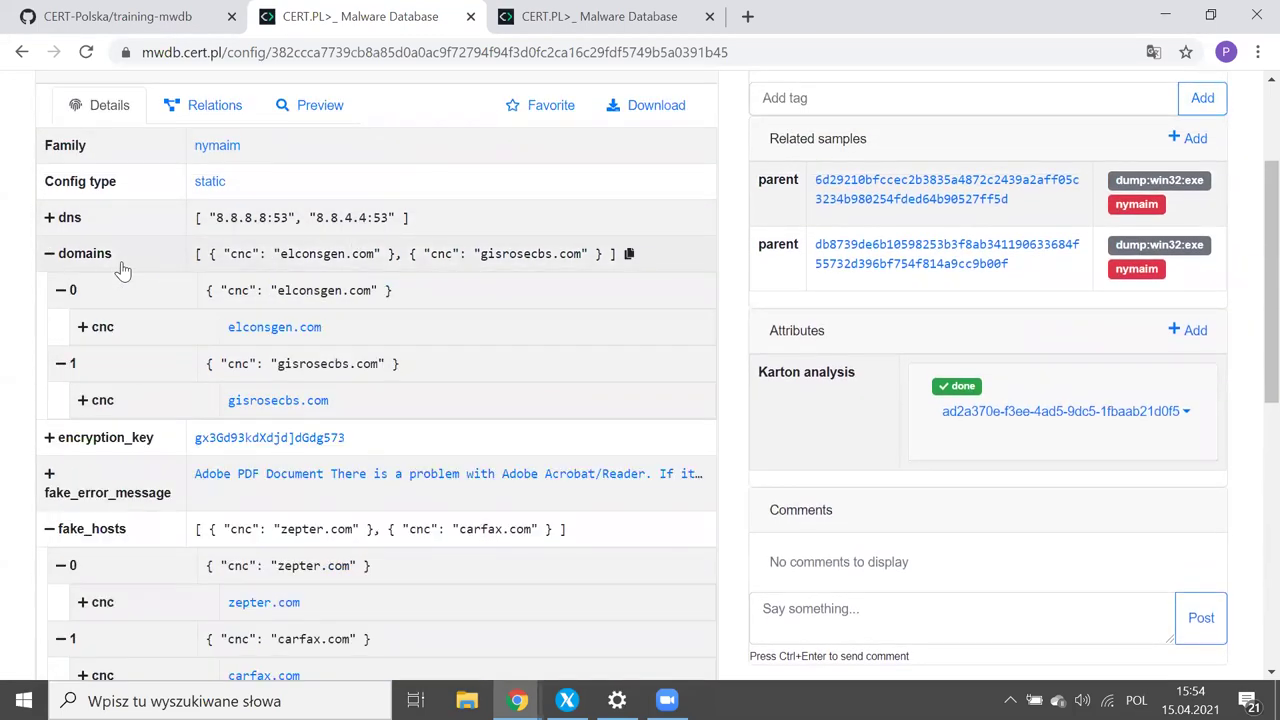
pyautogui.click(145, 218)
pyautogui.click(145, 218)
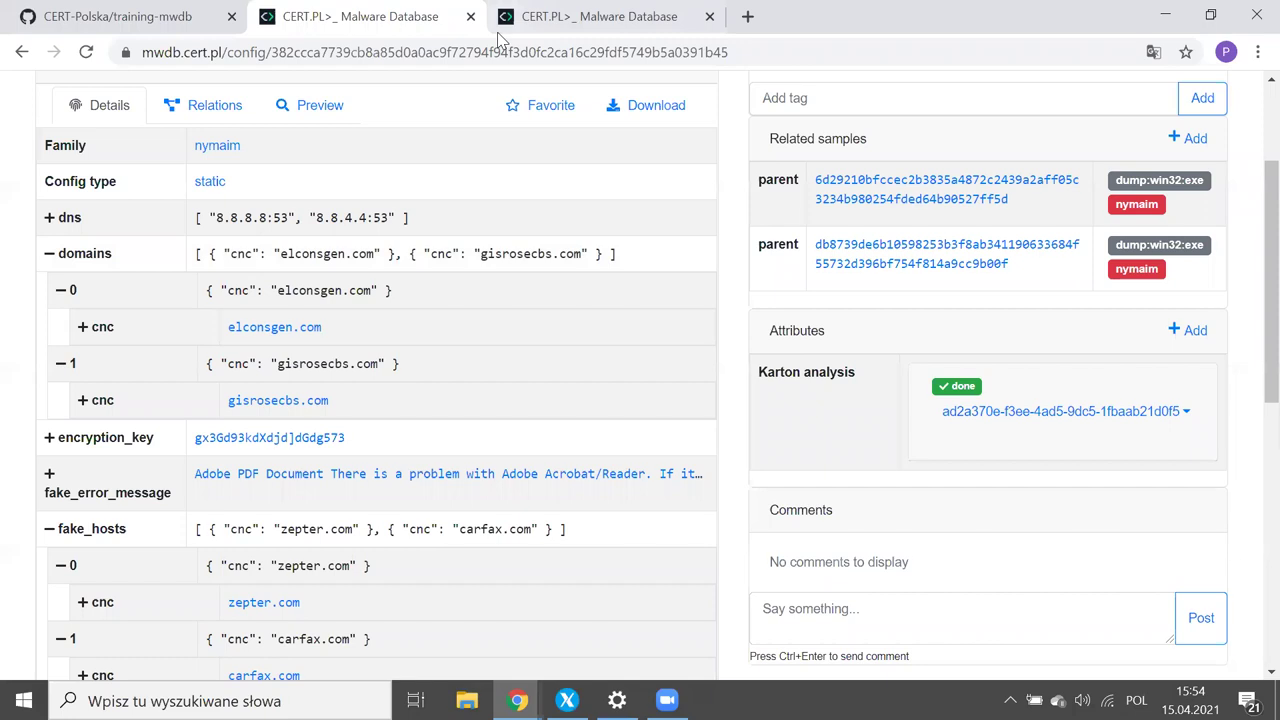
pyautogui.click(518, 700)
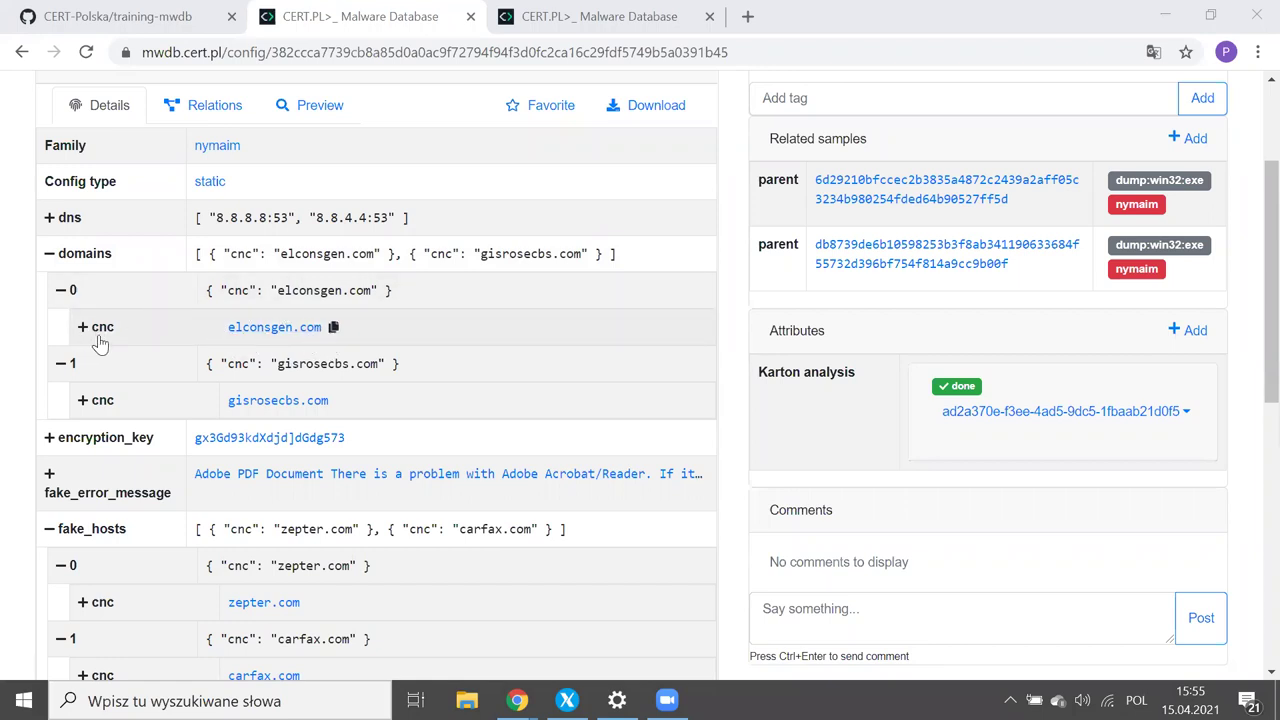
# Step: Collapse the domains, fake_hosts and public_key entries of the nymaim config
pyautogui.click(88, 293)
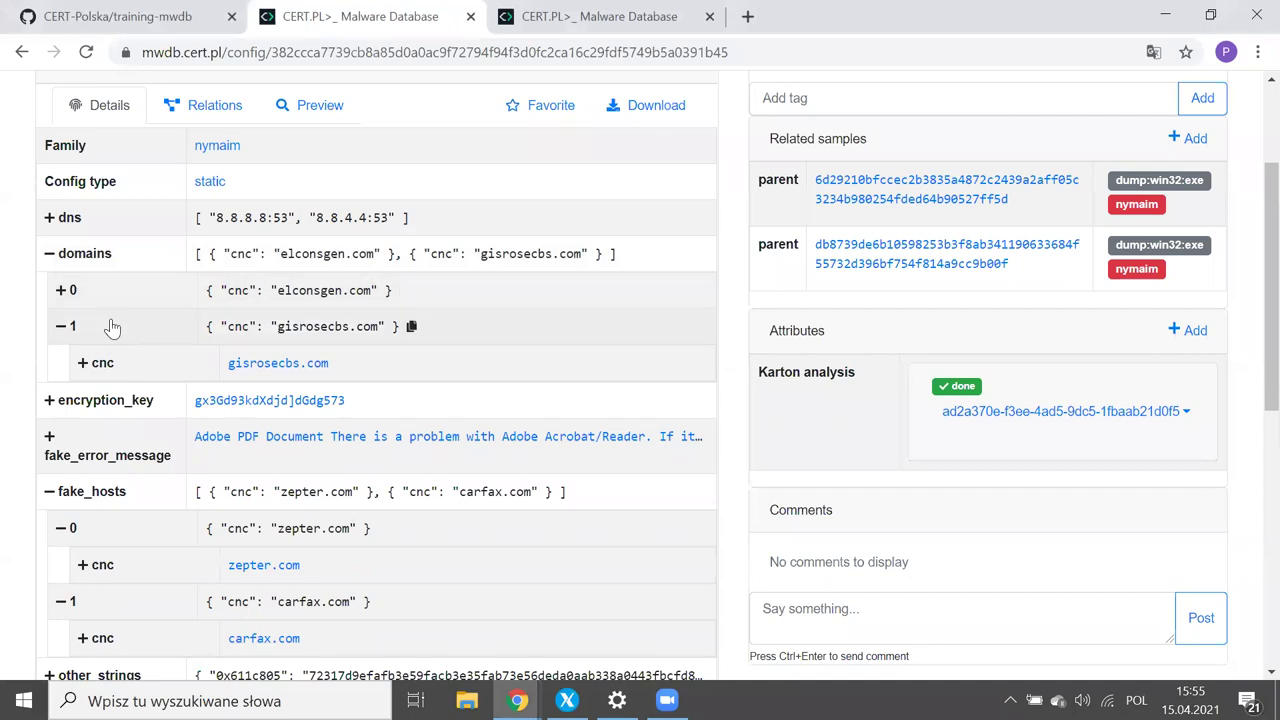
pyautogui.click(112, 327)
pyautogui.click(135, 265)
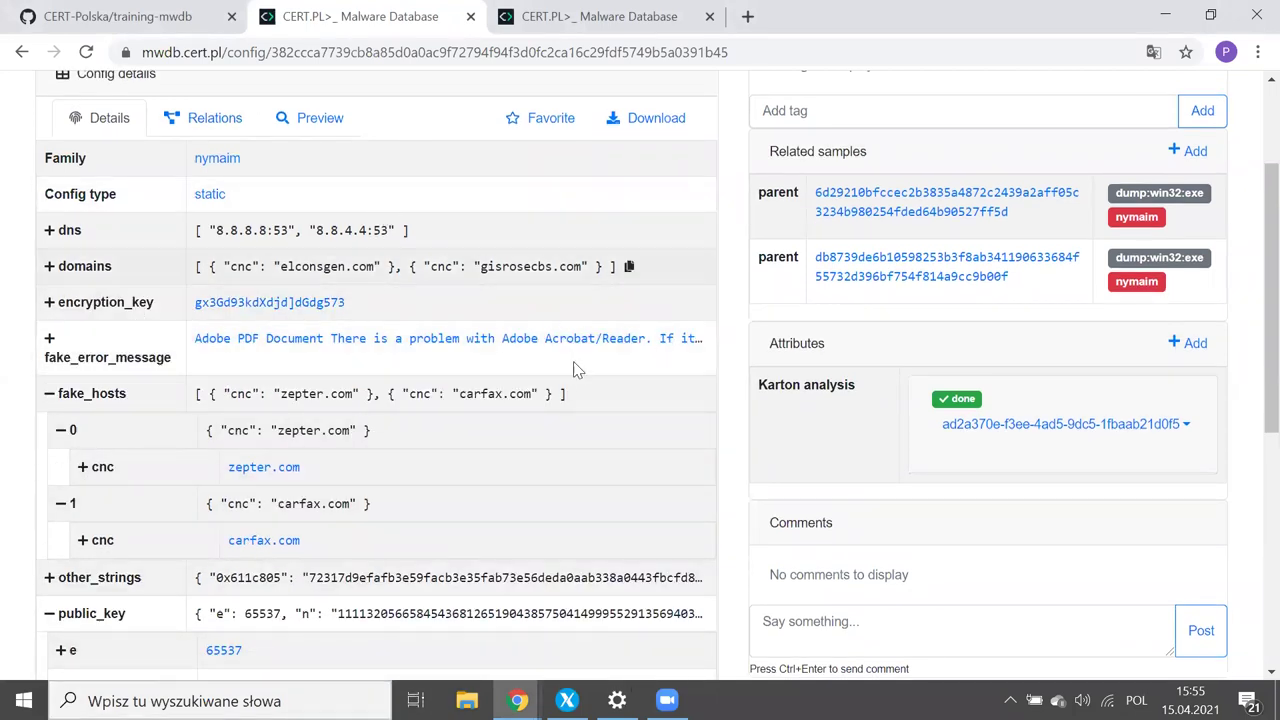
pyautogui.scroll(-3, 120, 415)
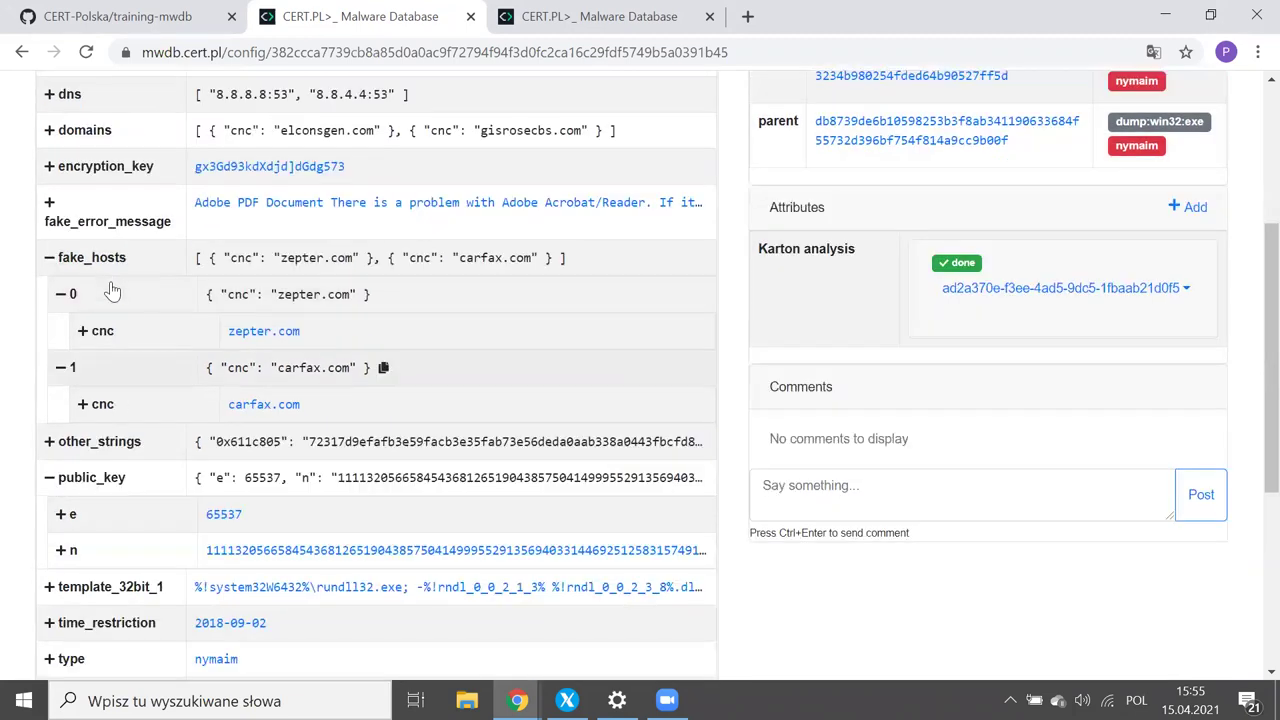
pyautogui.click(118, 258)
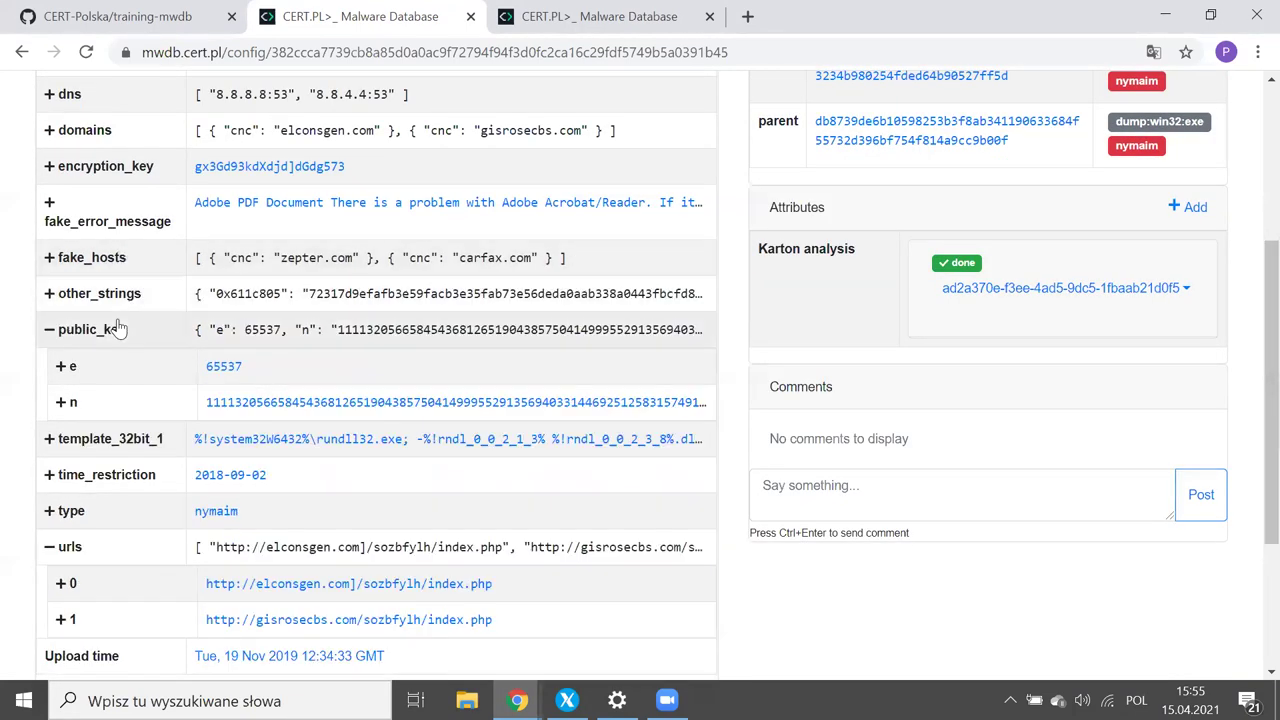
pyautogui.click(118, 329)
pyautogui.scroll(1, 117, 329)
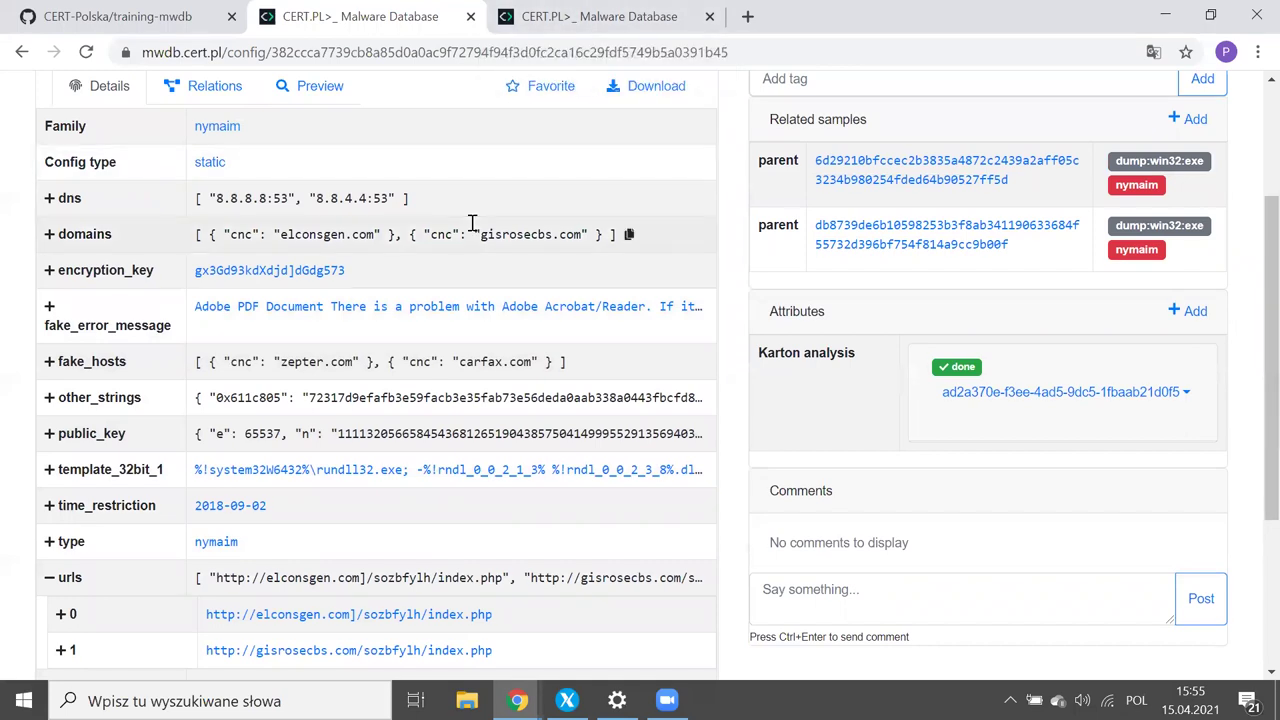
# Step: Switch to the presentation window and advance to the Exercise #4 slide on blobs and dynamic configurations
pyautogui.moveTo(518, 700)
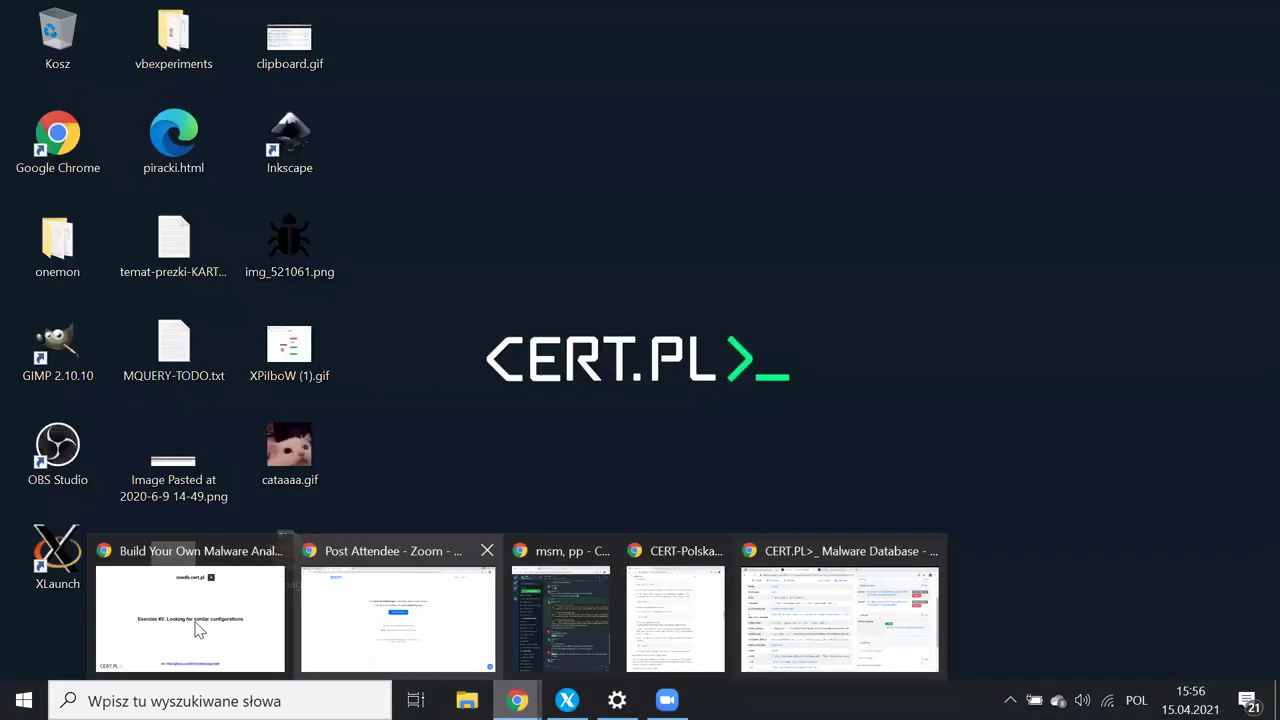
pyautogui.click(197, 630)
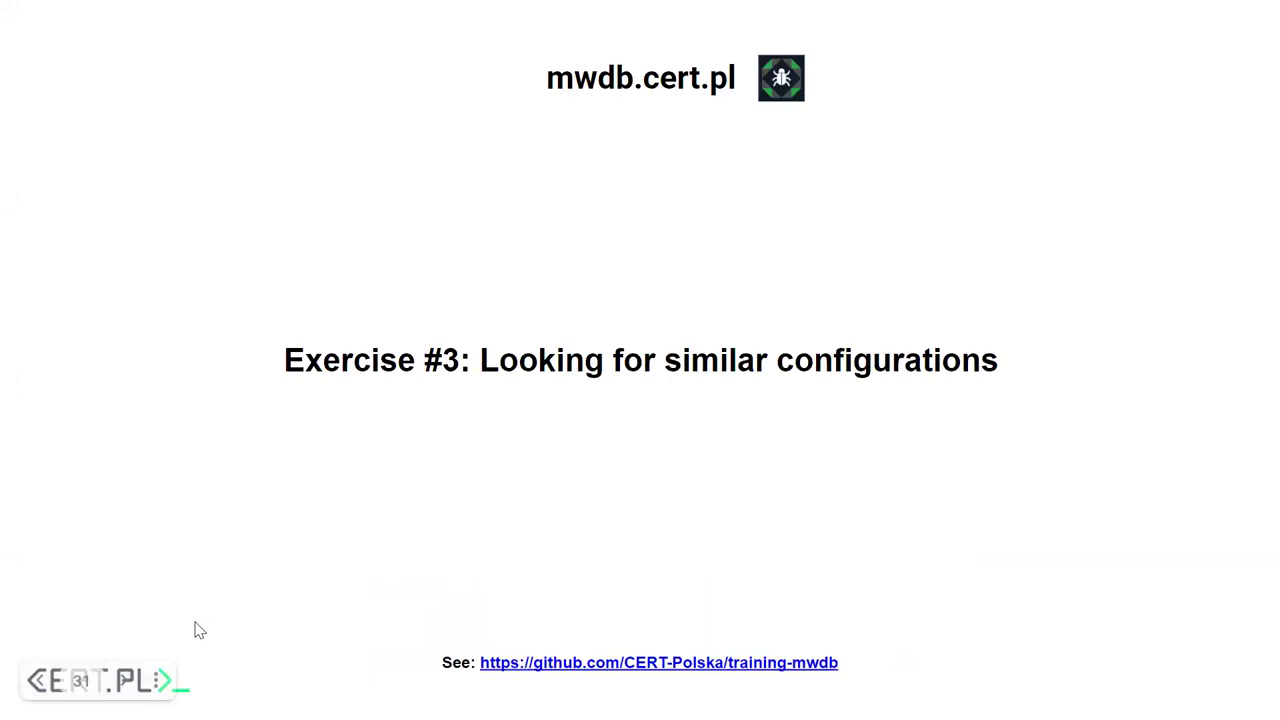
pyautogui.press('Right')
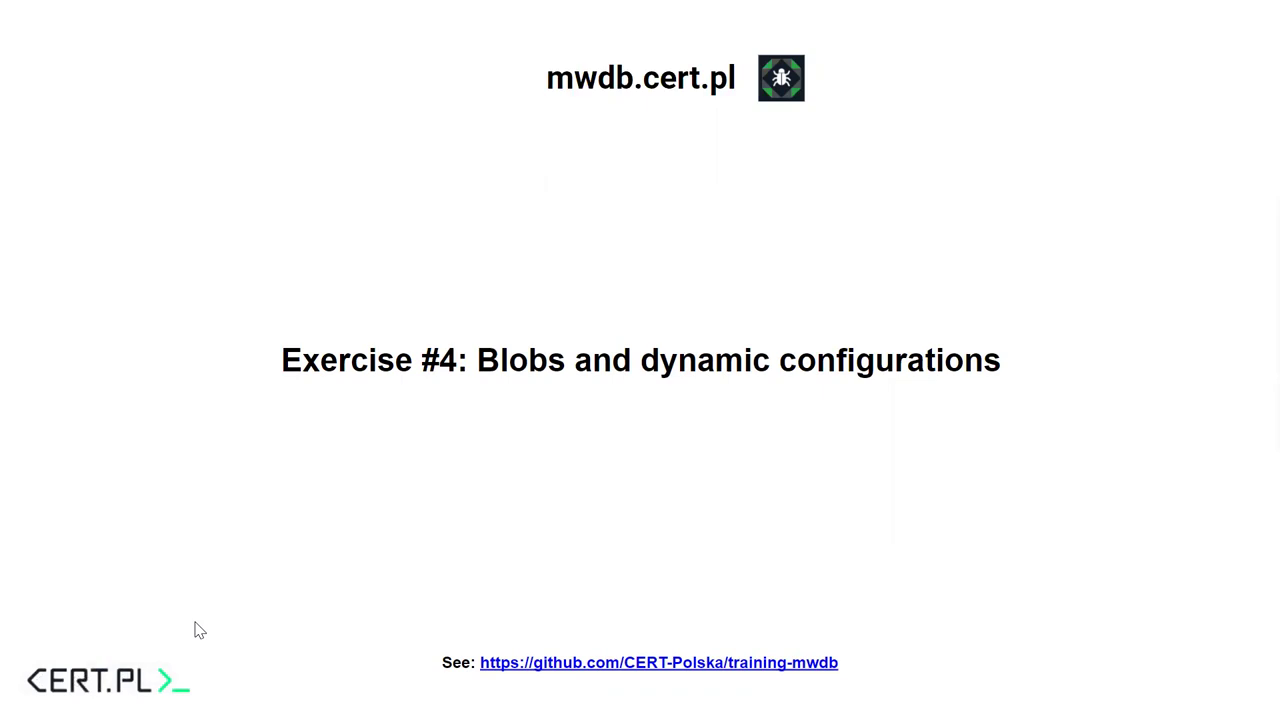
# Step: Switch back to the malware database, list the recent blobs and open the agenttesla blob fcb3f733890f92aa1afc
pyautogui.hotkey('alt', 'Tab')
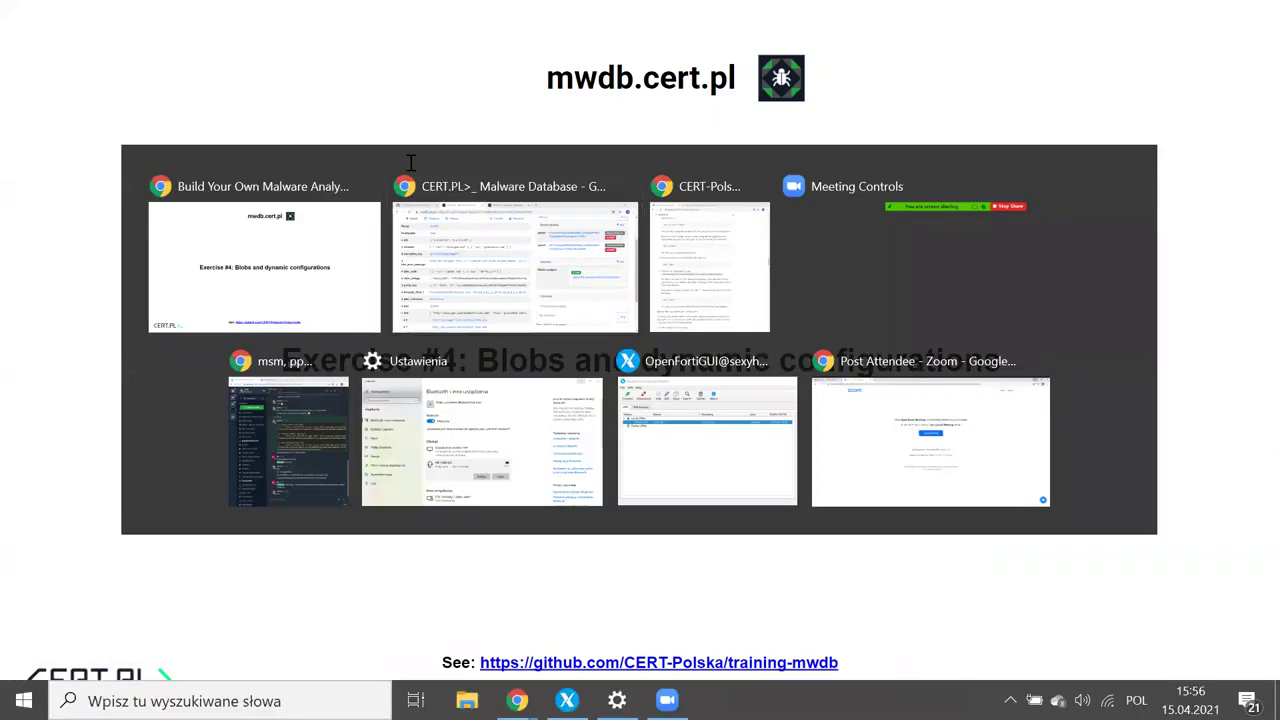
pyautogui.scroll(1, 453, 144)
pyautogui.scroll(2, 404, 82)
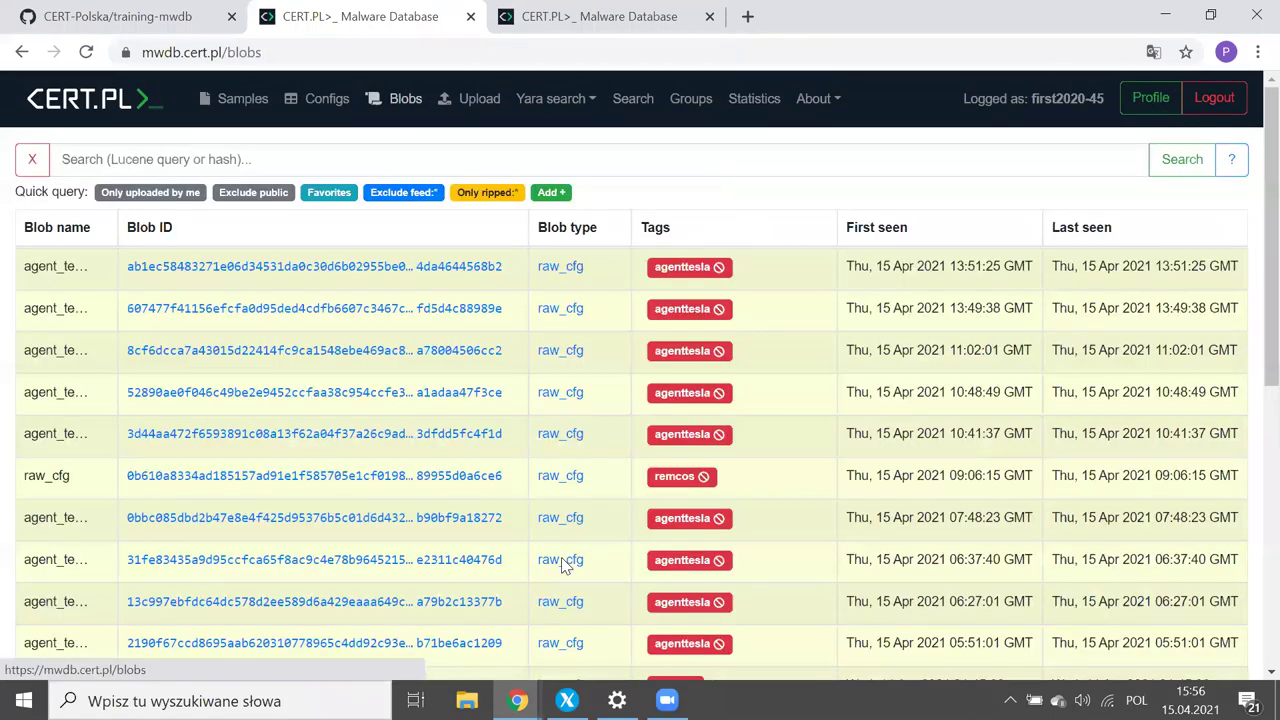
pyautogui.scroll(-5, 451, 331)
pyautogui.click(446, 312)
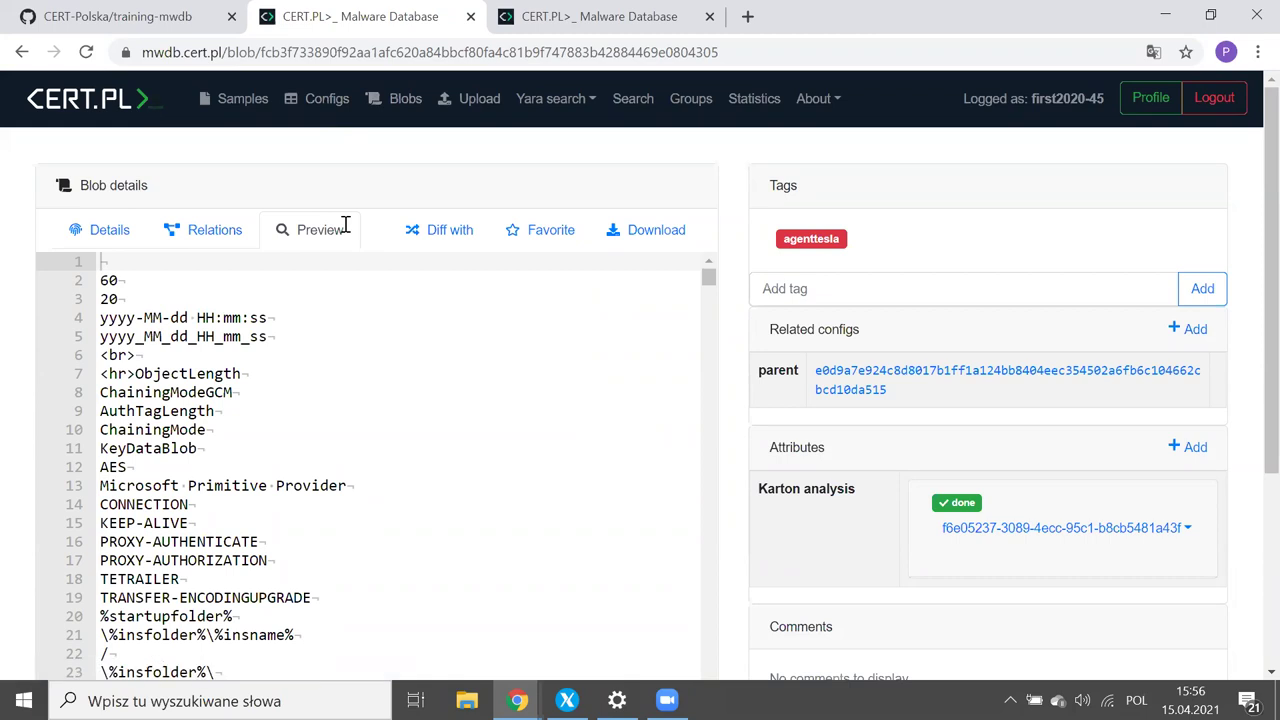
# Step: Examine the strings in the agenttesla blob's preview from beginning to end, along with its shares
pyautogui.scroll(-2, 338, 262)
pyautogui.scroll(2, 338, 262)
pyautogui.scroll(-2, 234, 150)
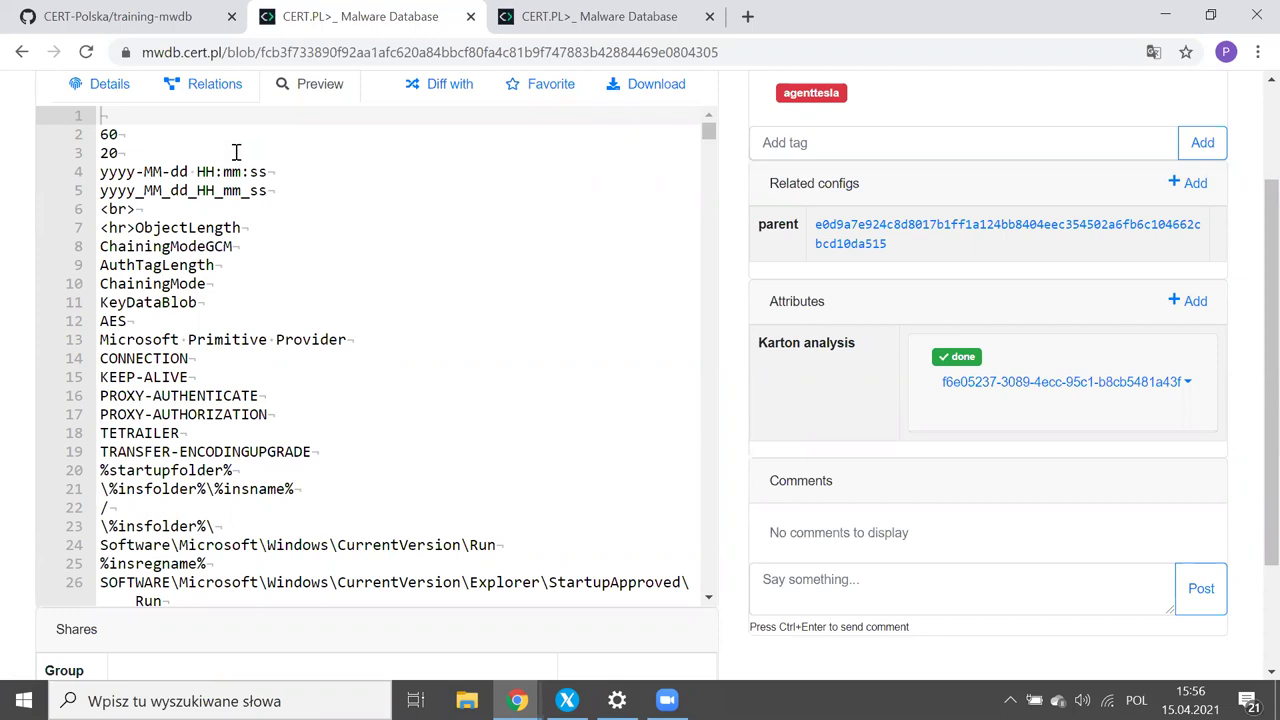
pyautogui.scroll(-10, 236, 152)
pyautogui.scroll(-20, 236, 152)
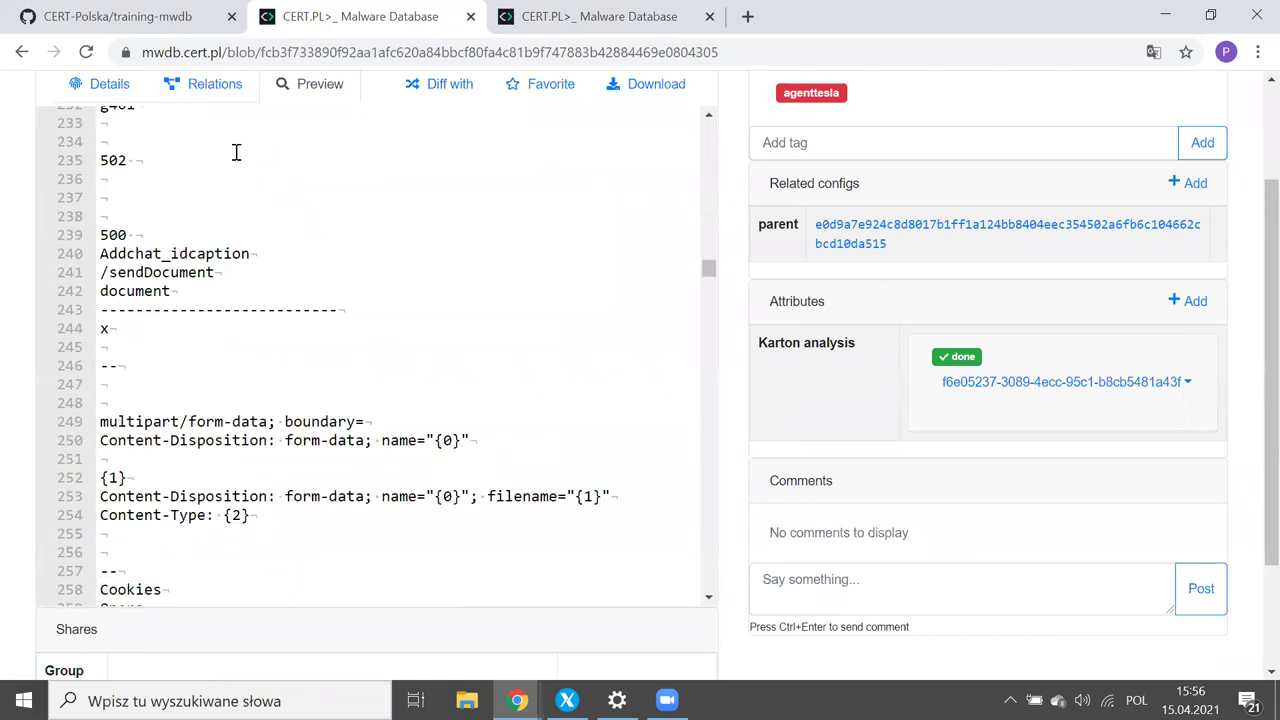
pyautogui.scroll(-12, 236, 152)
pyautogui.scroll(-20, 236, 152)
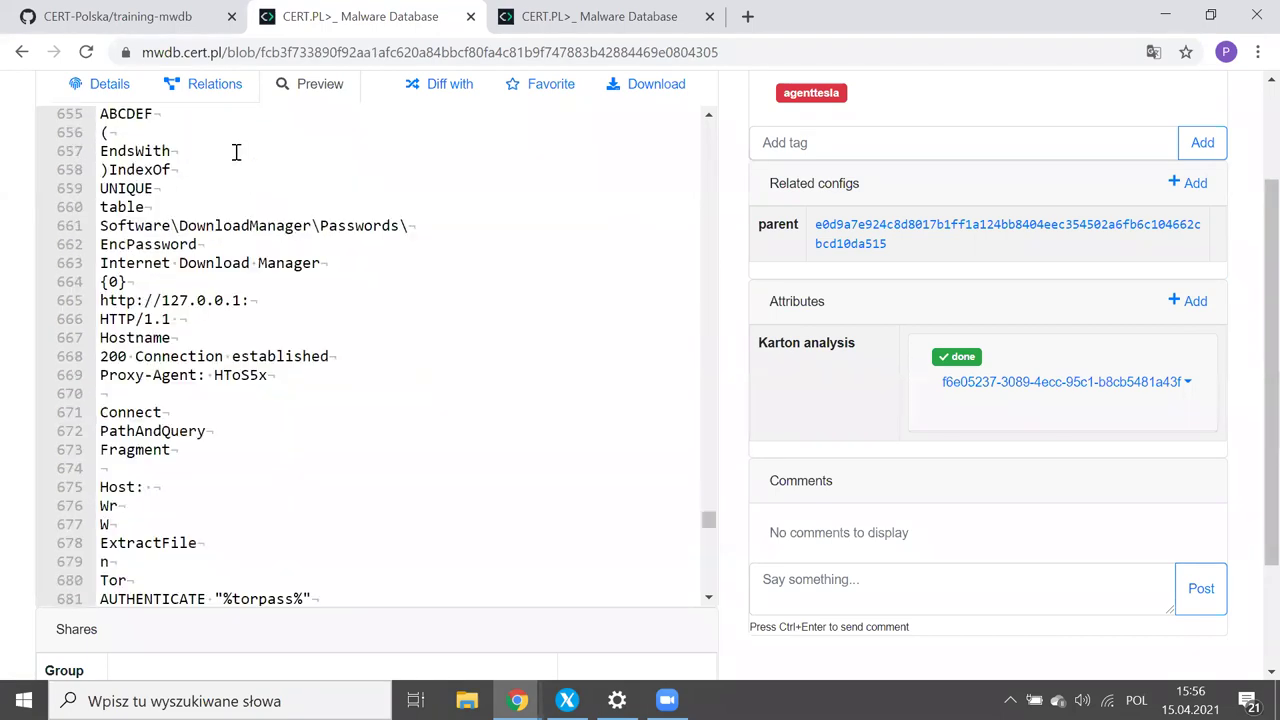
pyautogui.scroll(-2, 868, 393)
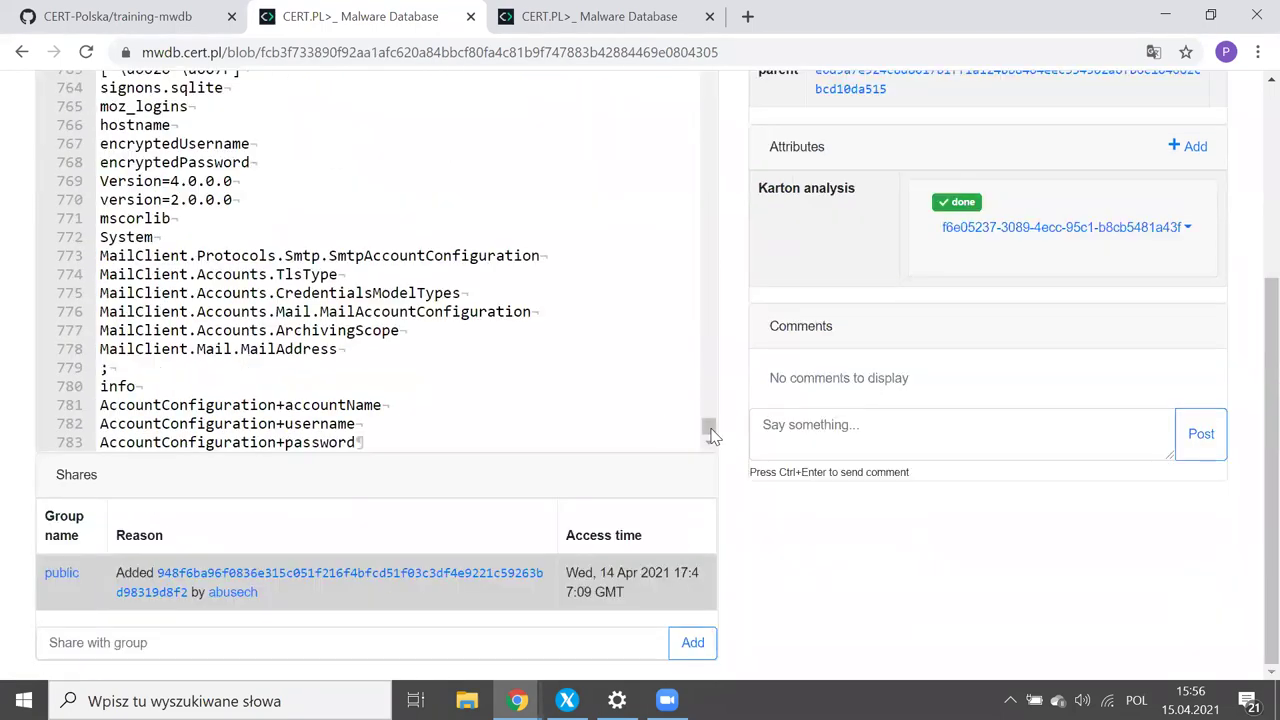
pyautogui.scroll(5, 706, 429)
pyautogui.scroll(20, 710, 337)
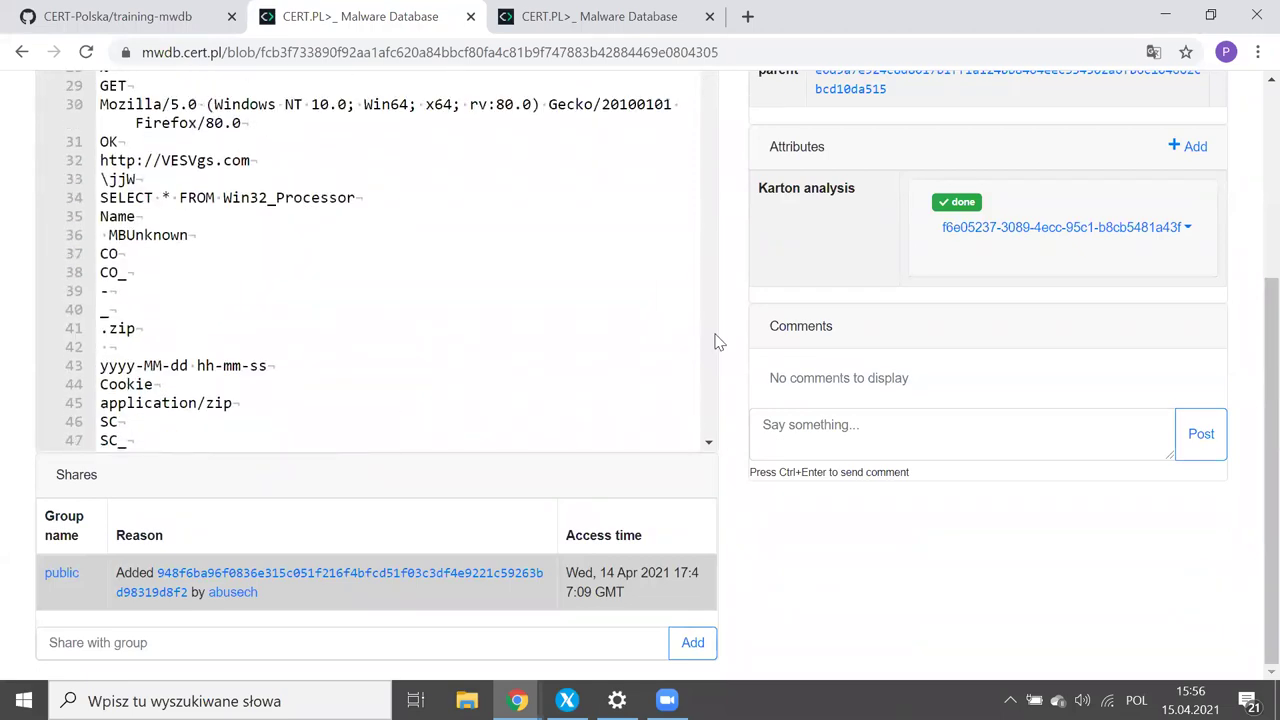
pyautogui.scroll(3, 752, 289)
pyautogui.scroll(3, 712, 298)
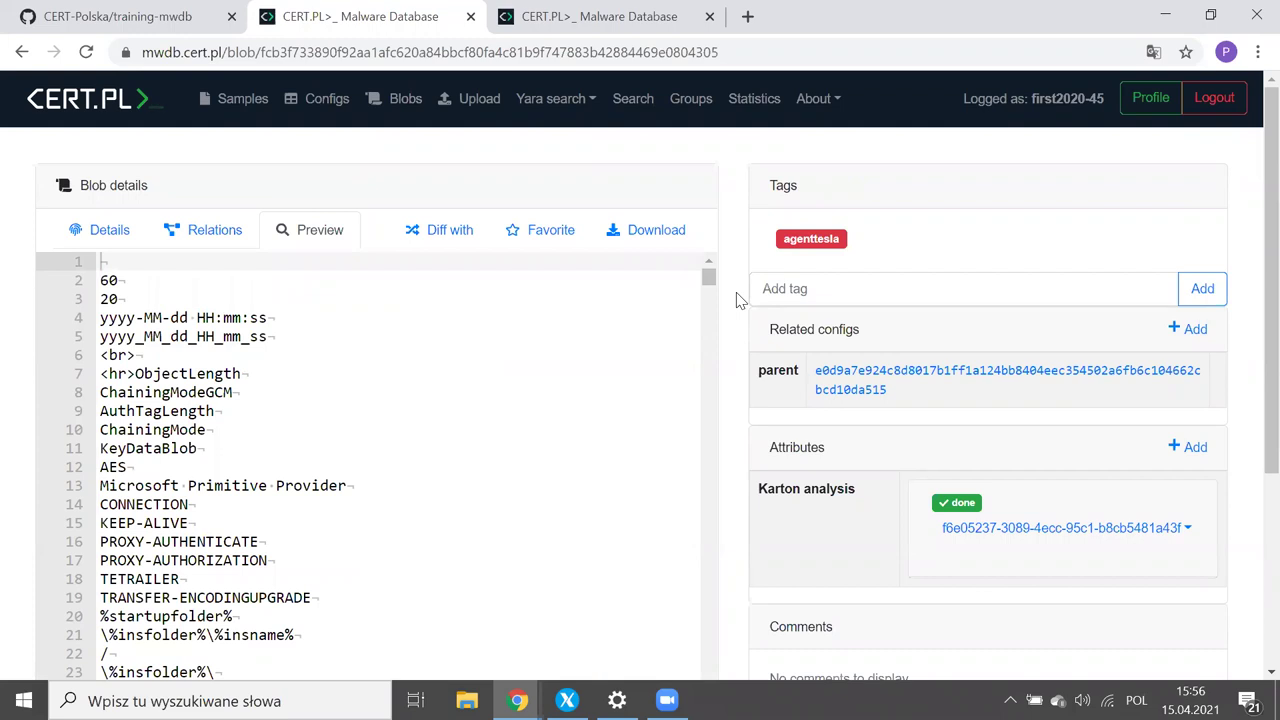
# Step: Go back to the list of recent blobs and open the remcos raw_cfg blob 0b610a8334ad
pyautogui.click(398, 99)
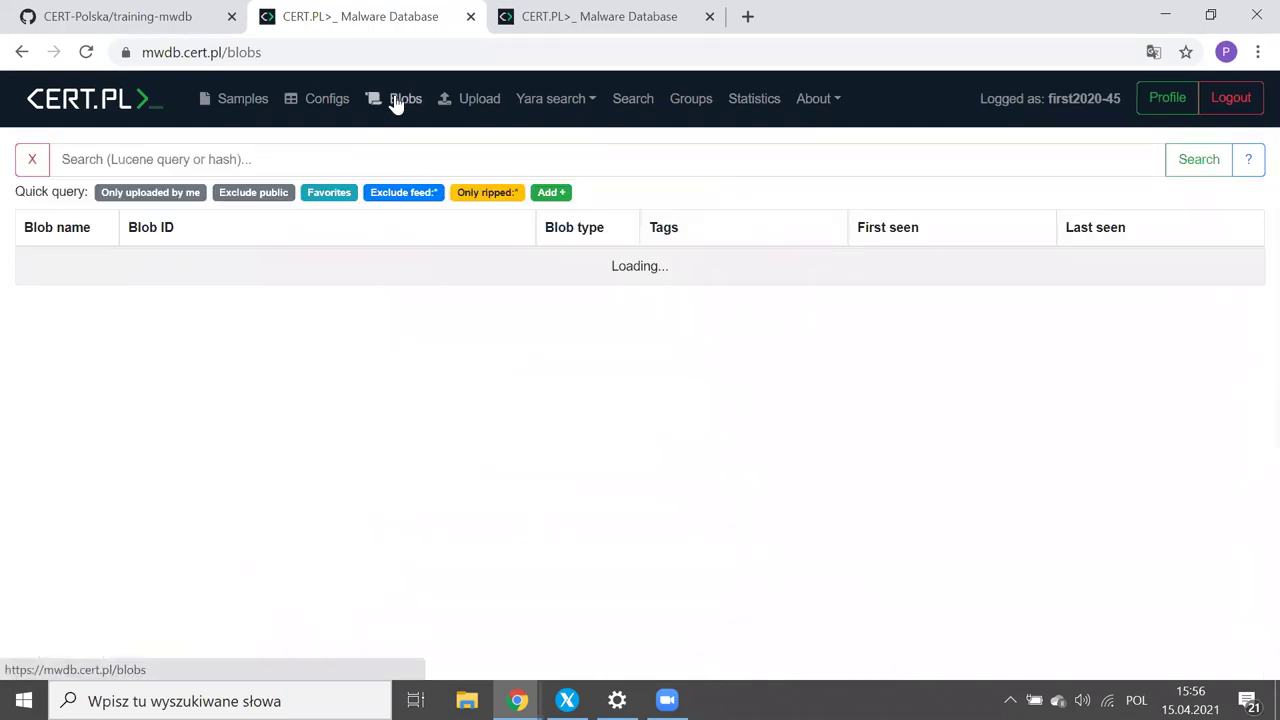
pyautogui.scroll(-2, 371, 371)
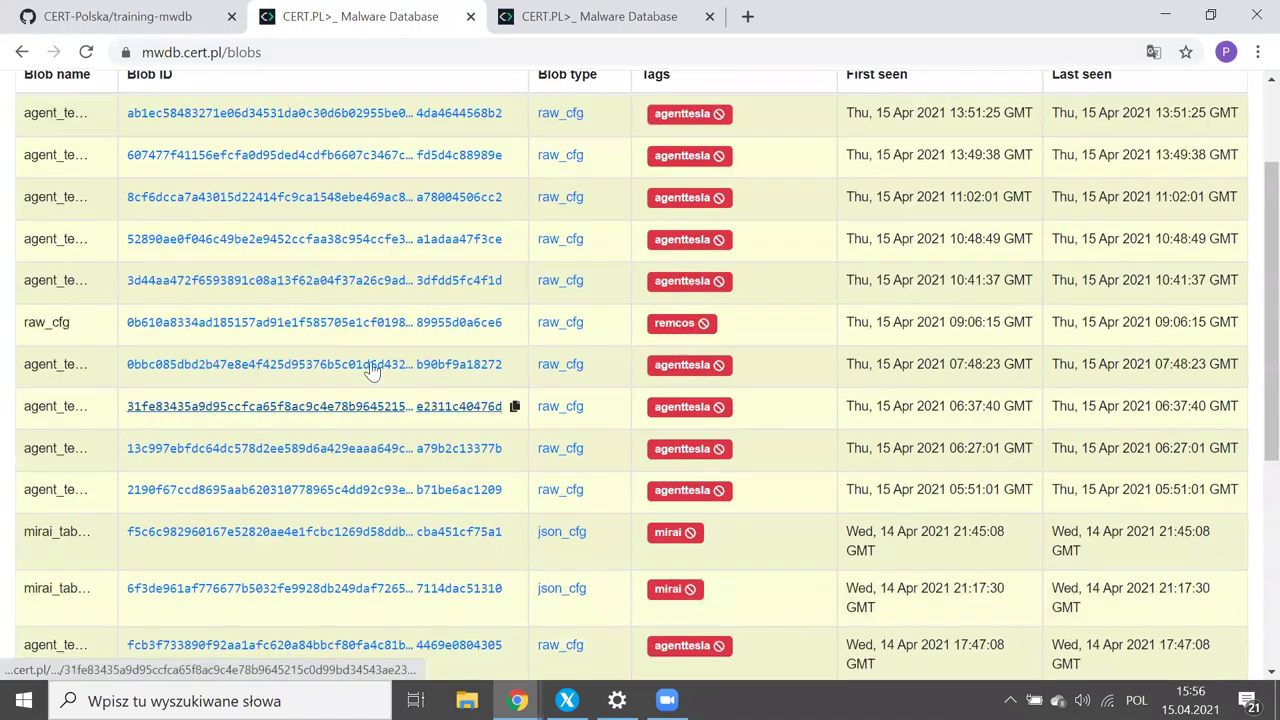
pyautogui.click(323, 321)
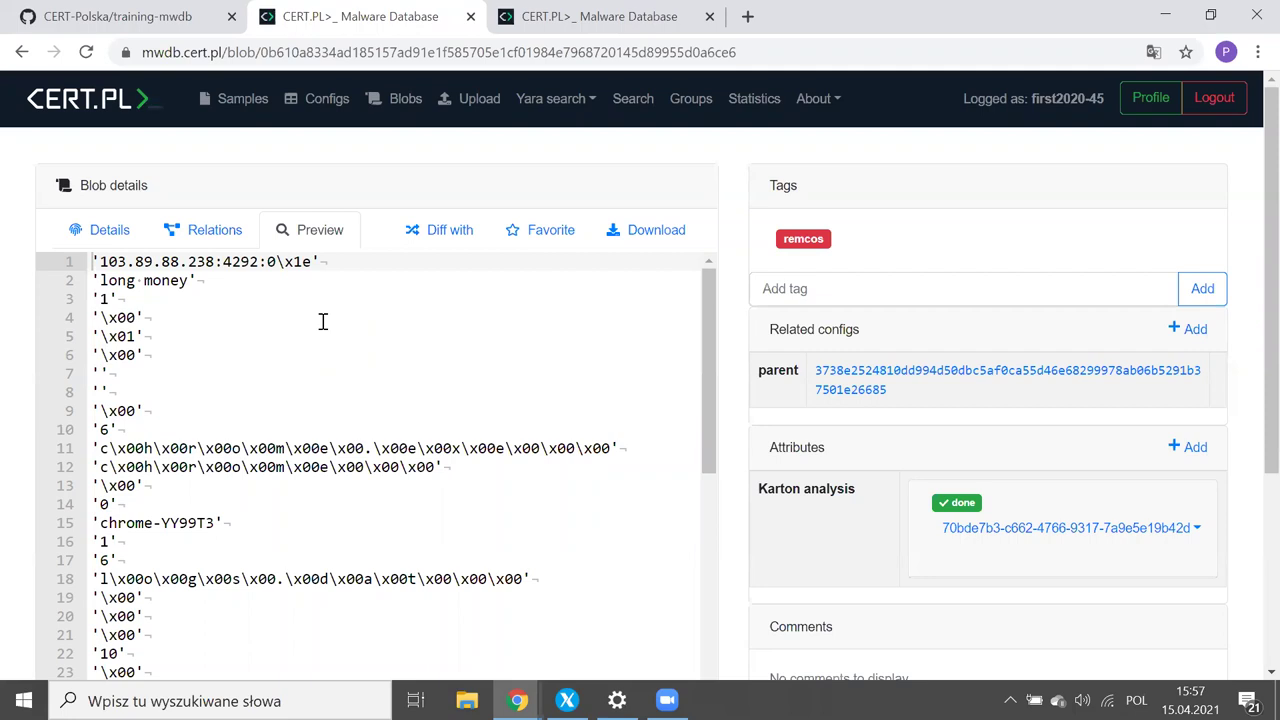
# Step: Read through the remcos blob's raw configuration strings down to the last line and return to the beginning
pyautogui.scroll(-1, 322, 321)
pyautogui.scroll(1, 322, 321)
pyautogui.scroll(-2, 265, 152)
pyautogui.scroll(-3, 266, 297)
pyautogui.scroll(-3, 268, 299)
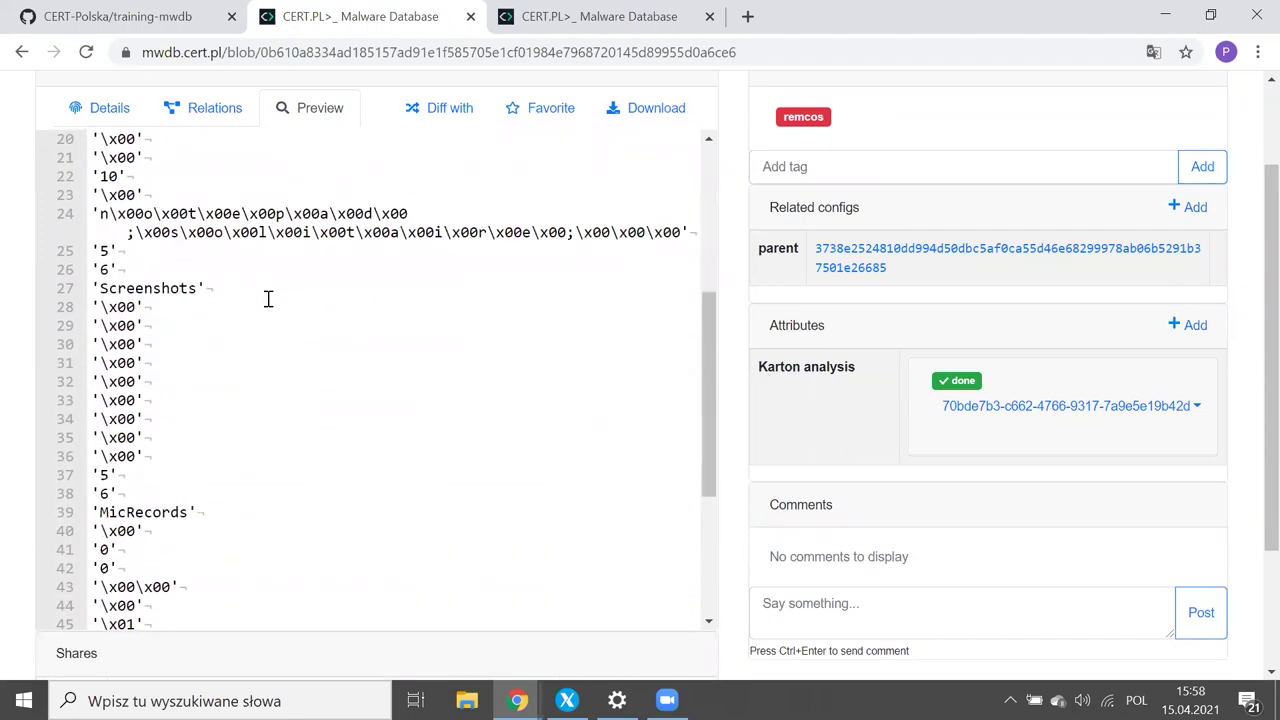
pyautogui.scroll(-2, 268, 299)
pyautogui.scroll(-2, 268, 299)
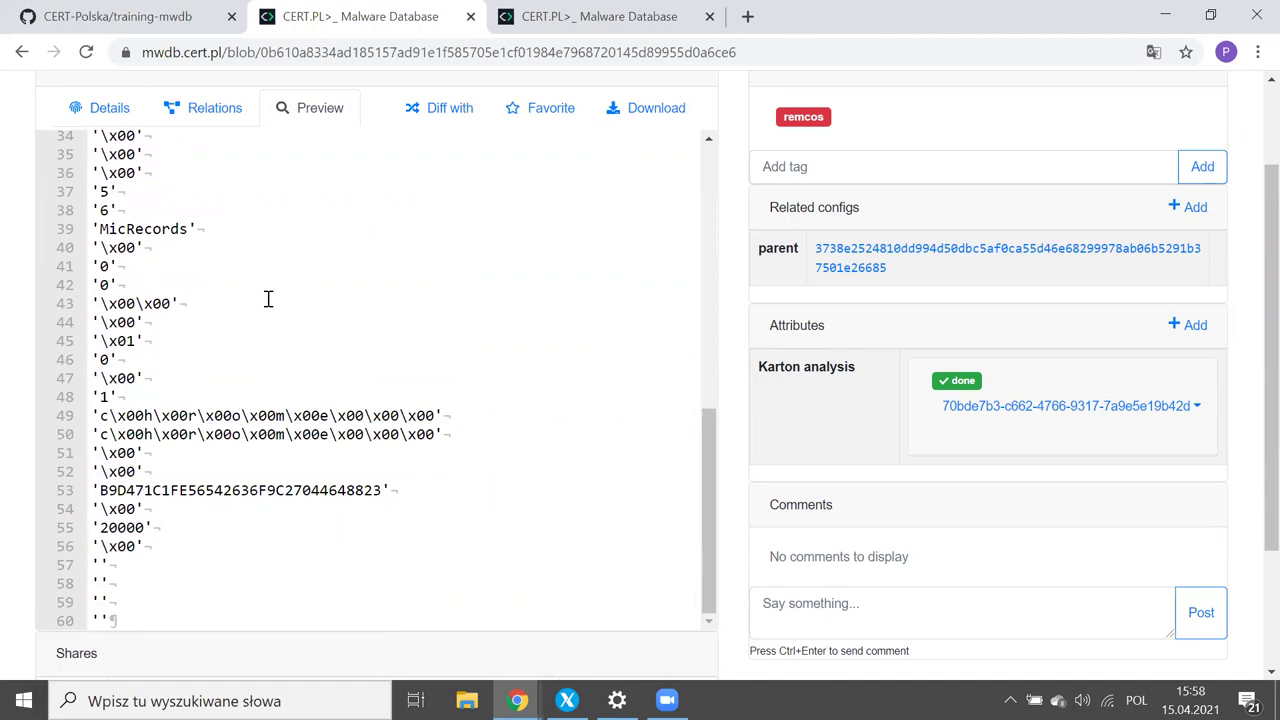
pyautogui.scroll(12, 268, 299)
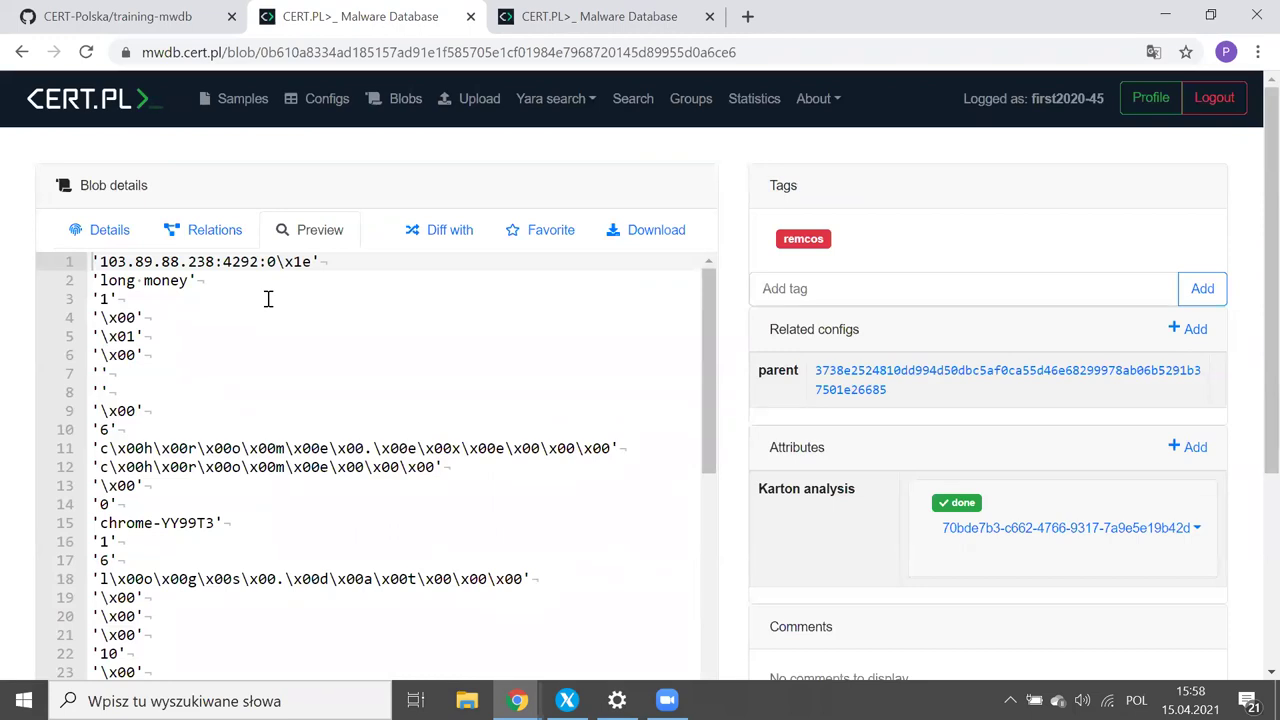
# Step: Open the remcos blob's parent config, follow its raw_cfg reference back to the blob and review the contents again
pyautogui.click(870, 378)
pyautogui.scroll(-1, 208, 455)
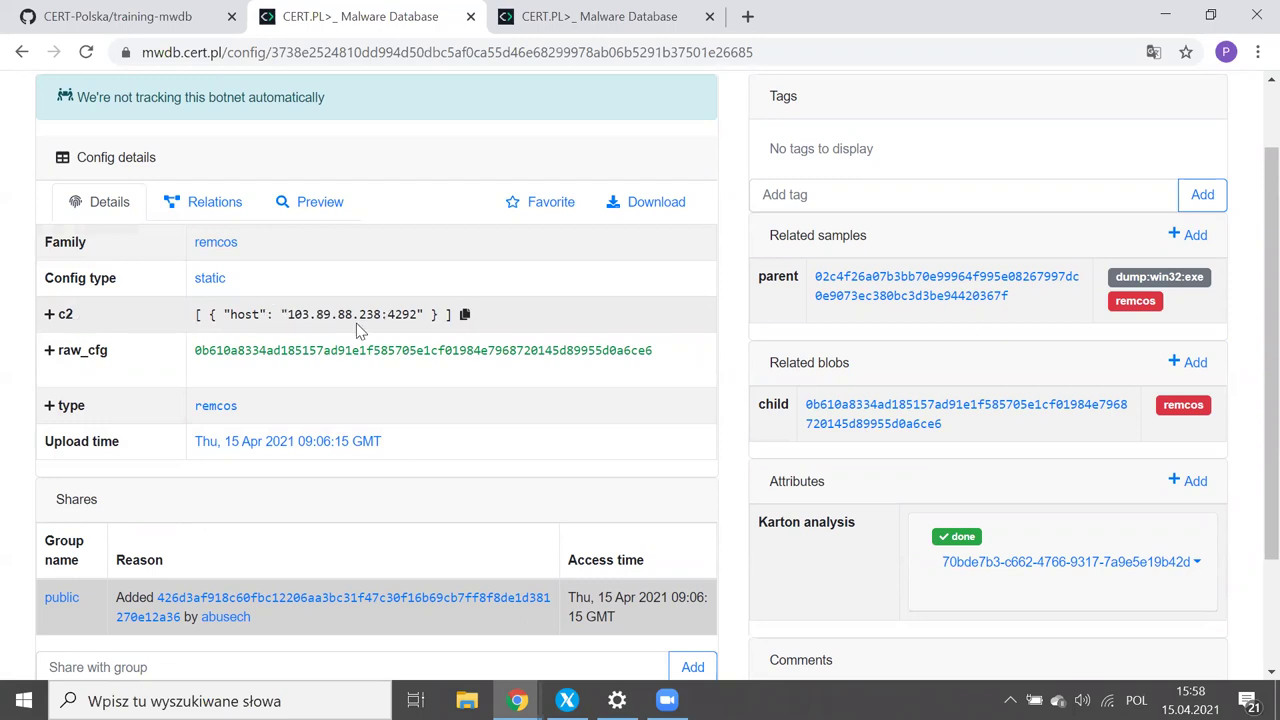
pyautogui.click(285, 352)
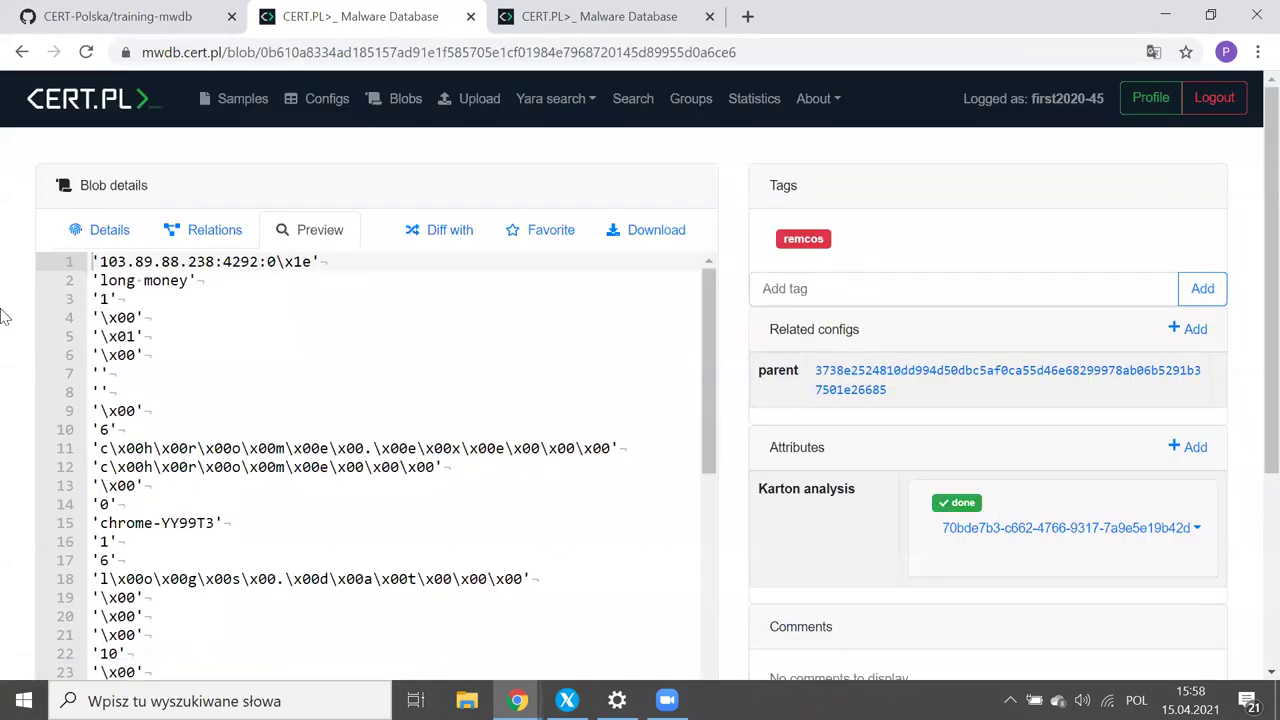
pyautogui.scroll(-1, 24, 352)
pyautogui.scroll(-1, 24, 352)
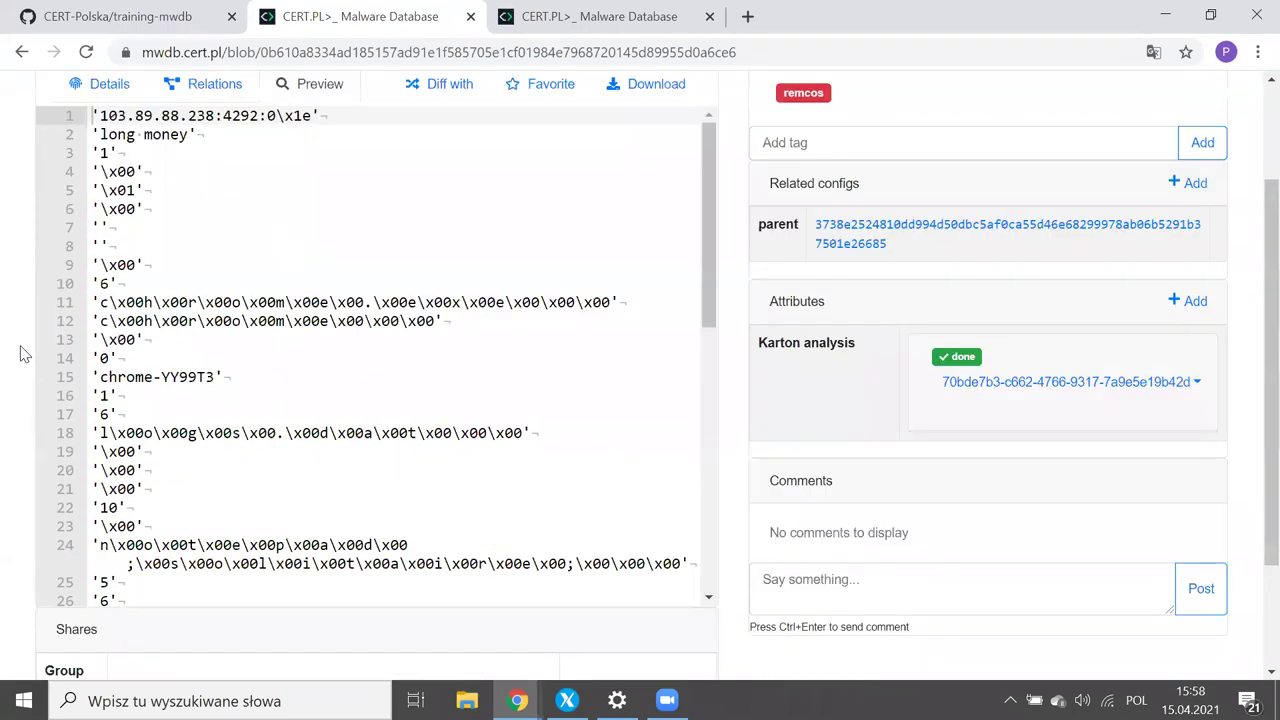
pyautogui.scroll(-4, 486, 362)
pyautogui.scroll(-3, 486, 362)
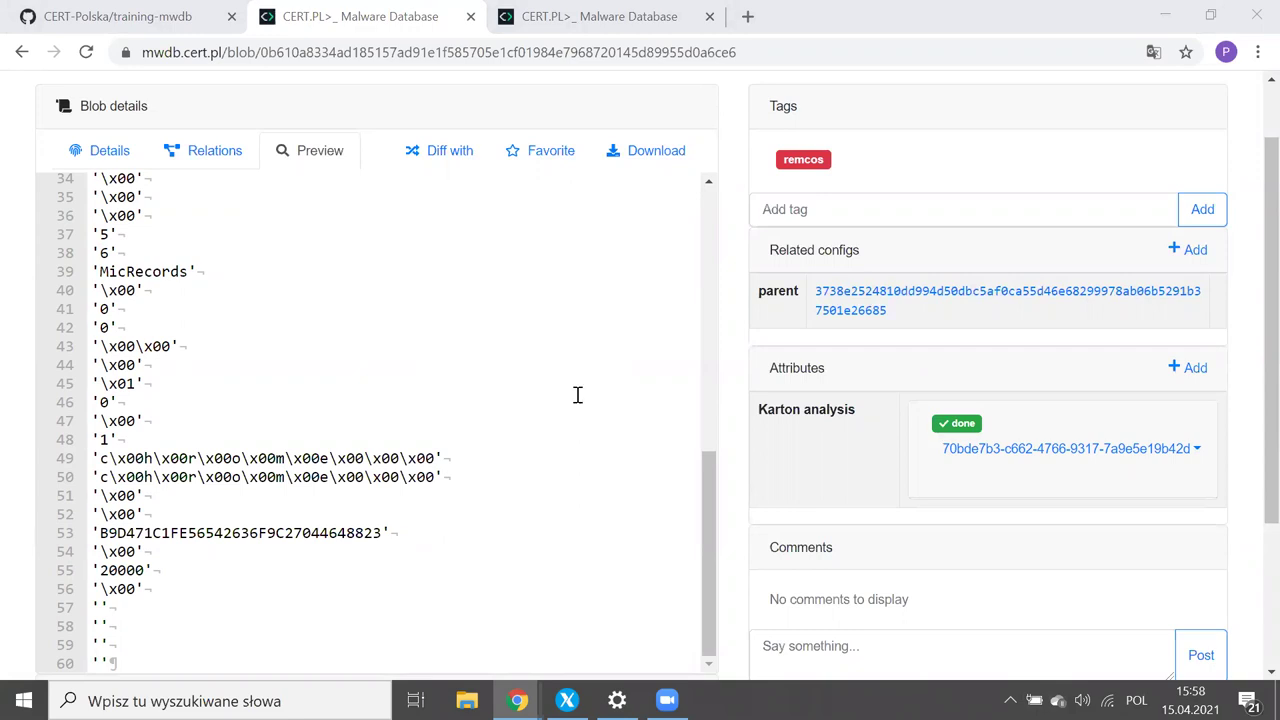
# Step: Copy the link address of the first Exercise #4 blob from the training-mwdb README on GitHub
pyautogui.hotkey('ctrl', '1')
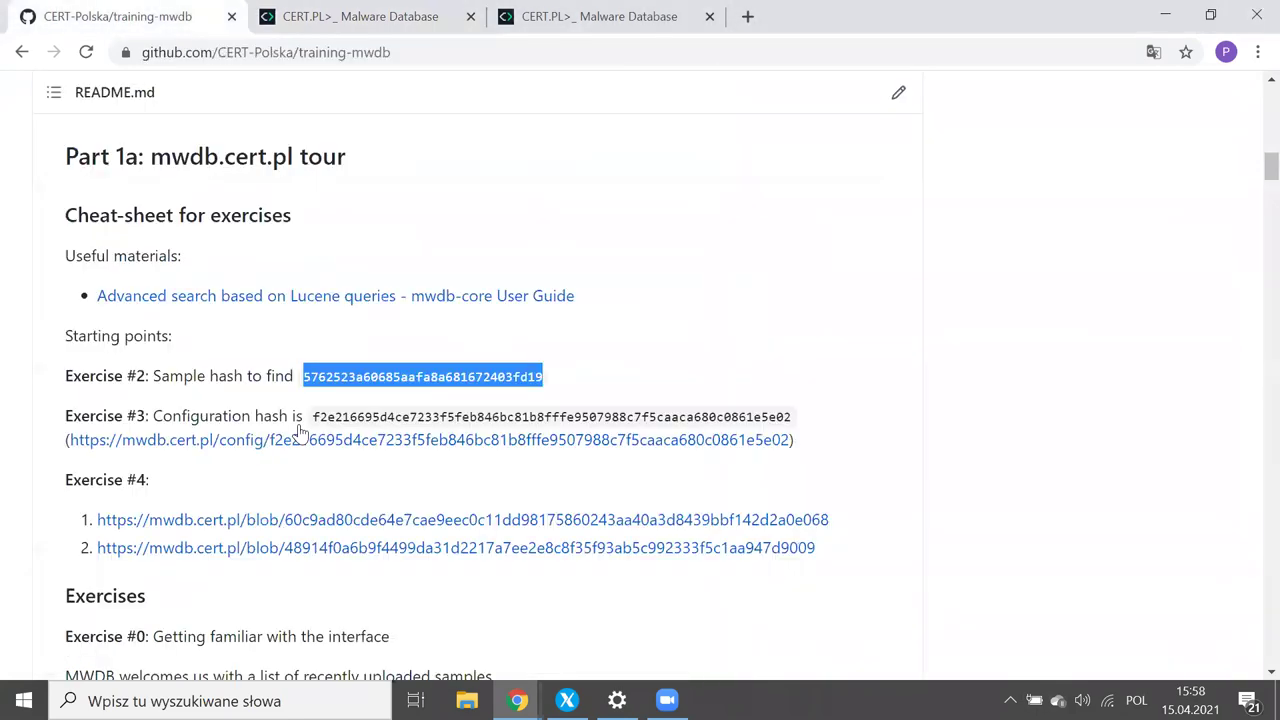
pyautogui.scroll(-4, 363, 348)
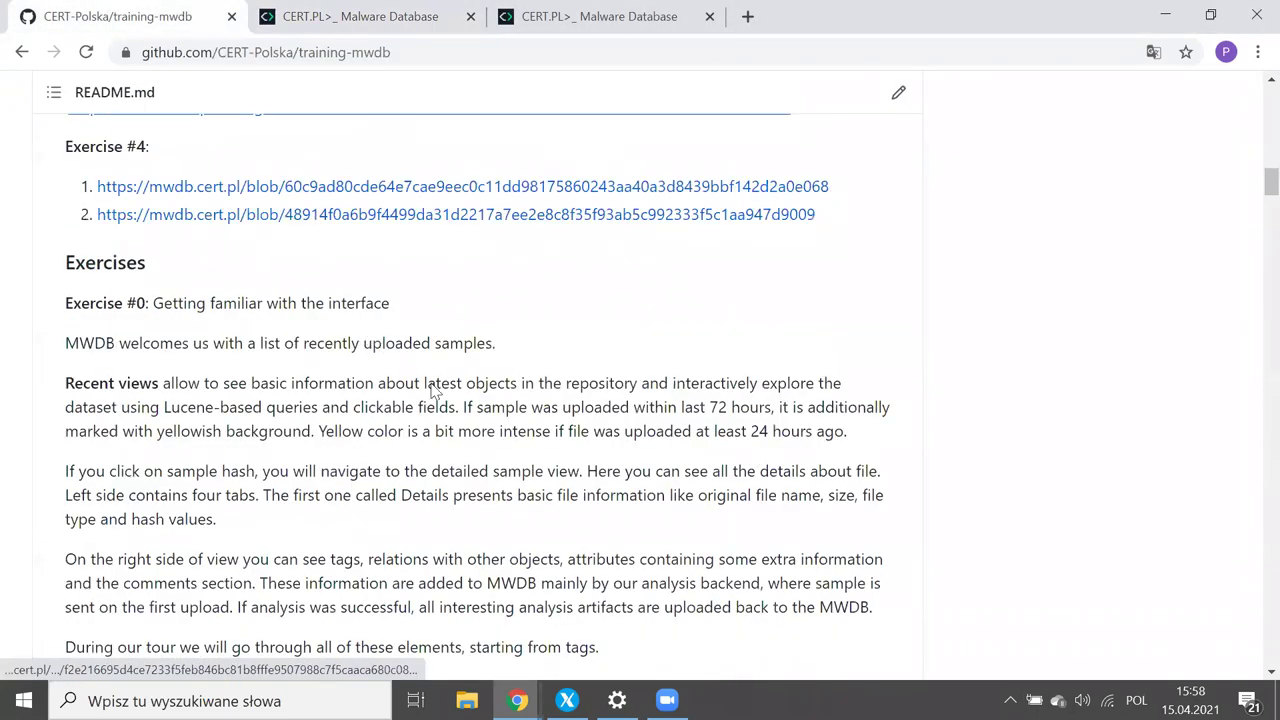
pyautogui.scroll(2, 431, 452)
pyautogui.rightClick(385, 332)
pyautogui.click(457, 452)
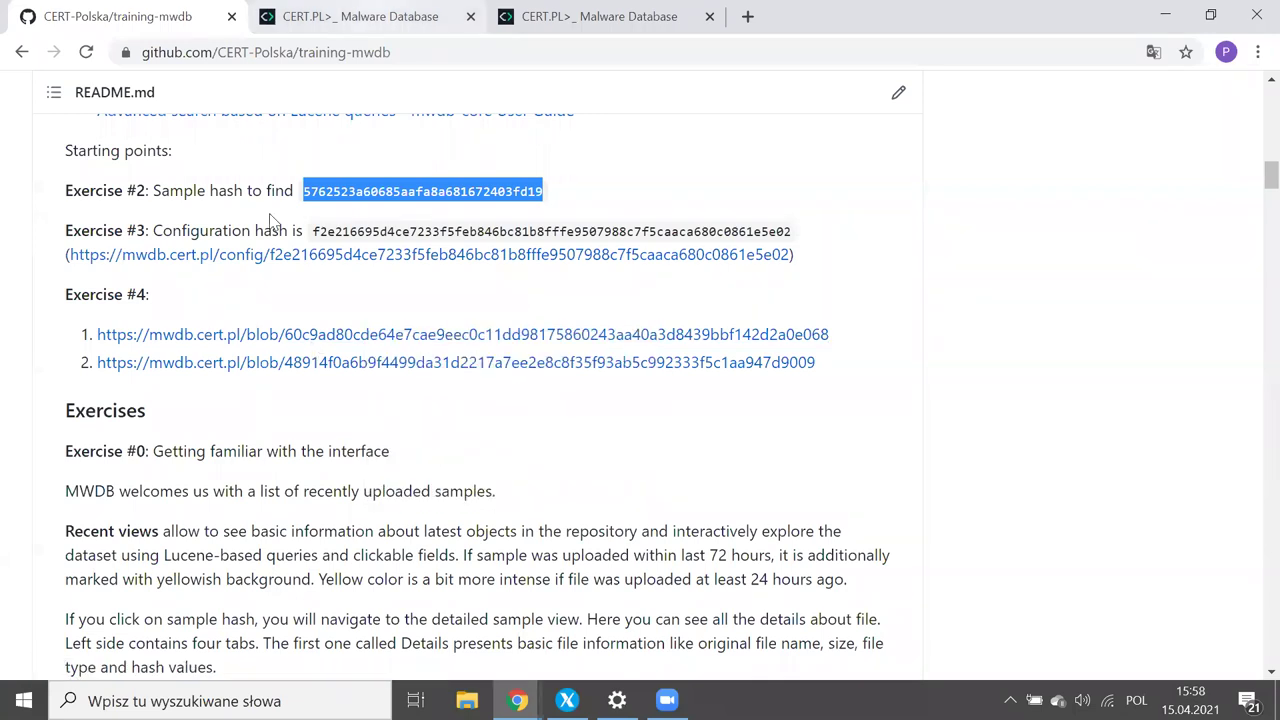
# Step: Load the copied Exercise #4 blob address in the browser tab showing the remcos blob
pyautogui.hotkey('ctrl', '2')
pyautogui.click(325, 51)
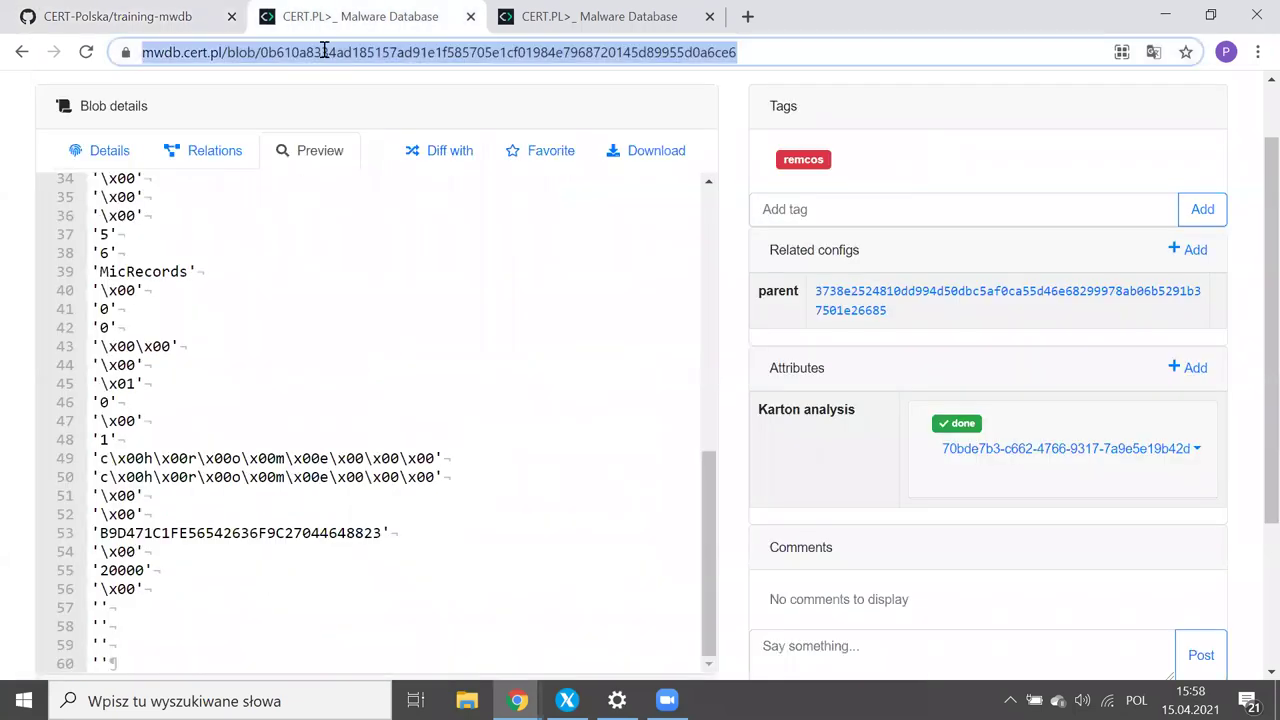
pyautogui.hotkey('ctrl', 'v')
pyautogui.press('Return')
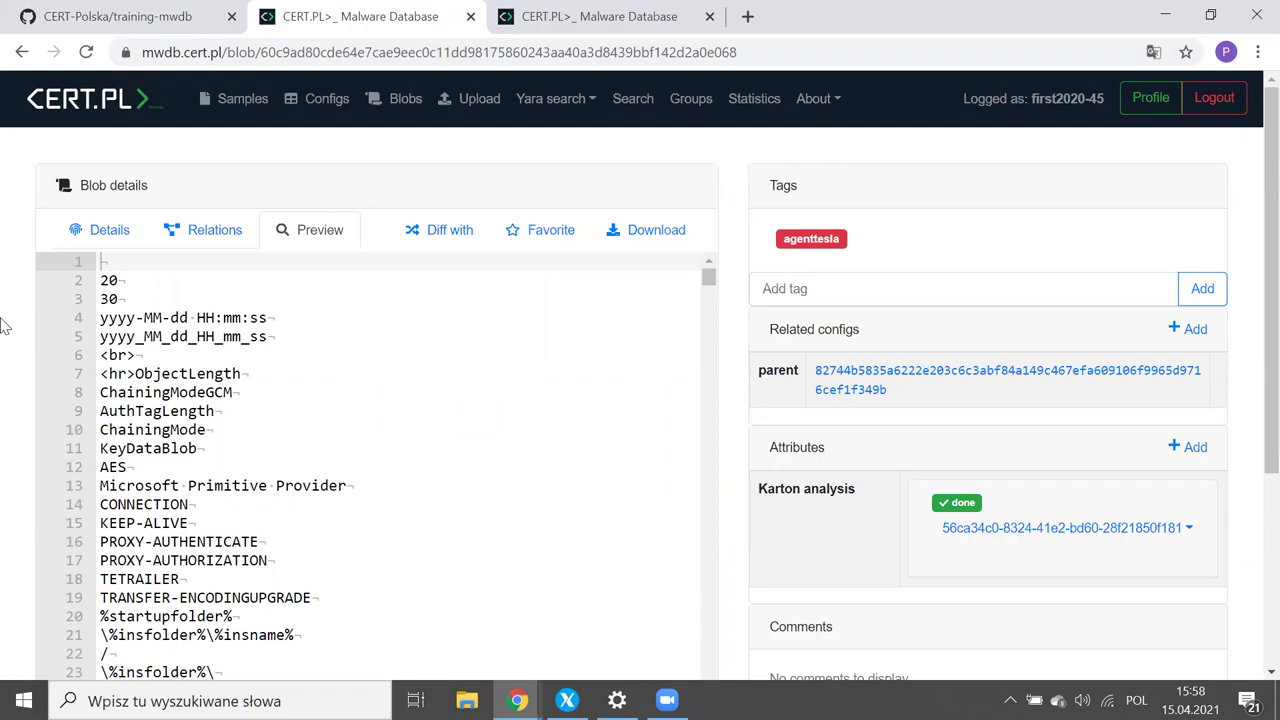
# Step: Read through the agenttesla blob's strings, past the SMTP and FileZilla entries down to the end, and return to the first line
pyautogui.scroll(-2, 272, 430)
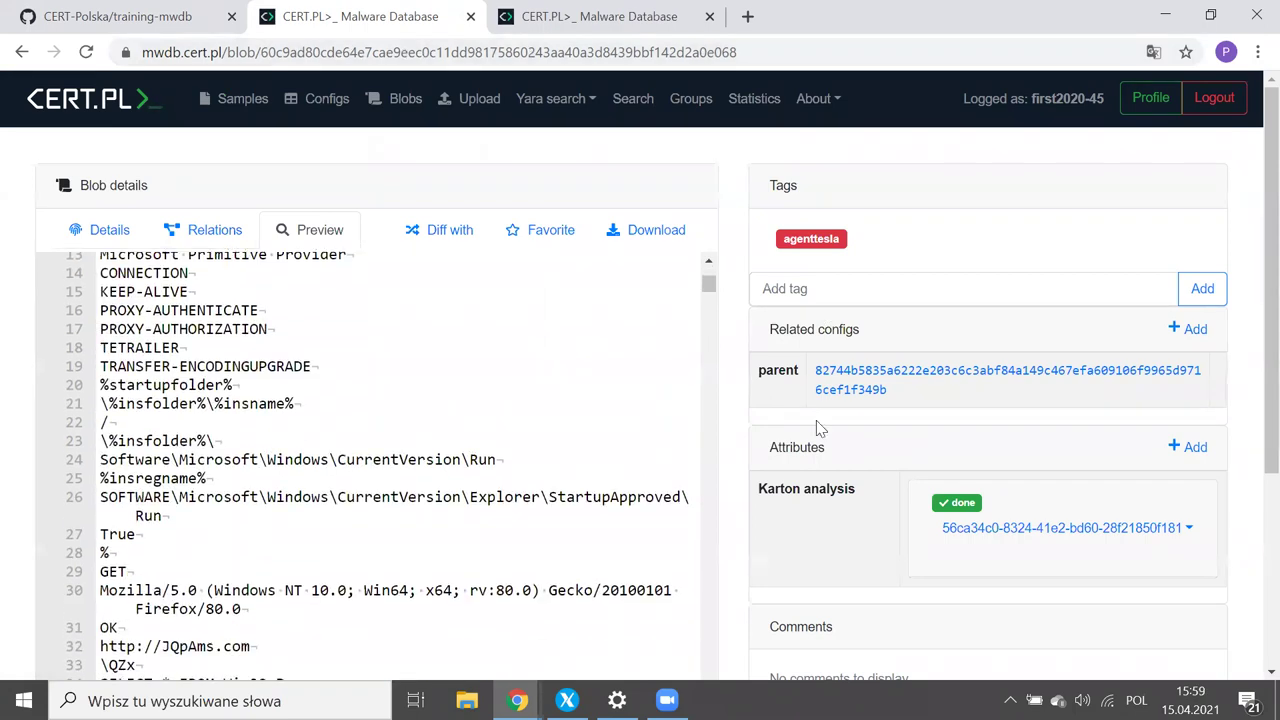
pyautogui.scroll(-2, 816, 420)
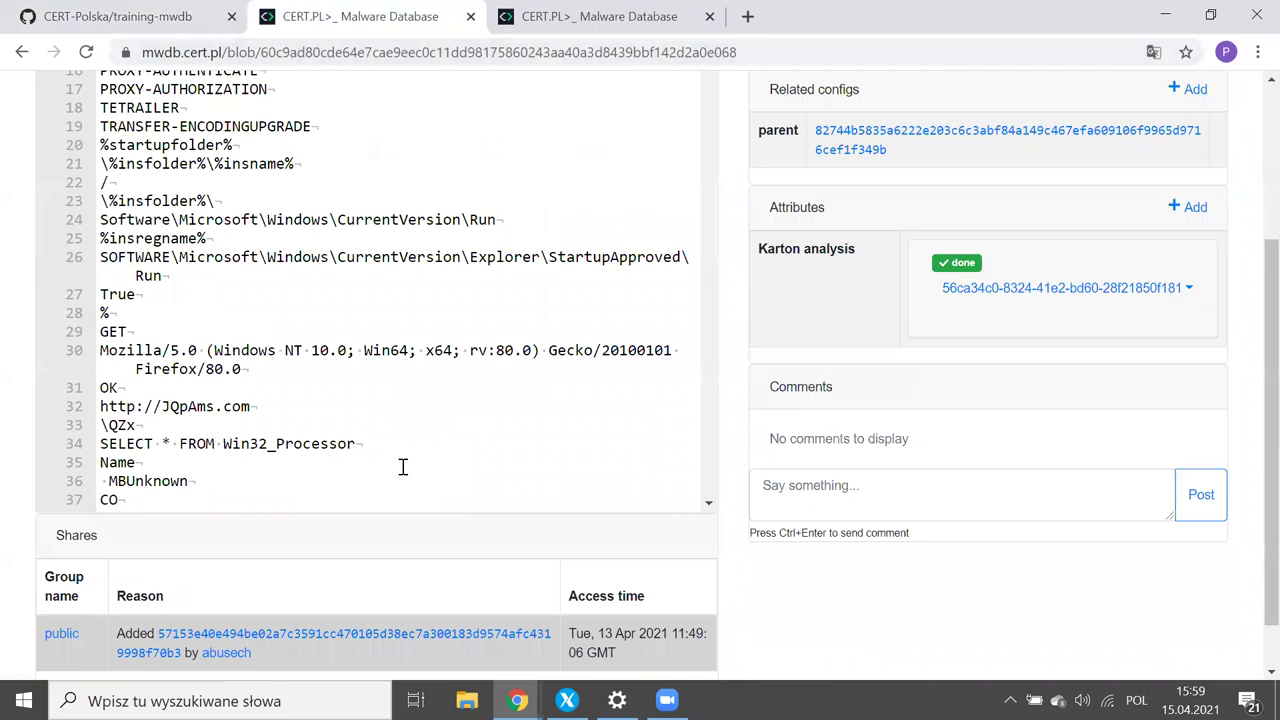
pyautogui.scroll(-1, 402, 467)
pyautogui.scroll(-1, 402, 467)
pyautogui.scroll(1, 75, 285)
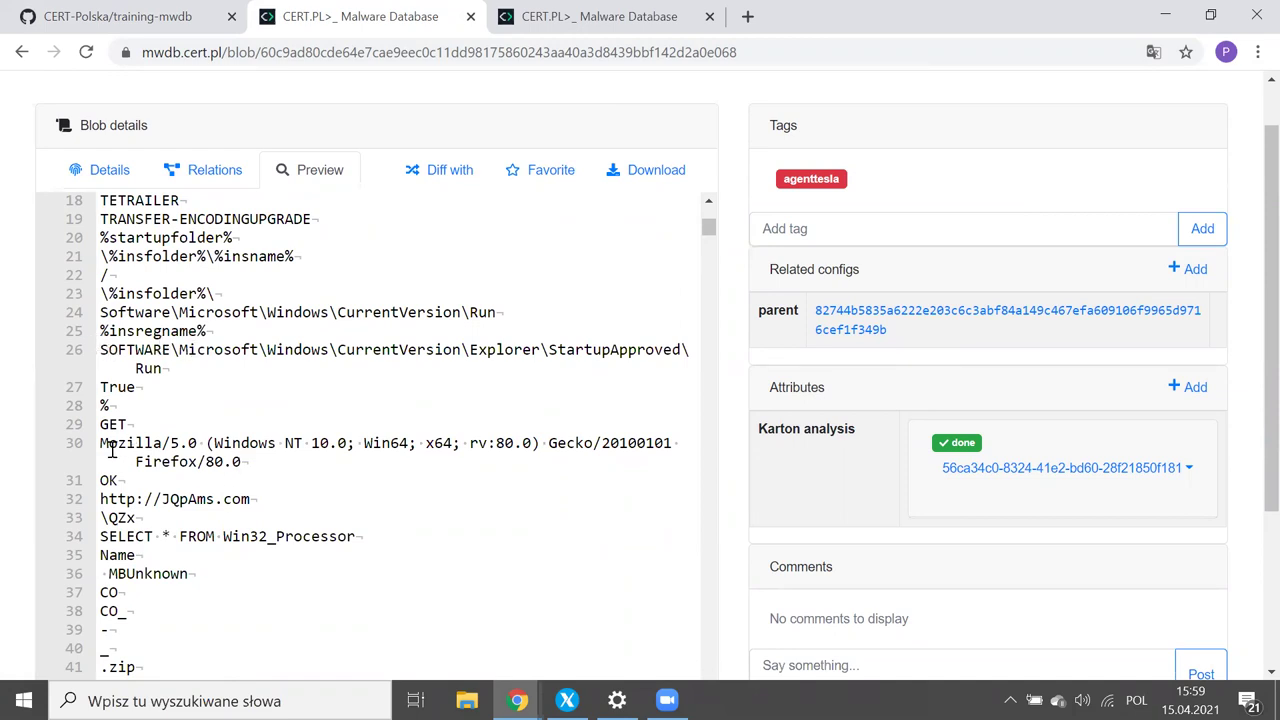
pyautogui.scroll(-2, 244, 493)
pyautogui.scroll(-3, 244, 493)
pyautogui.scroll(1, 300, 365)
pyautogui.scroll(-1, 311, 376)
pyautogui.scroll(-6, 311, 376)
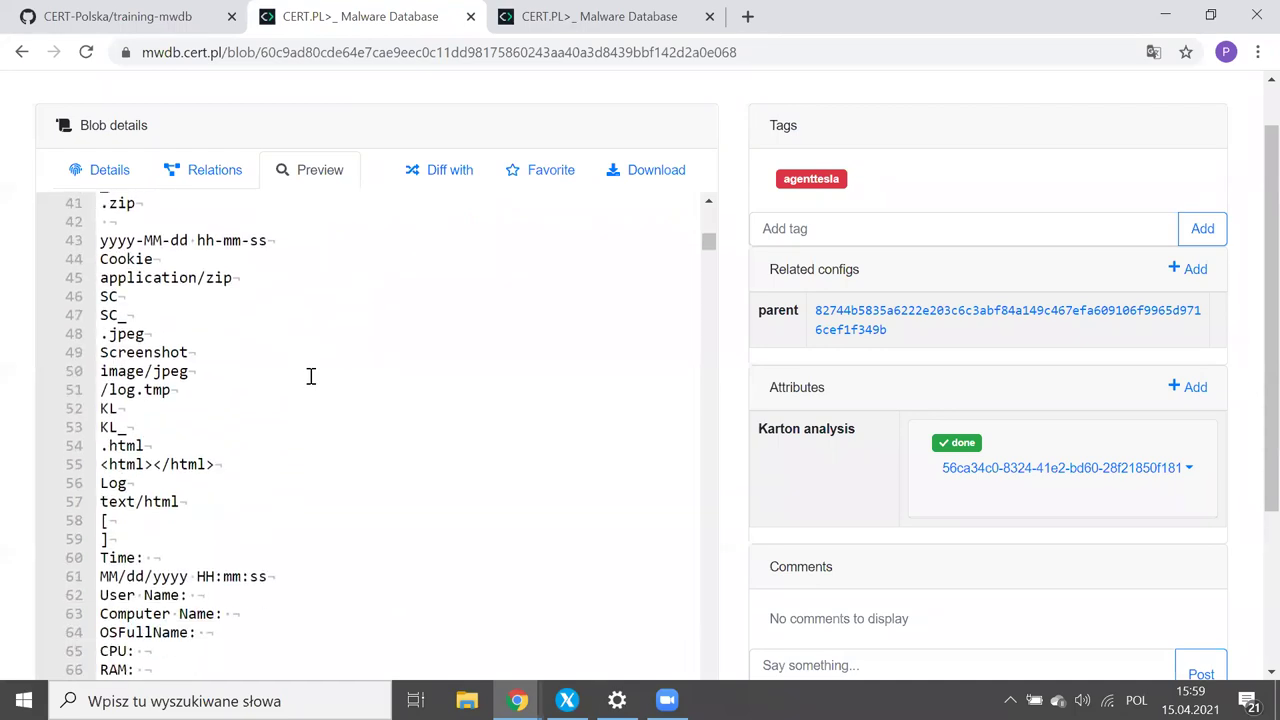
pyautogui.scroll(-20, 311, 376)
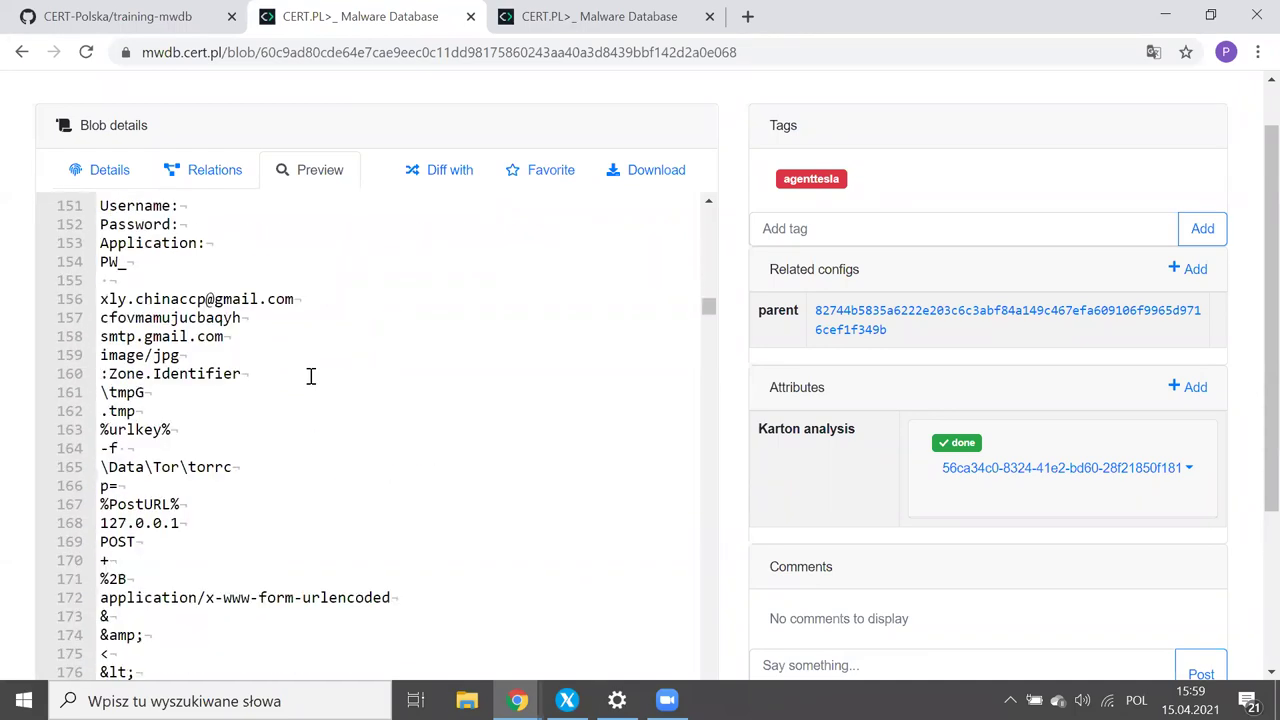
pyautogui.scroll(-20, 311, 376)
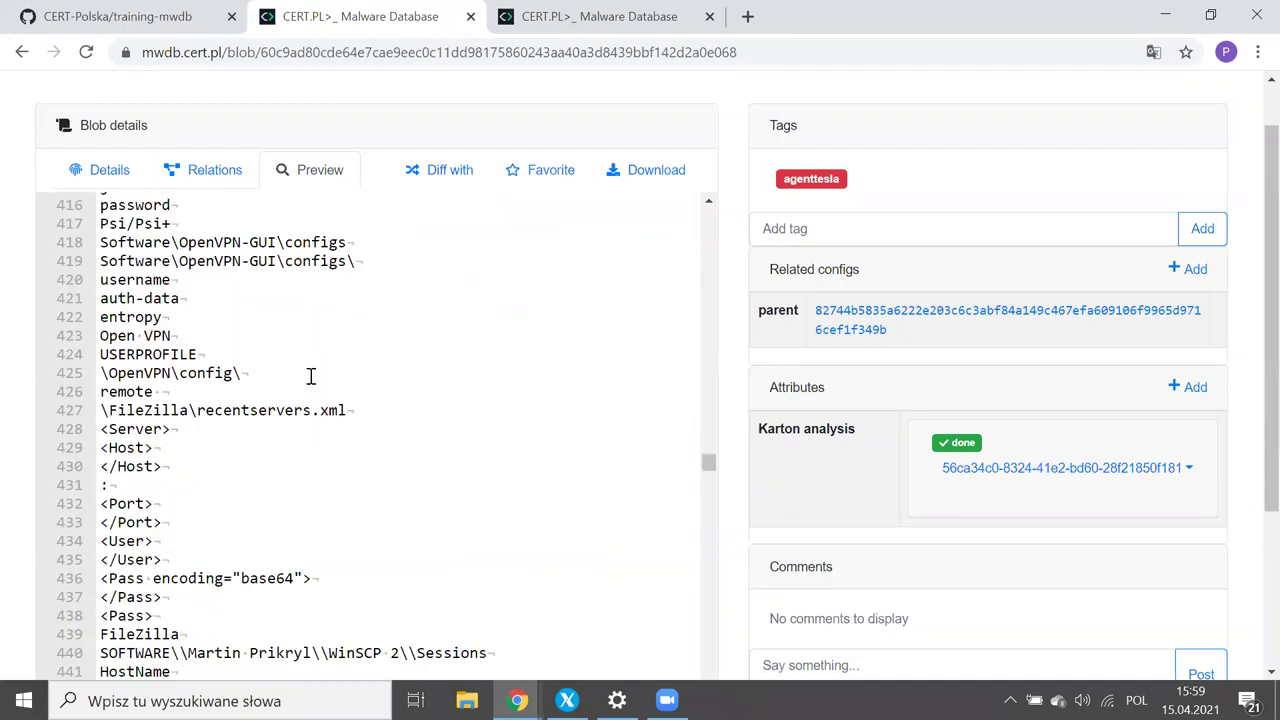
pyautogui.scroll(-3, 311, 376)
pyautogui.scroll(-20, 311, 376)
pyautogui.scroll(-6, 502, 424)
pyautogui.scroll(20, 502, 424)
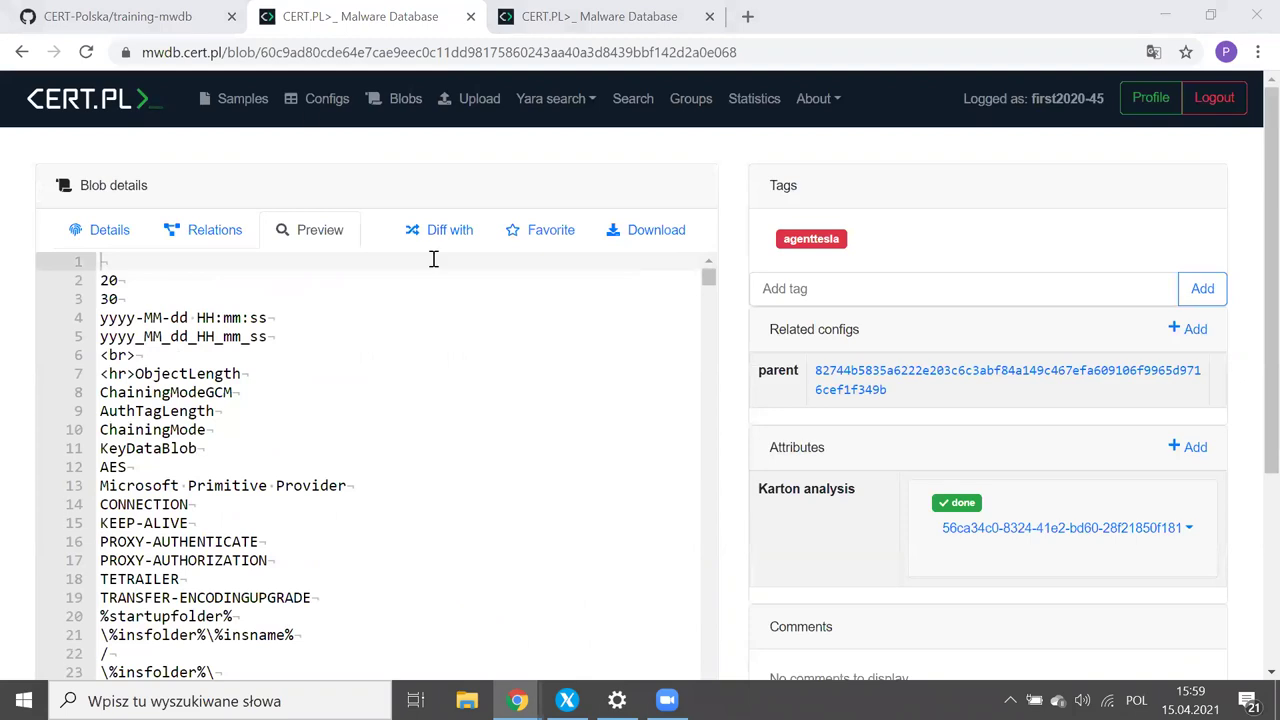
# Step: Load the remcos blob at mwdb.cert.pl/blob/48914f0a6b9f4499da31d2217a7ee2e8c8f35f93ab5c992333f5c1aa947d9009 in the current browser tab
pyautogui.click(260, 54)
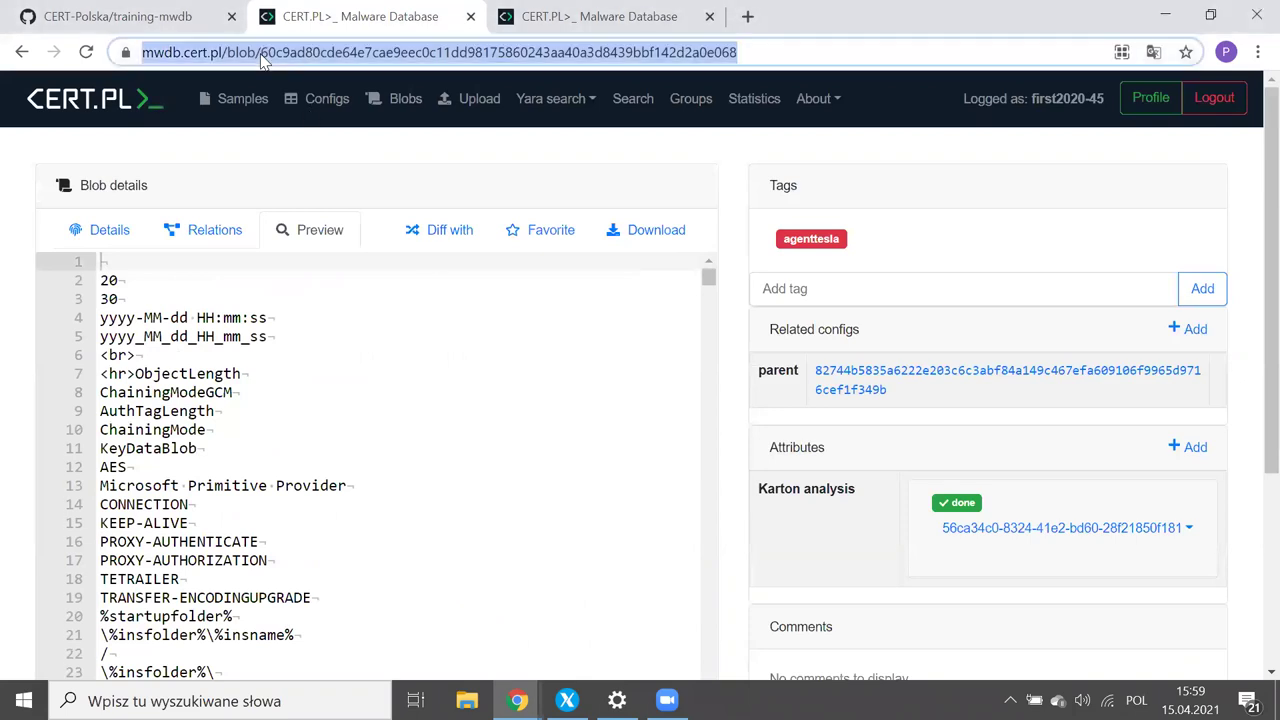
pyautogui.write('mwdb.cert.pl/blob/48914f0a6b9f4499da31d2217a7ee2e8c8f35f93ab5c992333f5c1aa947d9009')
pyautogui.press('Return')
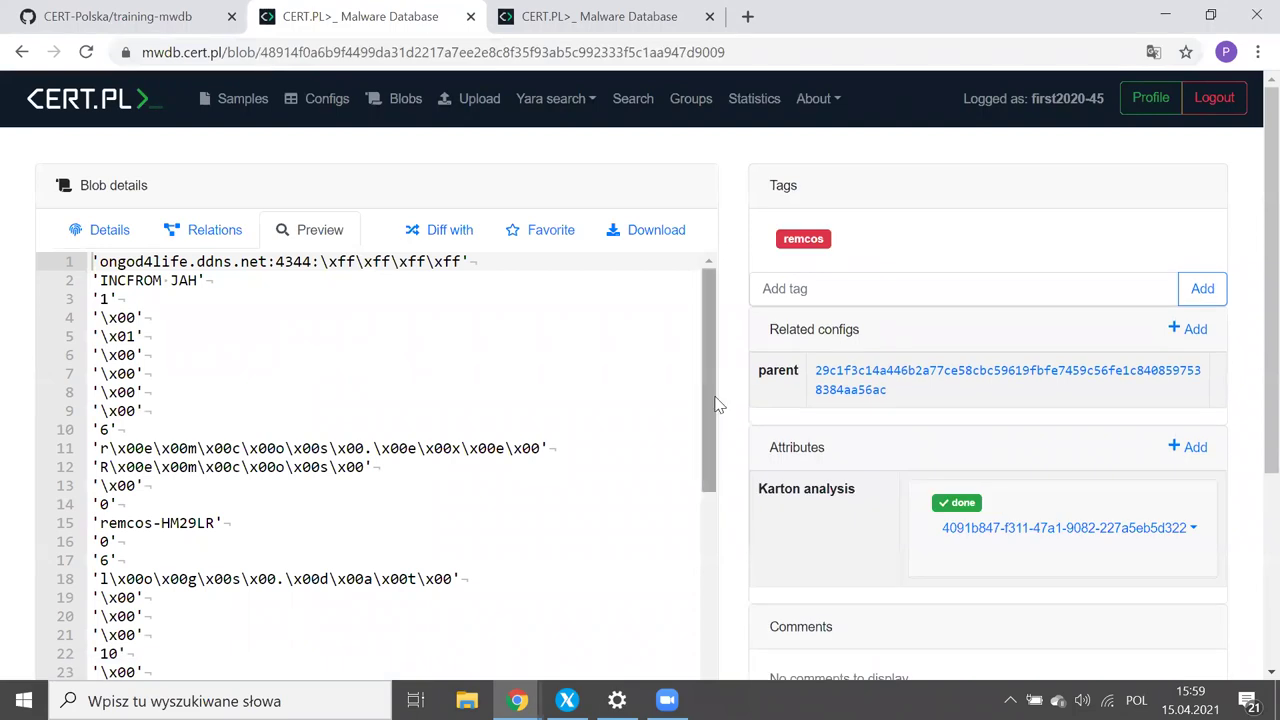
# Step: Look over the remcos blob's contents and open its related parent config
pyautogui.scroll(-1, 886, 280)
pyautogui.scroll(-1, 886, 280)
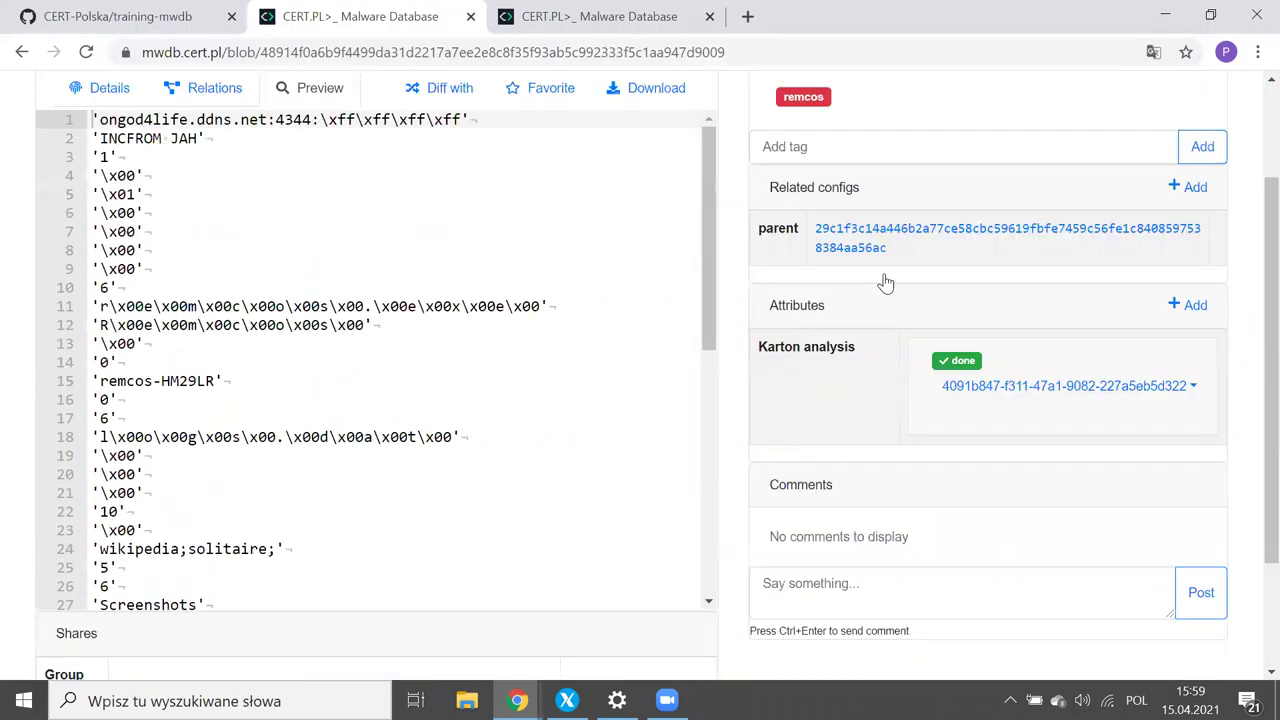
pyautogui.scroll(1, 852, 284)
pyautogui.click(855, 284)
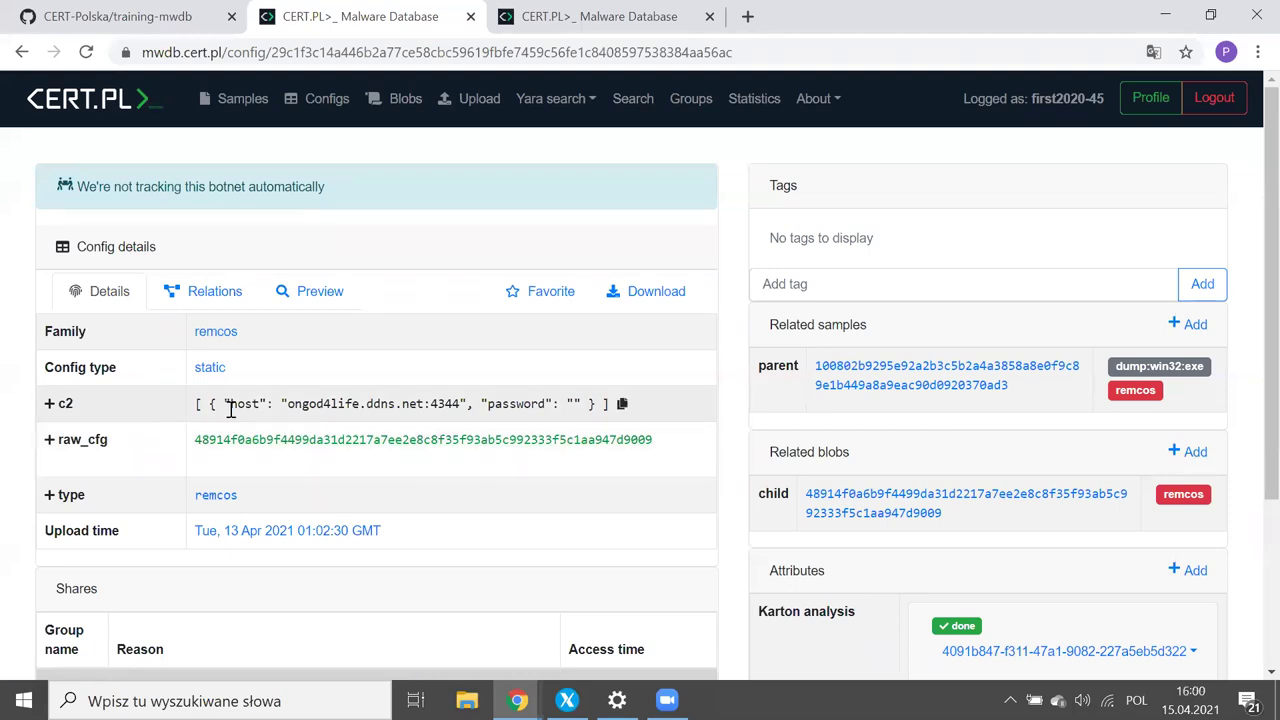
# Step: Review the remcos config's raw JSON preview and return to its details view
pyautogui.click(320, 293)
pyautogui.scroll(-2, 322, 295)
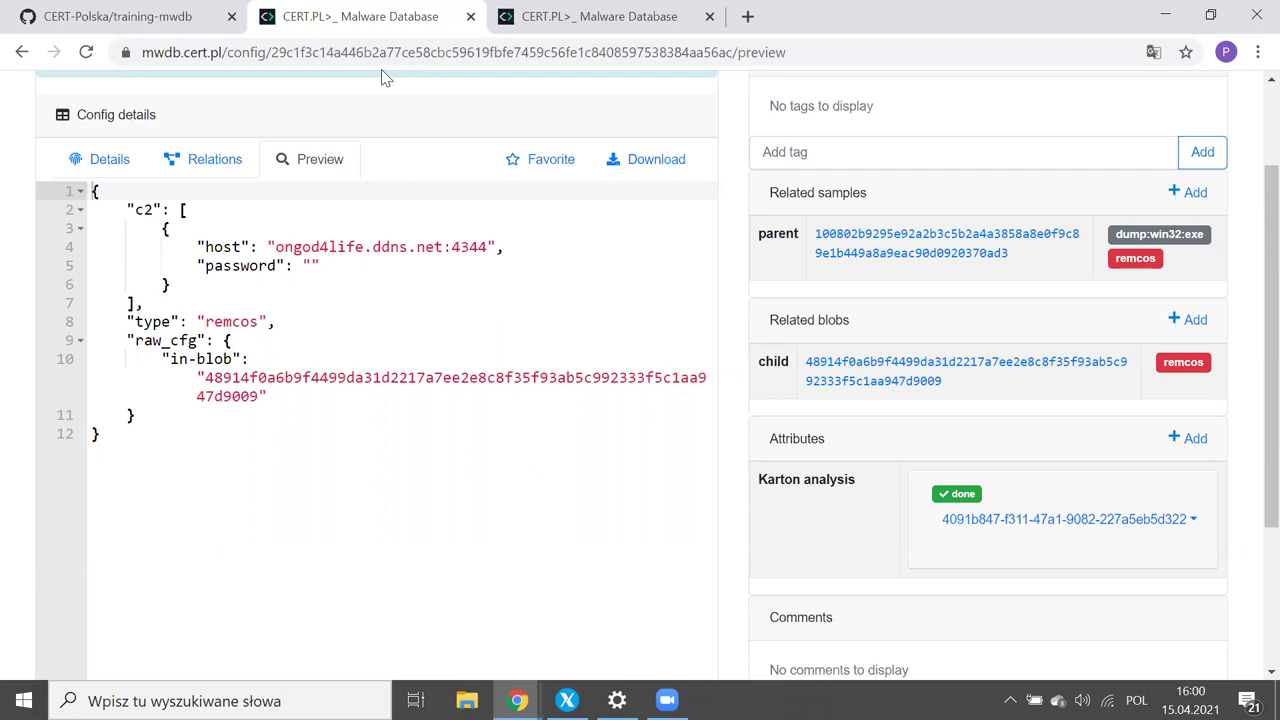
pyautogui.click(95, 162)
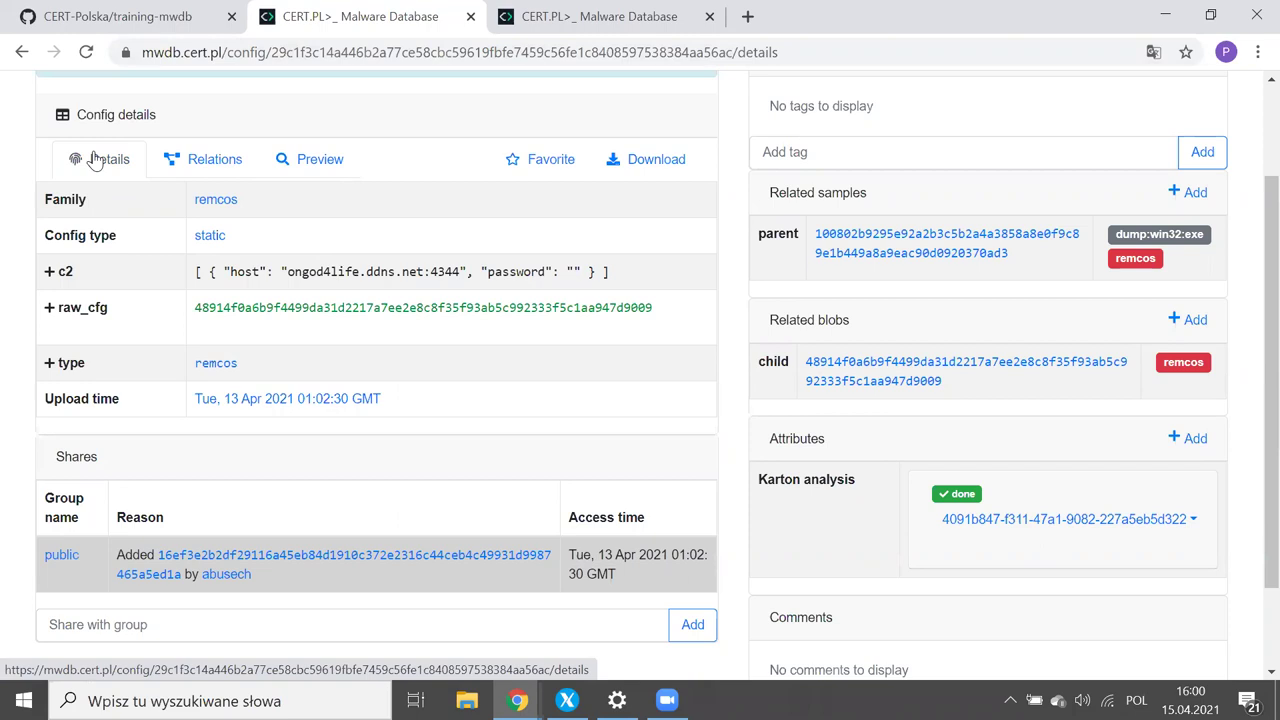
# Step: Expand the config's c2 entry, search for configs sharing the host ongod4life.ddns.net:4344, and open the one first seen 24 Mar 2021
pyautogui.click(121, 282)
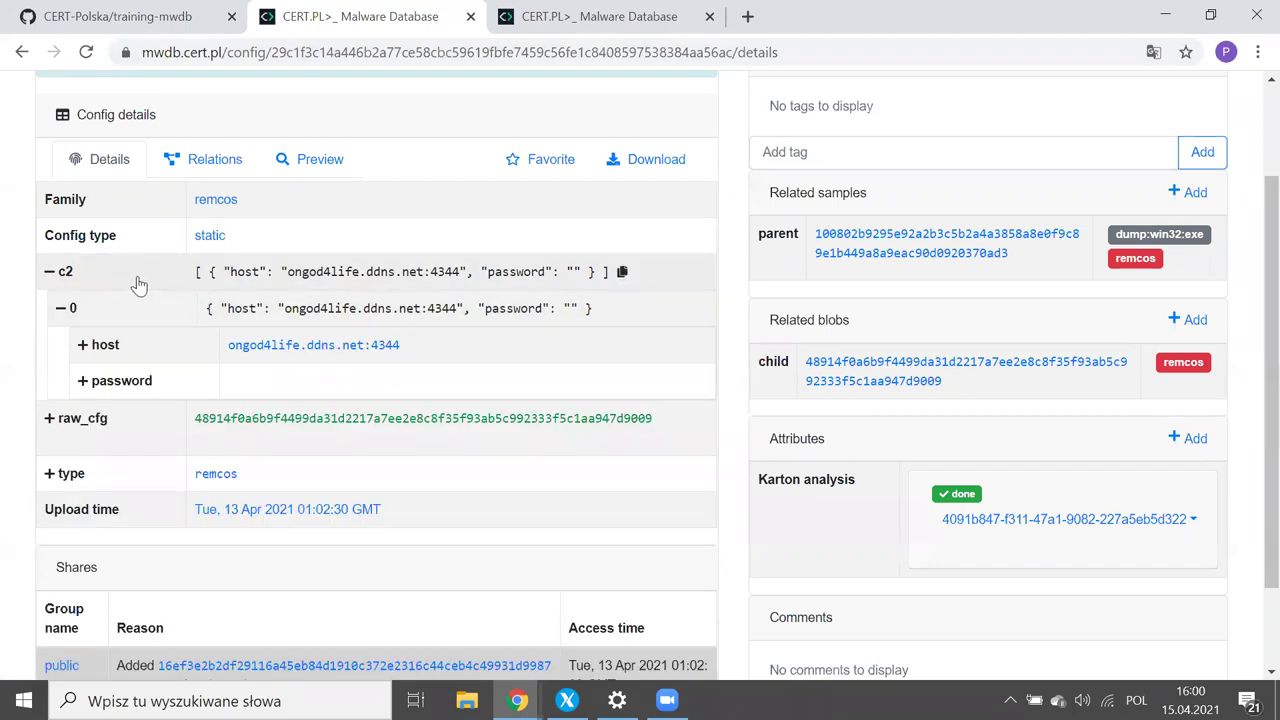
pyautogui.click(313, 346)
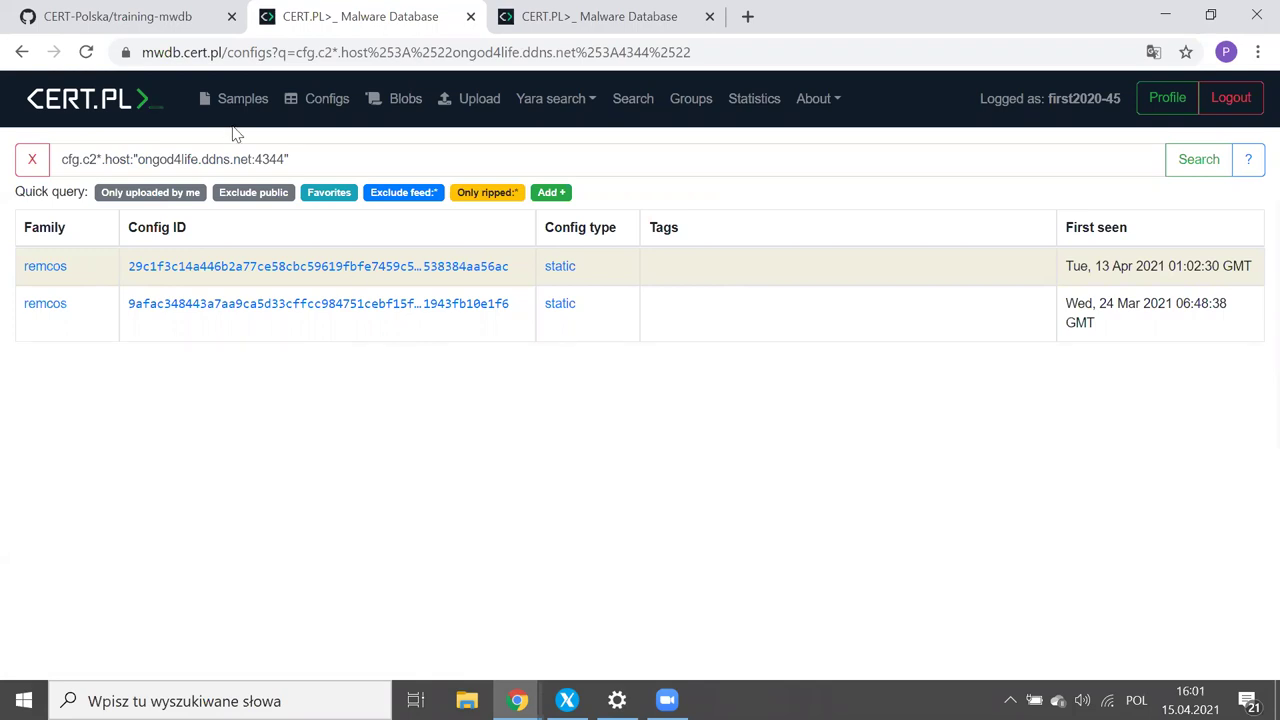
pyautogui.click(217, 304)
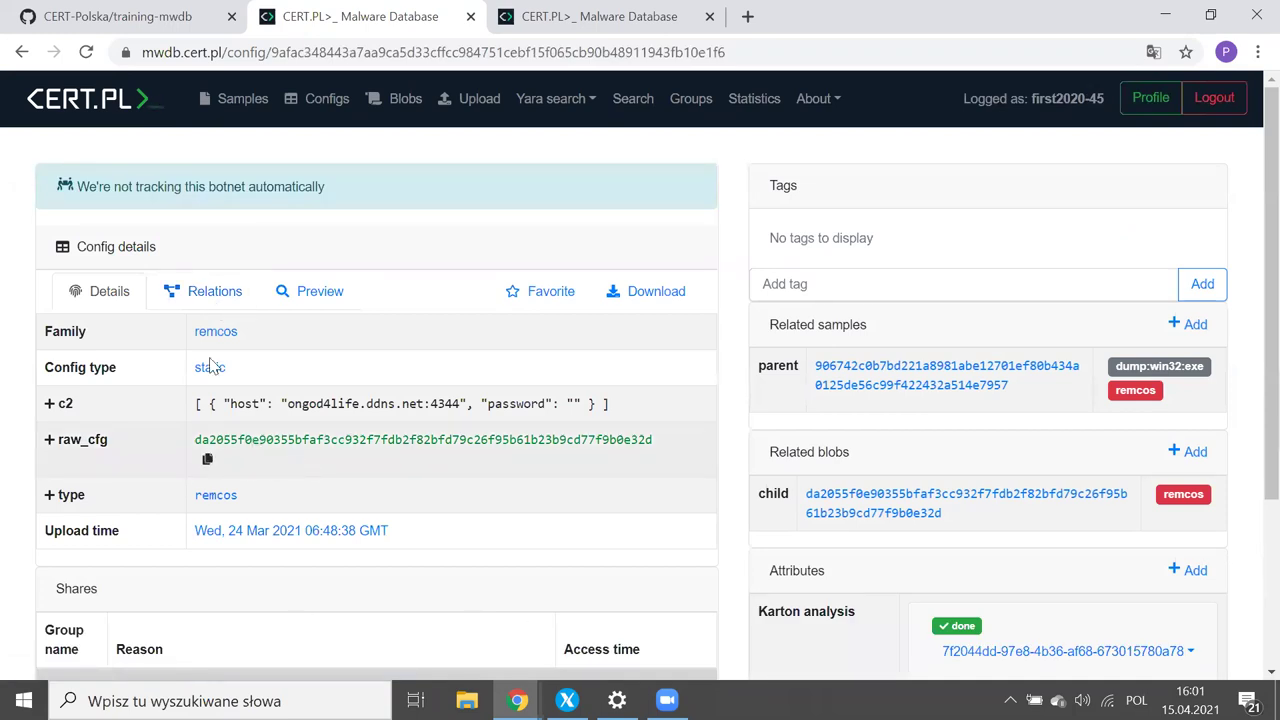
# Step: Return to the matching configs, check the one first seen 13 Apr 2021, and reopen the 24 Mar 2021 config for comparison
pyautogui.click(372, 403)
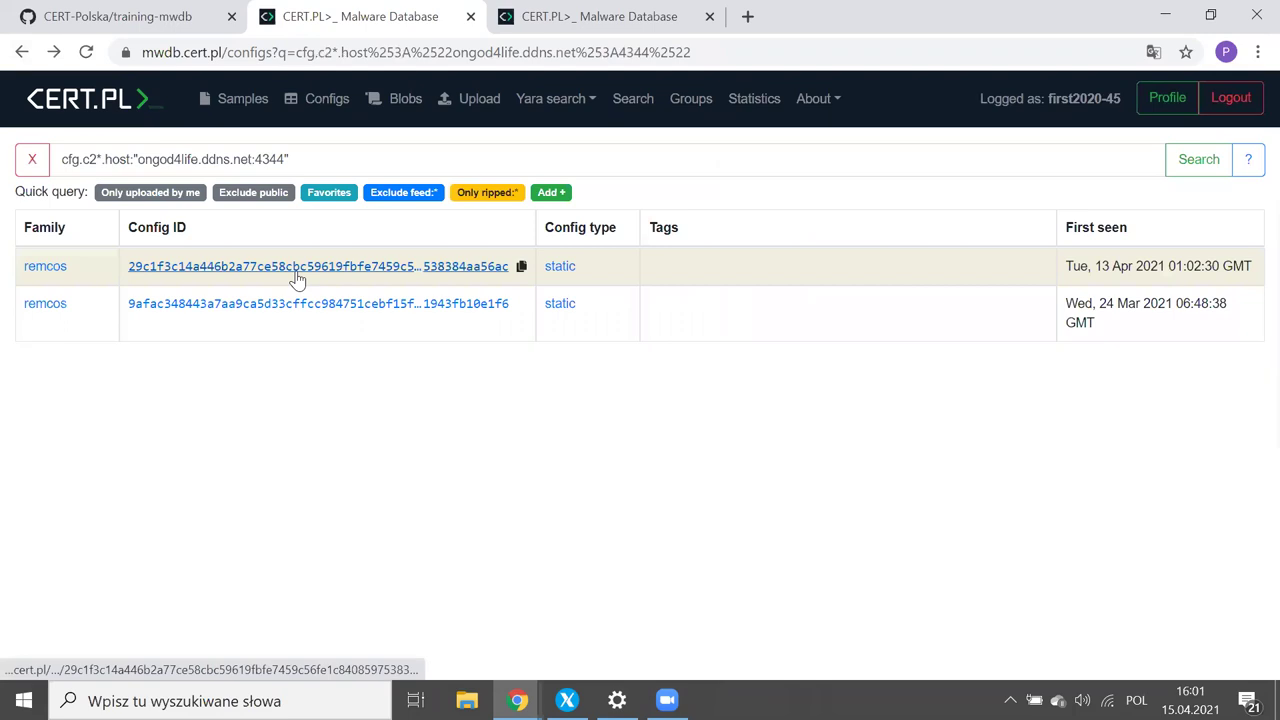
pyautogui.click(297, 280)
pyautogui.click(22, 52)
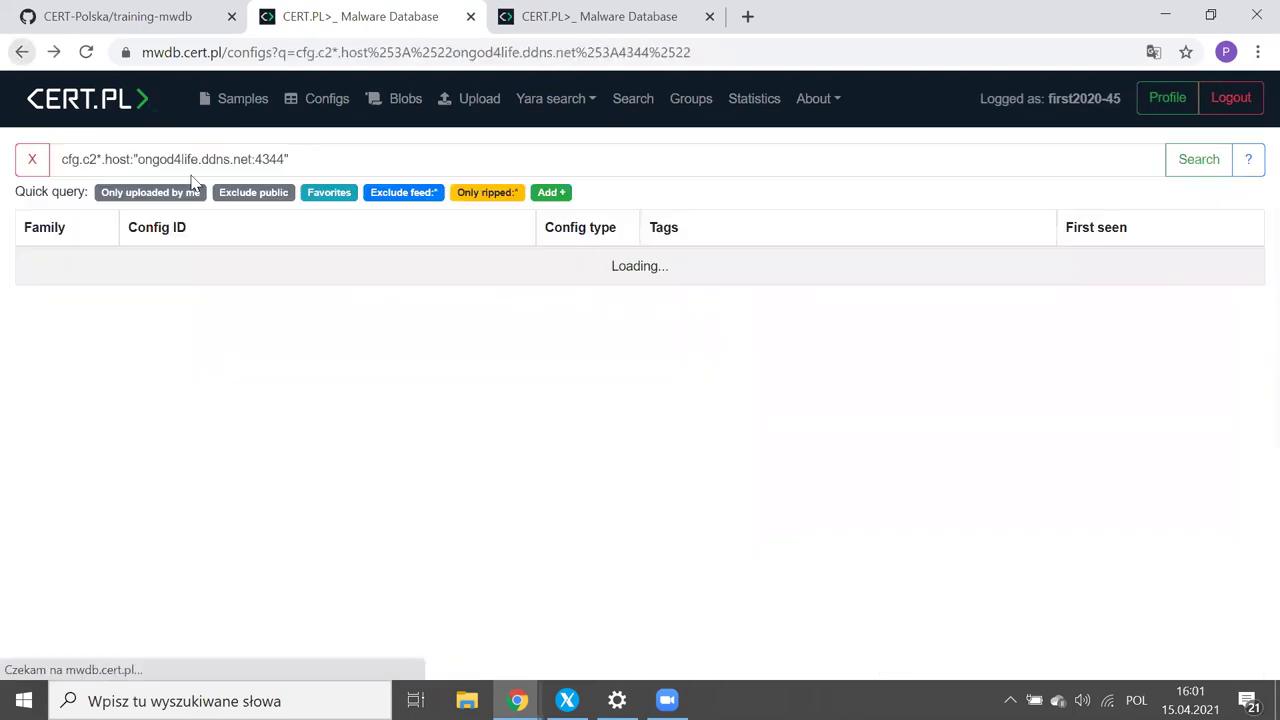
pyautogui.click(296, 308)
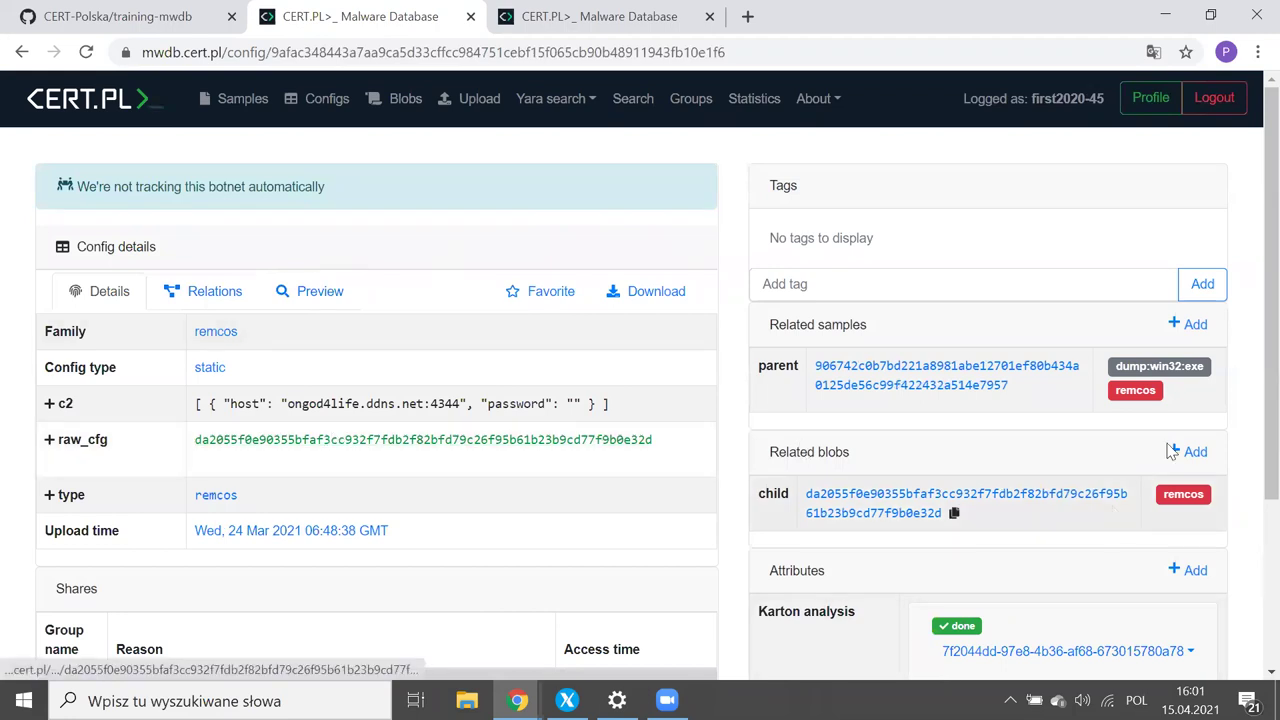
# Step: Open the remcos config's related child blob, examine its raw configuration contents, and return to the config
pyautogui.click(882, 500)
pyautogui.scroll(-8, 388, 452)
pyautogui.scroll(5, 388, 452)
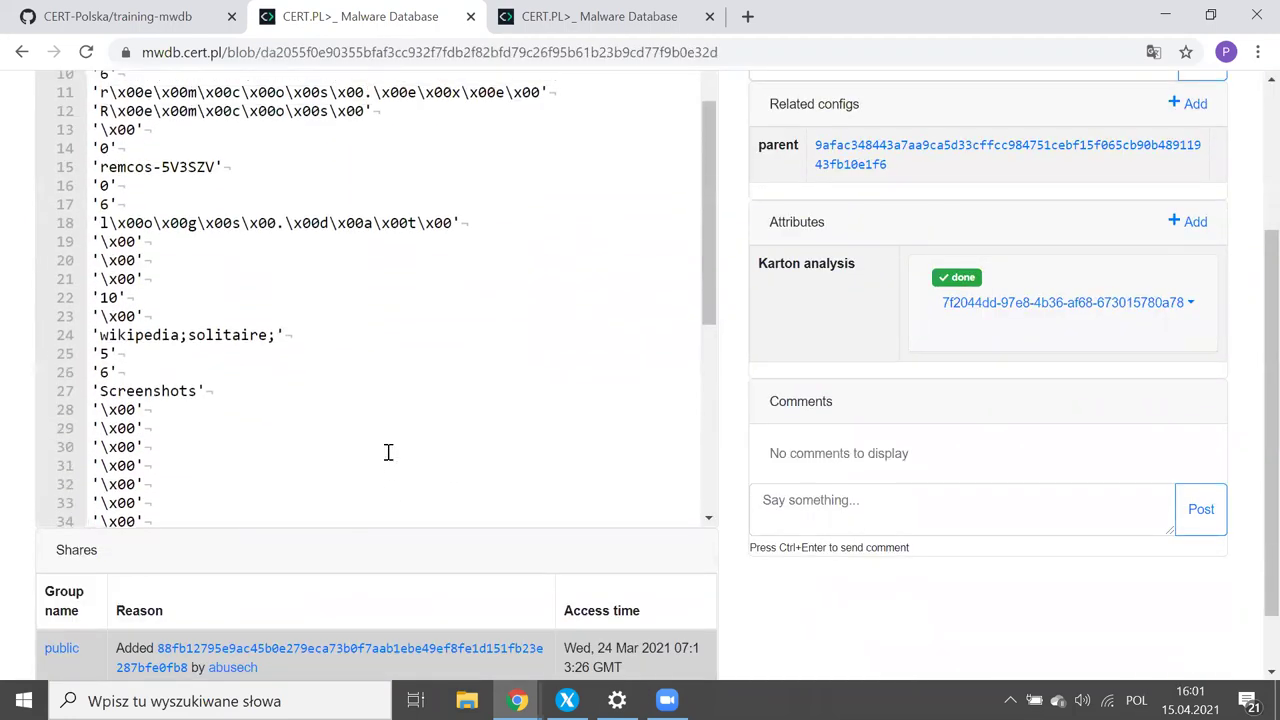
pyautogui.scroll(5, 388, 452)
pyautogui.scroll(3, 737, 354)
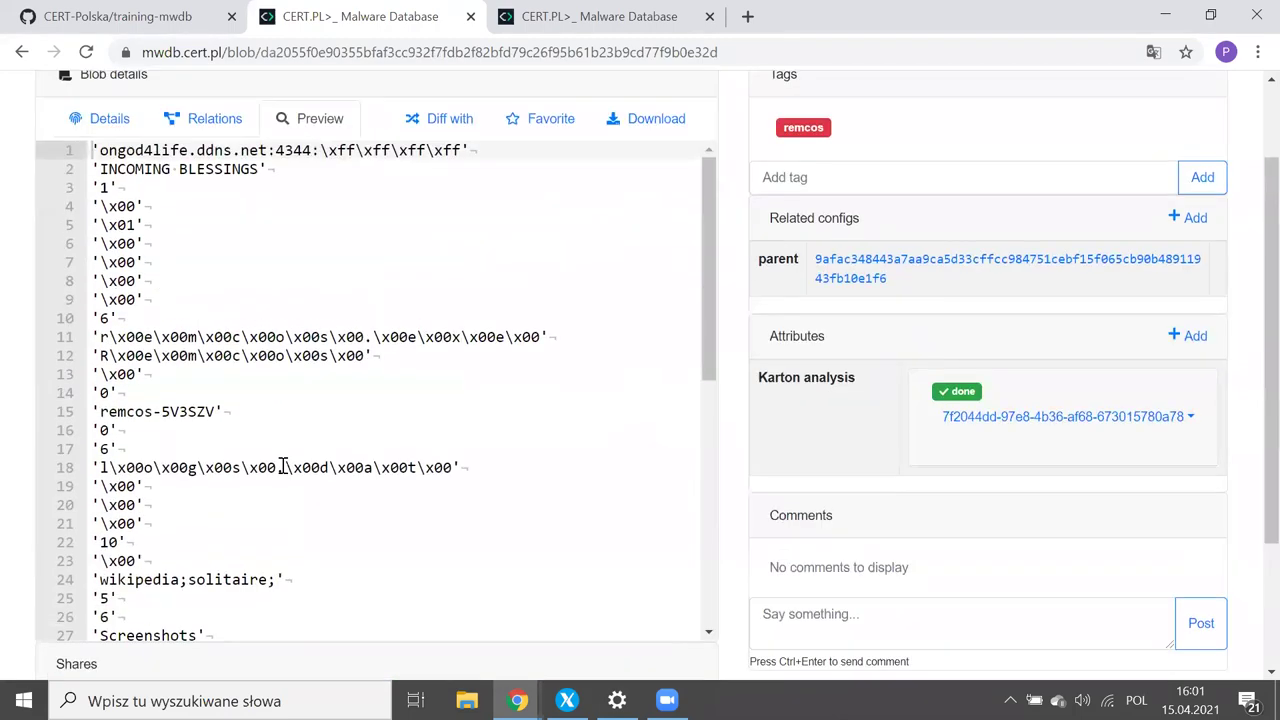
pyautogui.scroll(-5, 283, 466)
pyautogui.scroll(5, 283, 466)
pyautogui.scroll(-5, 283, 466)
pyautogui.scroll(5, 283, 466)
pyautogui.scroll(-7, 283, 466)
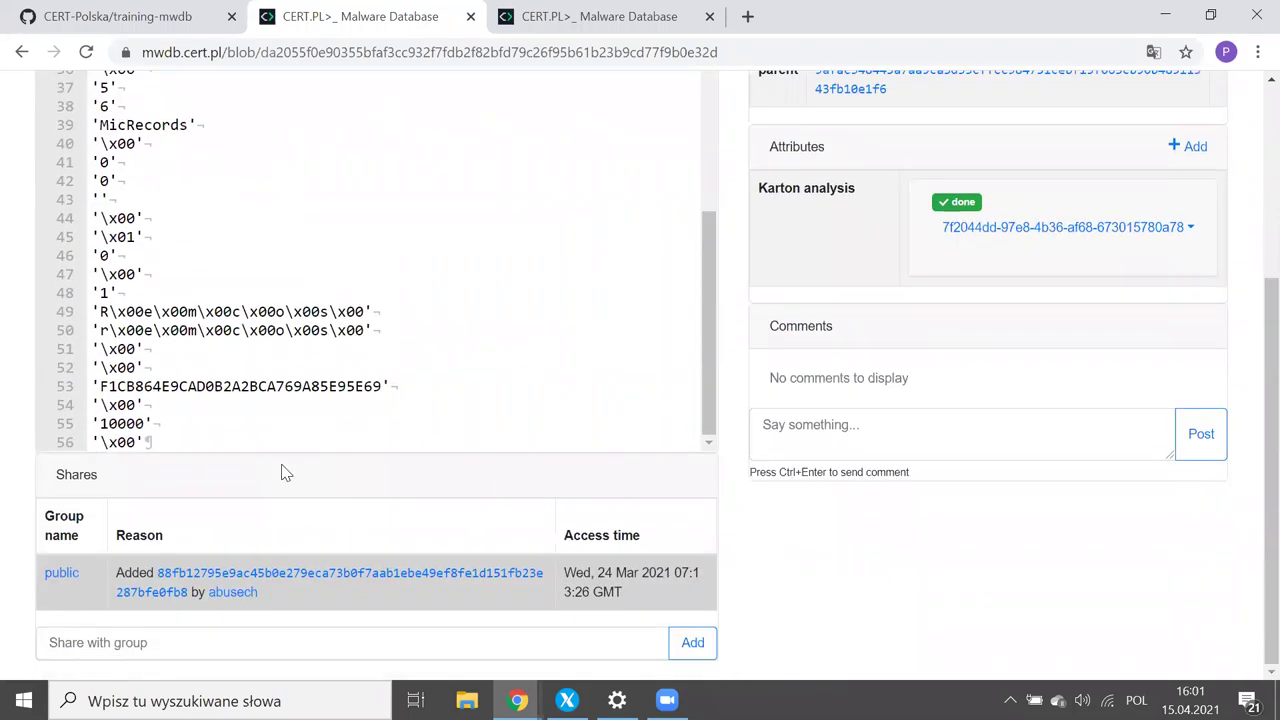
pyautogui.scroll(5, 283, 466)
pyautogui.click(20, 52)
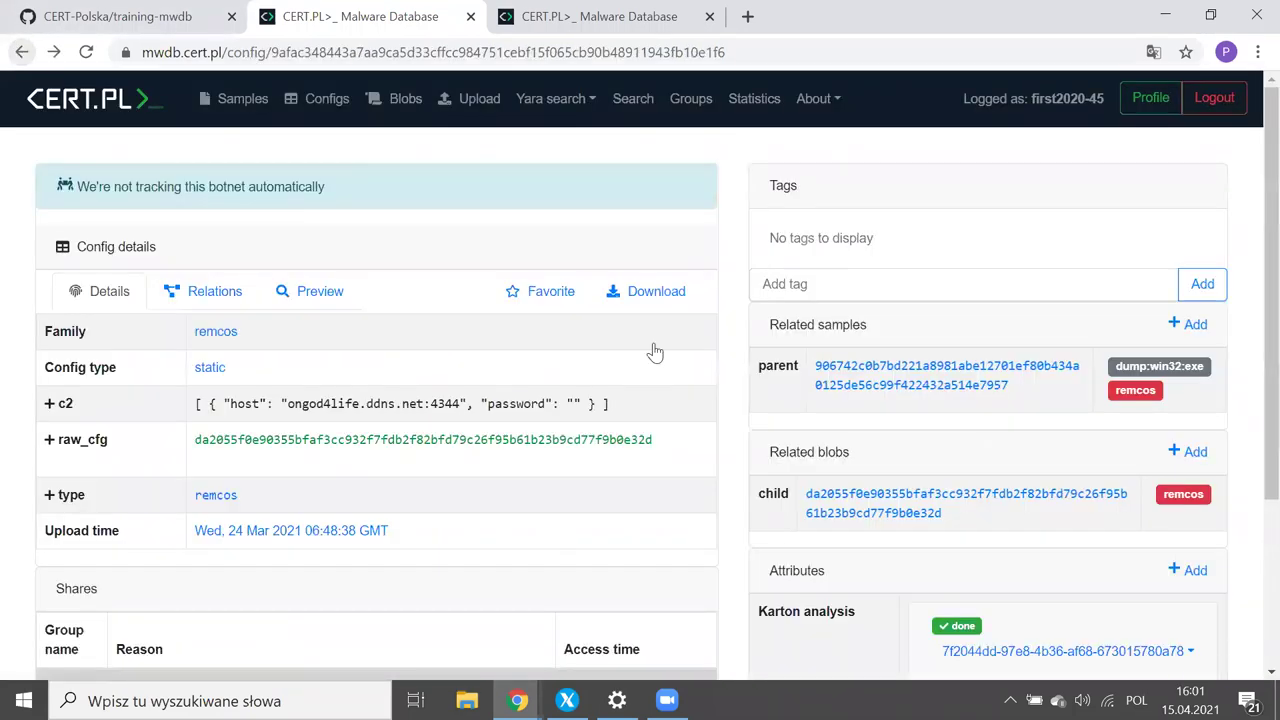
pyautogui.scroll(-1, 651, 349)
pyautogui.click(30, 52)
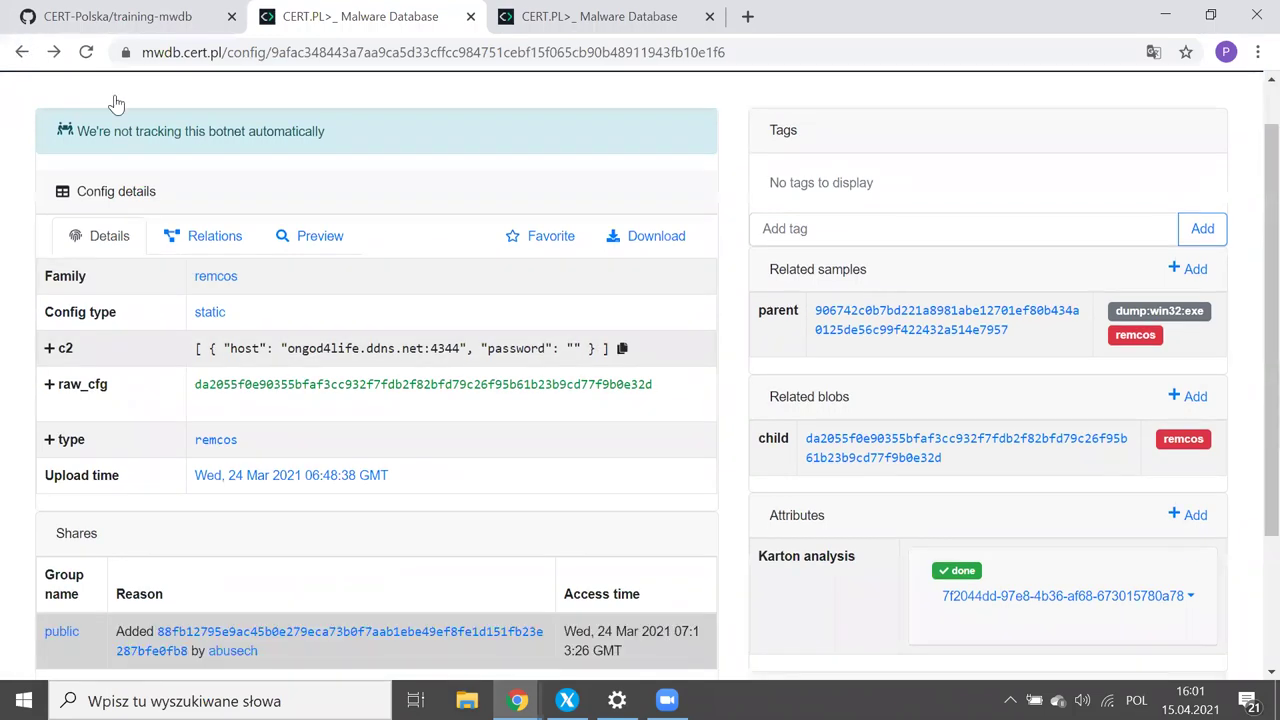
pyautogui.click(213, 264)
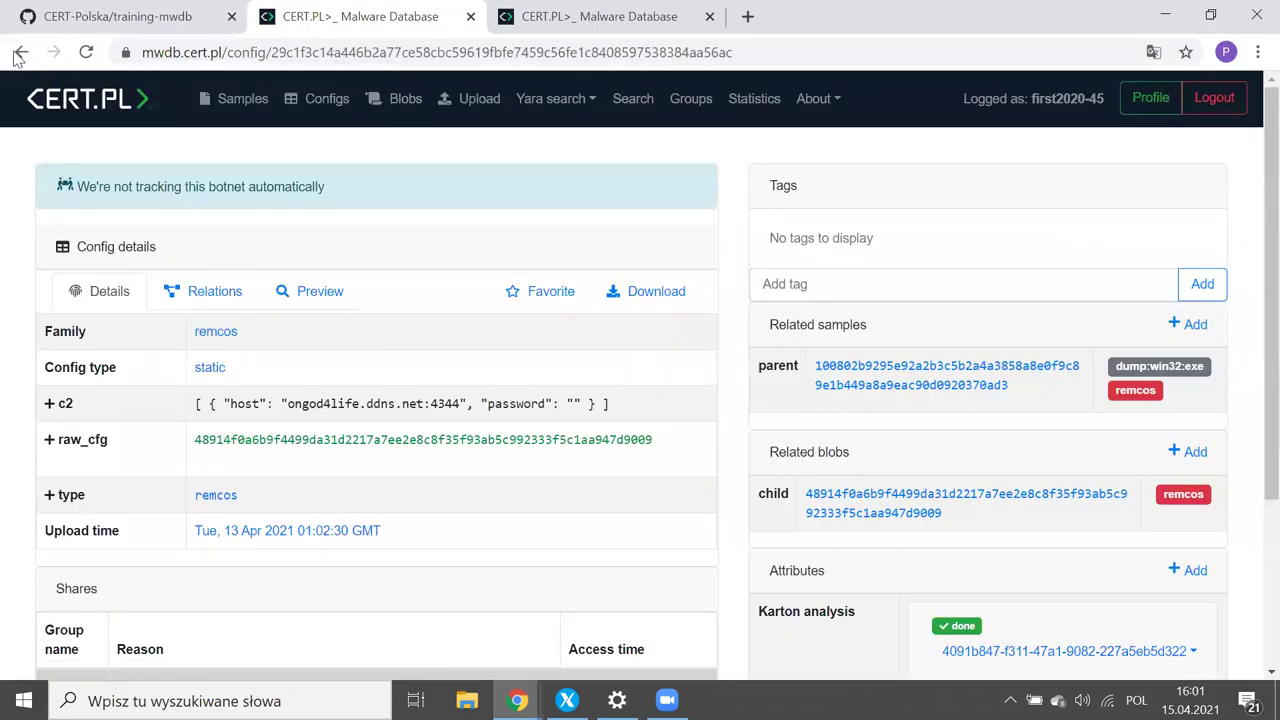
pyautogui.click(22, 52)
pyautogui.click(268, 307)
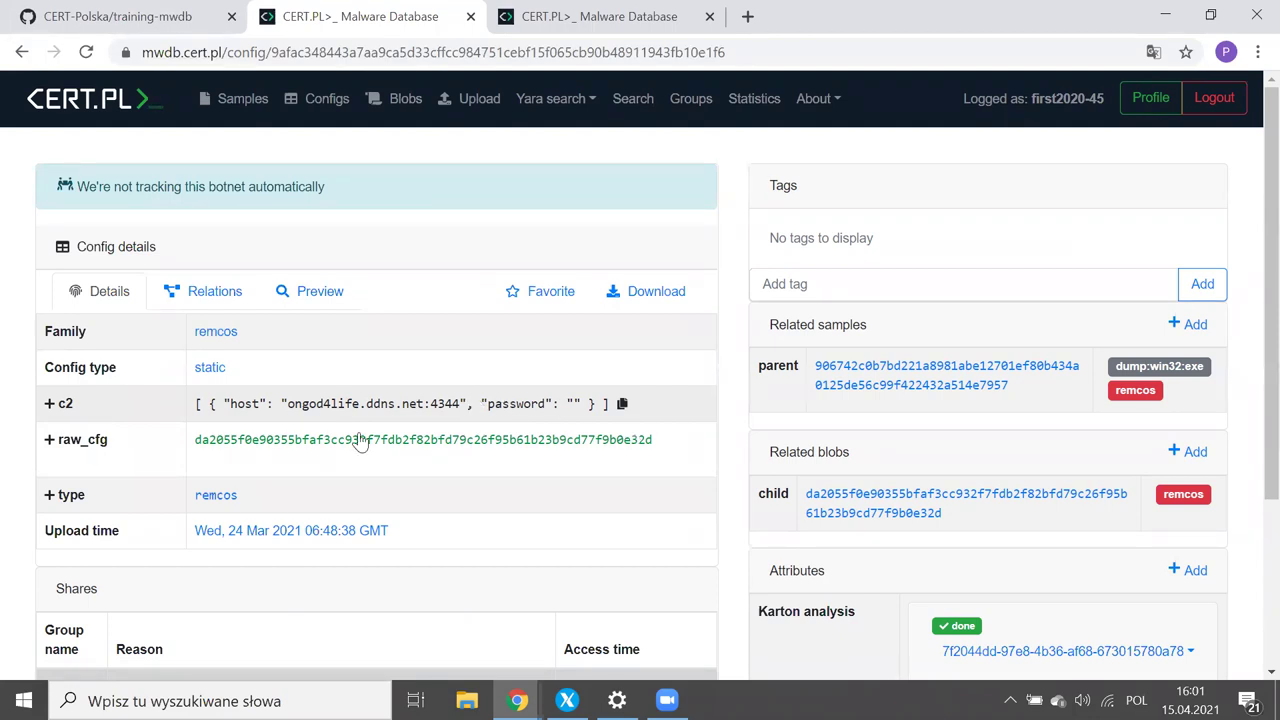
# Step: Copy the raw_cfg blob hash from the details of the config uploaded on 24 Mar 2021
pyautogui.moveTo(208, 463)
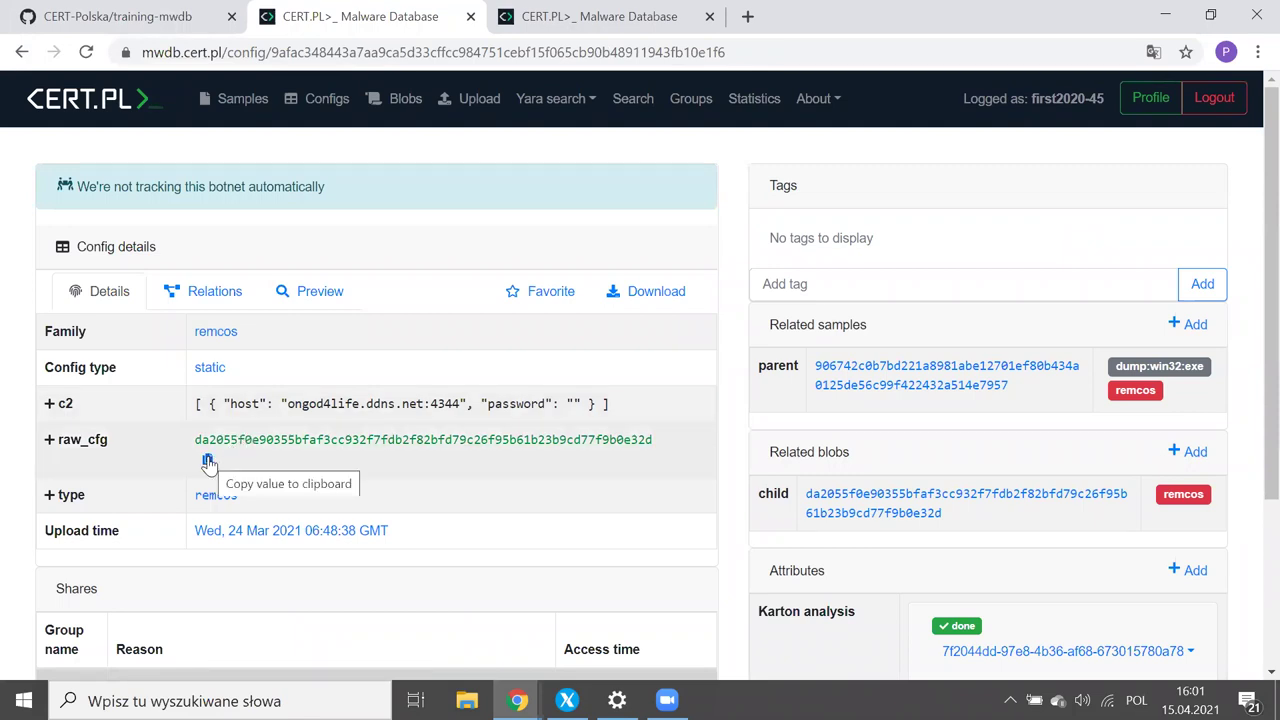
pyautogui.click(208, 462)
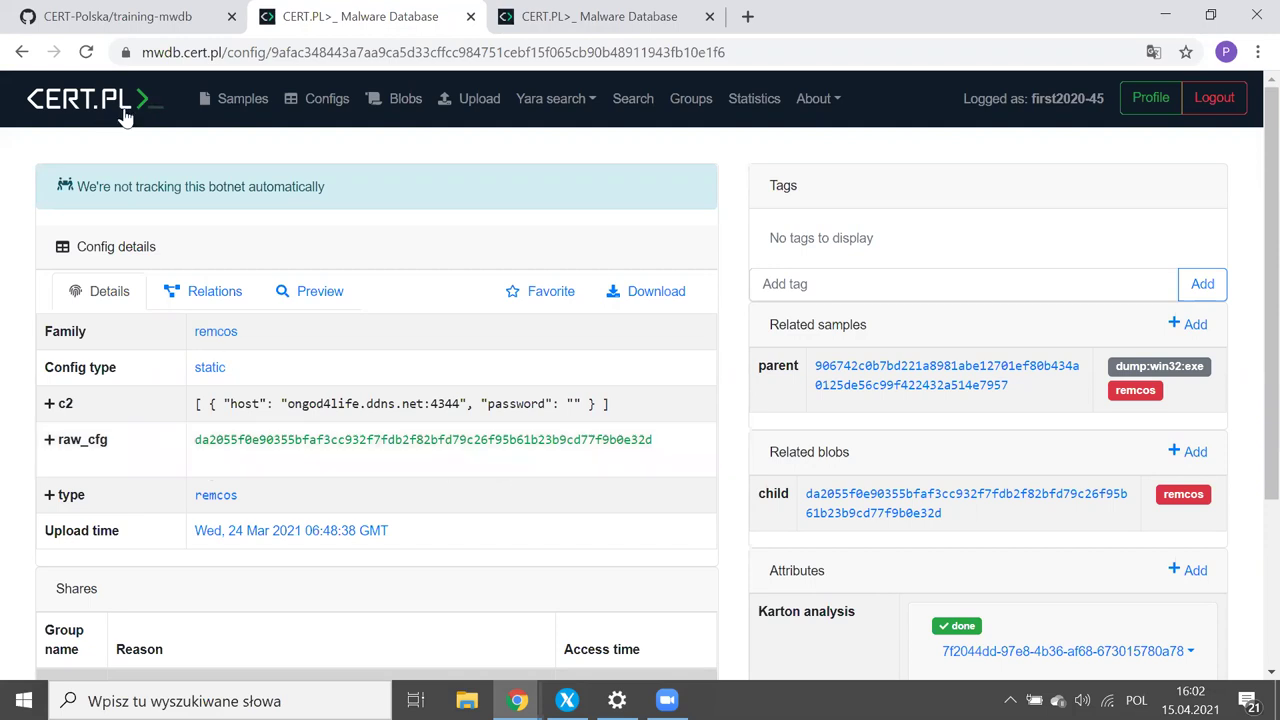
# Step: Return to the config search results and open the child blob of the remcos config first seen on 13 Apr 2021
pyautogui.click(22, 52)
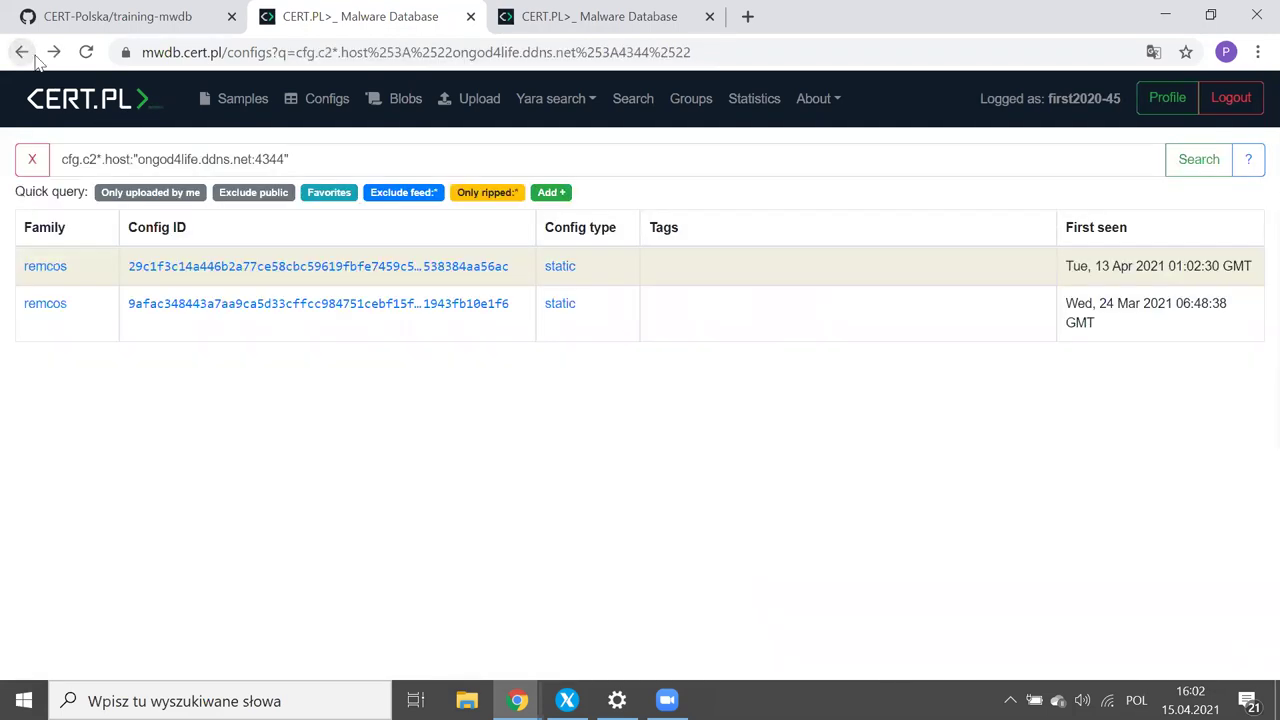
pyautogui.click(55, 52)
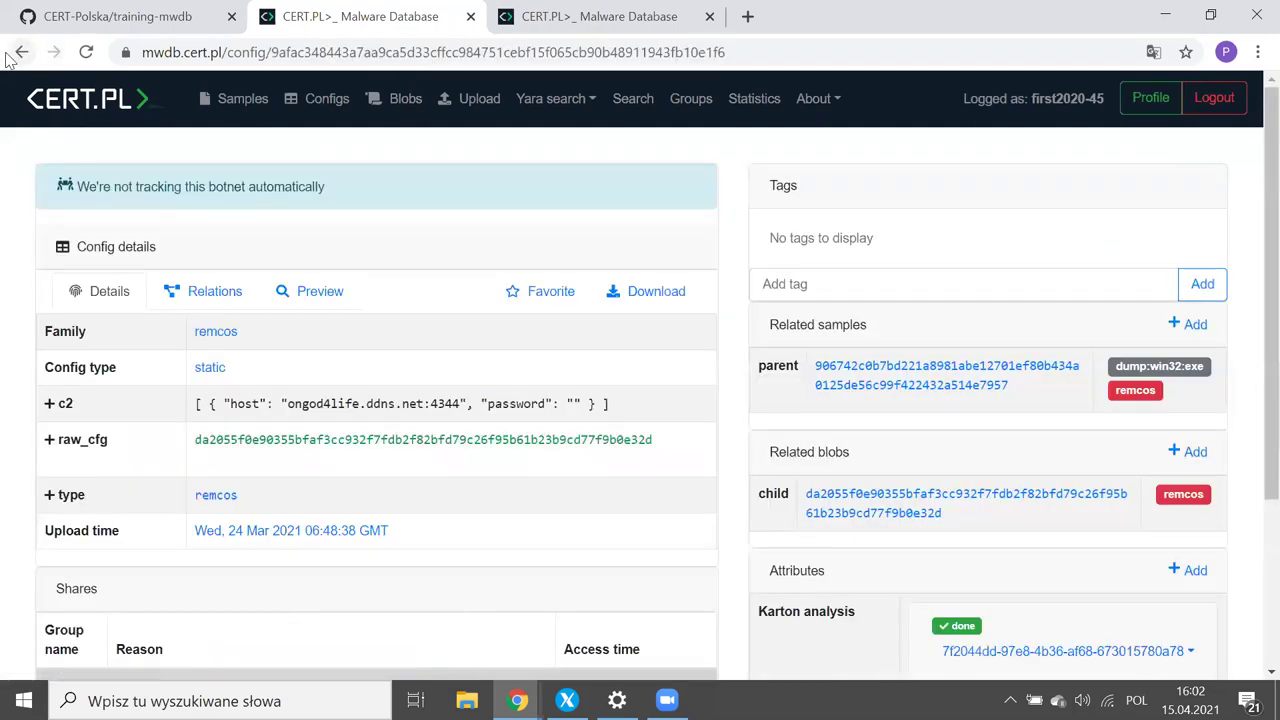
pyautogui.click(22, 52)
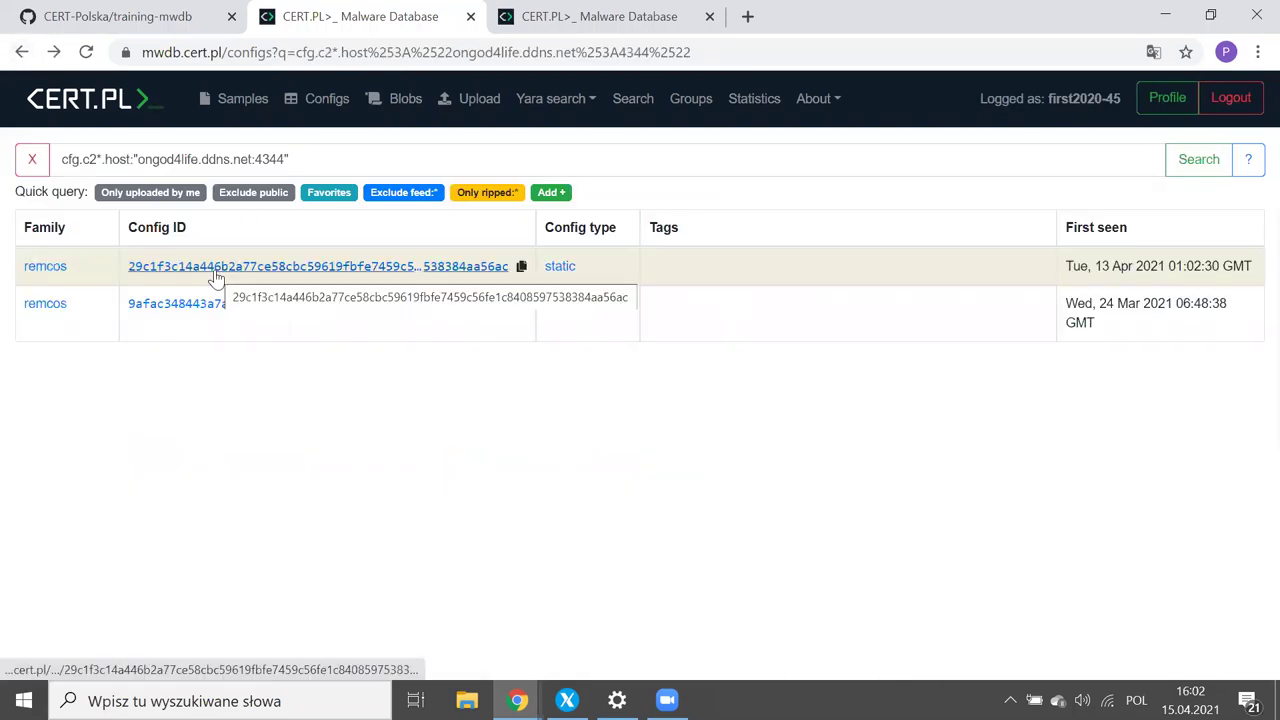
pyautogui.click(214, 268)
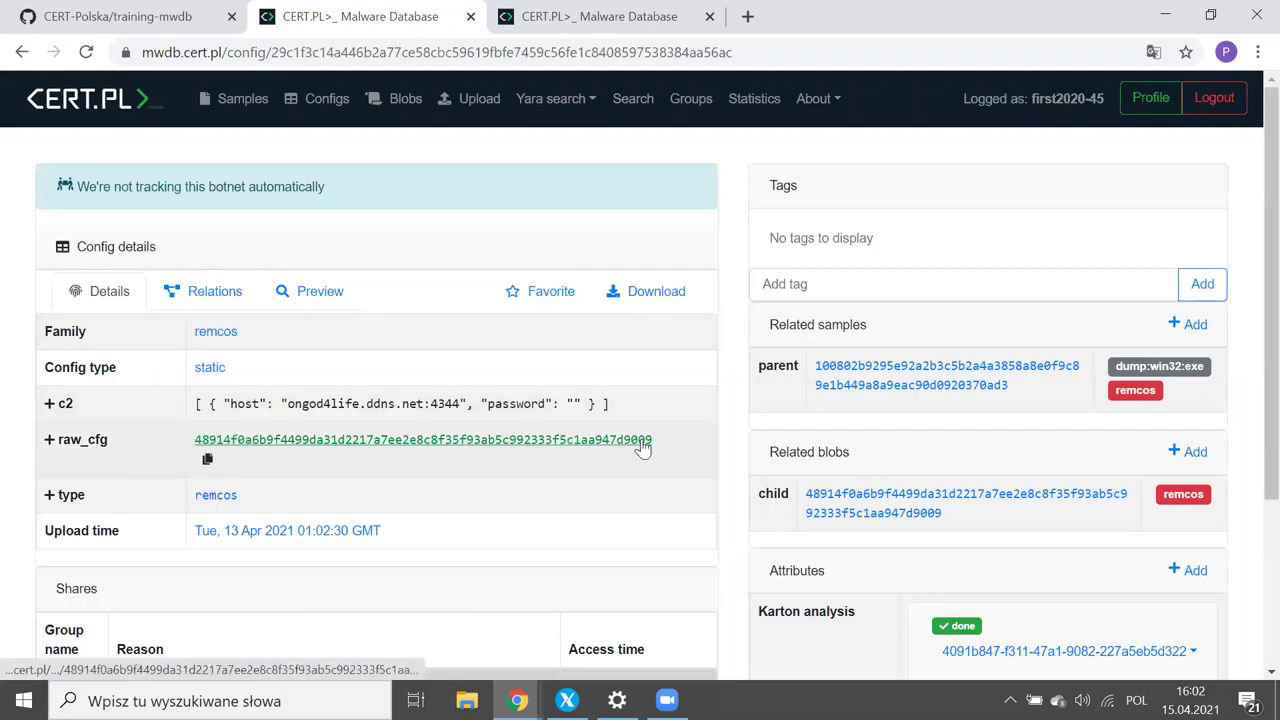
pyautogui.click(848, 502)
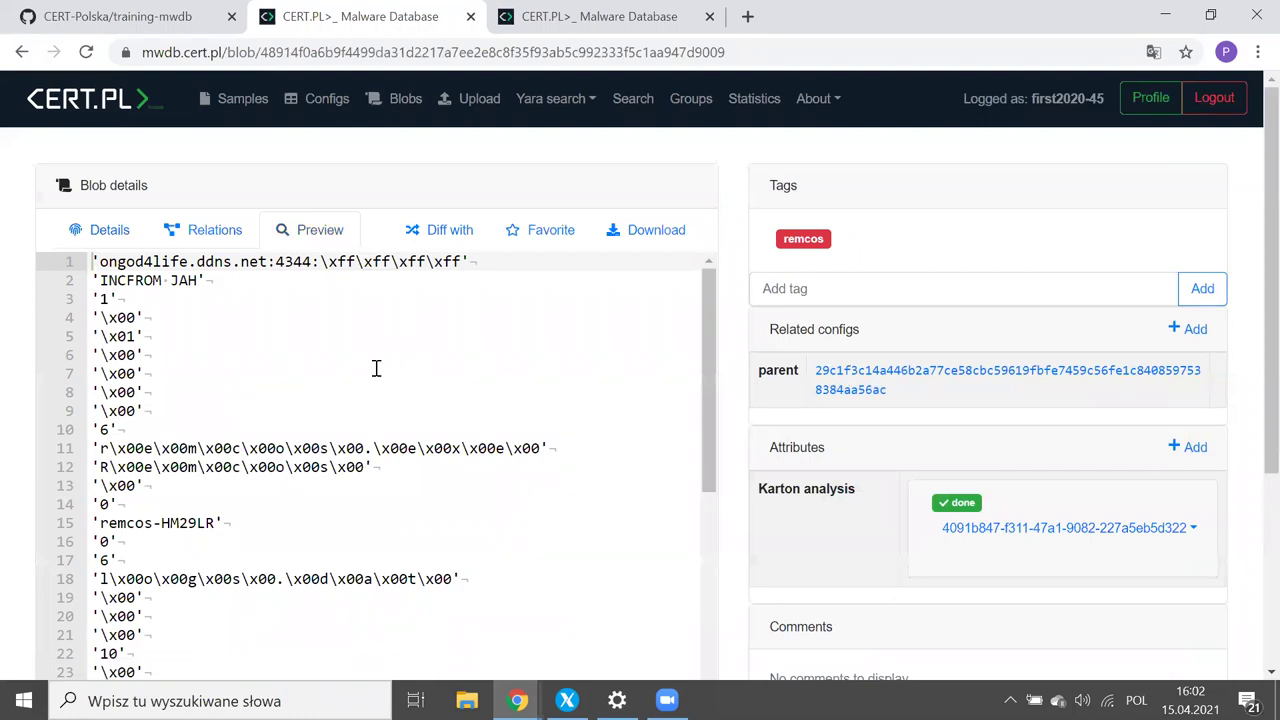
# Step: Diff this blob against the one with the copied hash da2055f0e90355bfaf3cc932f7fdb2f82bfd79c26f95b61b23b9cd77f9b0e32d and review the differences
pyautogui.click(450, 232)
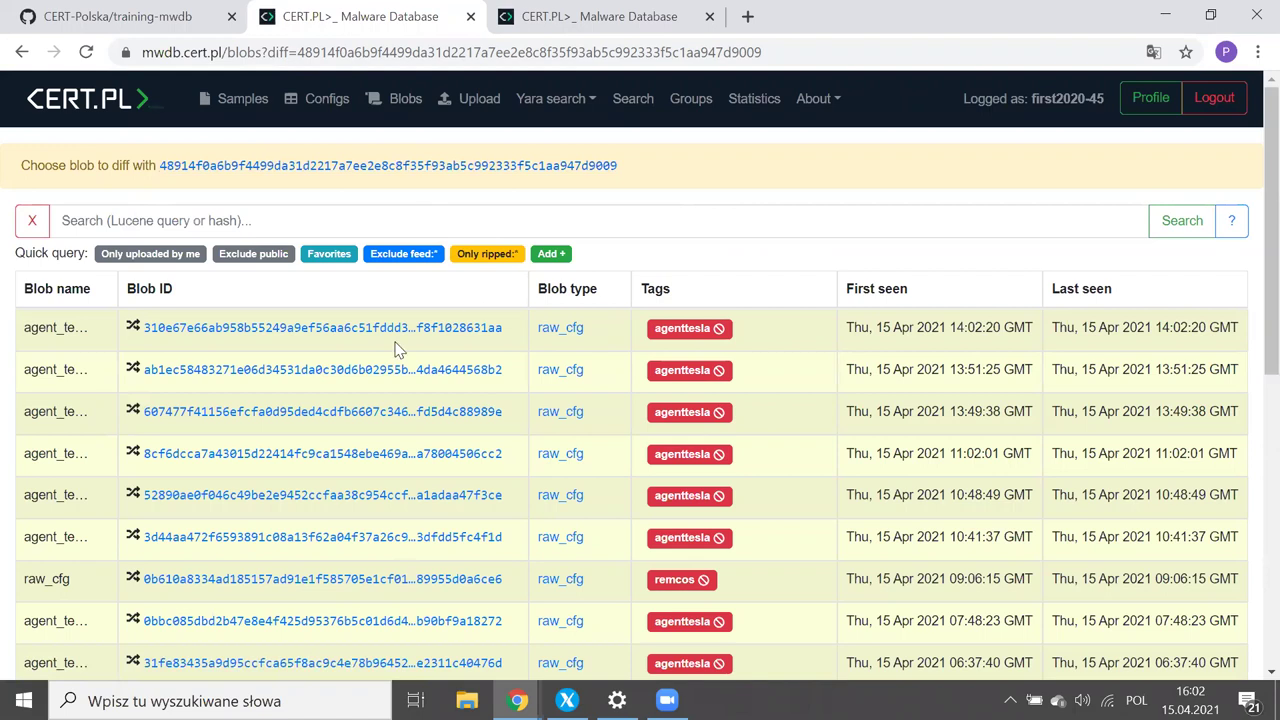
pyautogui.click(214, 222)
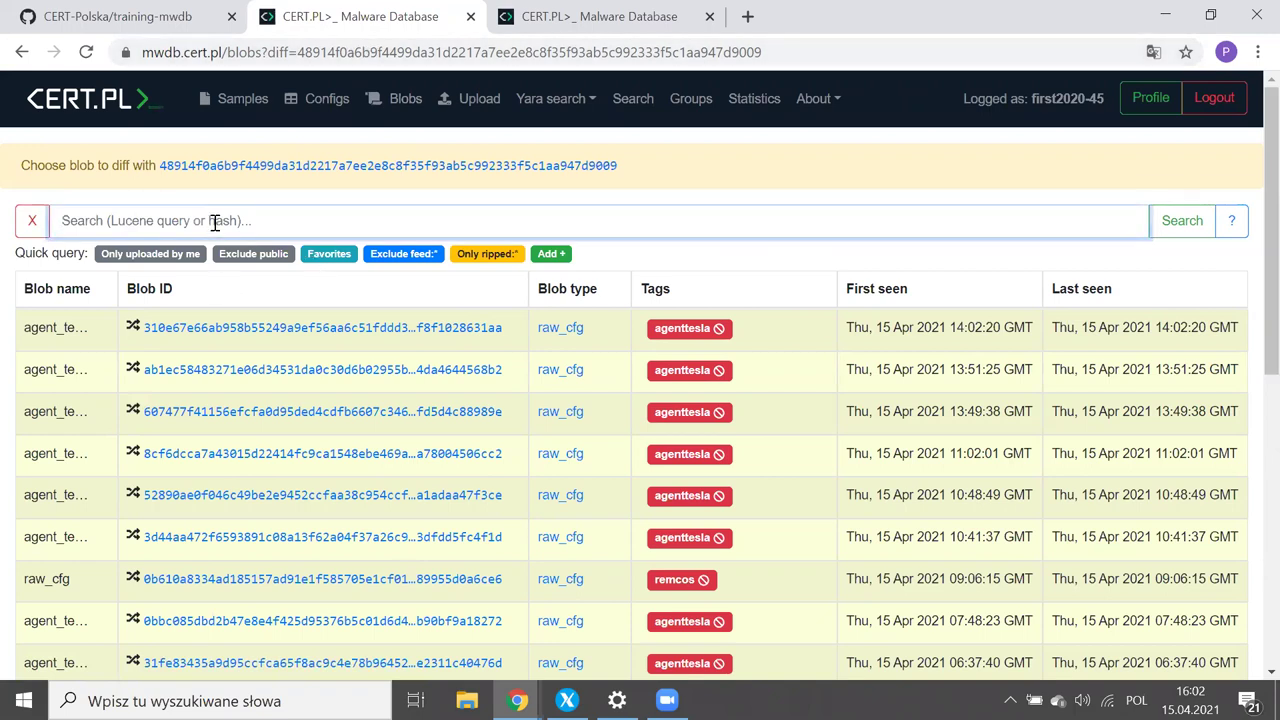
pyautogui.hotkey('ctrl', 'v')
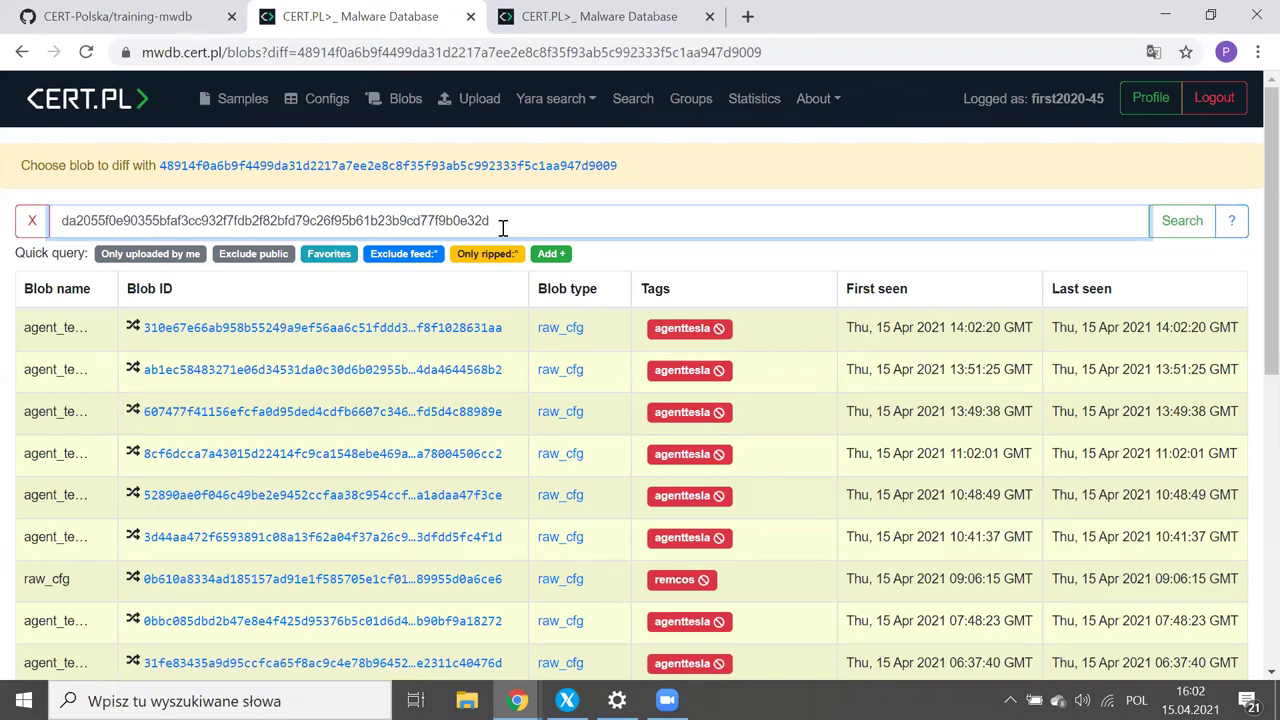
pyautogui.press('Return')
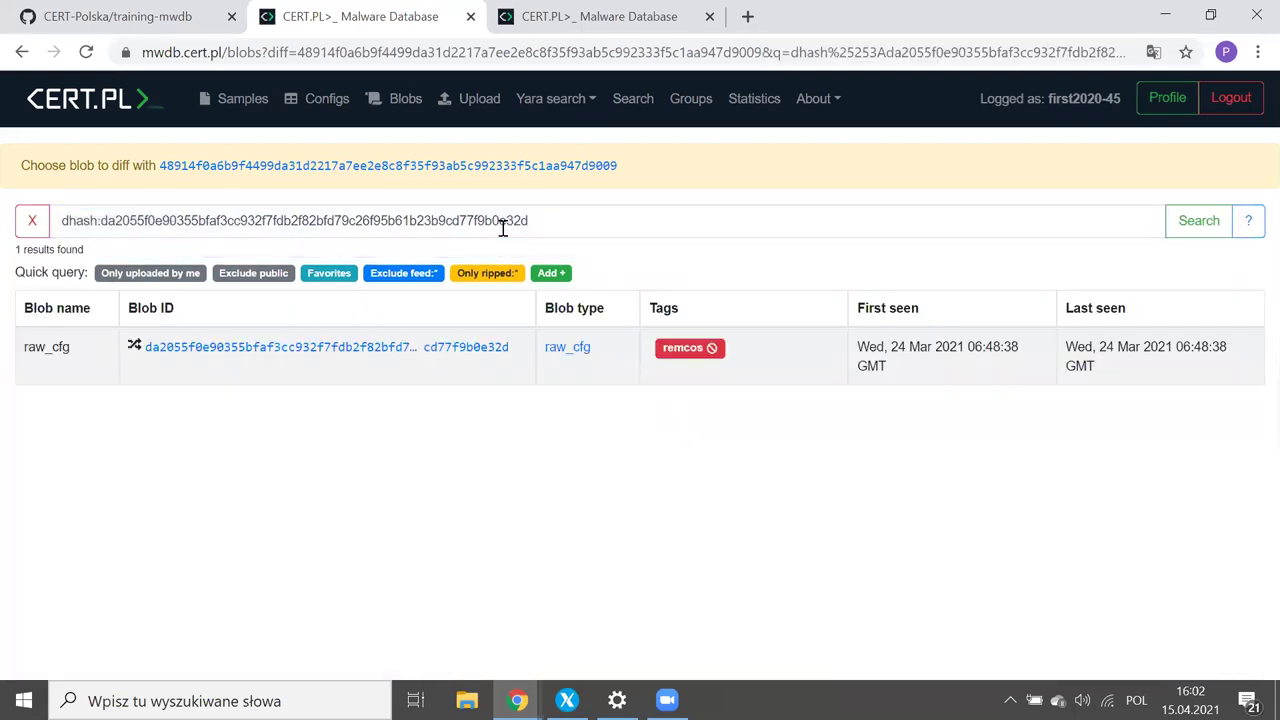
pyautogui.click(177, 346)
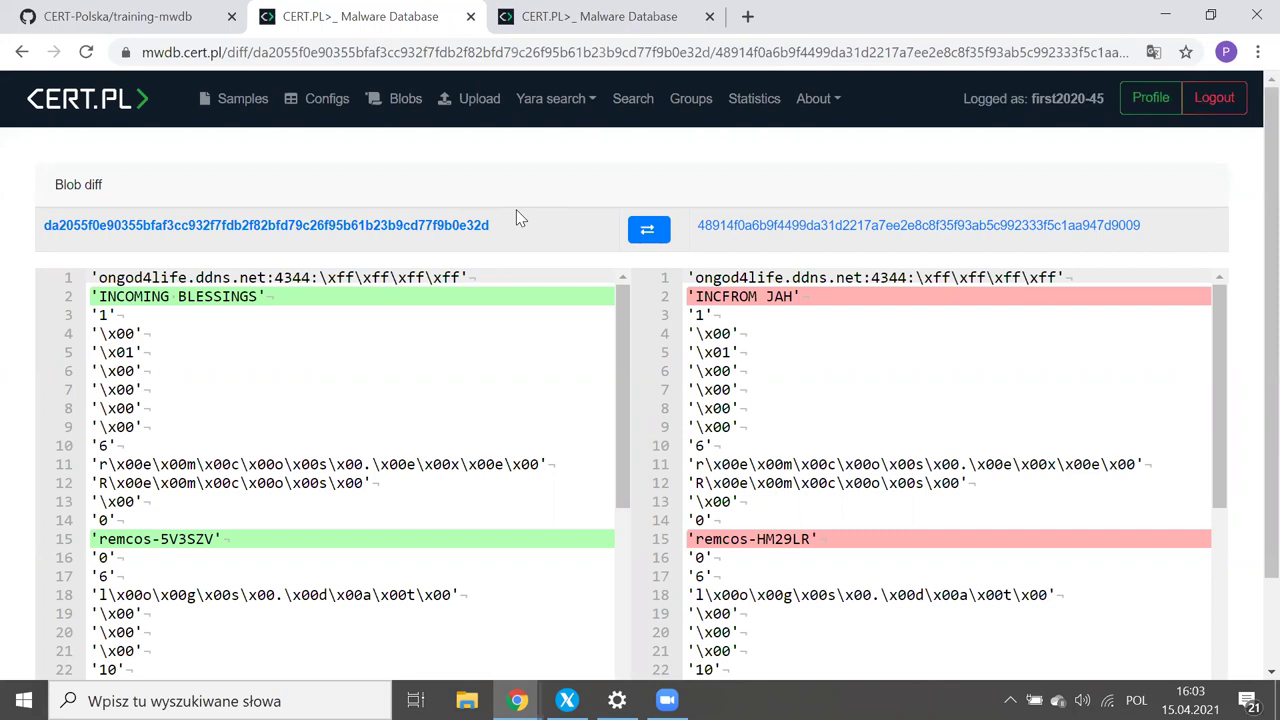
pyautogui.scroll(-1, 519, 216)
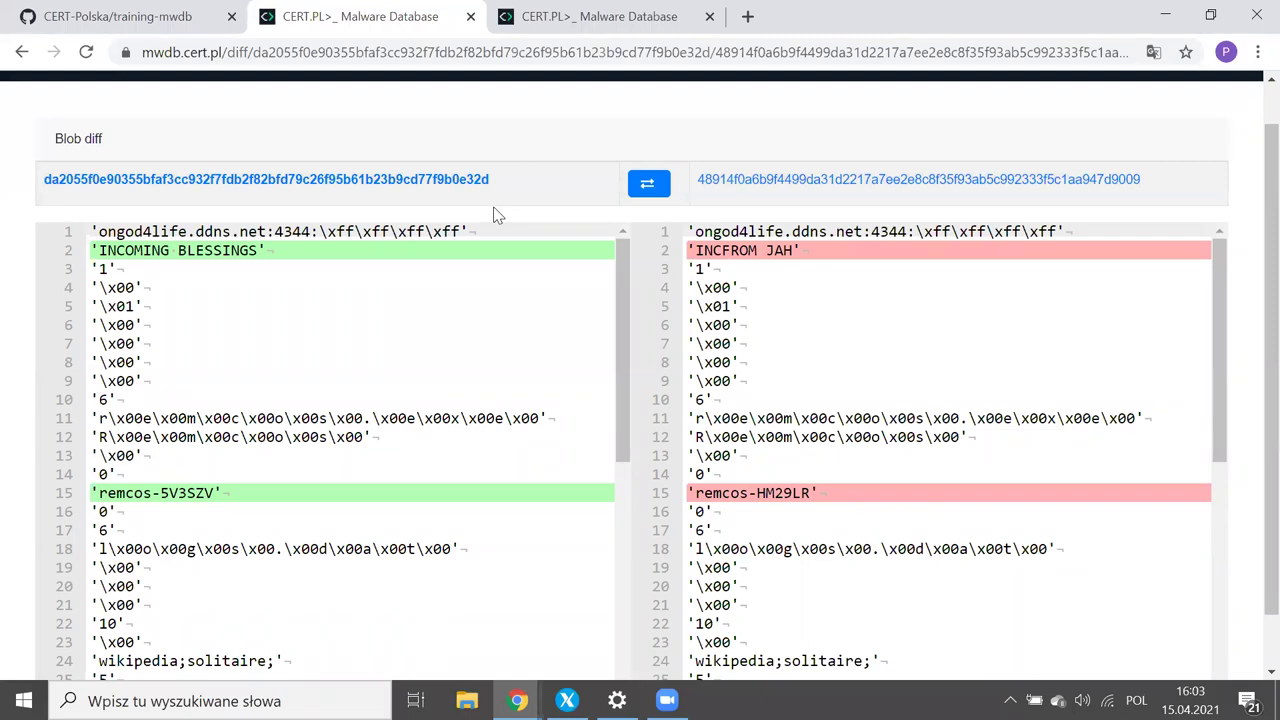
pyautogui.scroll(-1, 497, 215)
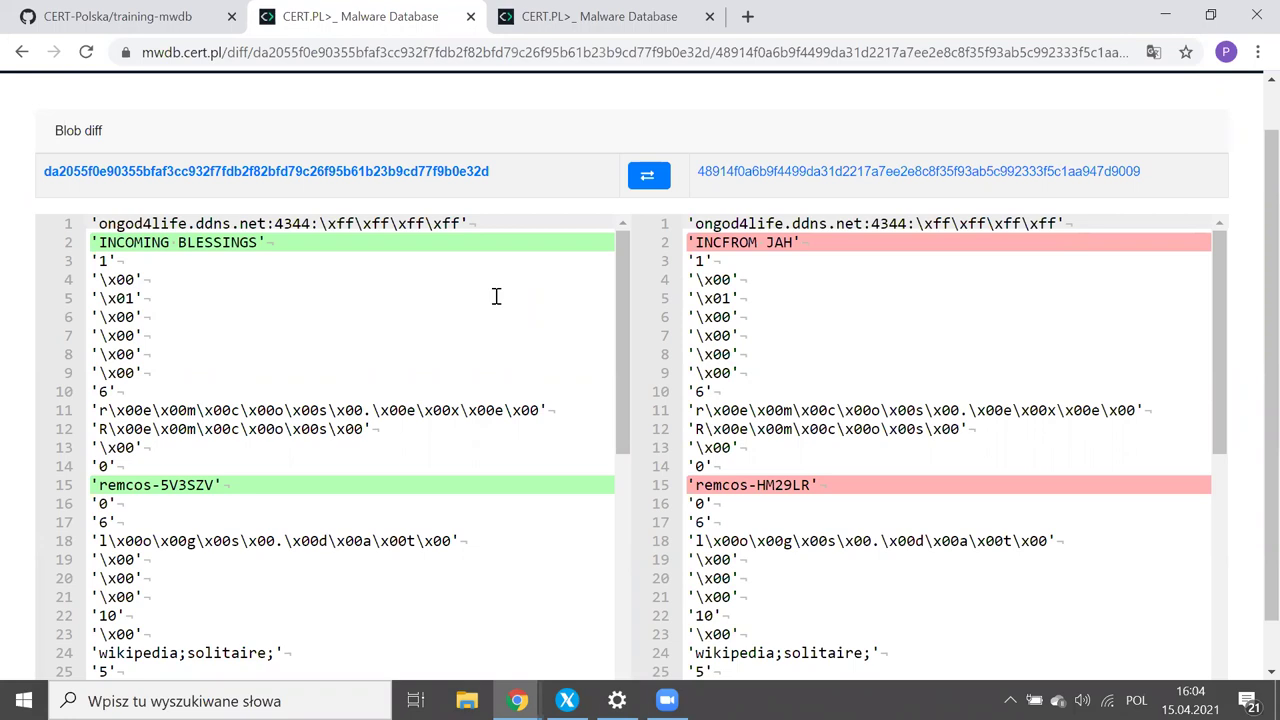
pyautogui.scroll(1, 656, 298)
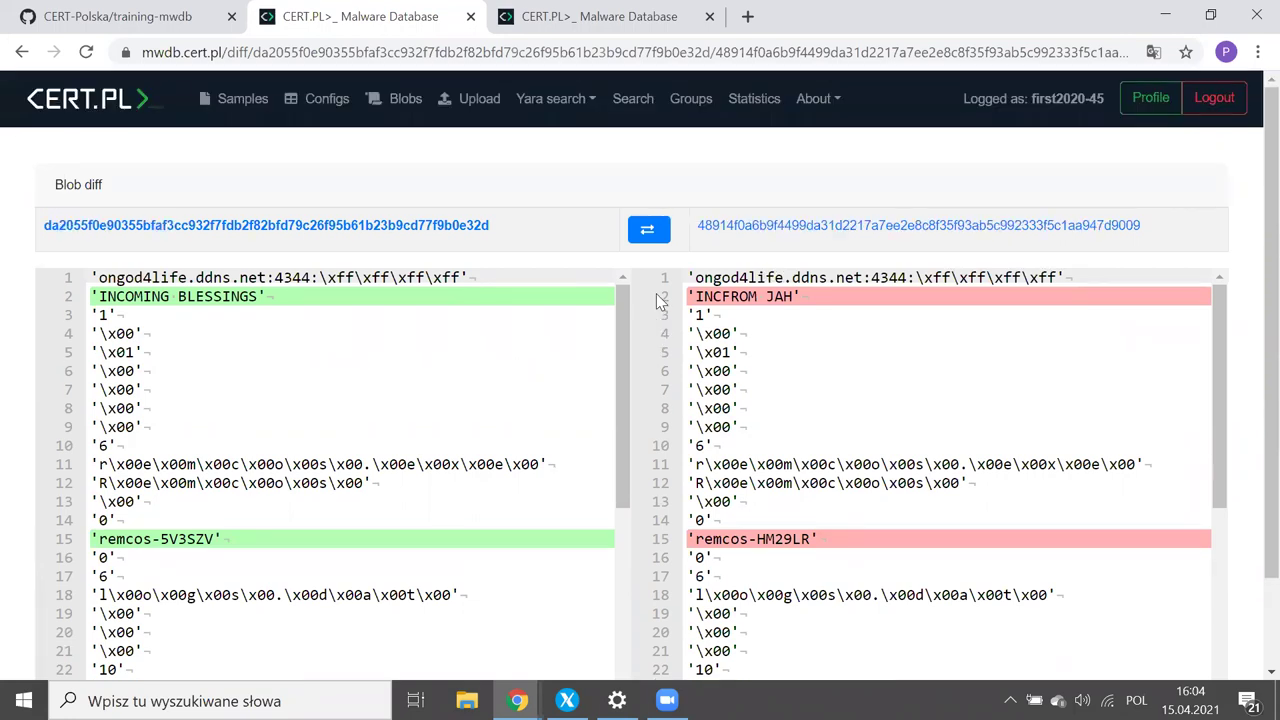
# Step: List all blobs and filter them with the query NOT type:"raw_cfg"
pyautogui.click(382, 95)
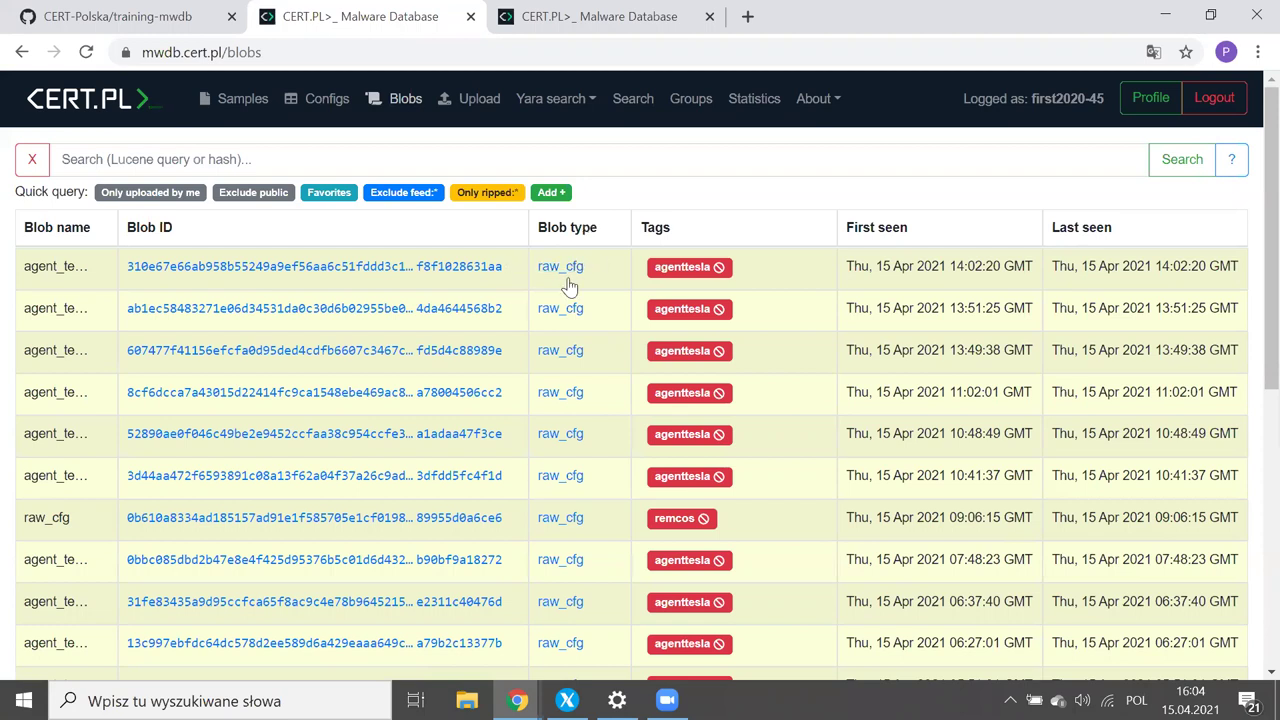
pyautogui.moveTo(561, 270)
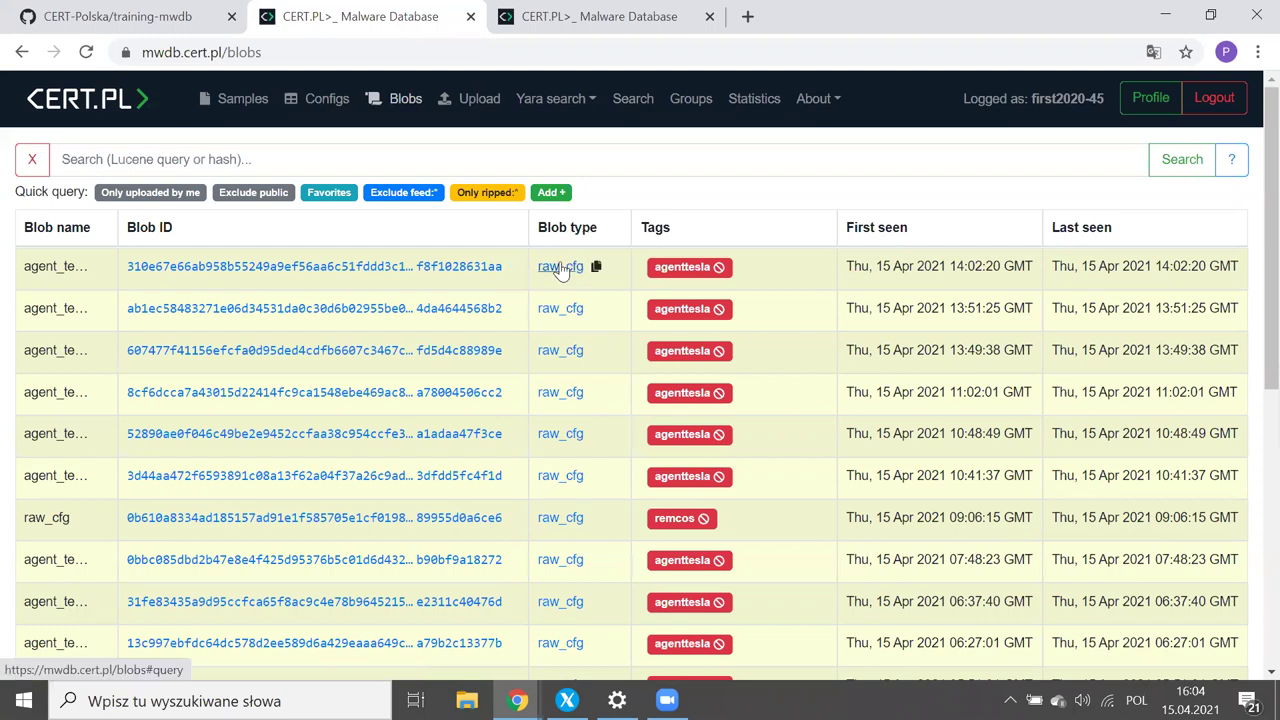
pyautogui.scroll(-1, 600, 555)
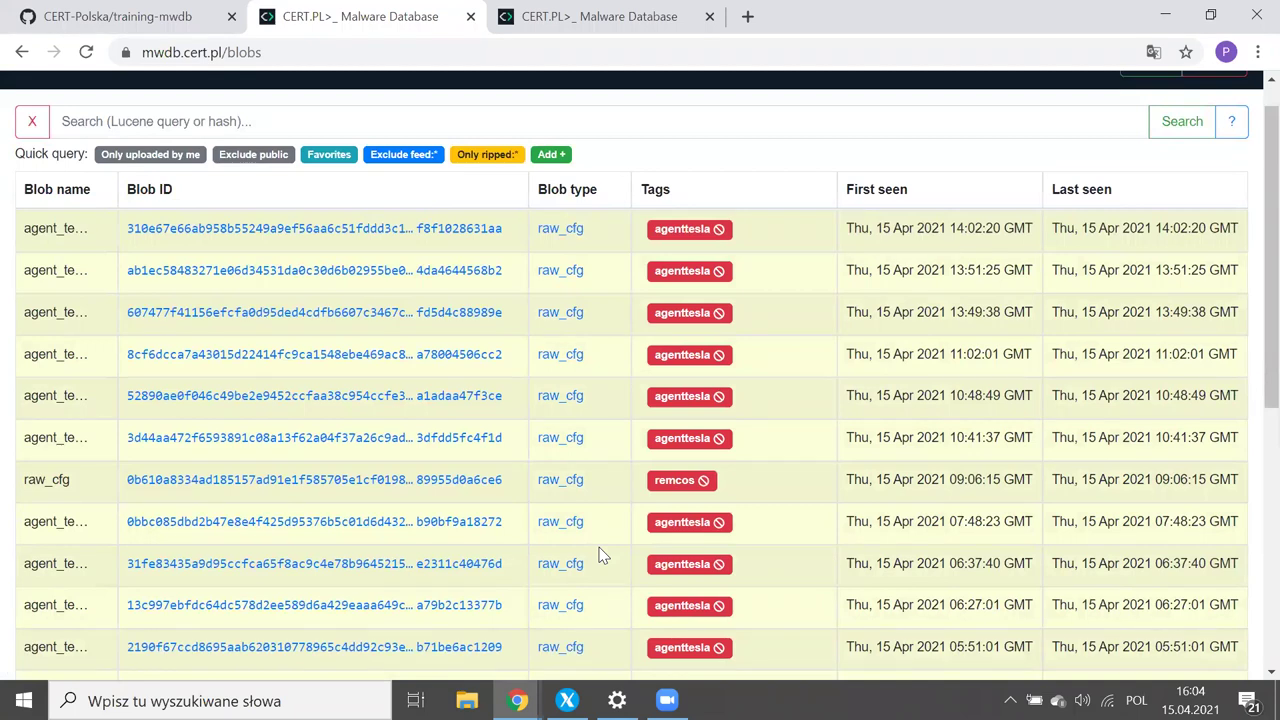
pyautogui.click(557, 525)
pyautogui.click(425, 160)
pyautogui.press('Home')
pyautogui.write('NOT')
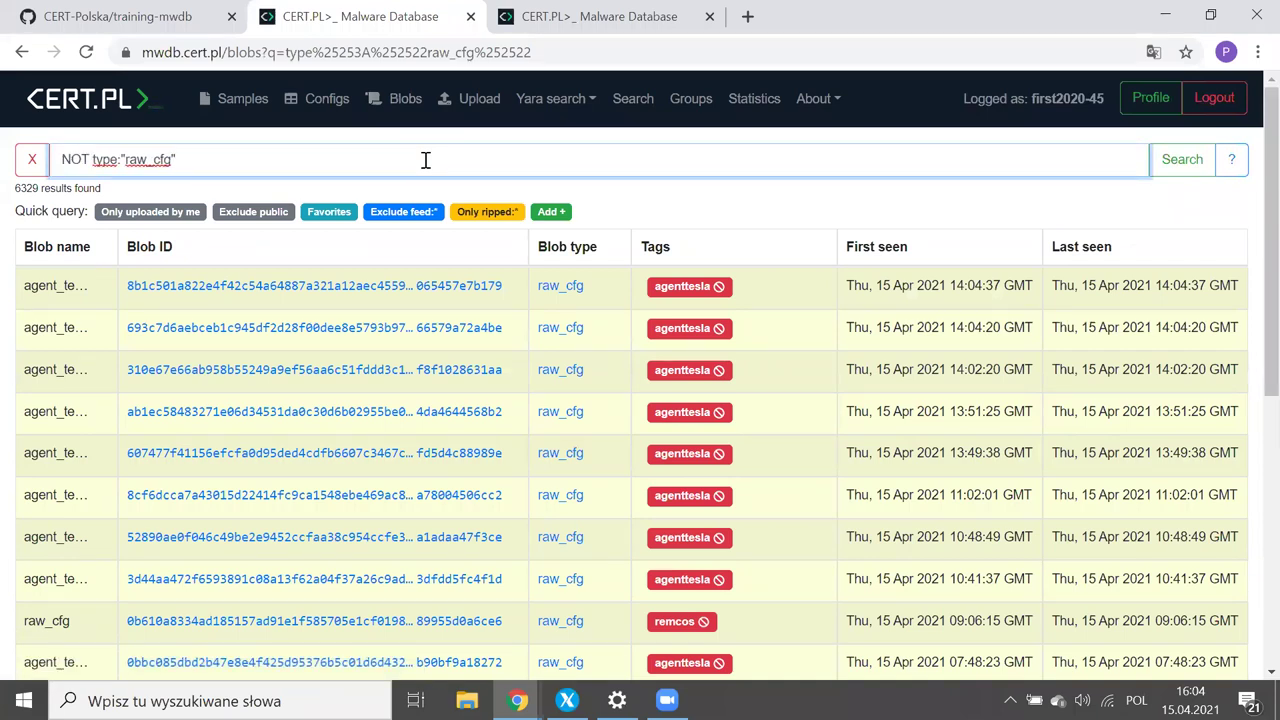
pyautogui.press('Return')
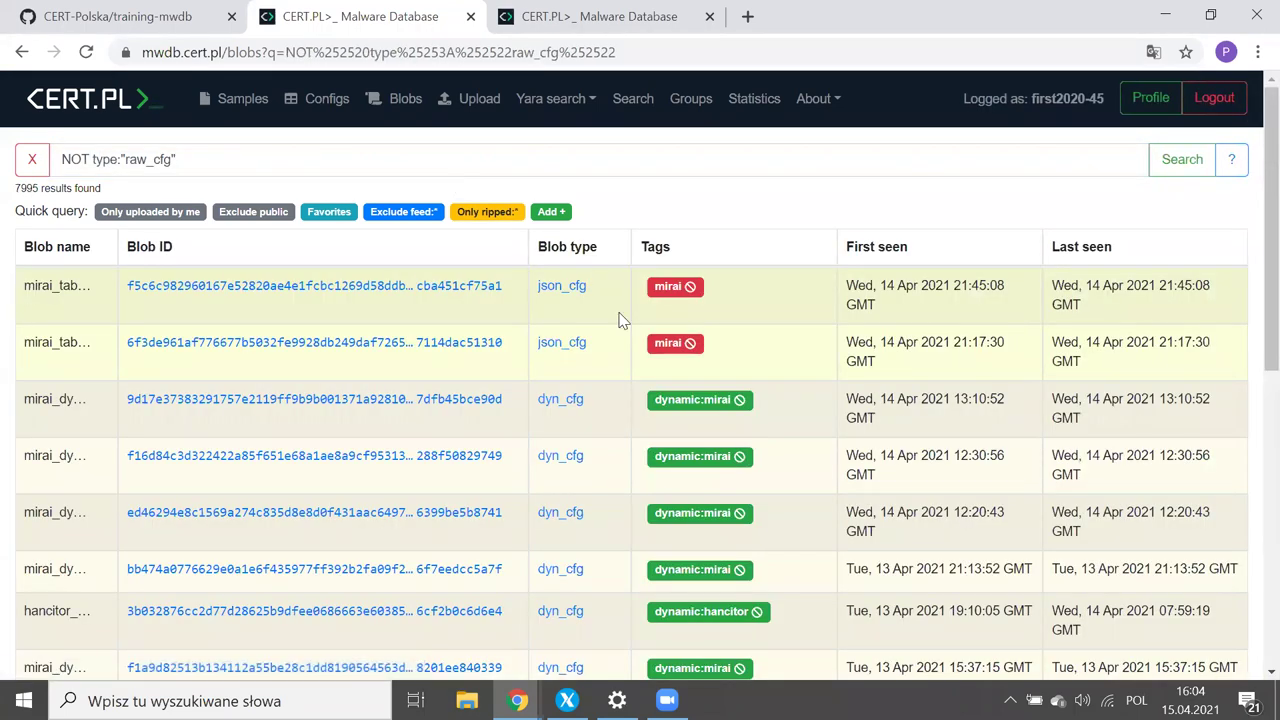
# Step: Look through the filtered blobs and also exclude those tagged dynamic:mirai and mirai
pyautogui.scroll(-1, 621, 318)
pyautogui.scroll(-1, 621, 318)
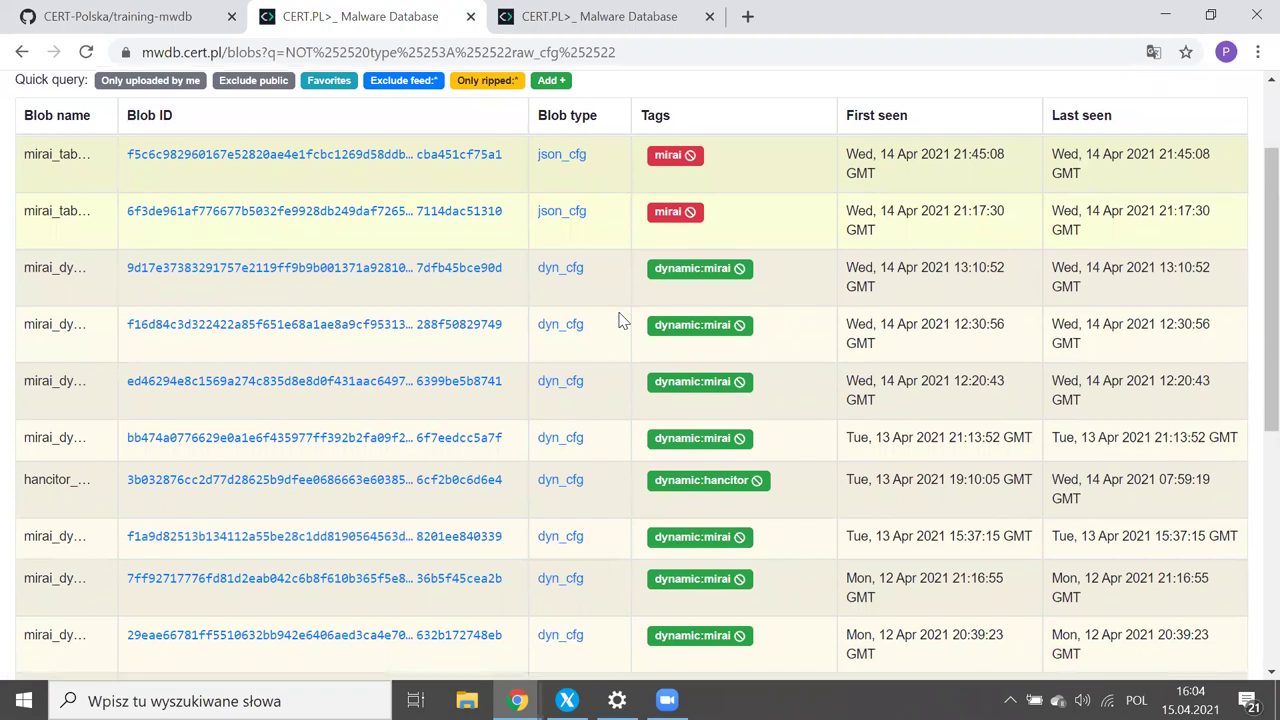
pyautogui.scroll(-1, 621, 320)
pyautogui.scroll(-1, 621, 320)
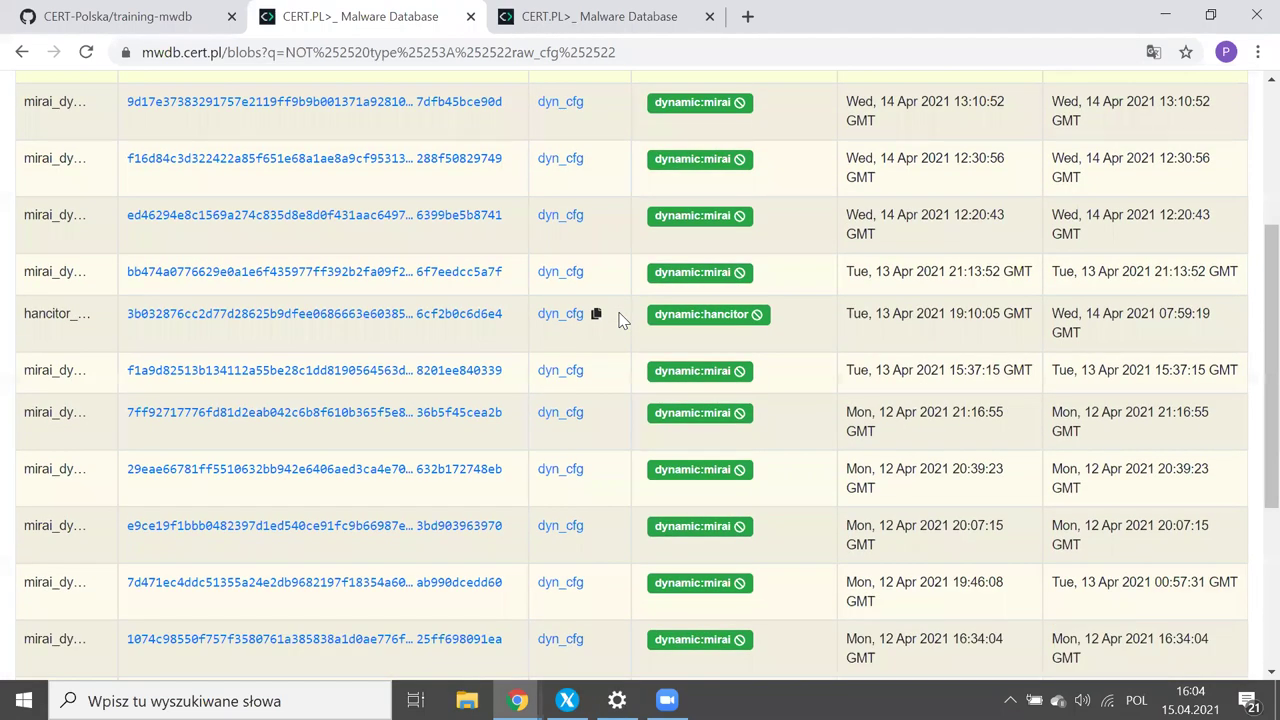
pyautogui.scroll(-2, 621, 320)
pyautogui.scroll(5, 723, 409)
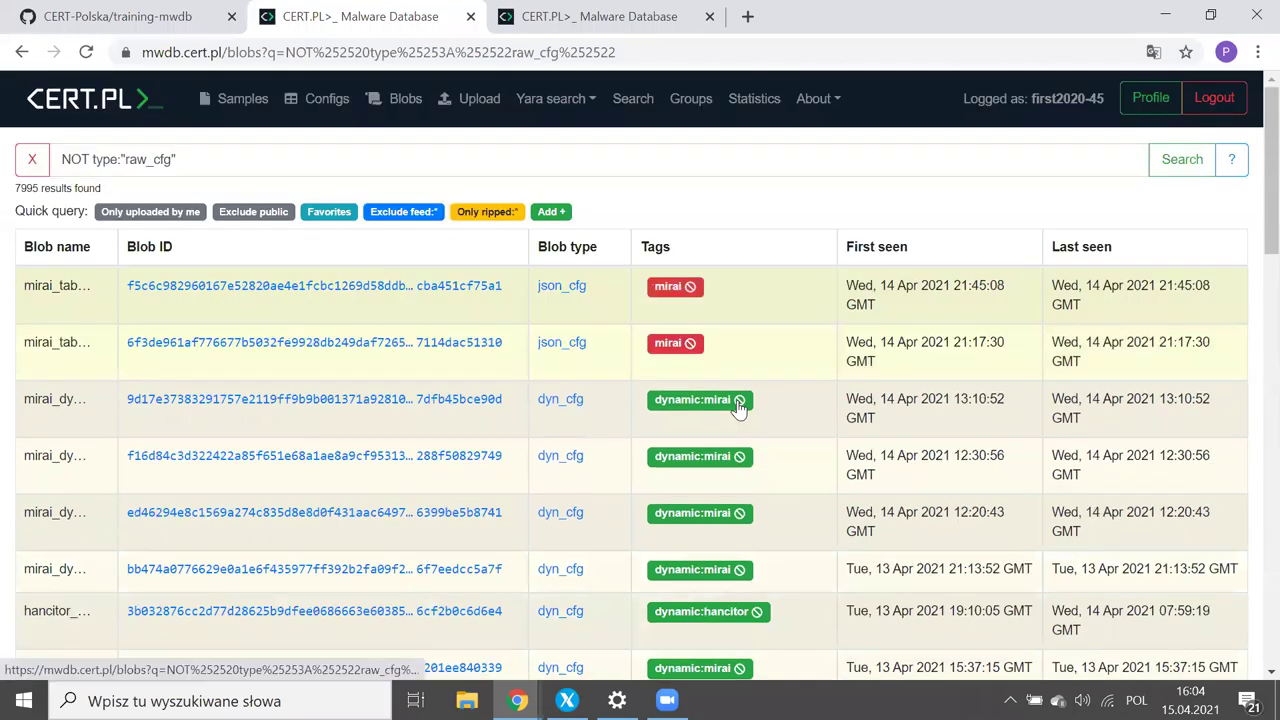
pyautogui.click(739, 401)
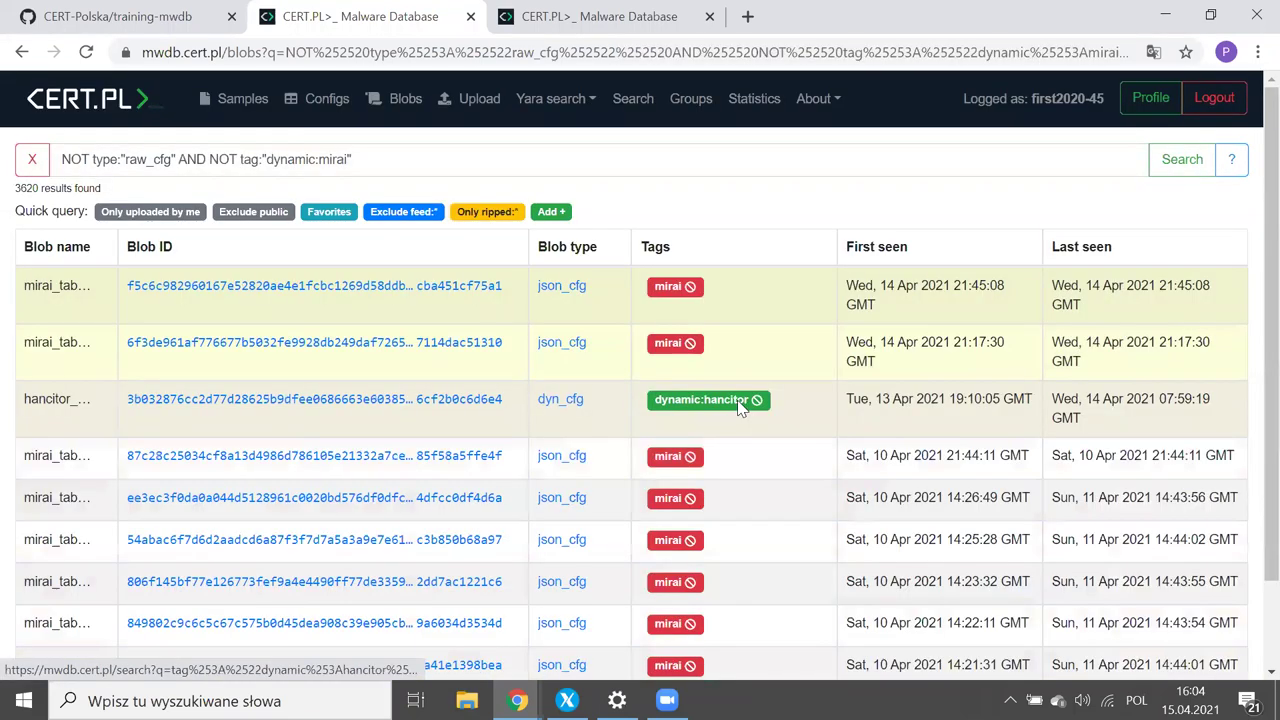
pyautogui.scroll(-2, 691, 366)
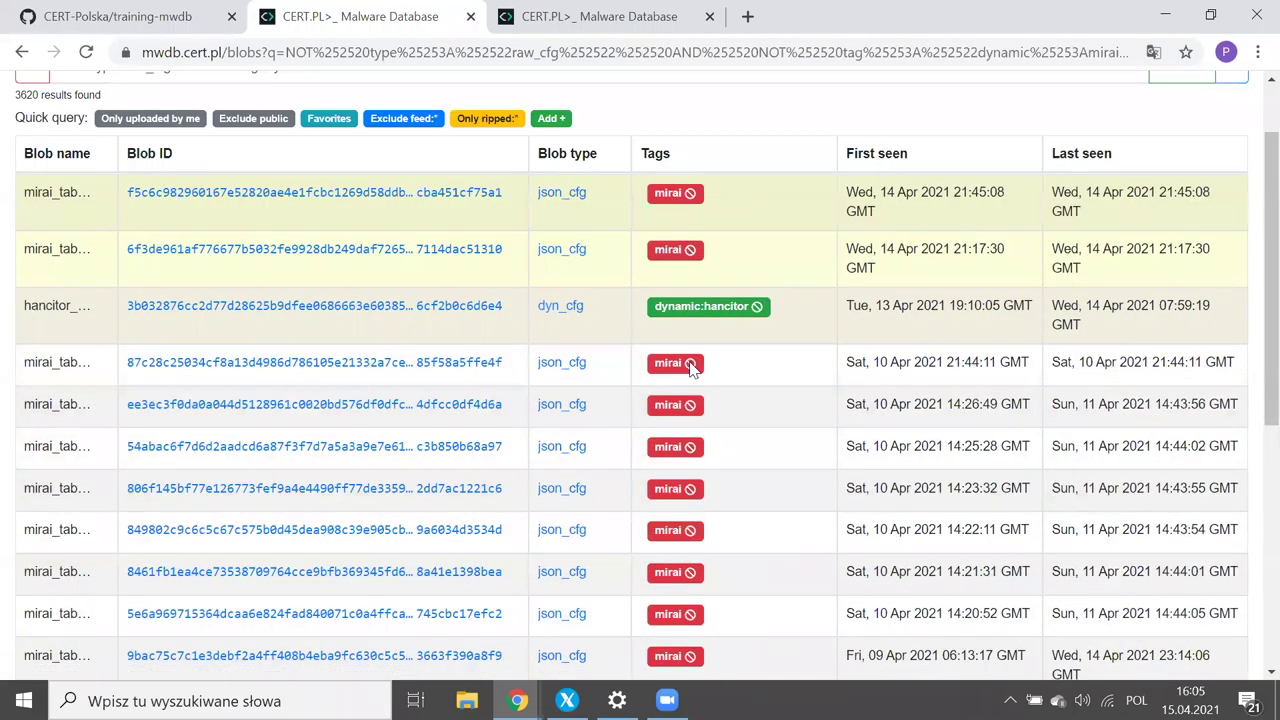
pyautogui.click(690, 363)
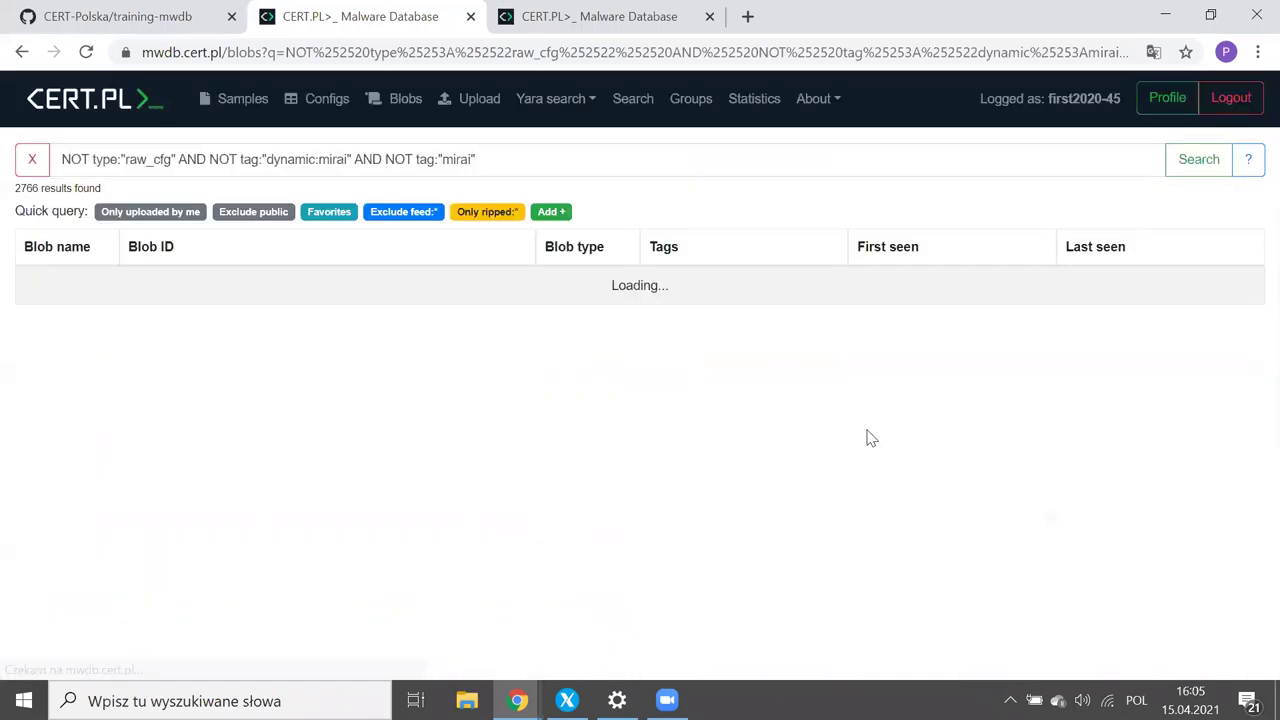
# Step: Open the dynamic:hancitor blob first seen on 13 Apr 2021 from the filtered results
pyautogui.scroll(-1, 868, 437)
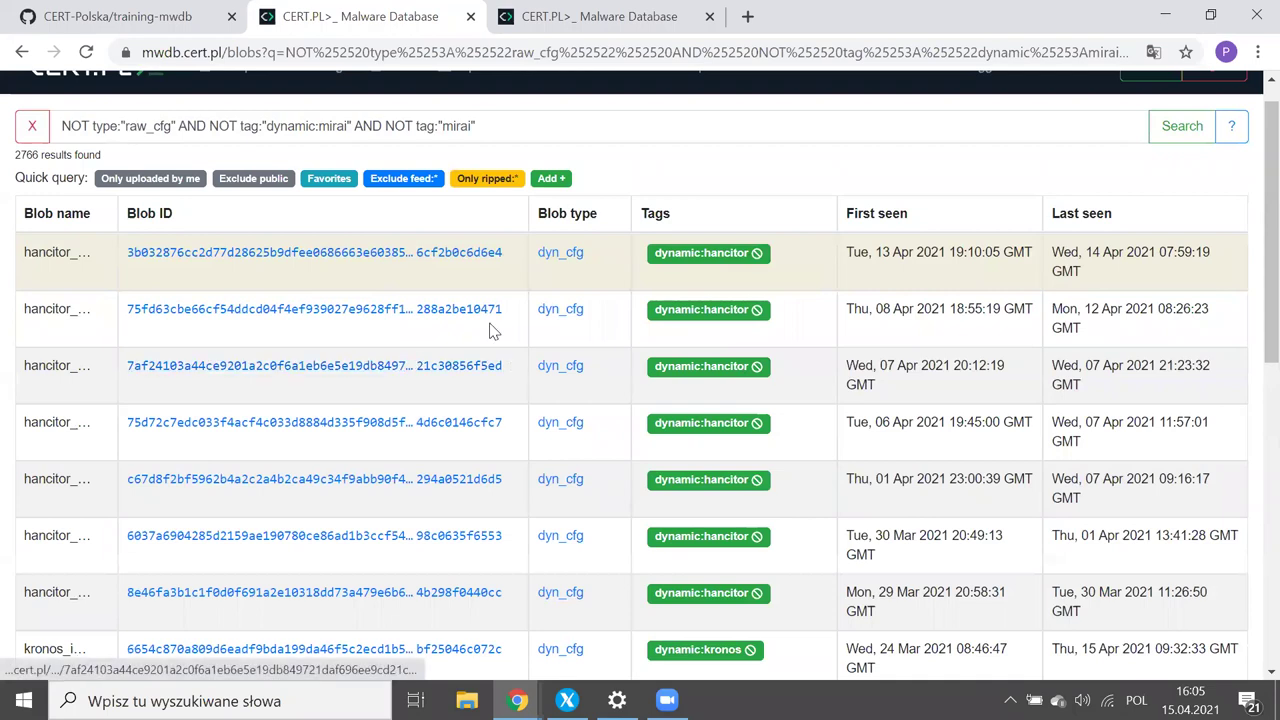
pyautogui.click(428, 258)
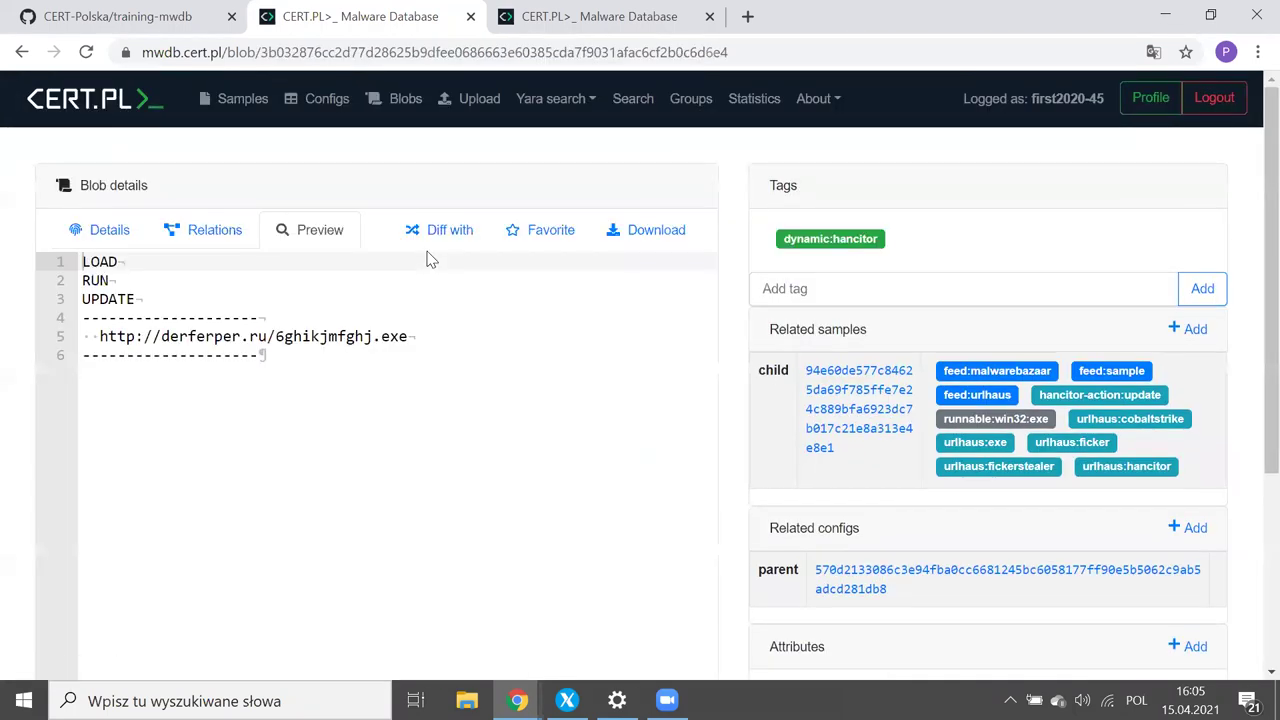
# Step: Return to the filtered blob list and check the query excluding raw_cfg, dynamic:mirai and mirai
pyautogui.click(16, 56)
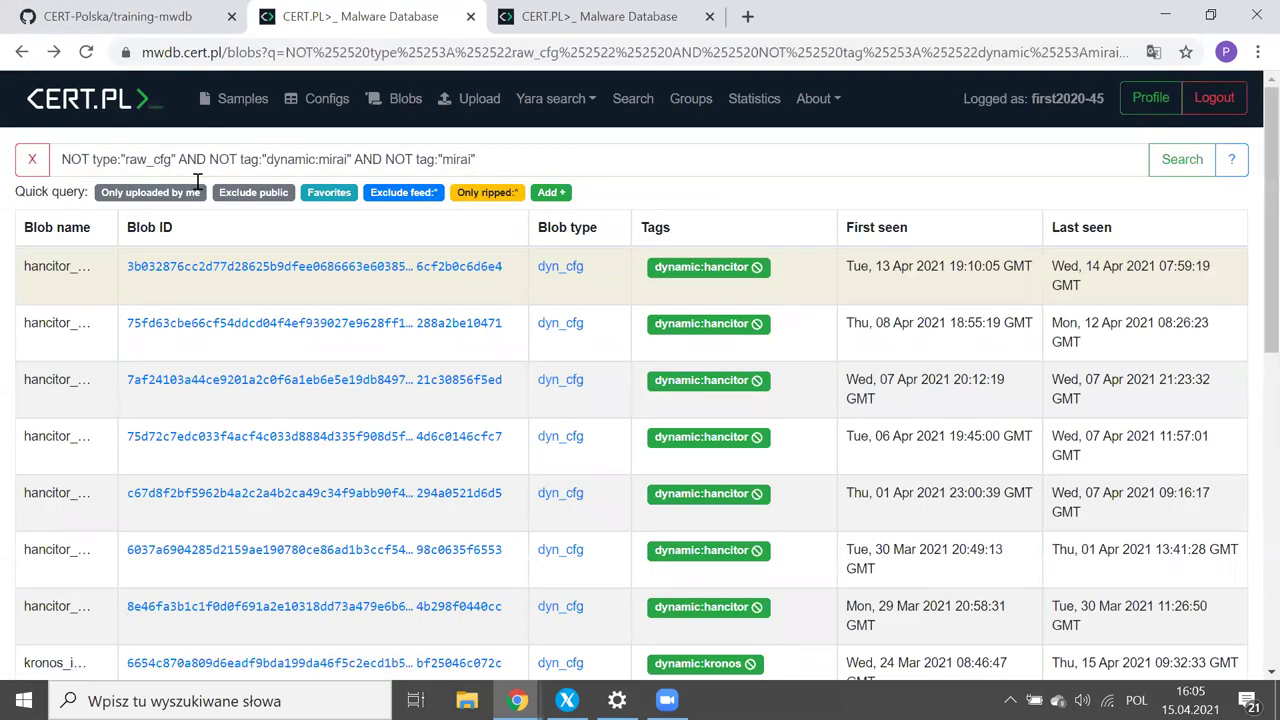
pyautogui.scroll(2, 197, 188)
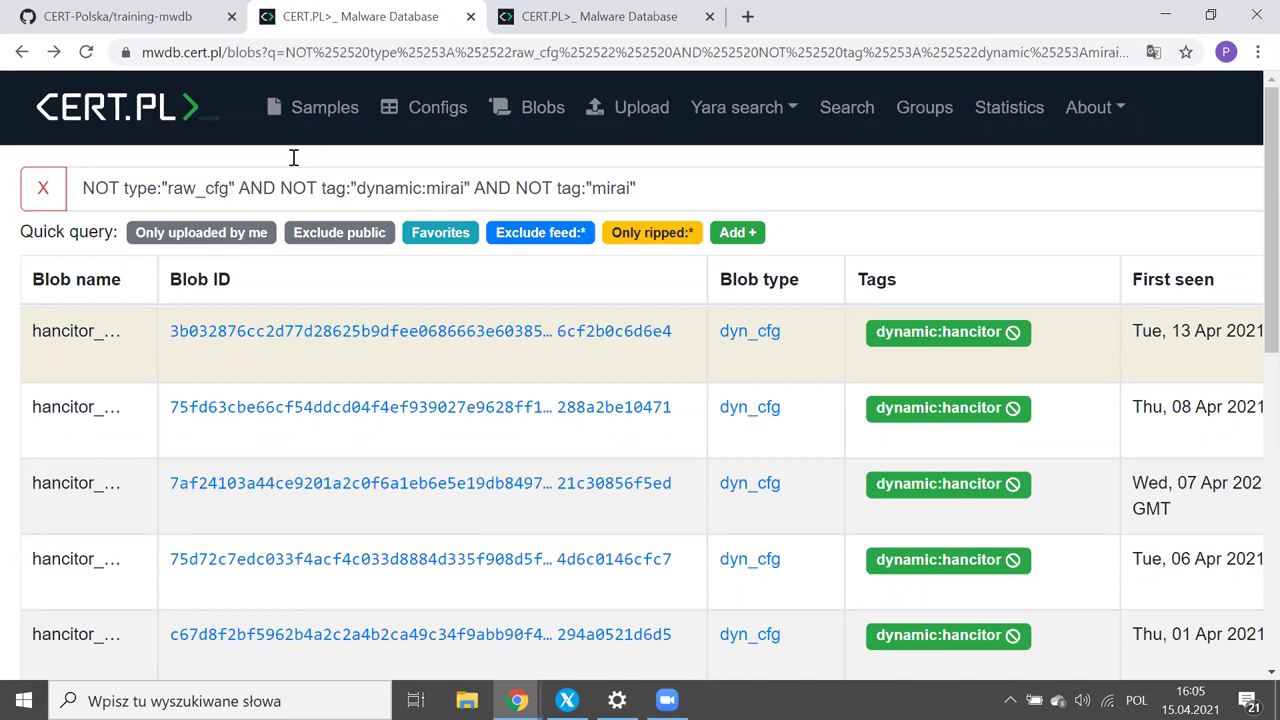
pyautogui.hotkey('ctrl', '-')
pyautogui.hotkey('ctrl', '-')
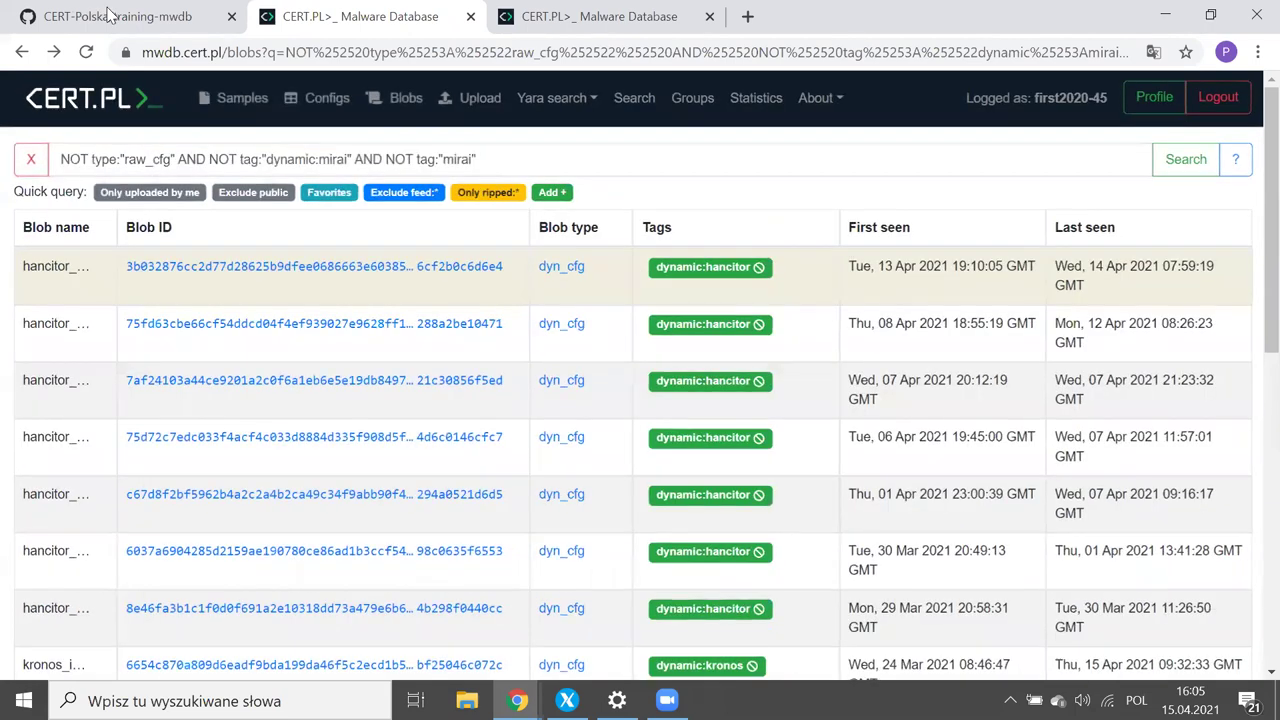
# Step: Look up the dyn_cfg filtering and hancitor dynamic configuration instructions of Exercise #4 in the training-mwdb README on GitHub
pyautogui.click(110, 16)
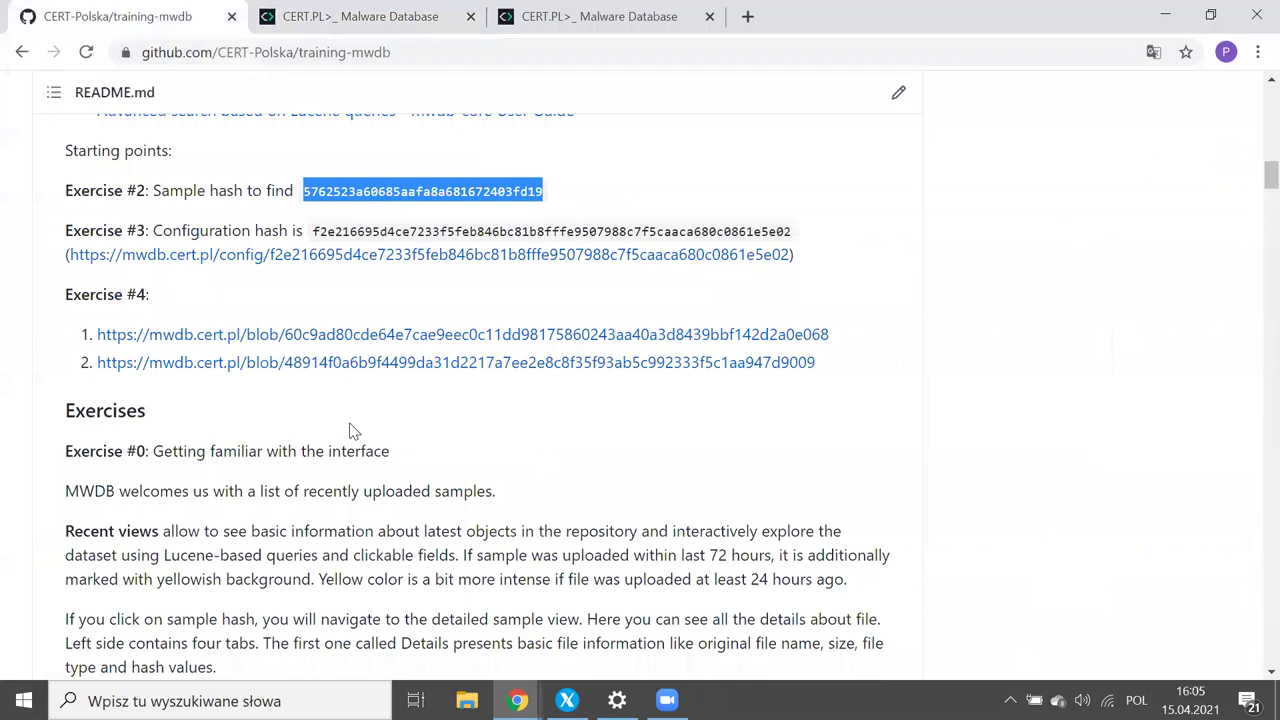
pyautogui.scroll(-1, 352, 431)
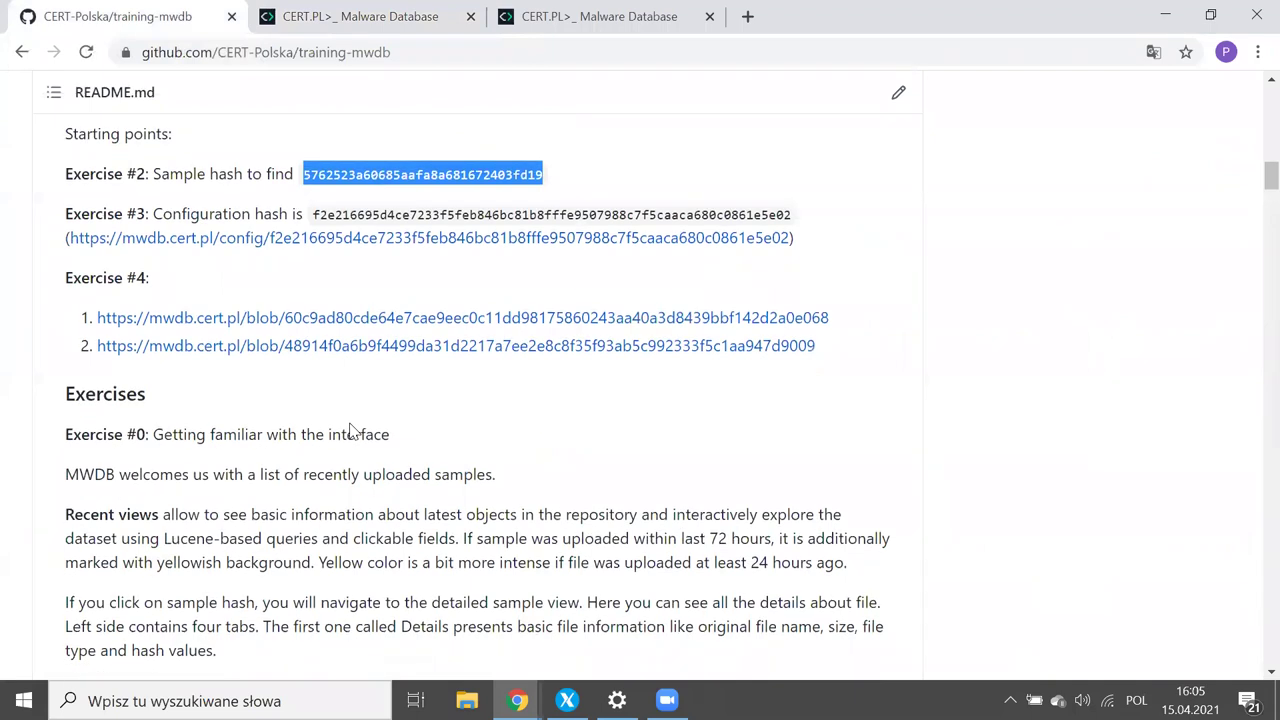
pyautogui.scroll(-20, 352, 431)
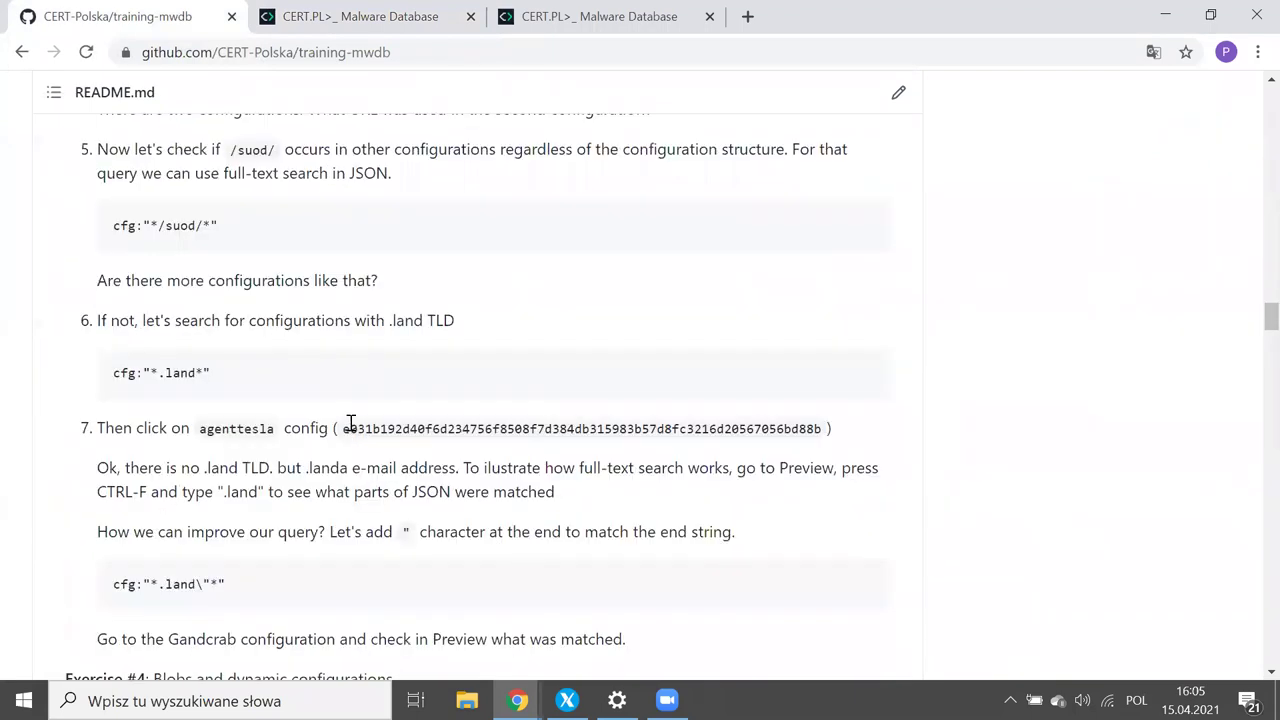
pyautogui.scroll(-4, 351, 423)
pyautogui.scroll(-7, 351, 423)
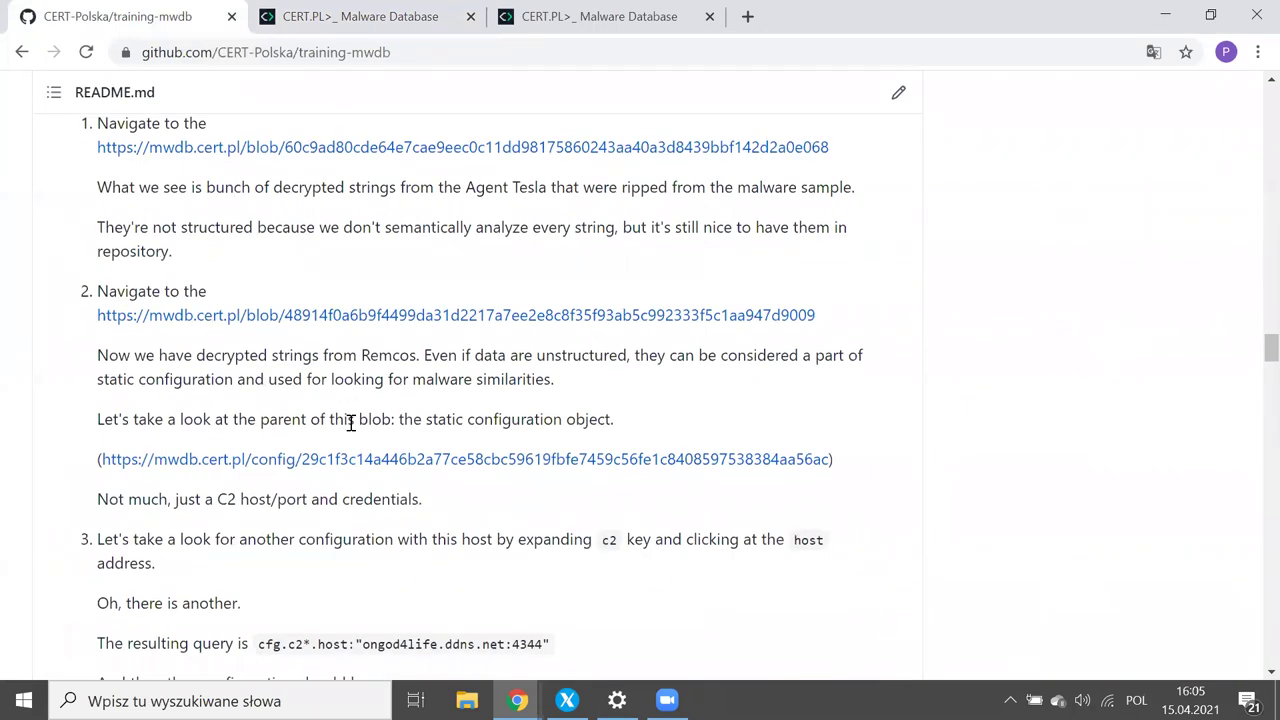
pyautogui.scroll(-5, 546, 375)
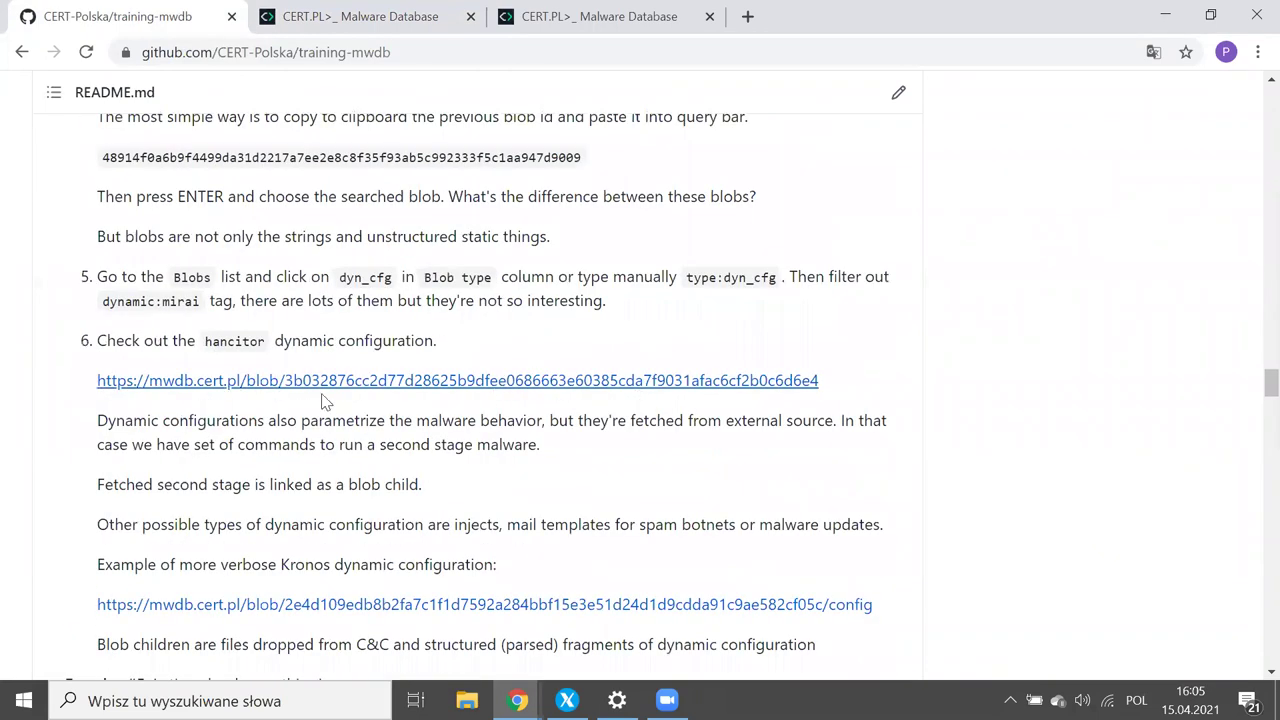
pyautogui.click(355, 93)
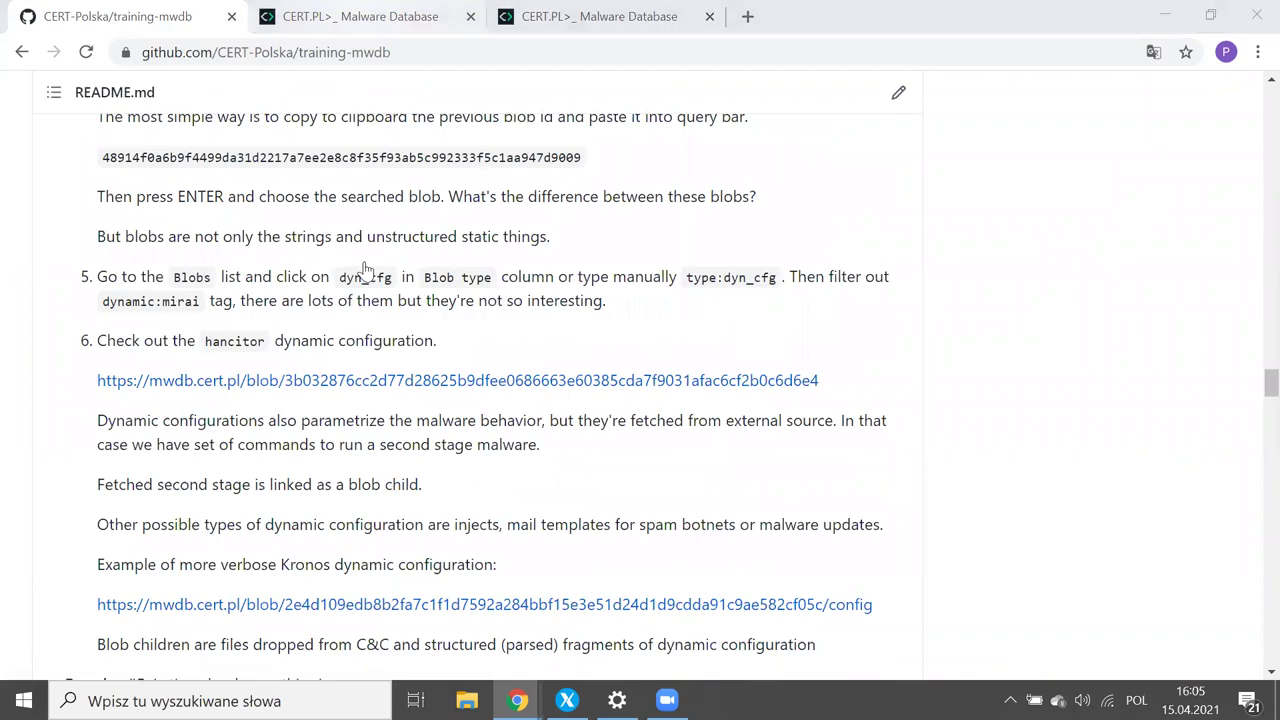
# Step: Reopen the hancitor blob first seen on 13 Apr 2021 and examine the commands and download URL in its preview
pyautogui.hotkey('ctrl', 'Tab')
pyautogui.click(330, 268)
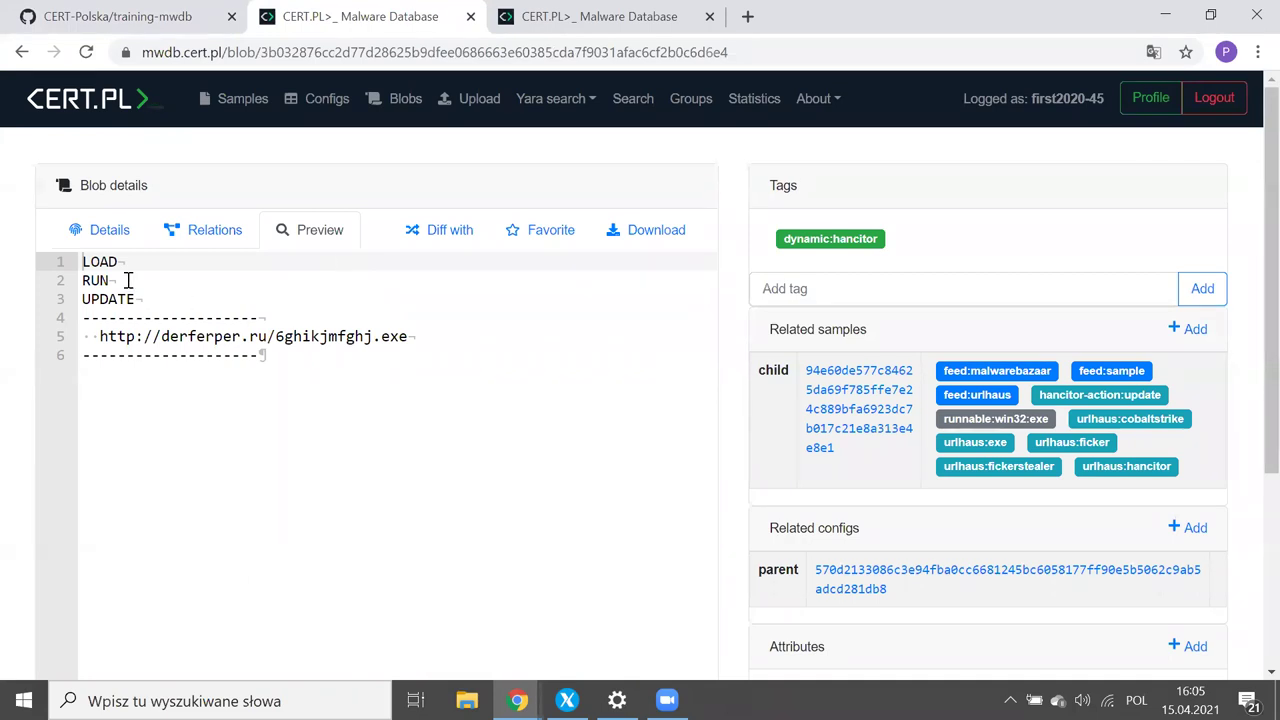
pyautogui.click(97, 336)
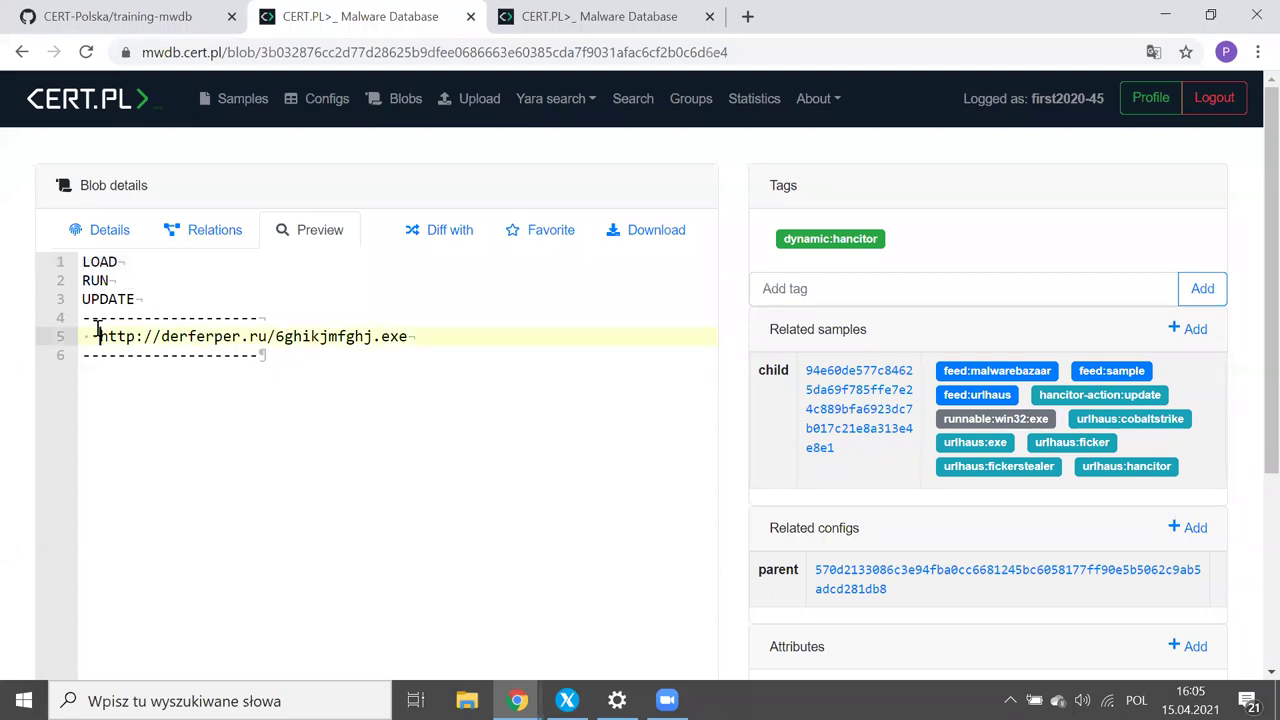
pyautogui.hotkey('shift', 'End')
pyautogui.press('Up')
pyautogui.press('Up')
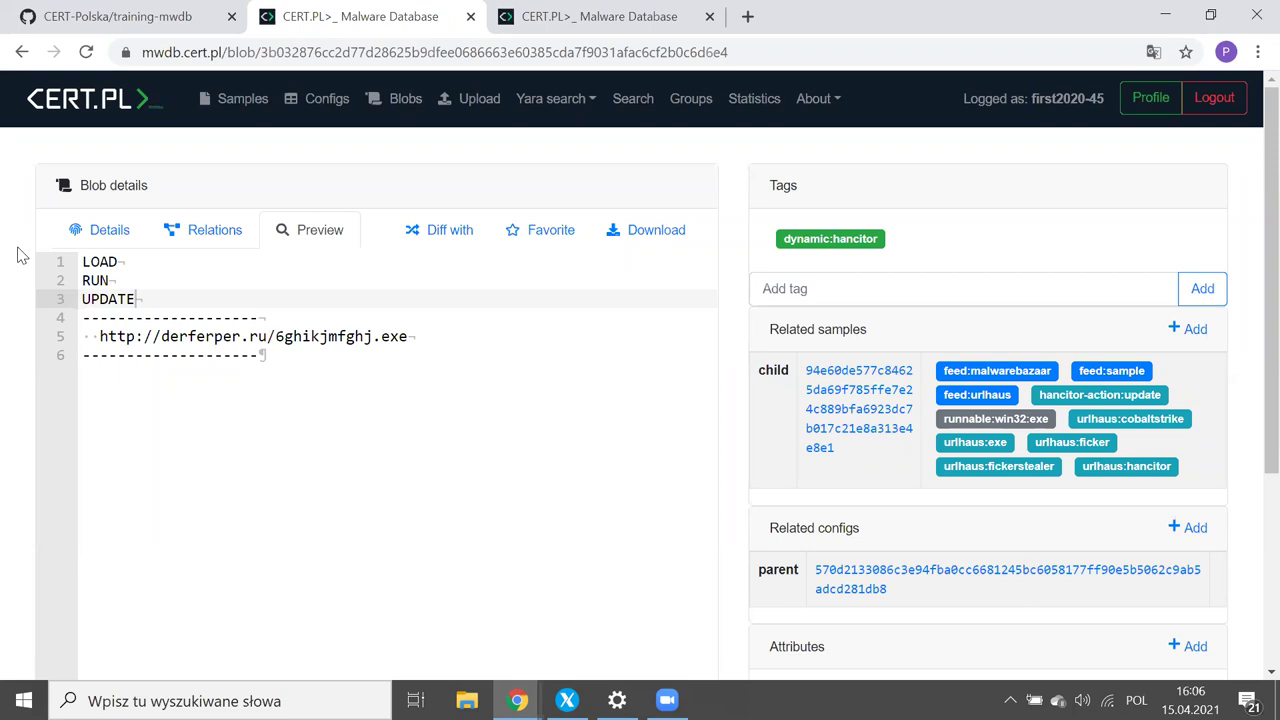
pyautogui.scroll(-2, 17, 255)
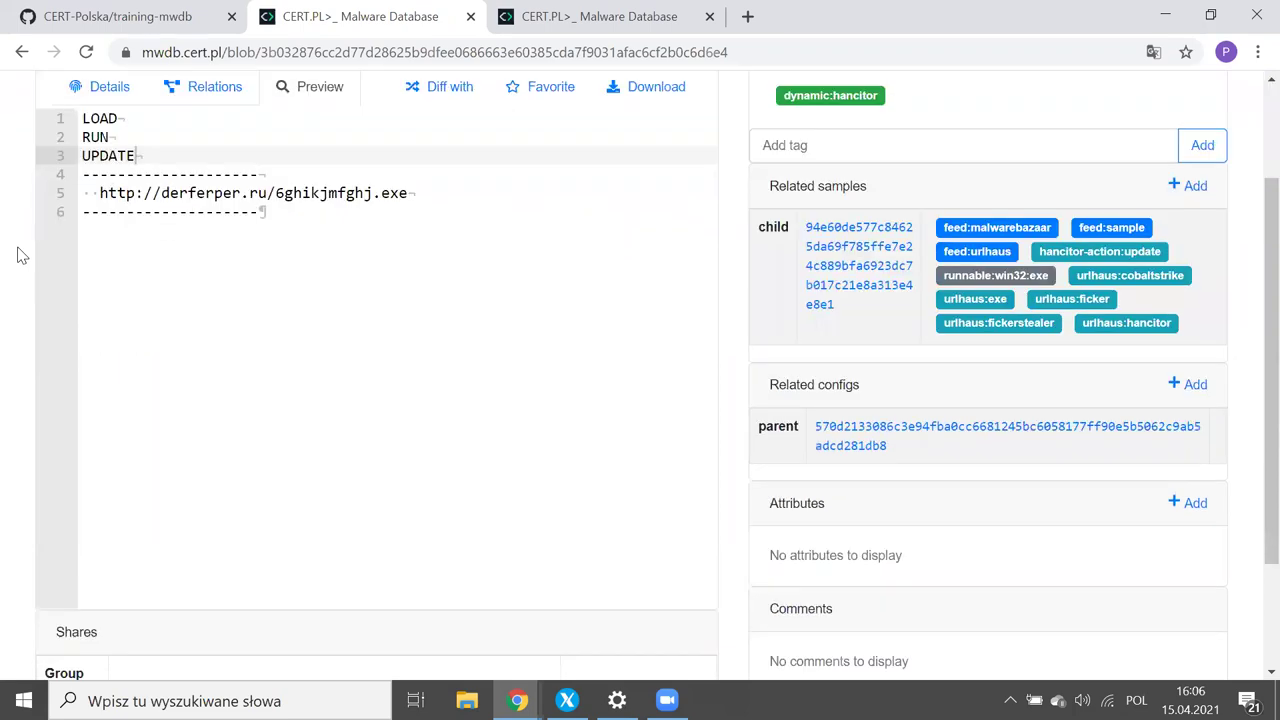
pyautogui.scroll(1, 202, 358)
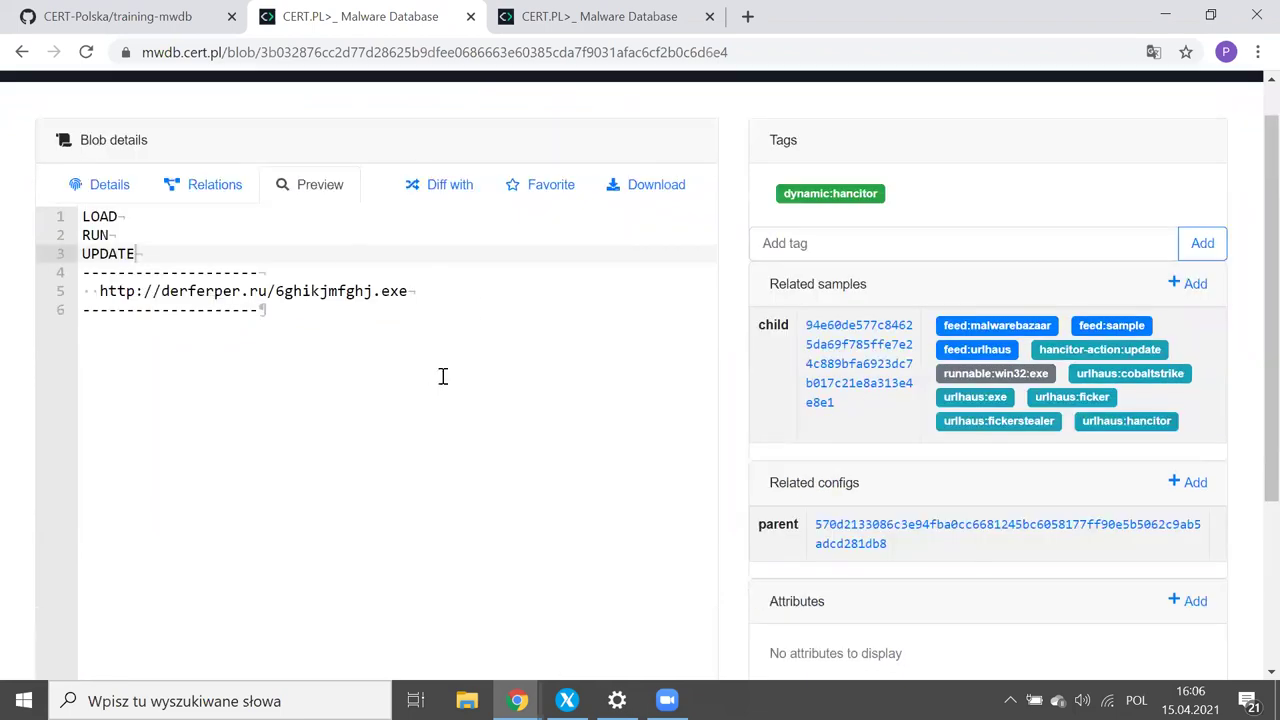
pyautogui.click(89, 290)
pyautogui.hotkey('shift', 'End')
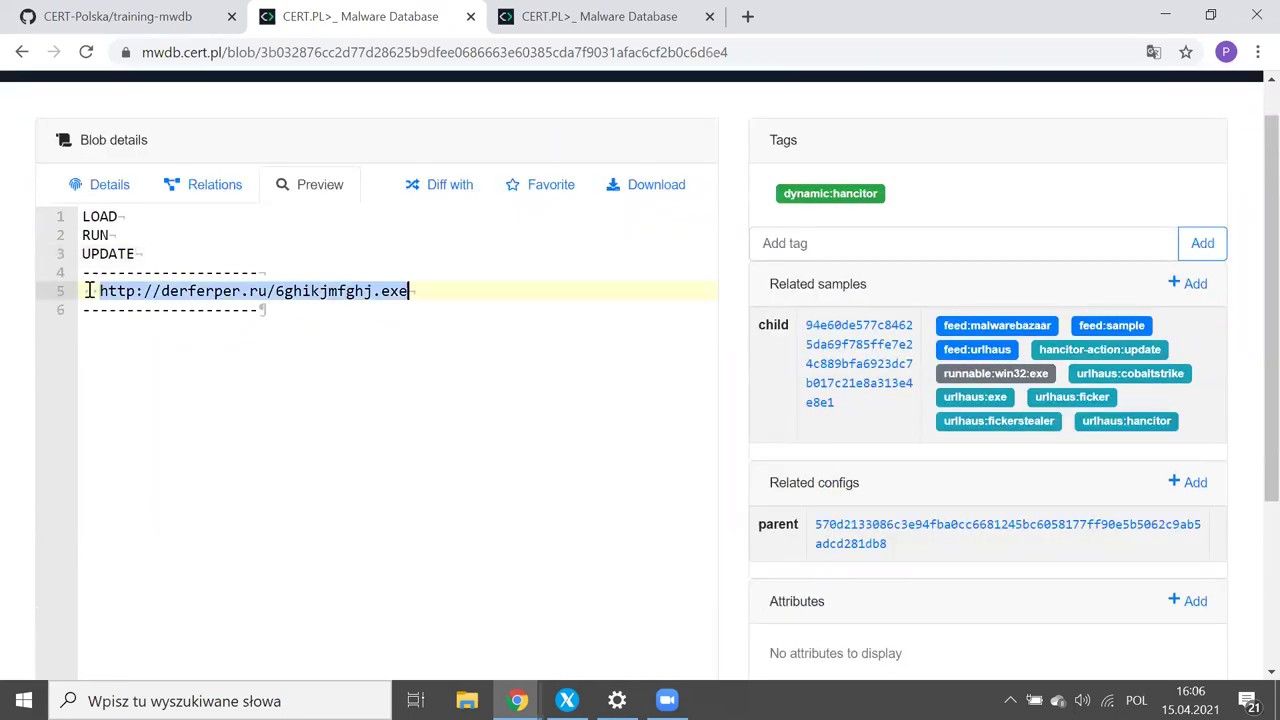
pyautogui.scroll(-1, 423, 389)
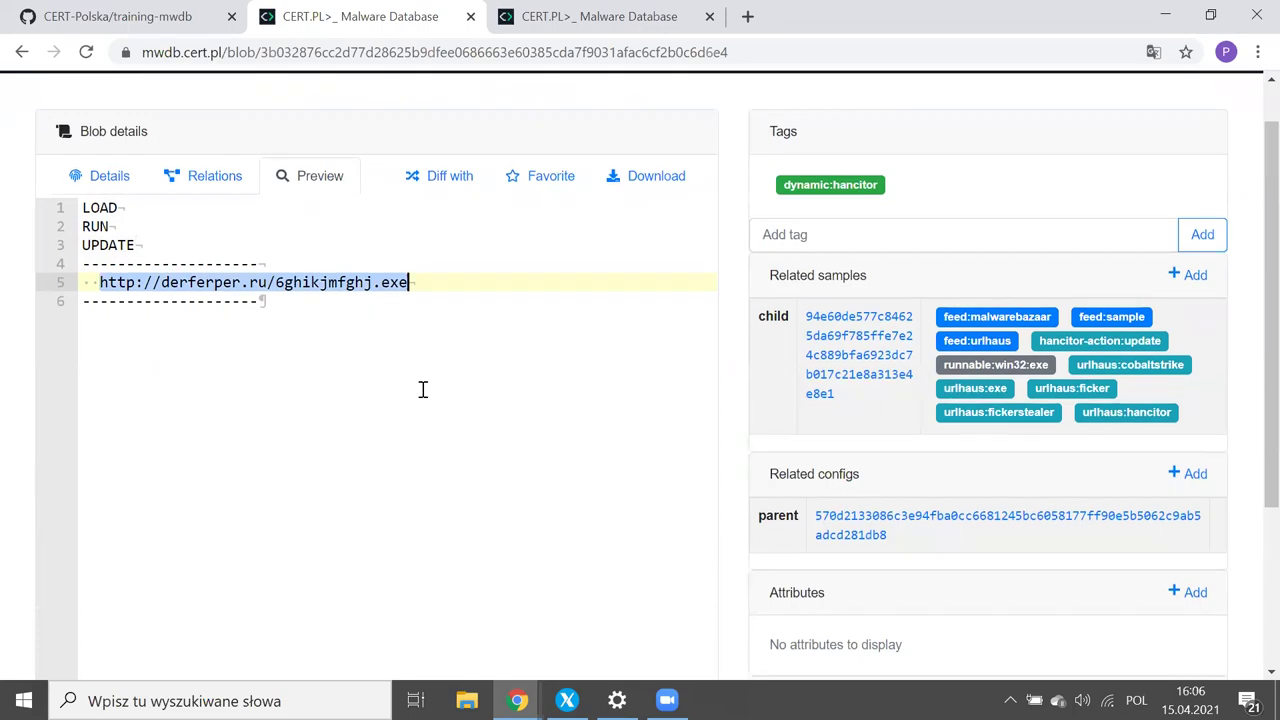
pyautogui.press('Down')
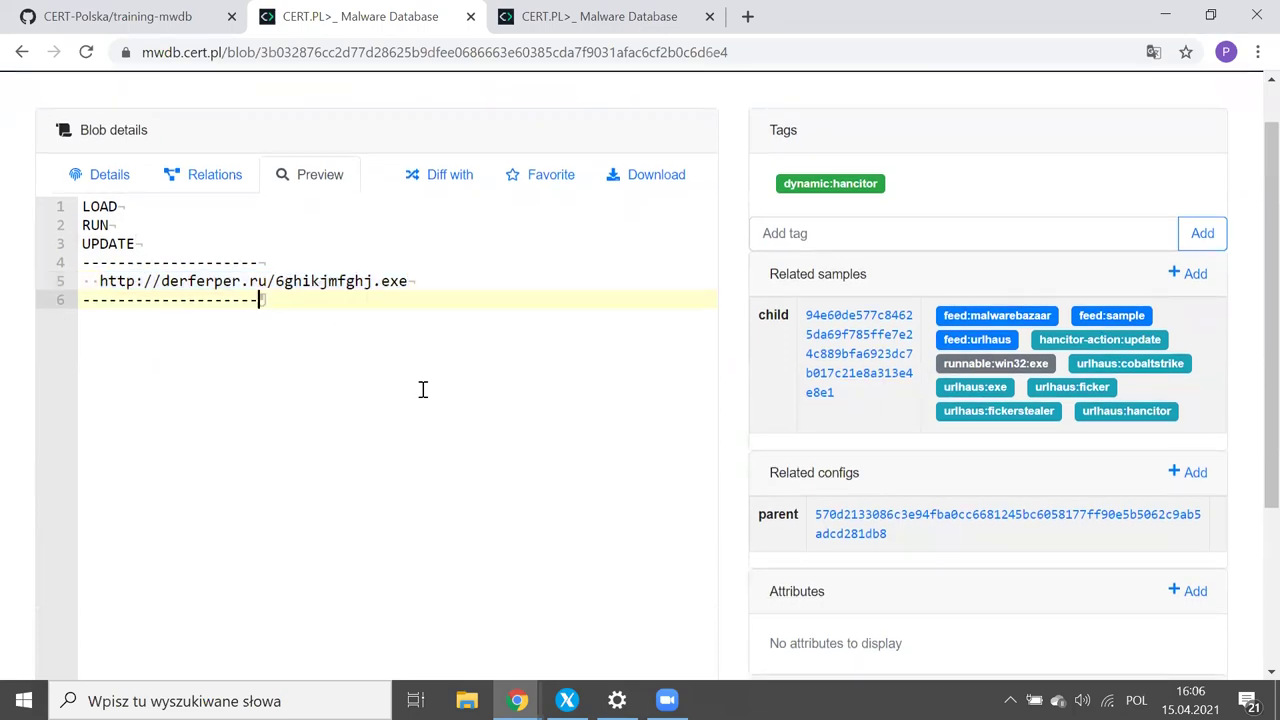
pyautogui.click(426, 282)
pyautogui.hotkey('shift', 'Home')
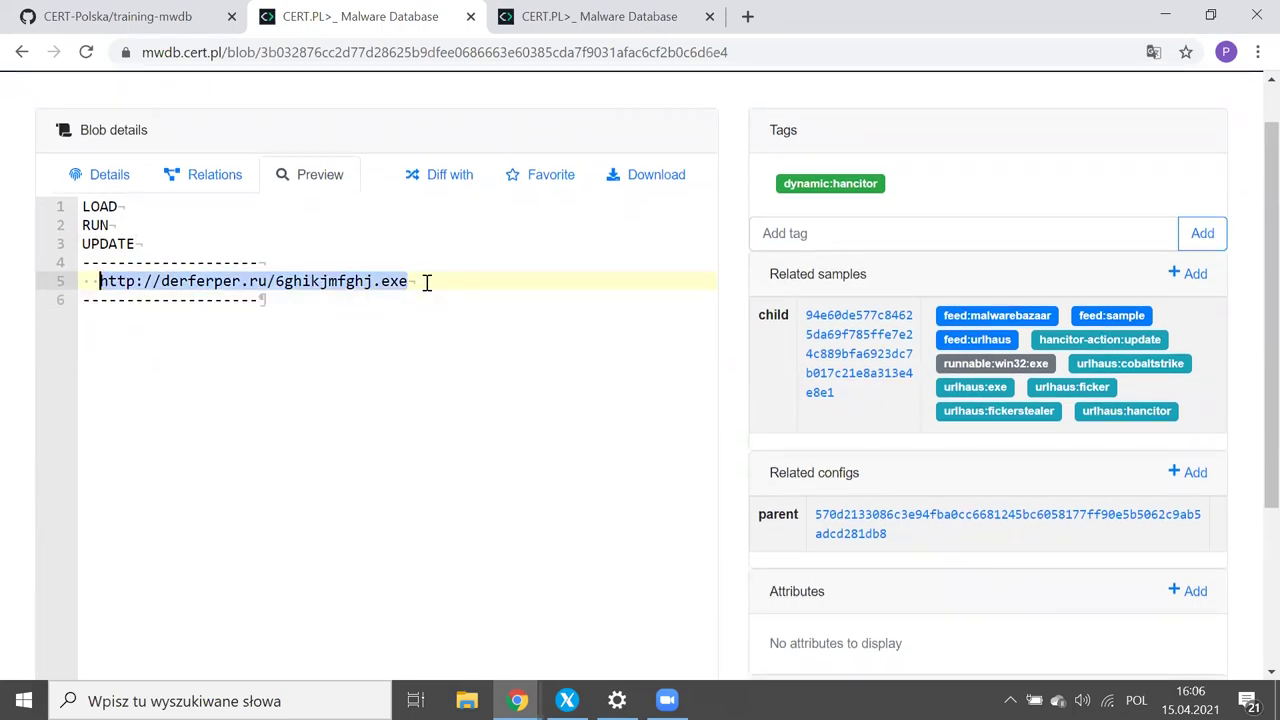
pyautogui.click(745, 317)
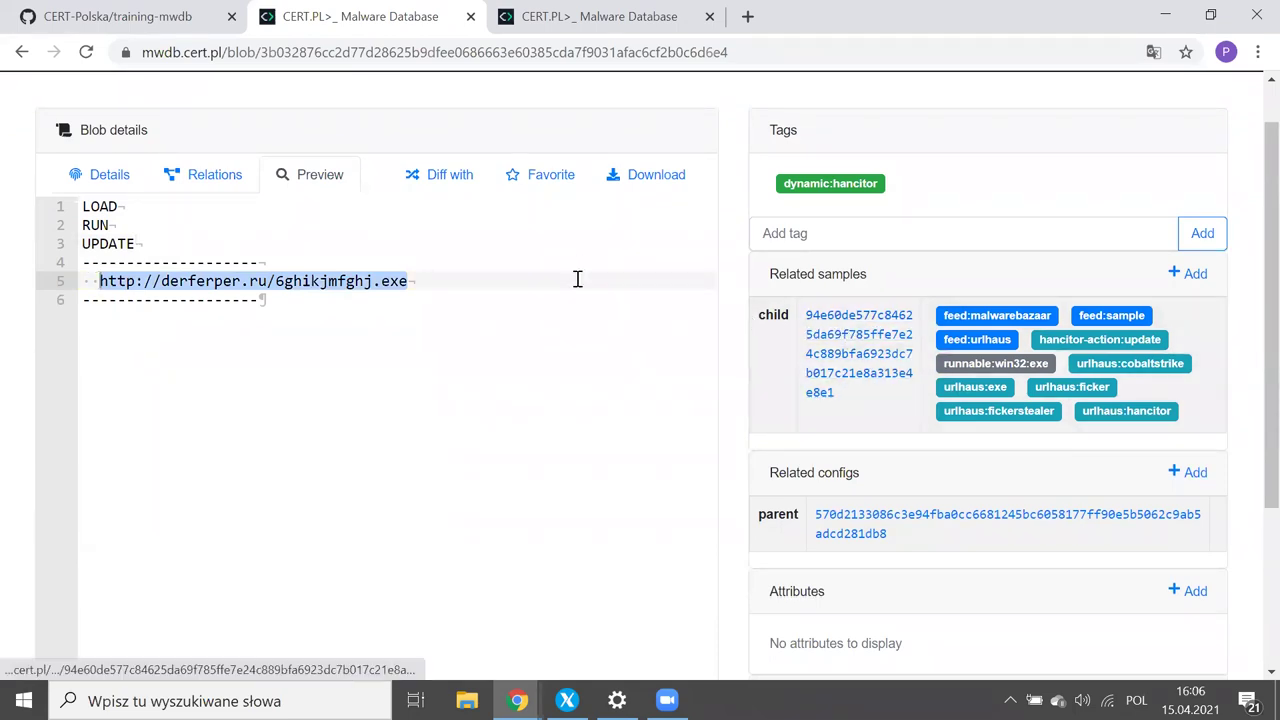
pyautogui.click(487, 311)
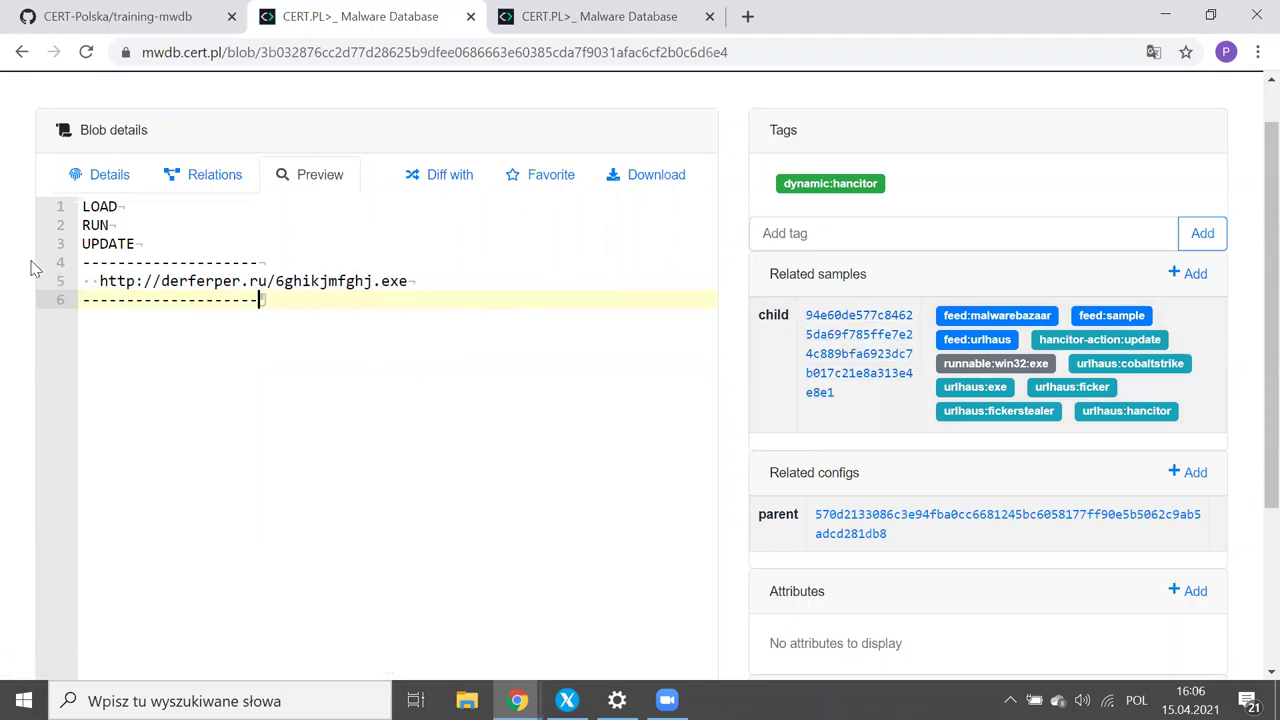
# Step: Open the blob's child sample and examine its tags, parent configs and related blobs
pyautogui.click(850, 348)
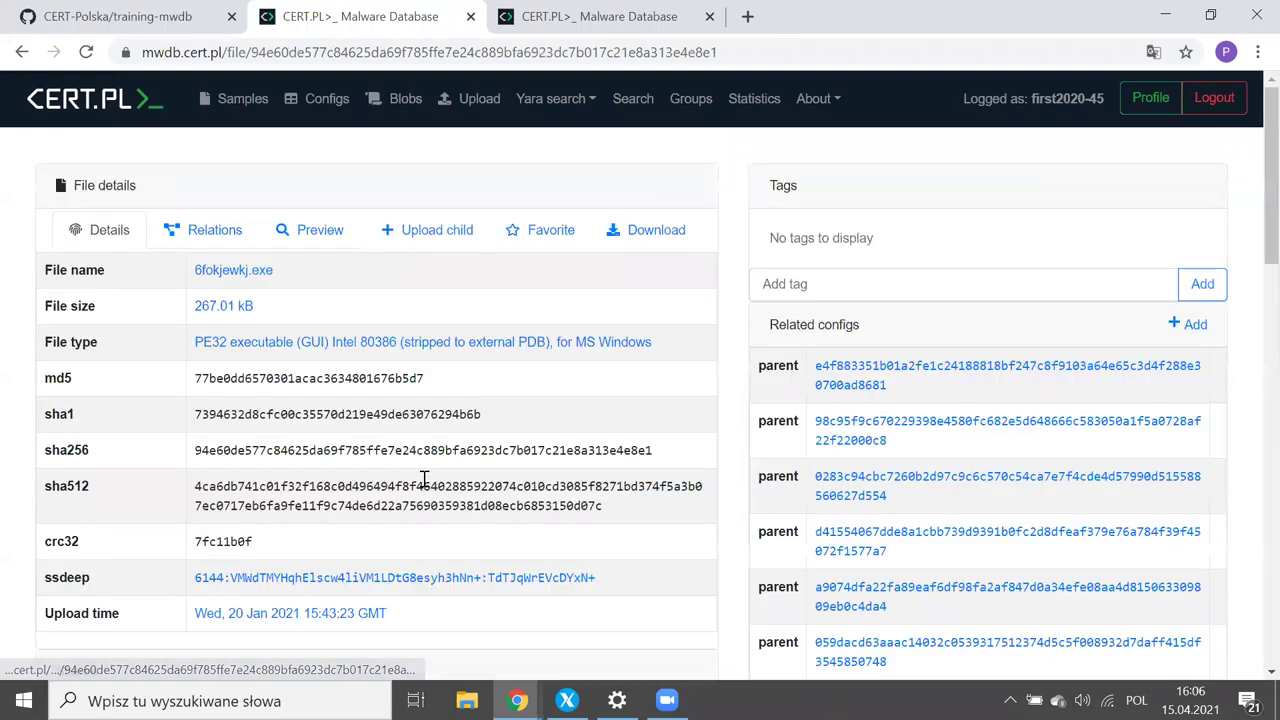
pyautogui.scroll(-1, 847, 297)
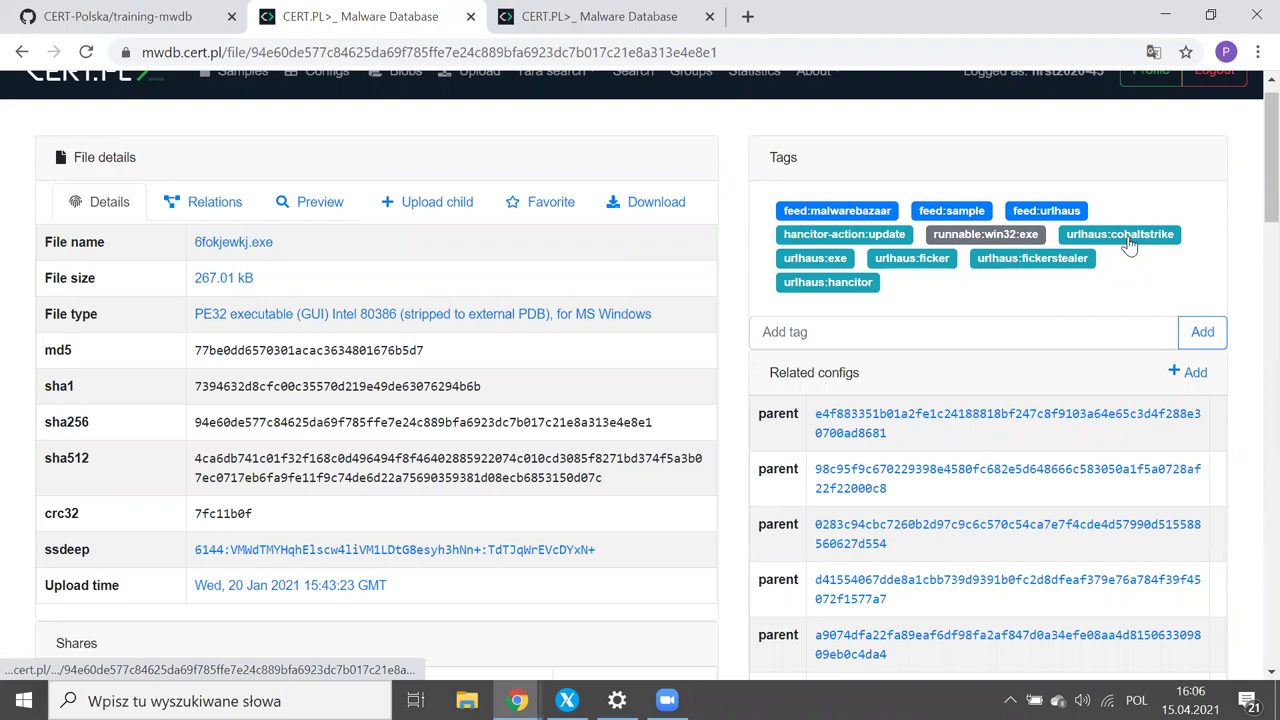
pyautogui.scroll(-3, 1128, 245)
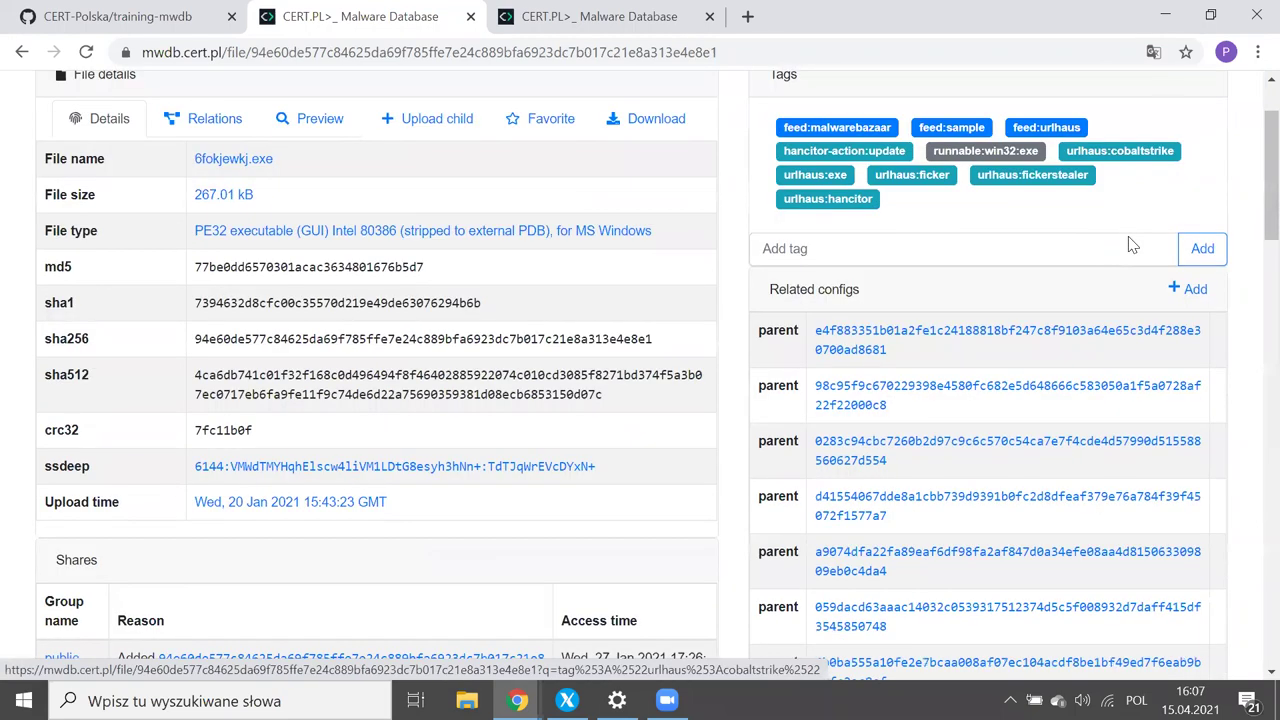
pyautogui.scroll(-8, 1128, 245)
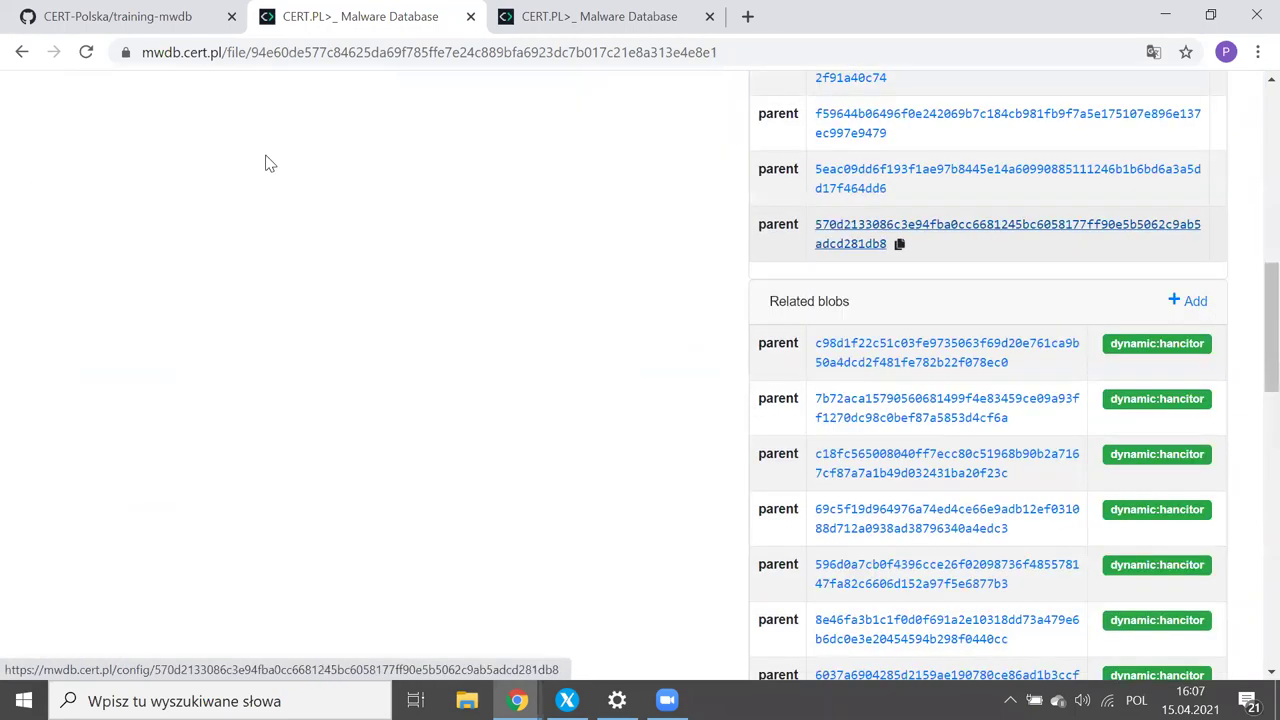
# Step: Show the sample's relations graph and open the dynamic:hancitor blob dated 11.03.2021 from it
pyautogui.scroll(10, 190, 243)
pyautogui.click(190, 240)
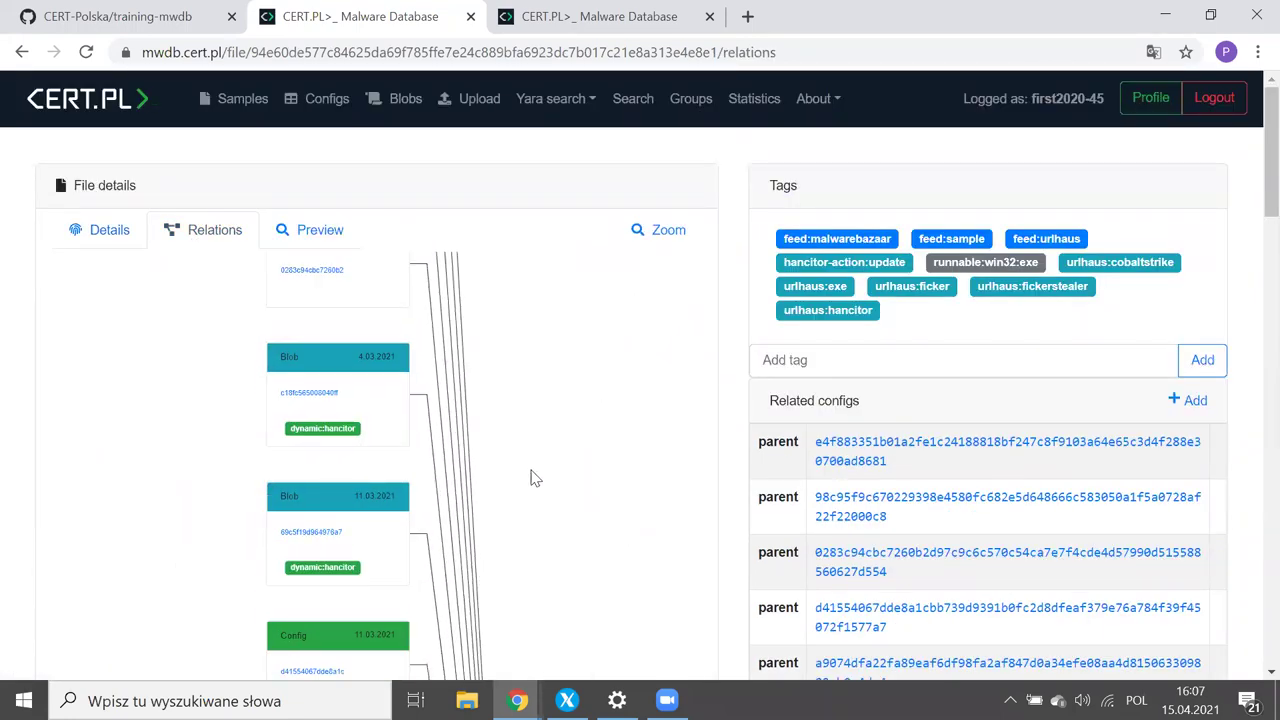
pyautogui.click(336, 400)
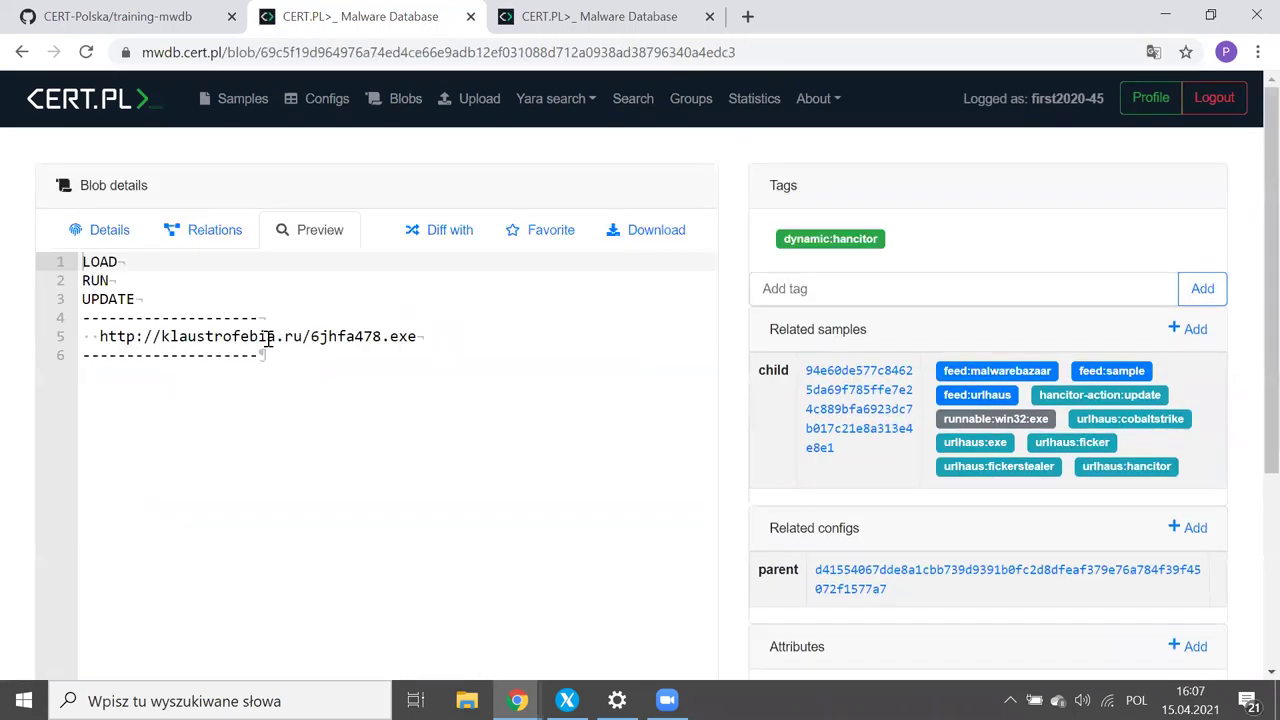
pyautogui.scroll(-3, 848, 440)
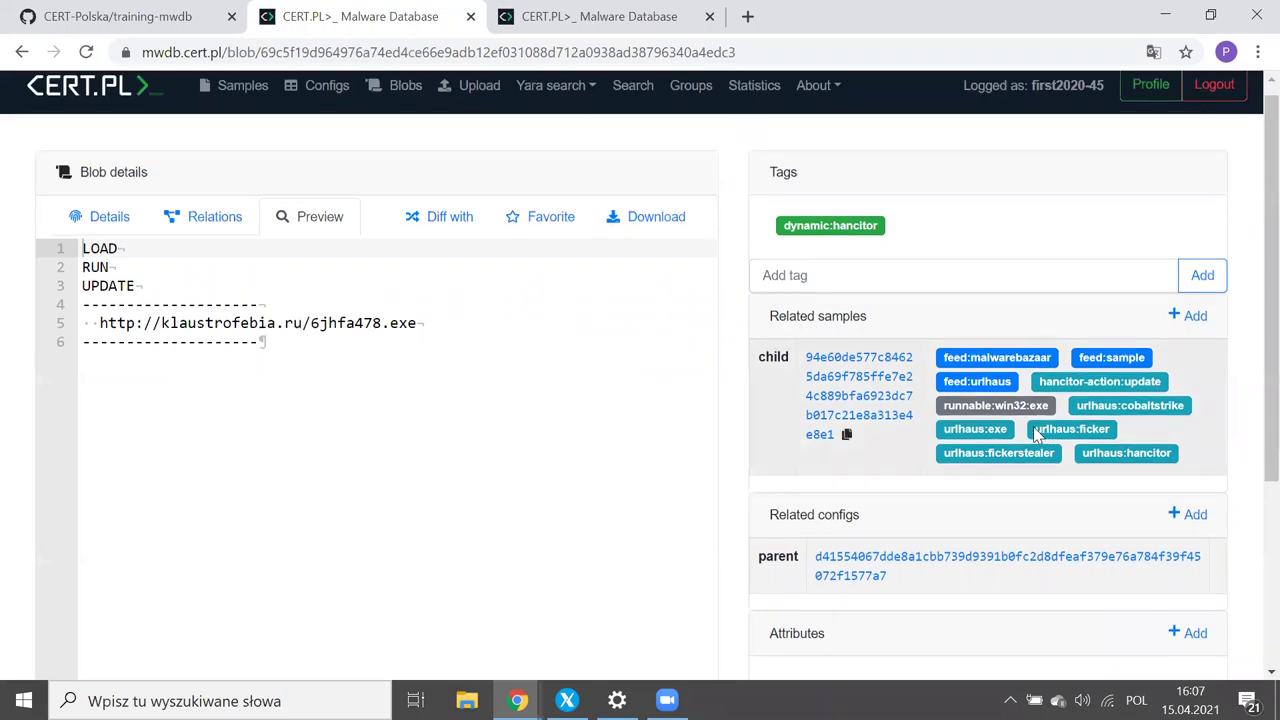
# Step: Go back to the child sample and expand its From attribute to review all the download URLs
pyautogui.click(870, 172)
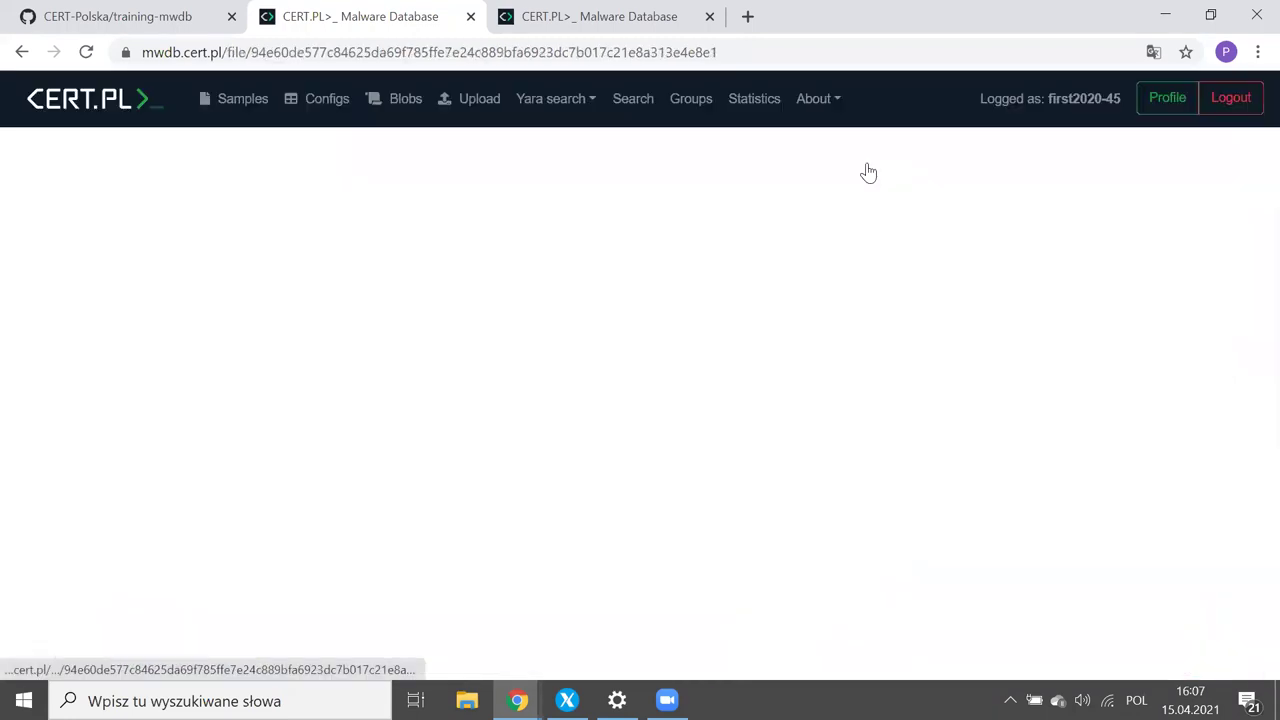
pyautogui.scroll(-9, 864, 172)
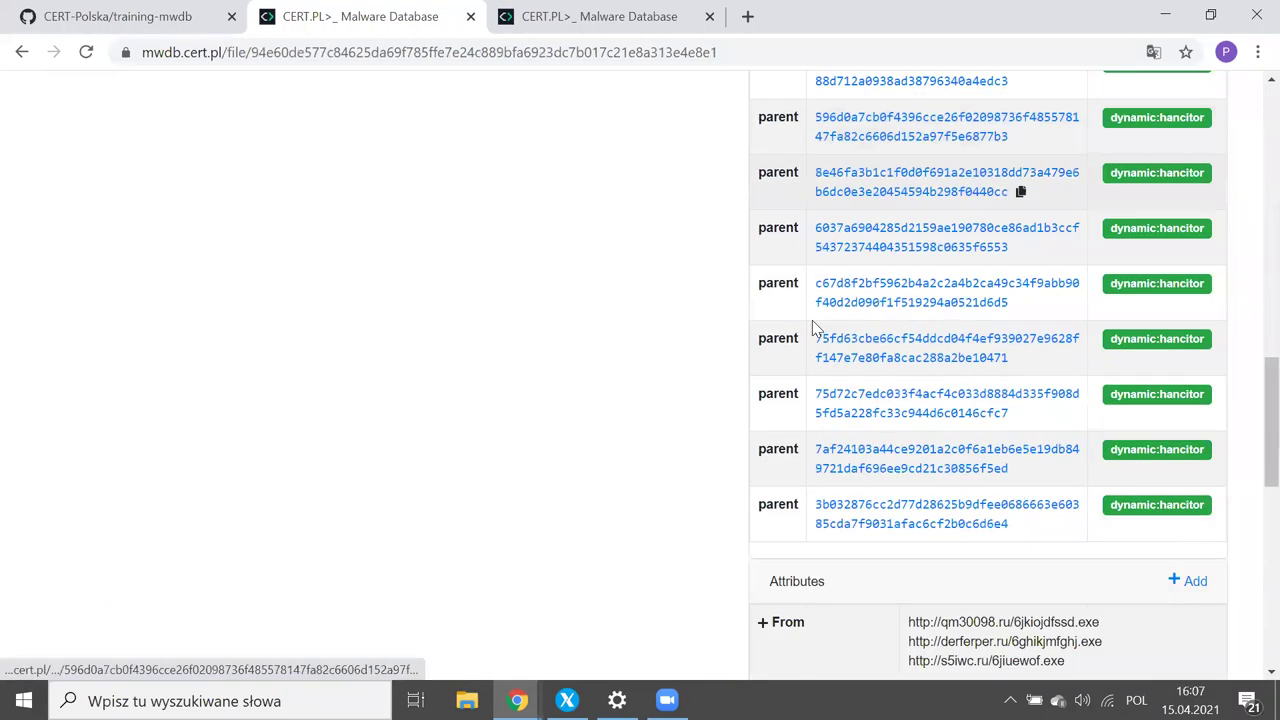
pyautogui.scroll(-3, 812, 322)
pyautogui.click(812, 322)
pyautogui.scroll(-1, 812, 322)
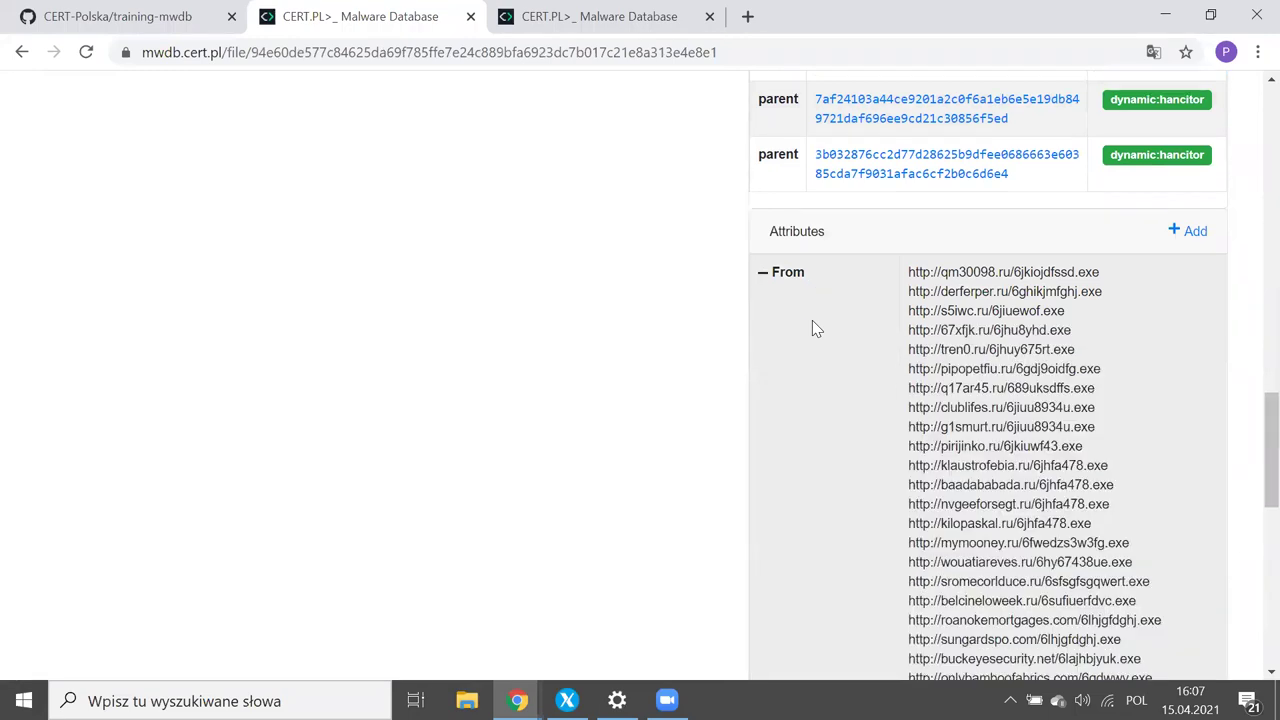
pyautogui.scroll(-1, 812, 328)
pyautogui.moveTo(1000, 418)
pyautogui.scroll(-2, 1000, 424)
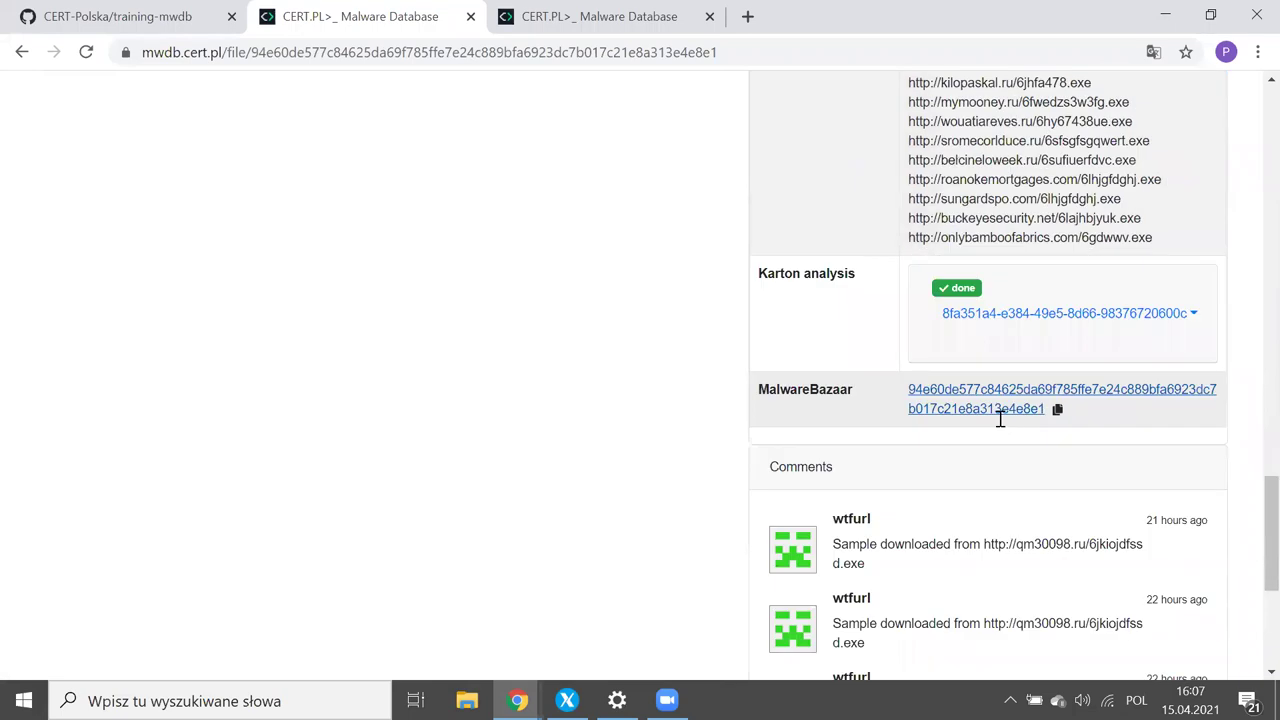
# Step: Expand the c98d1f22c51c03fe blob in the sample's relations graph and open the graph in the zoomed view
pyautogui.scroll(1, 1000, 424)
pyautogui.scroll(7, 257, 229)
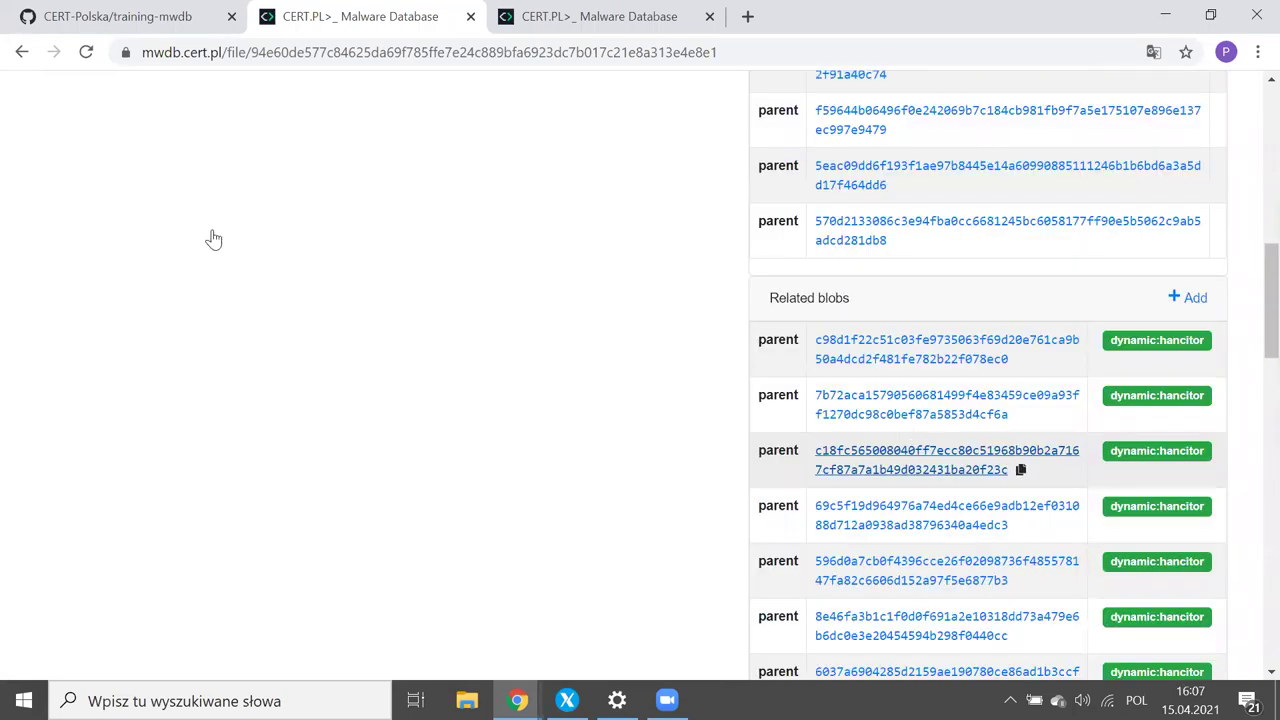
pyautogui.click(213, 239)
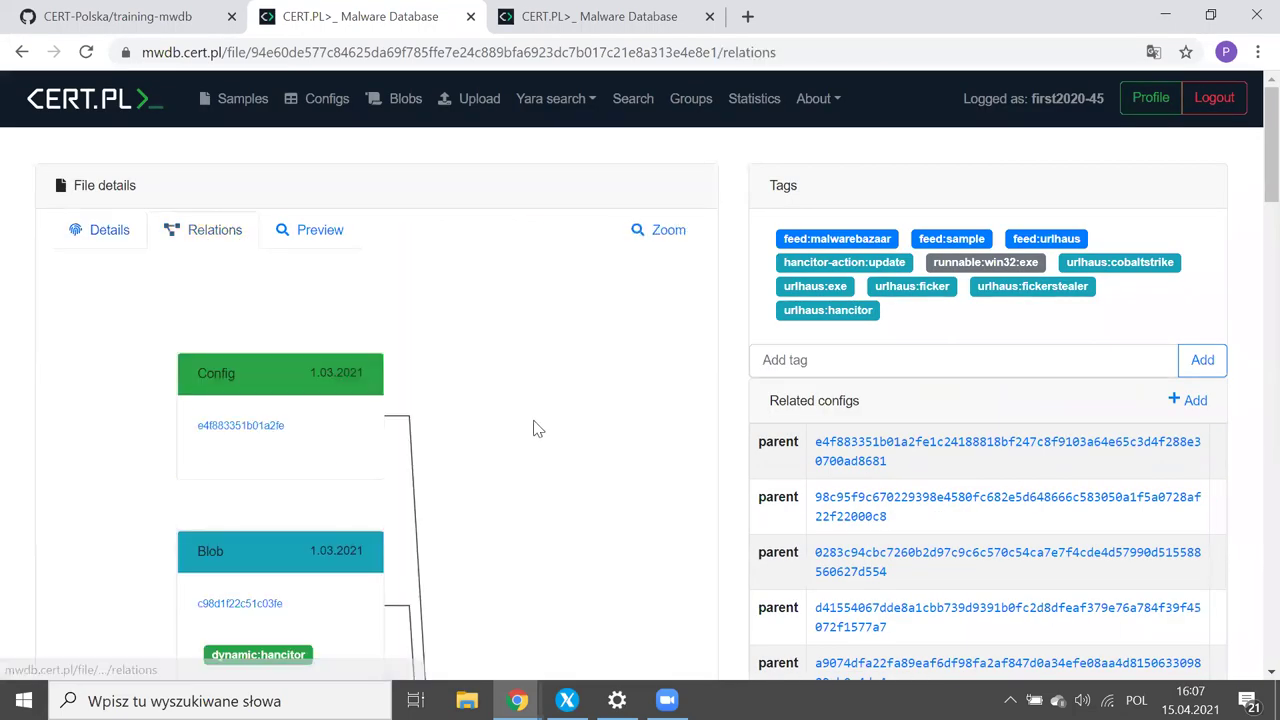
pyautogui.click(362, 448)
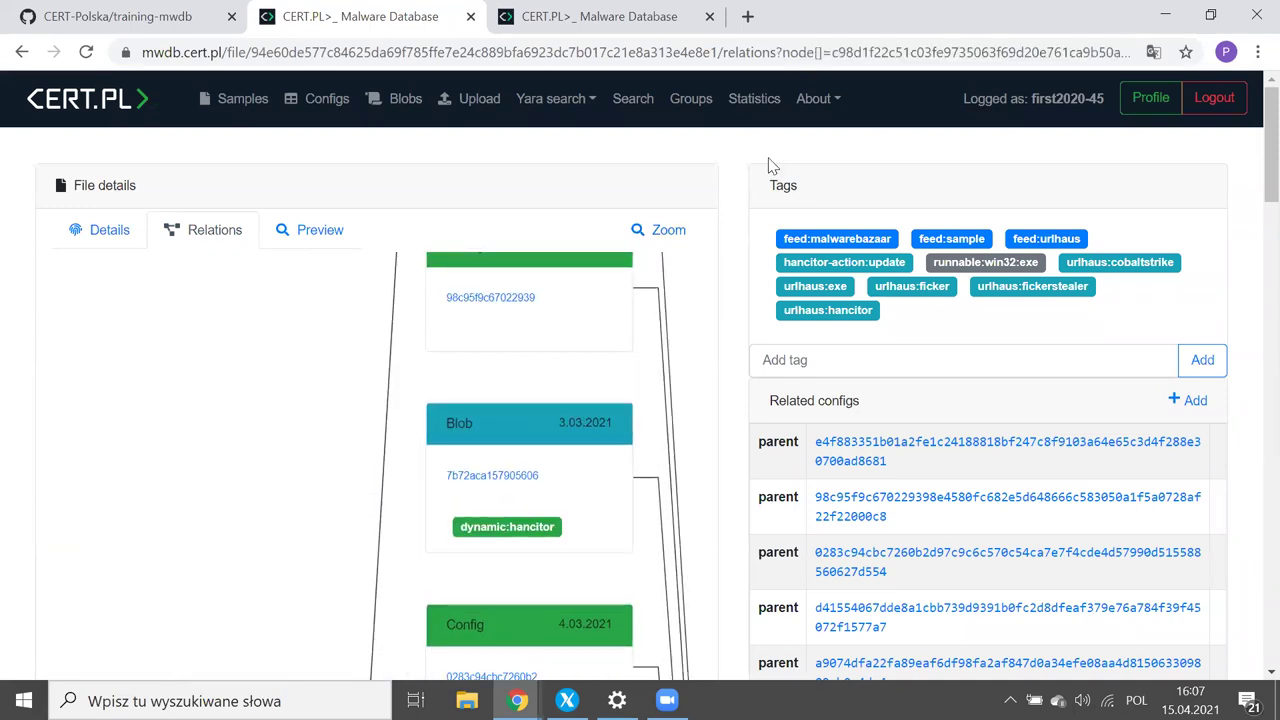
pyautogui.click(660, 230)
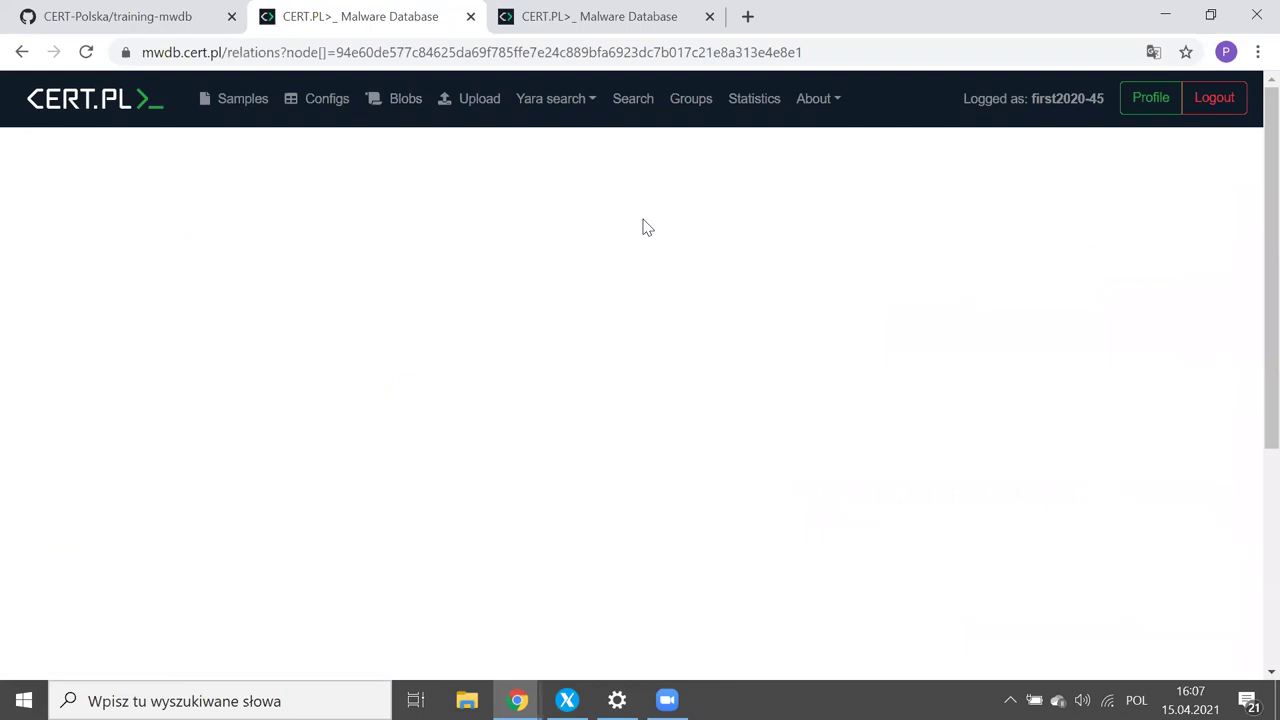
# Step: In the zoomed graph, expand the 6037a6904285d215 blob back through its parent config and dump to the original file, and expand the 1.04.2021 config
pyautogui.scroll(-5, 889, 529)
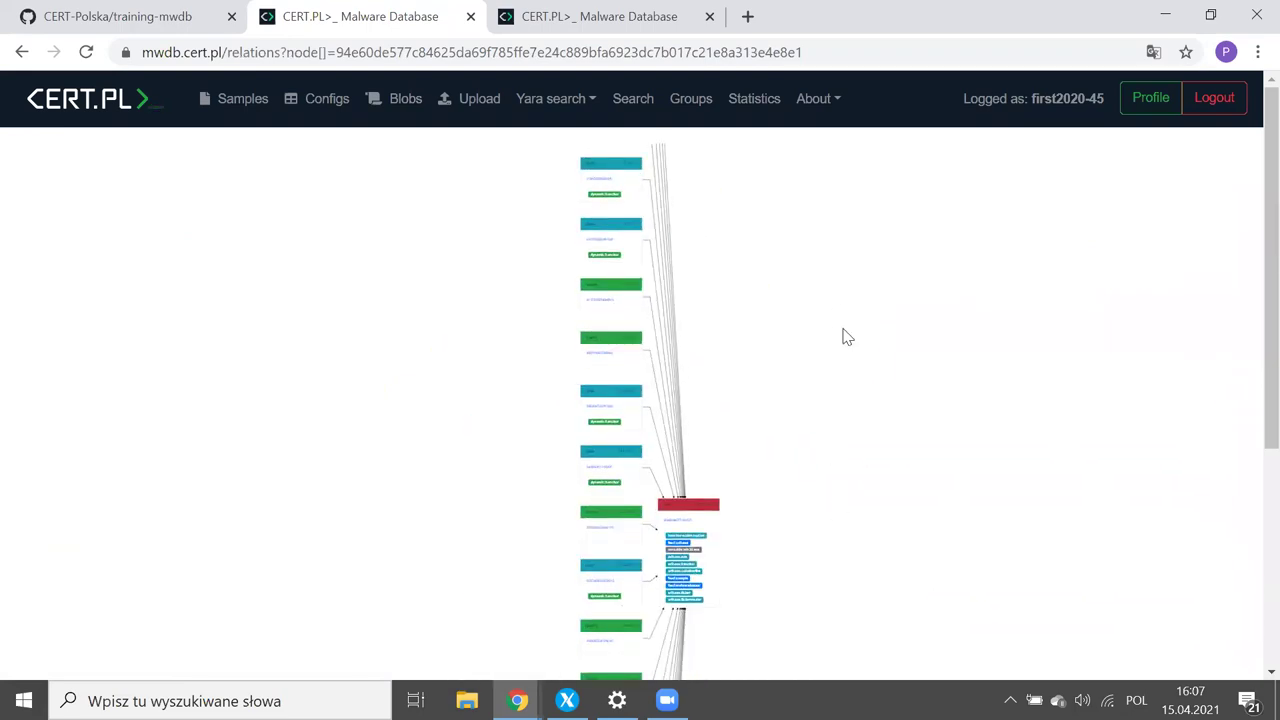
pyautogui.click(643, 466)
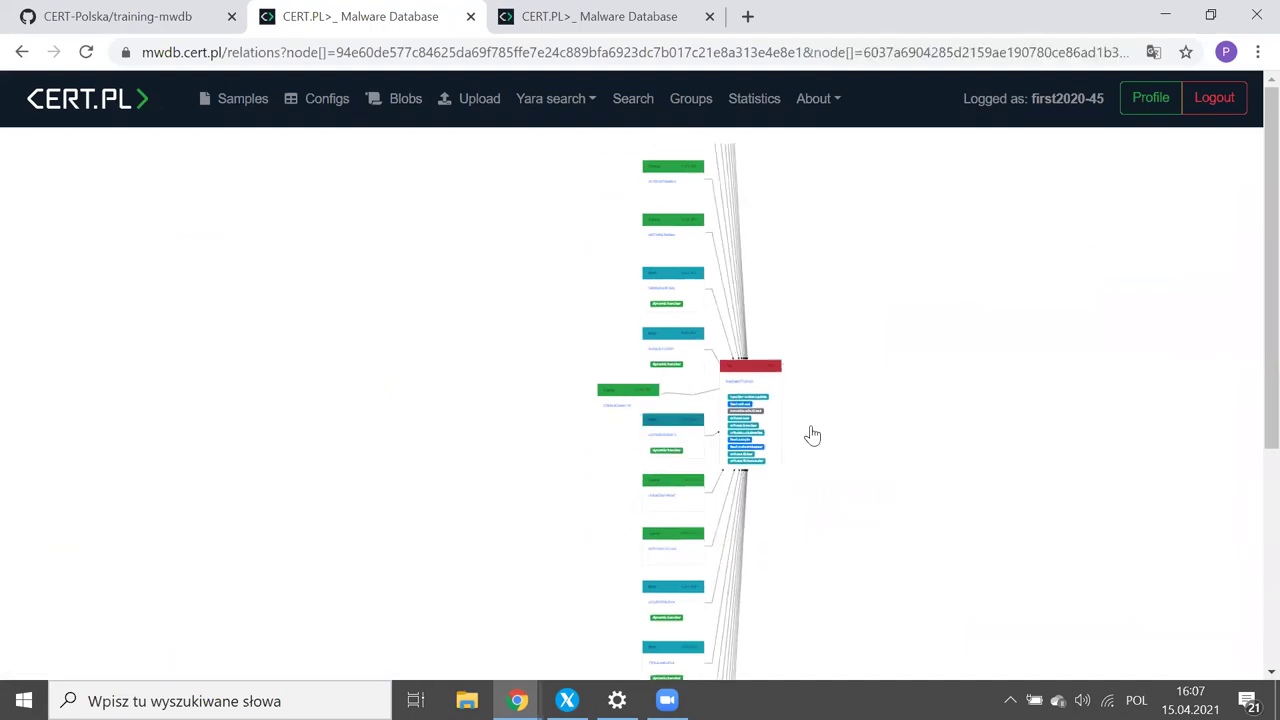
pyautogui.click(649, 403)
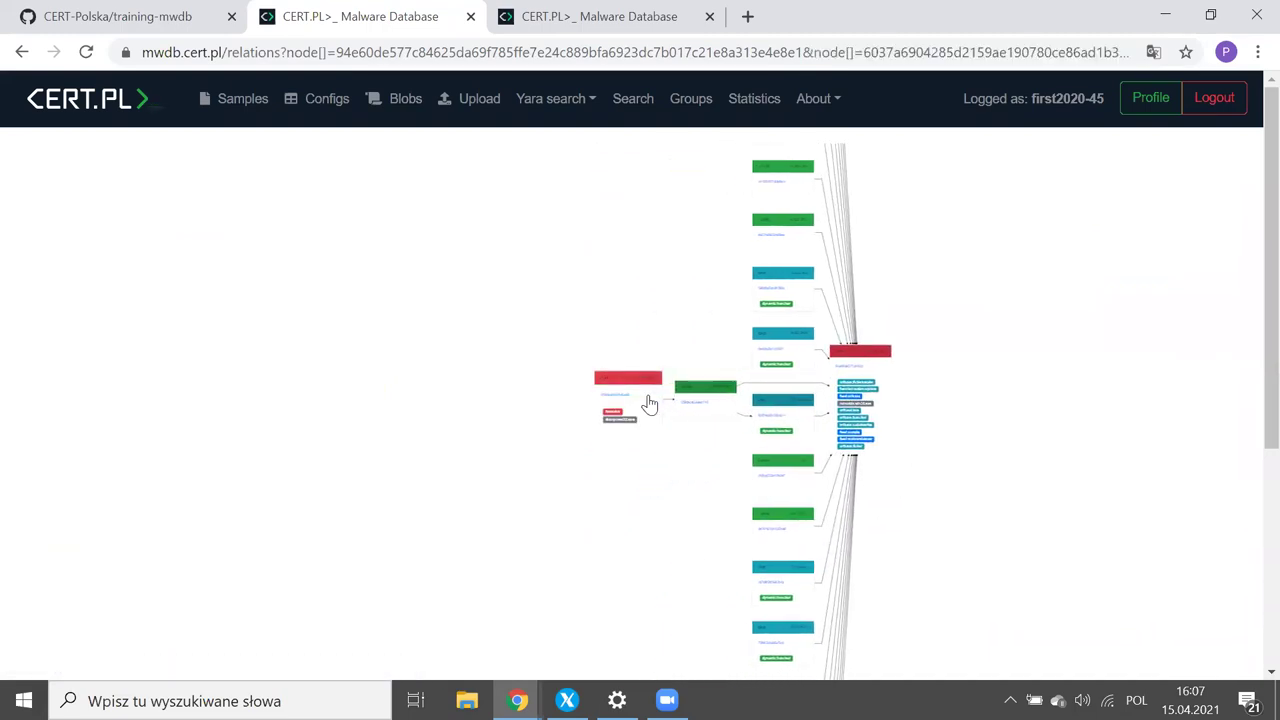
pyautogui.click(649, 403)
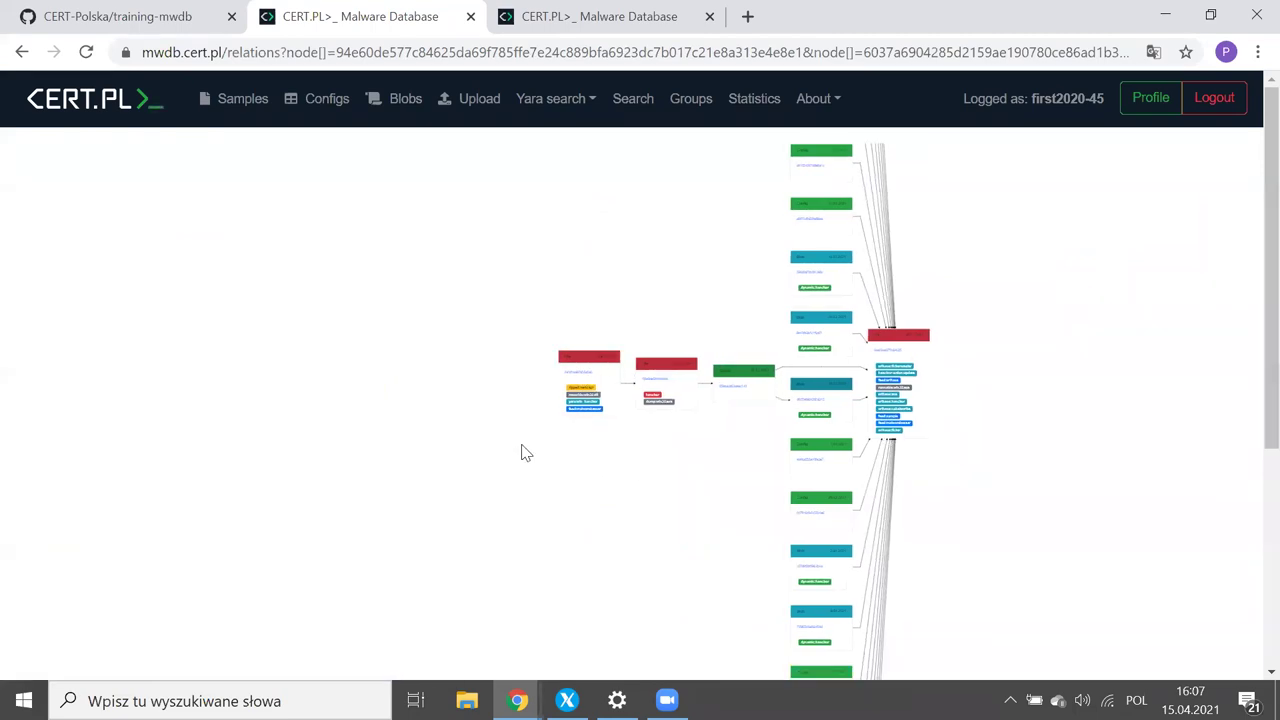
pyautogui.scroll(4, 523, 449)
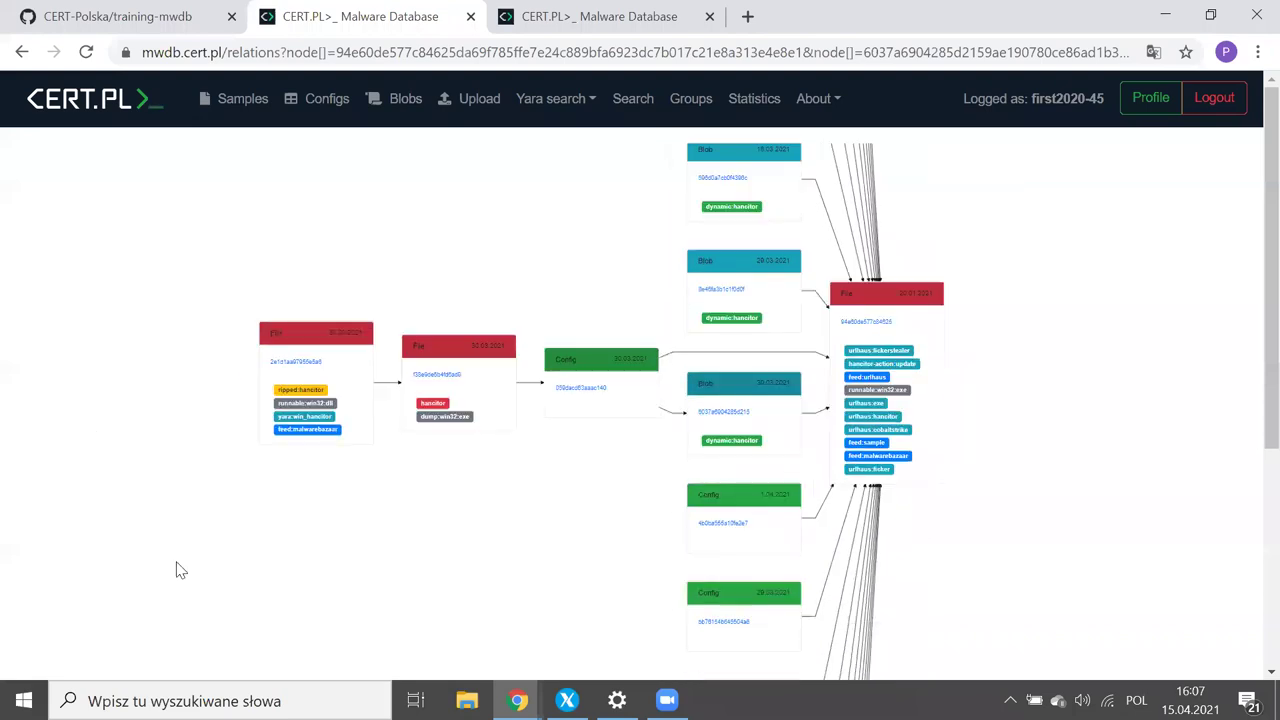
pyautogui.click(763, 497)
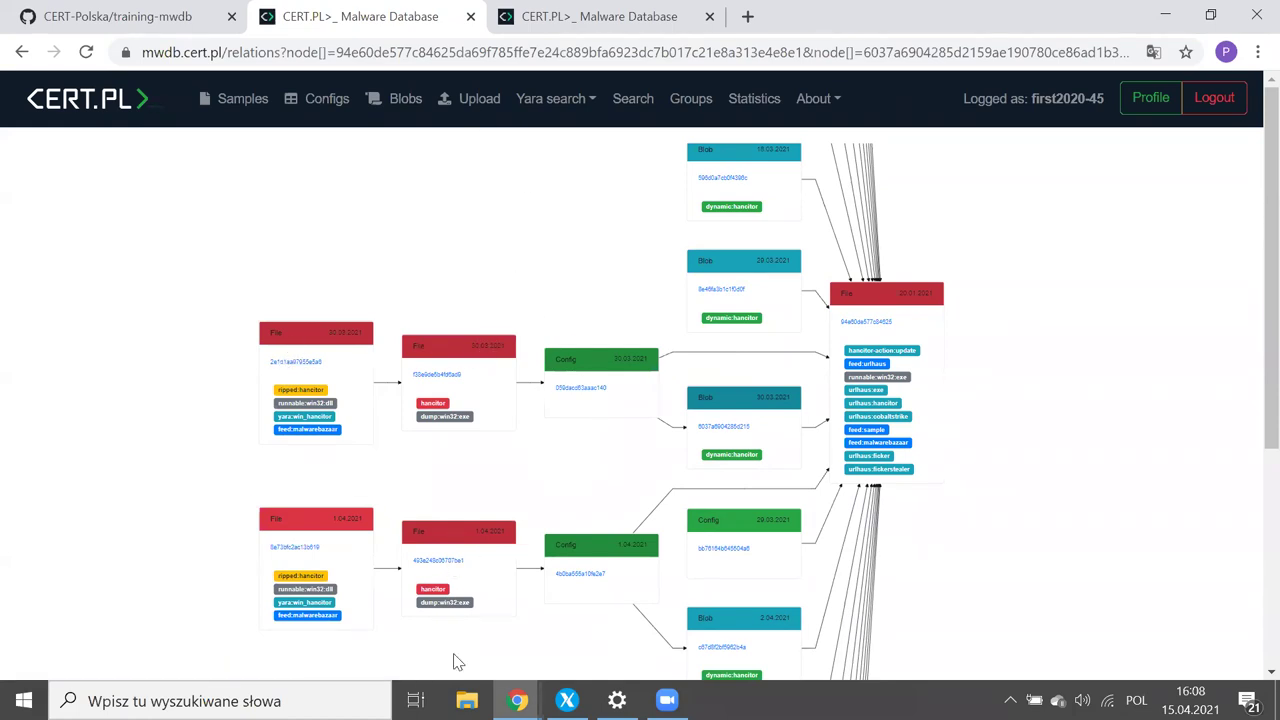
pyautogui.scroll(-1, 461, 150)
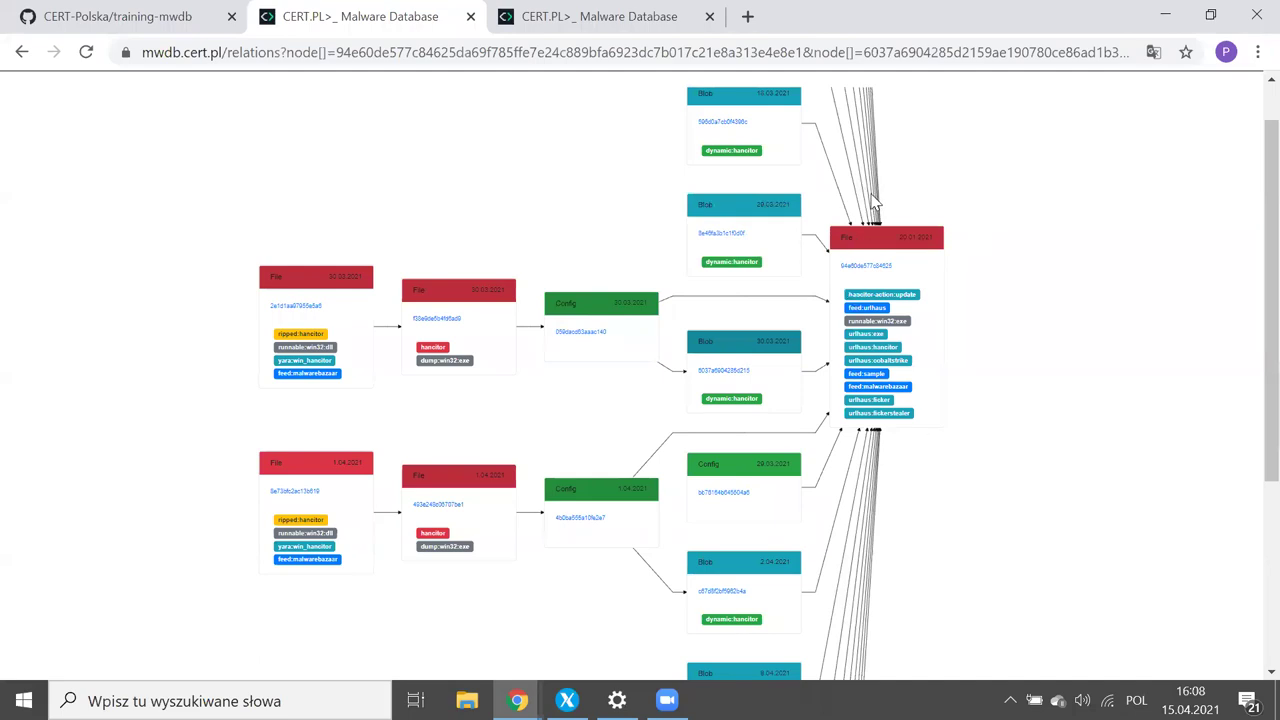
# Step: Open the 059dacd63aaac140 config from the graph, check its full user-agent value and expand its urls list
pyautogui.click(574, 336)
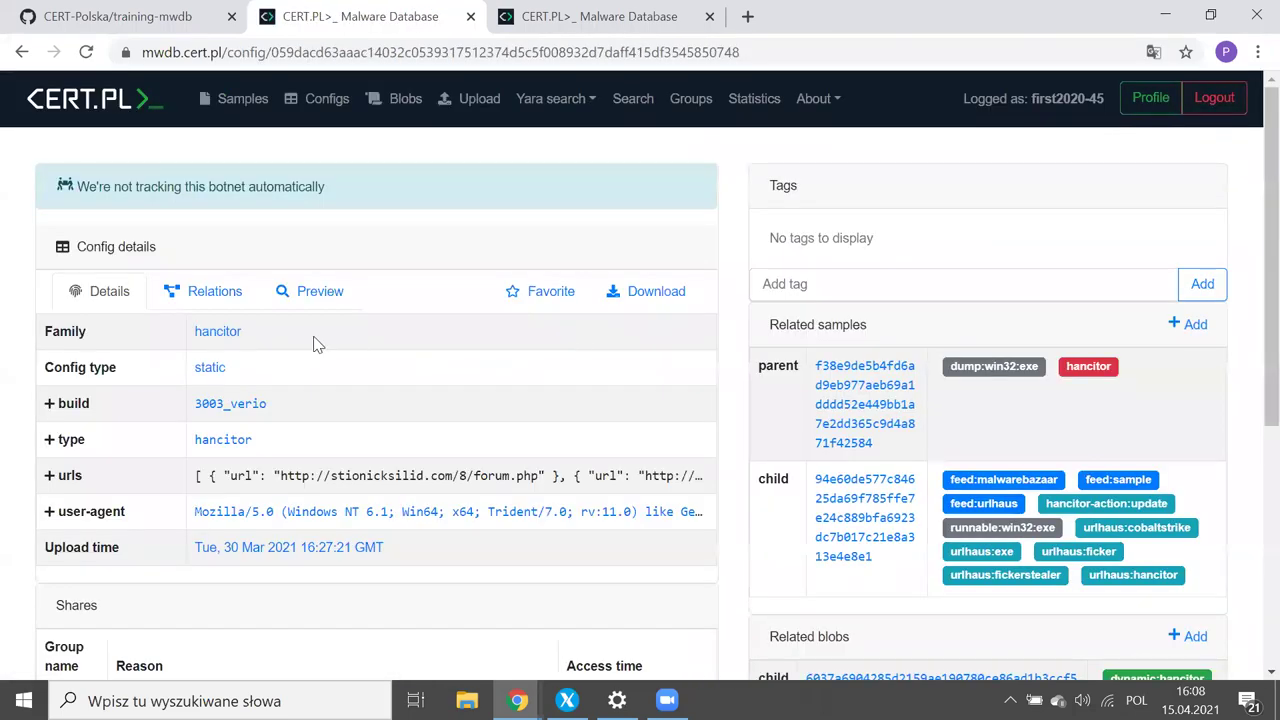
pyautogui.scroll(-1, 200, 360)
pyautogui.click(142, 403)
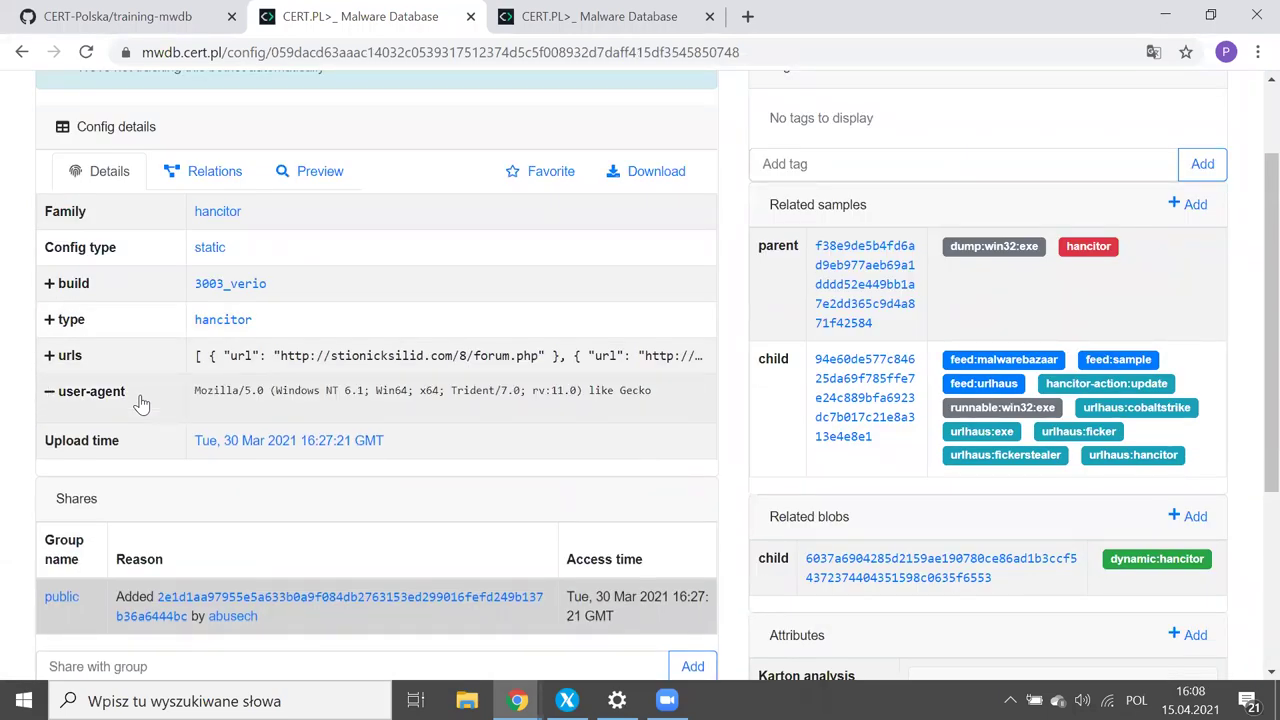
pyautogui.click(142, 403)
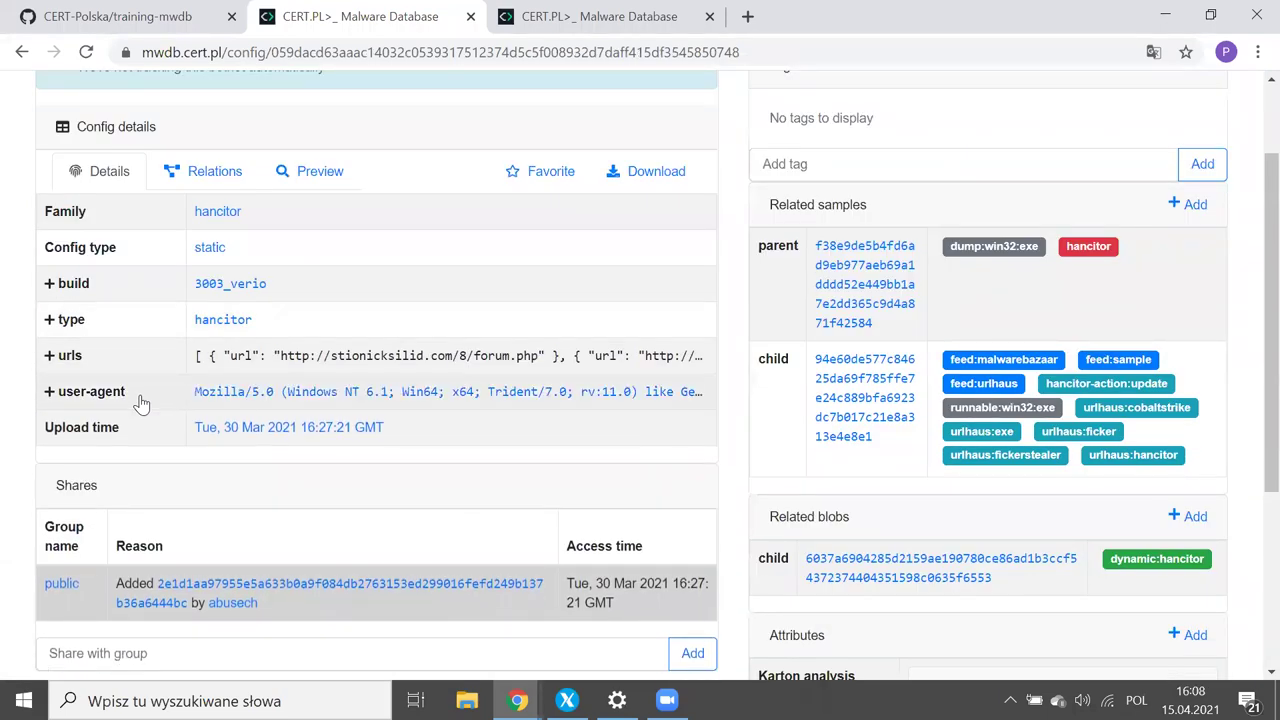
pyautogui.click(112, 291)
pyautogui.click(111, 292)
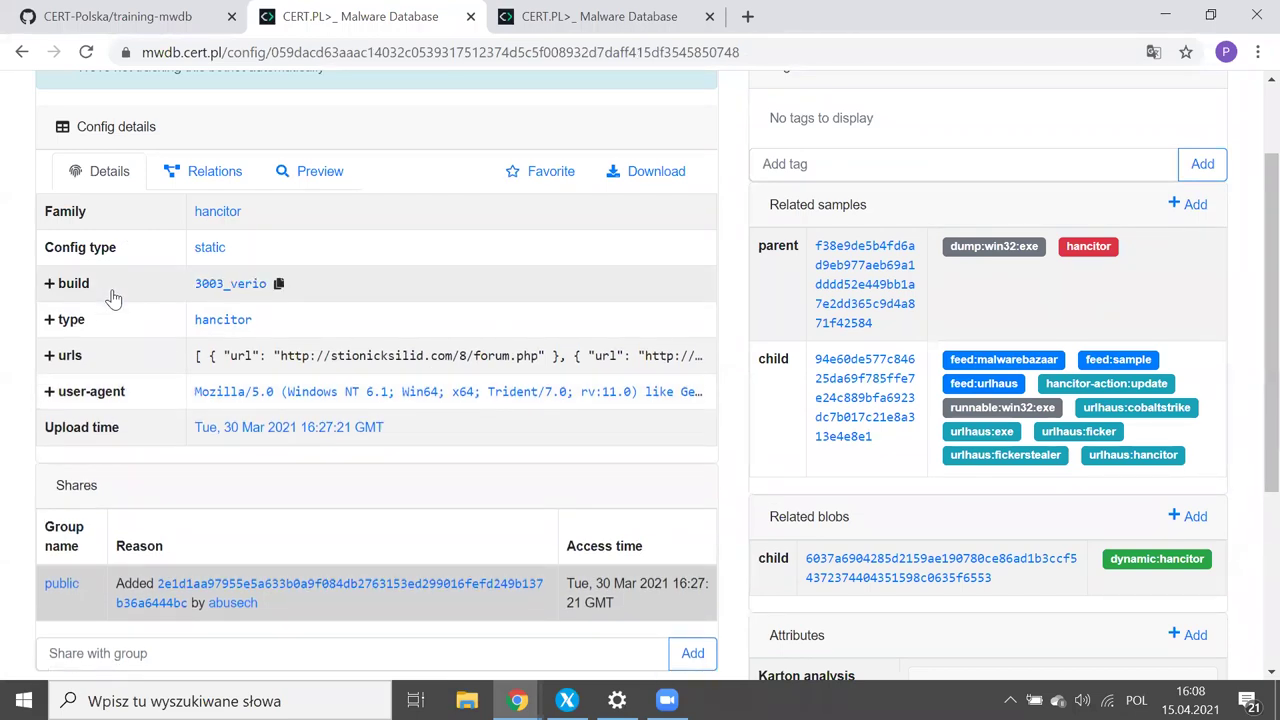
pyautogui.click(129, 363)
pyautogui.scroll(-1, 129, 366)
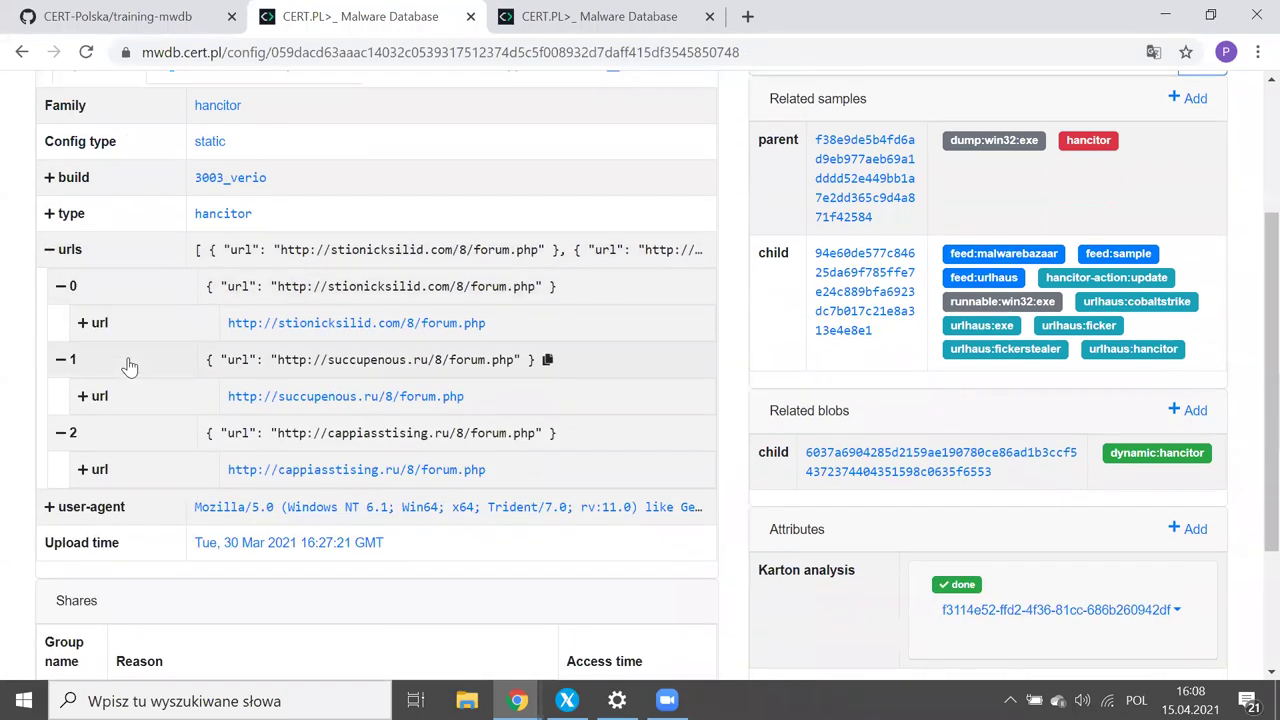
# Step: Examine the hancitor config's URLs, tracking notice, shares, related samples, related blobs and attributes
pyautogui.scroll(-2, 128, 365)
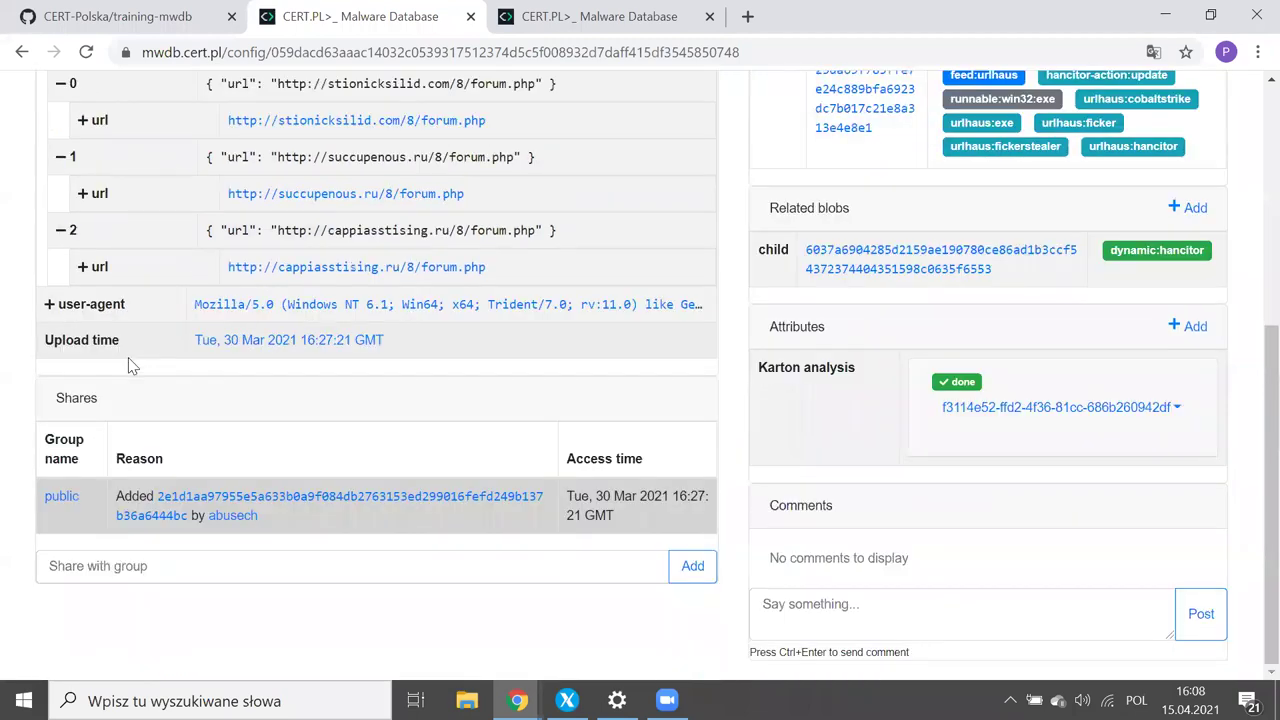
pyautogui.scroll(4, 128, 365)
pyautogui.scroll(-1, 129, 367)
pyautogui.scroll(-2, 129, 367)
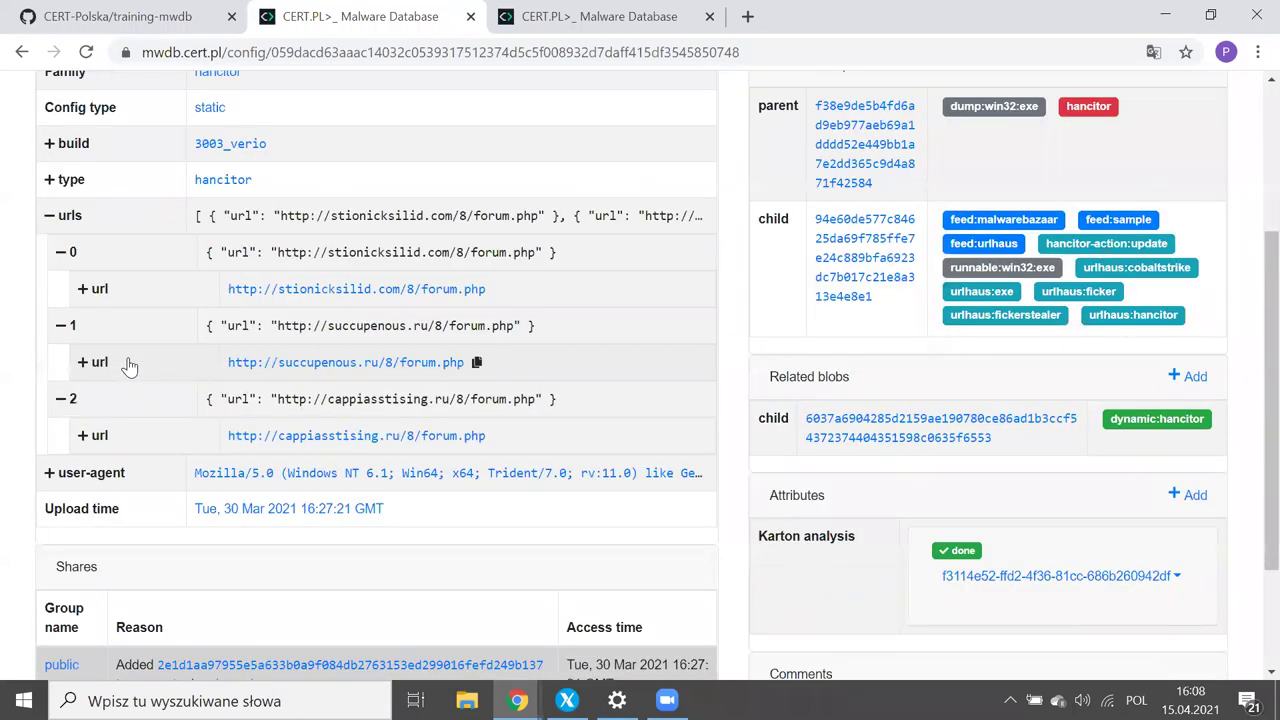
pyautogui.scroll(3, 40, 180)
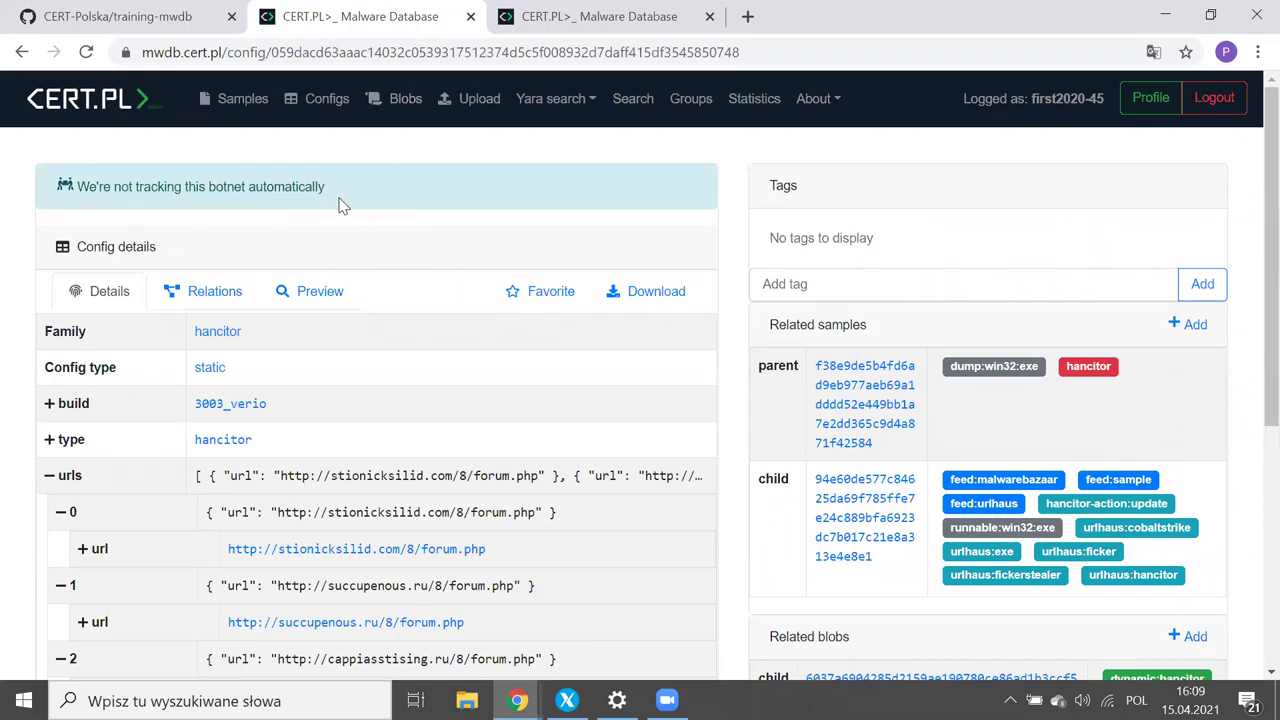
pyautogui.scroll(-1, 340, 205)
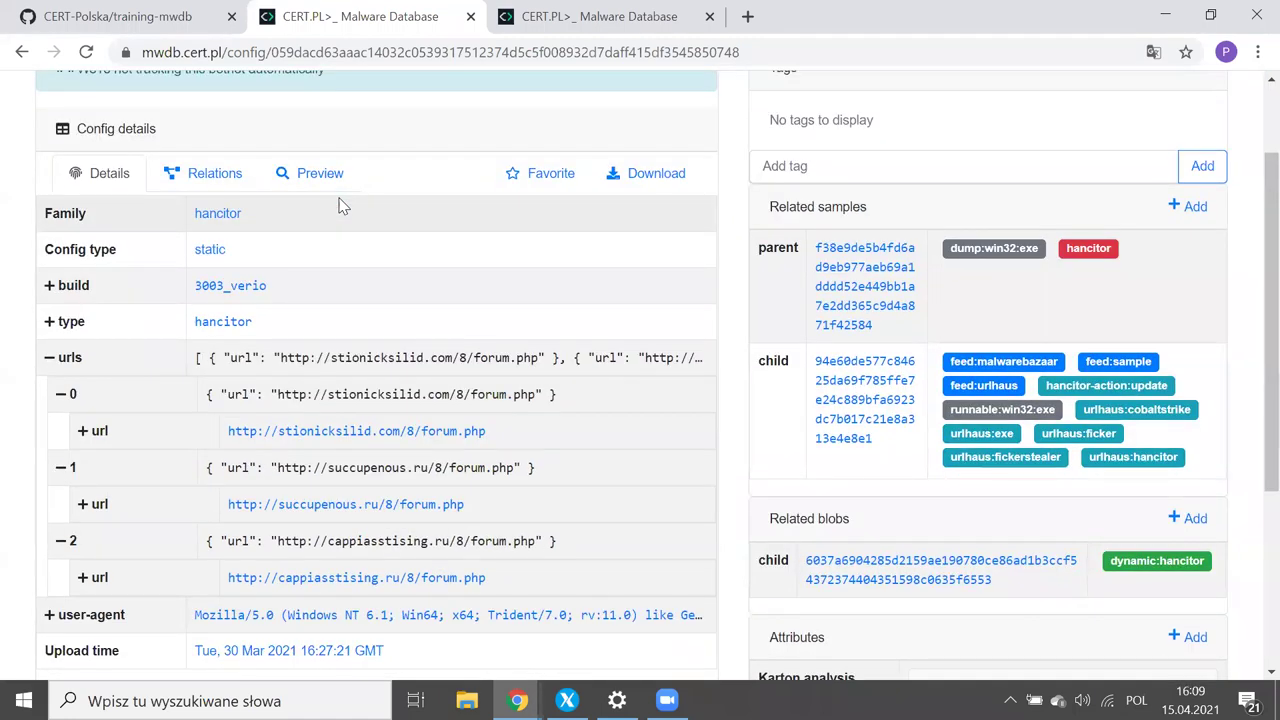
pyautogui.scroll(1, 340, 205)
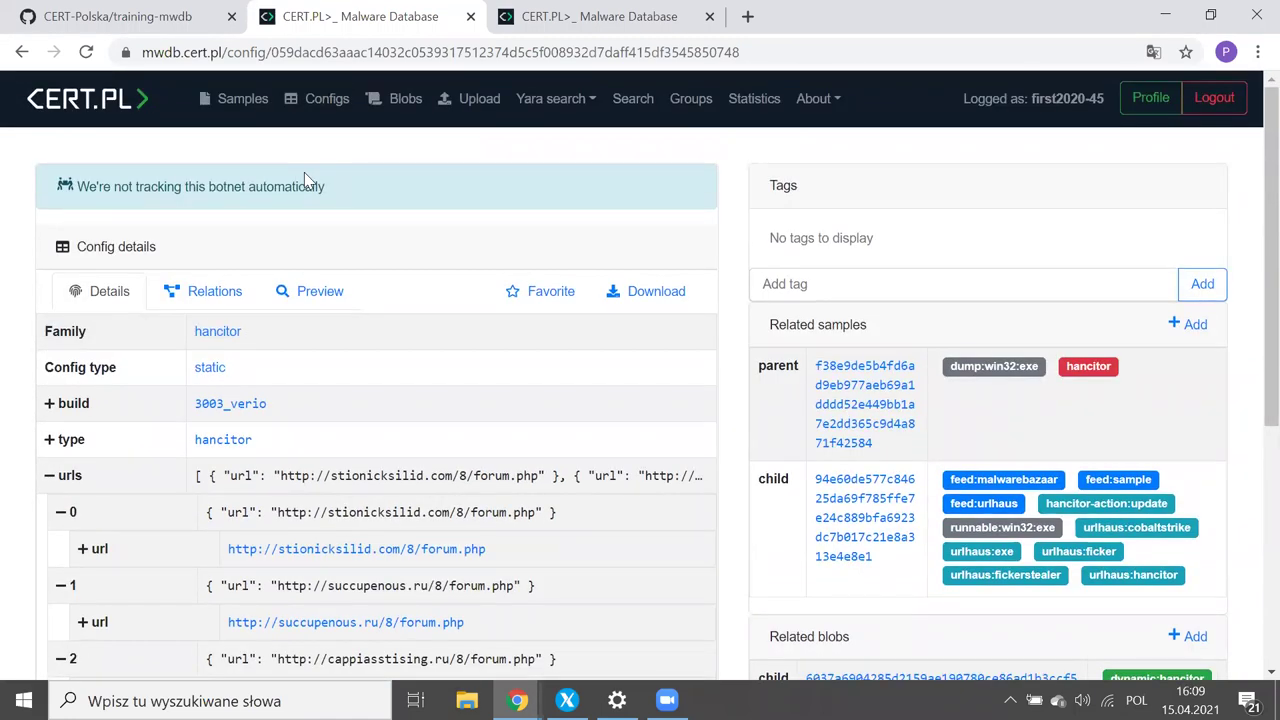
pyautogui.scroll(-3, 831, 334)
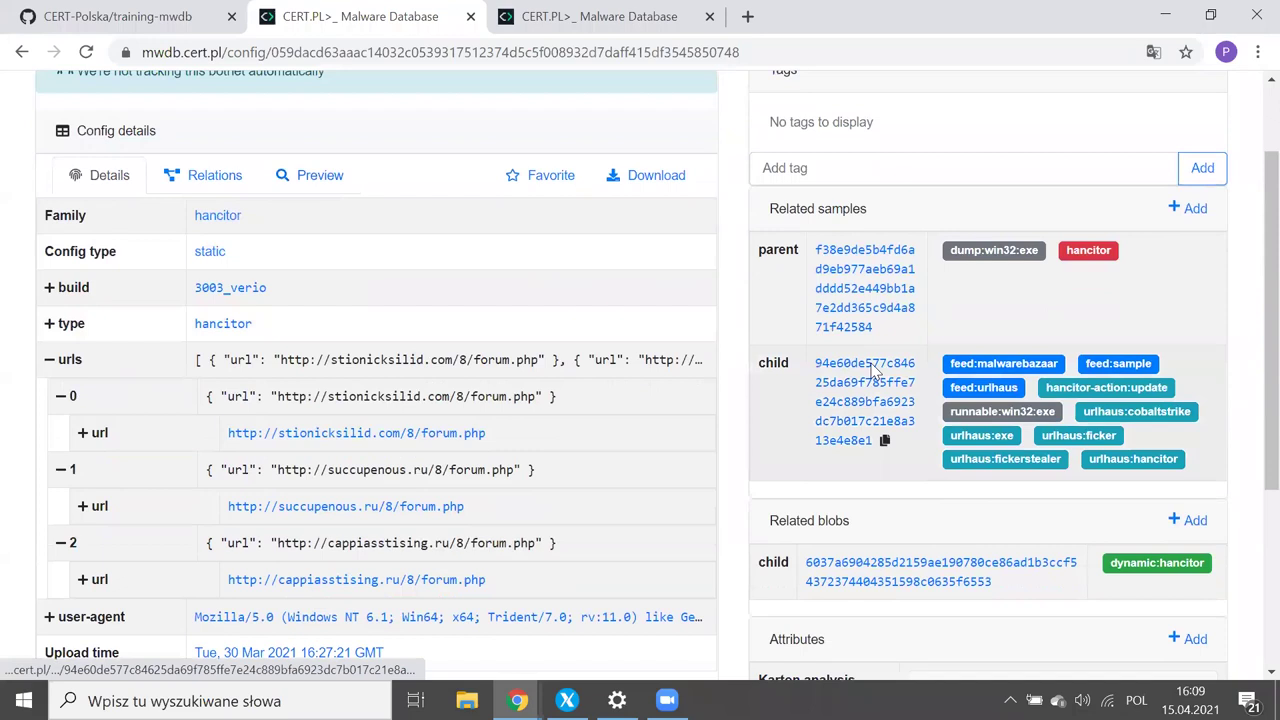
pyautogui.scroll(-1, 871, 370)
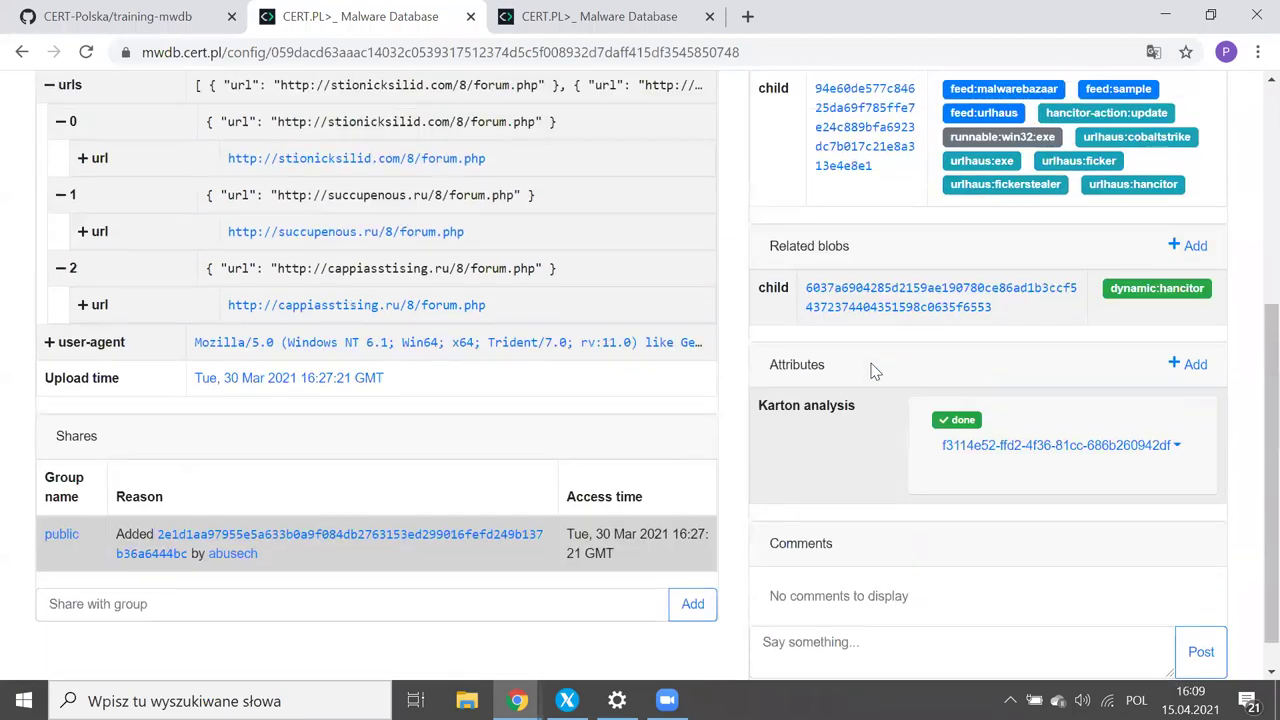
pyautogui.scroll(3, 871, 370)
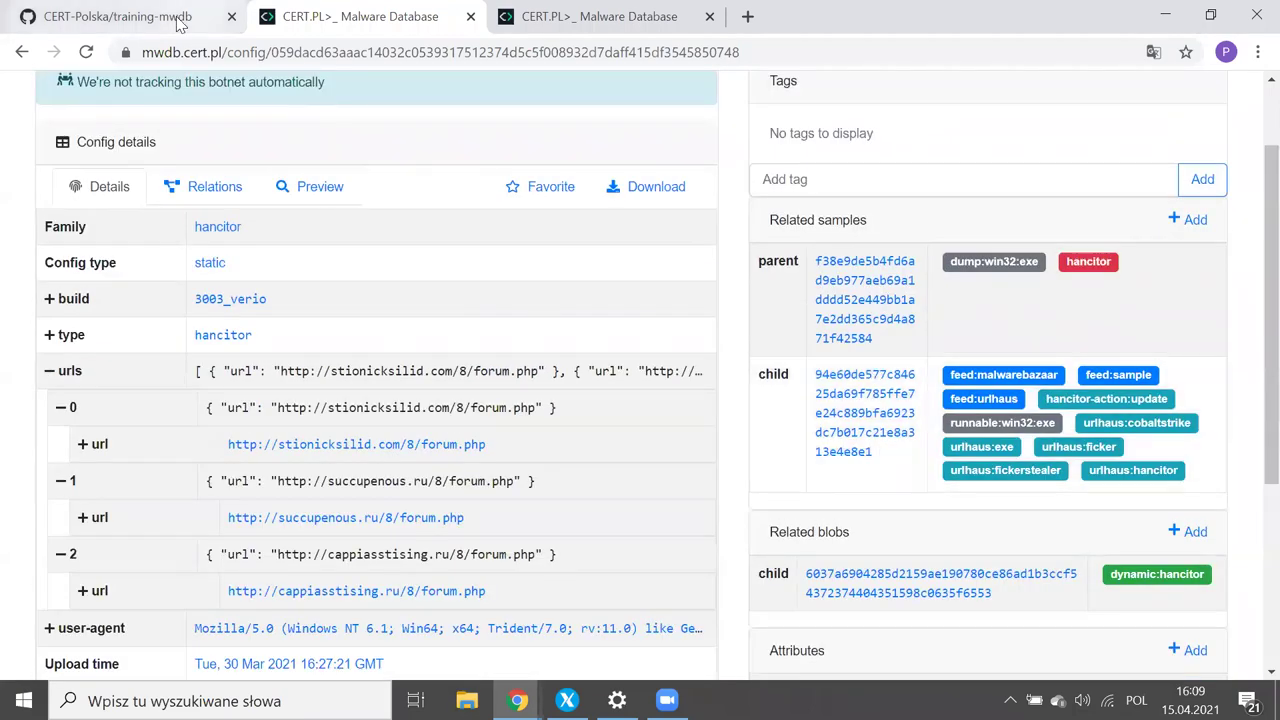
# Step: Open the config's child dynamic:hancitor blob and expand its parent config, child sample and a further config in its relations graph
pyautogui.click(857, 575)
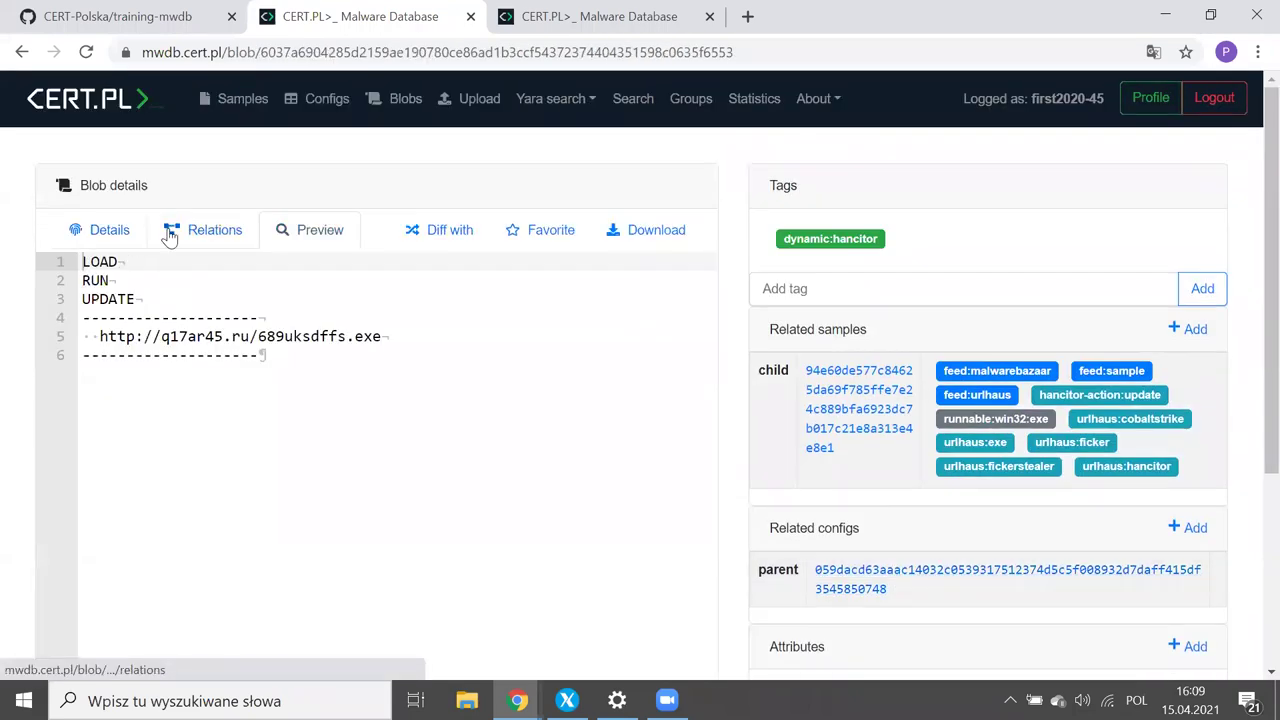
pyautogui.click(170, 234)
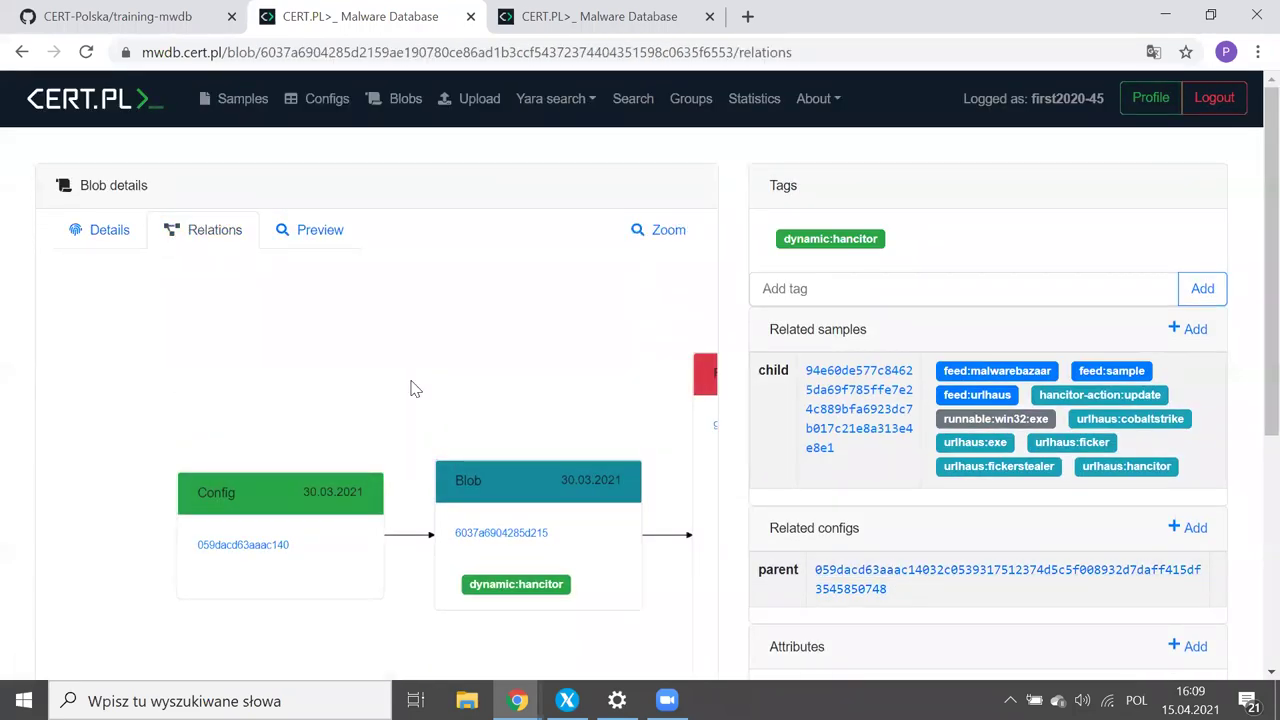
pyautogui.scroll(1, 414, 388)
pyautogui.scroll(-3, 414, 388)
pyautogui.click(391, 457)
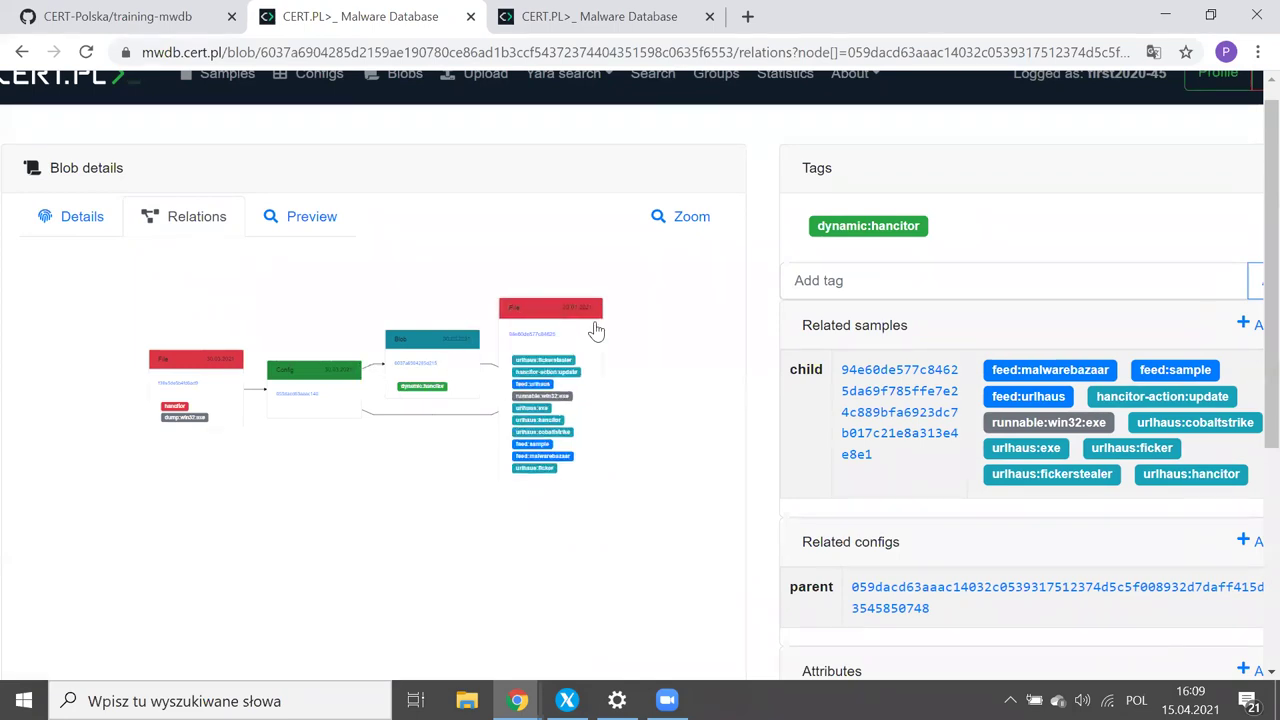
pyautogui.click(598, 362)
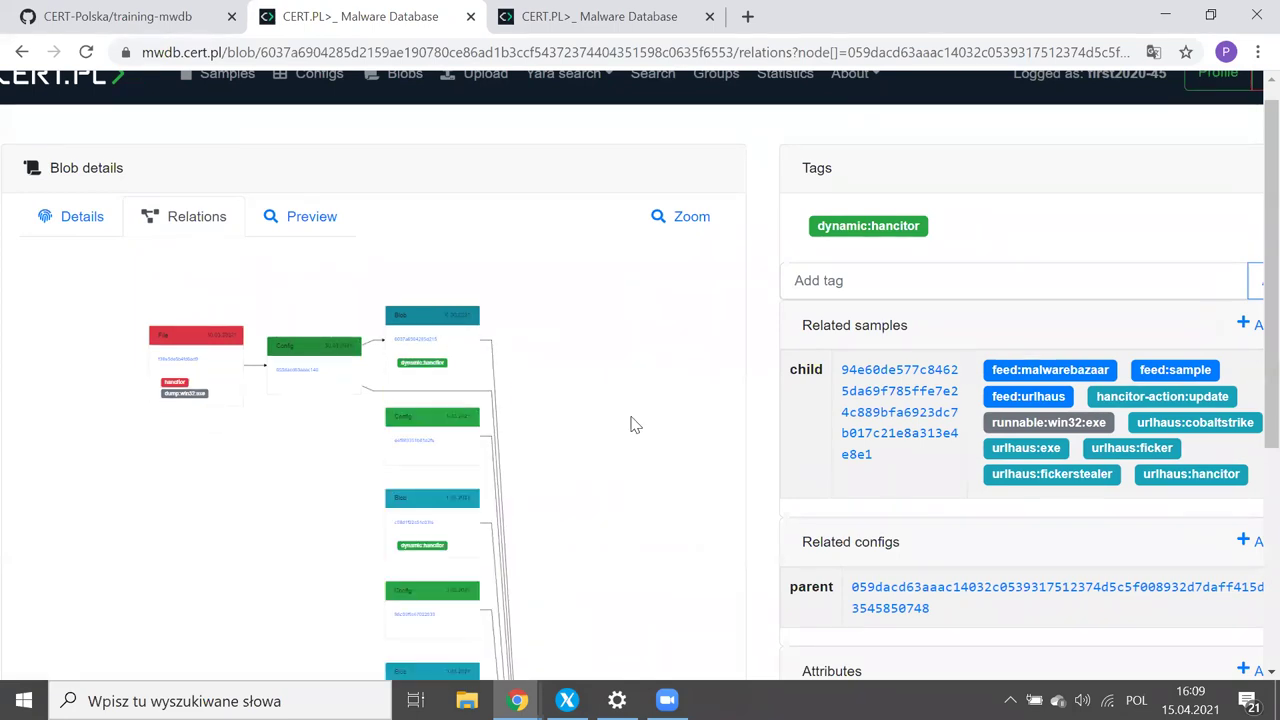
pyautogui.click(490, 436)
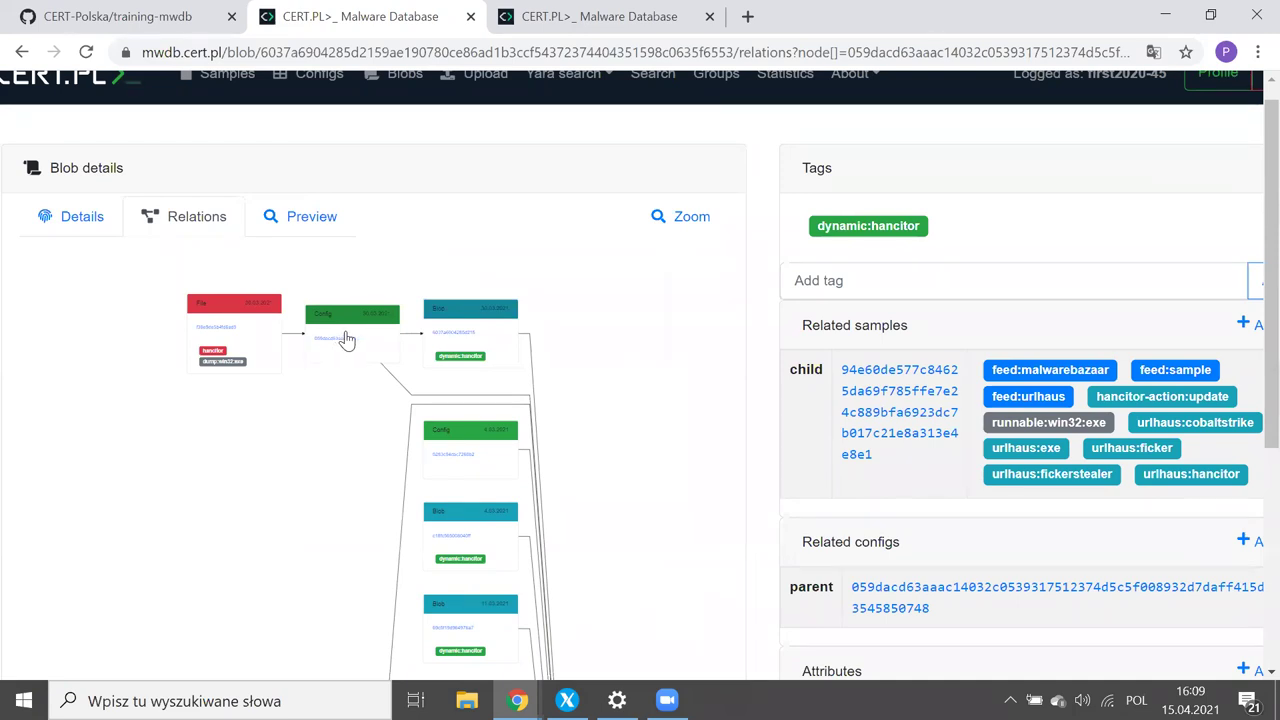
pyautogui.scroll(-5, 531, 540)
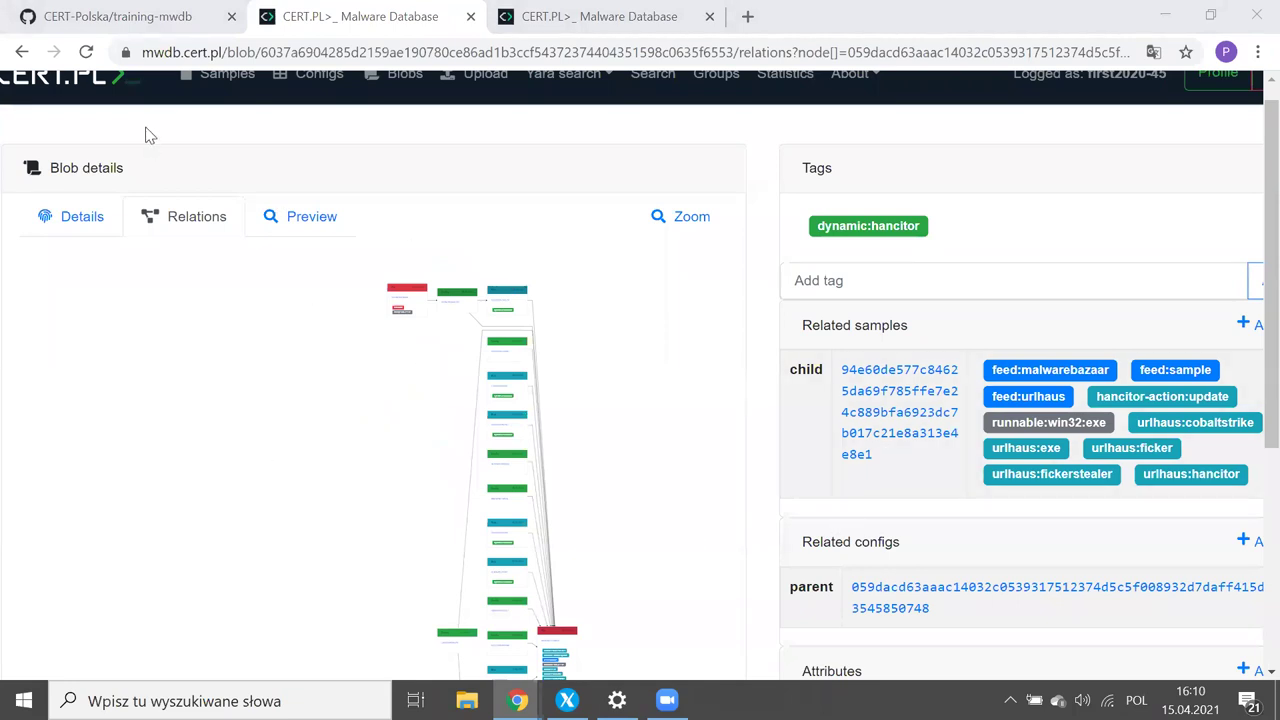
# Step: List all blobs and filter them with the query NOT type:"raw_cfg"
pyautogui.scroll(1, 234, 166)
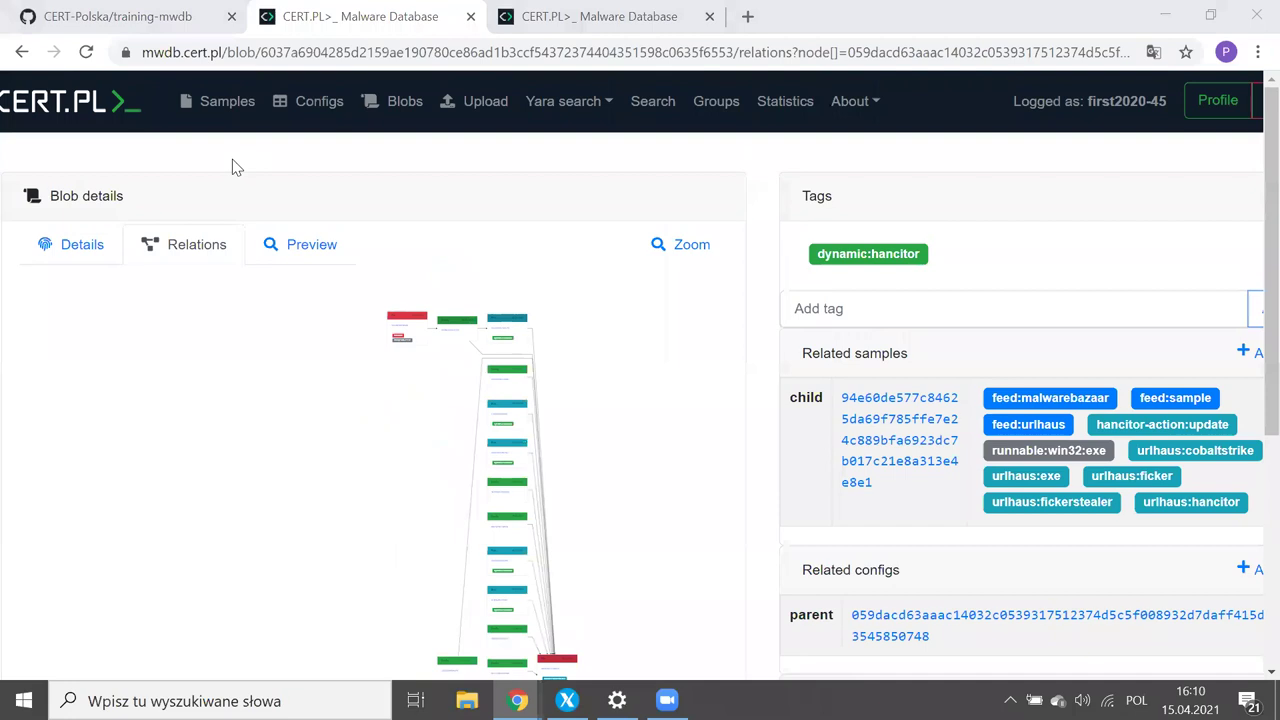
pyautogui.click(385, 110)
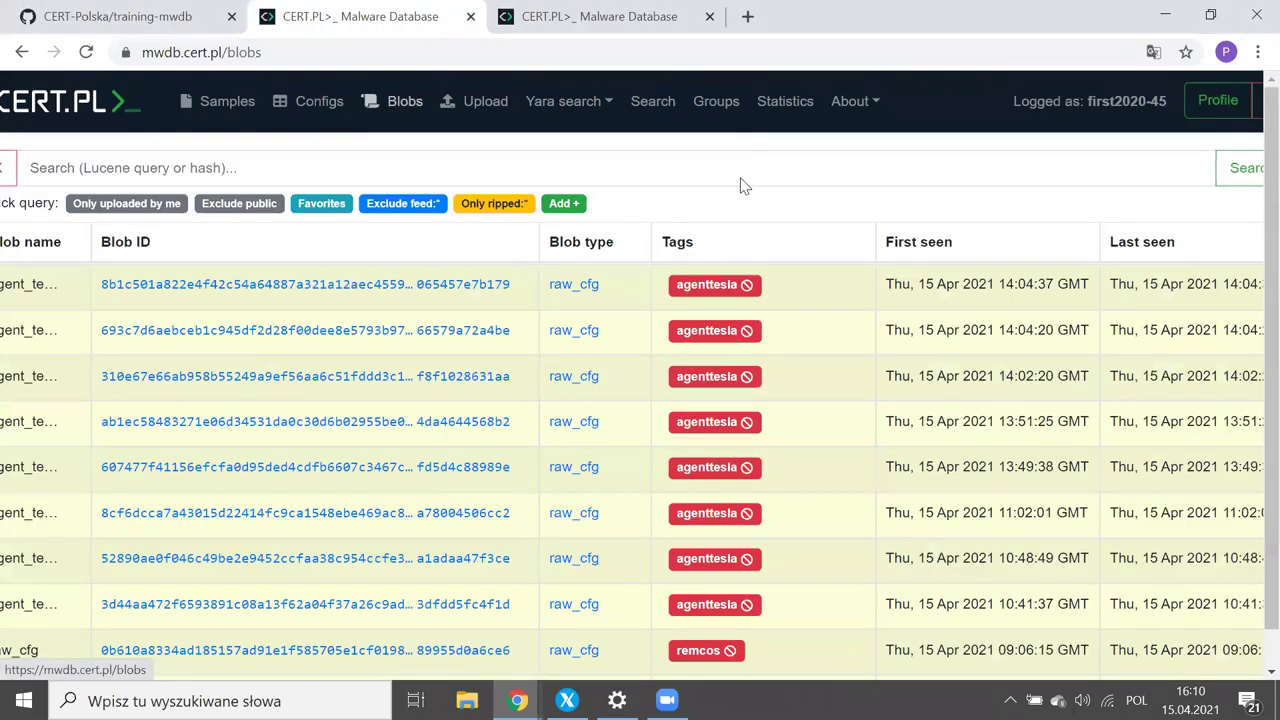
pyautogui.scroll(-1, 740, 186)
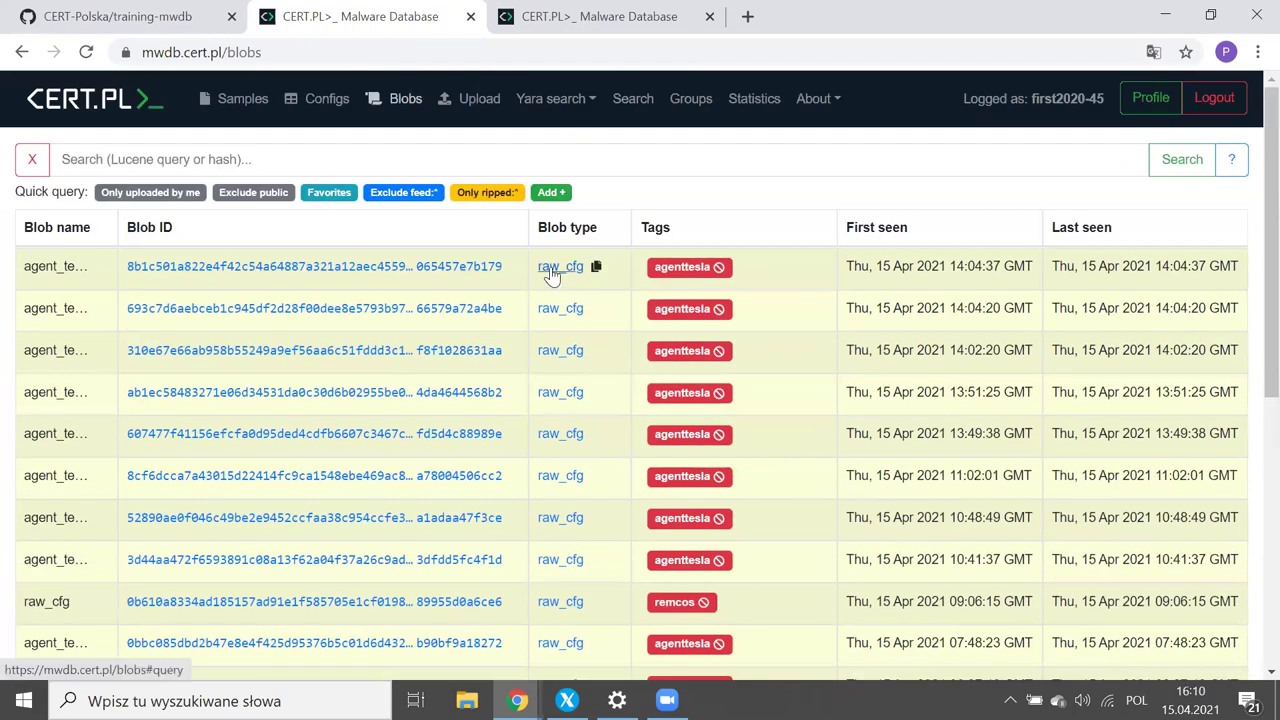
pyautogui.click(563, 266)
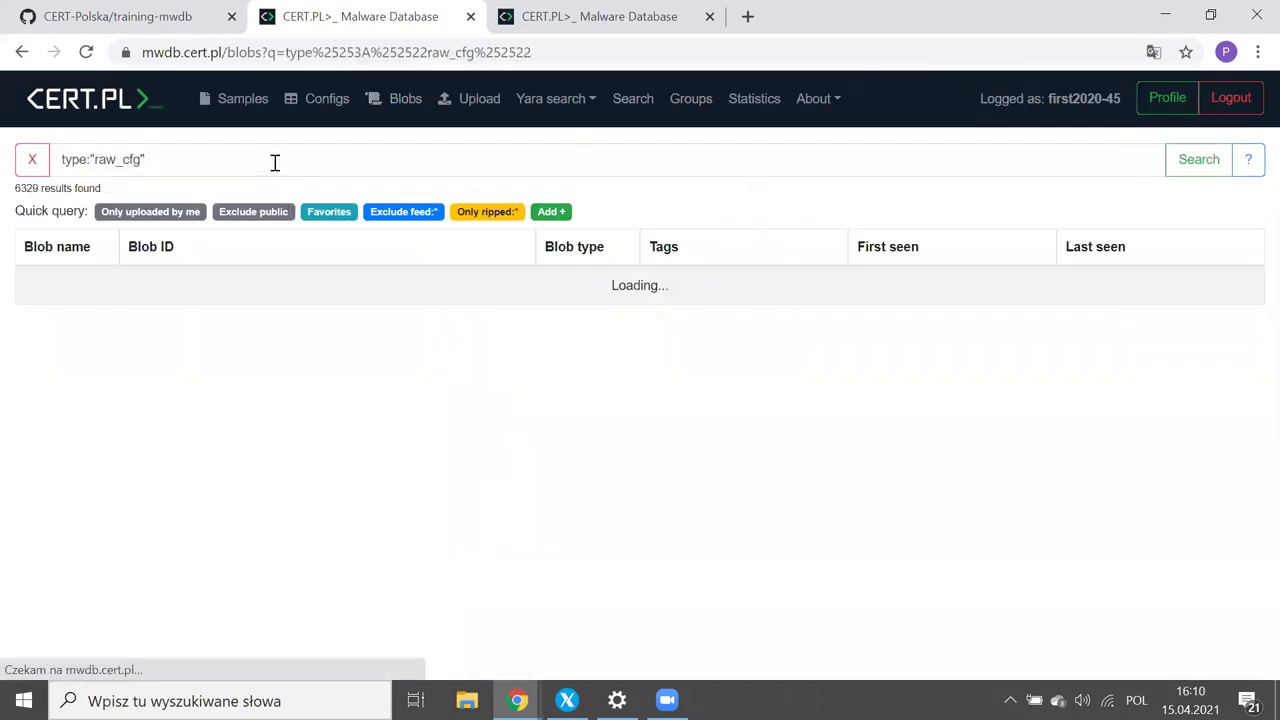
pyautogui.click(275, 162)
pyautogui.press('Home')
pyautogui.write('NOT')
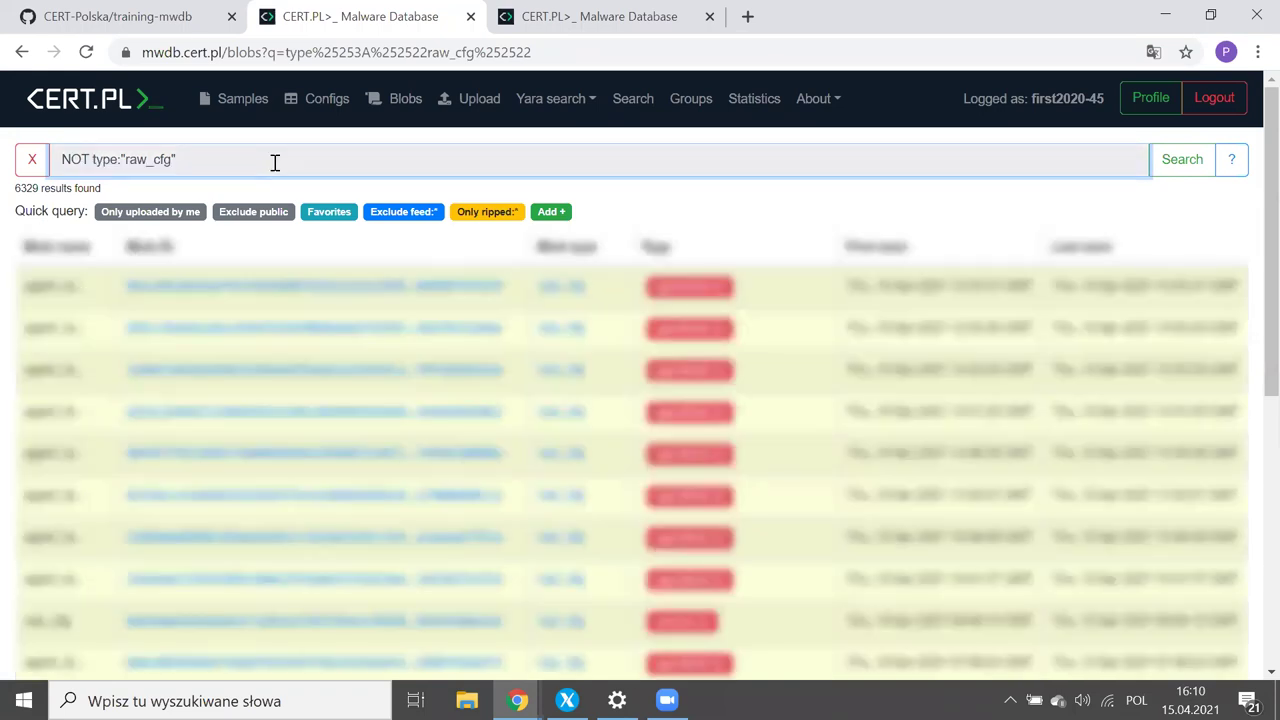
pyautogui.press('Return')
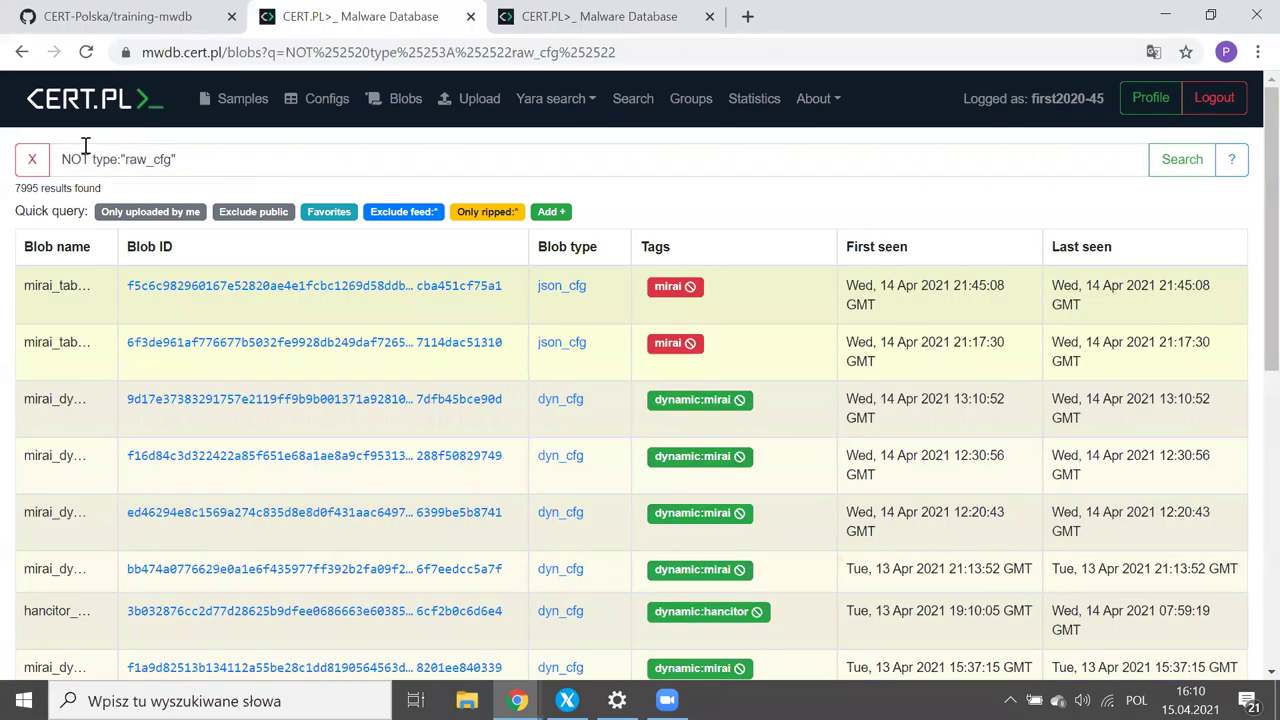
# Step: Extend the blob query to exclude every mirai-related tag, using AND NOT tag:"*mirai*"
pyautogui.click(690, 287)
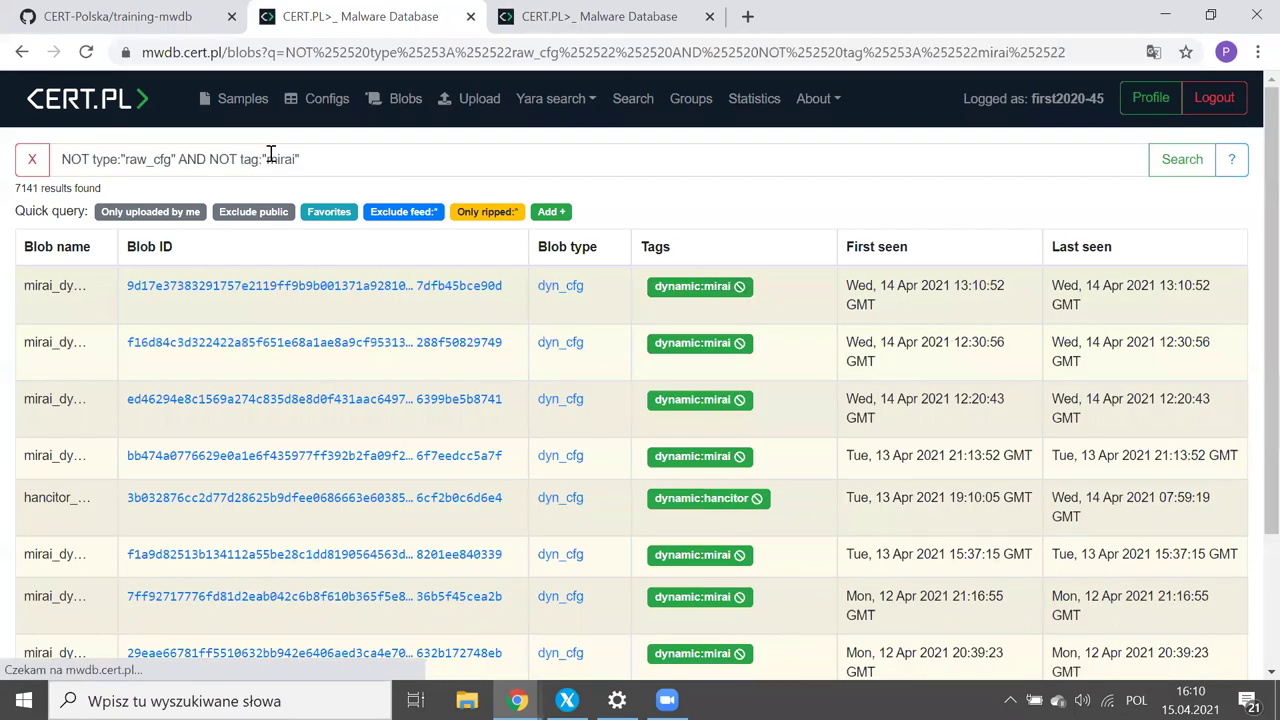
pyautogui.click(268, 159)
pyautogui.write('*')
pyautogui.write('*')
pyautogui.press('Return')
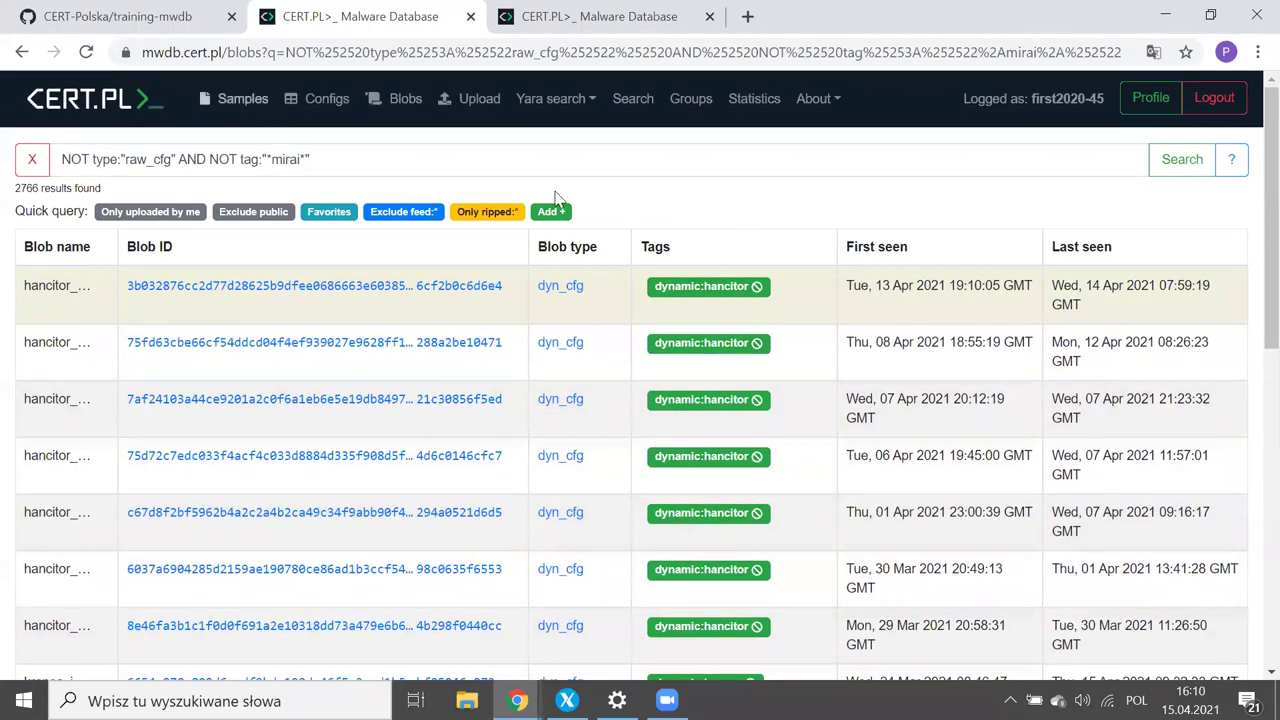
# Step: Save the current blob query as a custom quick query named "Not raw_cfg and not mirais"
pyautogui.click(565, 215)
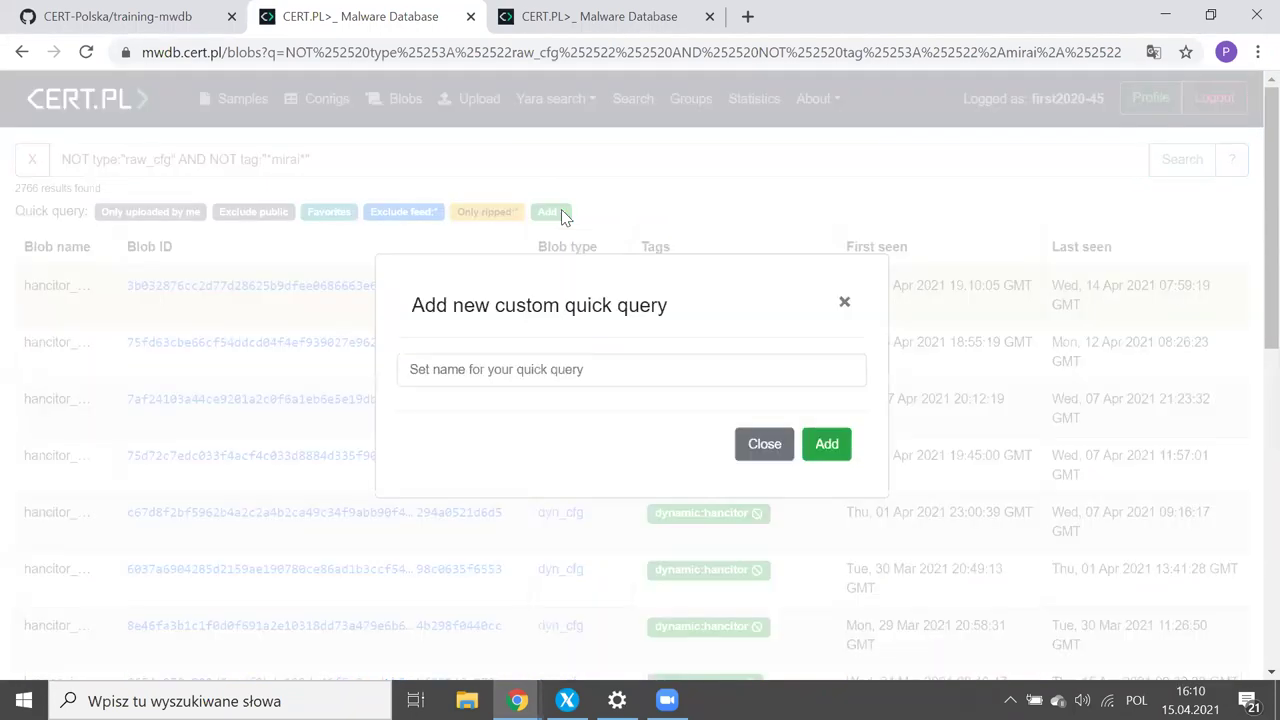
pyautogui.click(518, 384)
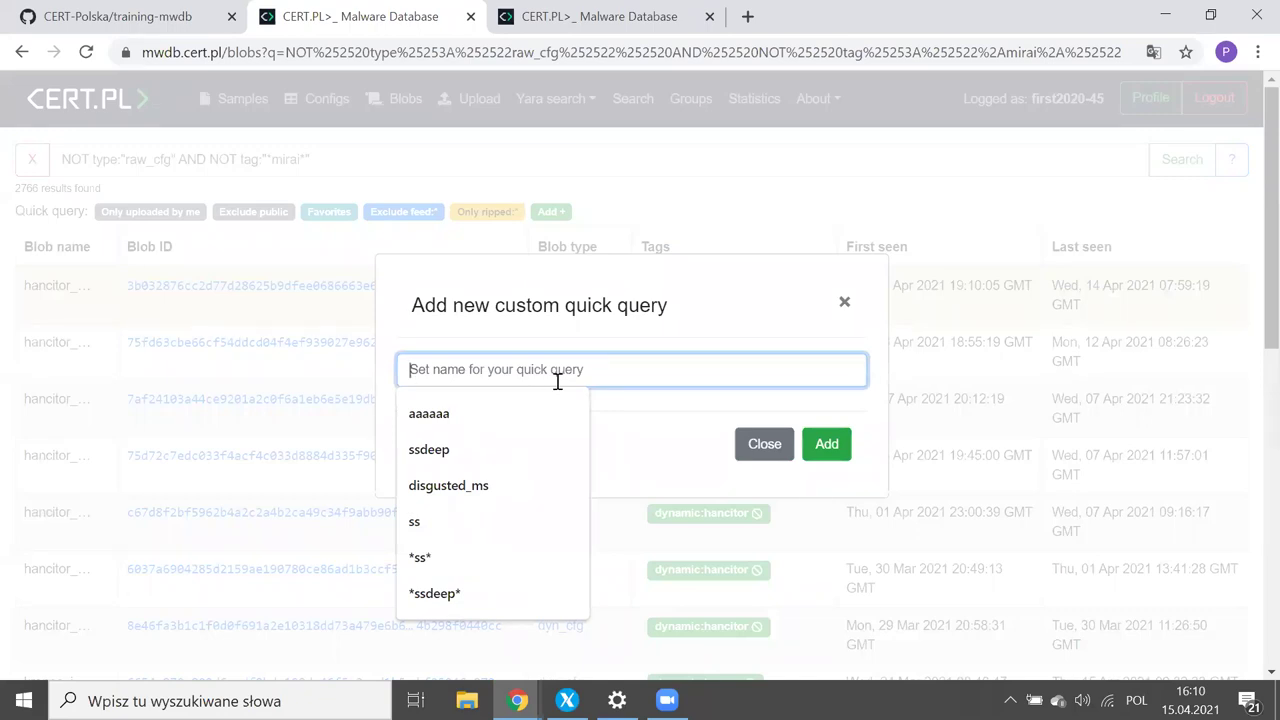
pyautogui.write('Ni')
pyautogui.write('t raw_cfg and not mirais')
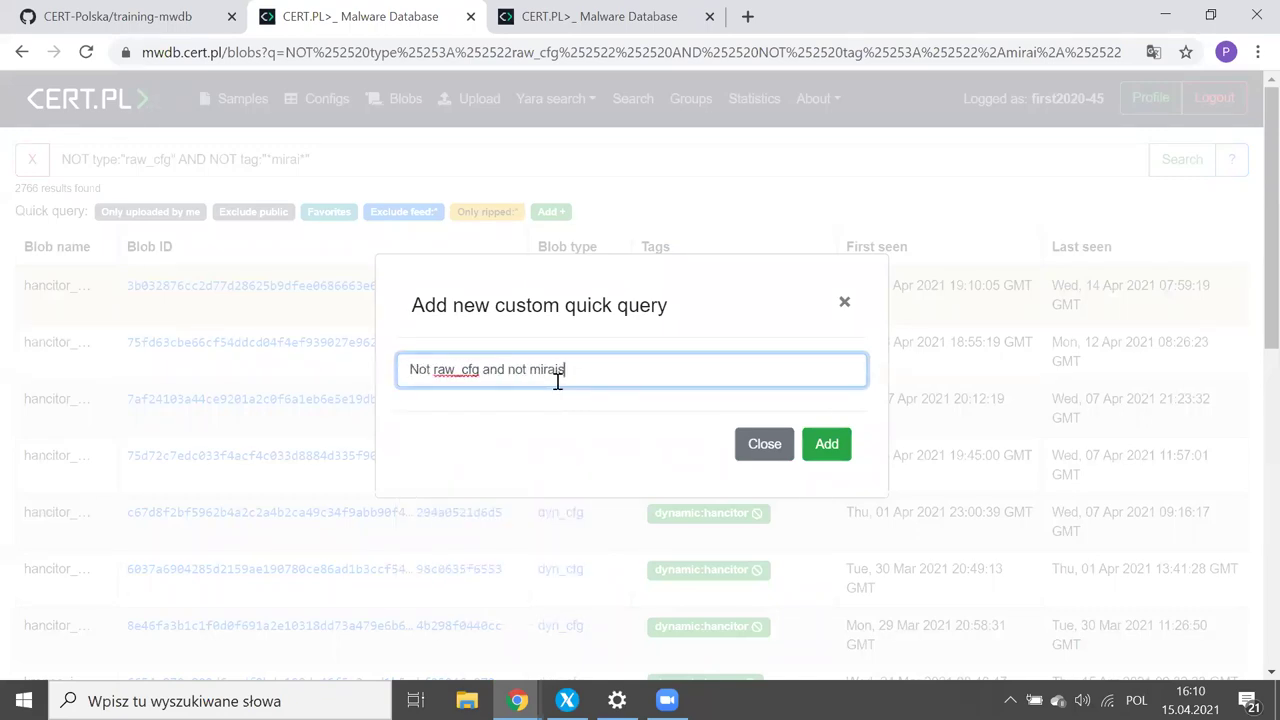
pyautogui.click(830, 452)
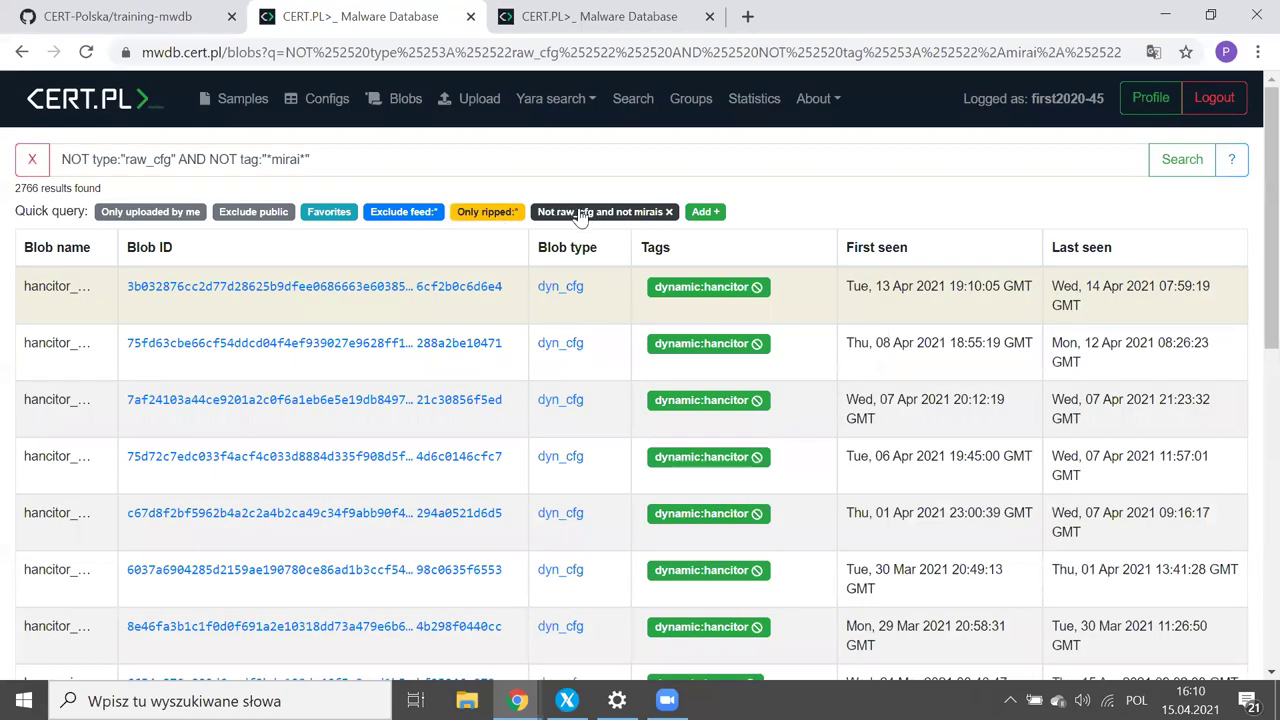
# Step: Clear the blob query, apply the saved "Not raw_cfg and not mirais" quick query and look through the filtered blobs
pyautogui.click(32, 159)
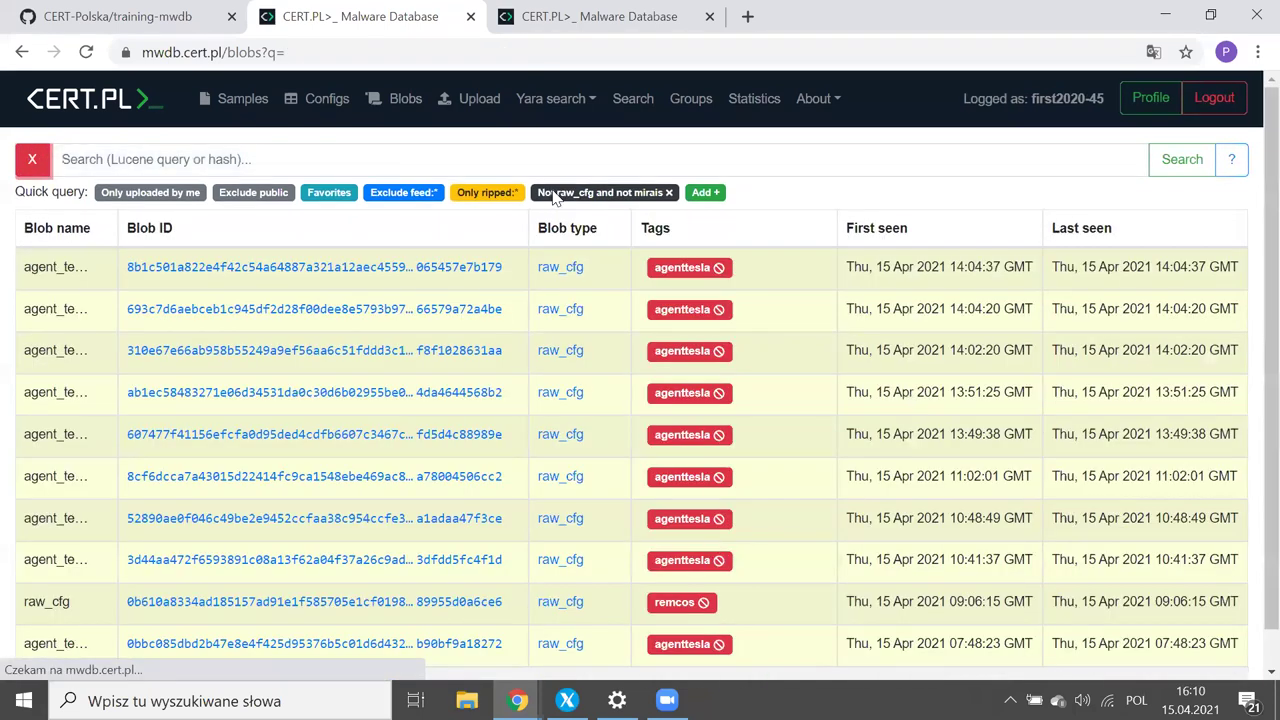
pyautogui.click(555, 194)
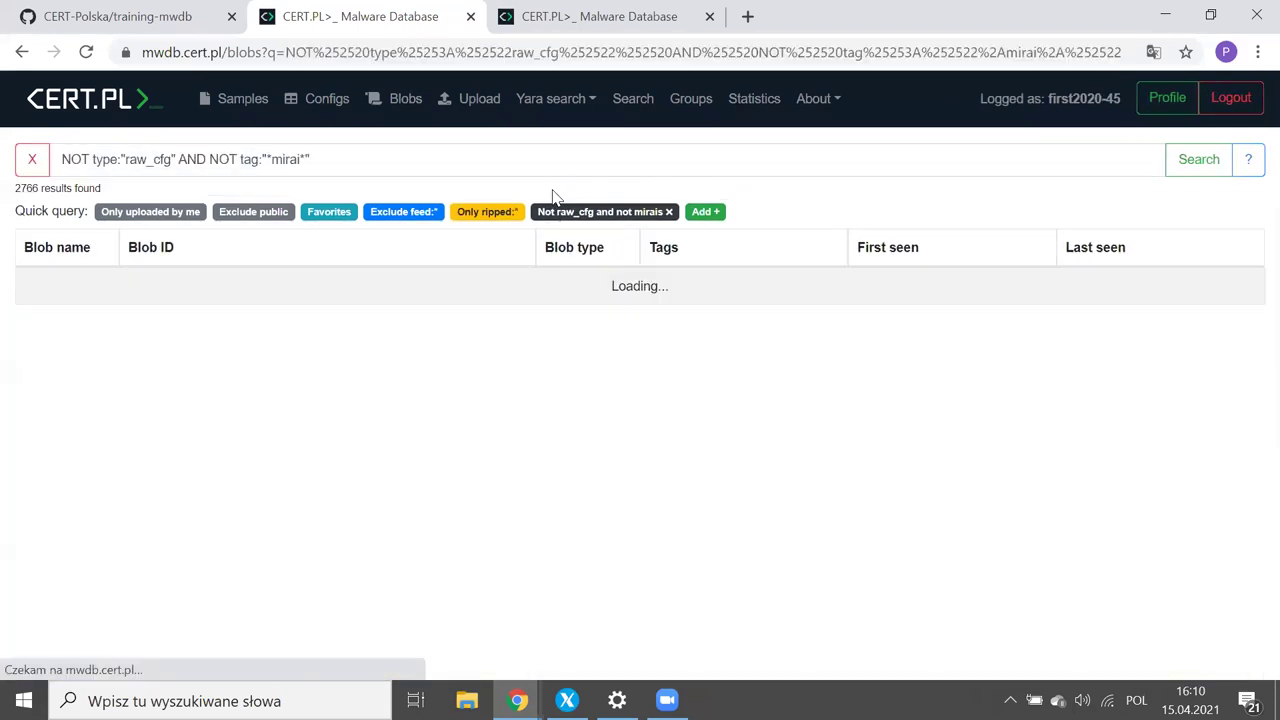
pyautogui.scroll(-1, 553, 196)
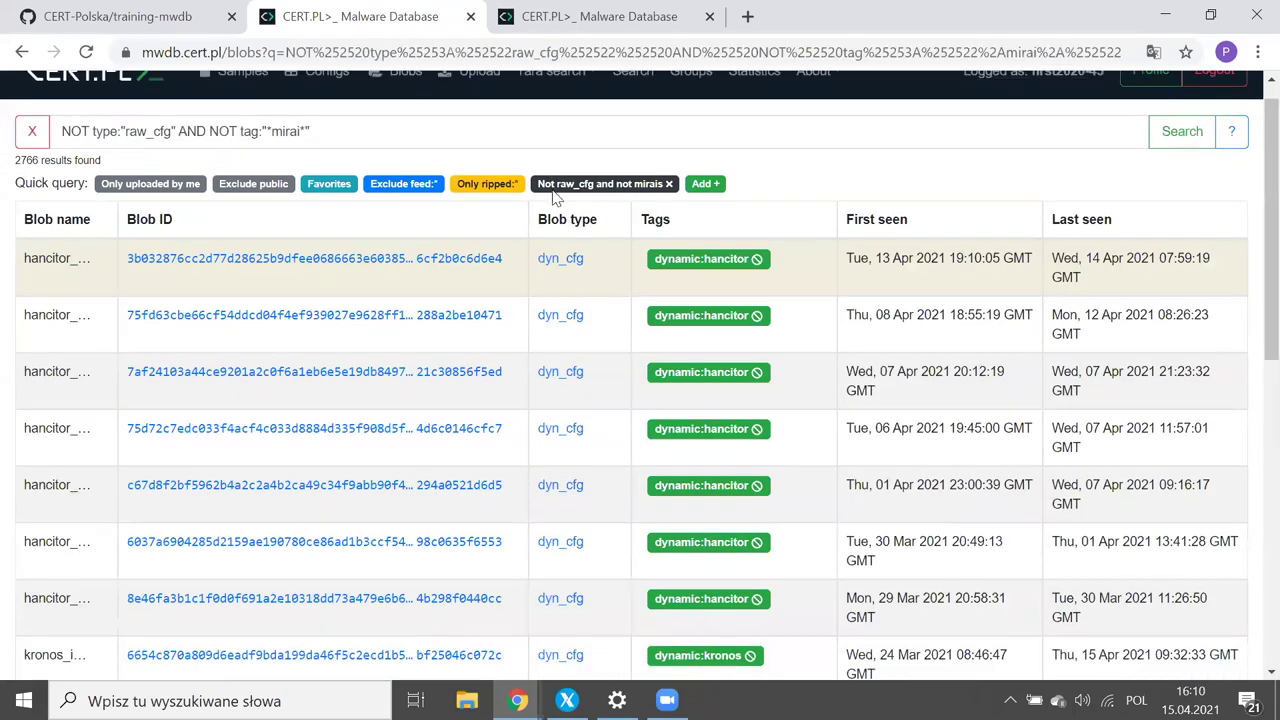
pyautogui.scroll(-2, 774, 223)
pyautogui.scroll(2, 757, 211)
# Step: Narrow the blob query by excluding dynamic:hancitor and requiring dynamic:kronos, and open the first kronos blob
pyautogui.click(757, 213)
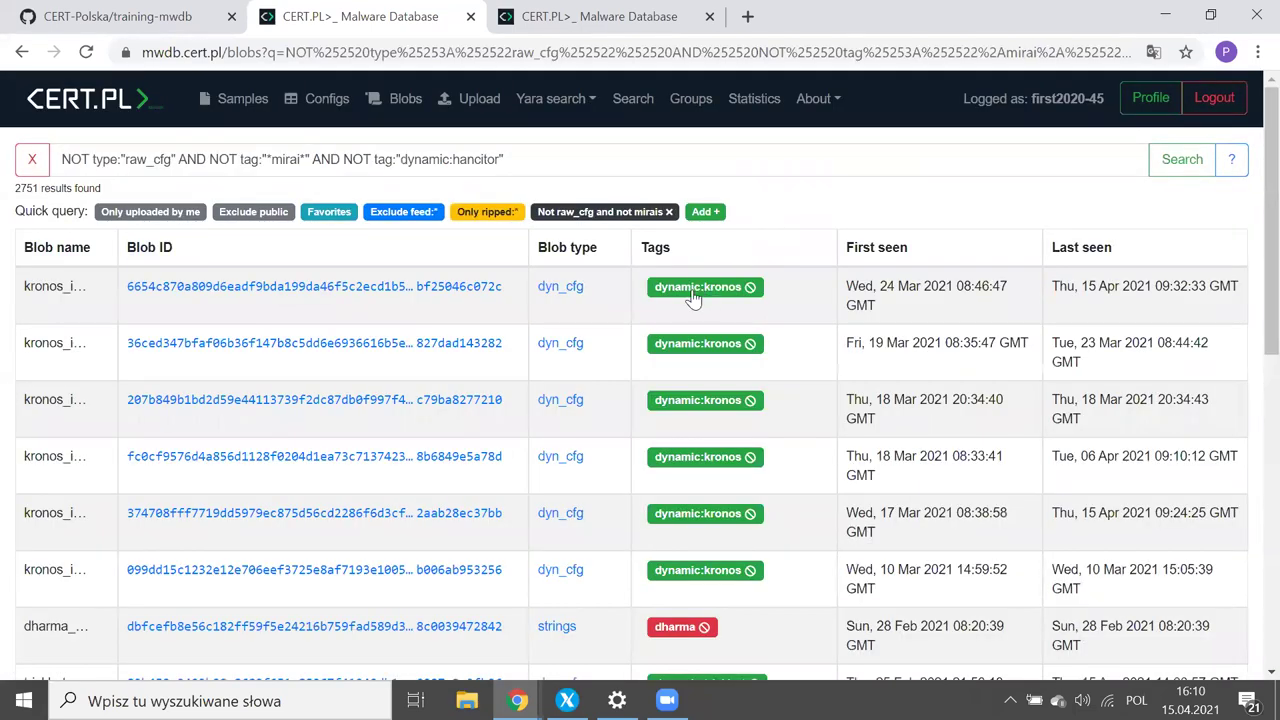
pyautogui.click(694, 290)
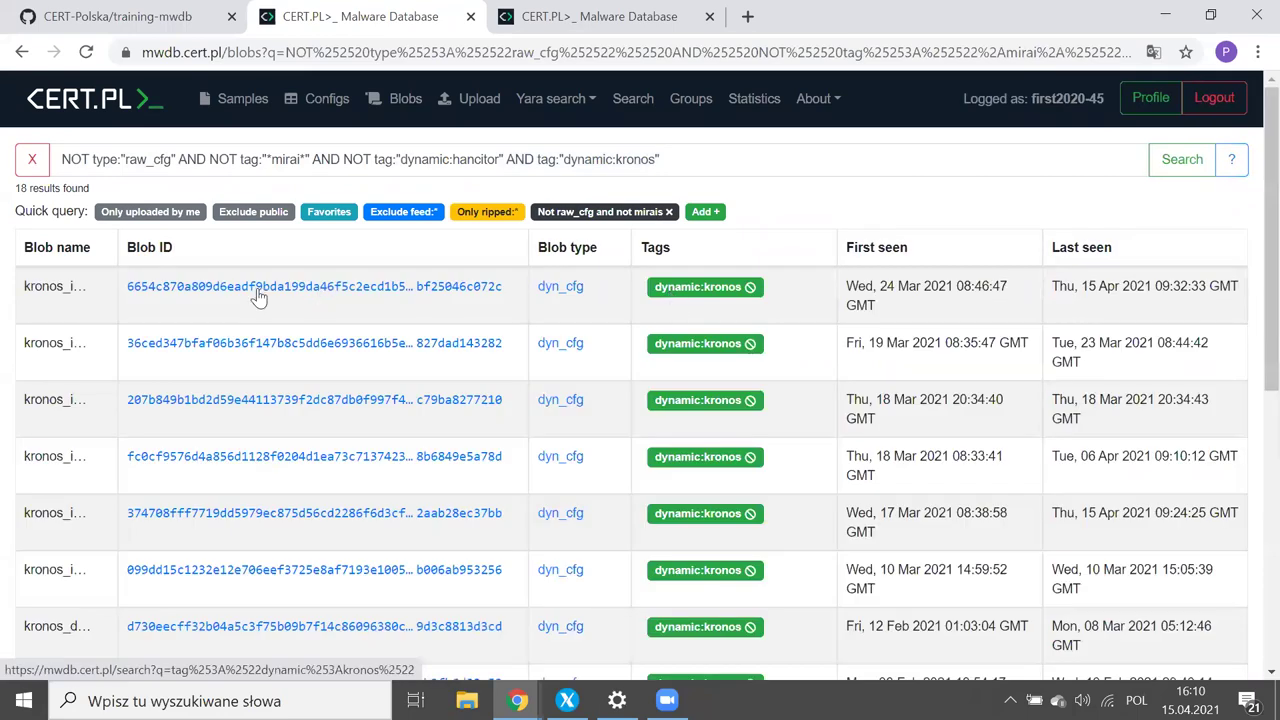
pyautogui.click(259, 290)
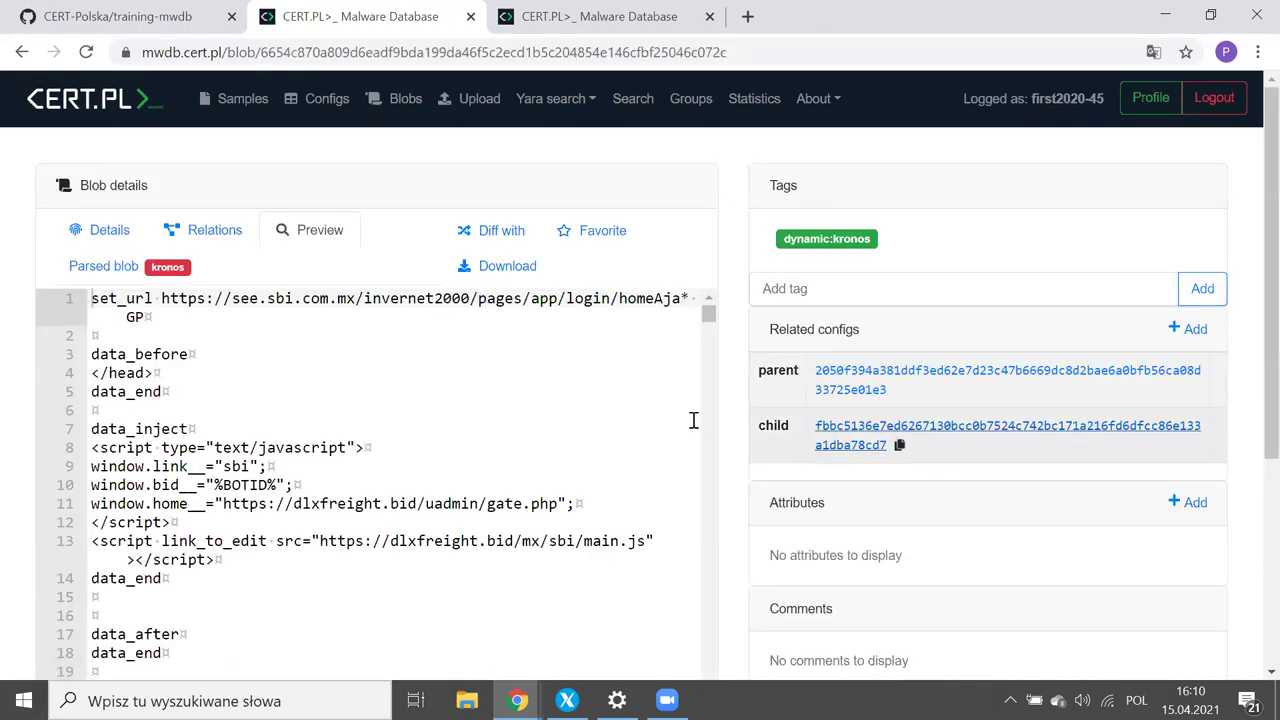
# Step: Examine the kronos blob's web injects from start to end, including the set_url targets and the injected scripts
pyautogui.click(357, 360)
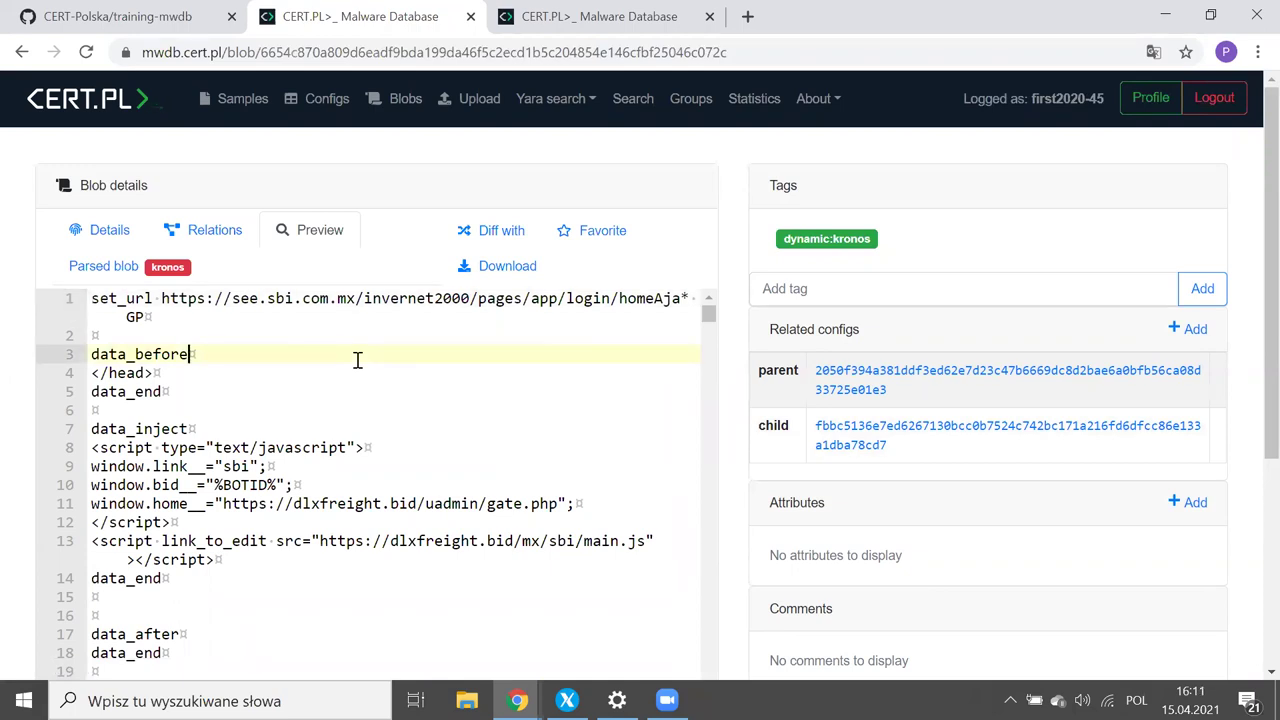
pyautogui.scroll(-2, 750, 416)
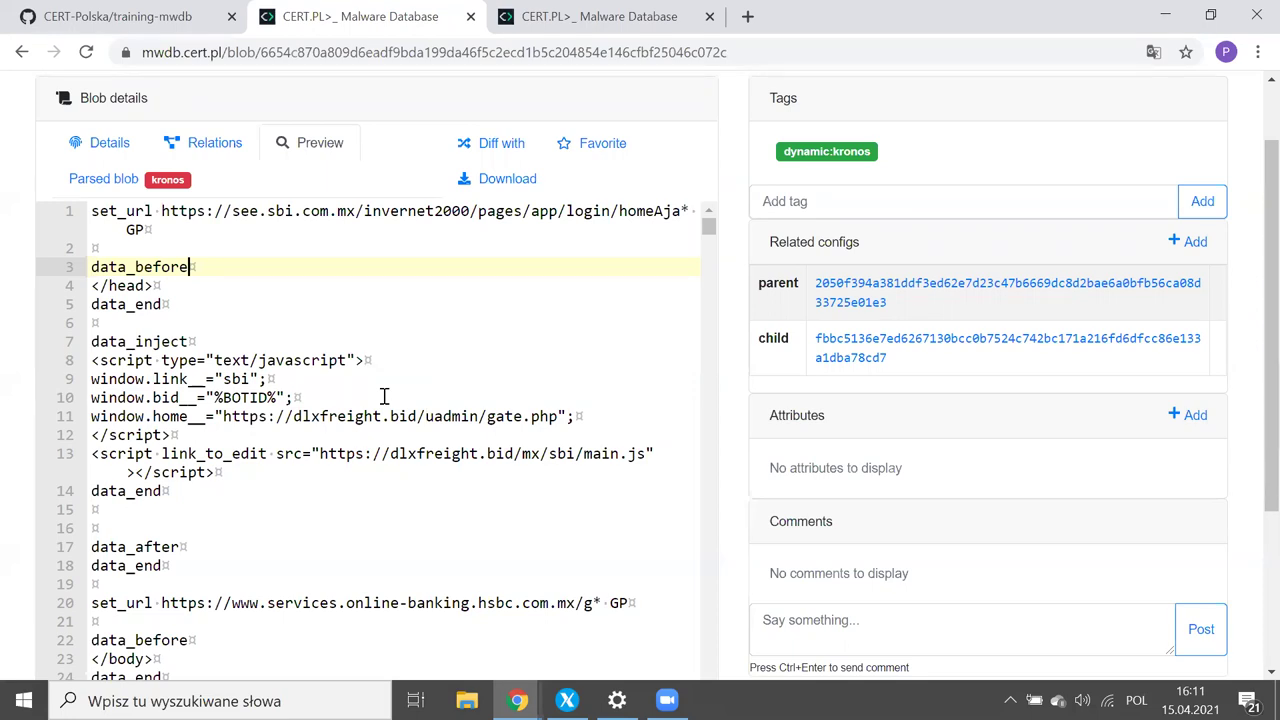
pyautogui.scroll(-5, 384, 397)
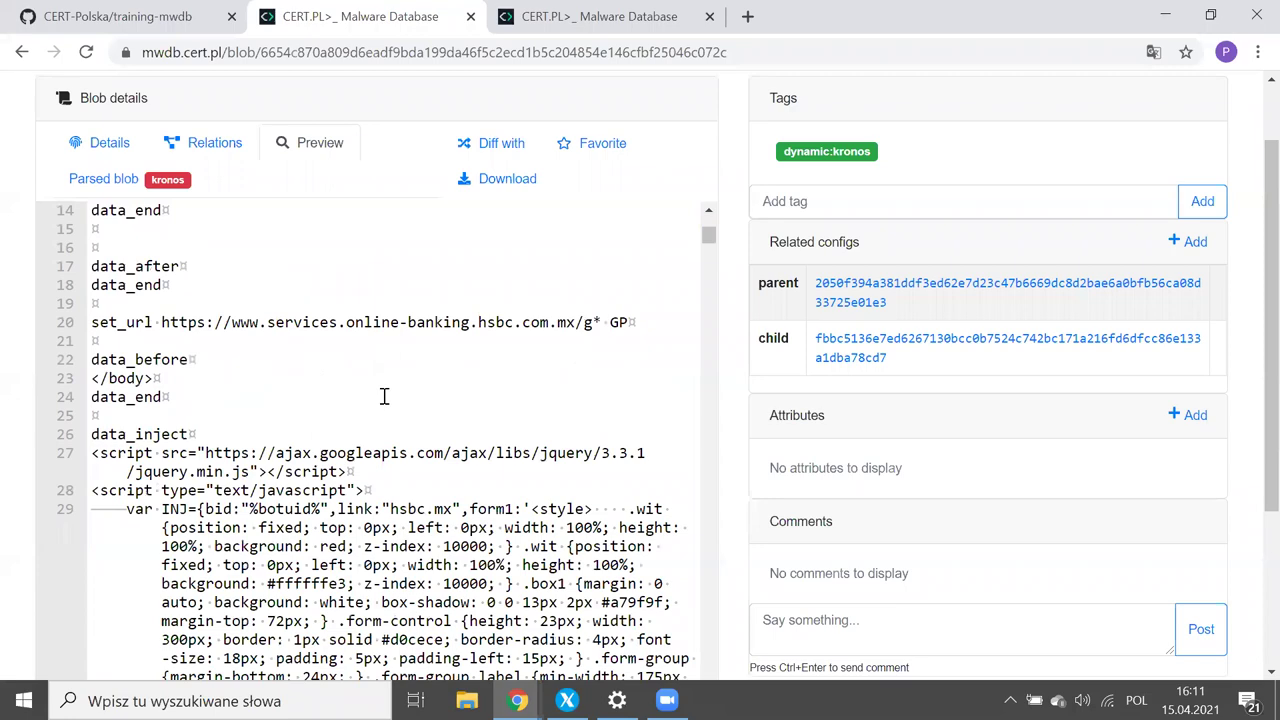
pyautogui.scroll(-3, 384, 397)
pyautogui.scroll(-8, 251, 301)
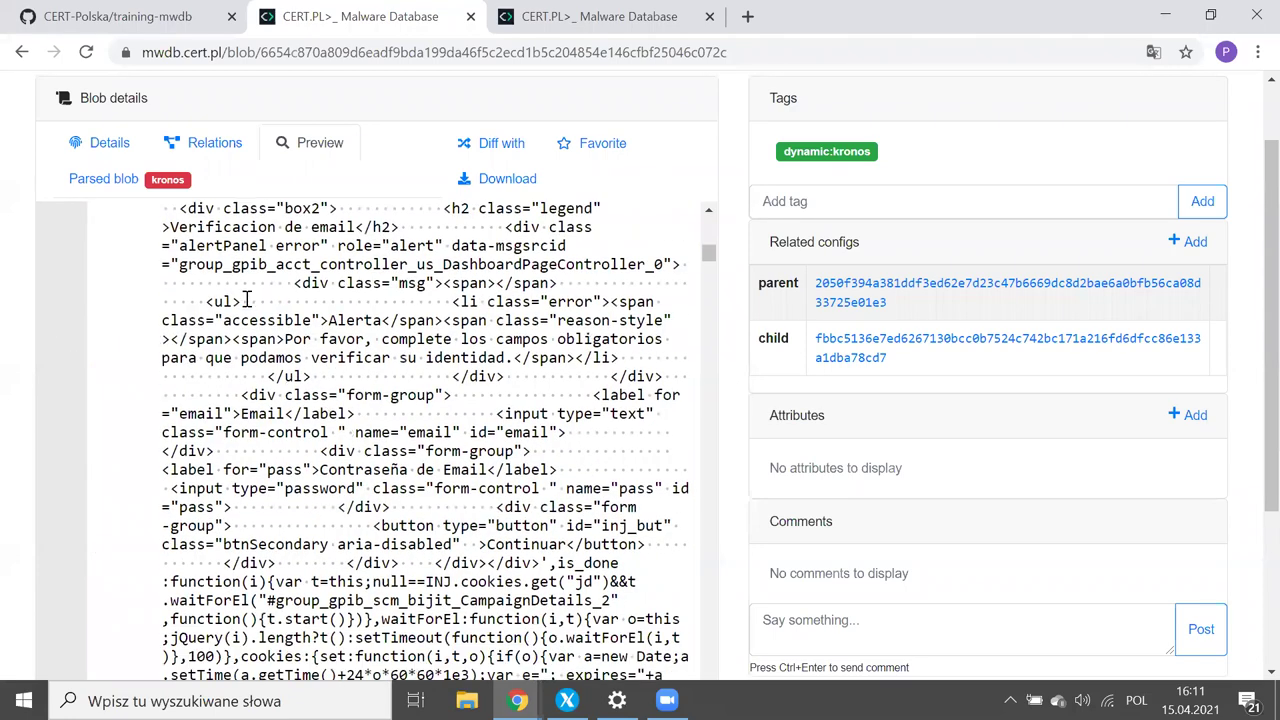
pyautogui.scroll(-7, 246, 300)
pyautogui.scroll(-2, 246, 300)
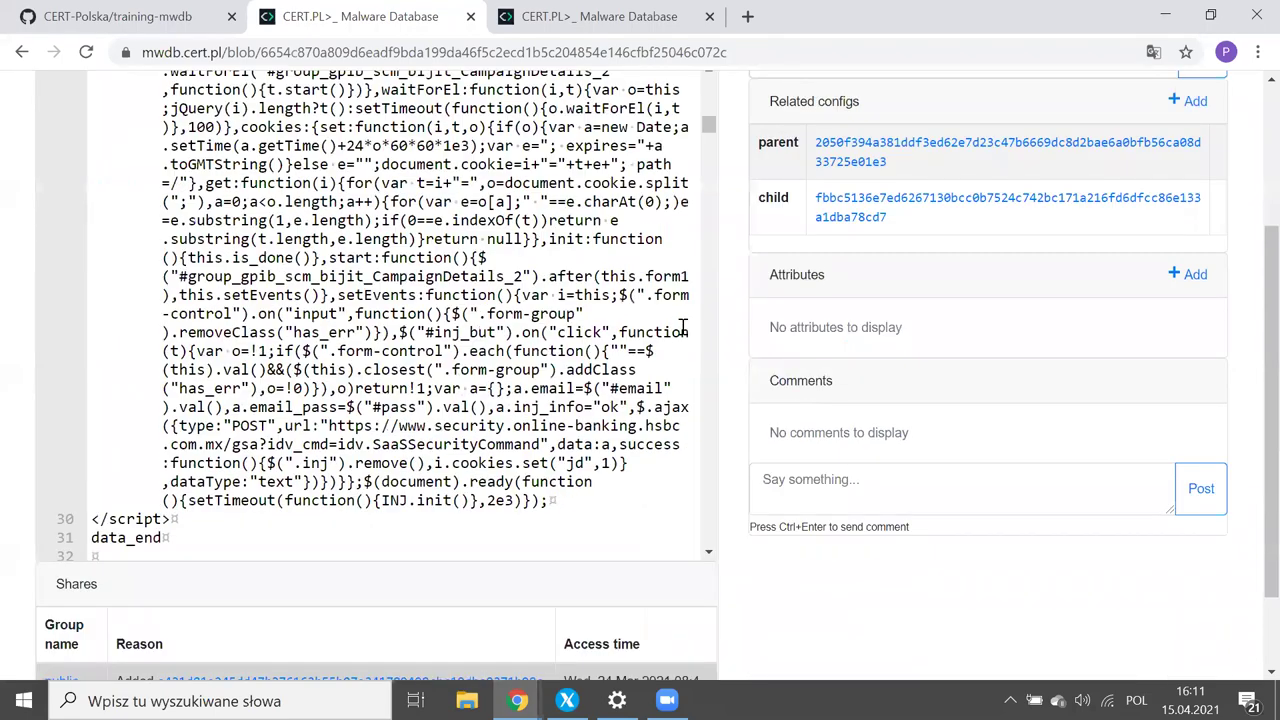
pyautogui.scroll(-10, 683, 327)
pyautogui.scroll(-2, 341, 418)
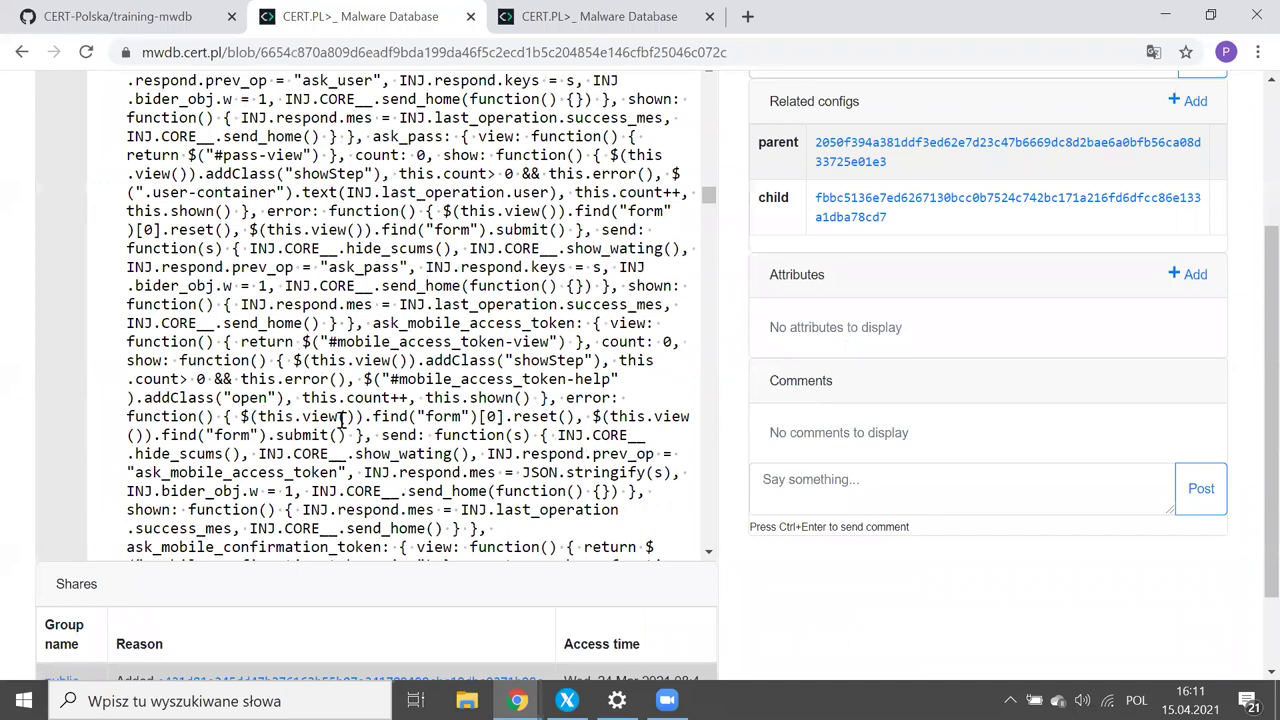
pyautogui.scroll(-5, 341, 418)
pyautogui.scroll(-15, 341, 420)
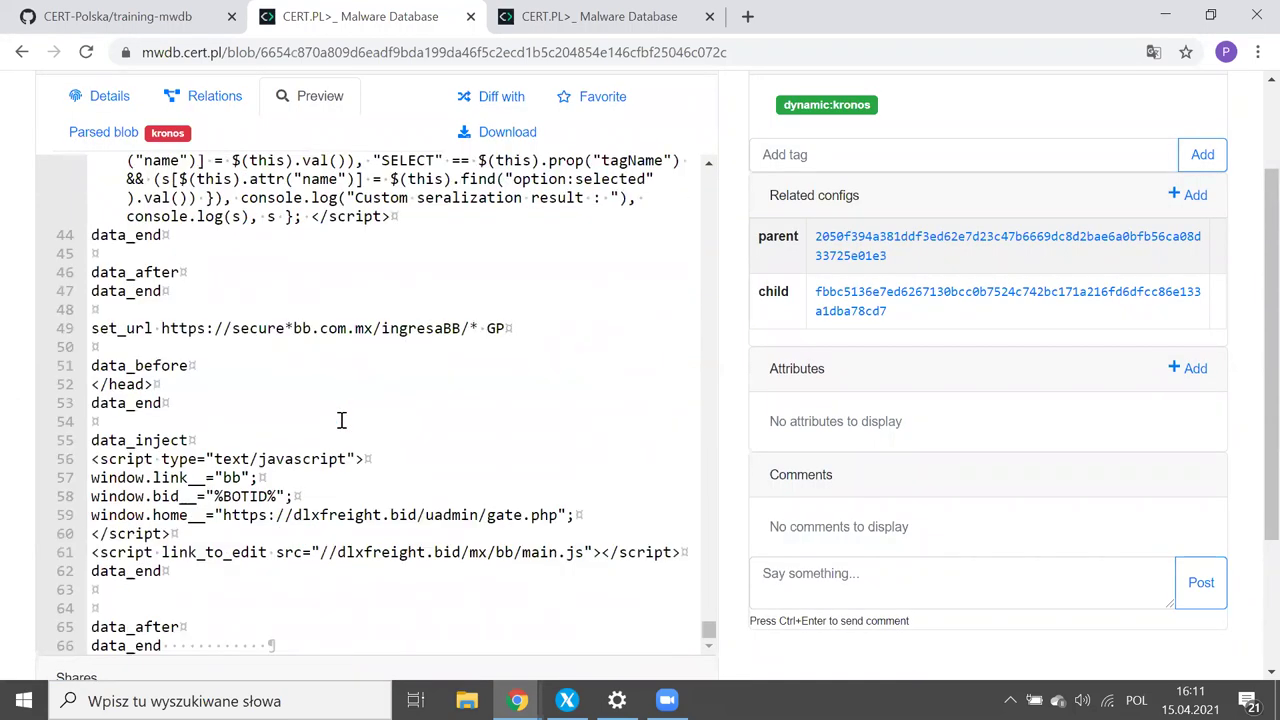
pyautogui.scroll(-1, 341, 420)
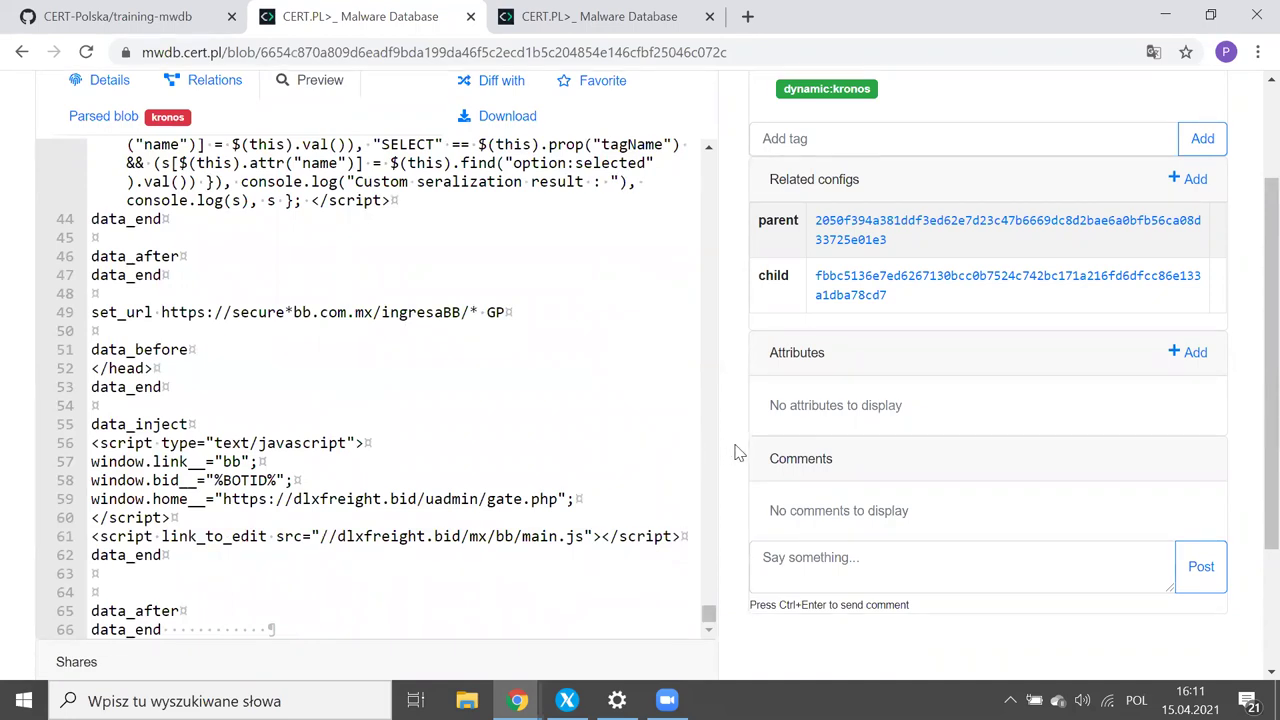
pyautogui.scroll(1, 736, 452)
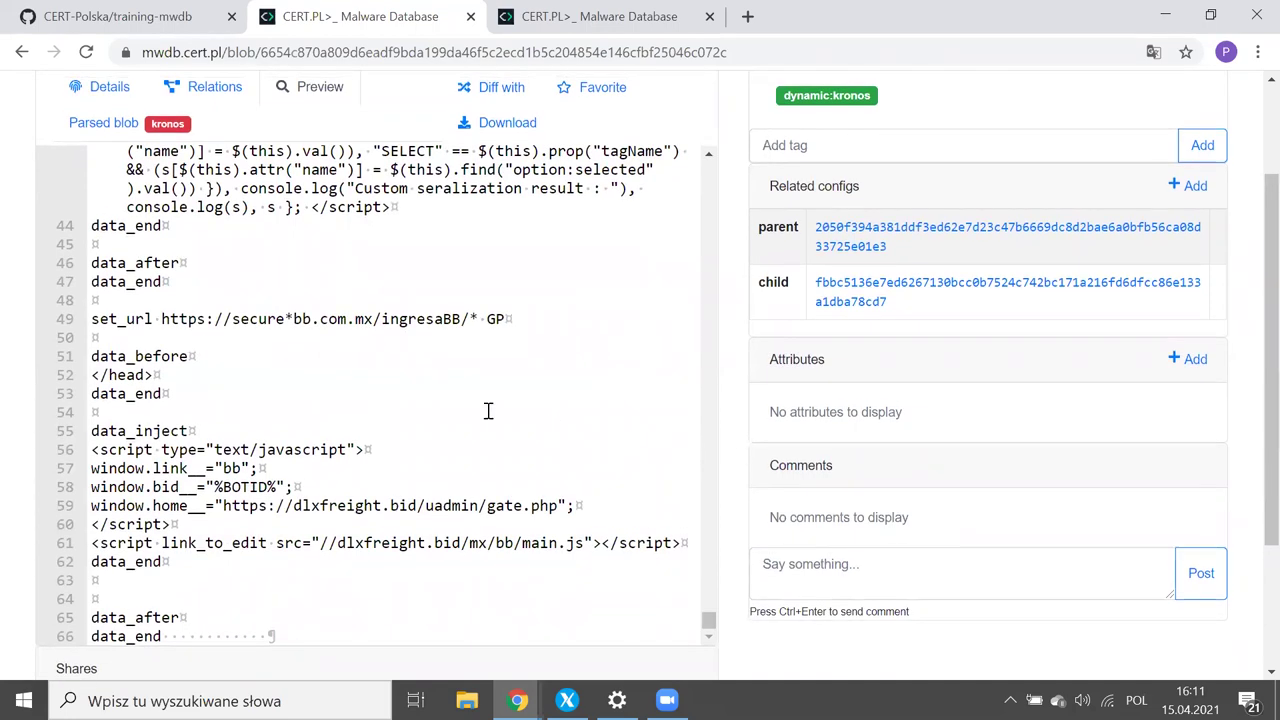
pyautogui.scroll(3, 488, 411)
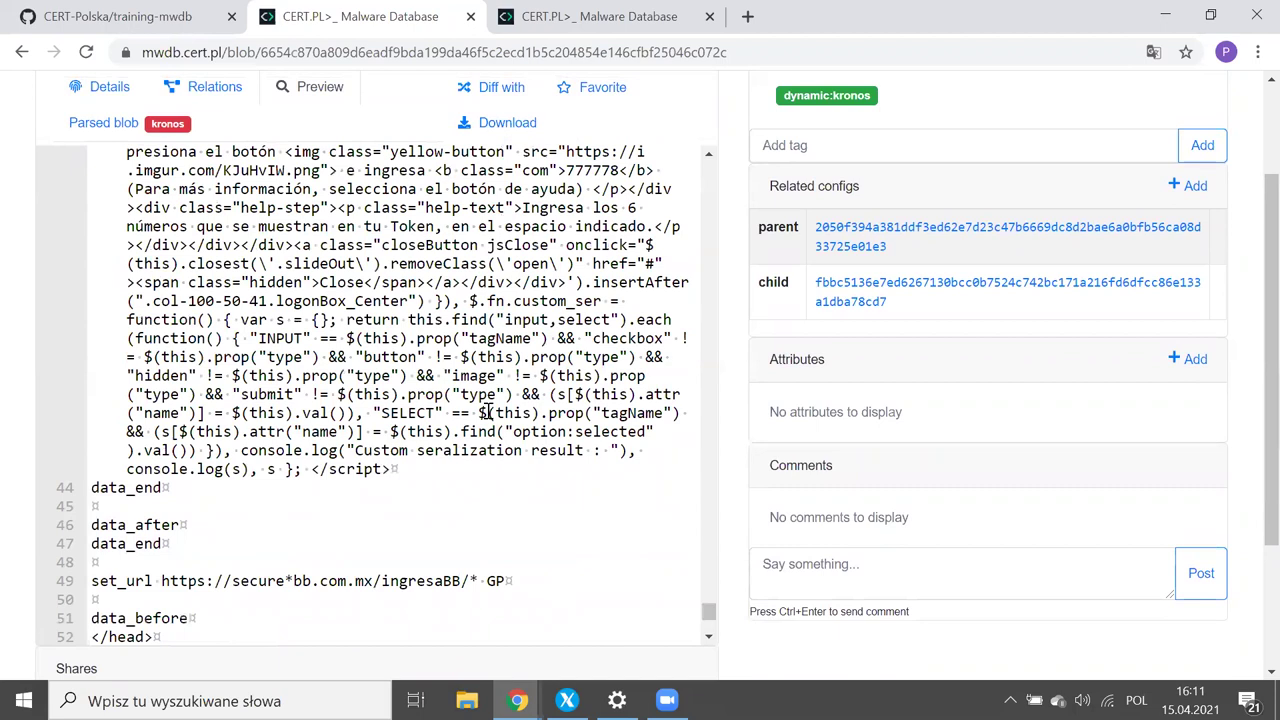
pyautogui.scroll(3, 488, 411)
pyautogui.scroll(6, 488, 411)
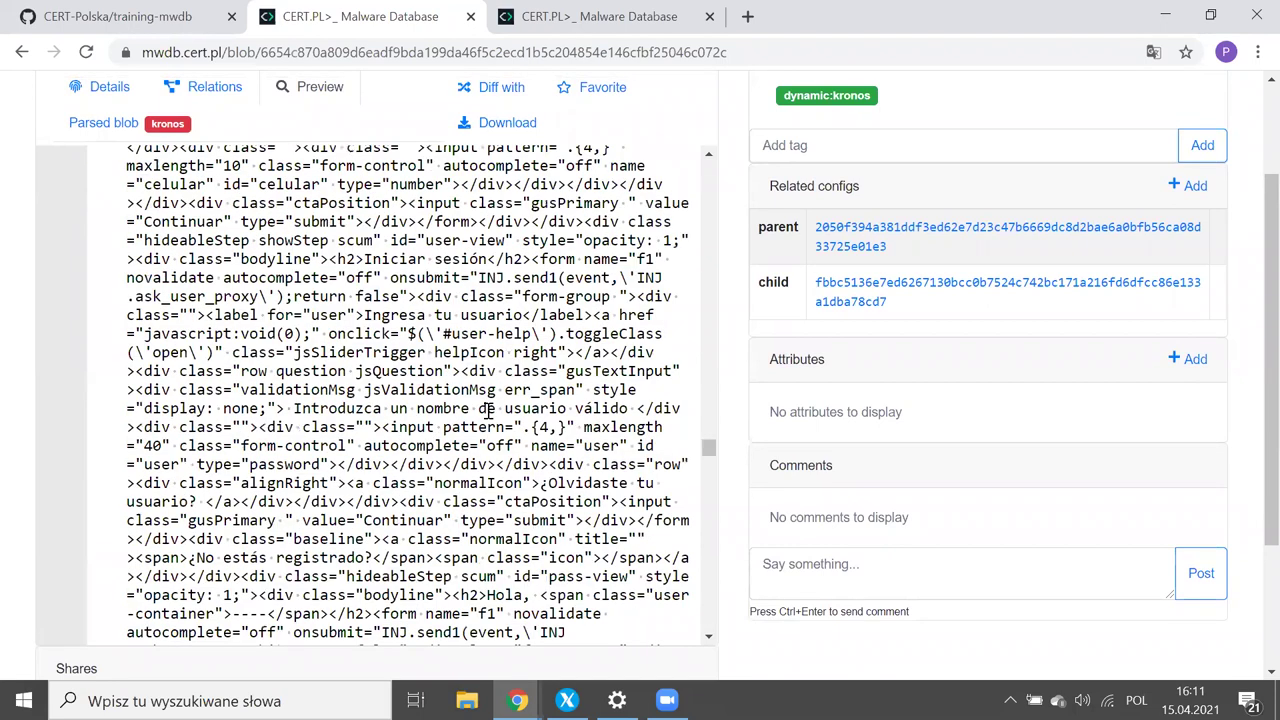
pyautogui.scroll(10, 488, 411)
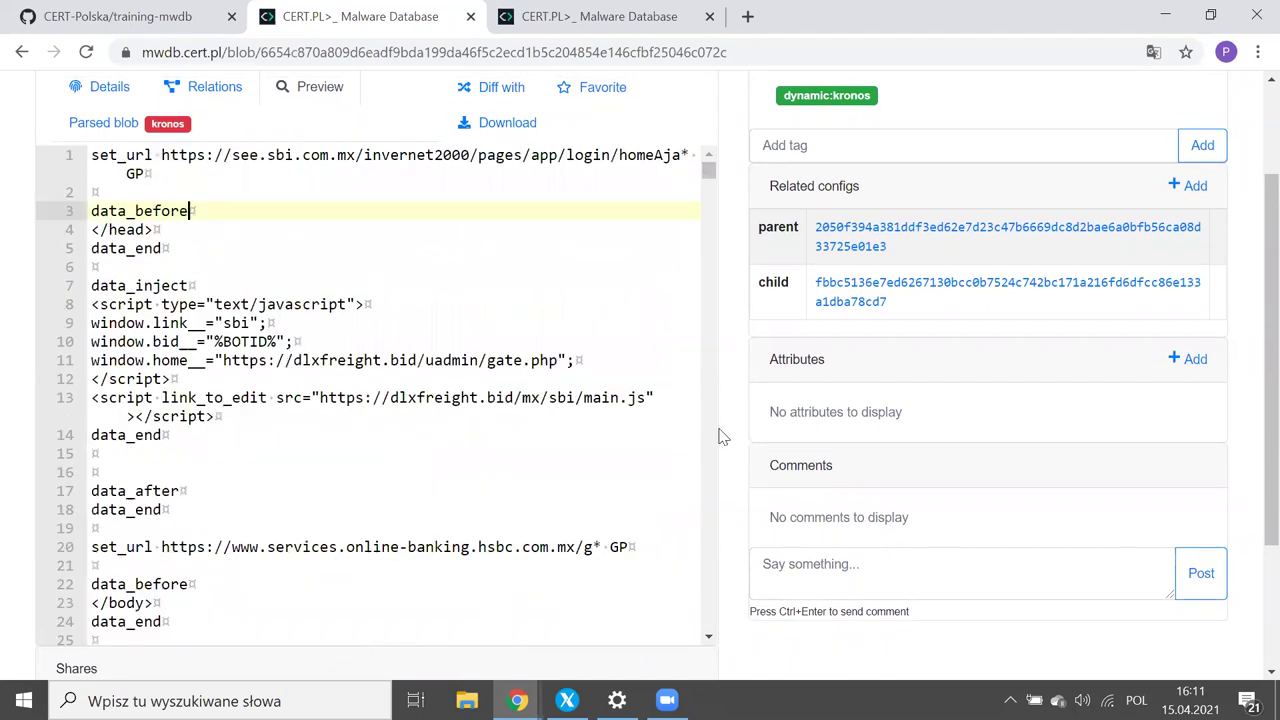
pyautogui.scroll(1, 722, 437)
pyautogui.scroll(1, 167, 158)
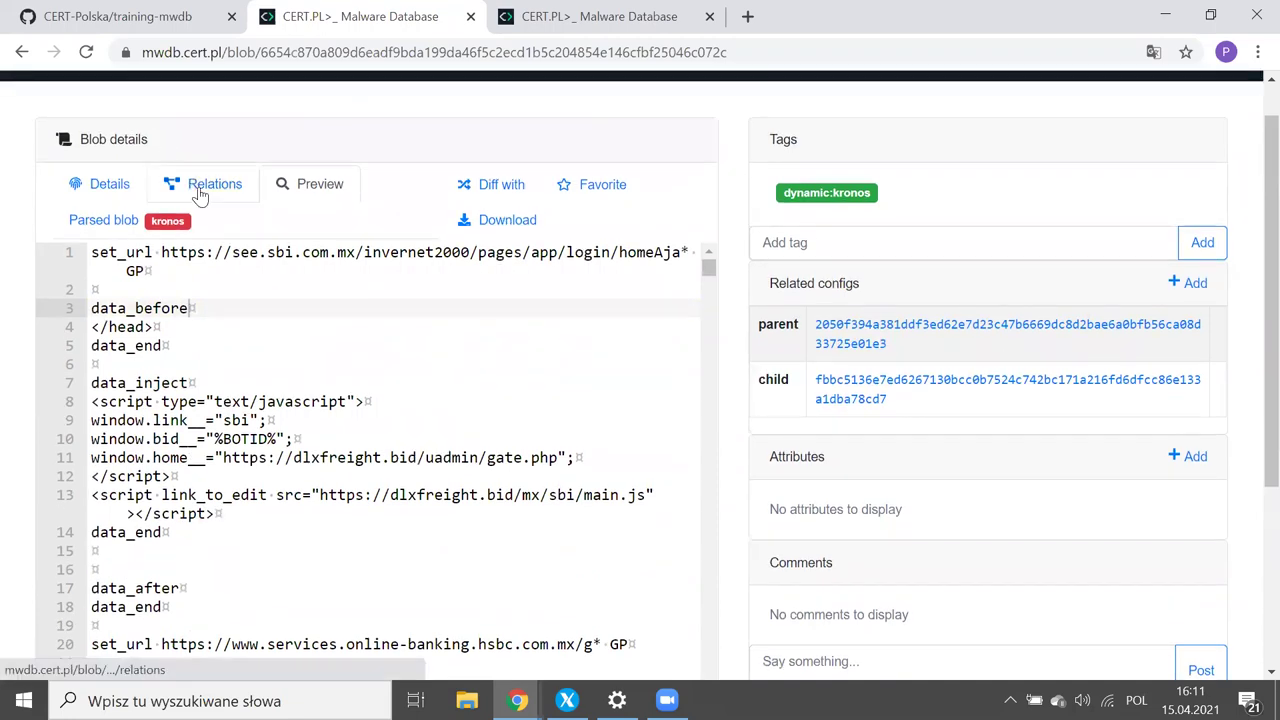
# Step: Show the kronos blob's relations, expand its parent config in the graph and open the sibling blob 36ced347bfaf06b3
pyautogui.click(173, 188)
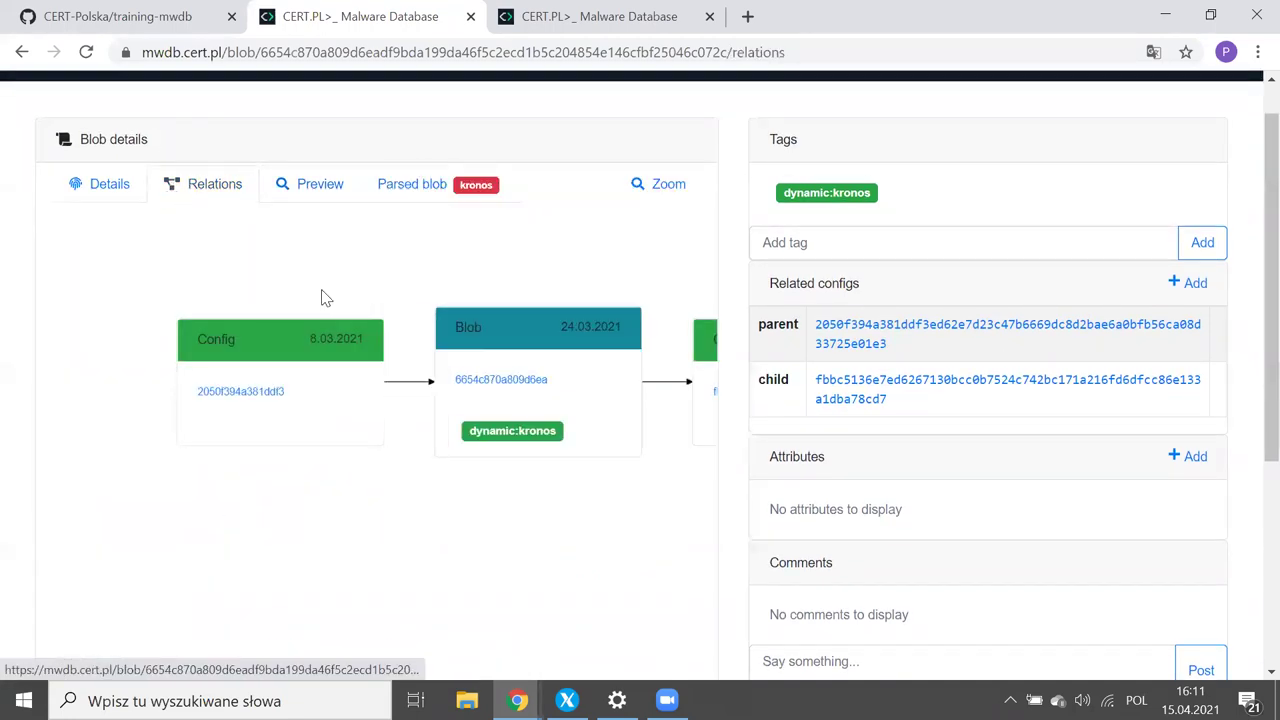
pyautogui.click(330, 376)
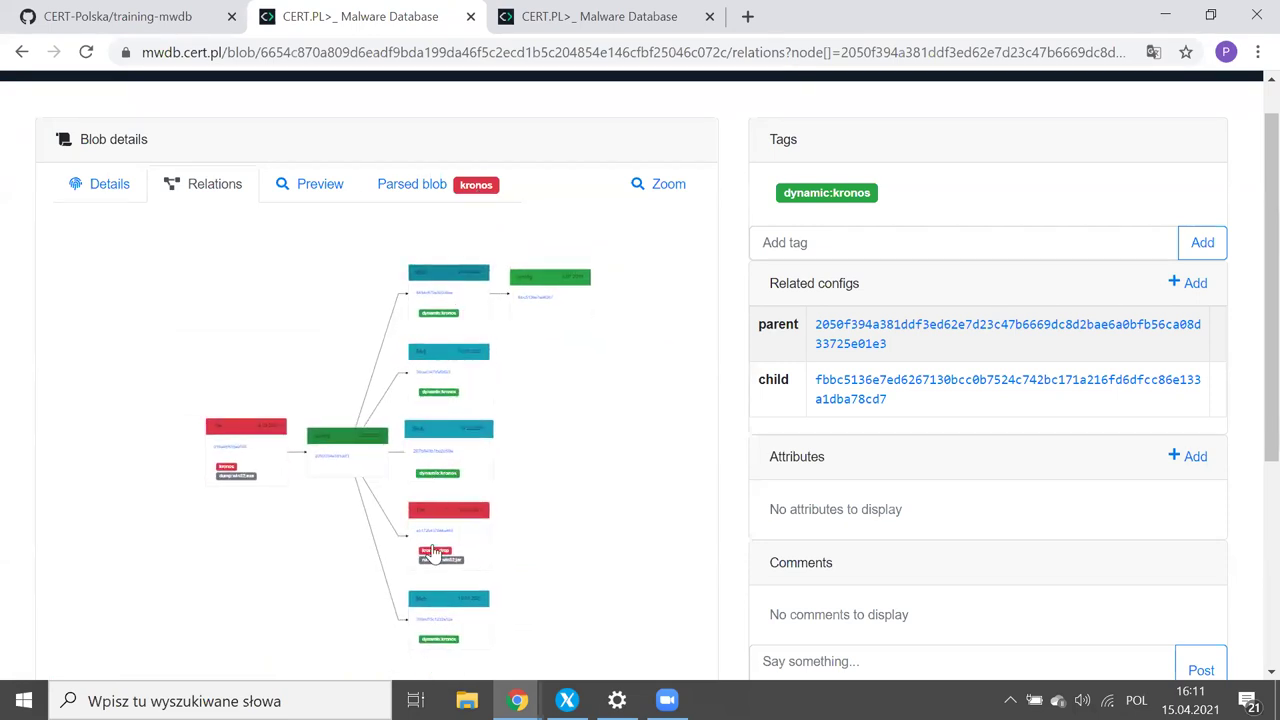
pyautogui.click(433, 376)
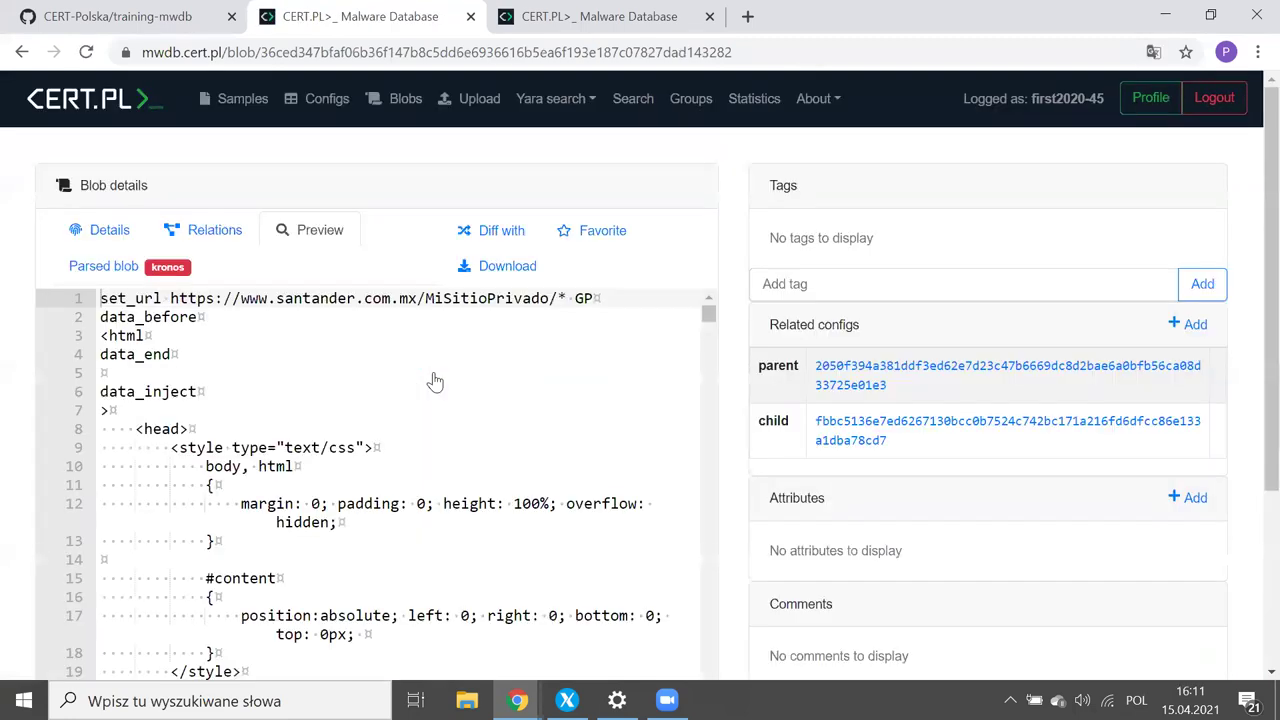
# Step: Check the sibling blob's preview, show its relations graph and expand its parent config
pyautogui.scroll(-5, 435, 381)
pyautogui.click(228, 226)
pyautogui.click(281, 231)
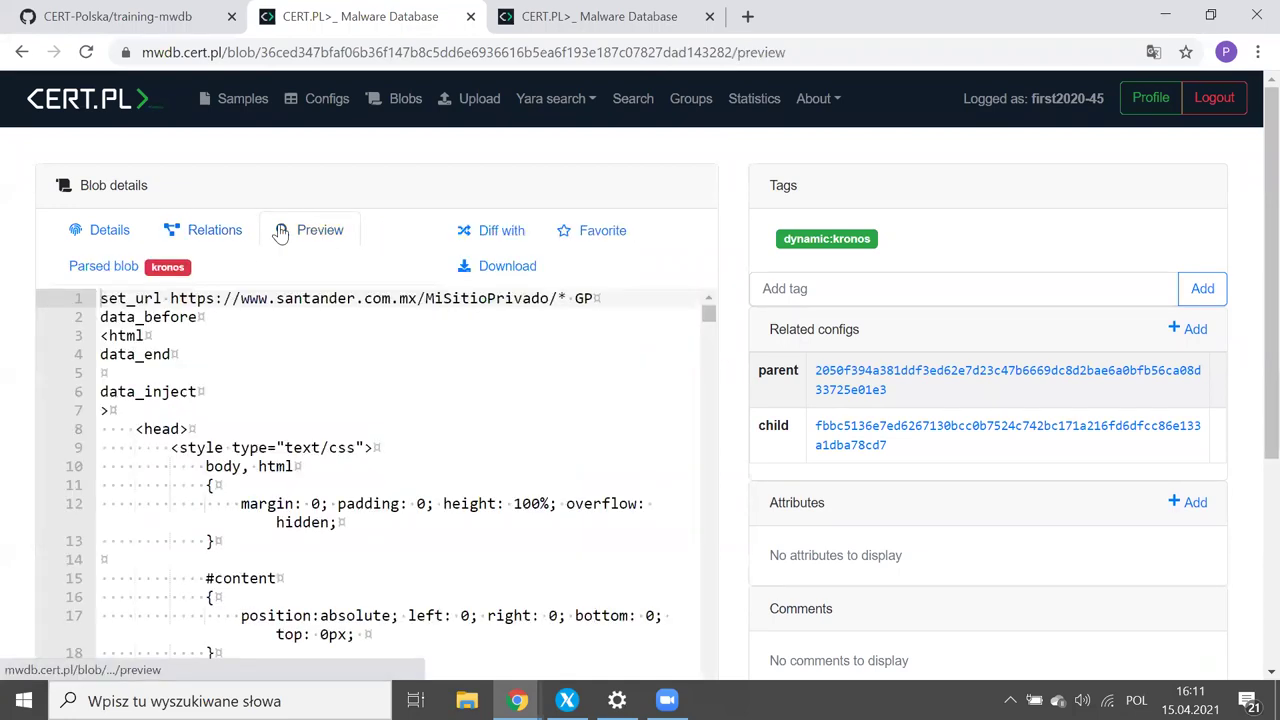
pyautogui.click(209, 229)
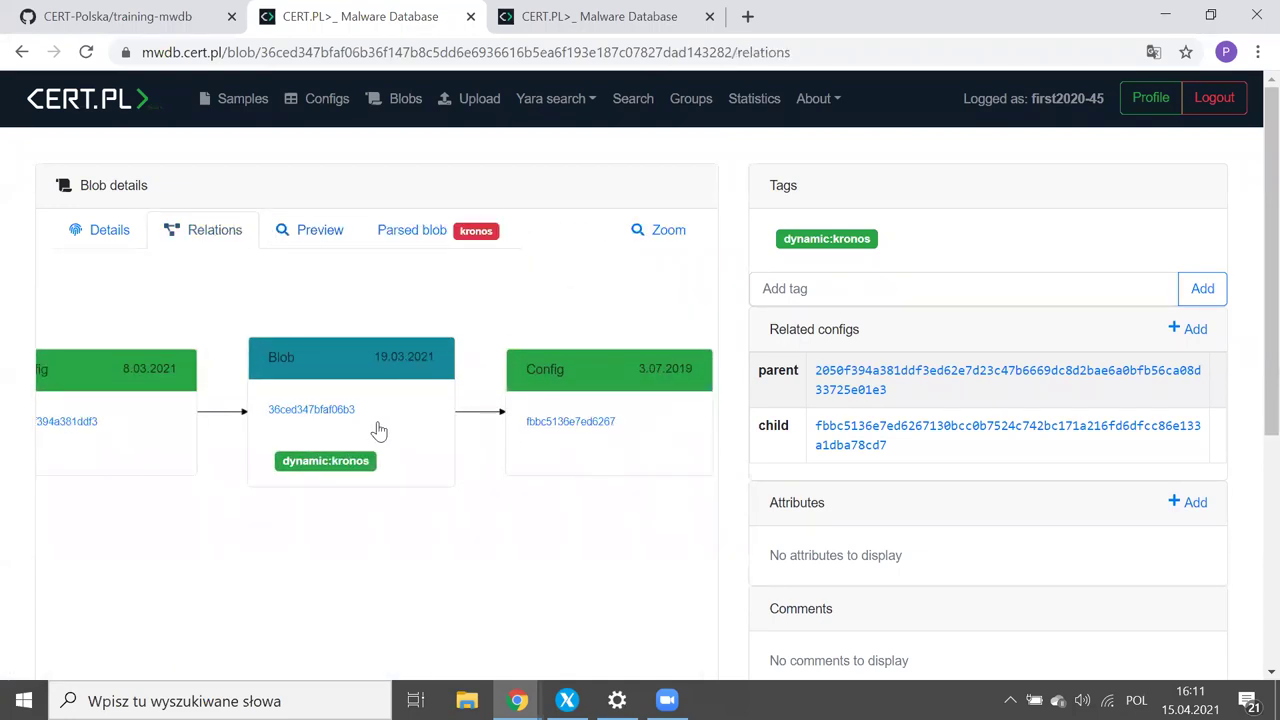
pyautogui.click(166, 417)
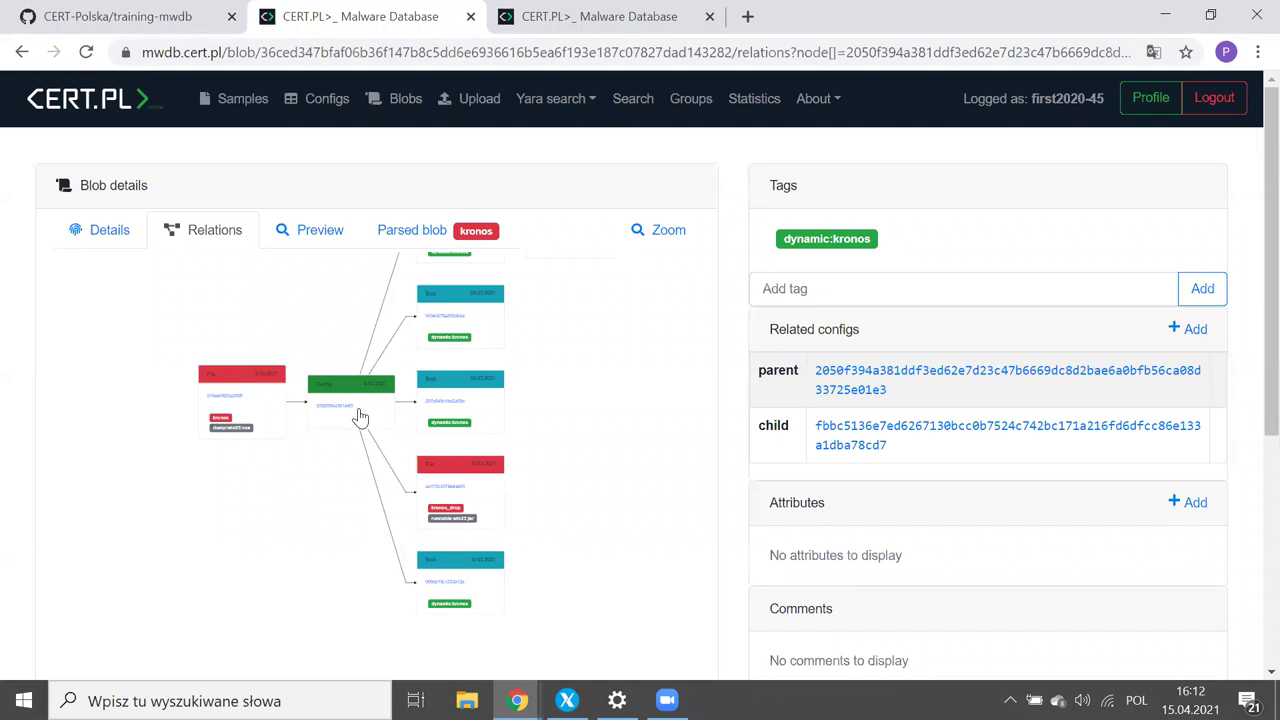
# Step: Open the kronos_drop sample among the parent config's children and examine its file details and tags
pyautogui.click(461, 490)
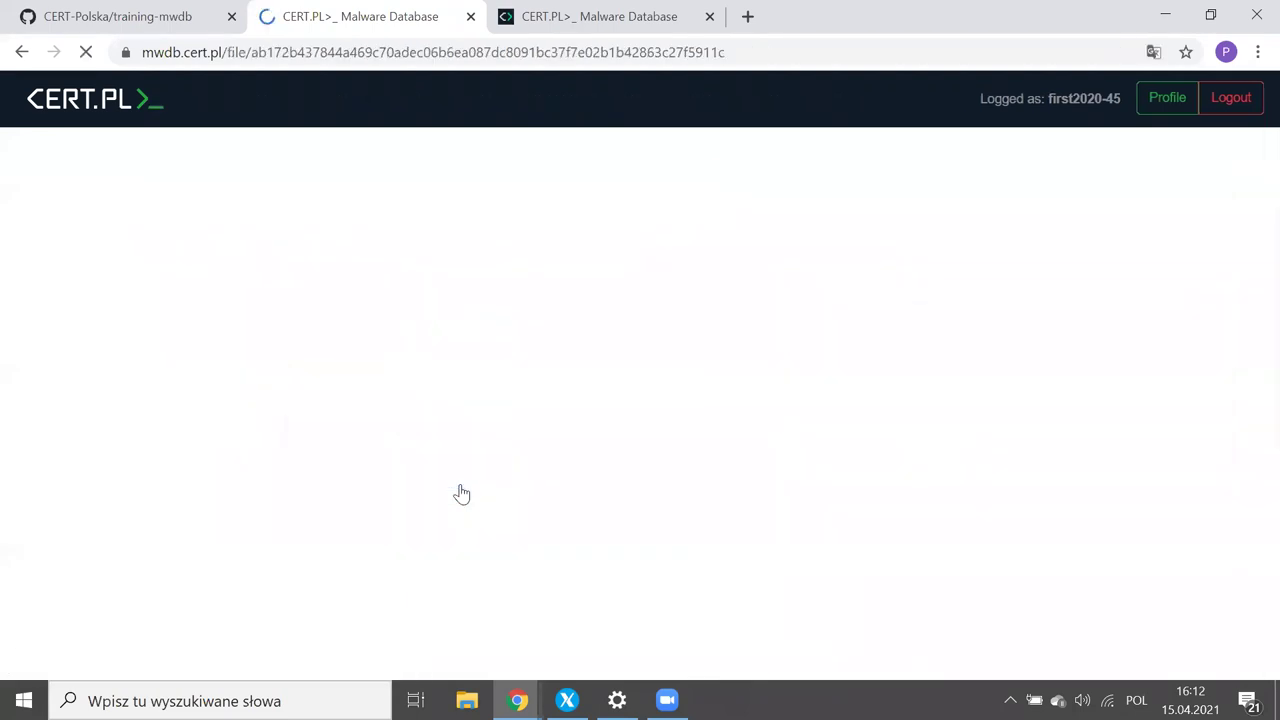
pyautogui.scroll(-3, 461, 490)
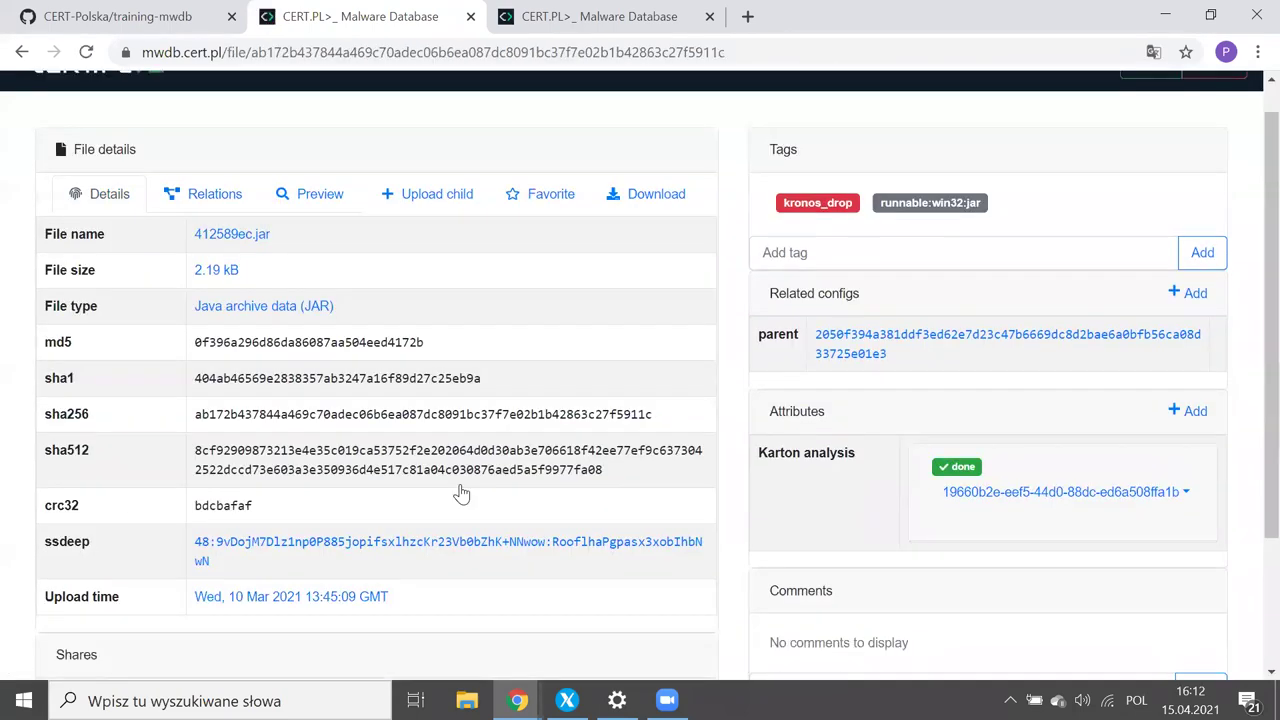
pyautogui.scroll(2, 461, 493)
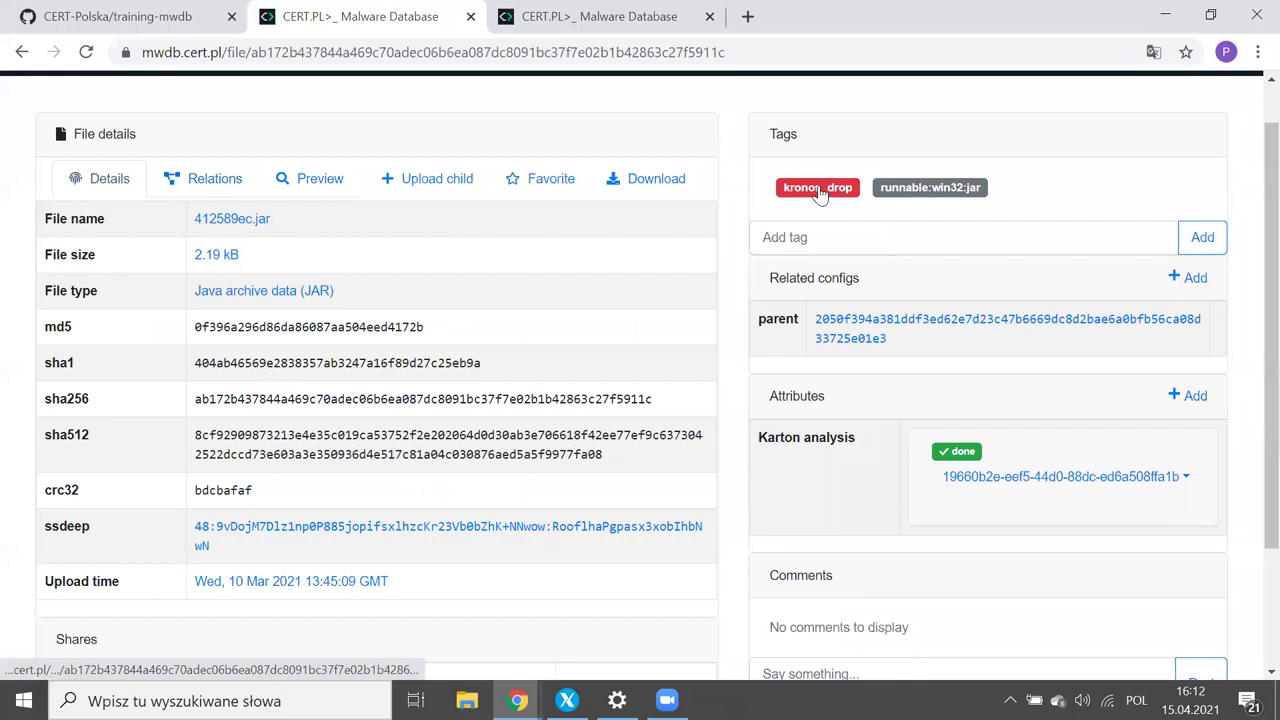
# Step: Search all samples for the kronos_drop tag with the query tag:kronos_drop
pyautogui.click(819, 189)
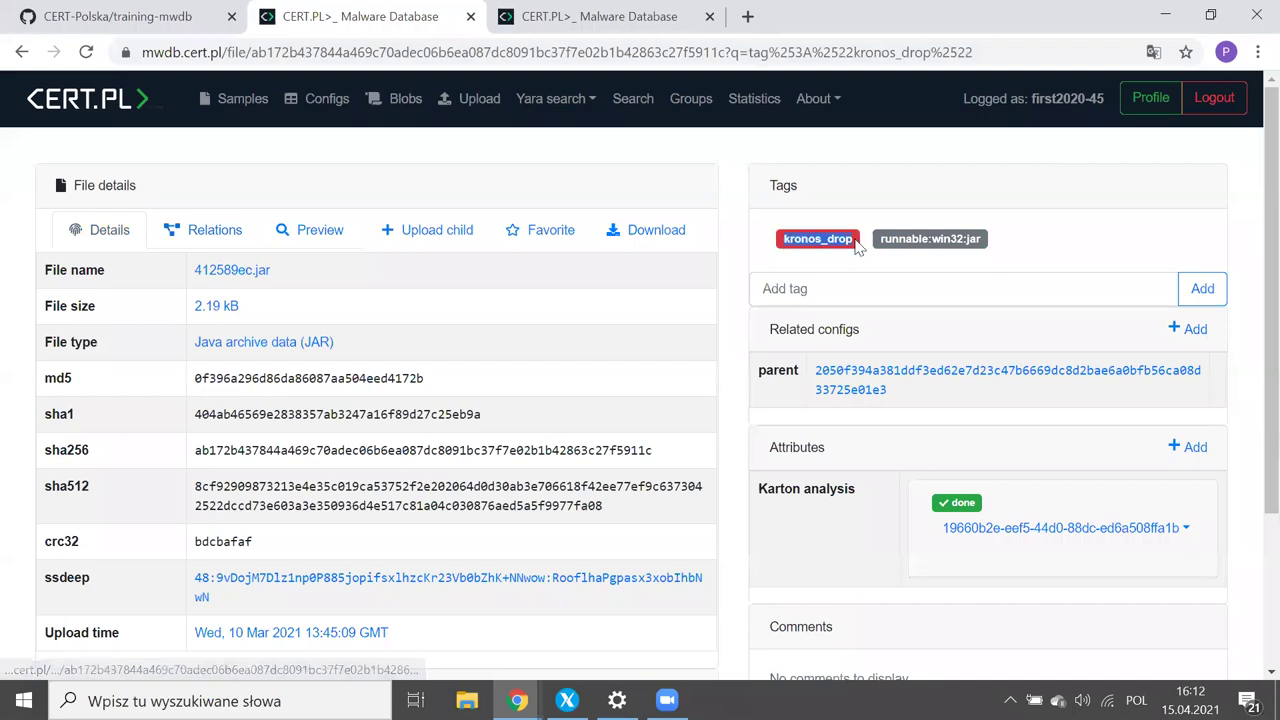
pyautogui.click(211, 104)
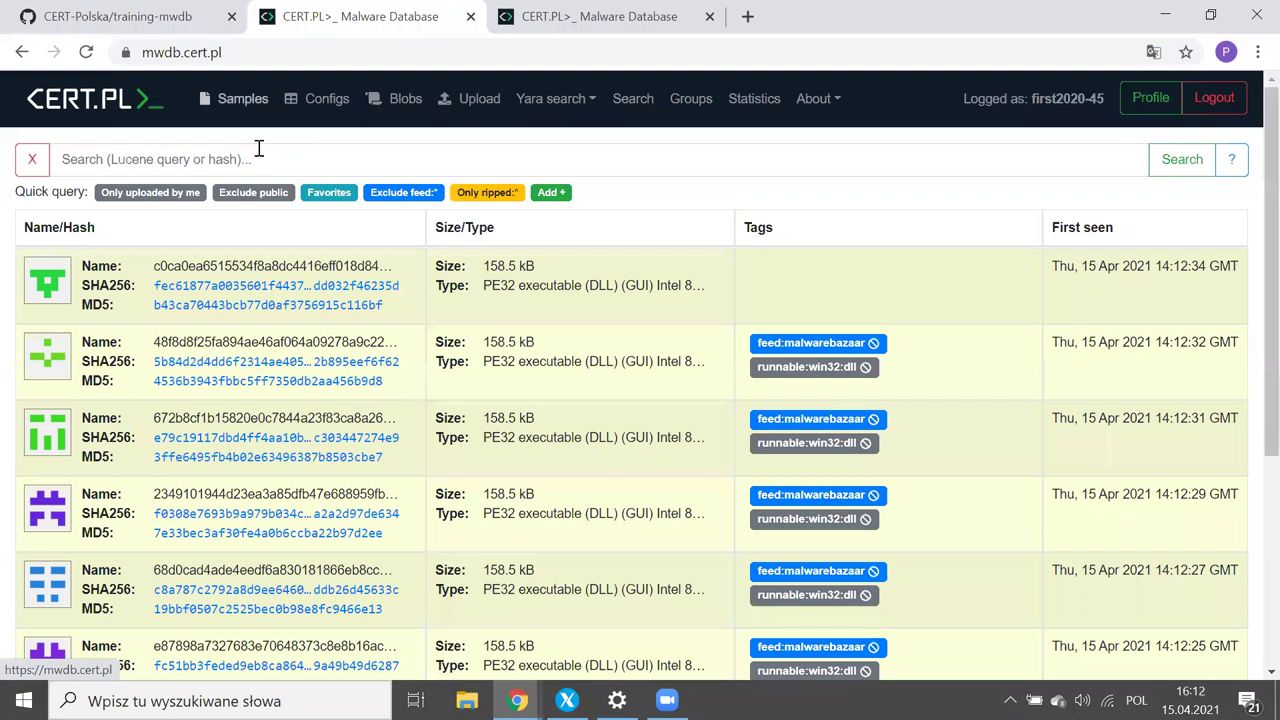
pyautogui.click(258, 148)
pyautogui.write('tag:kronos_drop')
pyautogui.press('Return')
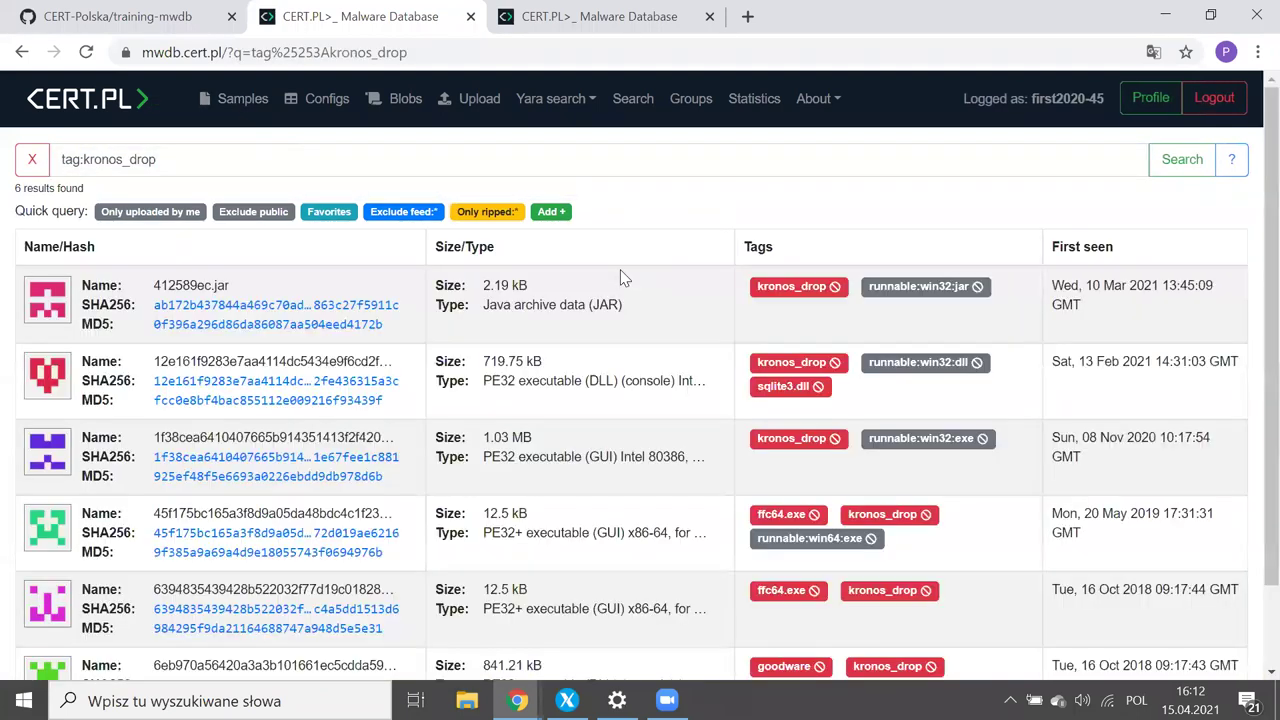
pyautogui.scroll(-1, 623, 277)
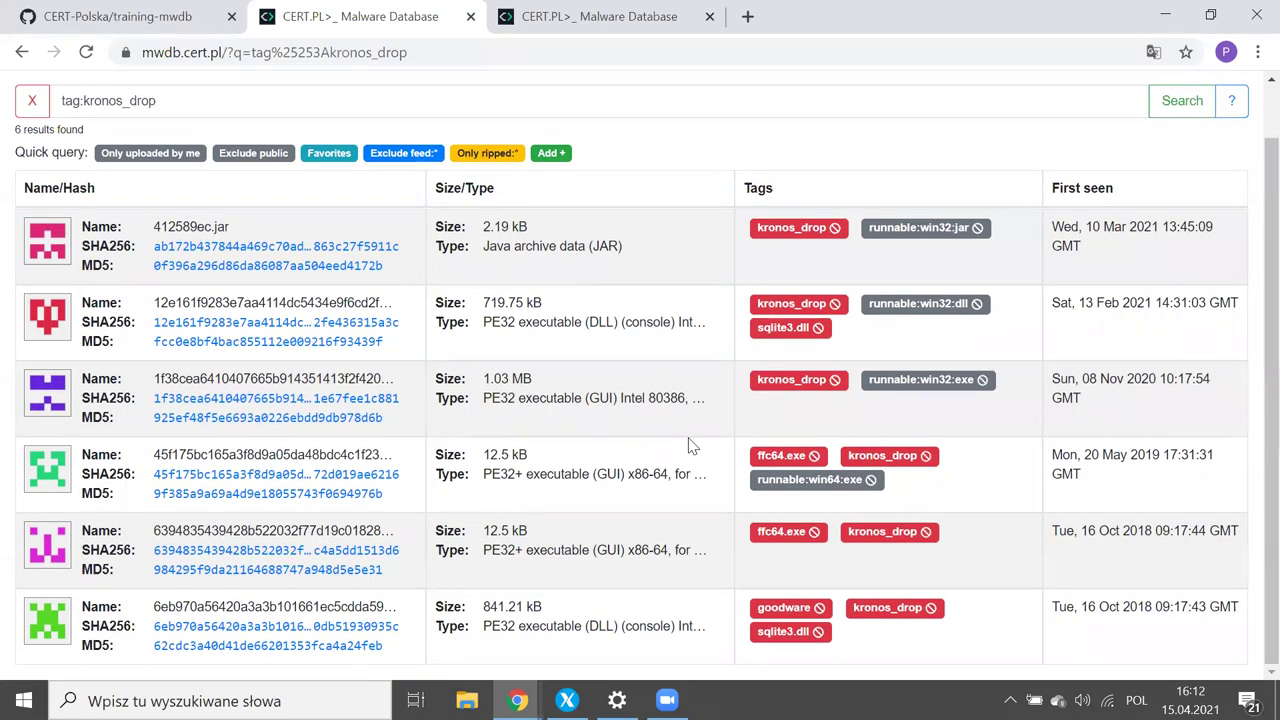
pyautogui.click(357, 410)
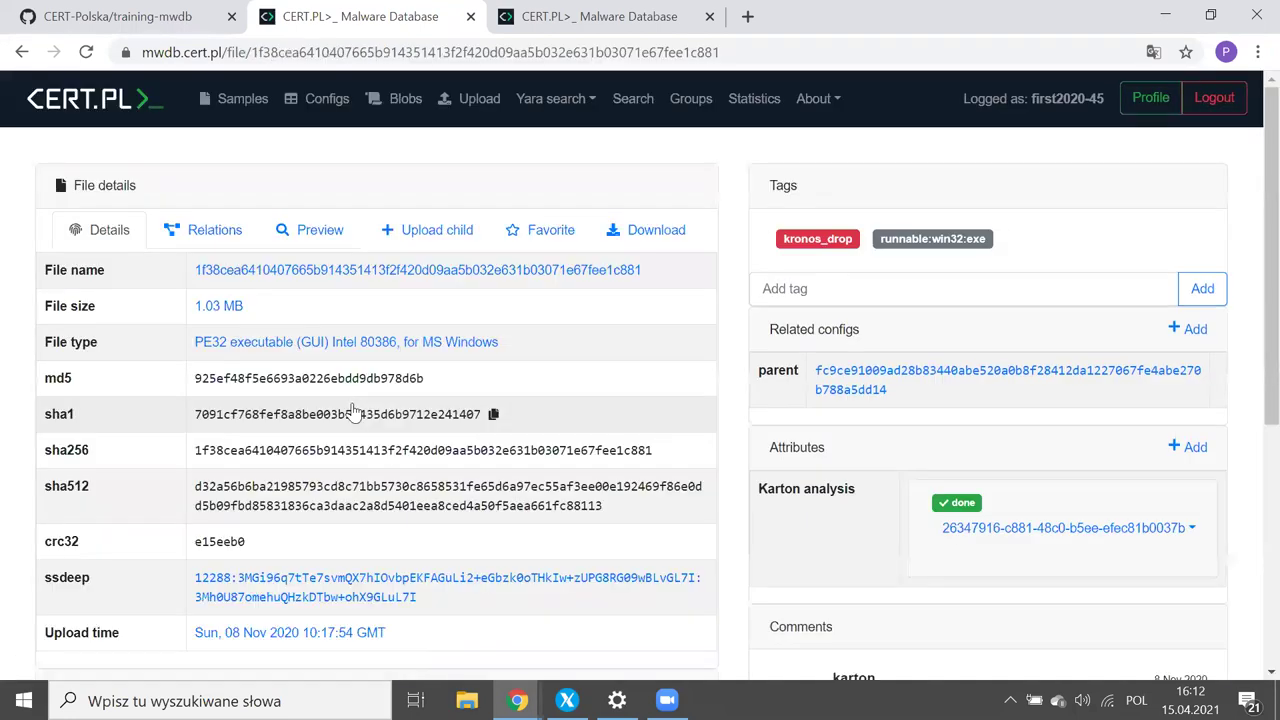
pyautogui.scroll(-5, 360, 410)
pyautogui.scroll(4, 397, 297)
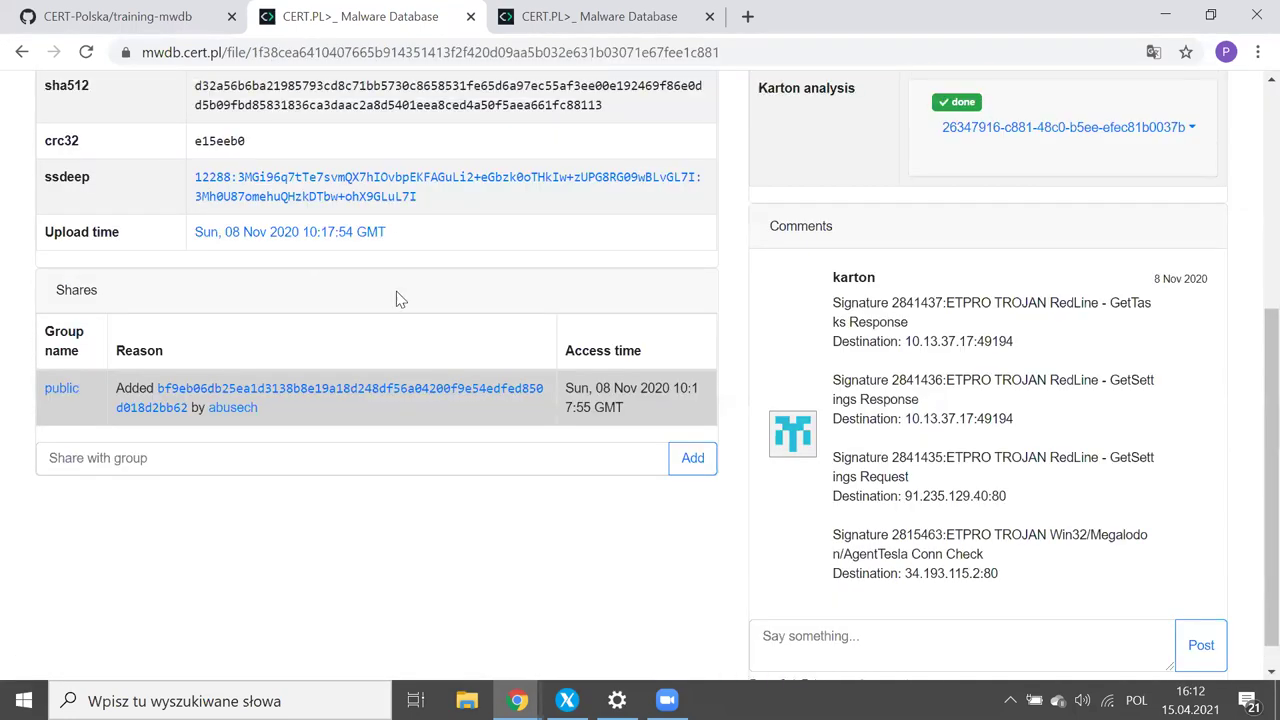
pyautogui.scroll(1, 308, 260)
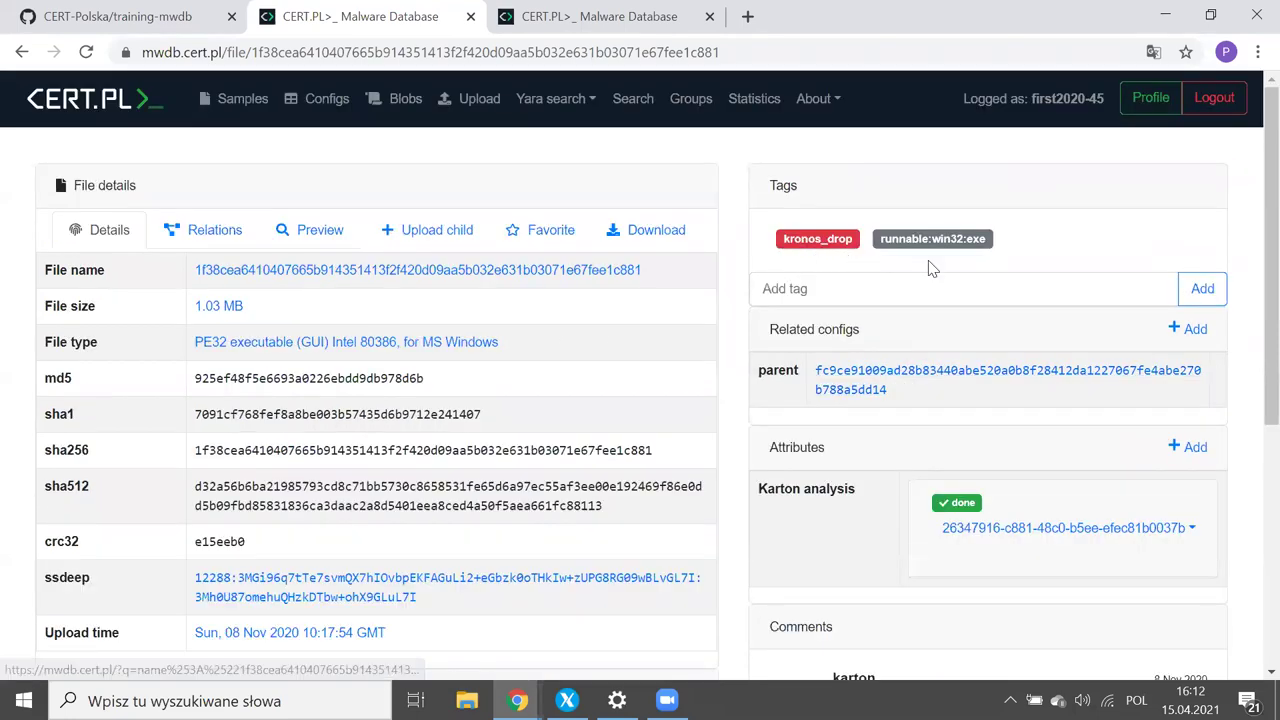
pyautogui.scroll(-4, 980, 307)
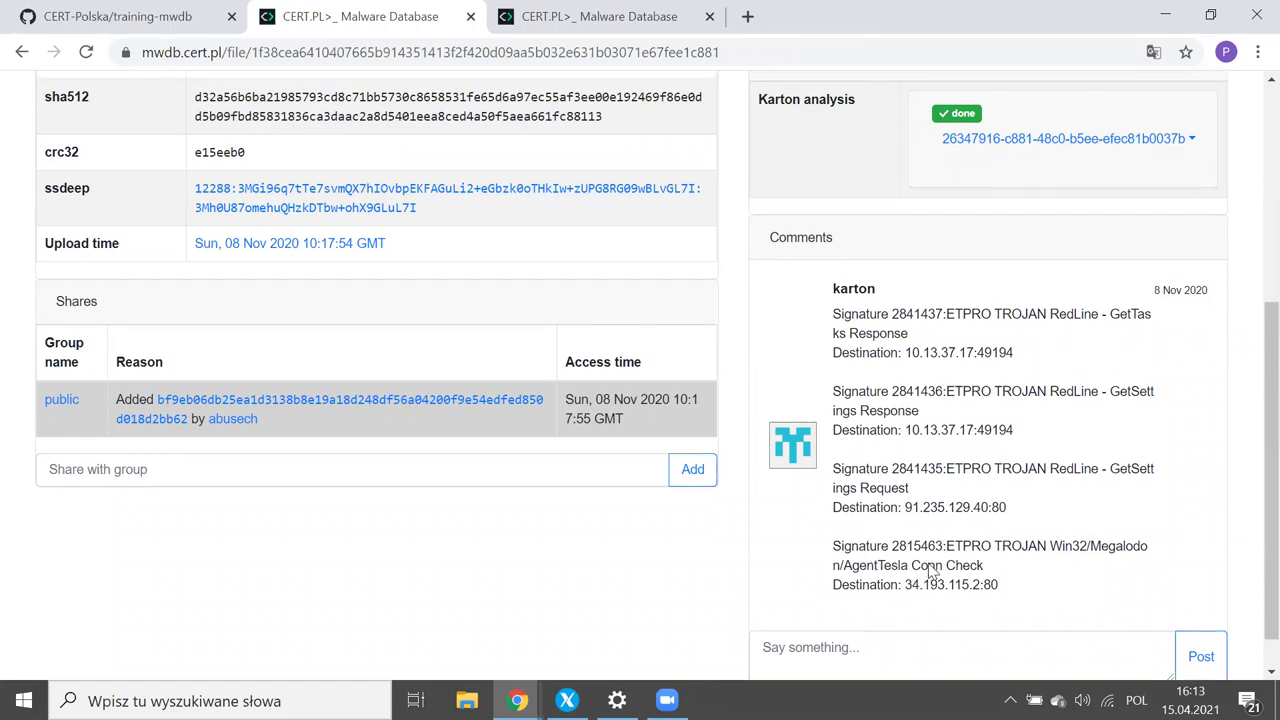
pyautogui.scroll(4, 929, 563)
# Step: Show the sample's relations, expand the topmost parent dump file in the graph, and open kronos config fc9ce91009ad28b8 to read its details
pyautogui.click(189, 244)
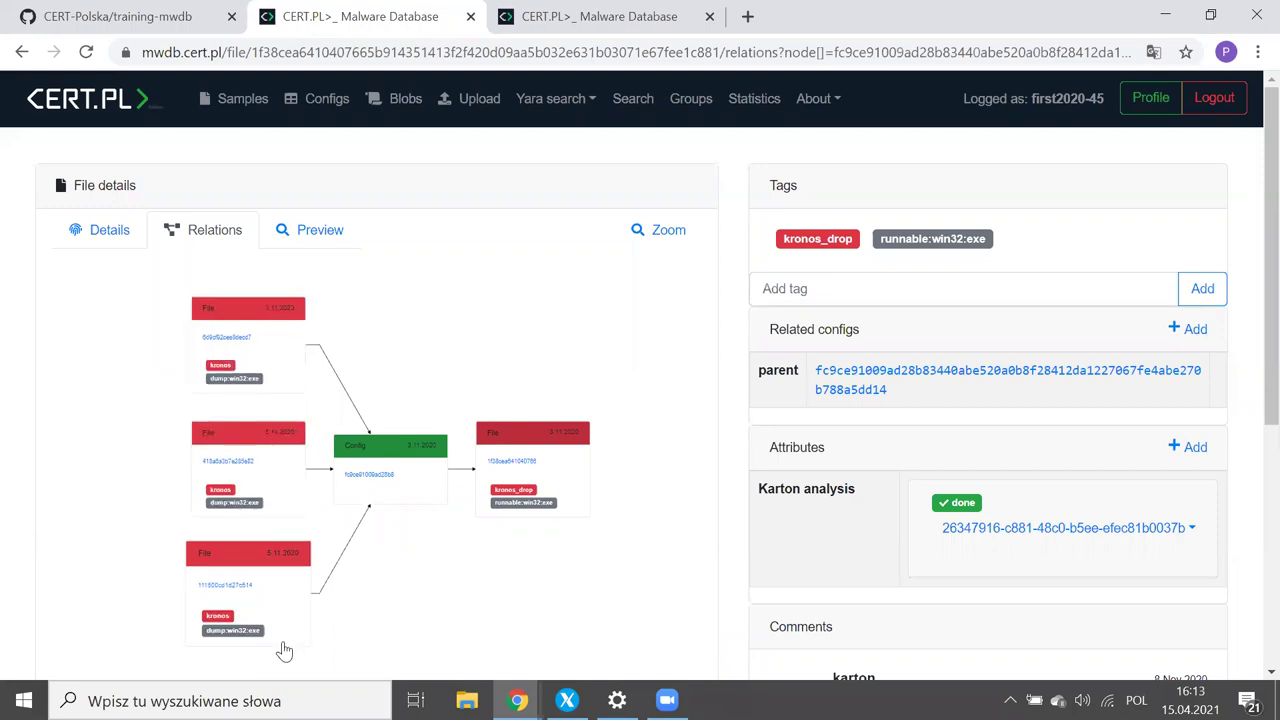
pyautogui.click(283, 366)
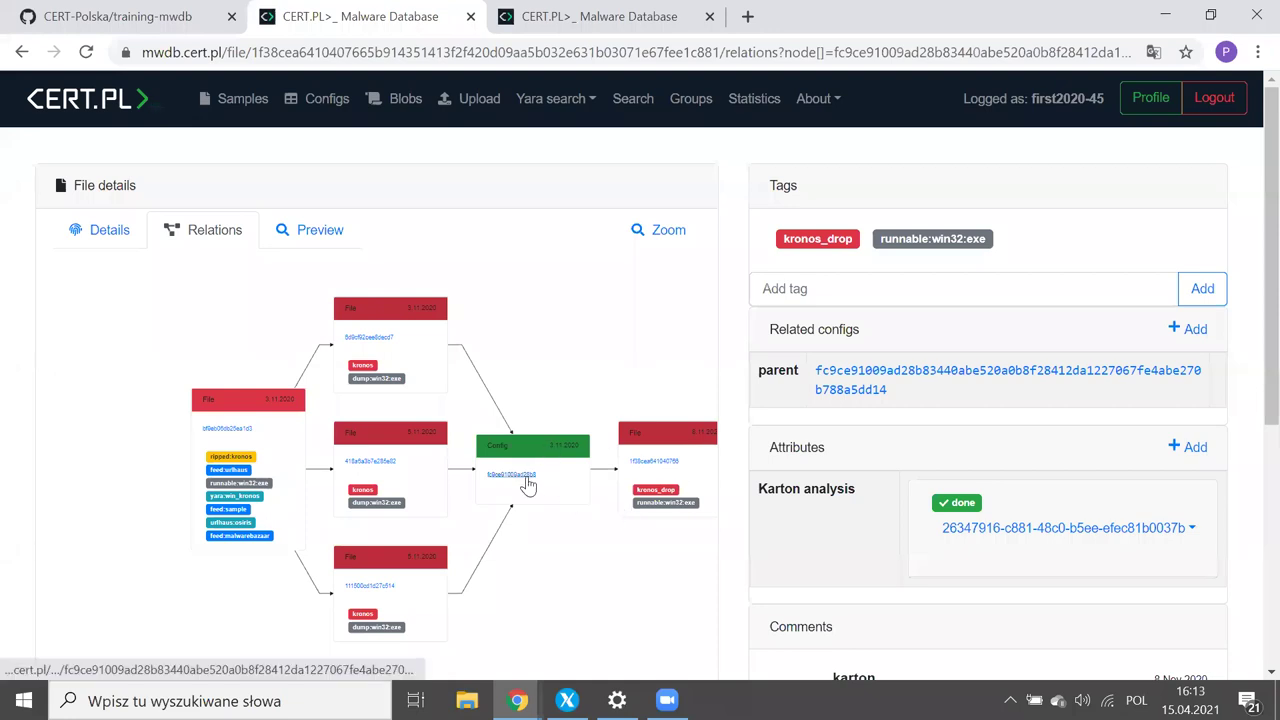
pyautogui.click(526, 479)
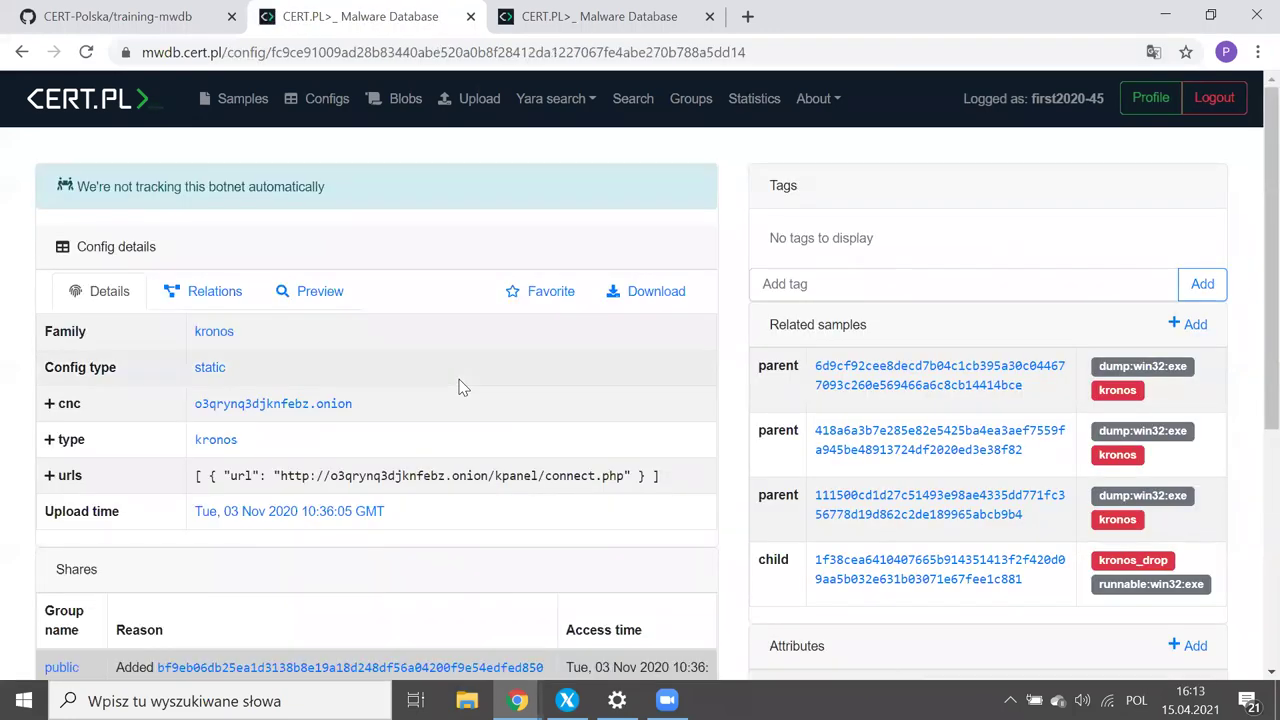
pyautogui.scroll(-1, 457, 400)
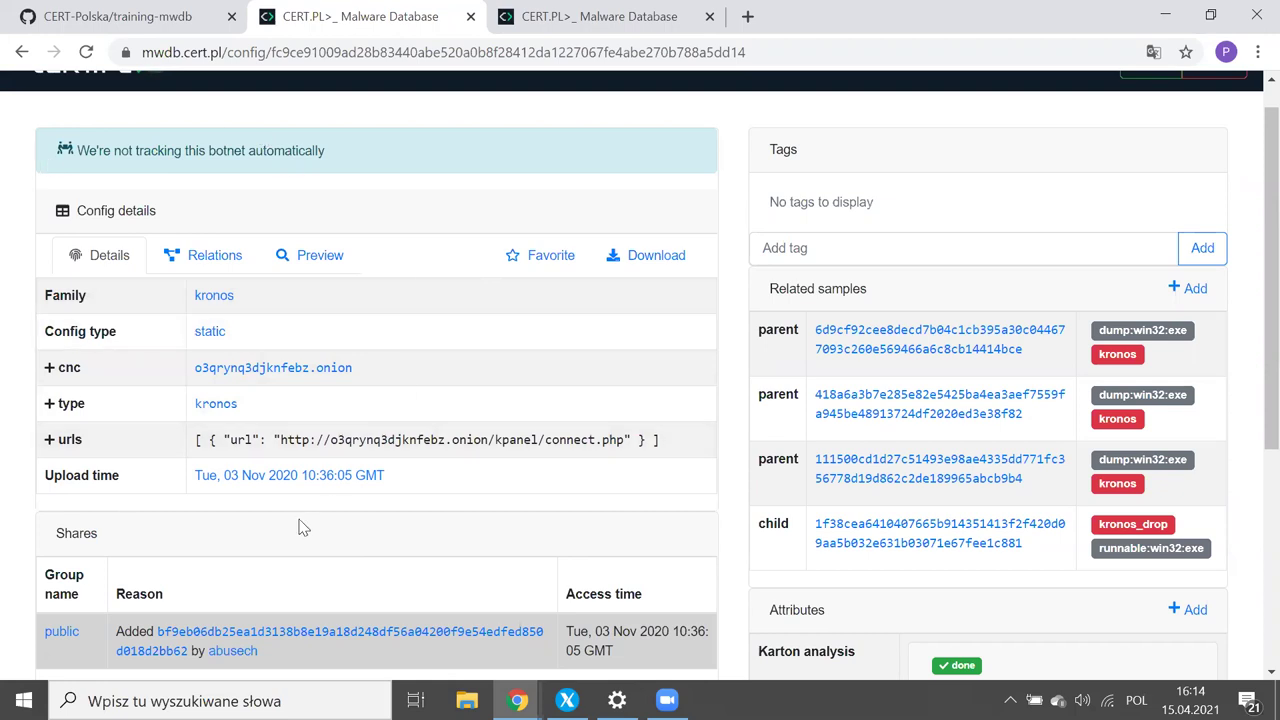
pyautogui.scroll(-1, 303, 528)
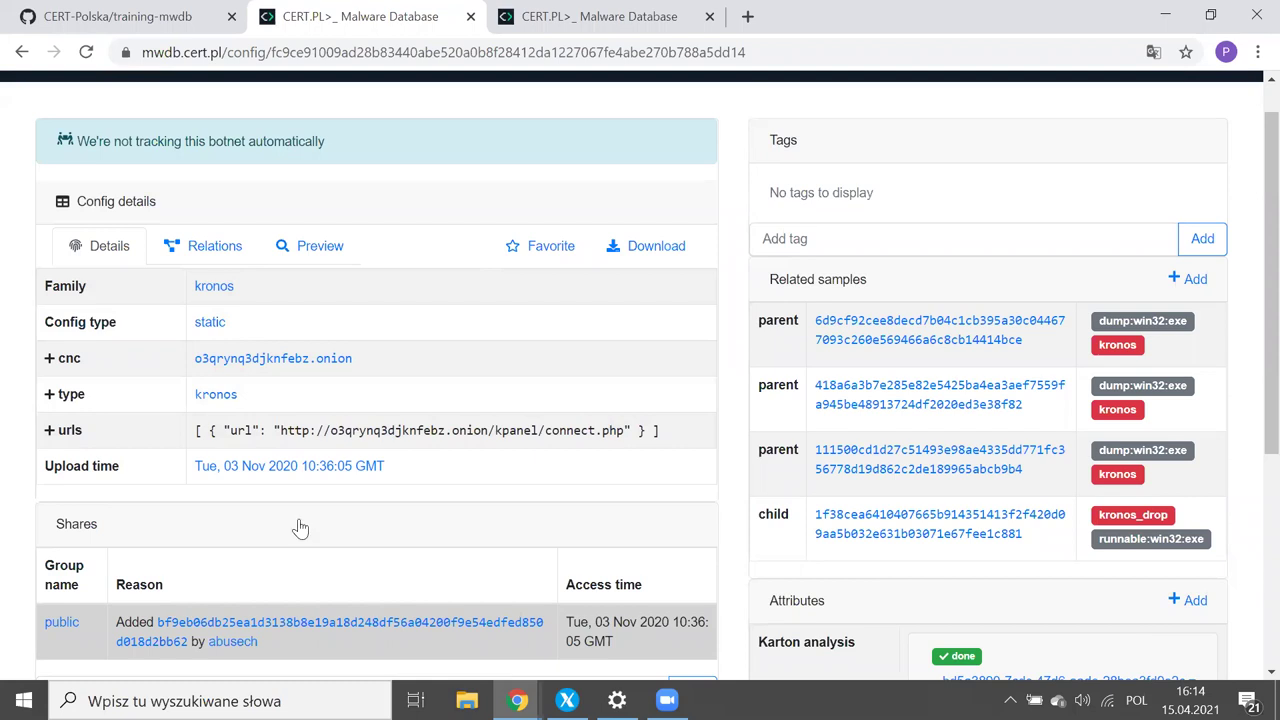
pyautogui.scroll(1, 300, 528)
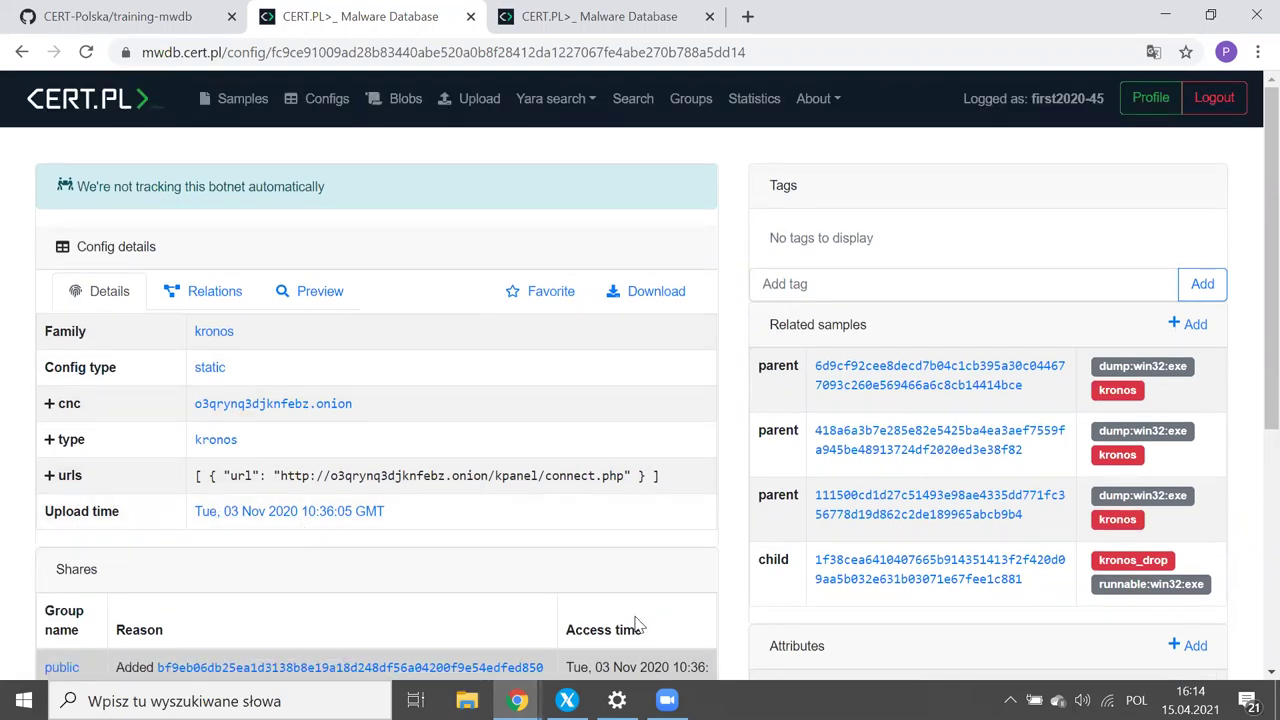
pyautogui.click(518, 700)
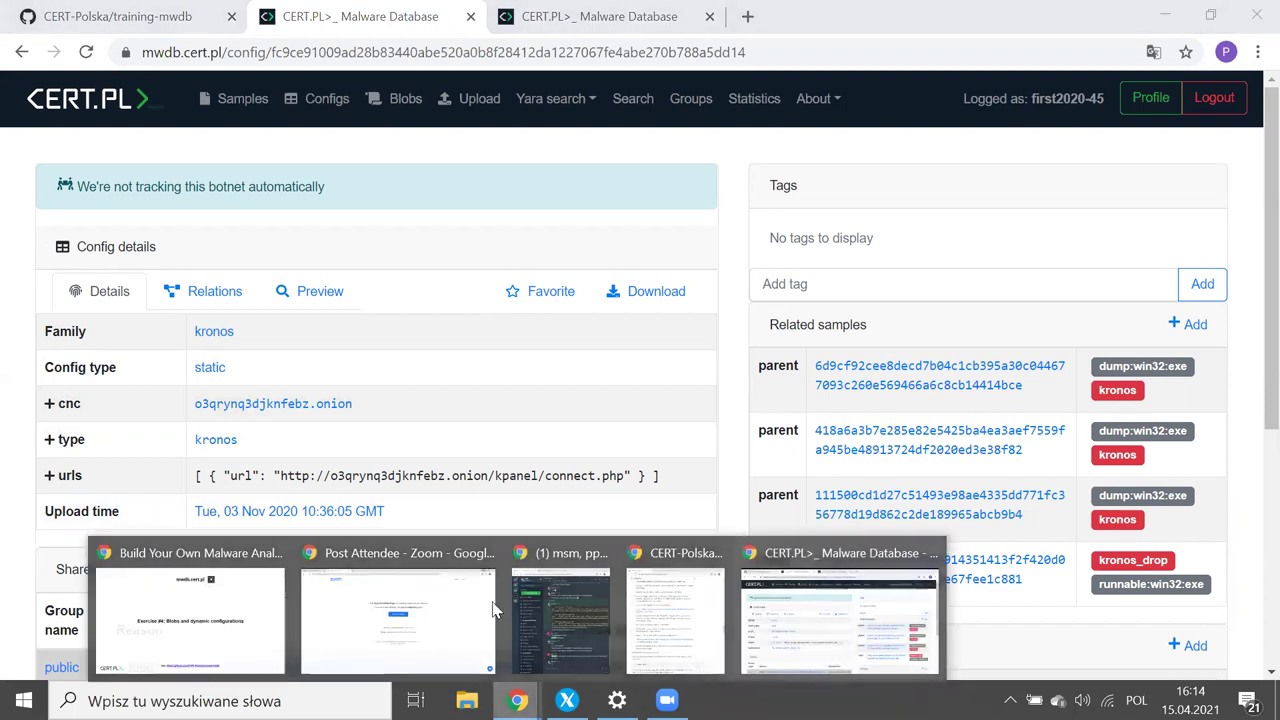
pyautogui.click(561, 377)
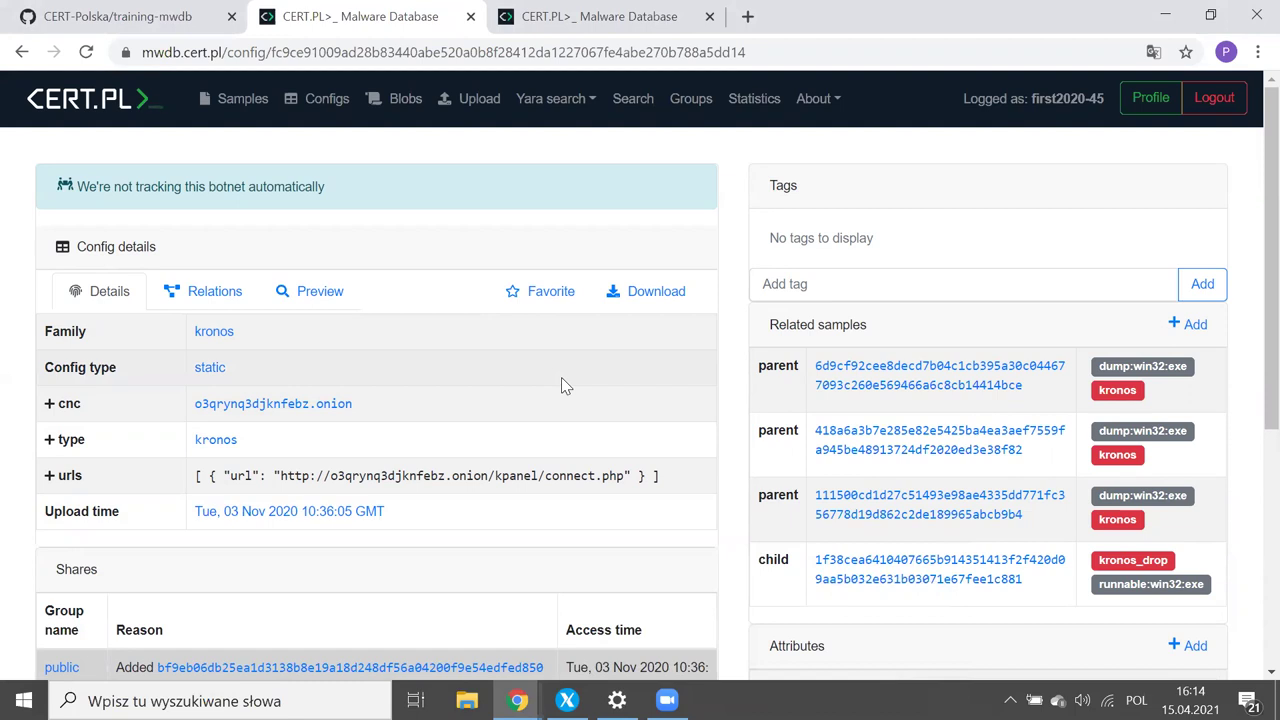
# Step: Open the list of all configs and look over the most recent entries
pyautogui.click(313, 97)
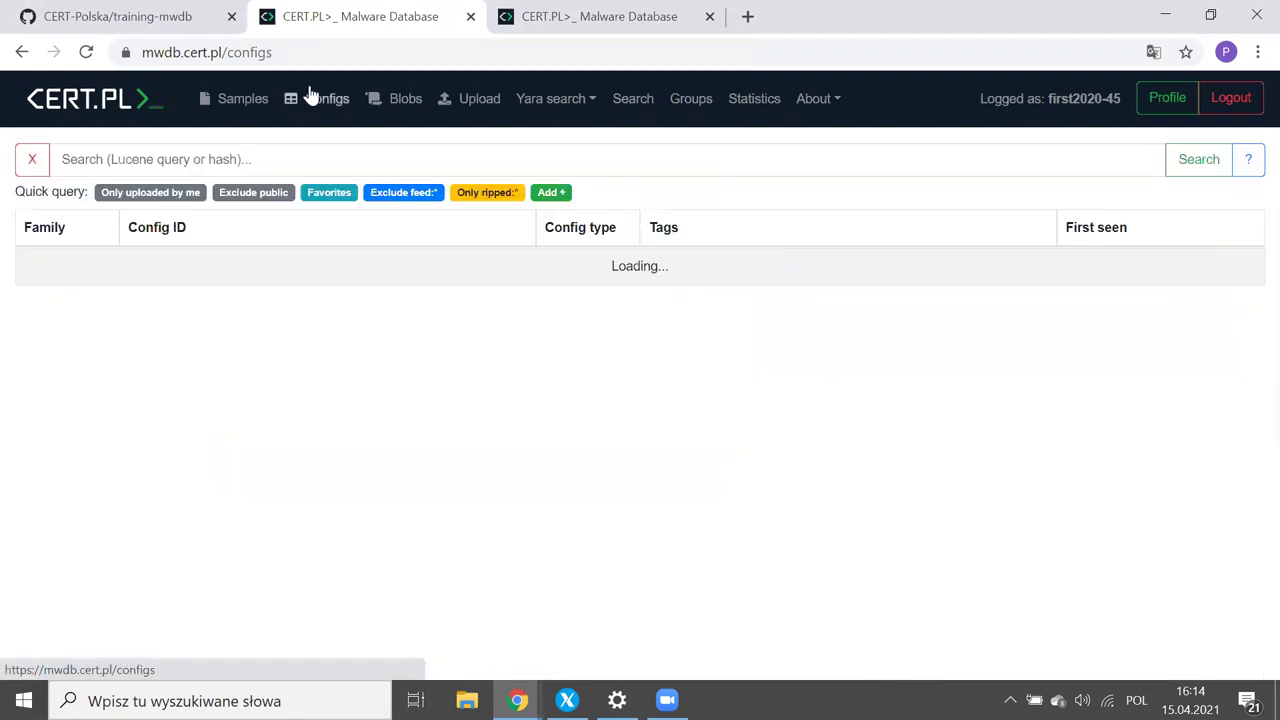
pyautogui.scroll(-1, 264, 323)
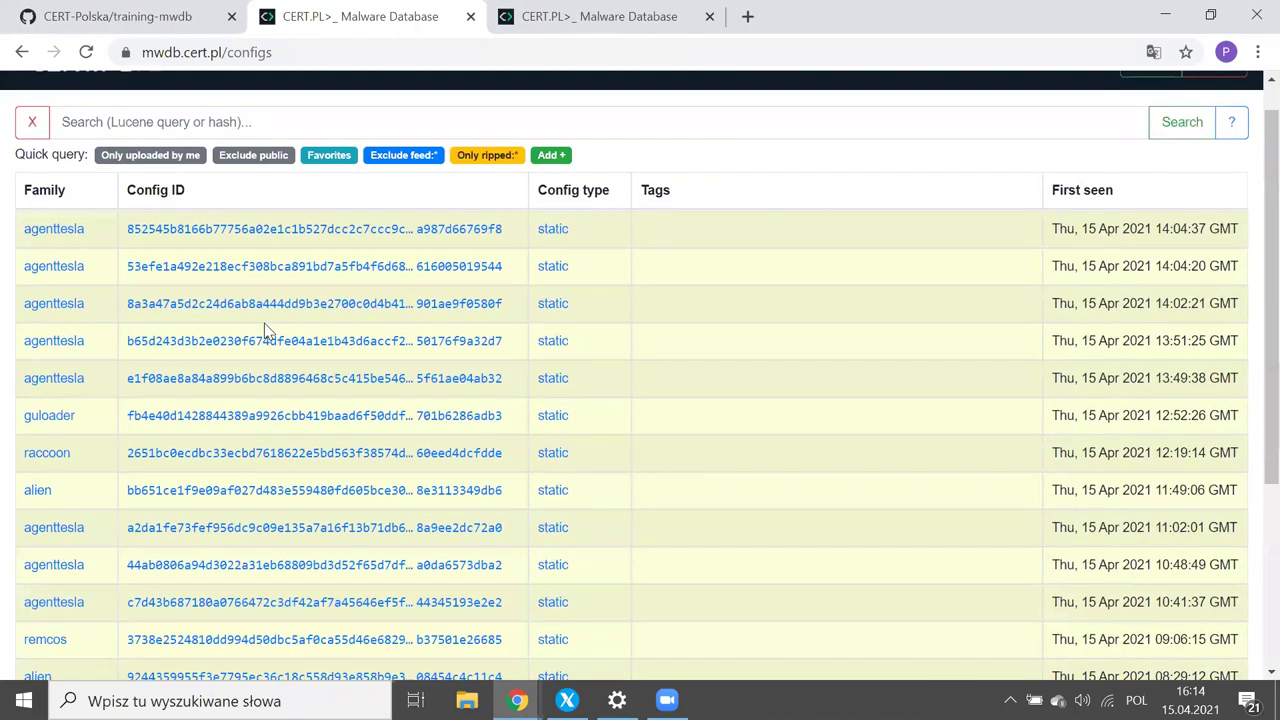
pyautogui.scroll(1, 264, 323)
# Step: List the blobs, exclude those tagged agenttesla, and look through the remaining blob types and tags
pyautogui.click(380, 97)
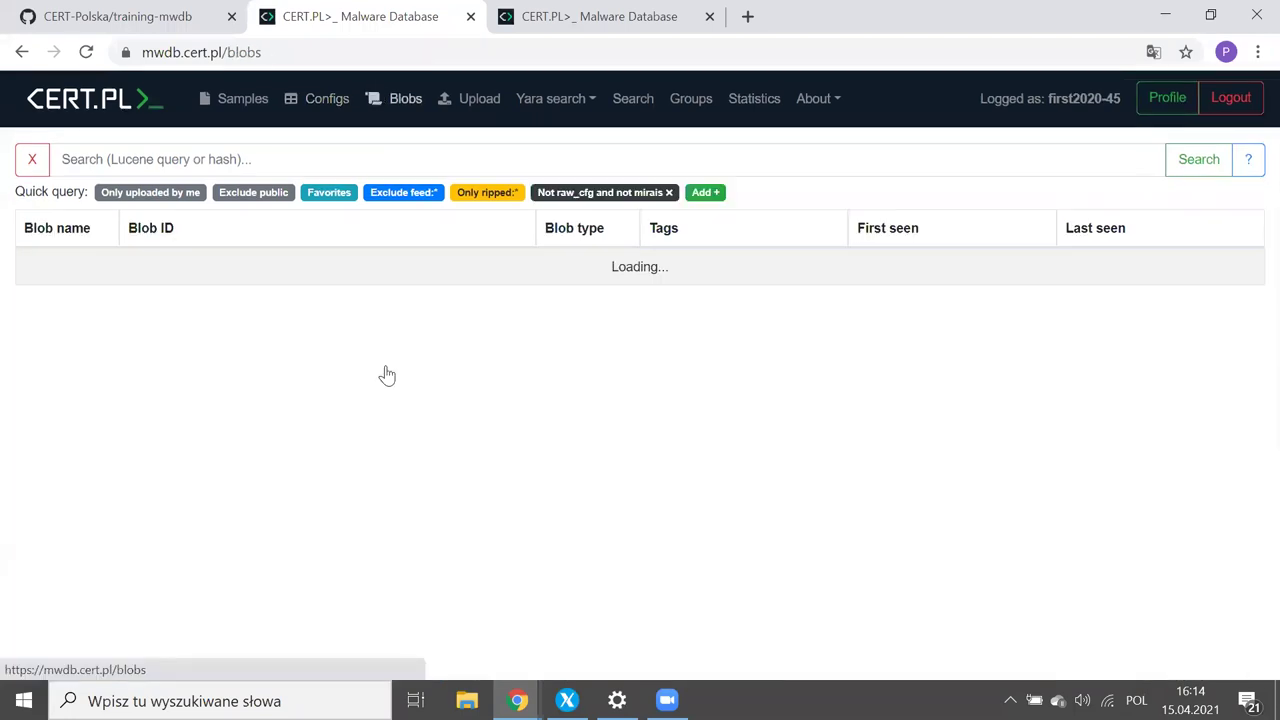
pyautogui.click(719, 269)
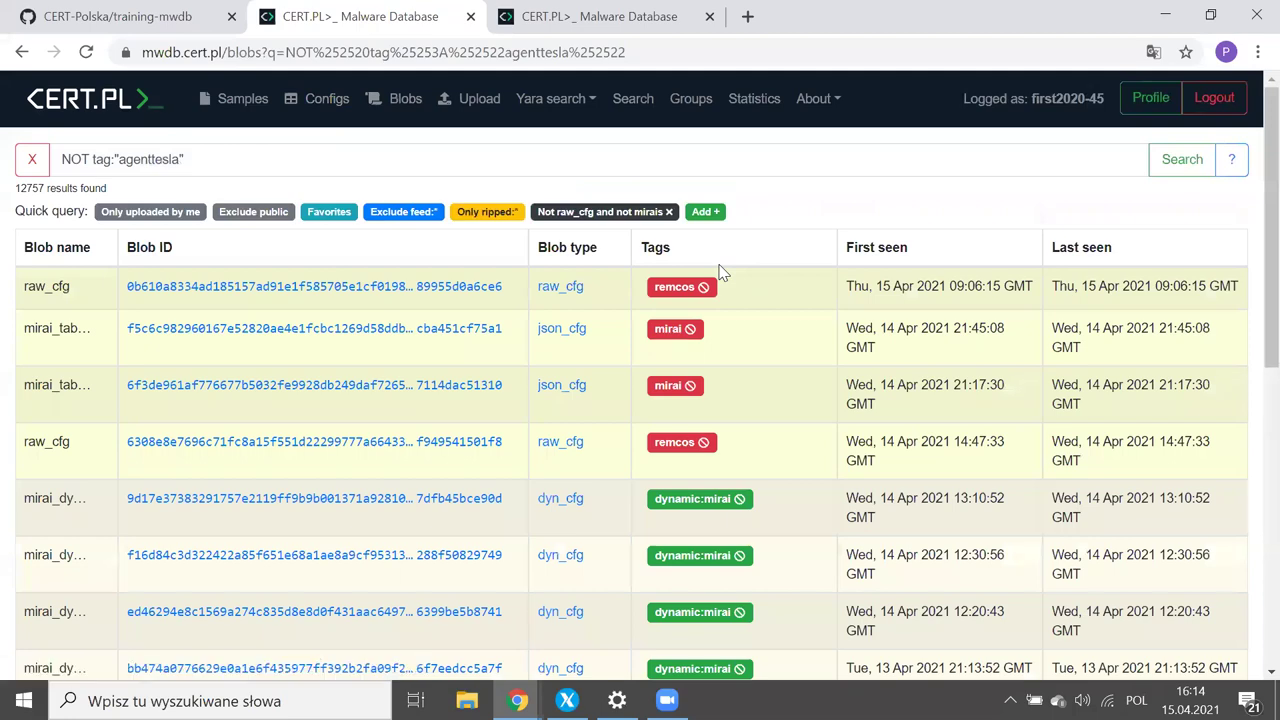
pyautogui.scroll(-3, 762, 310)
pyautogui.scroll(3, 764, 332)
pyautogui.scroll(-8, 764, 335)
pyautogui.scroll(-2, 764, 340)
pyautogui.scroll(-3, 764, 340)
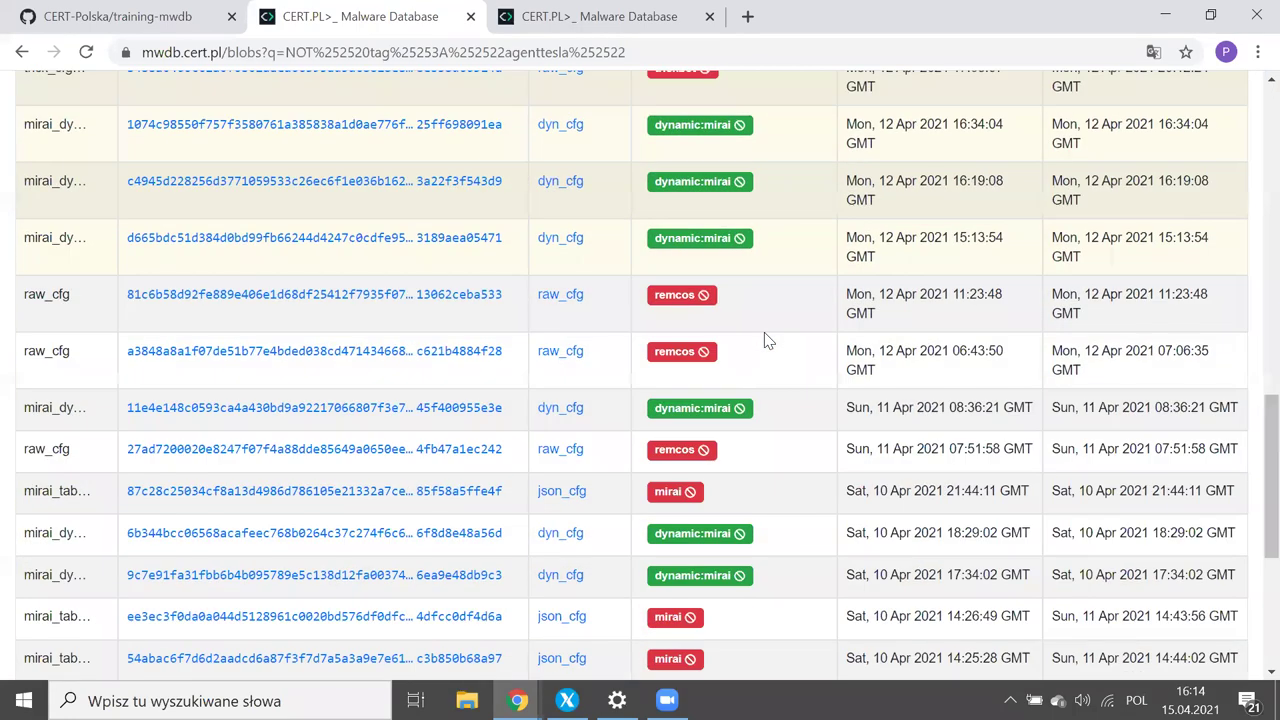
pyautogui.scroll(10, 764, 340)
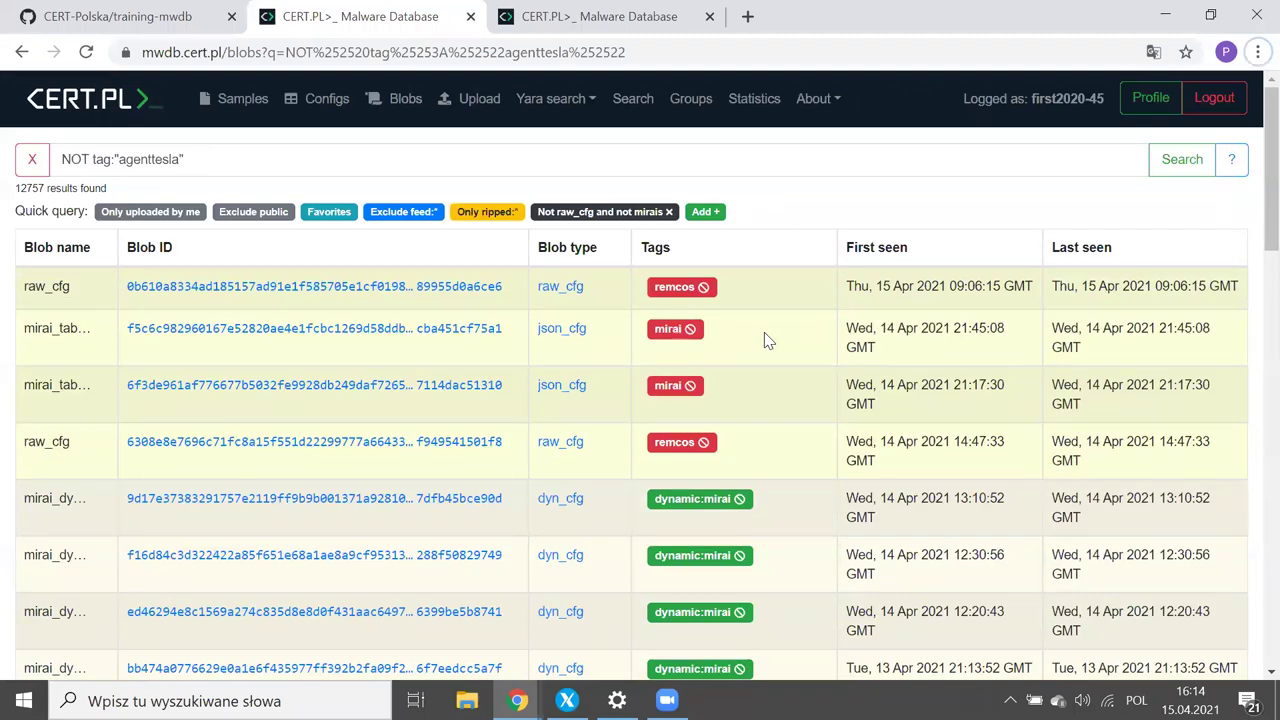
# Step: Switch to the training presentation showing the Exercise #4: Blobs and dynamic configurations slide
pyautogui.hotkey('alt', 'Tab')
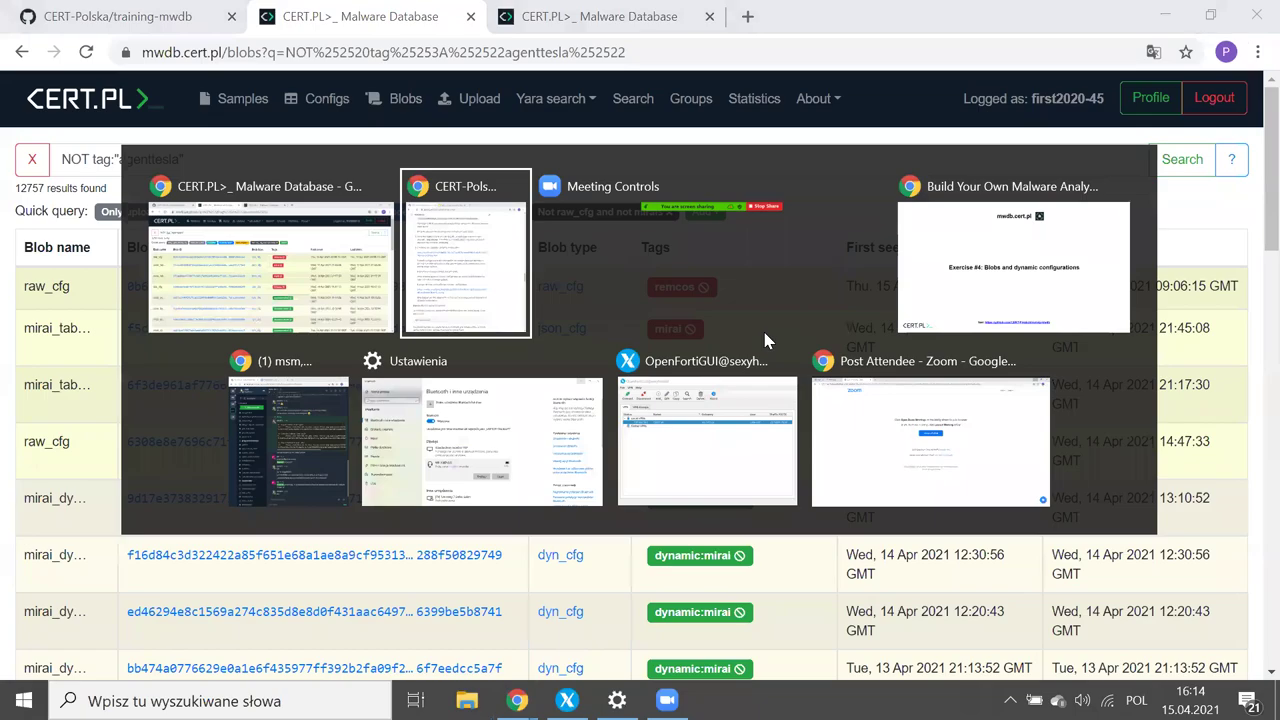
pyautogui.hotkey('alt', 'Tab')
pyautogui.hotkey('alt', 'Tab')
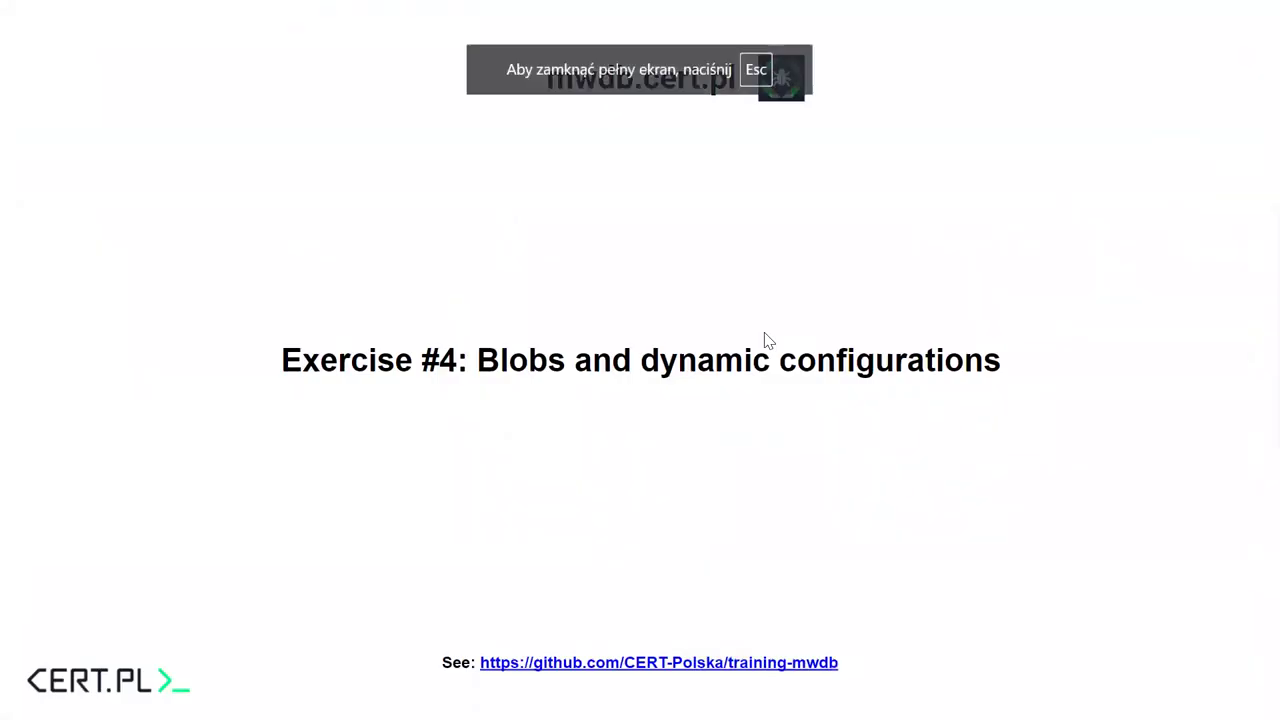
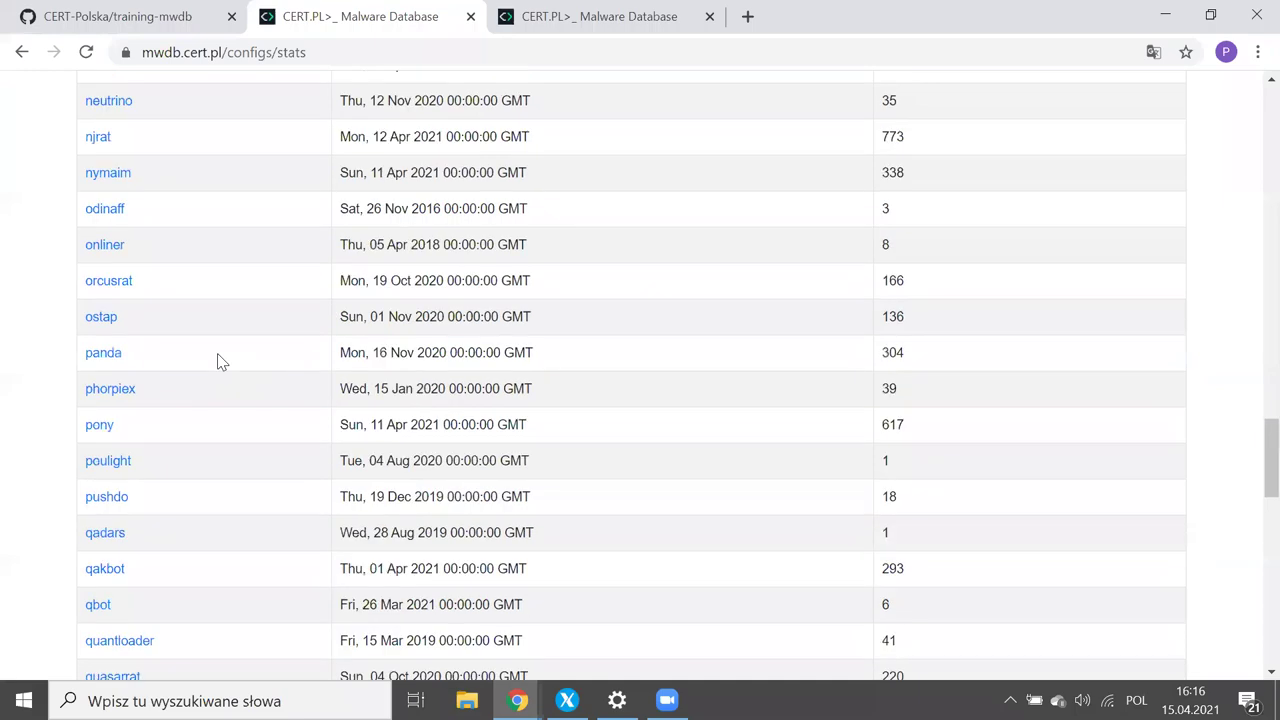
# Step: Limit the global family statistics to the last 24 hours
pyautogui.scroll(20, 217, 355)
pyautogui.scroll(10, 320, 150)
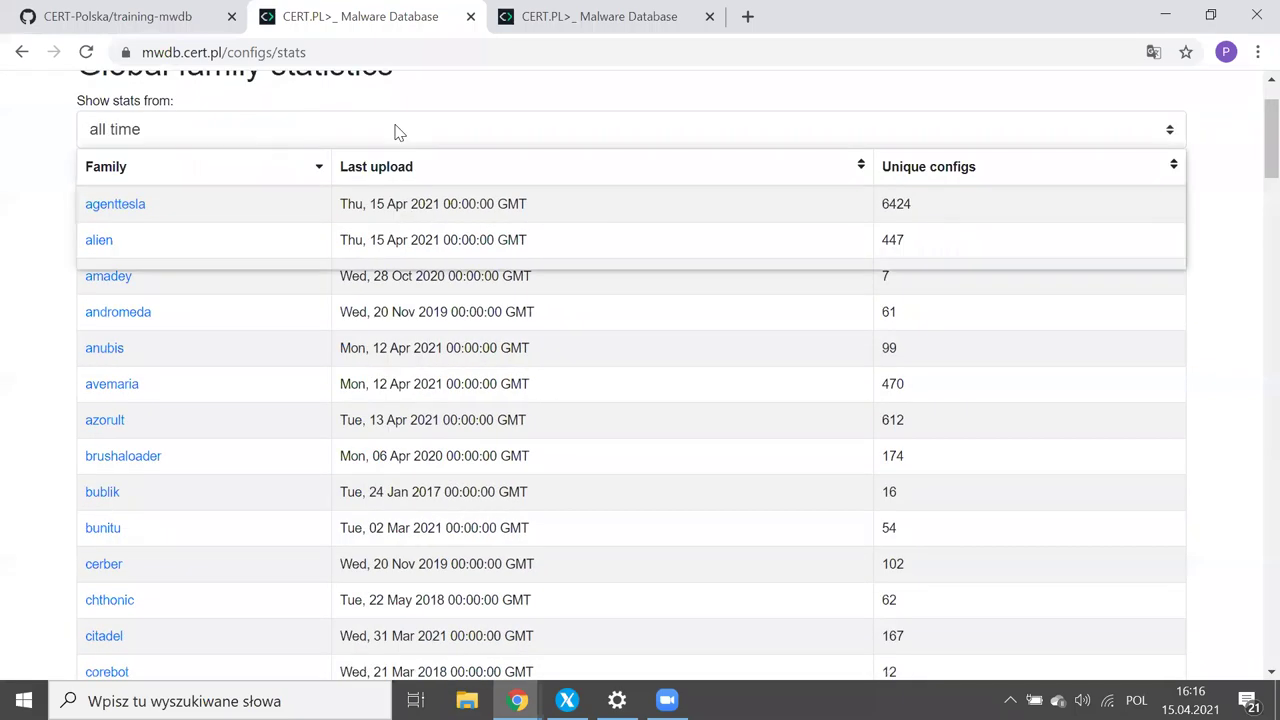
pyautogui.click(394, 129)
pyautogui.click(165, 177)
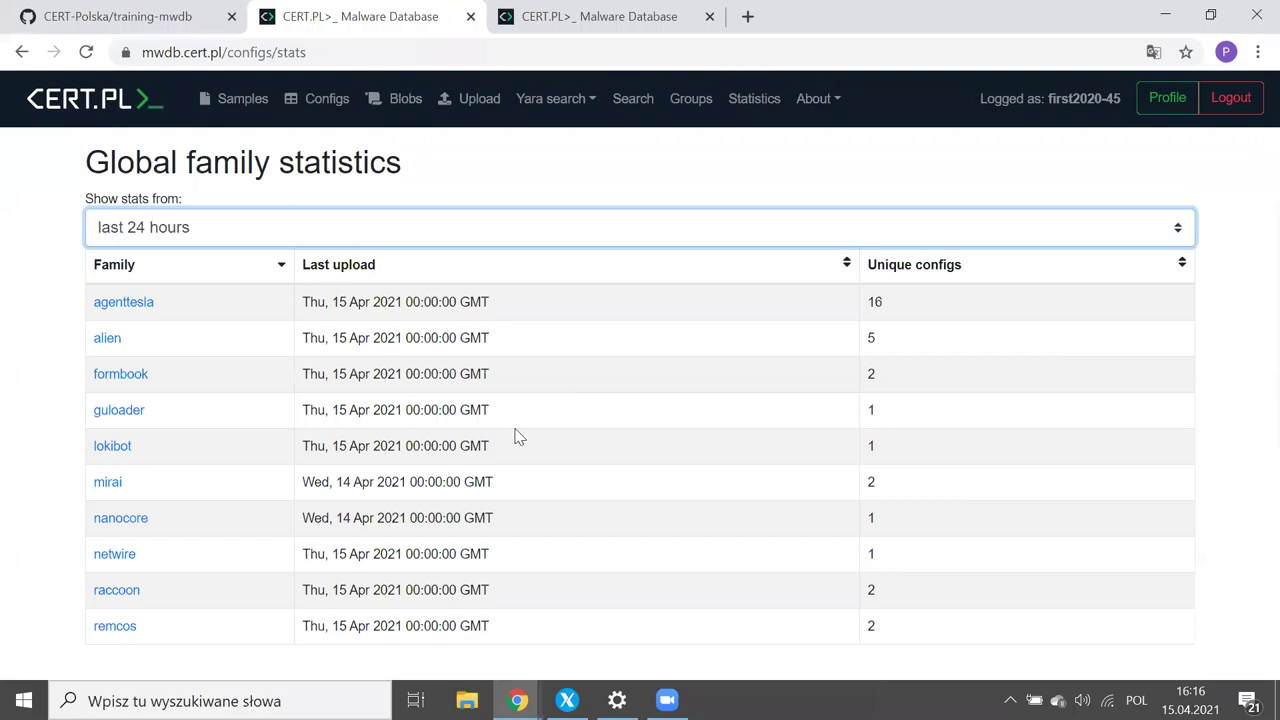
# Step: List the netwire family's configs, open the newest one, e44e619a82f6e73e, and examine its configuration fields
pyautogui.click(115, 555)
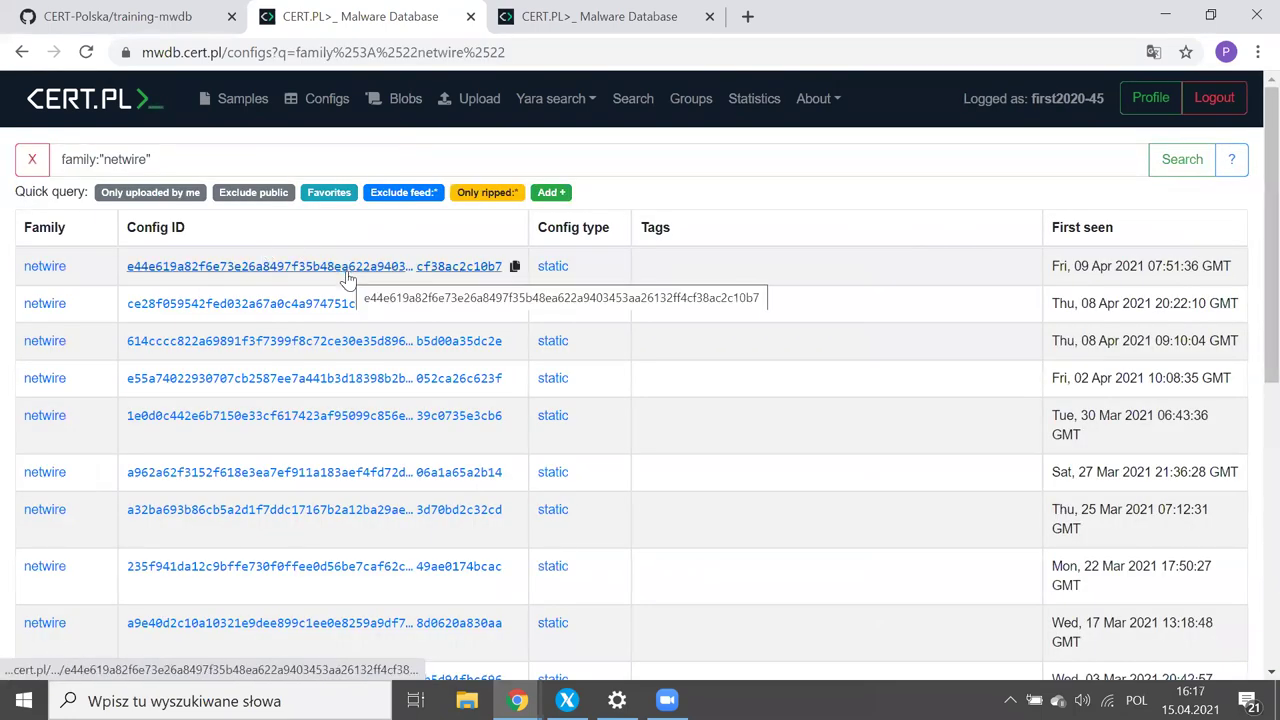
pyautogui.click(349, 266)
pyautogui.scroll(-3, 347, 277)
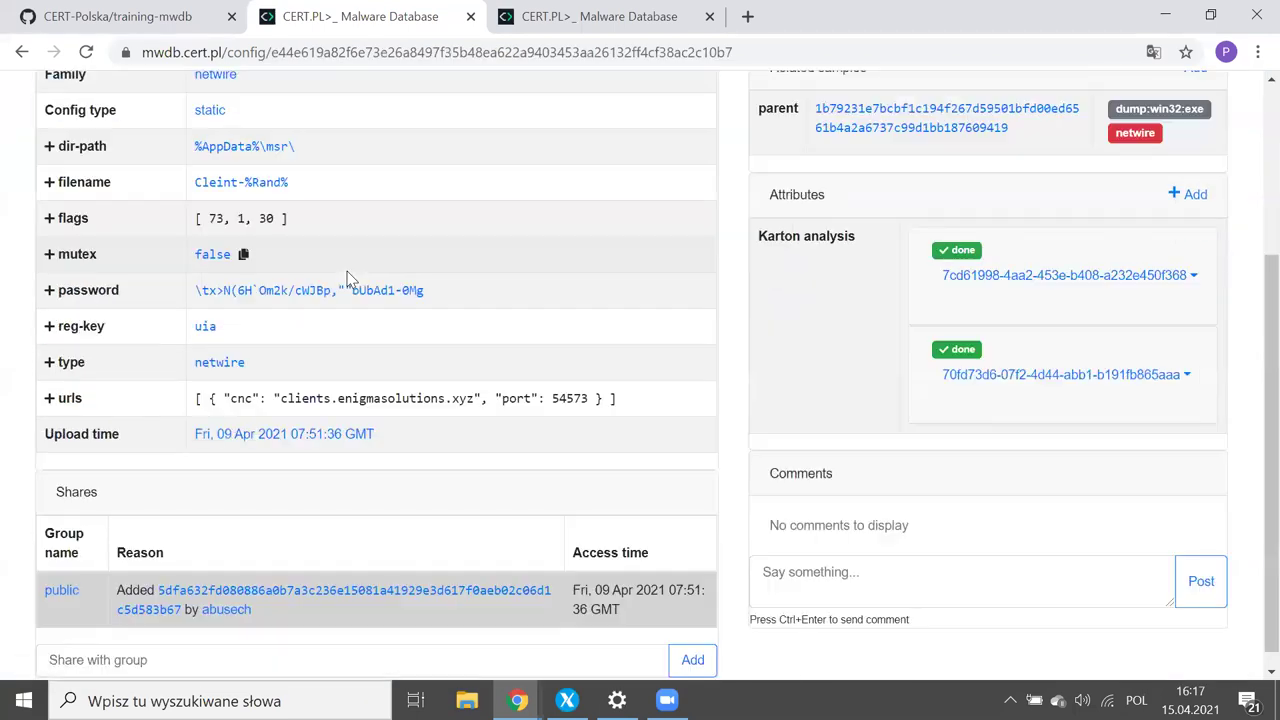
pyautogui.scroll(3, 380, 260)
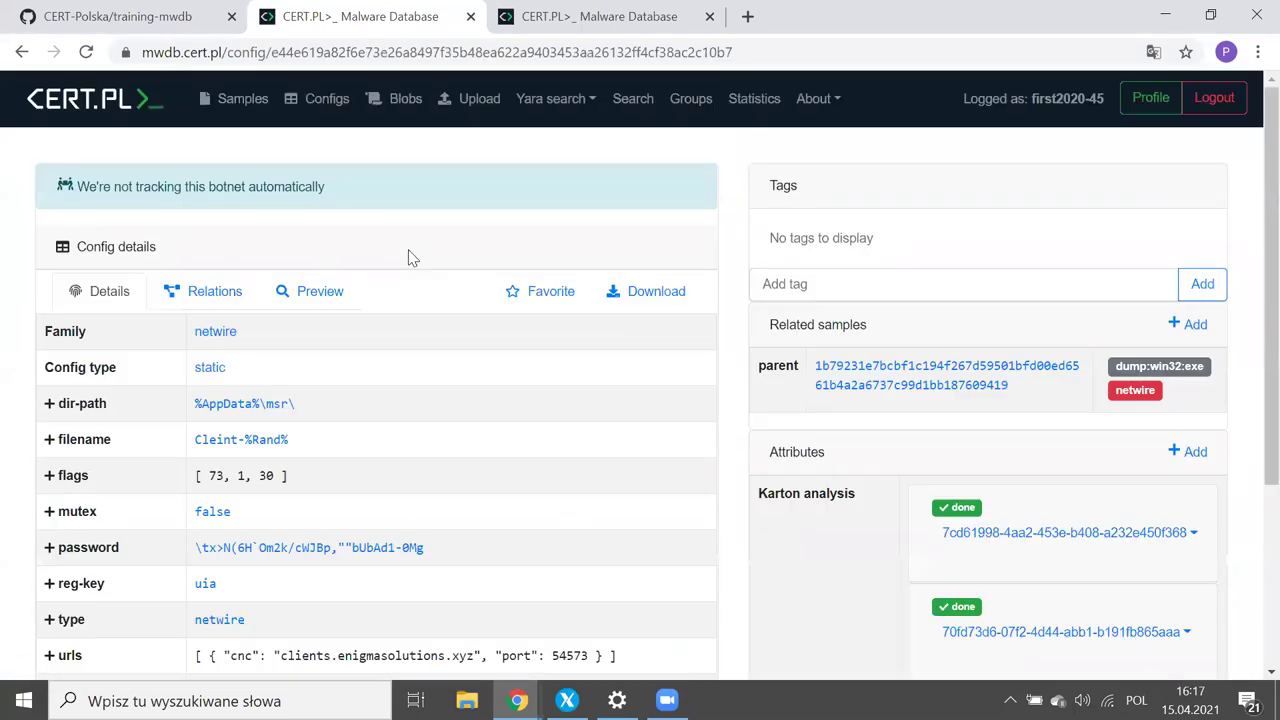
pyautogui.scroll(-3, 409, 257)
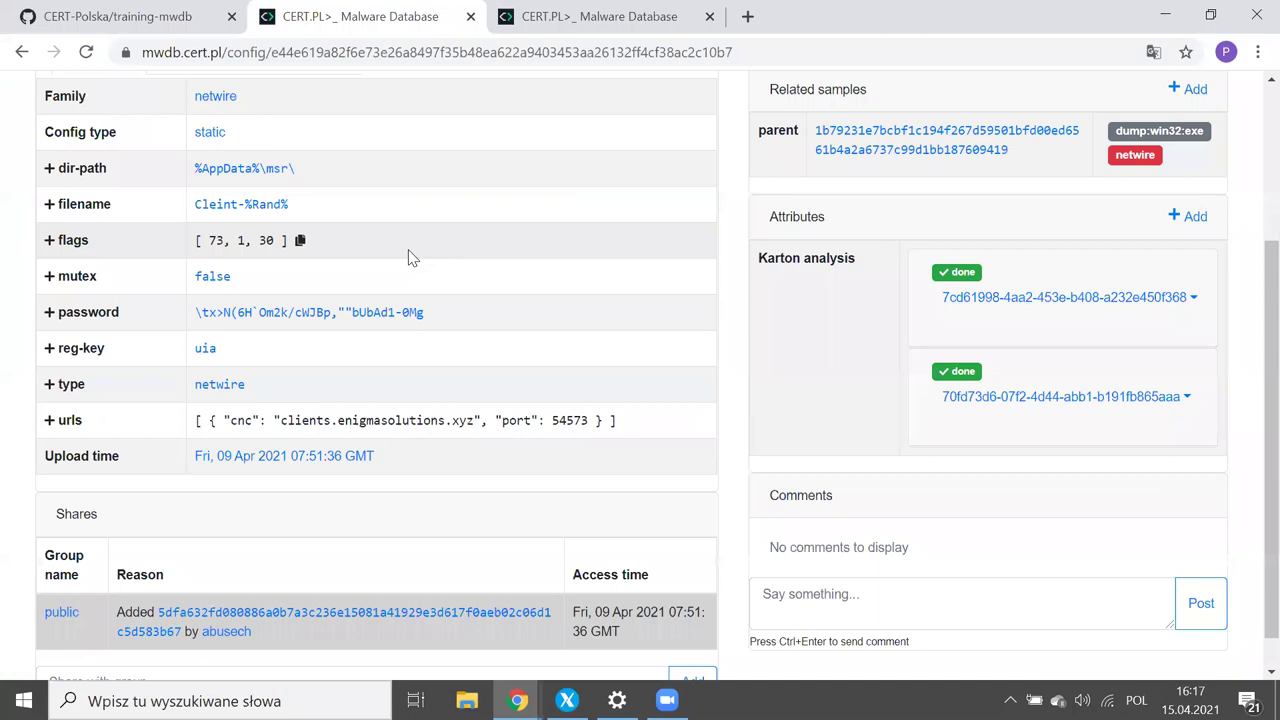
pyautogui.scroll(3, 615, 425)
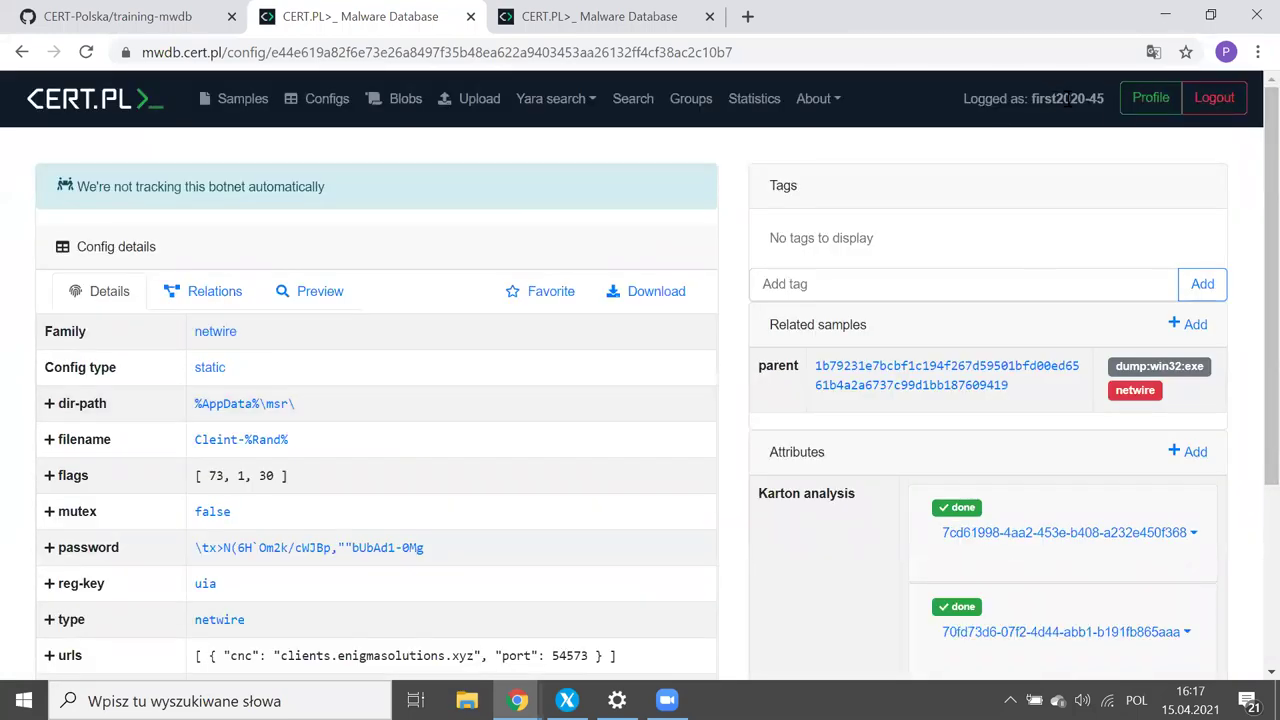
# Step: Check the netwire config's shares, related sample and attributes, and return to the list of all samples
pyautogui.scroll(-3, 302, 468)
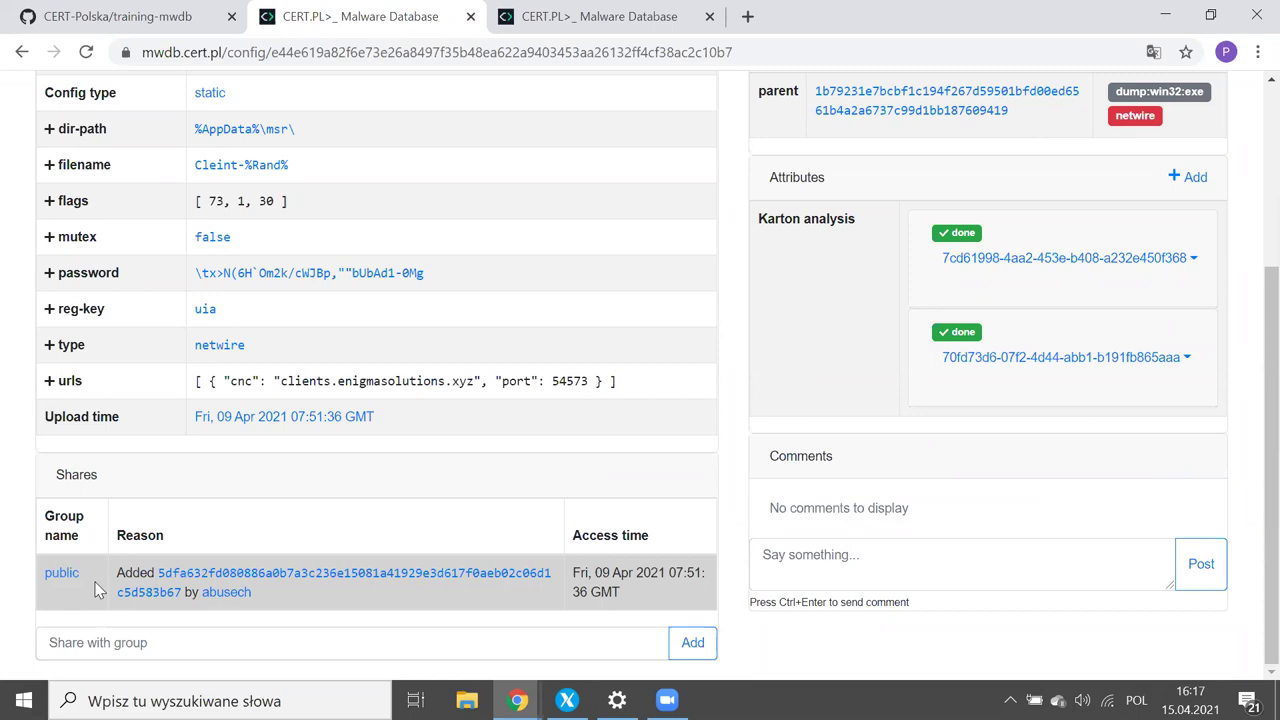
pyautogui.scroll(1, 97, 590)
pyautogui.scroll(-1, 97, 590)
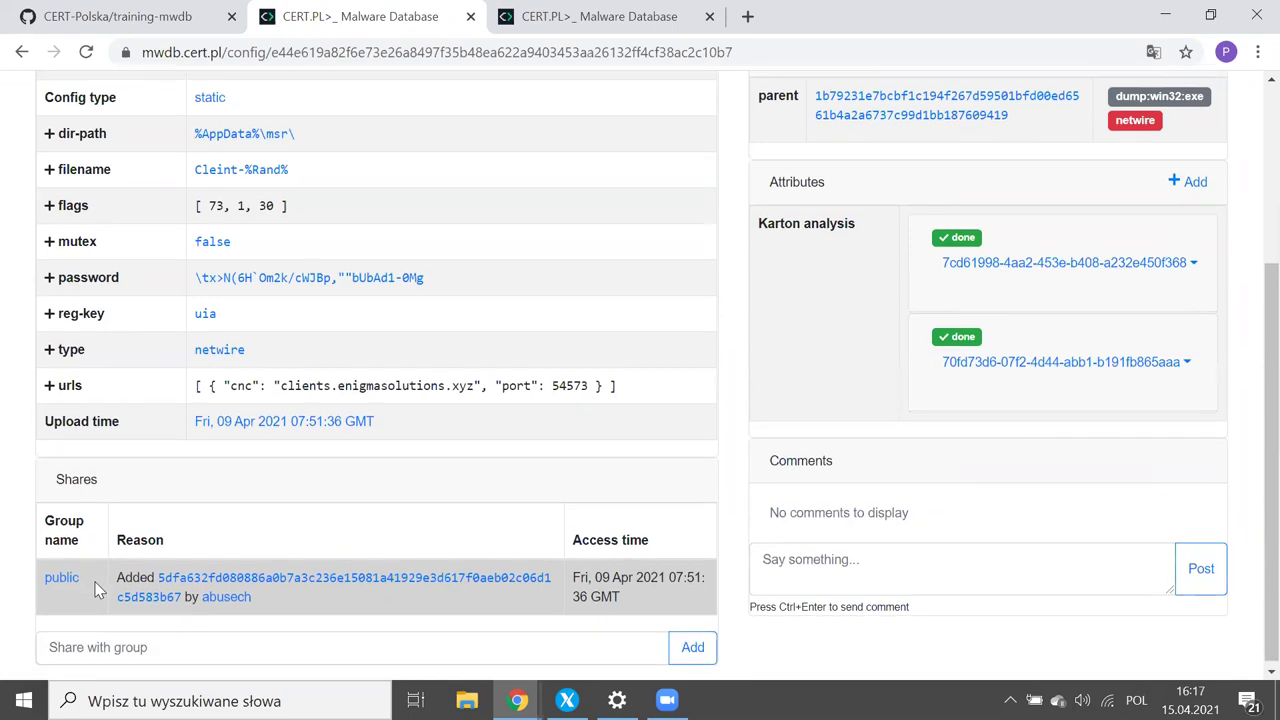
pyautogui.scroll(1, 97, 590)
pyautogui.scroll(1, 97, 590)
pyautogui.scroll(-2, 97, 590)
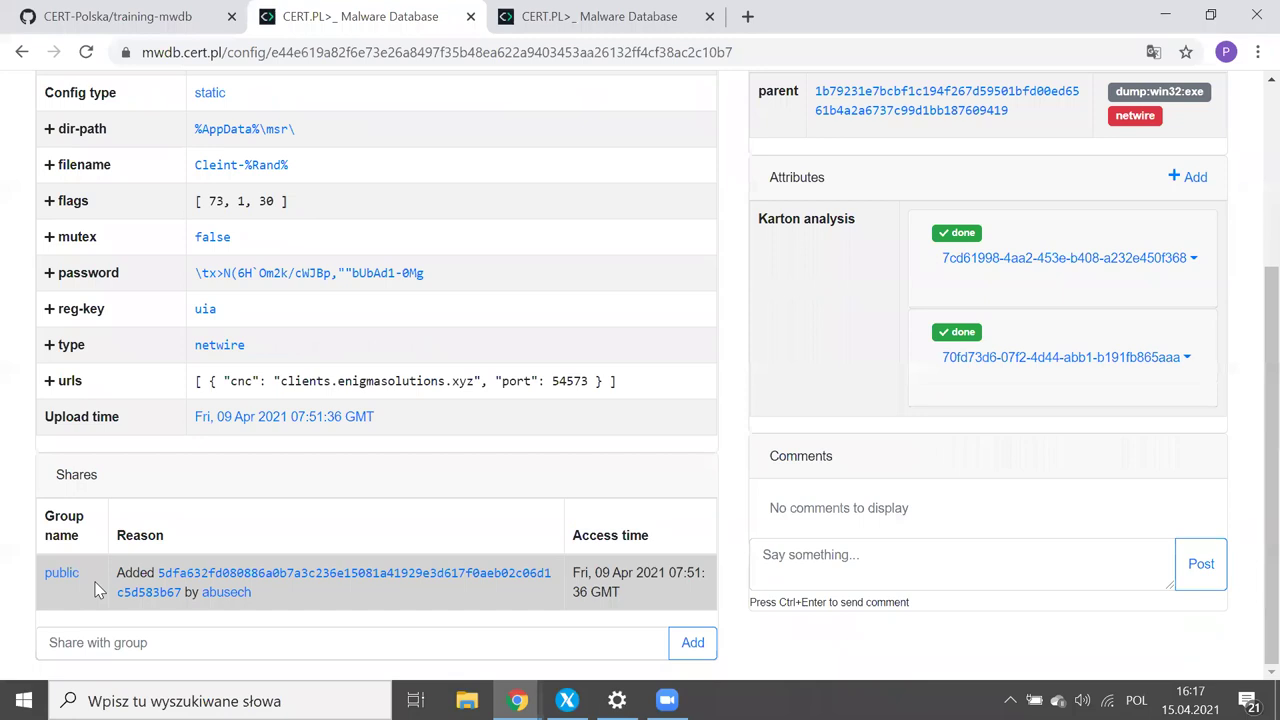
pyautogui.scroll(4, 94, 585)
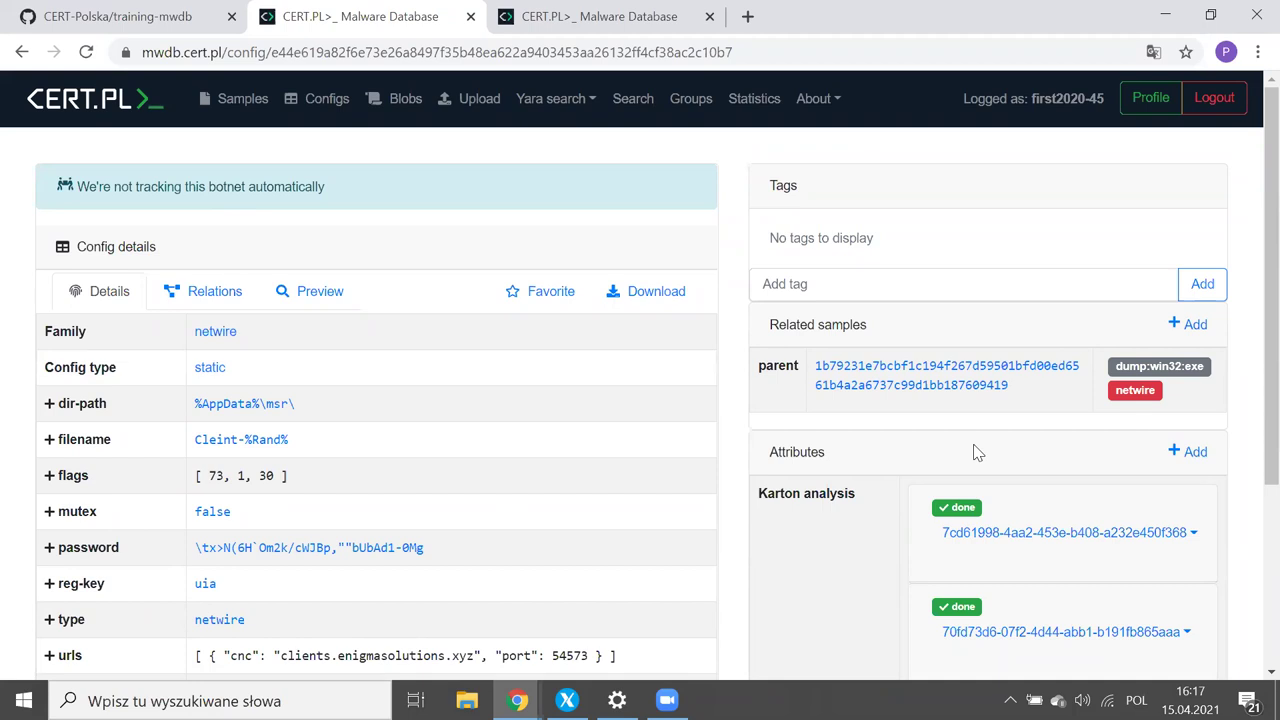
pyautogui.scroll(-1, 600, 312)
pyautogui.scroll(1, 610, 335)
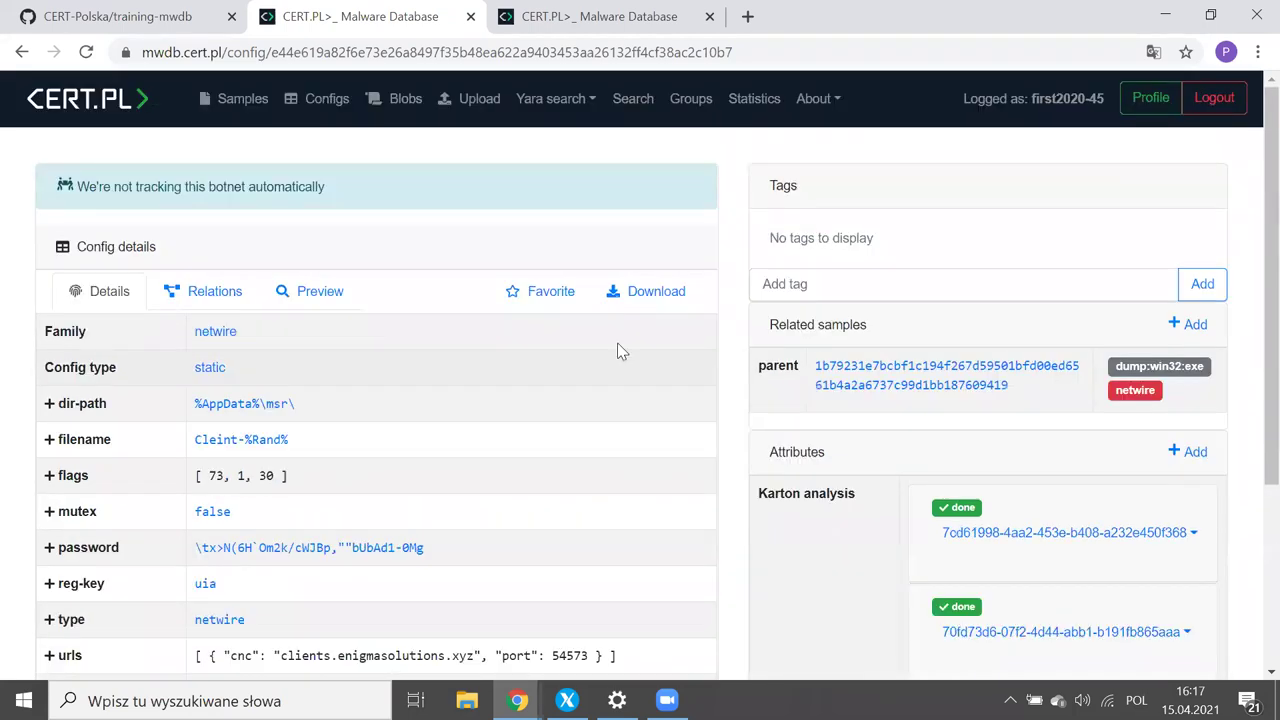
pyautogui.click(222, 111)
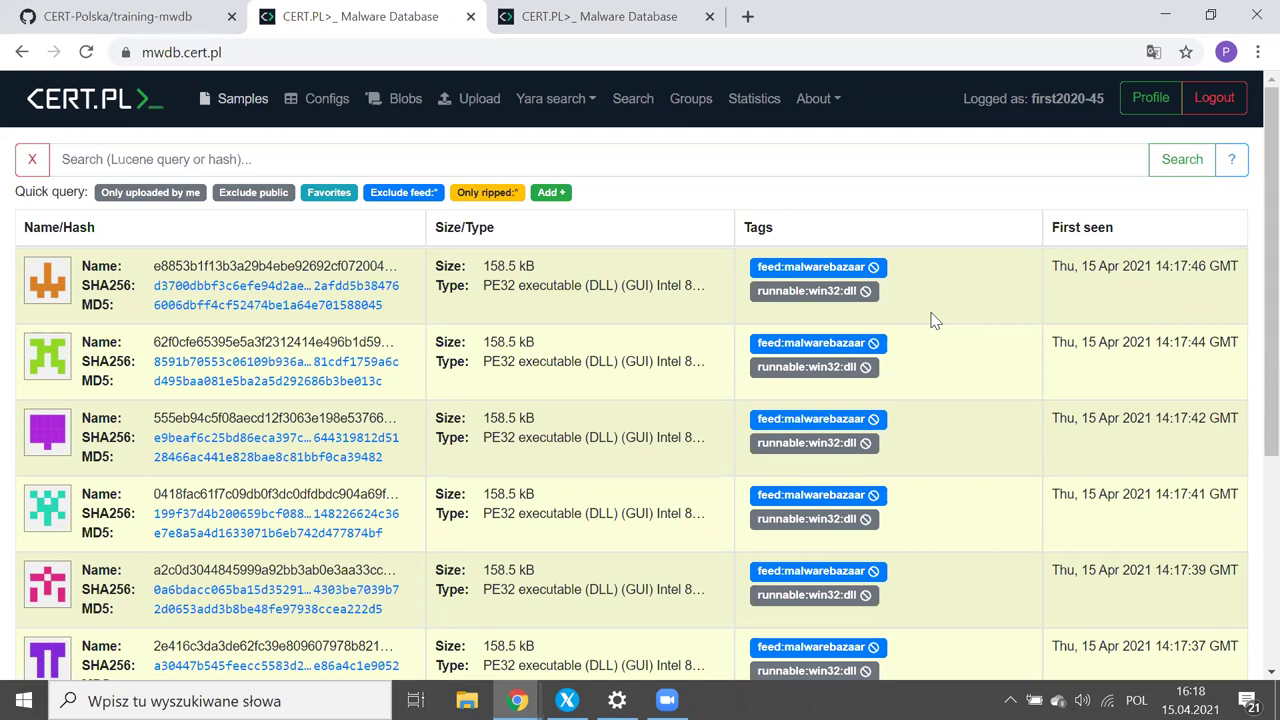
# Step: Skim the newest samples in the list and open the MWDB sample upload page
pyautogui.scroll(-2, 412, 288)
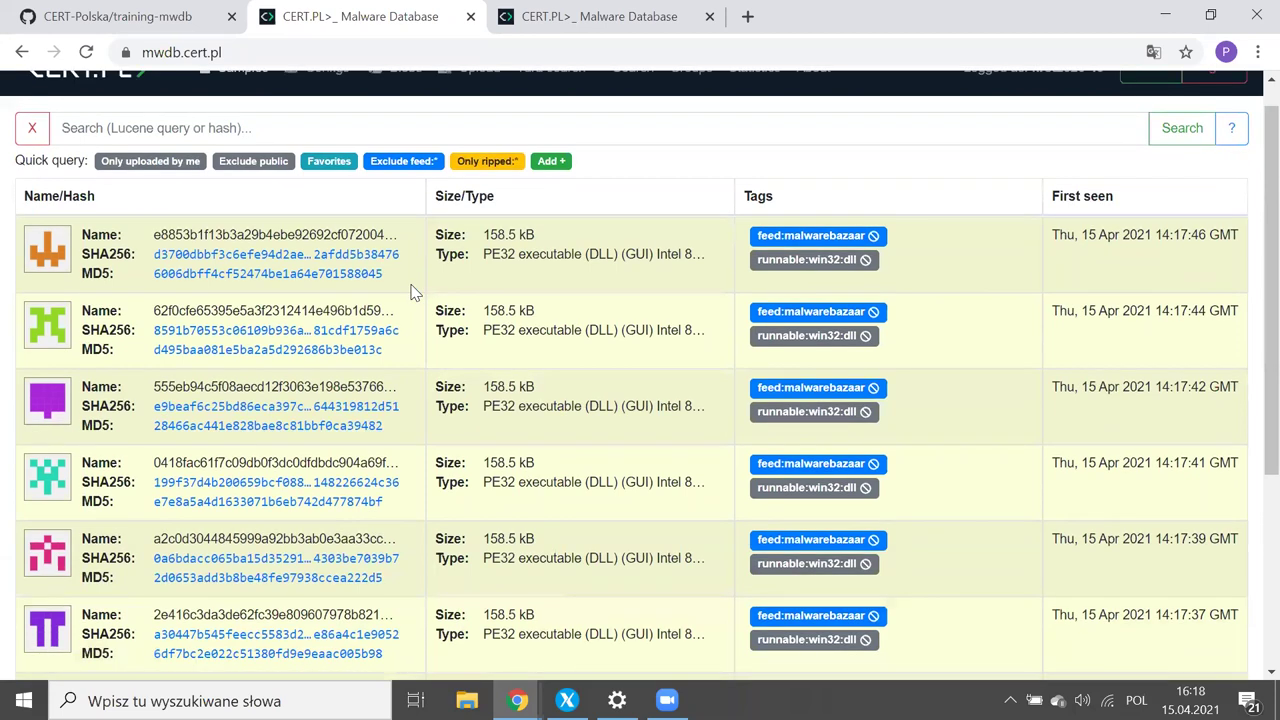
pyautogui.scroll(2, 117, 207)
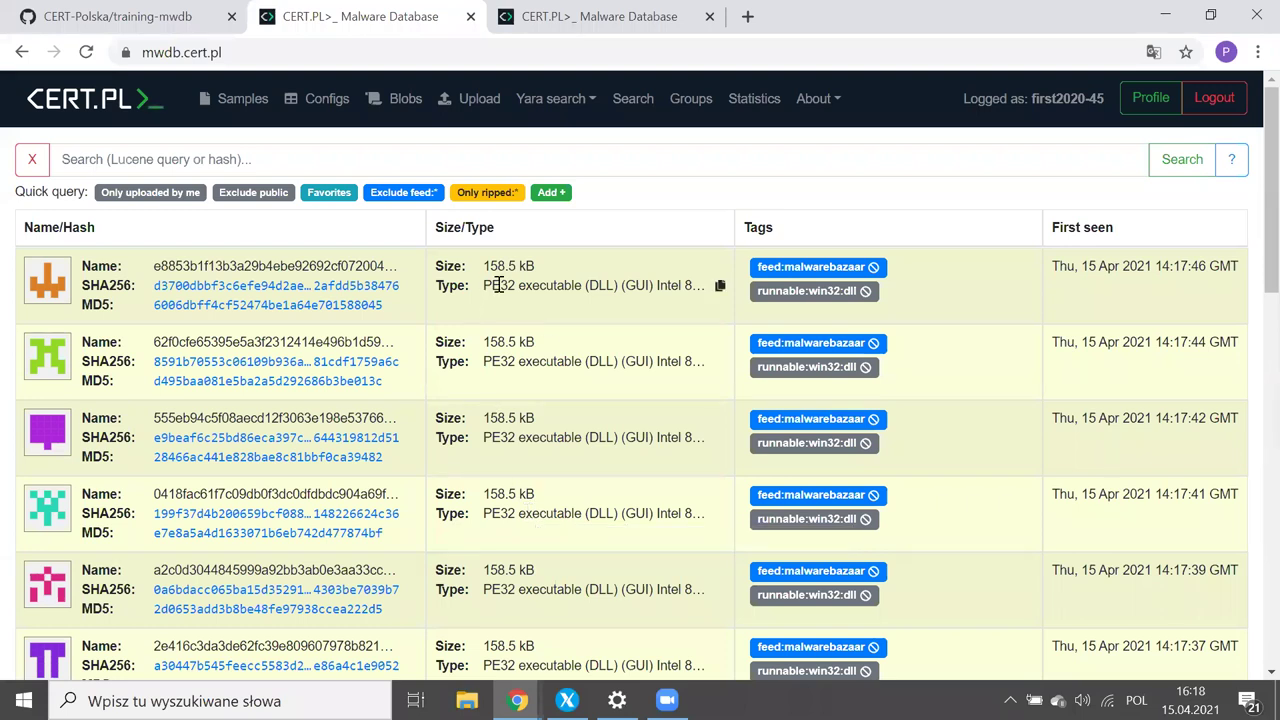
pyautogui.click(476, 113)
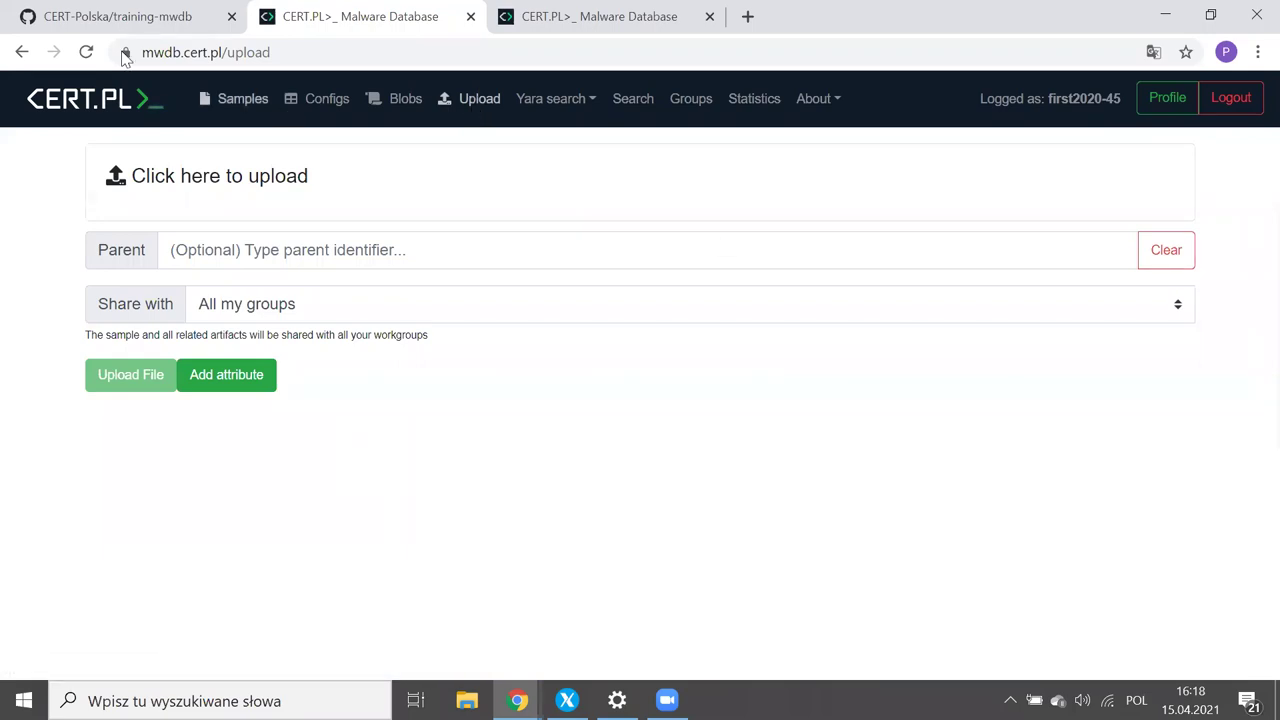
# Step: Read the Exercise #5 instructions in the training-mwdb README about uploading a private sample and the Share with options
pyautogui.click(175, 27)
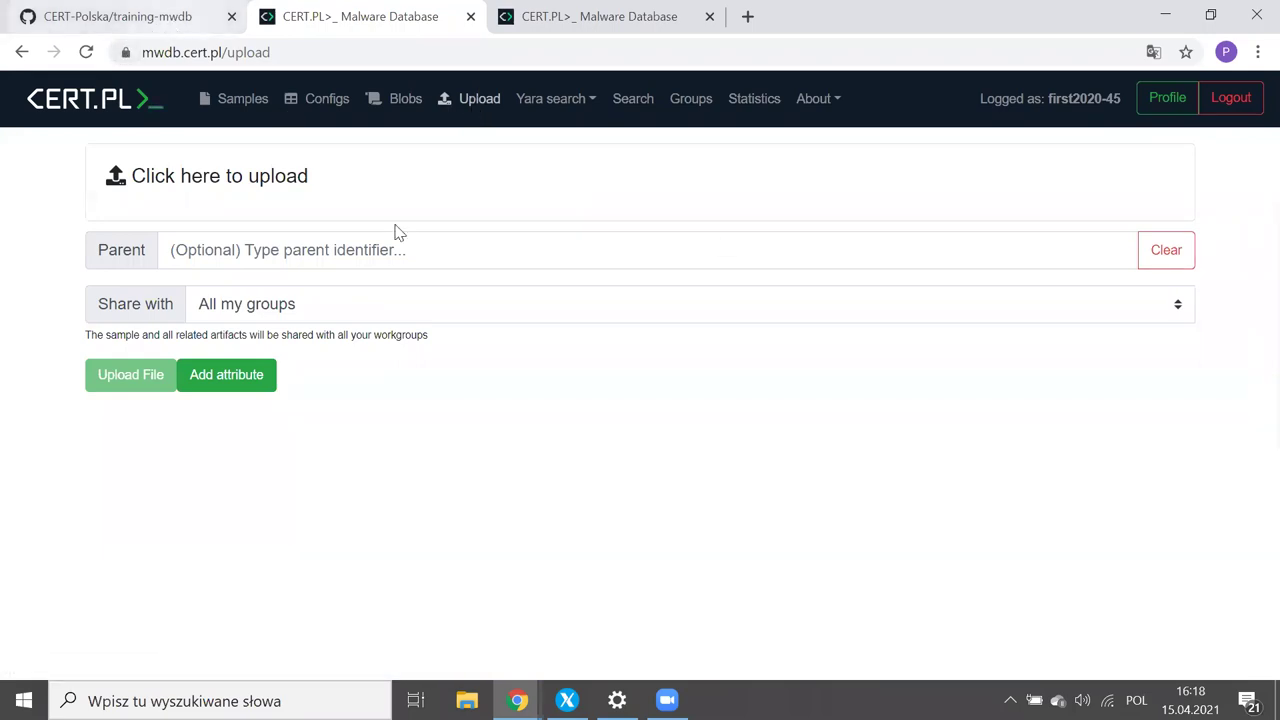
pyautogui.scroll(-2, 396, 225)
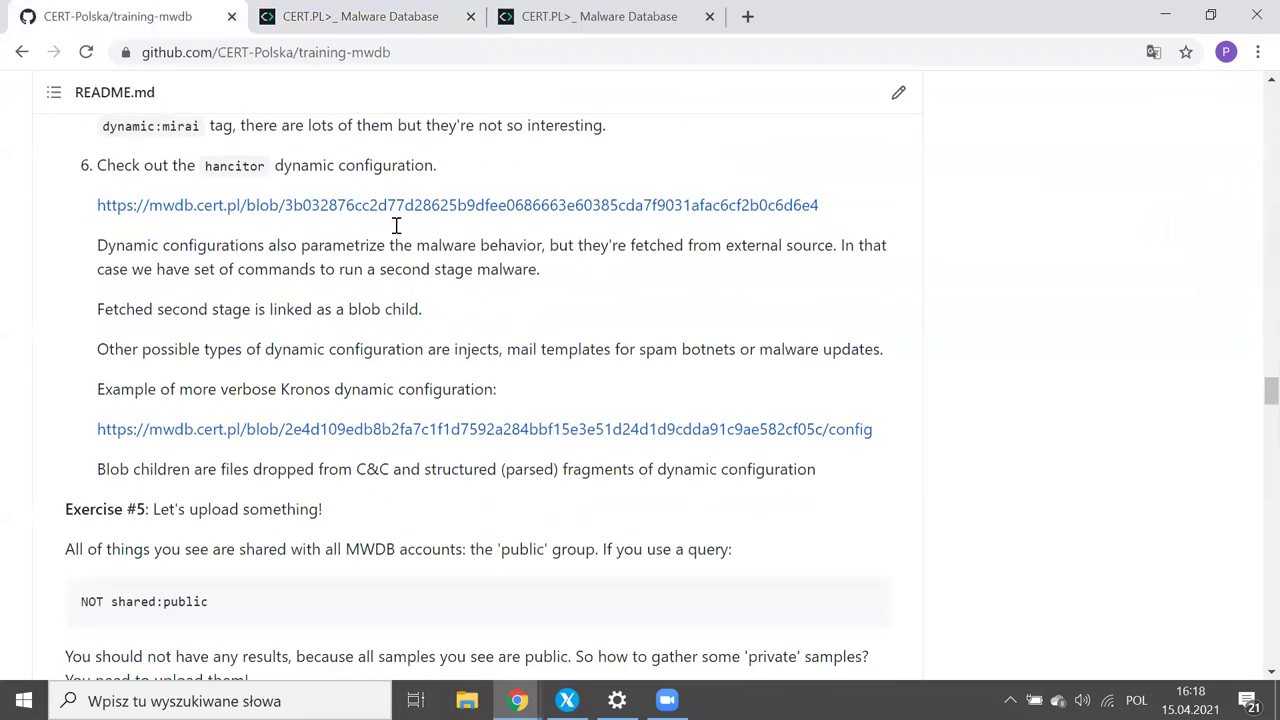
pyautogui.scroll(-6, 396, 228)
pyautogui.scroll(-1, 396, 230)
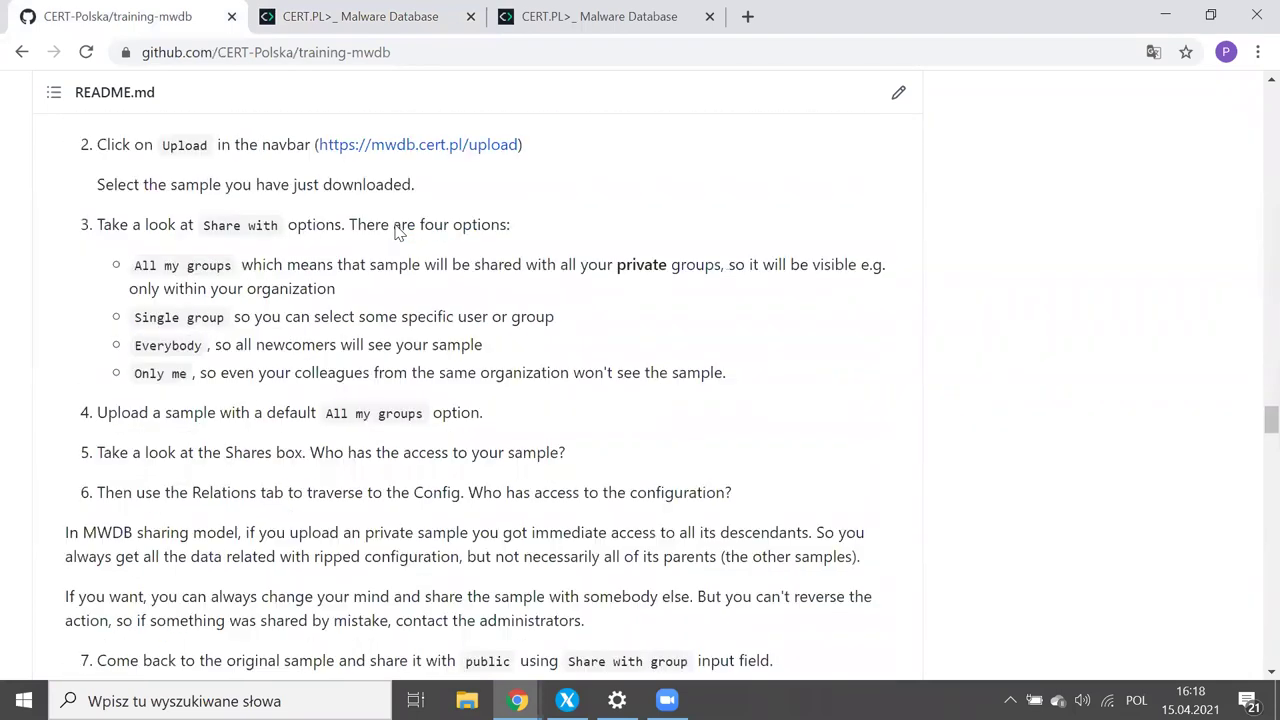
pyautogui.scroll(-2, 396, 228)
pyautogui.scroll(6, 396, 226)
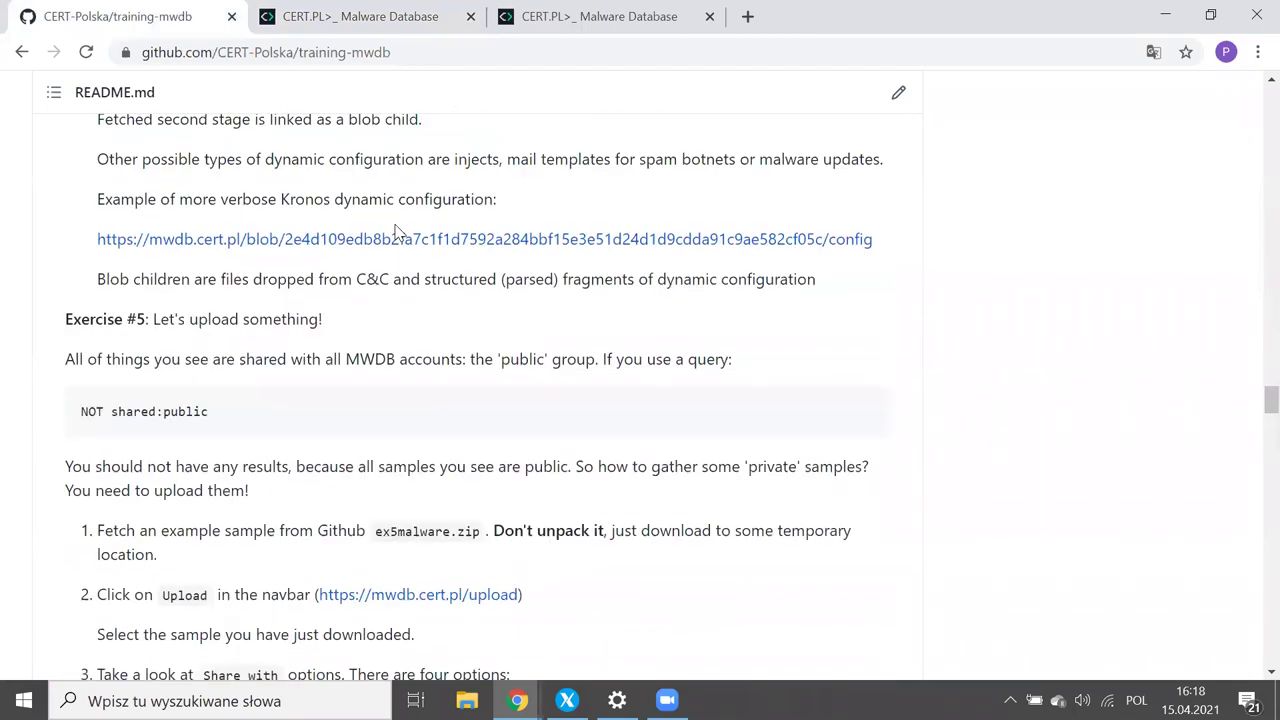
pyautogui.scroll(-1, 396, 225)
pyautogui.scroll(-2, 397, 226)
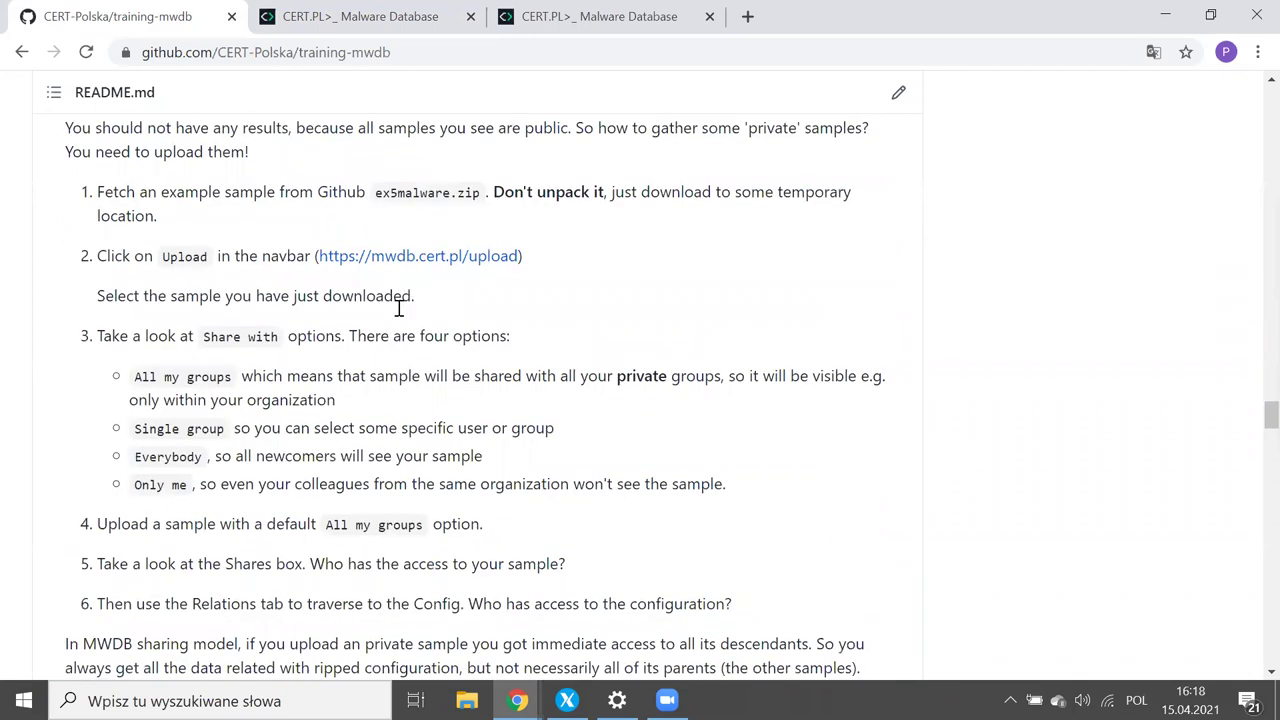
pyautogui.scroll(1, 400, 294)
pyautogui.doubleClick(398, 309)
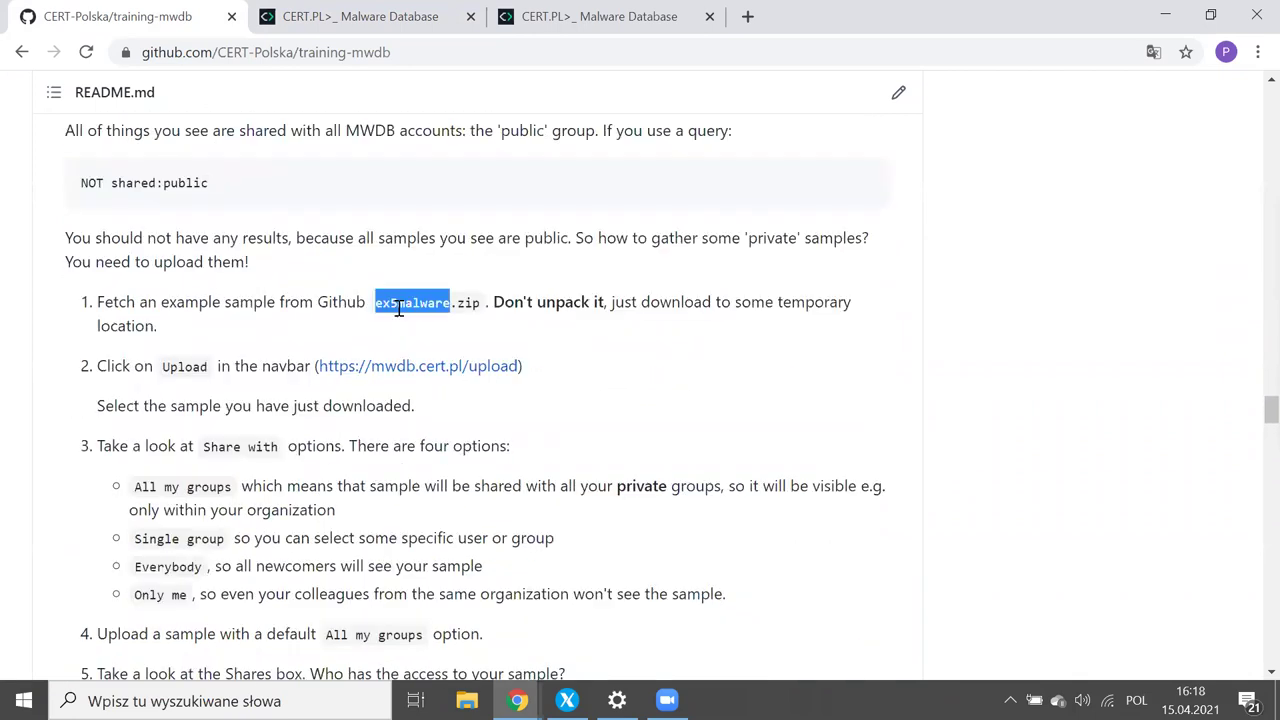
# Step: Download ex5malware.zip from the file list of the training-mwdb repository
pyautogui.scroll(3, 398, 309)
pyautogui.scroll(10, 397, 306)
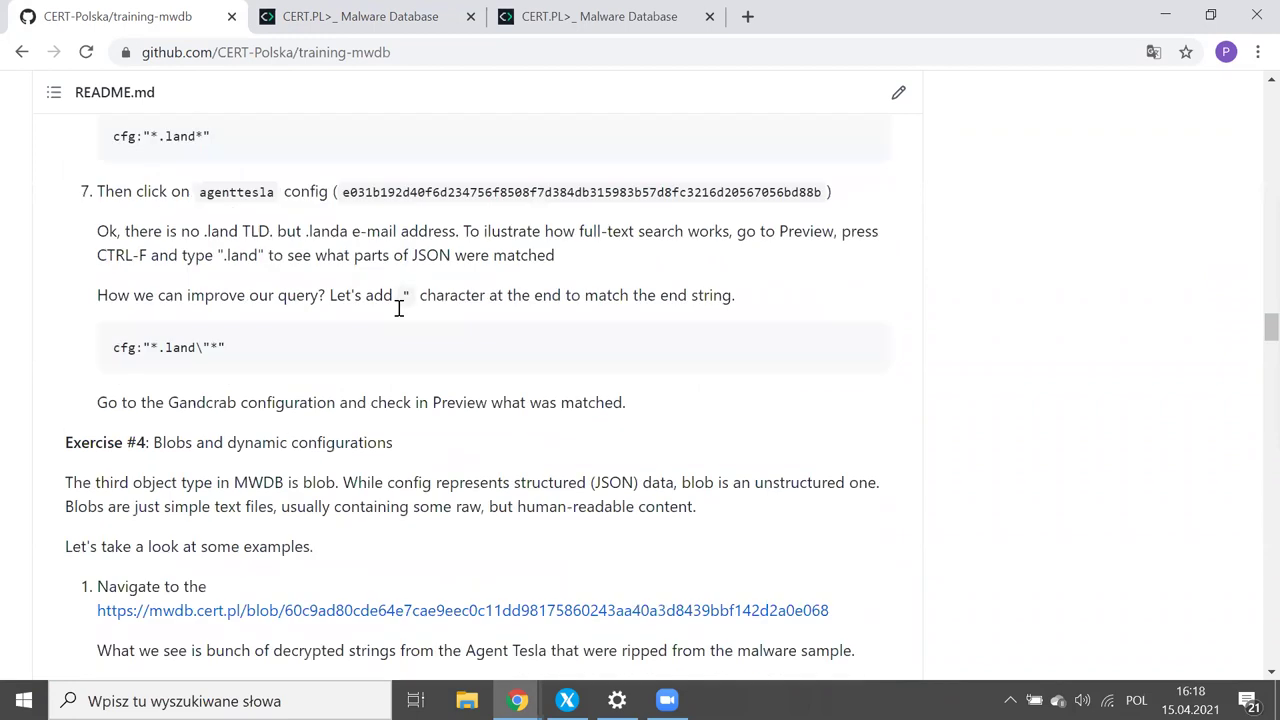
pyautogui.scroll(8, 200, 440)
pyautogui.scroll(10, 151, 474)
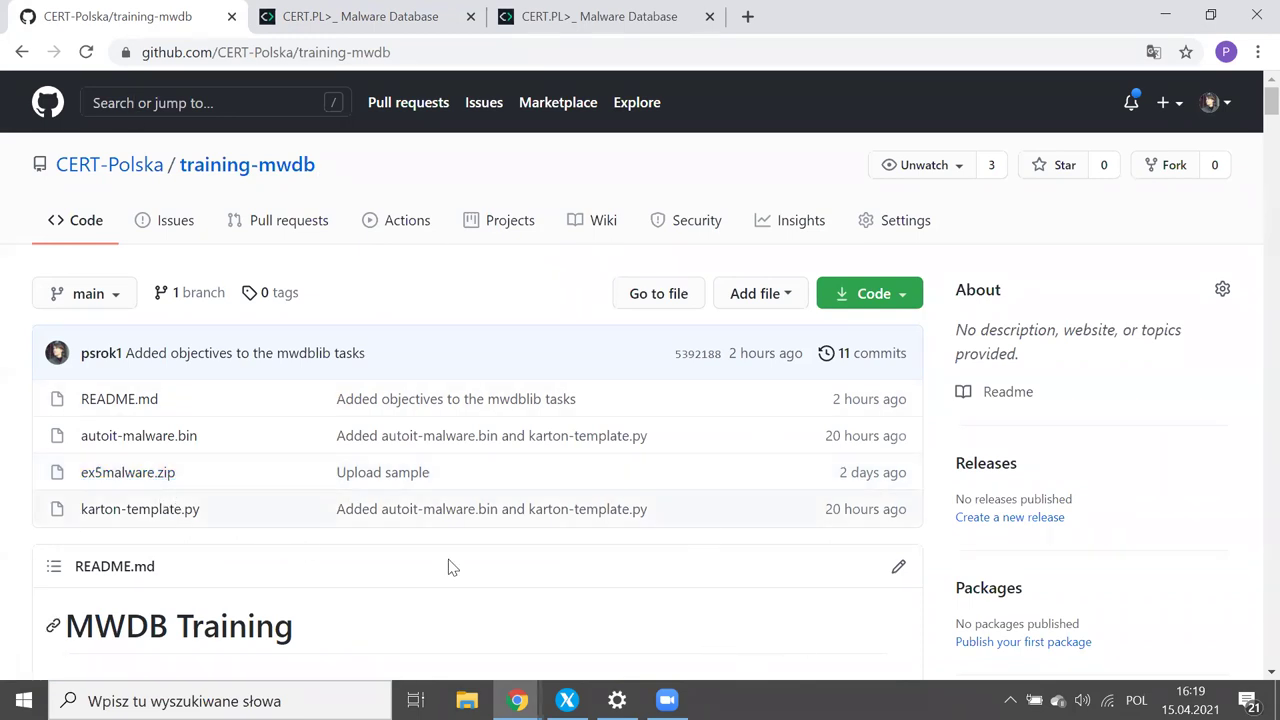
pyautogui.click(155, 478)
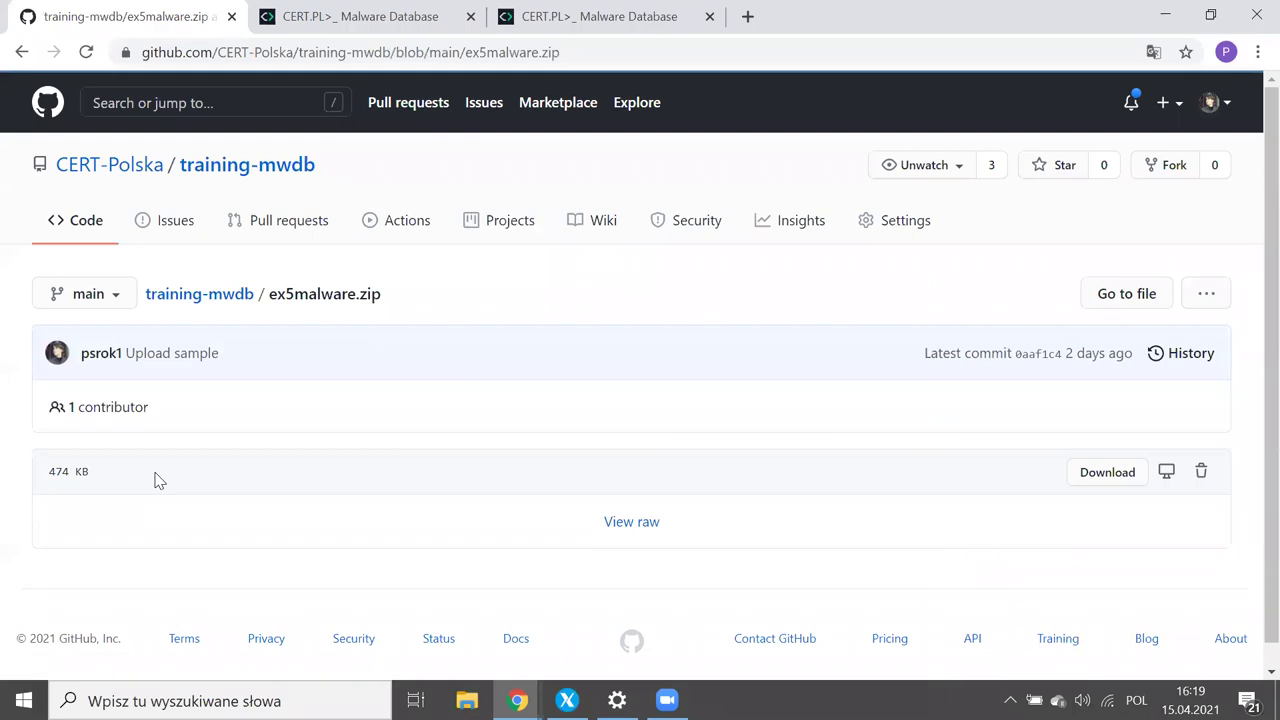
pyautogui.scroll(-1, 158, 481)
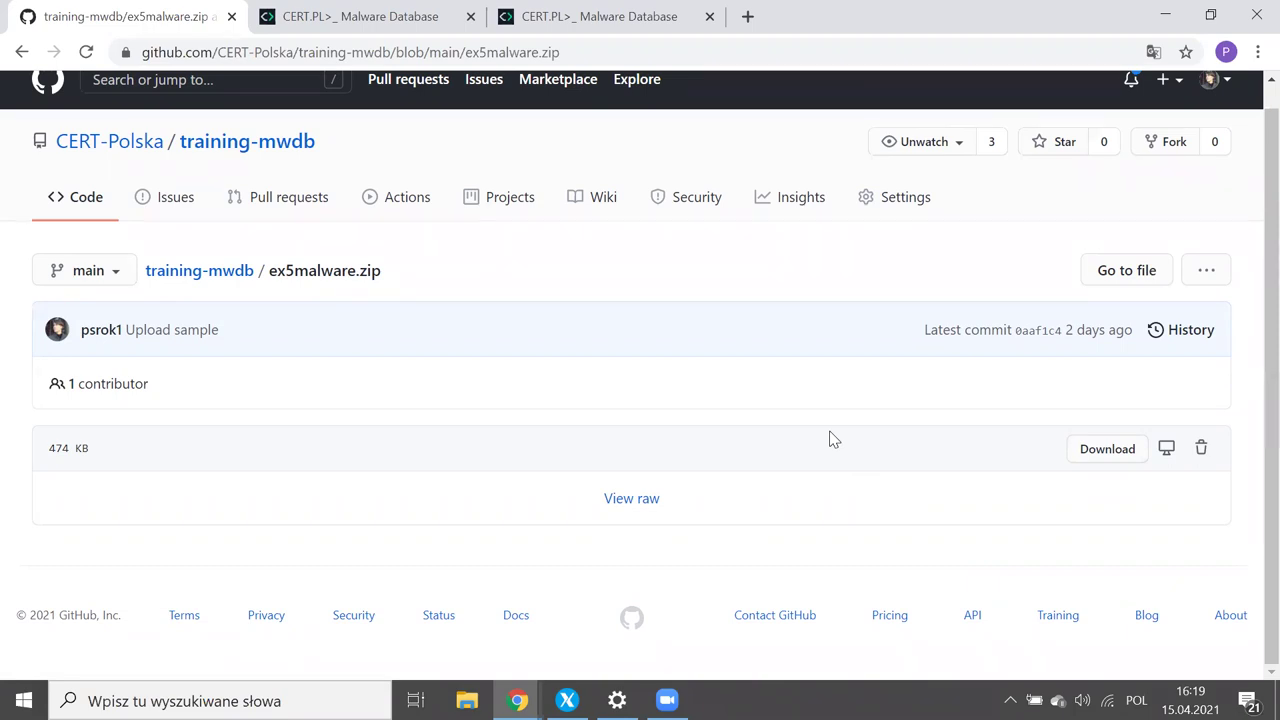
pyautogui.click(1110, 454)
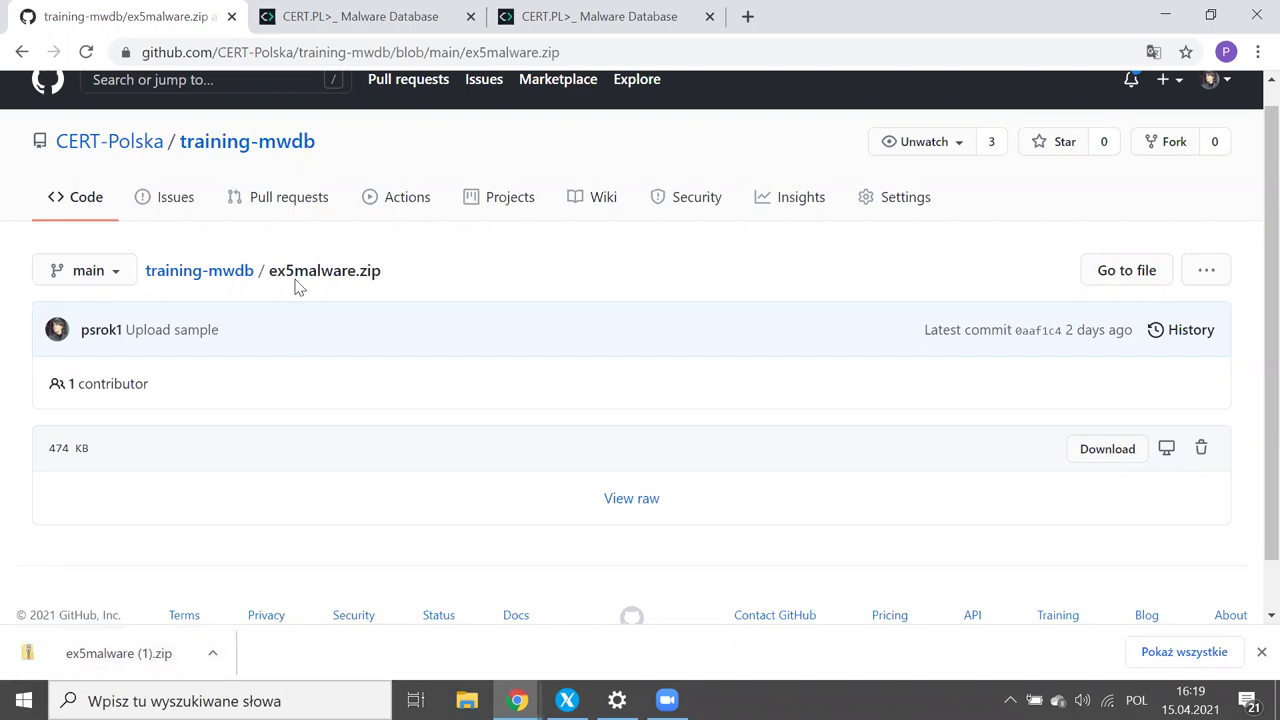
# Step: Attach the downloaded ex5malware (1).zip to the MWDB upload form and check its parent and sharing fields
pyautogui.hotkey('ctrl', 'Tab')
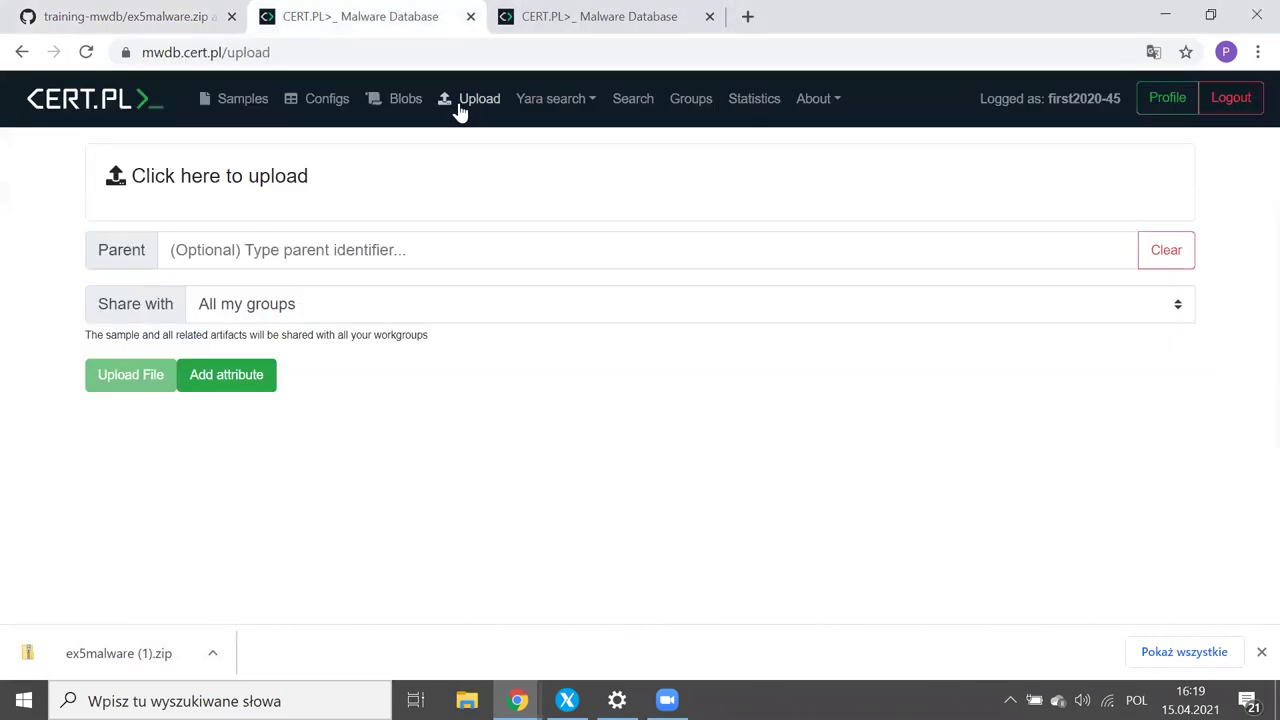
pyautogui.moveTo(86, 660); pyautogui.dragTo(296, 190)
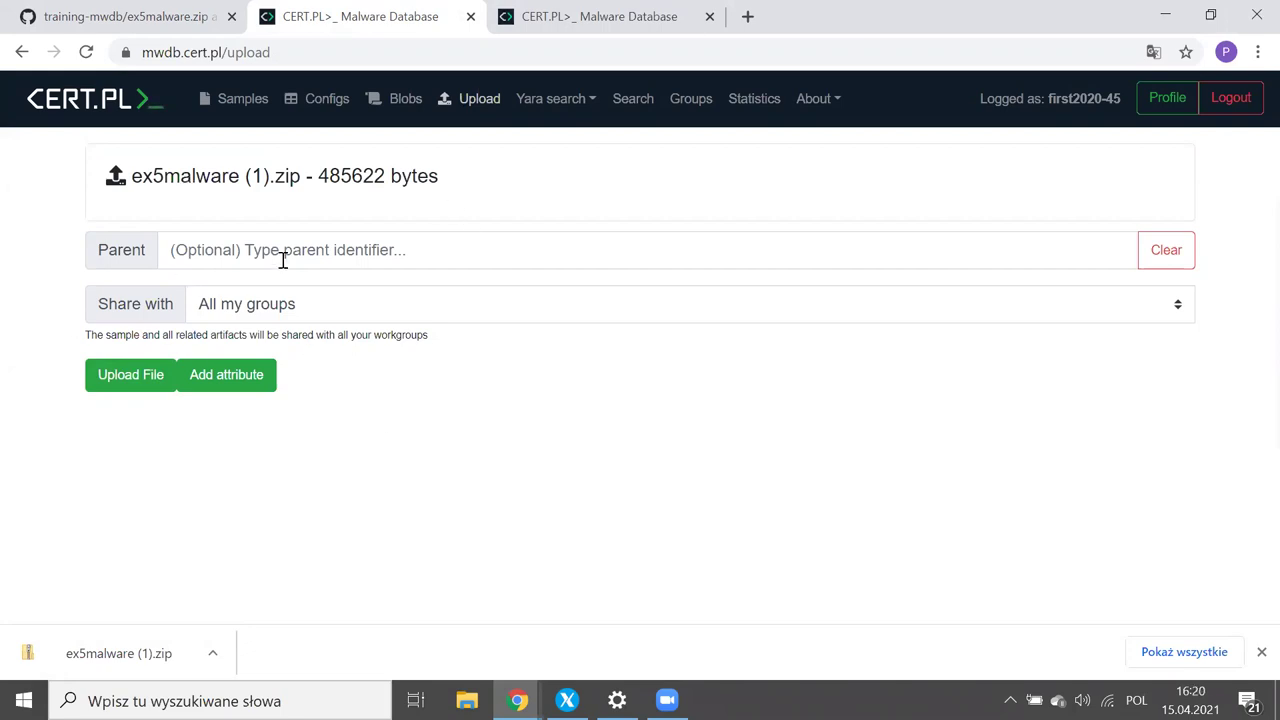
pyautogui.click(173, 250)
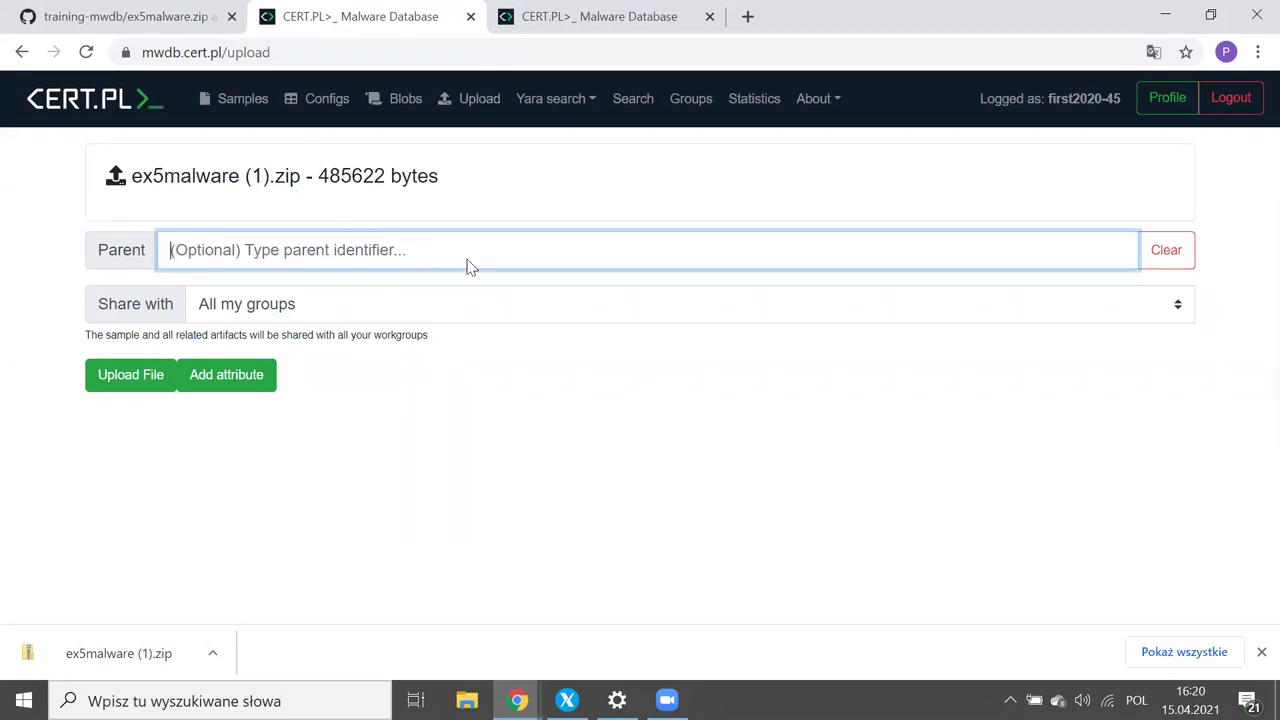
pyautogui.click(403, 277)
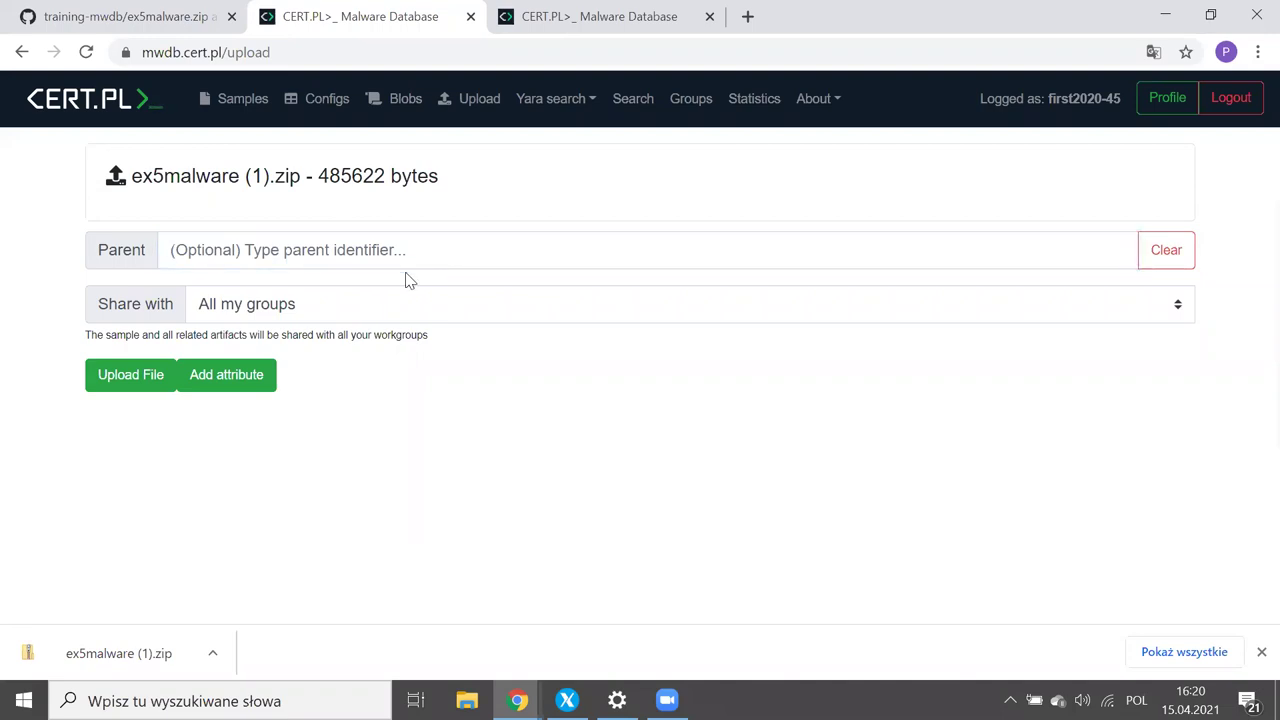
pyautogui.click(312, 302)
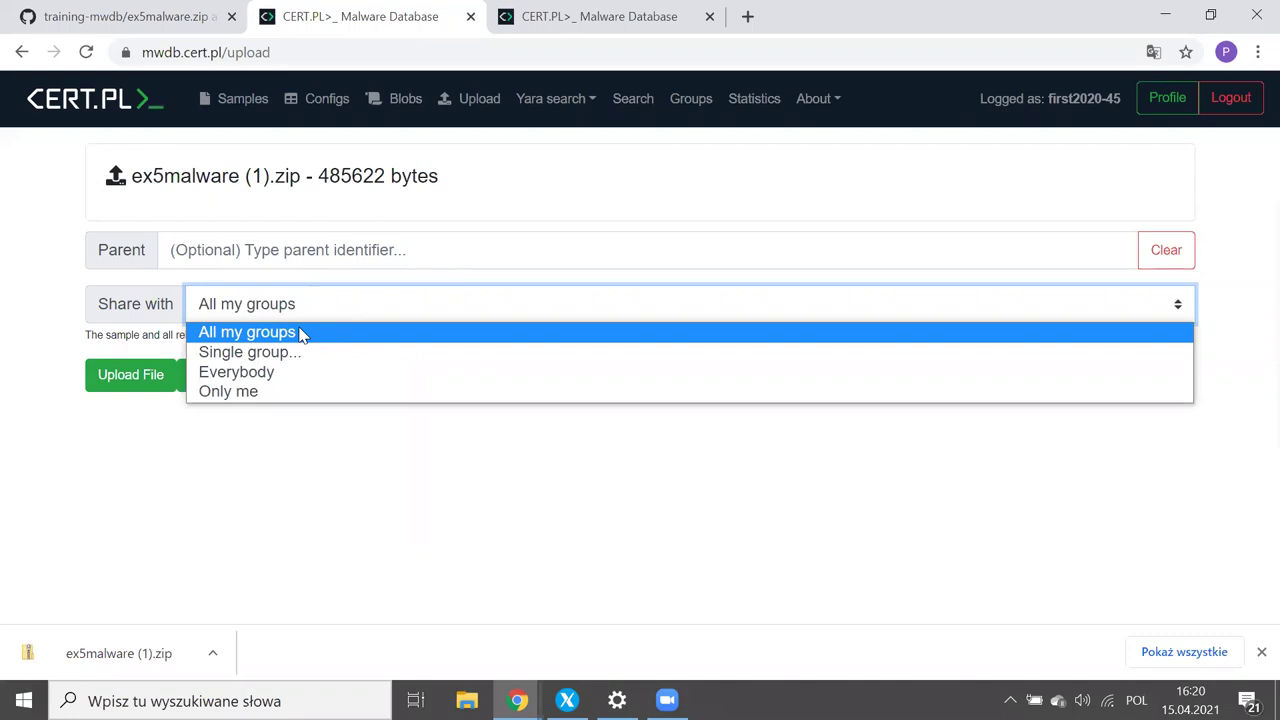
pyautogui.click(418, 520)
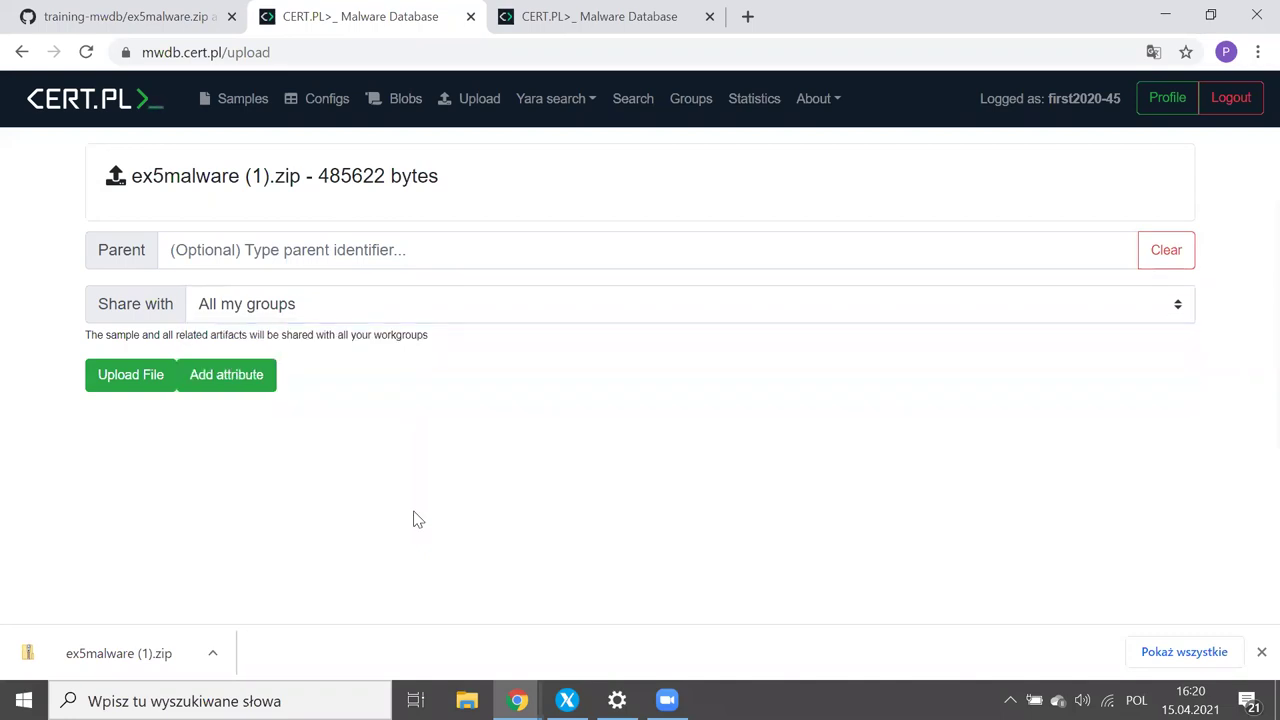
# Step: Open the user groups page in a separate tab and examine the members of the first2020 group
pyautogui.rightClick(666, 106)
pyautogui.click(680, 120)
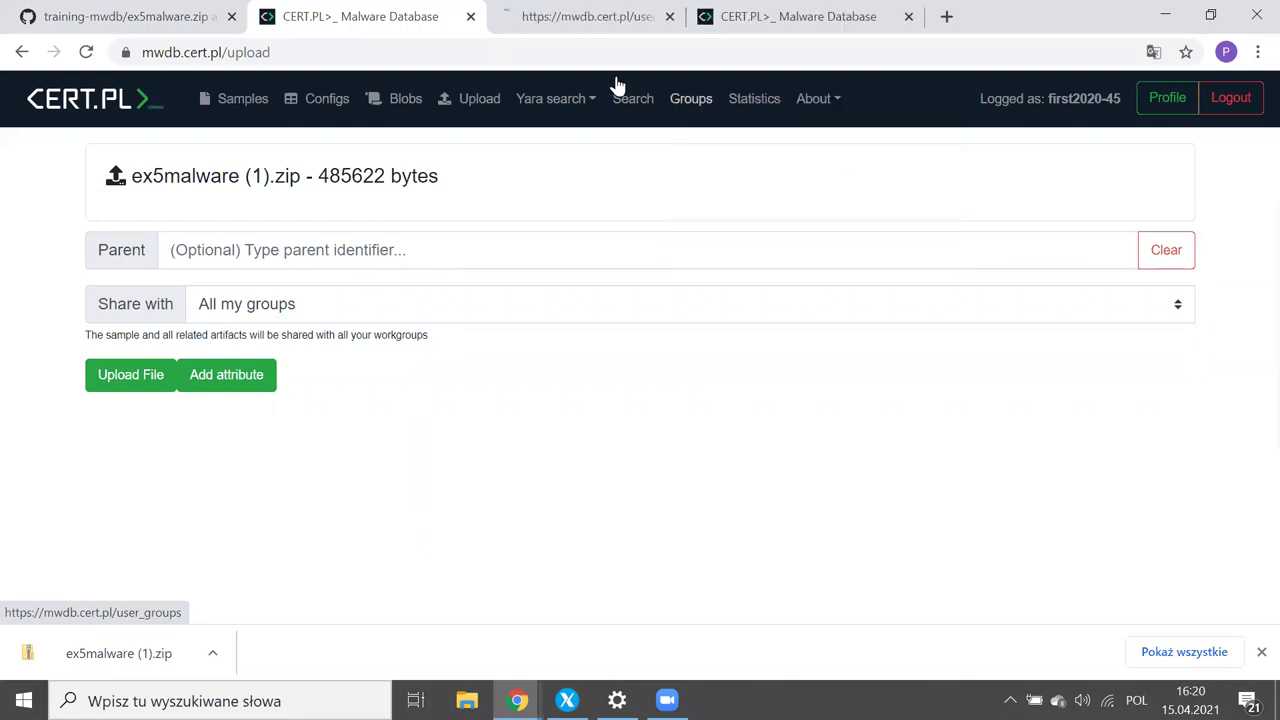
pyautogui.click(573, 28)
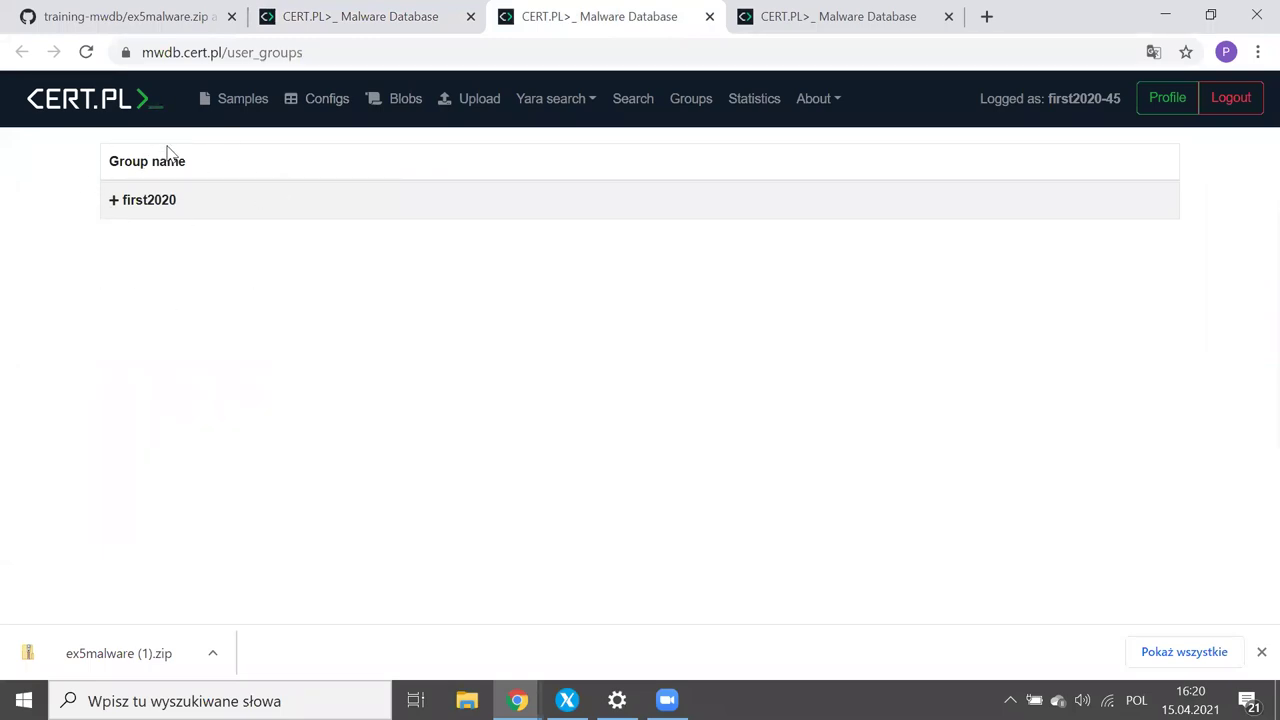
pyautogui.click(116, 204)
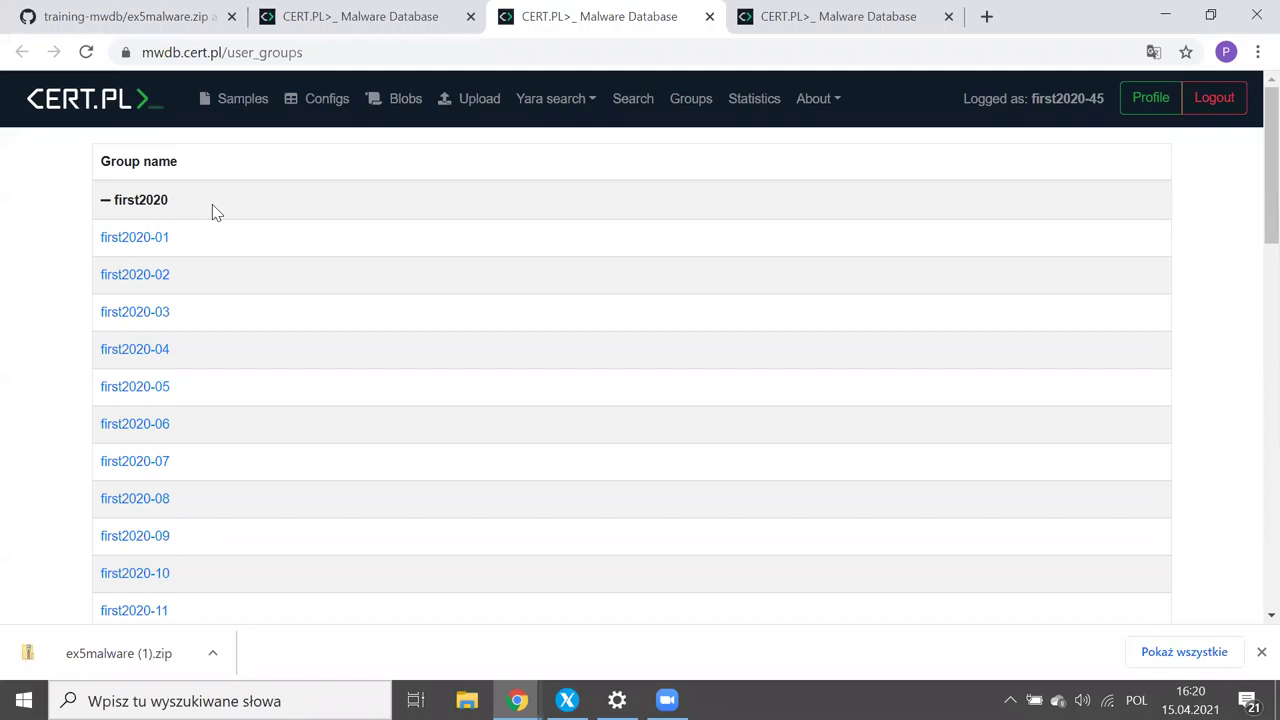
pyautogui.scroll(-10, 245, 234)
pyautogui.scroll(10, 245, 234)
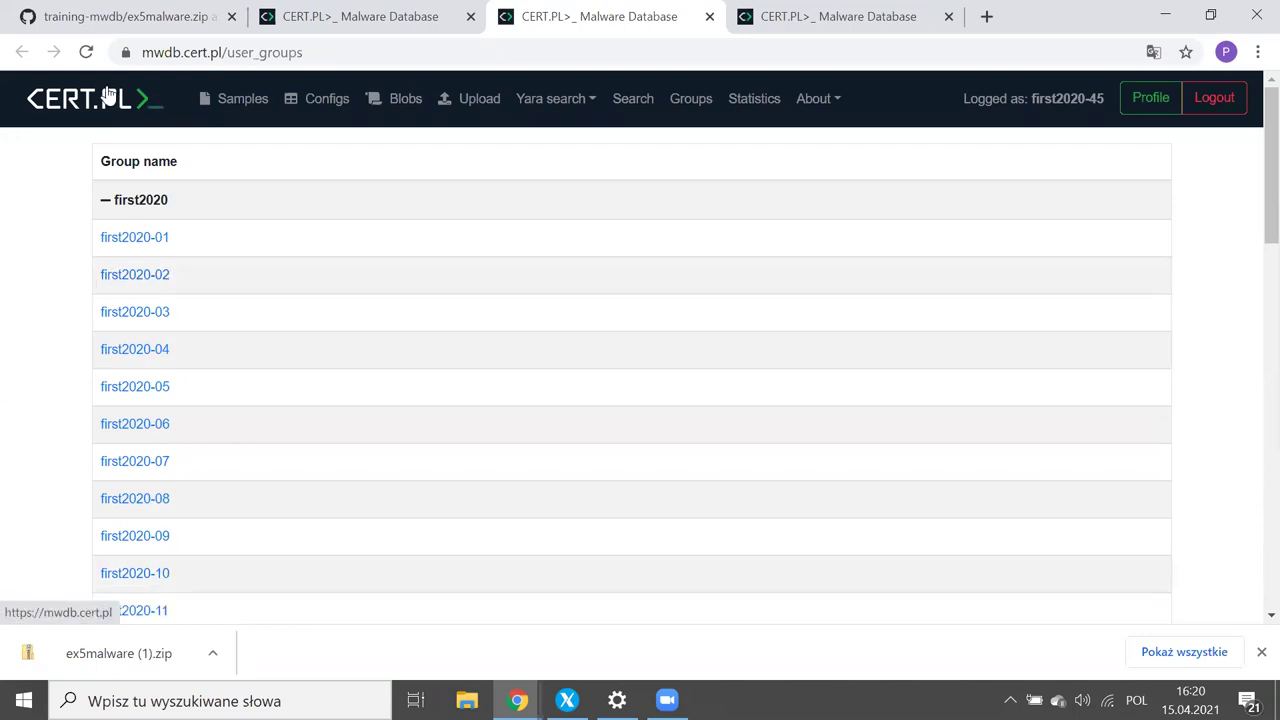
# Step: Return to the upload form and review the available Share with options, keeping All my groups
pyautogui.click(360, 16)
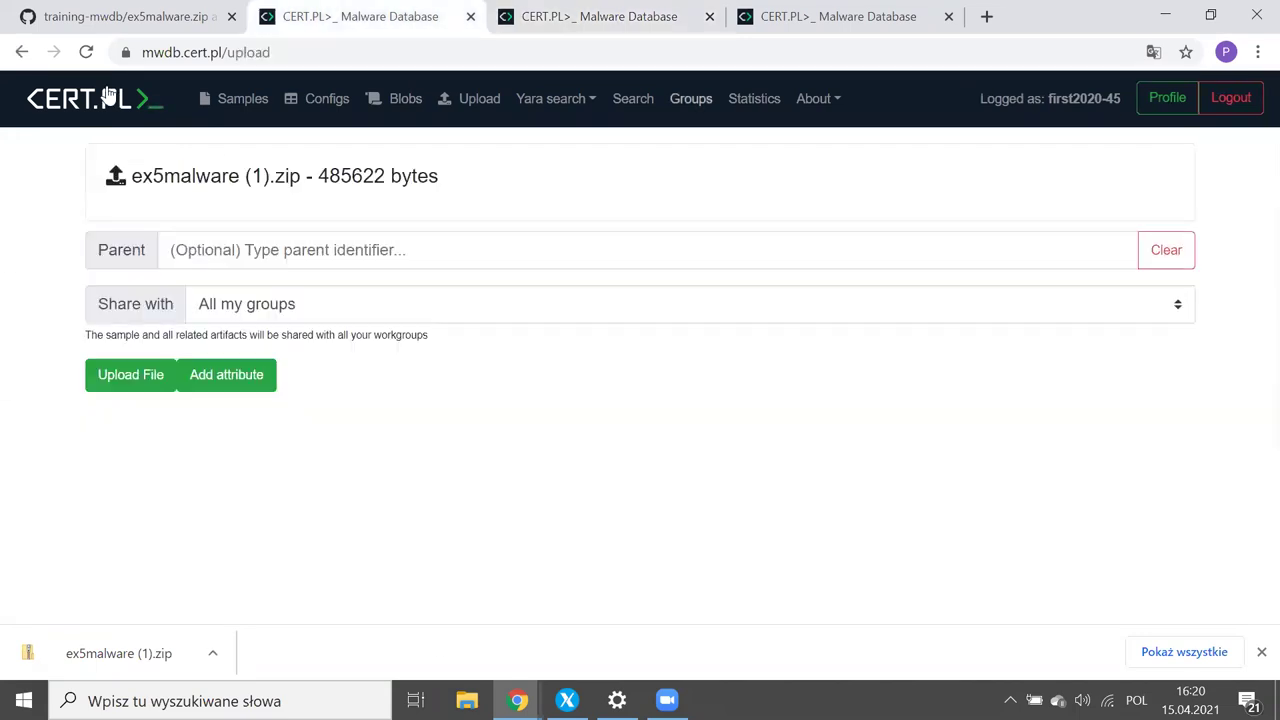
pyautogui.click(310, 306)
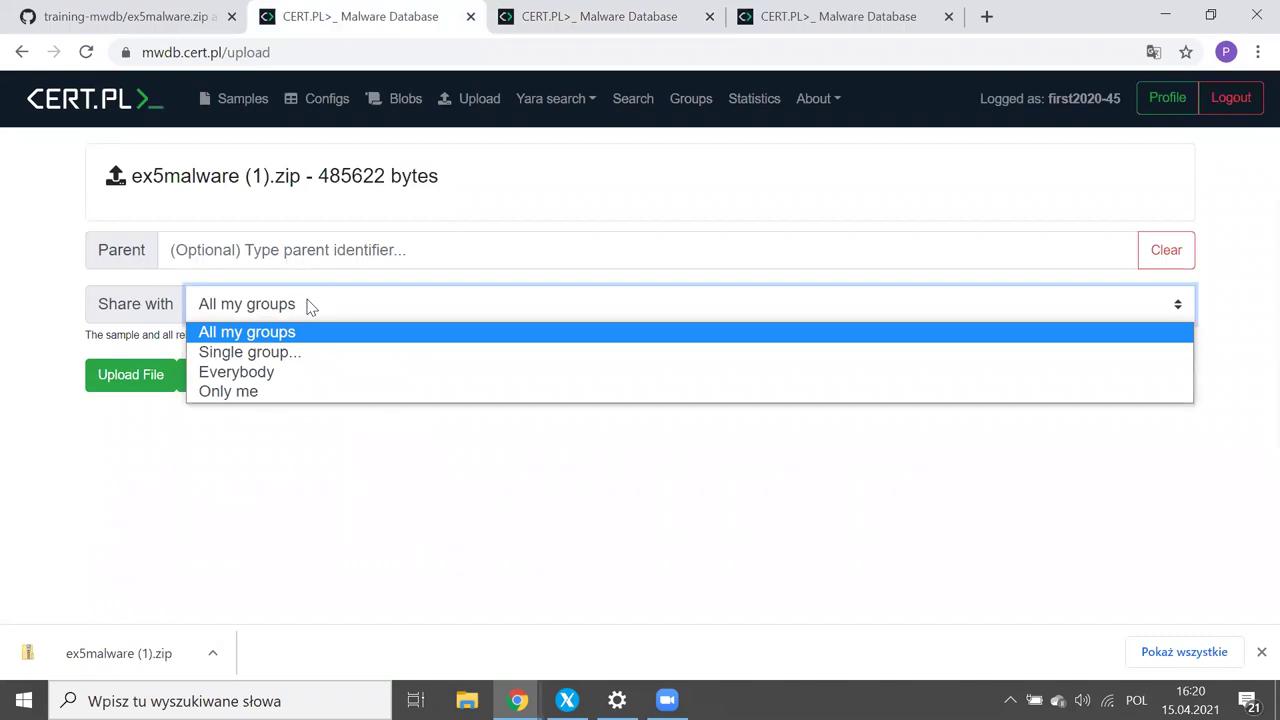
pyautogui.click(310, 306)
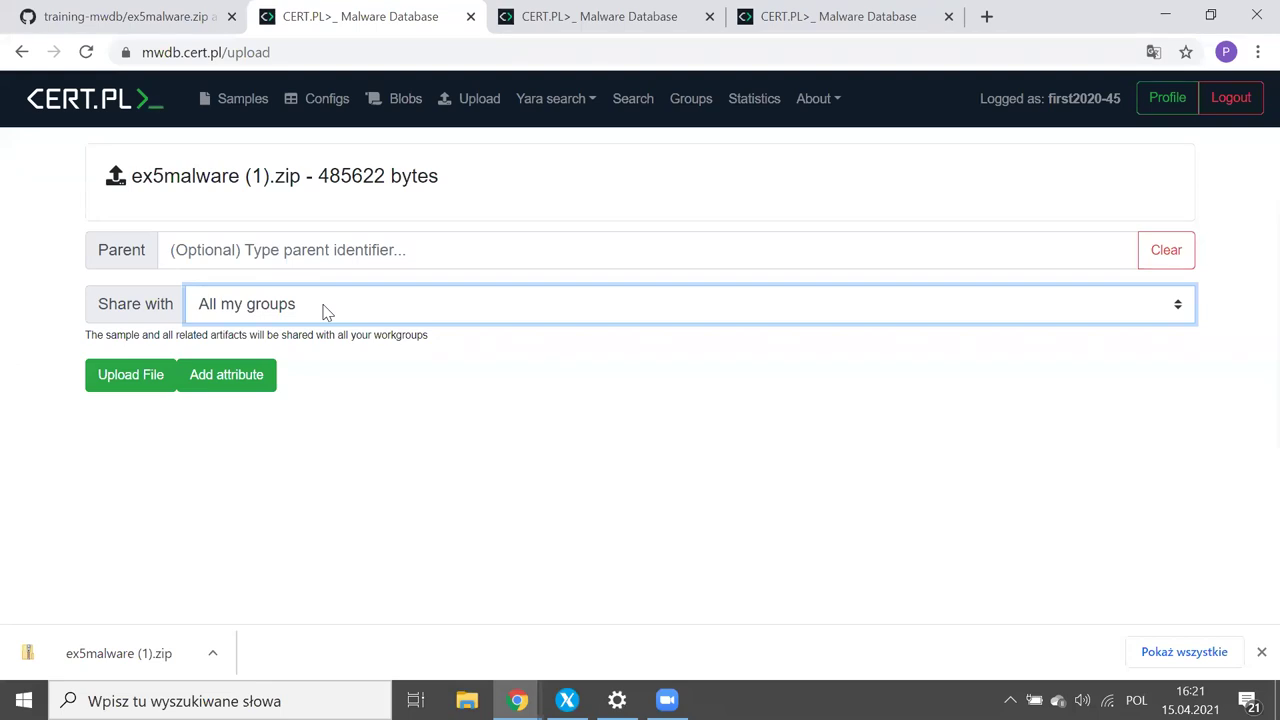
pyautogui.click(324, 311)
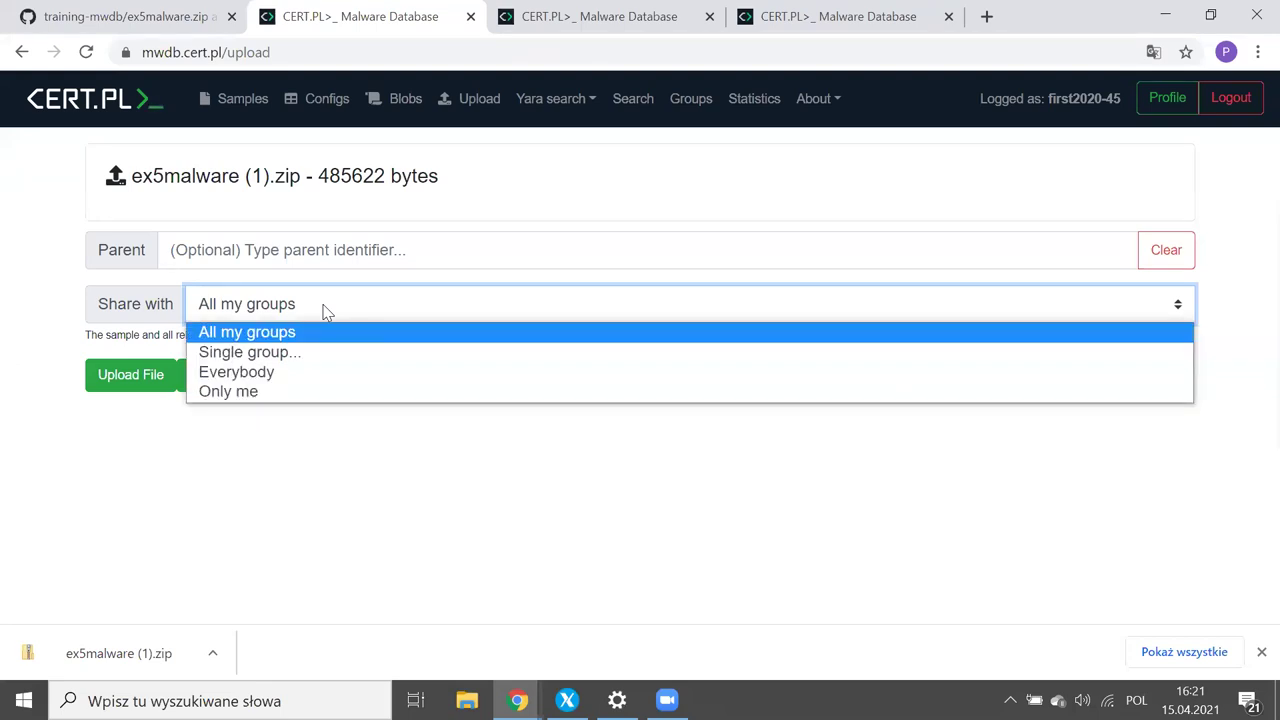
pyautogui.click(306, 311)
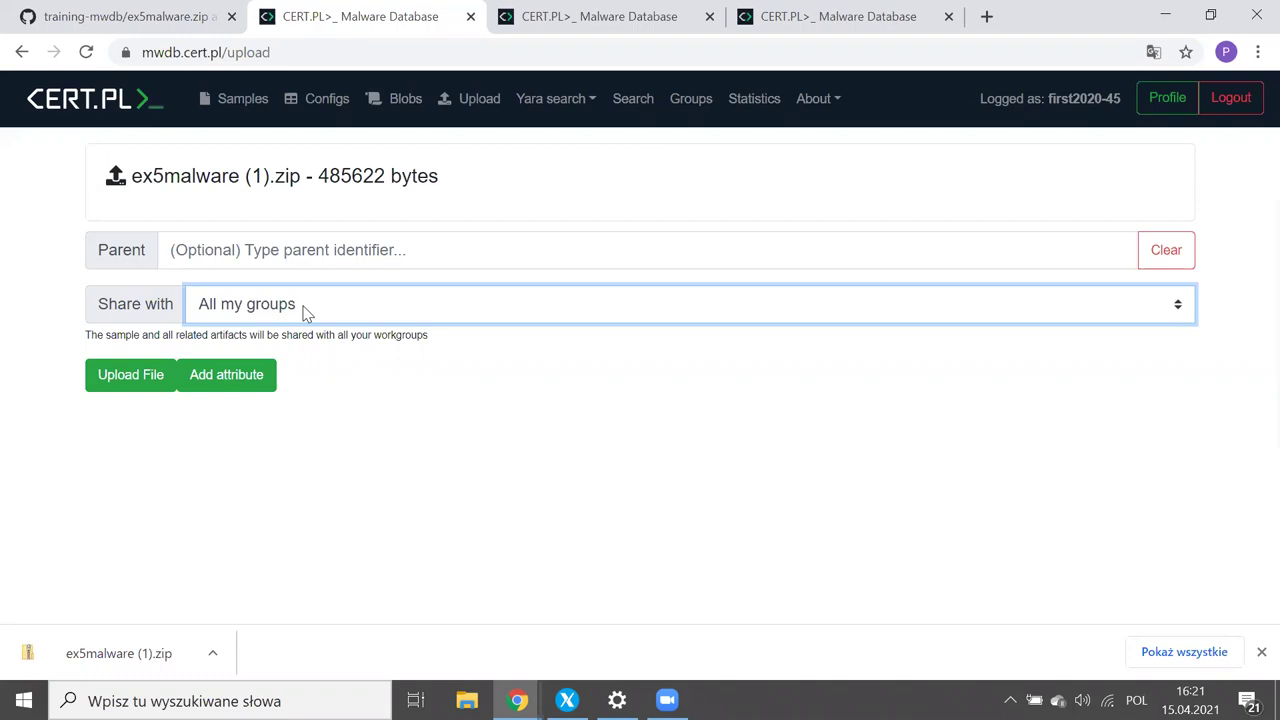
# Step: Set the sample's sharing to a single group and choose first2020 as the group name
pyautogui.click(306, 312)
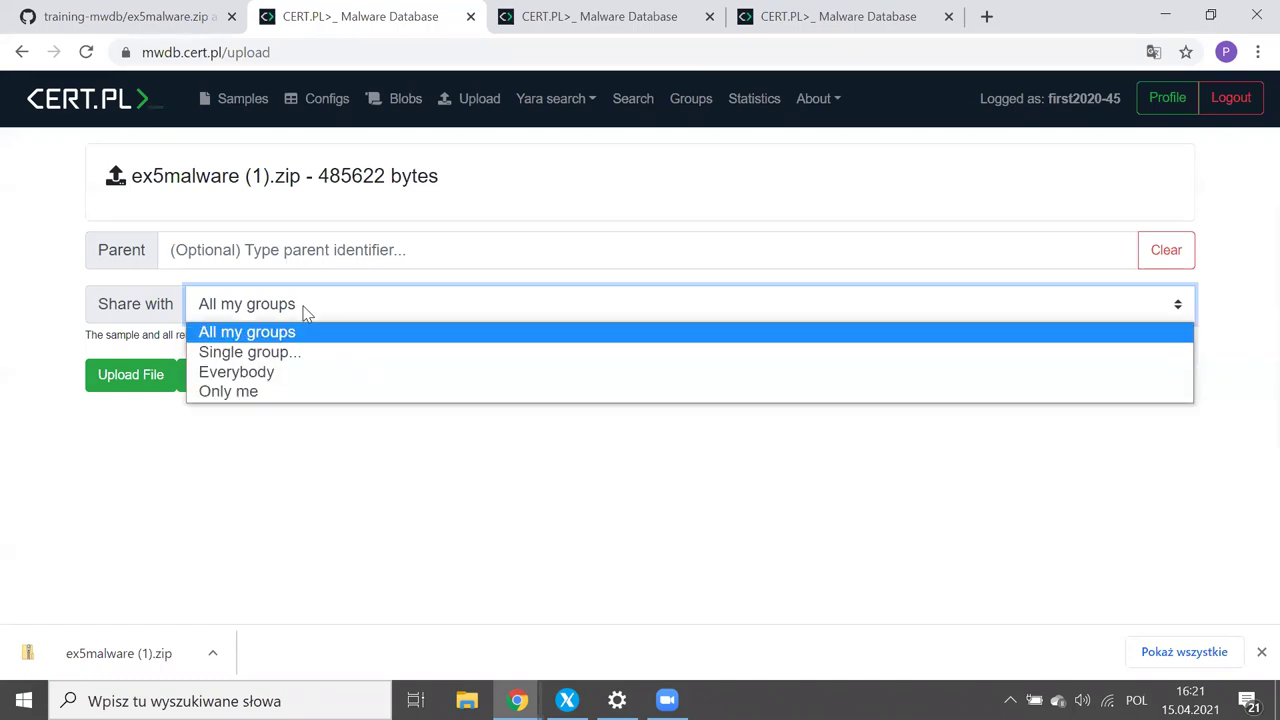
pyautogui.click(255, 352)
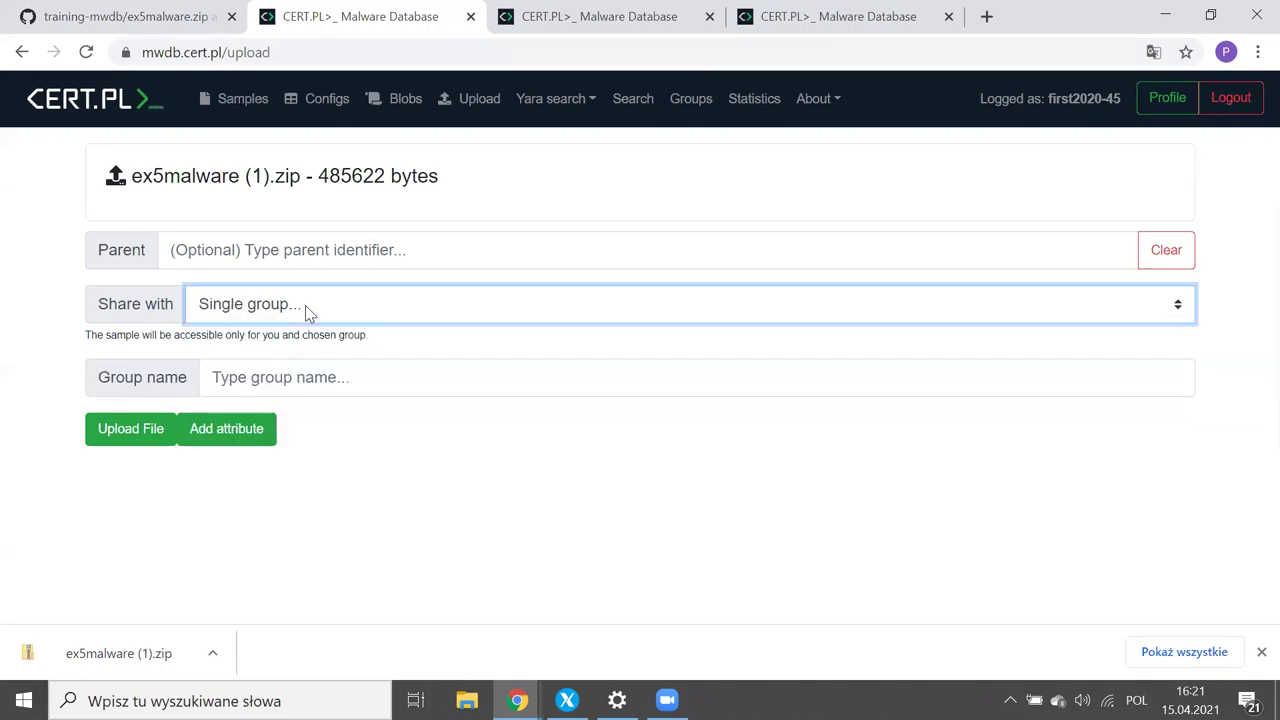
pyautogui.click(255, 366)
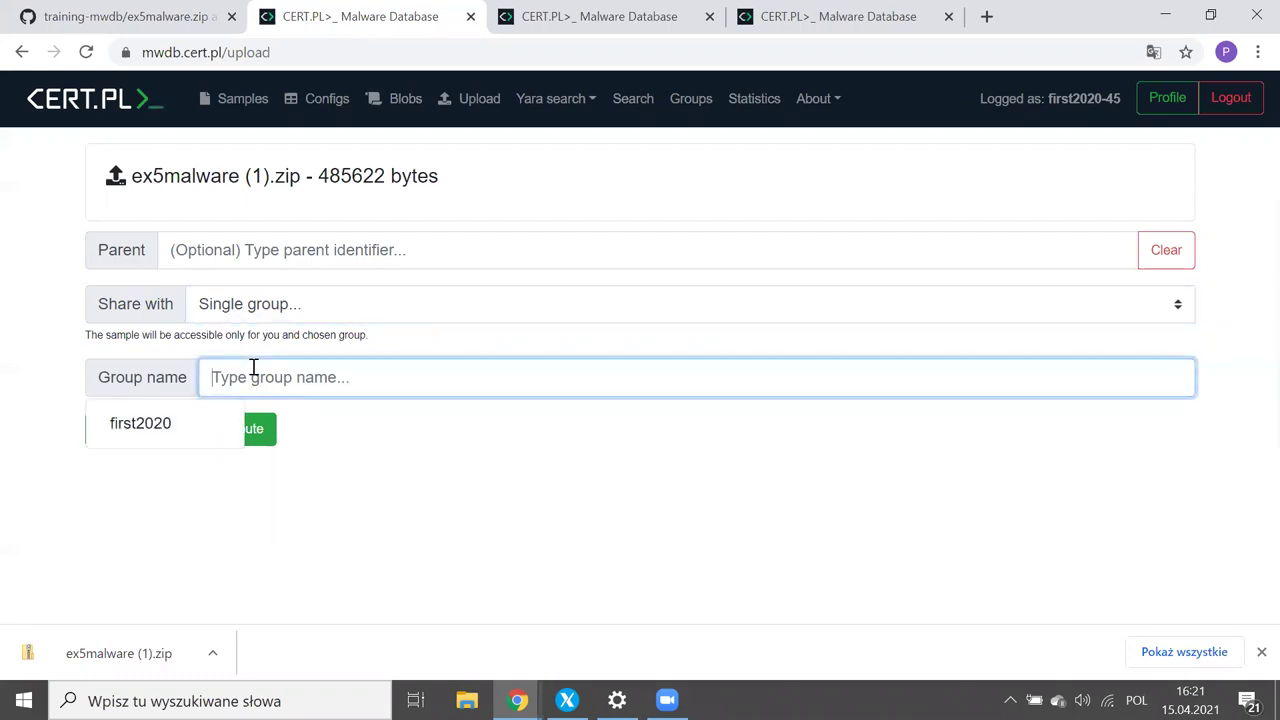
pyautogui.click(150, 430)
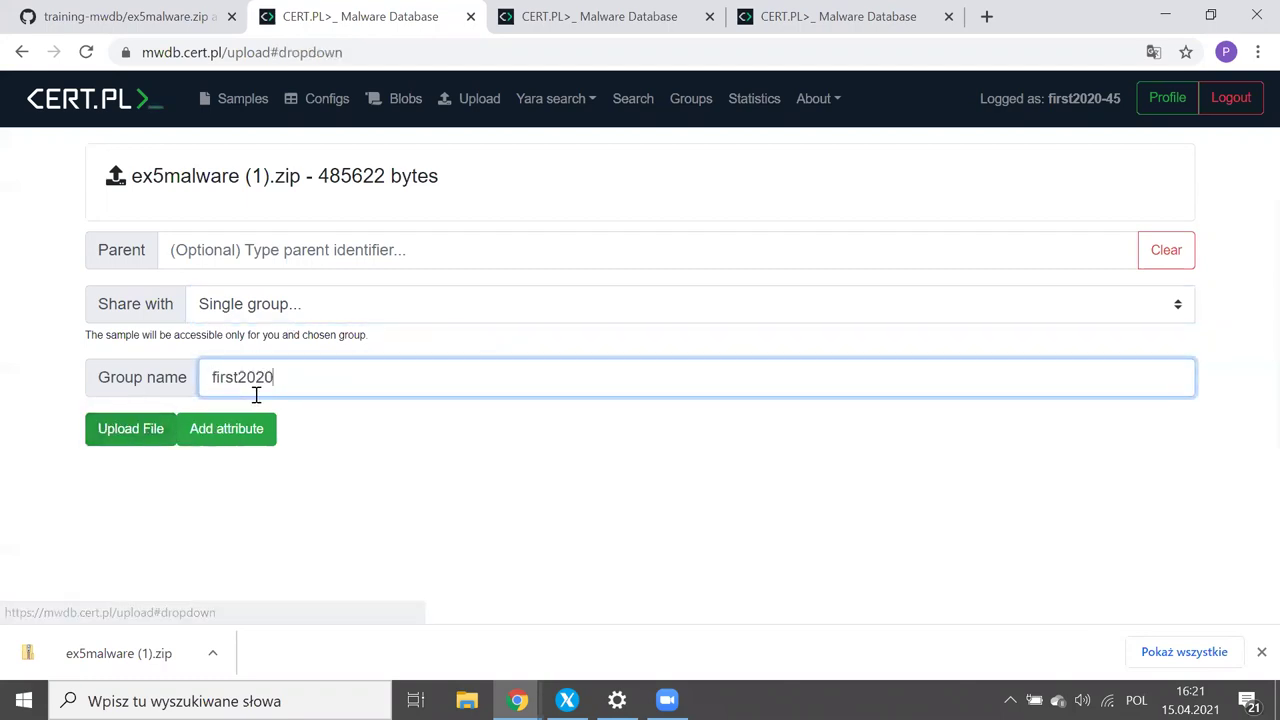
# Step: Set the sample's sharing to Everybody
pyautogui.click(324, 320)
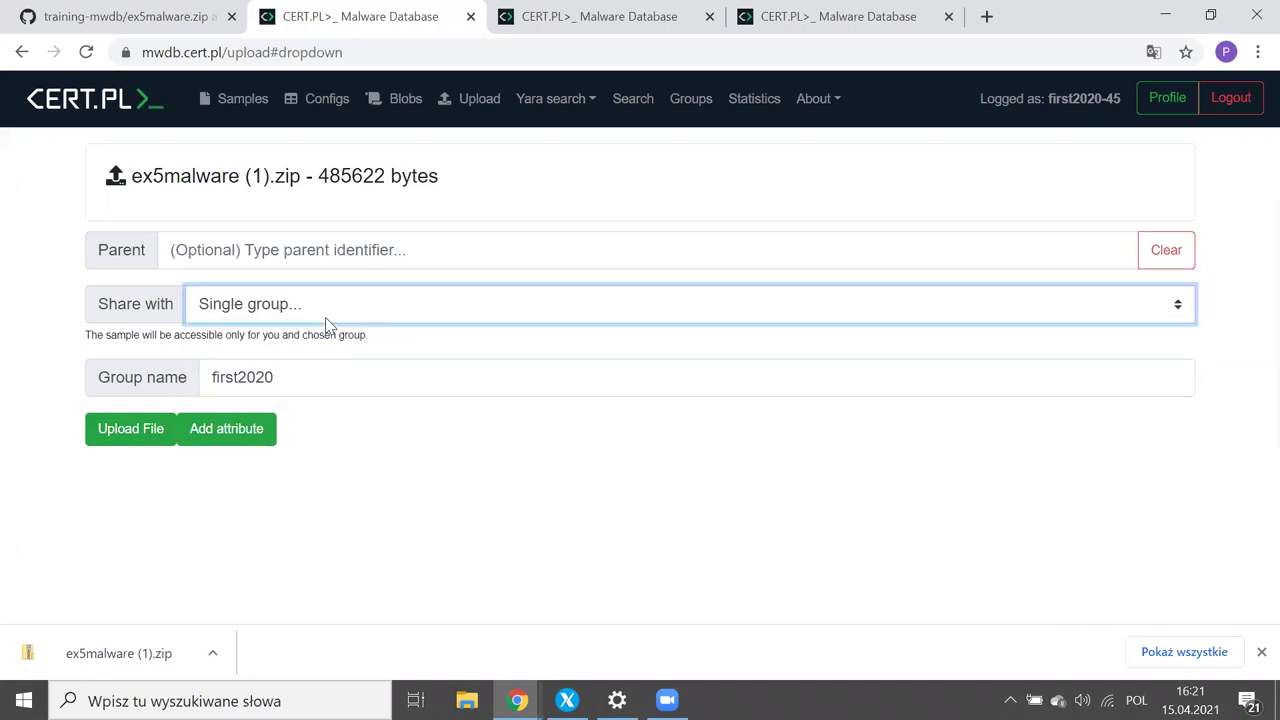
pyautogui.click(324, 320)
pyautogui.click(245, 378)
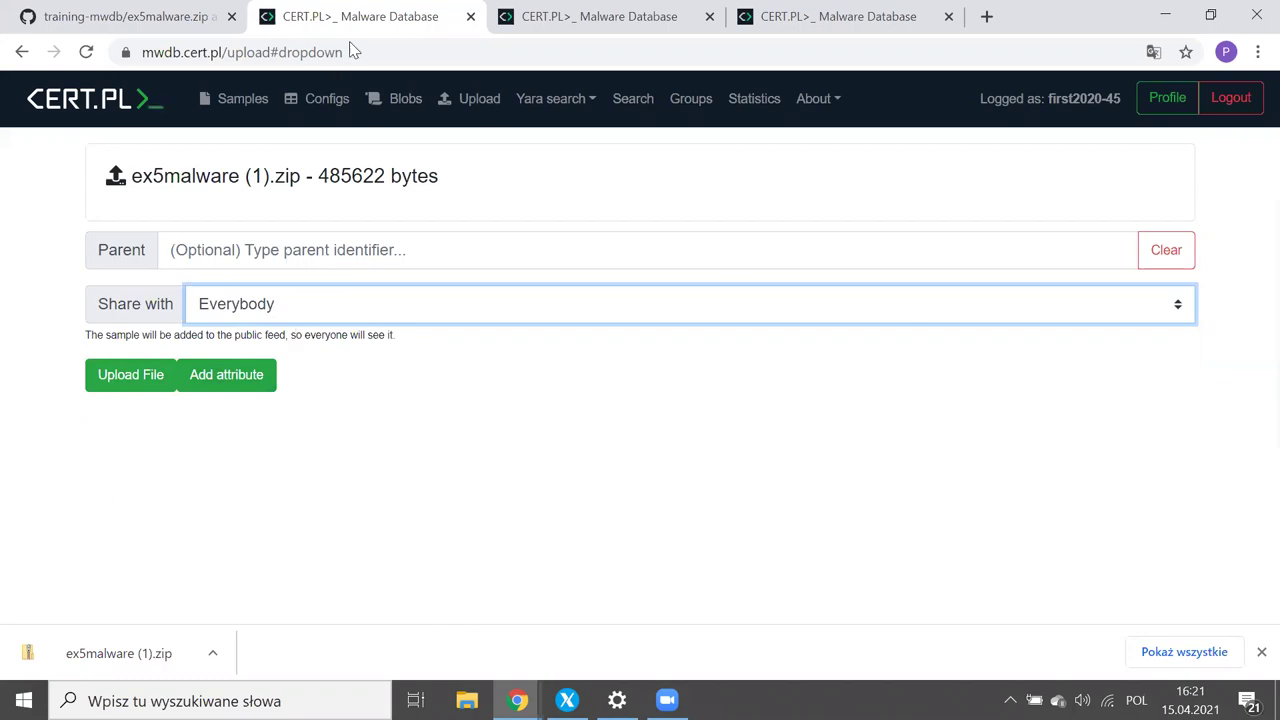
# Step: Set the sample's sharing to Only me
pyautogui.click(303, 306)
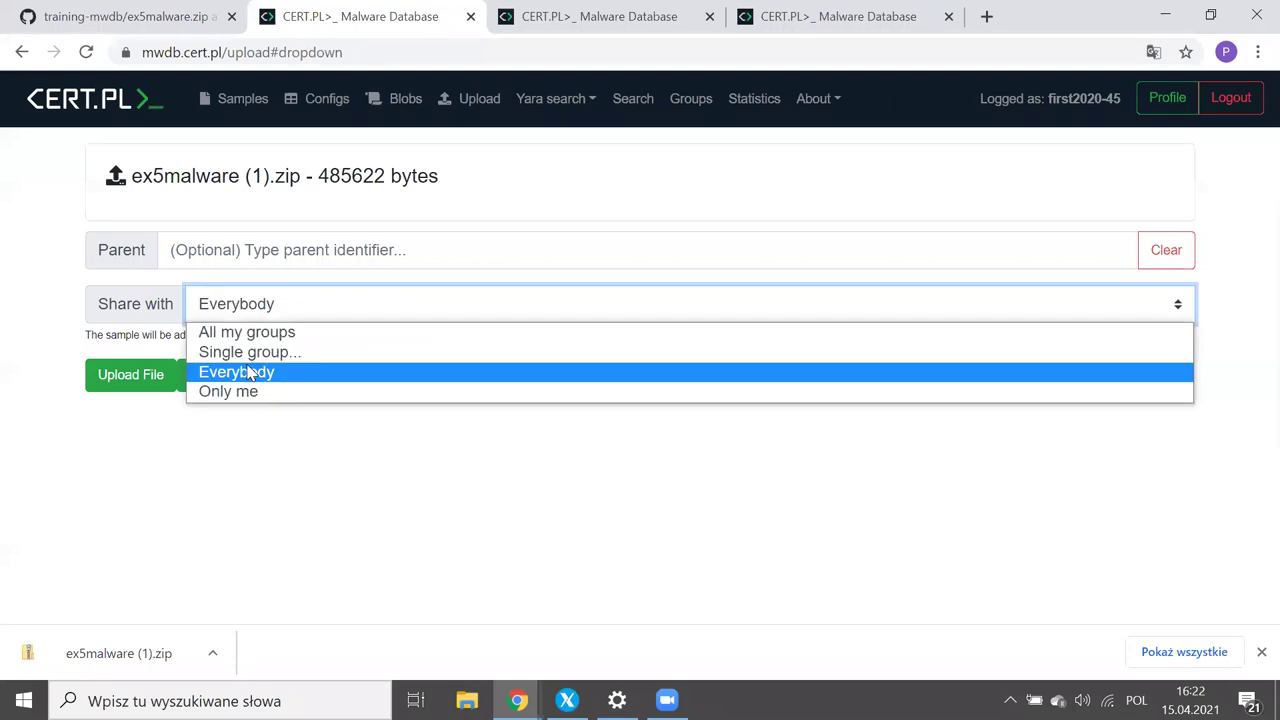
pyautogui.click(237, 396)
pyautogui.click(417, 429)
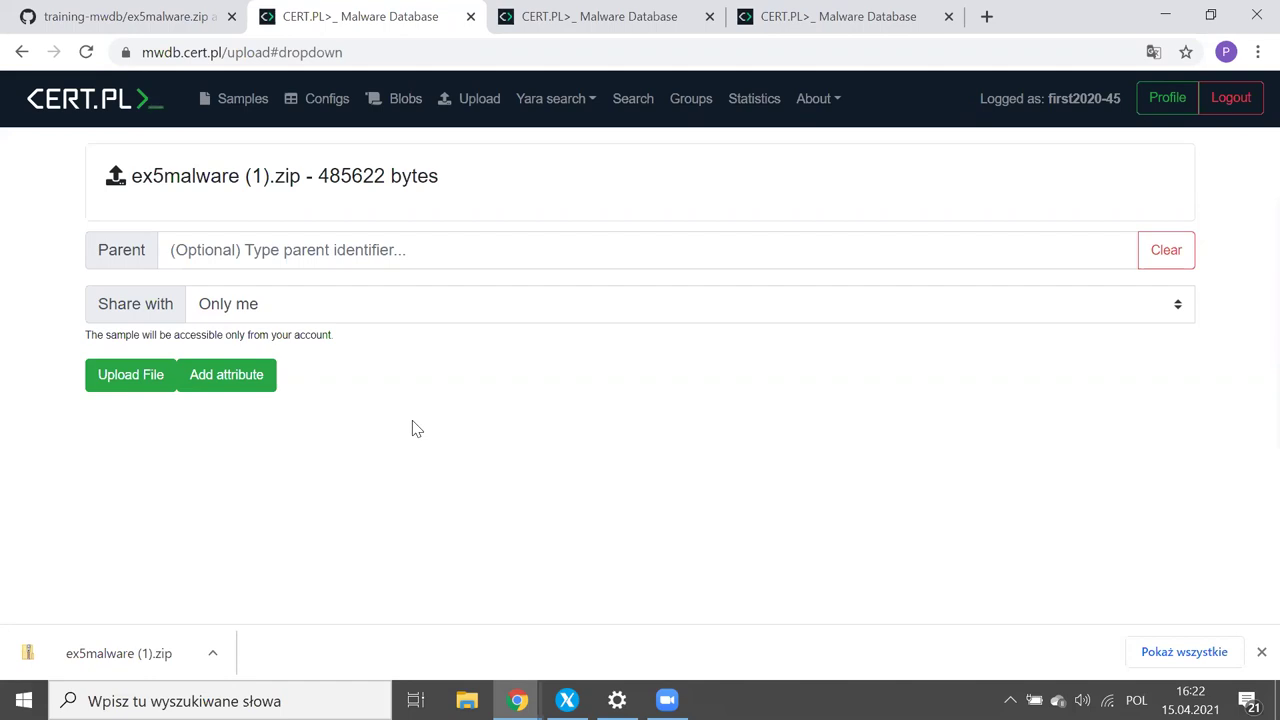
# Step: Set the sample's sharing to All my groups and upload ex5malware (1).zip
pyautogui.click(289, 302)
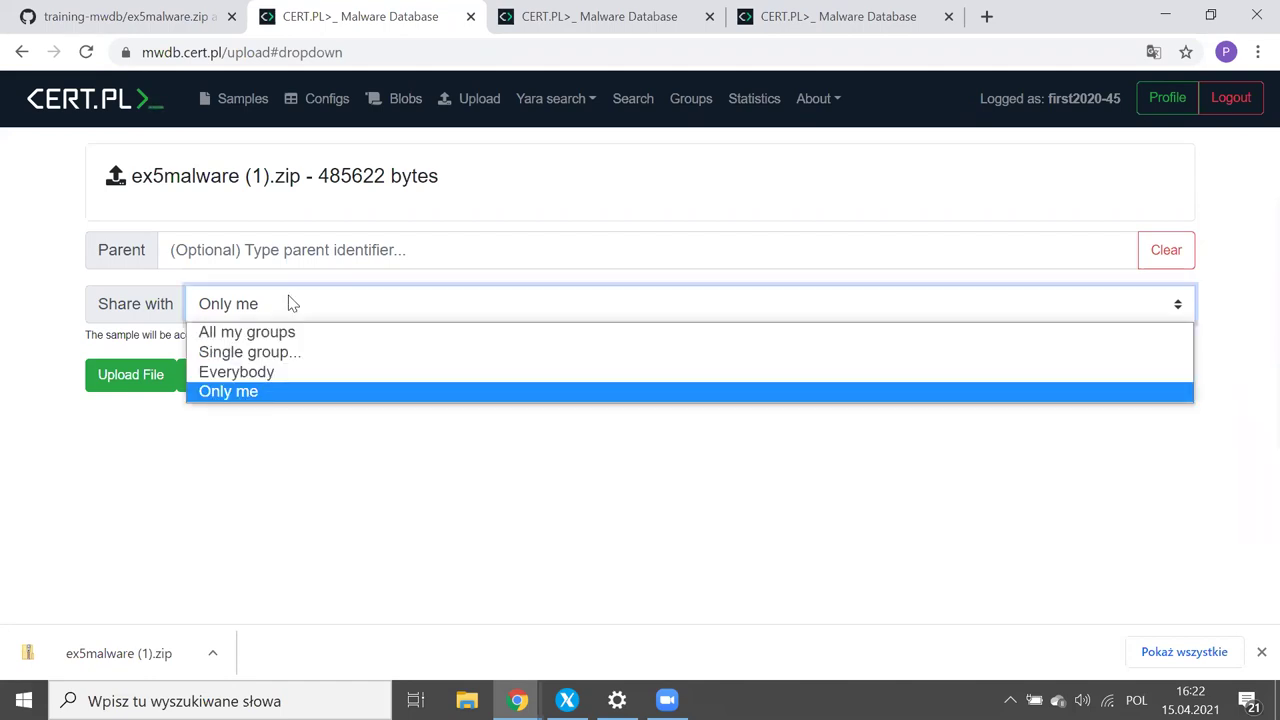
pyautogui.click(291, 332)
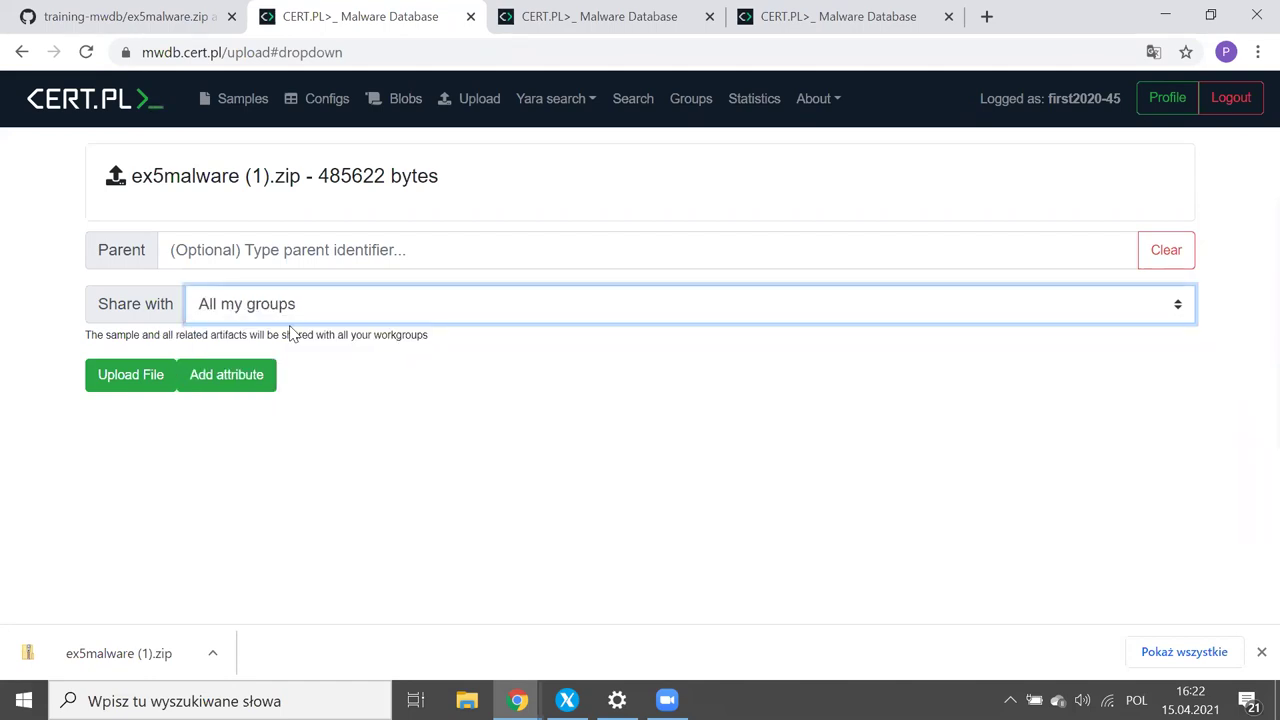
pyautogui.click(372, 364)
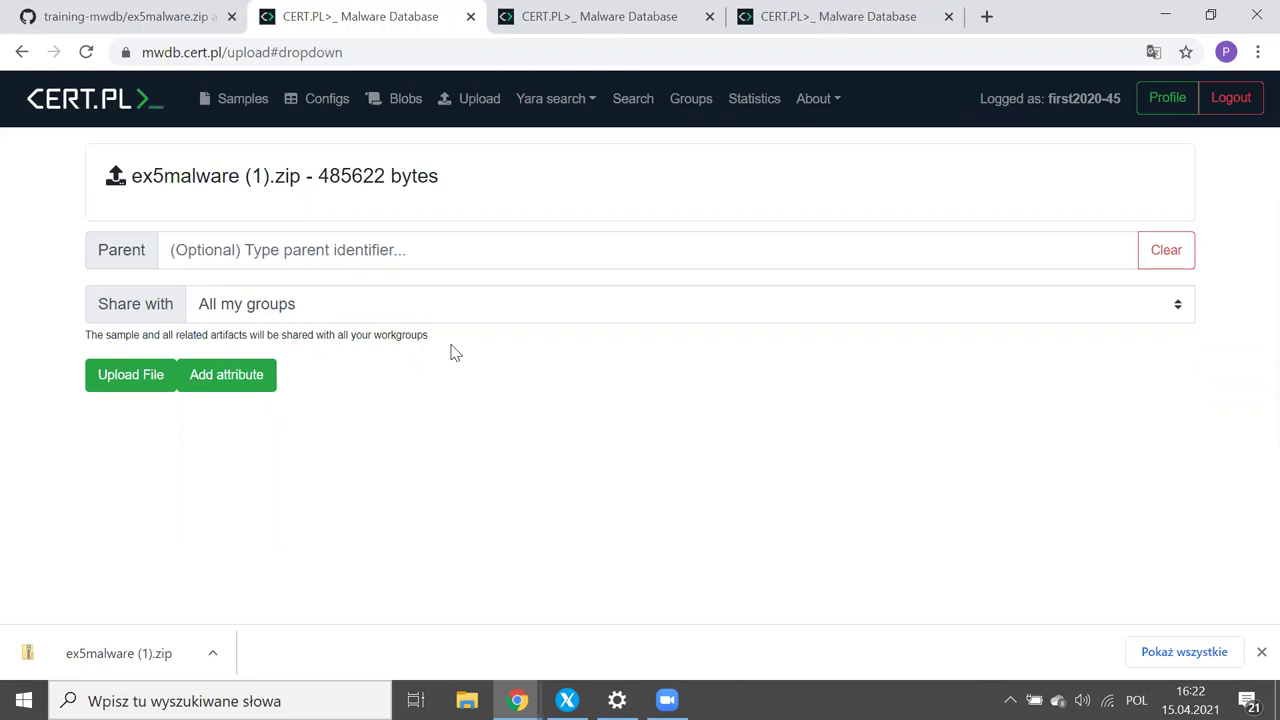
pyautogui.click(118, 383)
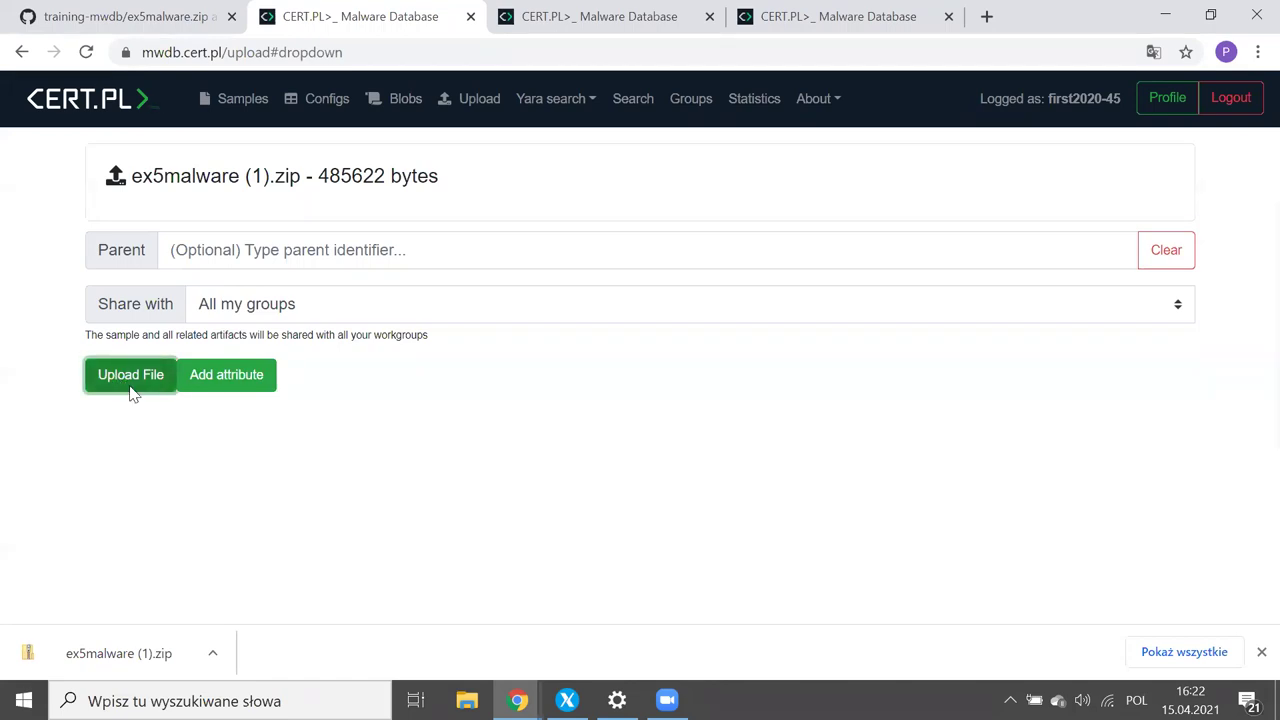
# Step: Examine the uploaded archive's file details, Karton analysis and shares
pyautogui.scroll(-1, 129, 388)
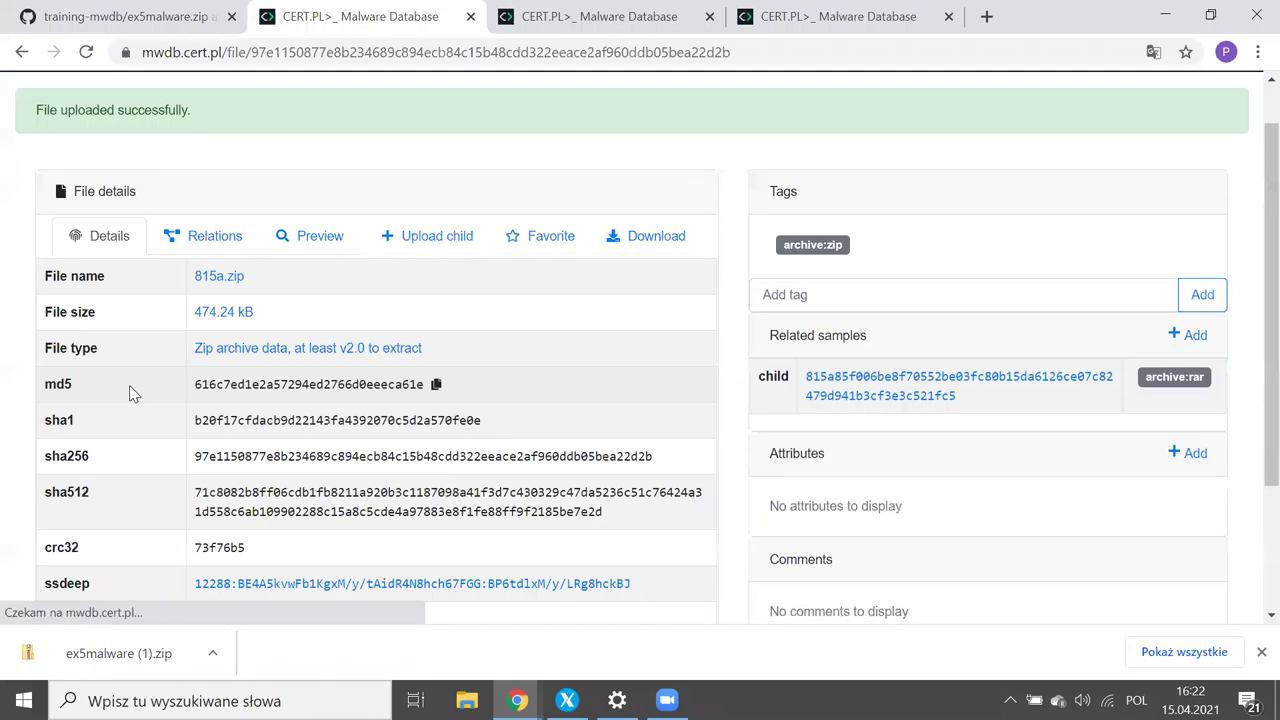
pyautogui.scroll(-2, 129, 392)
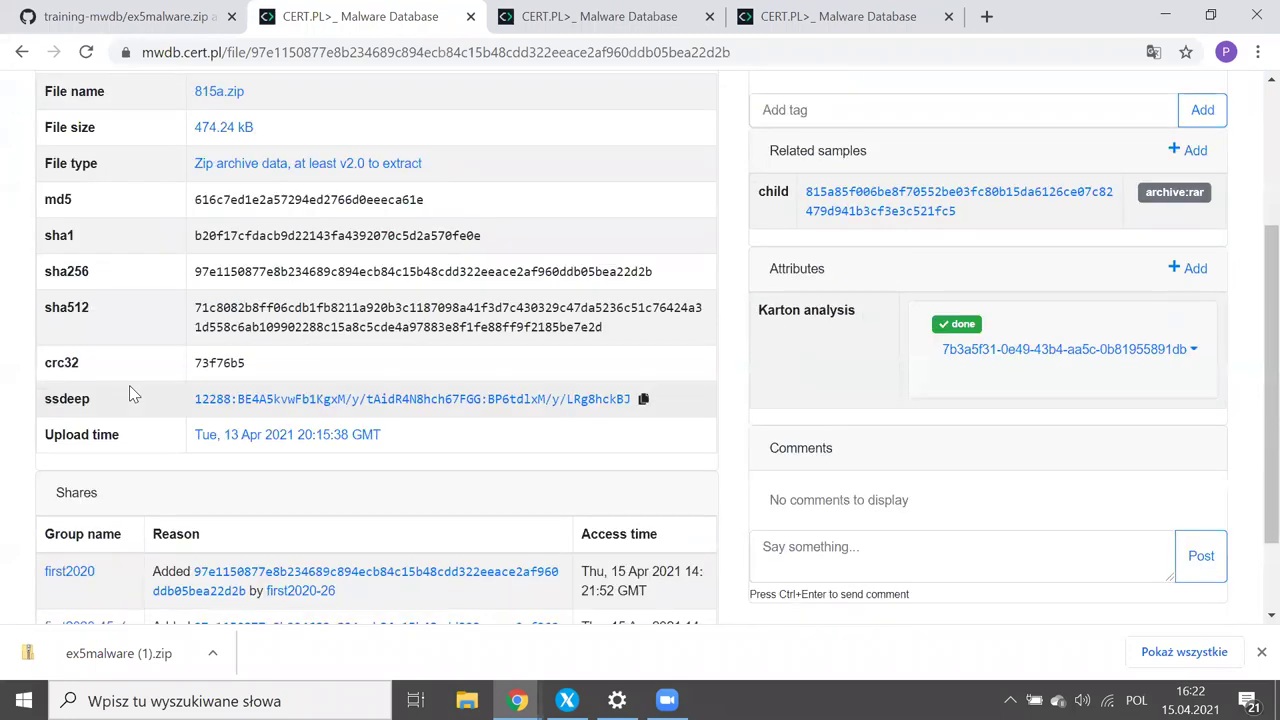
pyautogui.scroll(2, 129, 392)
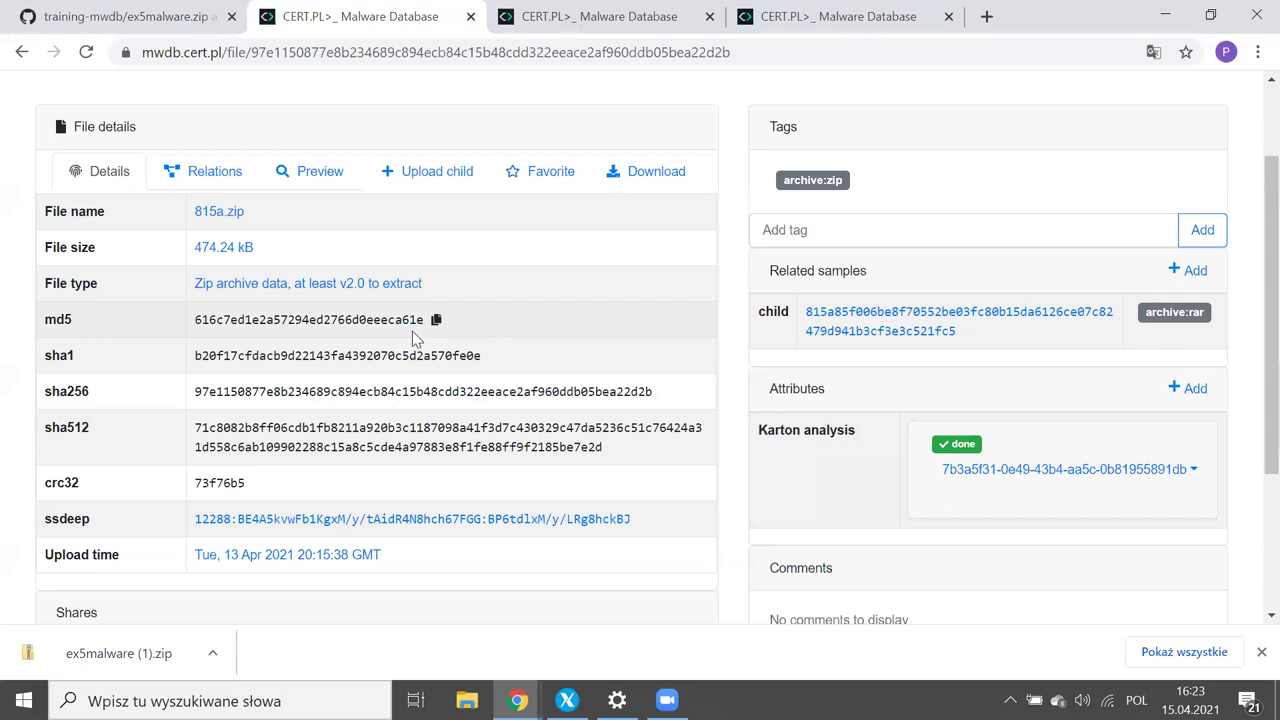
pyautogui.scroll(-2, 412, 331)
pyautogui.scroll(3, 412, 331)
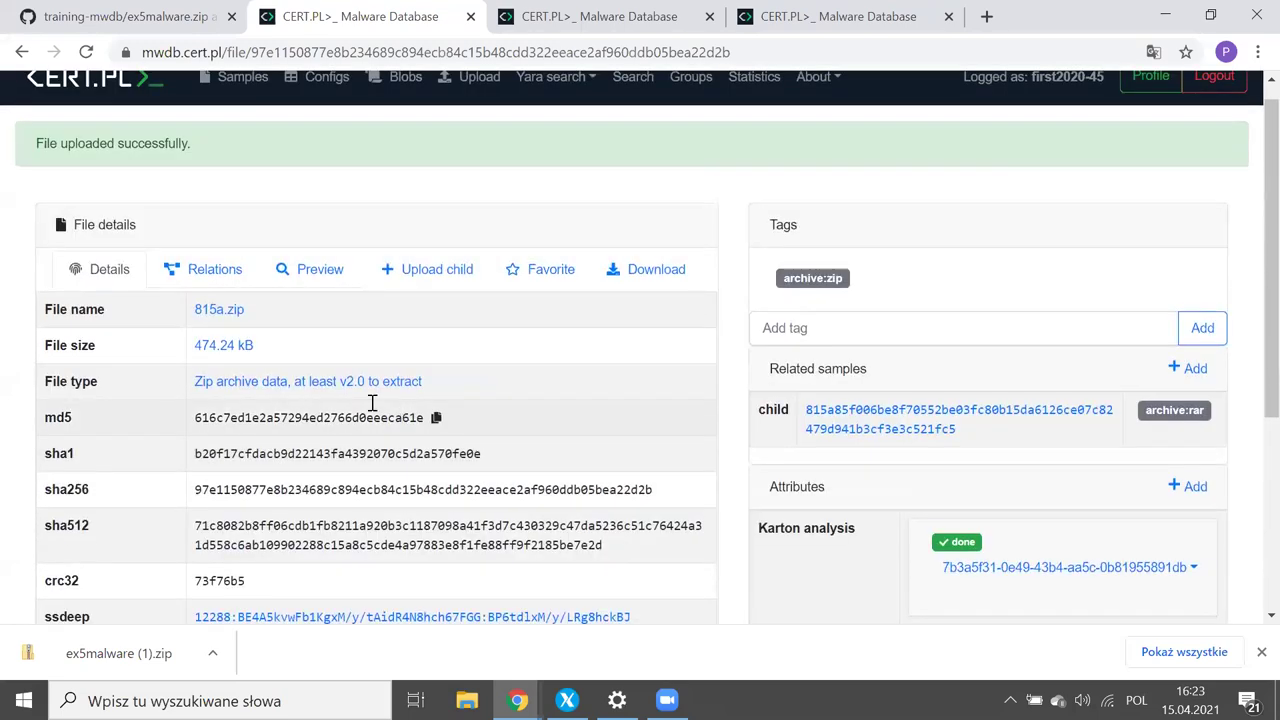
# Step: Open the archive's relations graph and expand the chain from the archive:rar child through the executable and agenttesla dump to the config
pyautogui.click(200, 275)
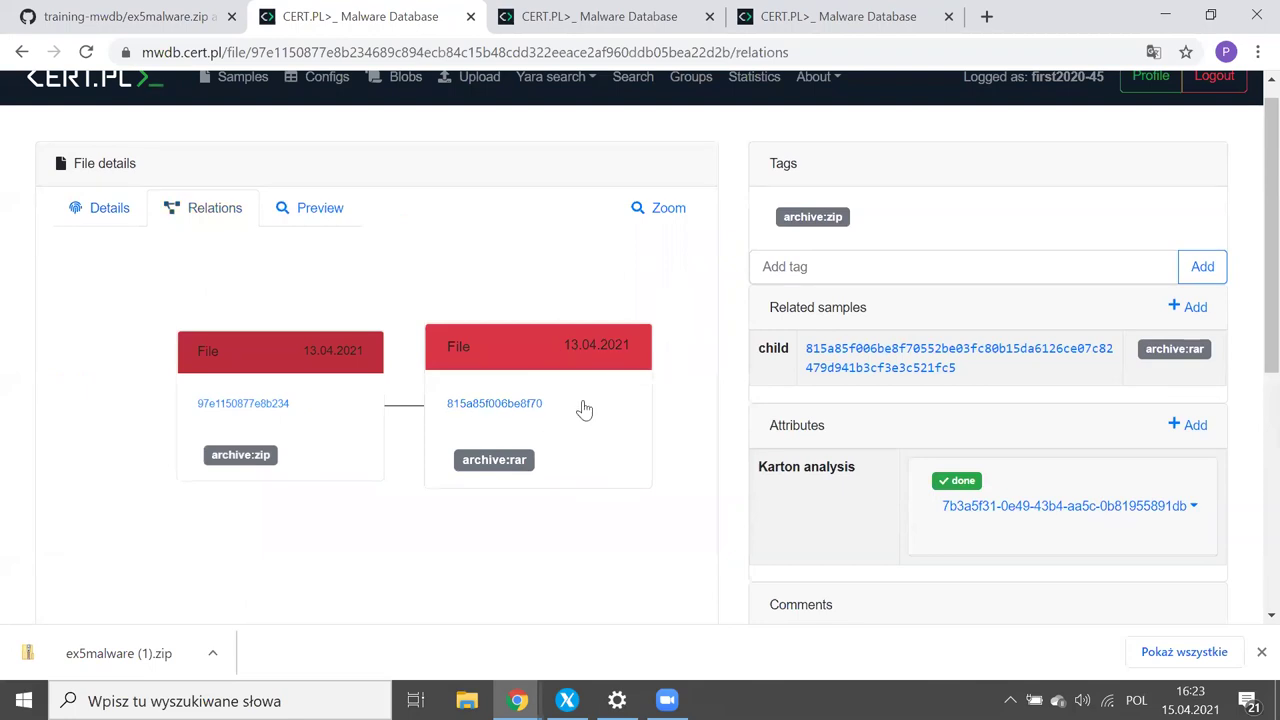
pyautogui.click(584, 409)
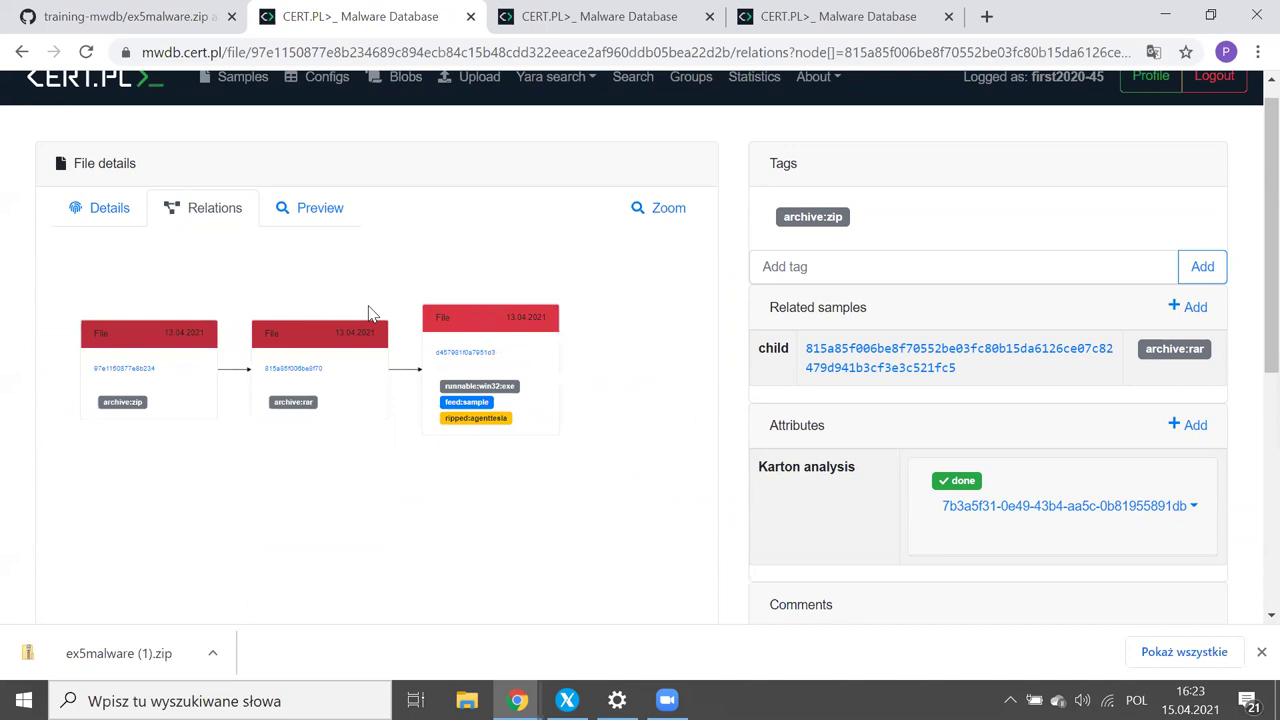
pyautogui.click(528, 374)
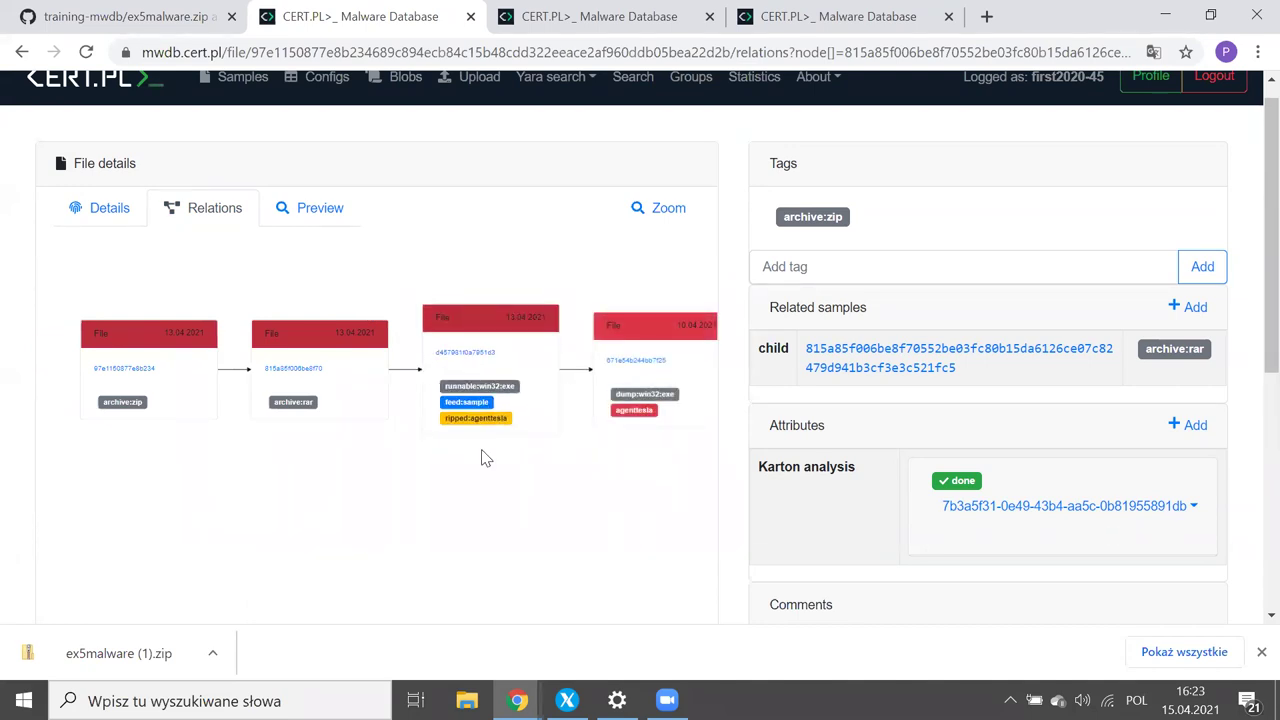
pyautogui.click(516, 383)
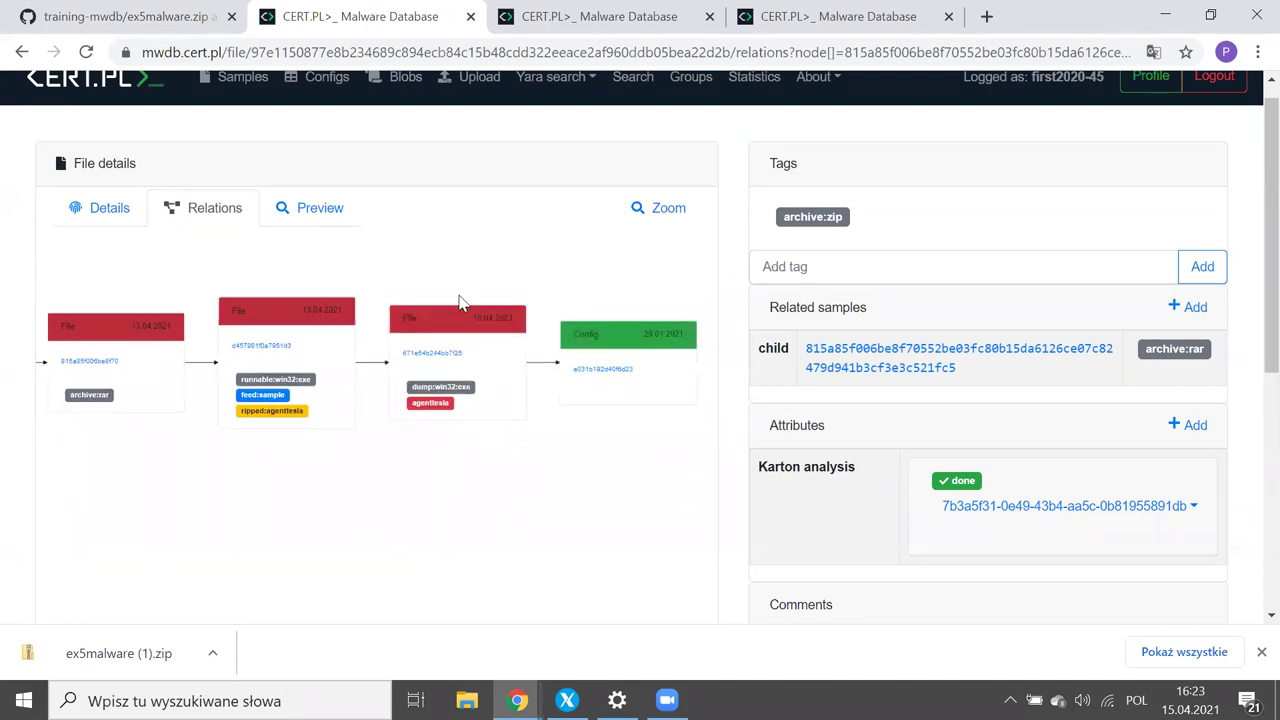
pyautogui.click(647, 393)
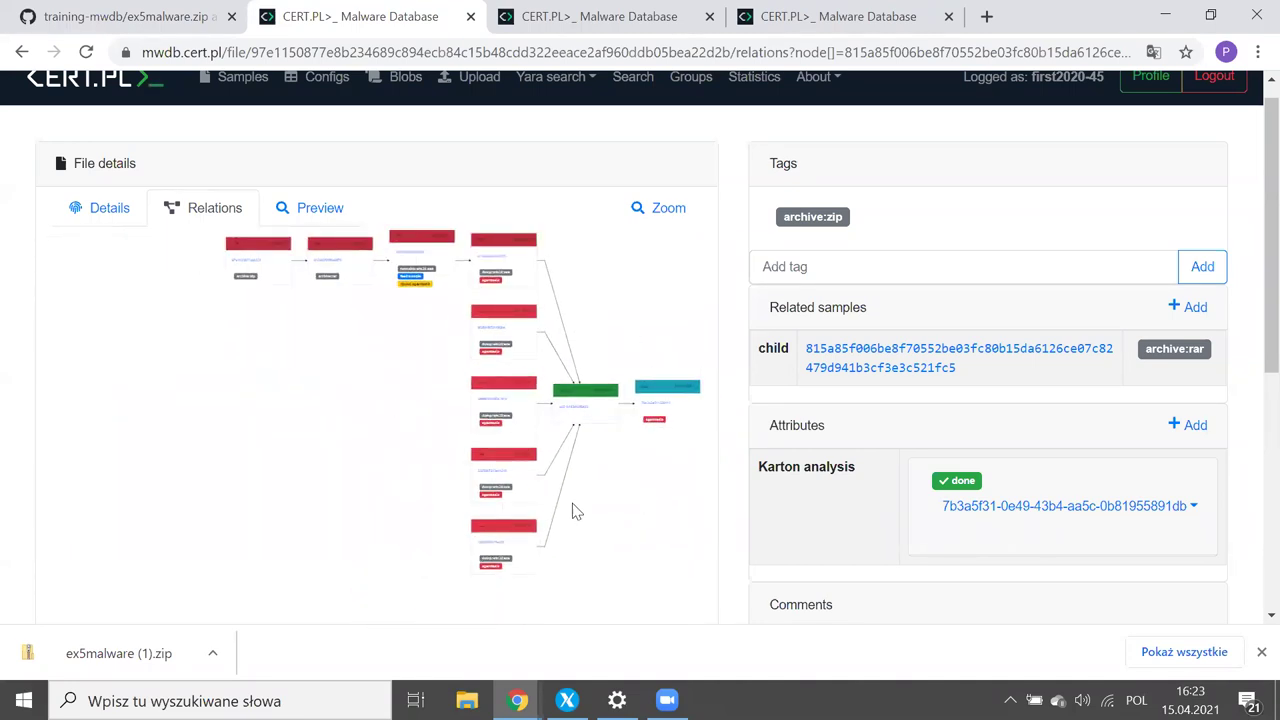
# Step: Return to the archive's details and examine which groups it is shared with, by whom and since when
pyautogui.click(88, 212)
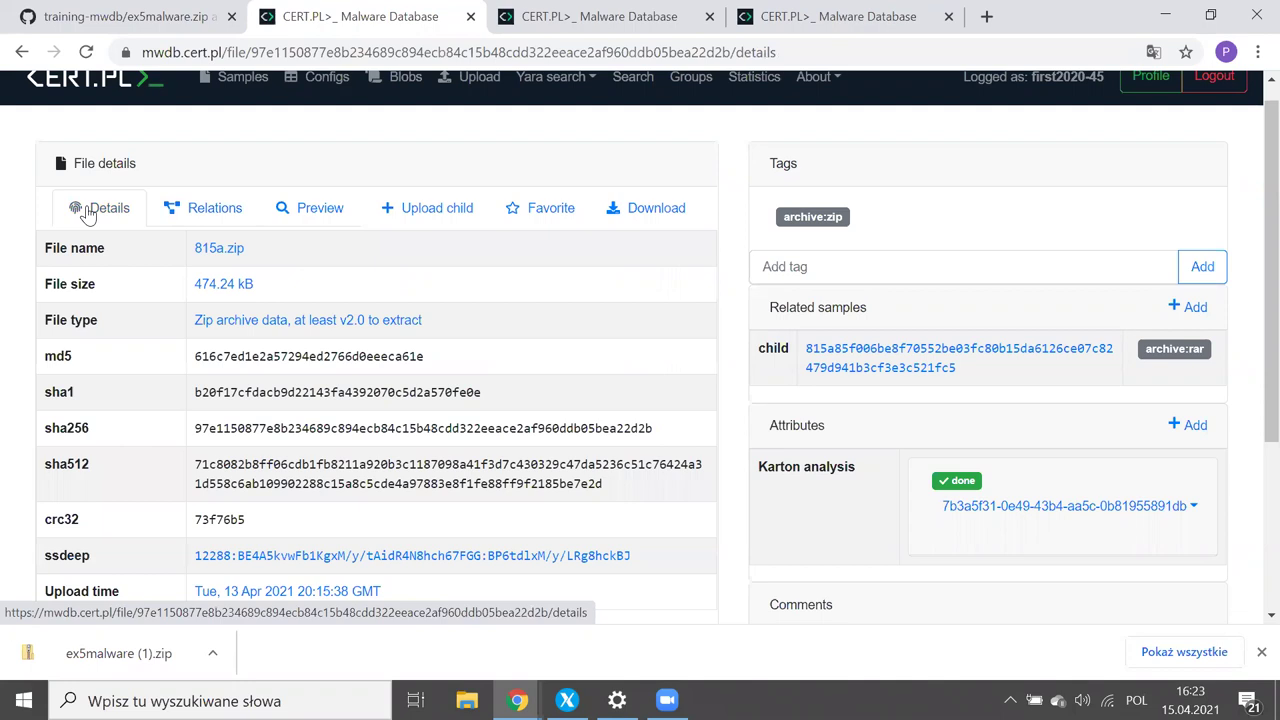
pyautogui.scroll(-1, 88, 212)
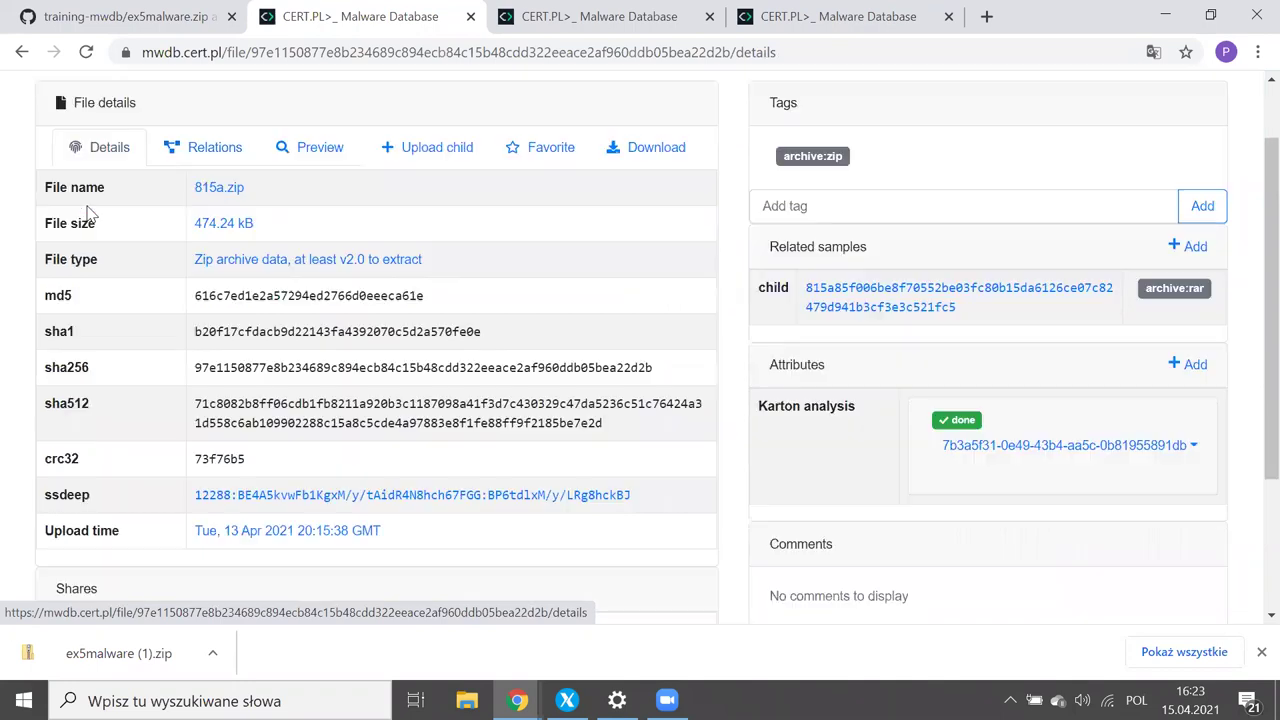
pyautogui.scroll(-2, 88, 212)
pyautogui.scroll(1, 88, 212)
pyautogui.scroll(-1, 200, 288)
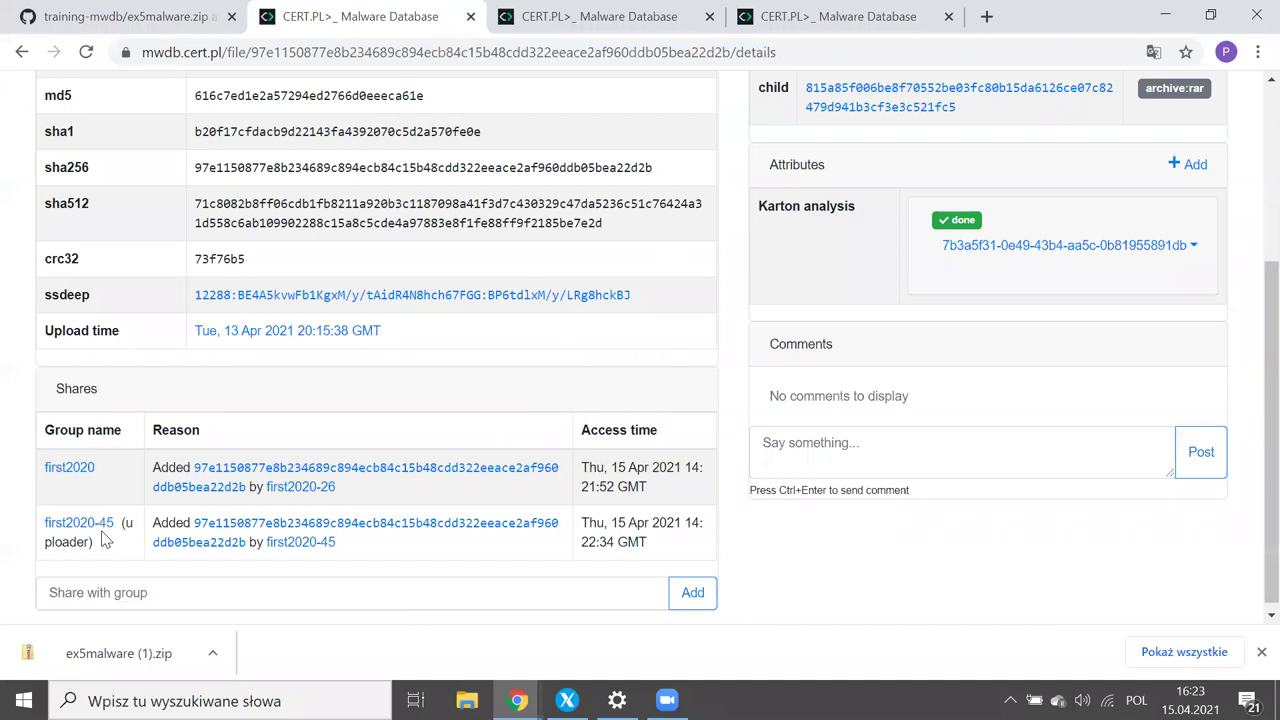
pyautogui.scroll(3, 105, 540)
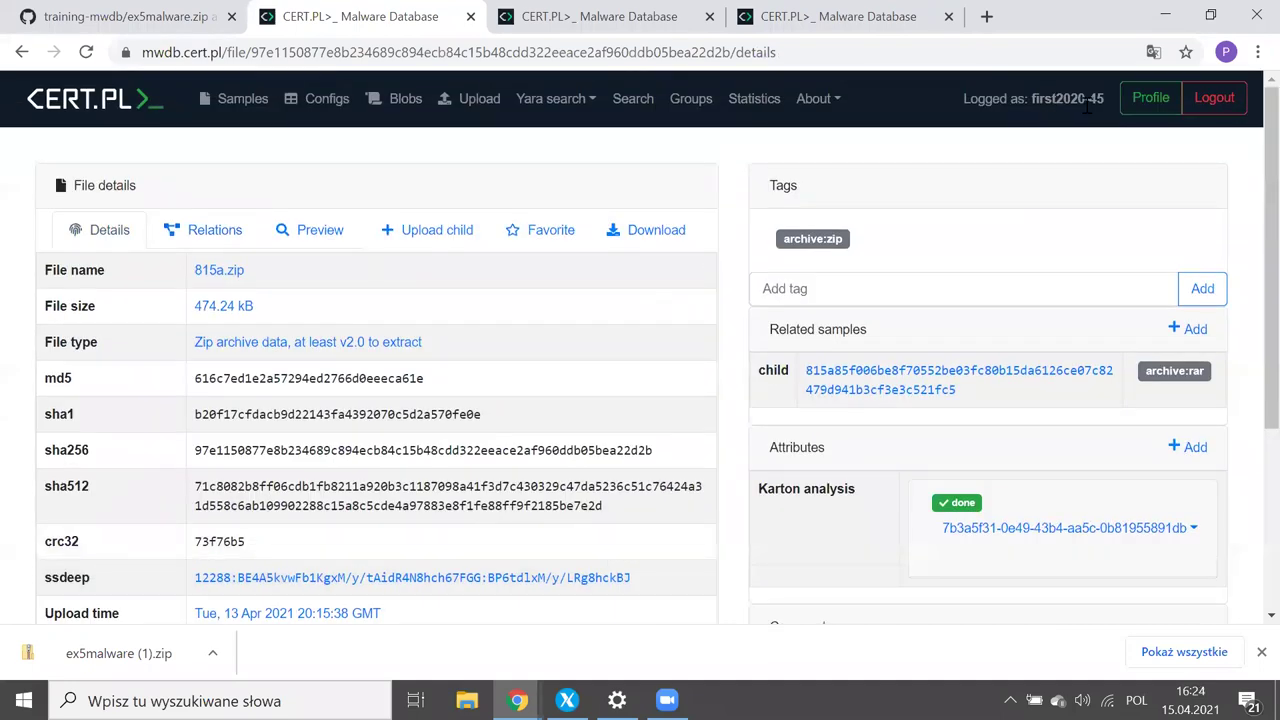
pyautogui.scroll(-3, 618, 443)
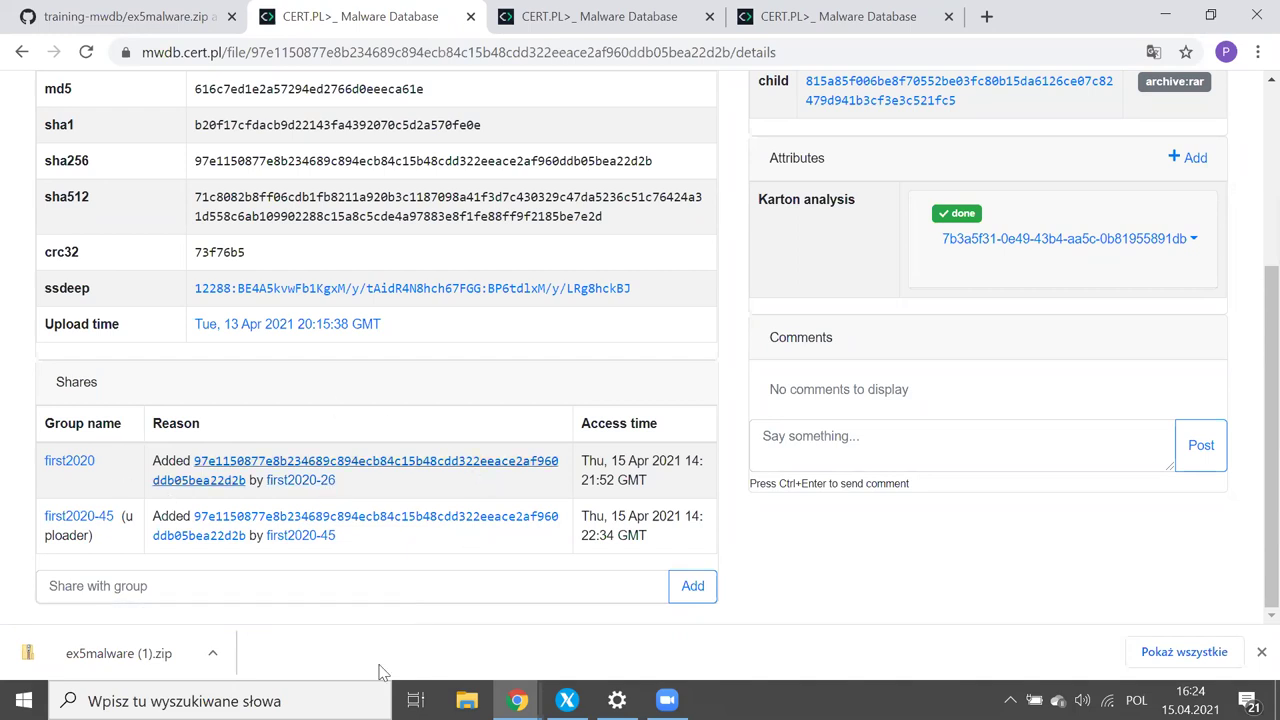
pyautogui.scroll(2, 432, 396)
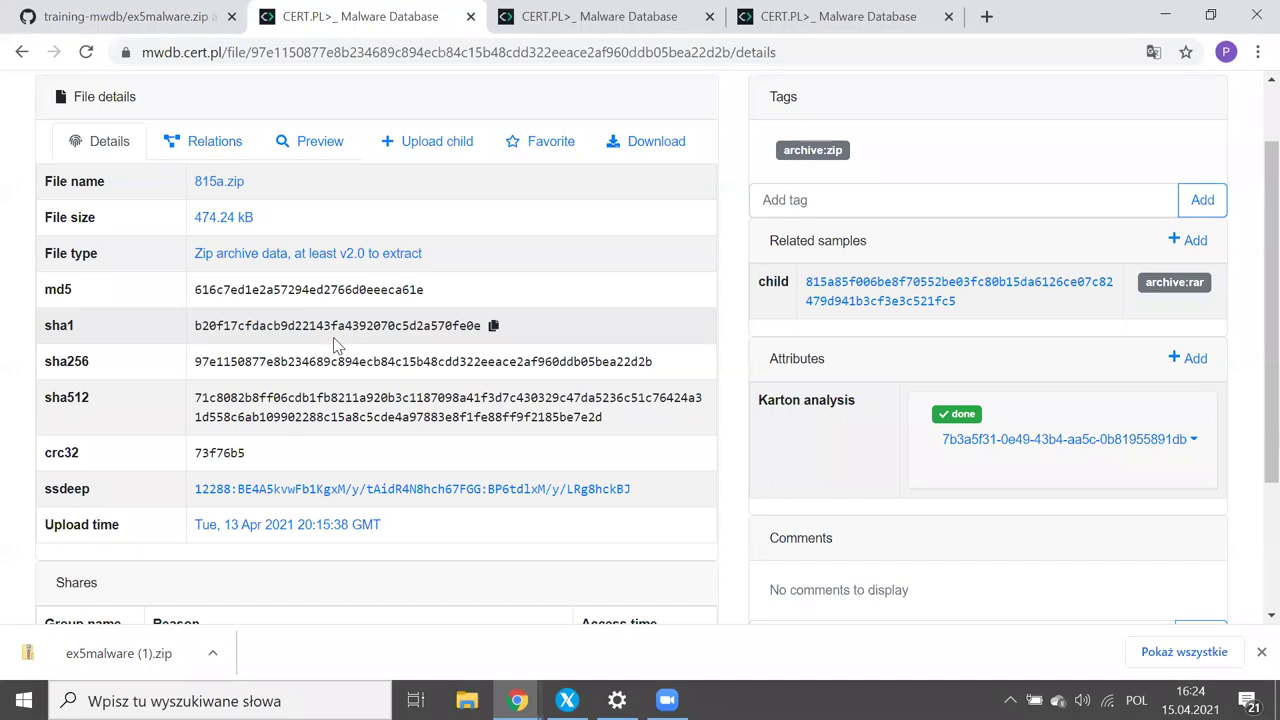
pyautogui.scroll(1, 334, 340)
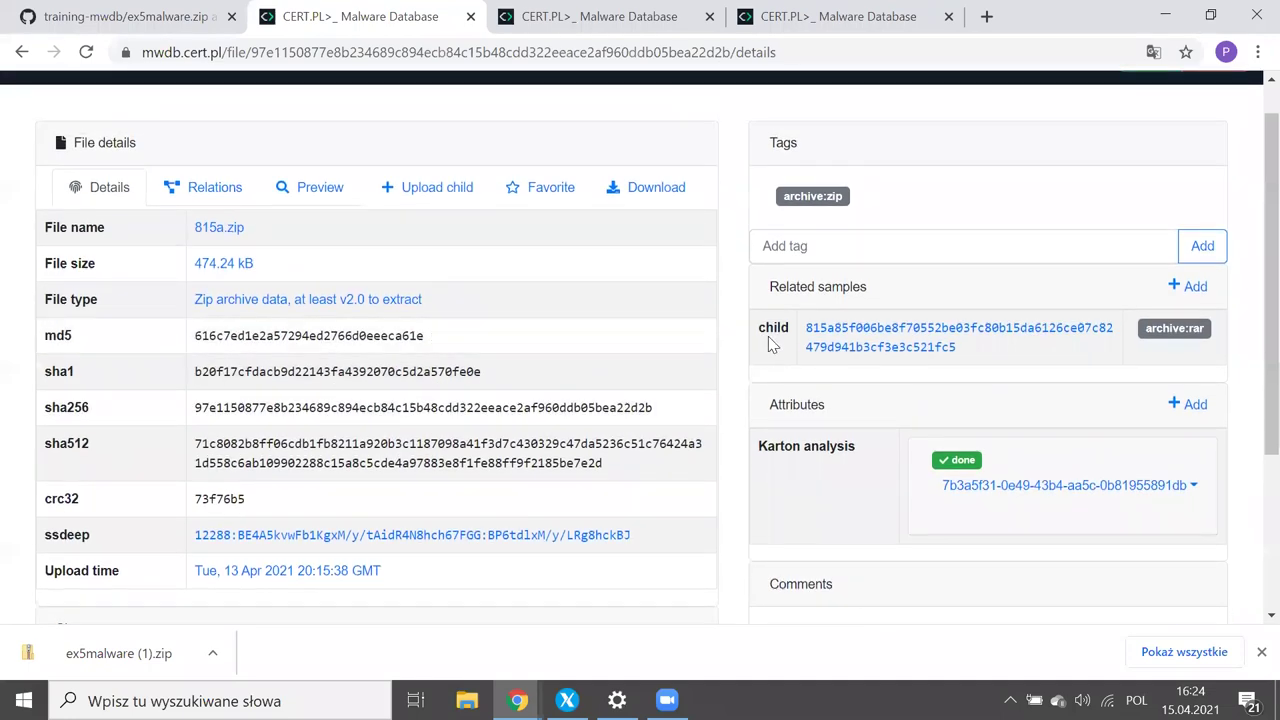
# Step: Open the archive:rar child sample and examine its inherited shares and related samples
pyautogui.click(840, 332)
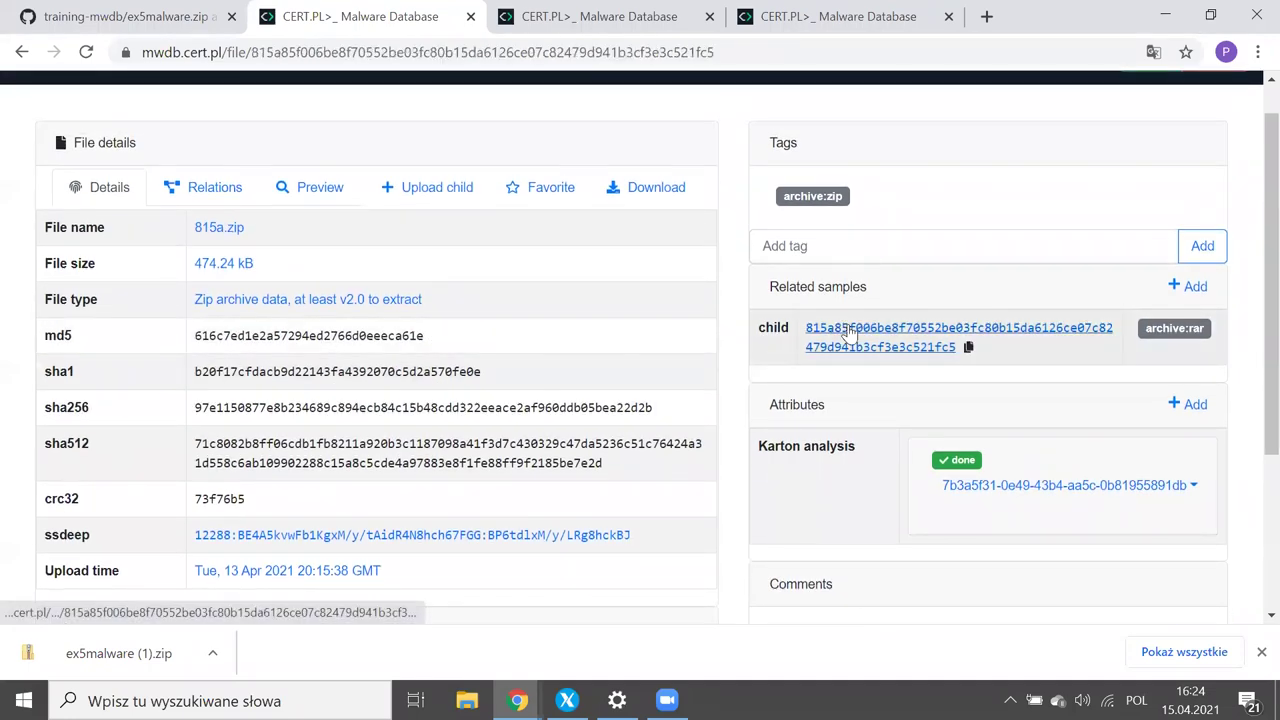
pyautogui.scroll(-3, 396, 400)
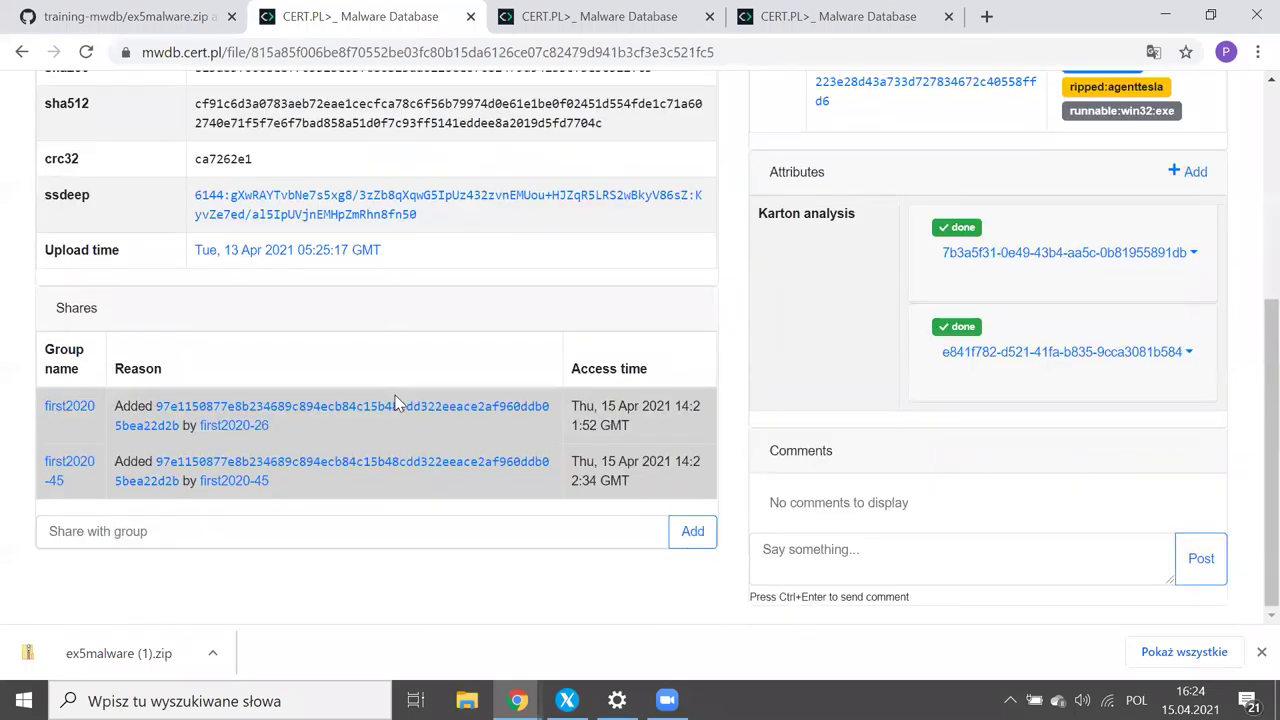
pyautogui.scroll(1, 395, 403)
pyautogui.scroll(-1, 400, 410)
pyautogui.scroll(2, 371, 520)
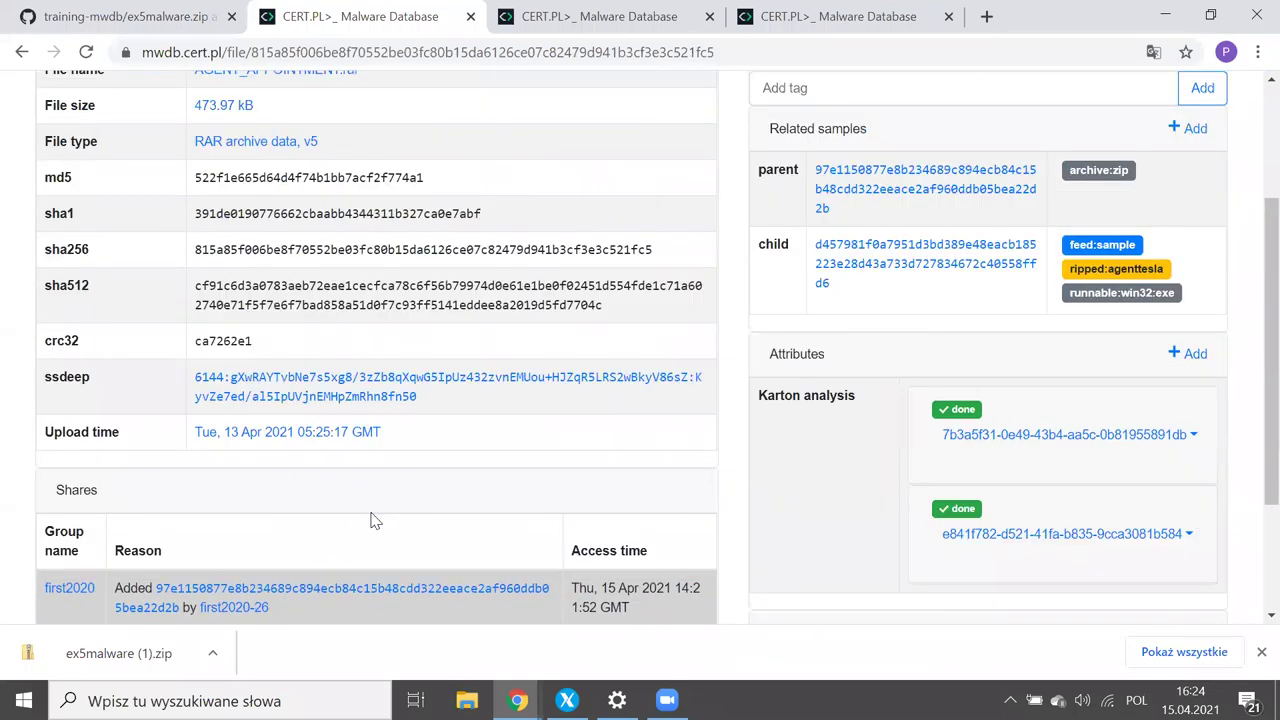
pyautogui.scroll(1, 375, 521)
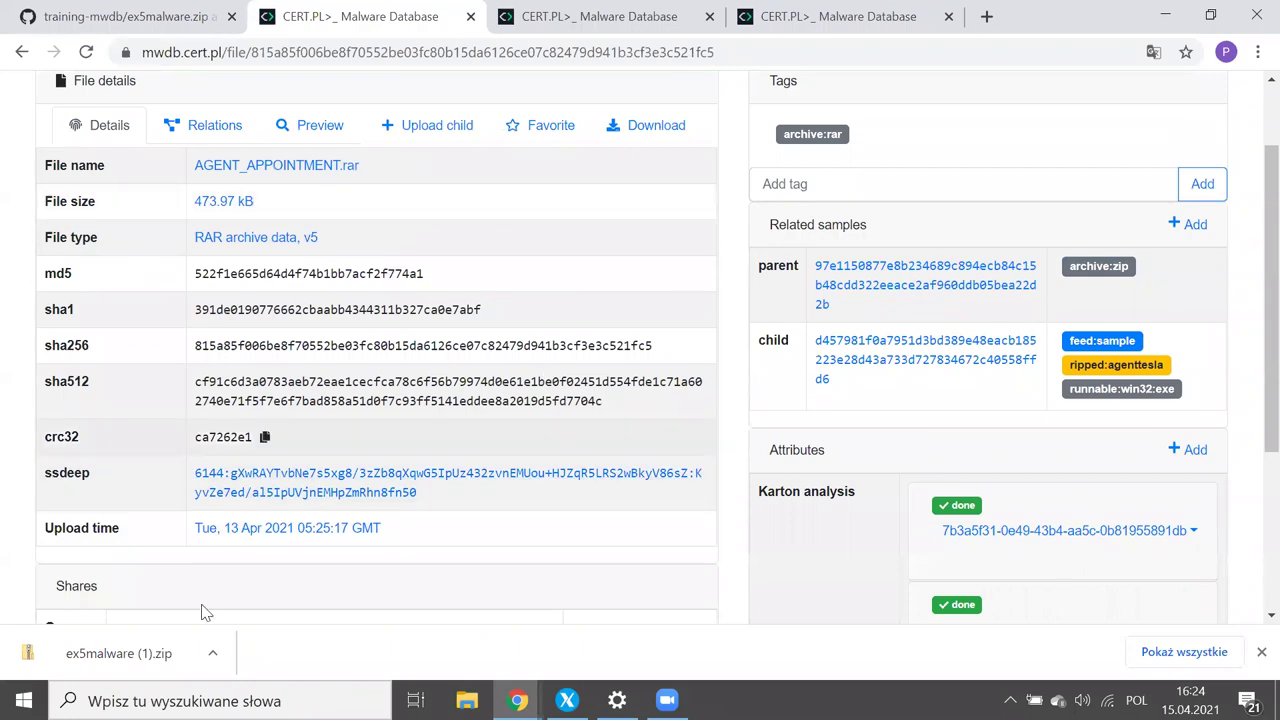
pyautogui.scroll(-1, 281, 501)
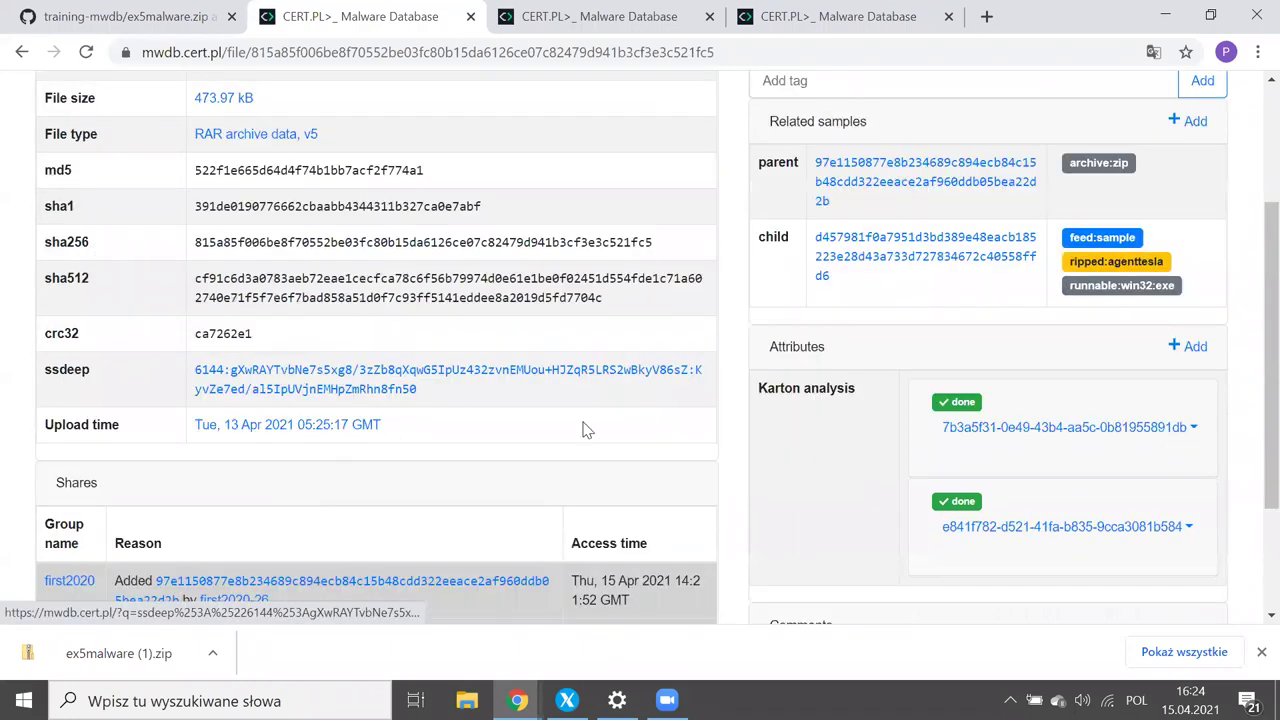
pyautogui.scroll(-1, 580, 432)
pyautogui.scroll(-1, 560, 445)
pyautogui.scroll(3, 552, 480)
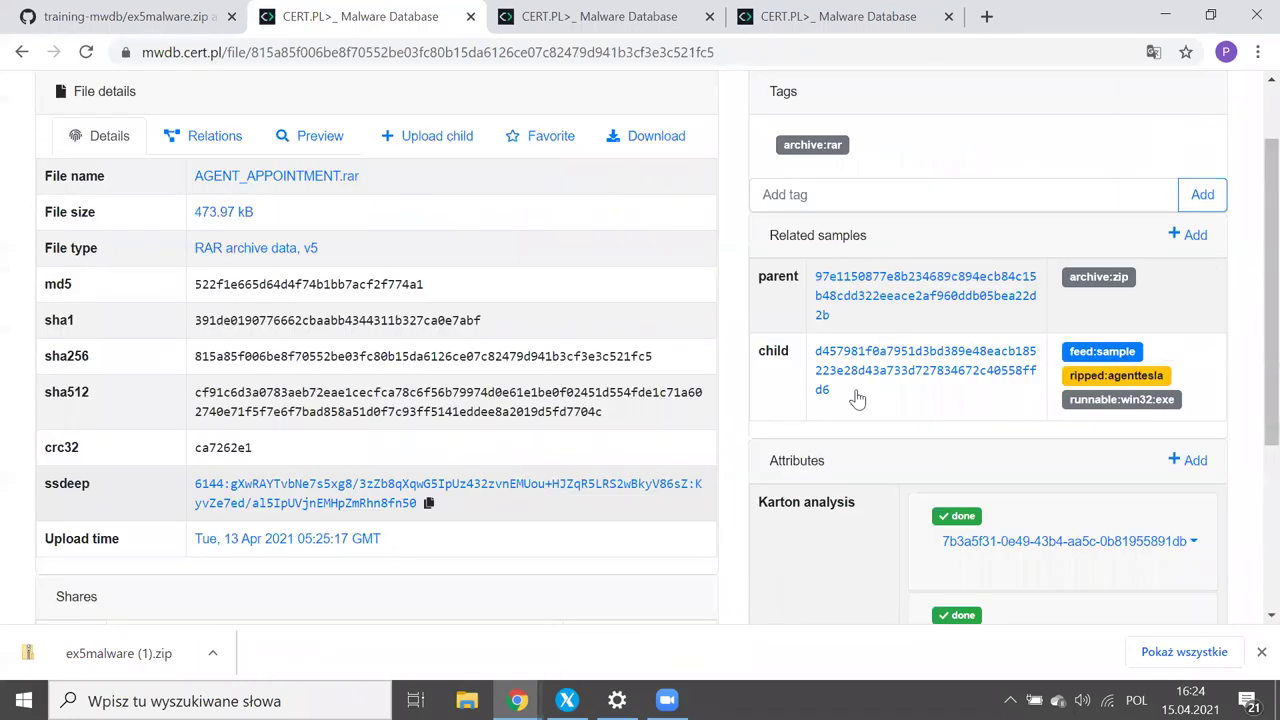
# Step: Open the RAR archive's runnable:win32:exe child sample and examine its details and shares
pyautogui.click(888, 388)
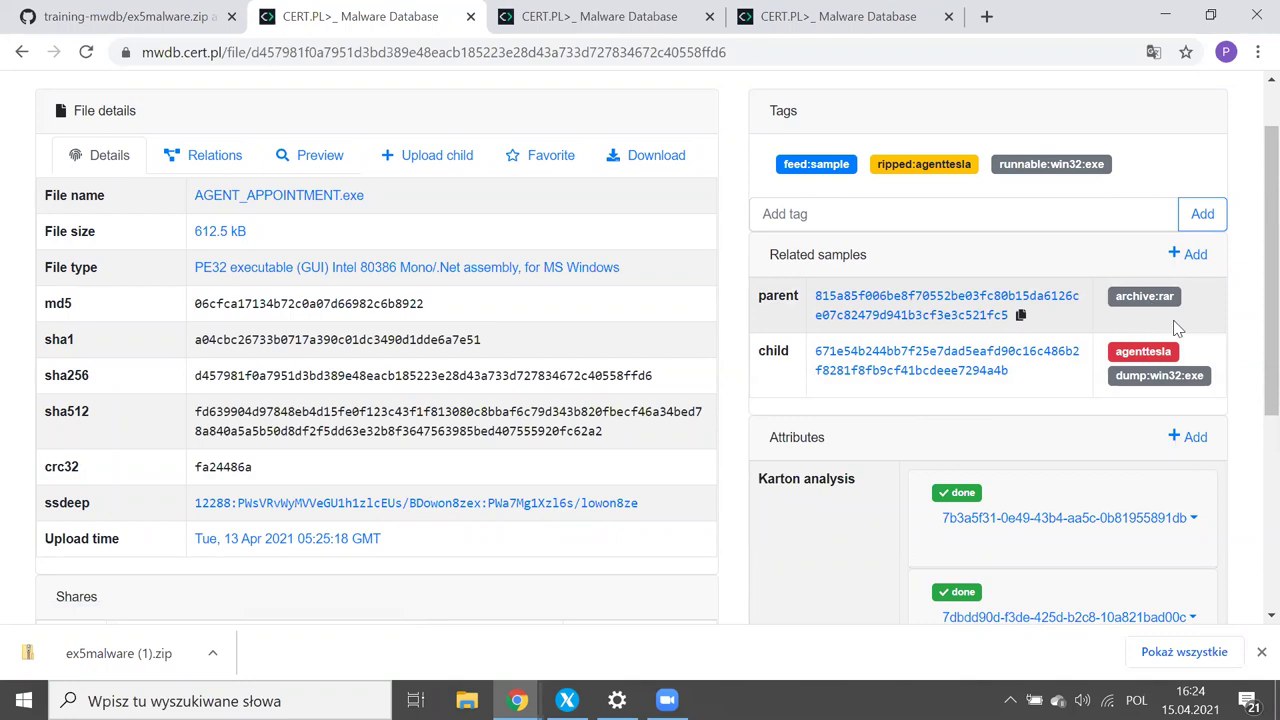
pyautogui.scroll(-1, 545, 372)
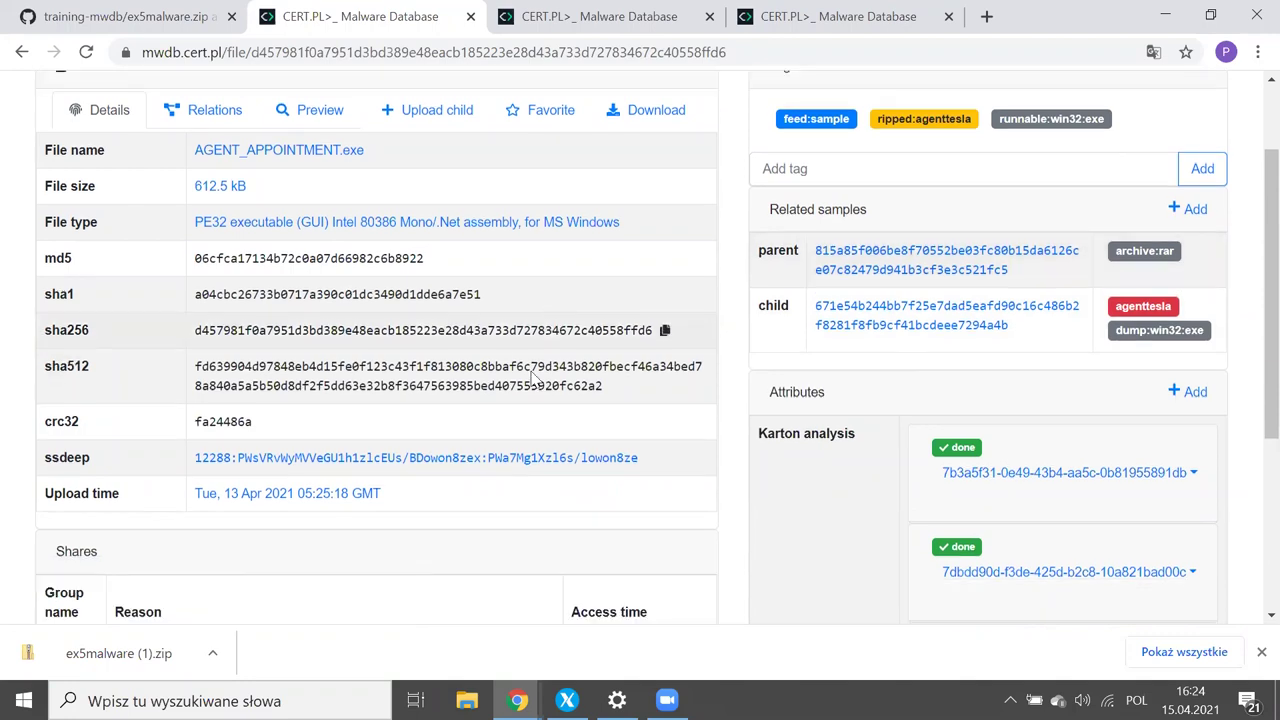
pyautogui.scroll(-3, 531, 371)
pyautogui.scroll(2, 531, 371)
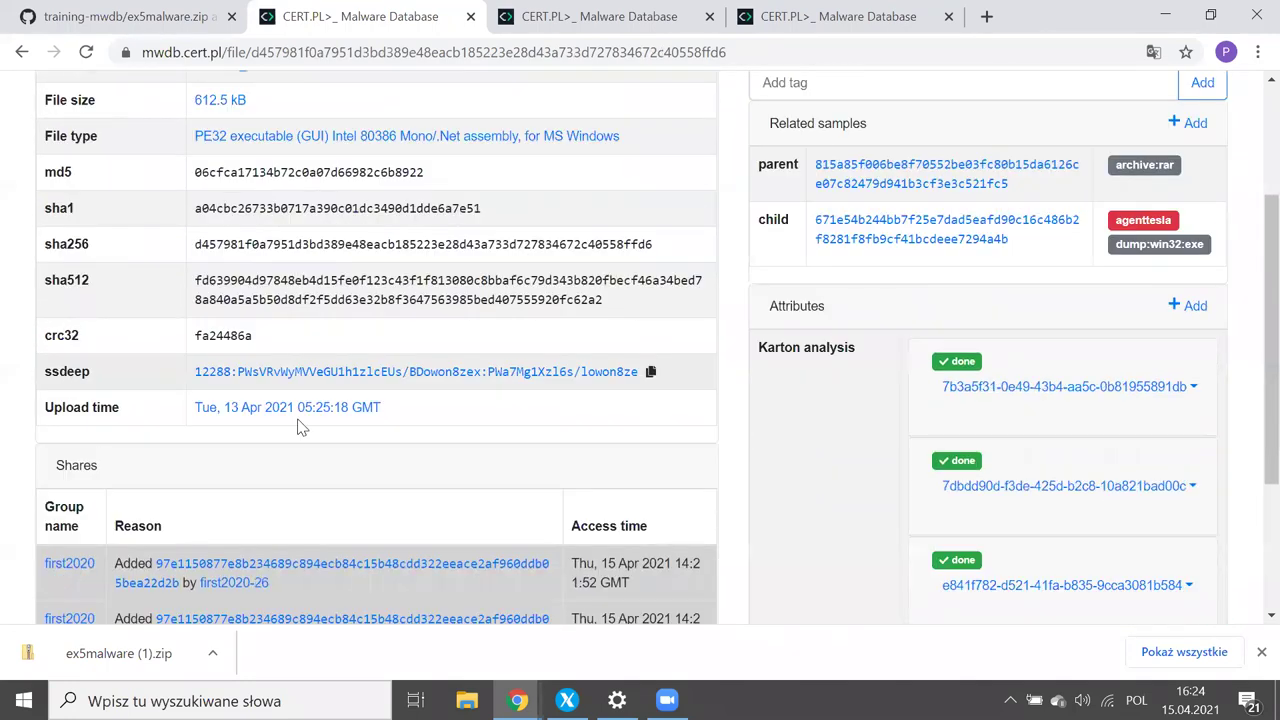
pyautogui.scroll(-2, 300, 503)
pyautogui.scroll(4, 600, 462)
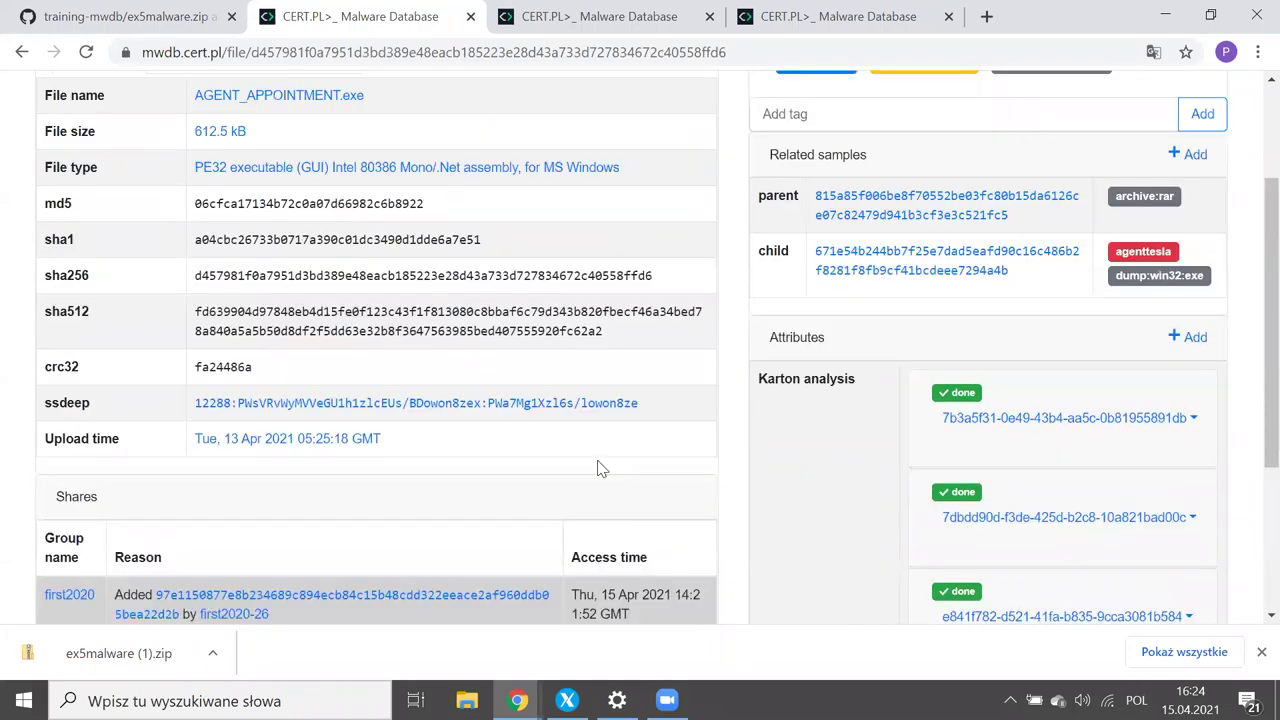
pyautogui.scroll(1, 852, 418)
# Step: Open the executable's agenttesla dump child, review its details page and display its relations graph
pyautogui.click(852, 412)
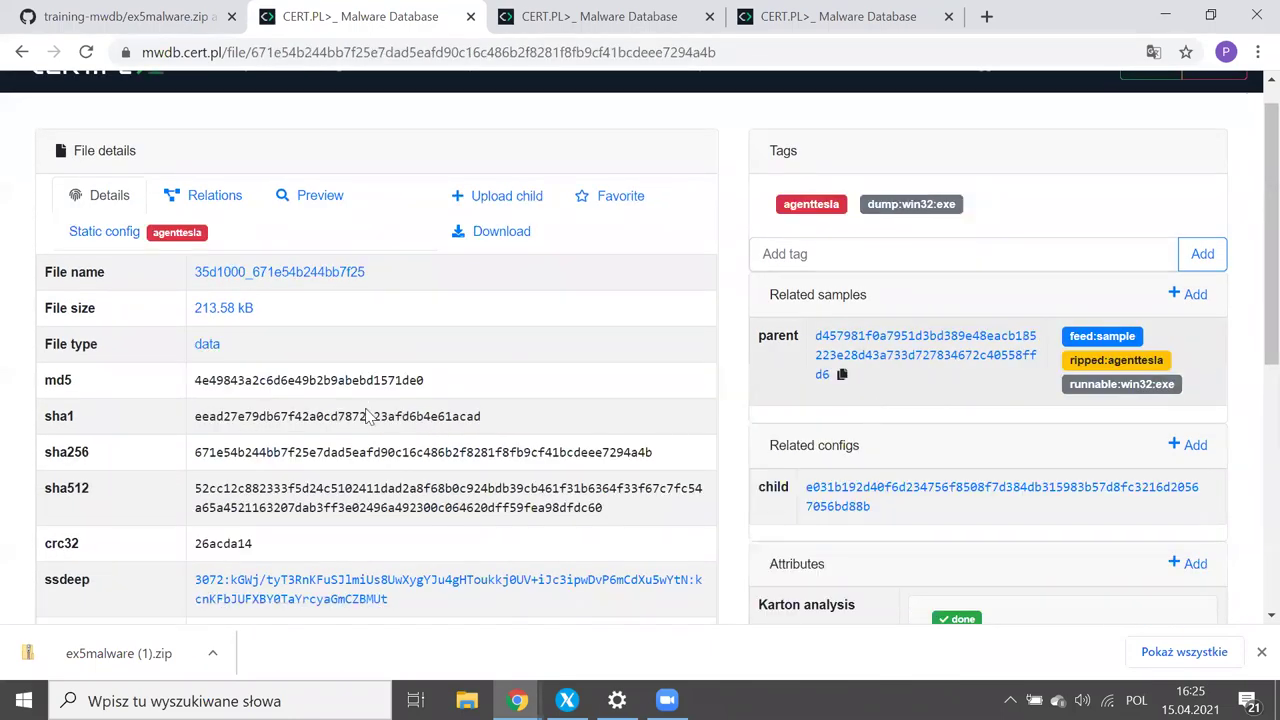
pyautogui.scroll(-4, 370, 415)
pyautogui.scroll(4, 365, 408)
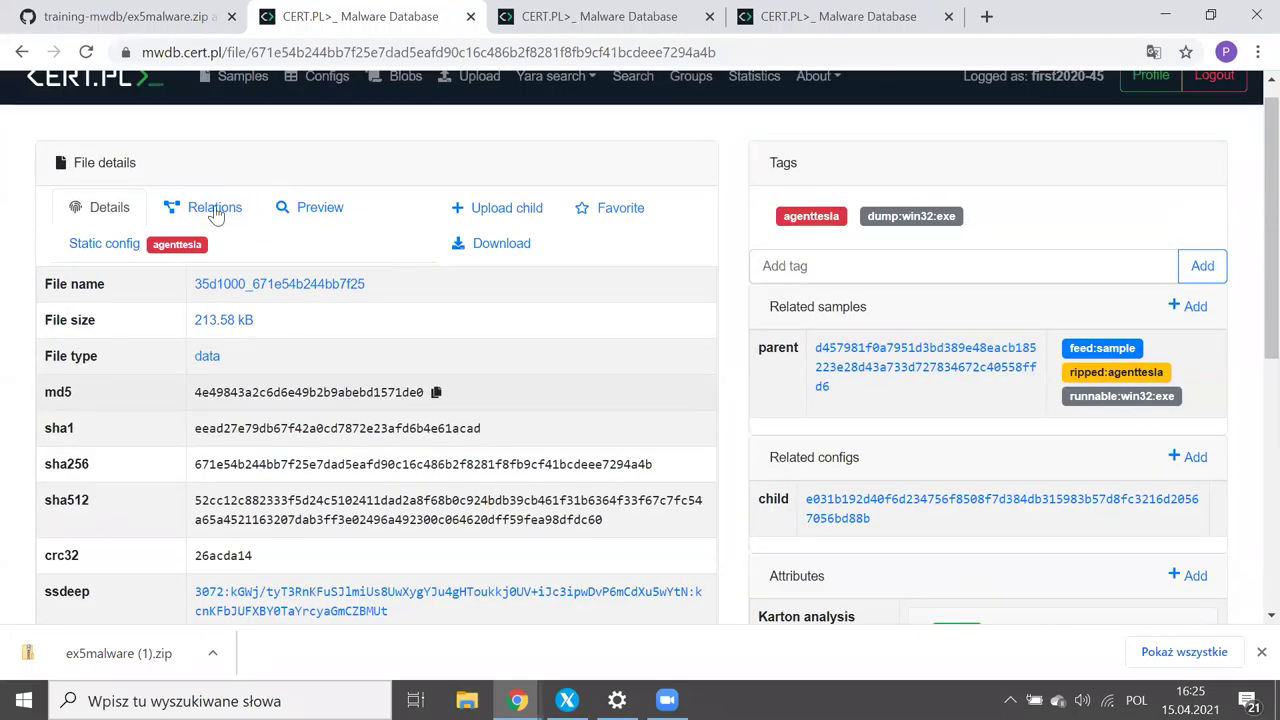
pyautogui.click(215, 210)
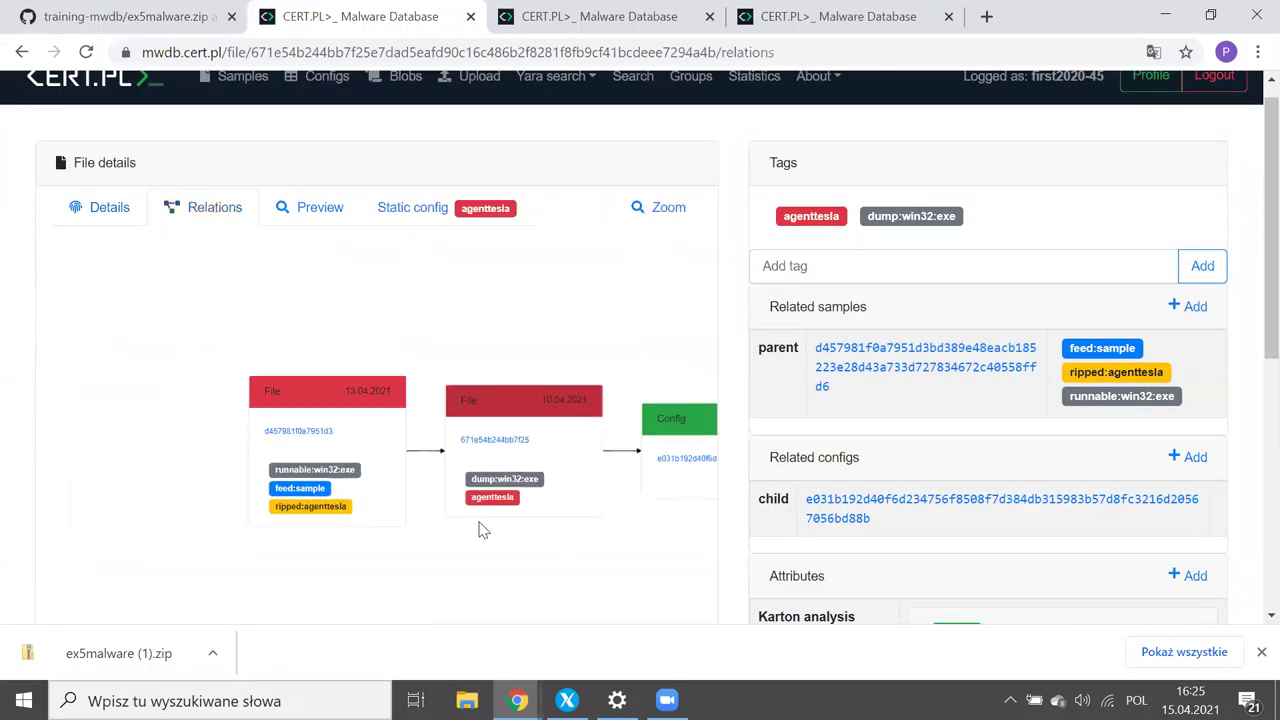
# Step: Expand the config node in the relations graph, open the linked agenttesla dump 9f3804f97b4490be and examine its shares
pyautogui.click(644, 474)
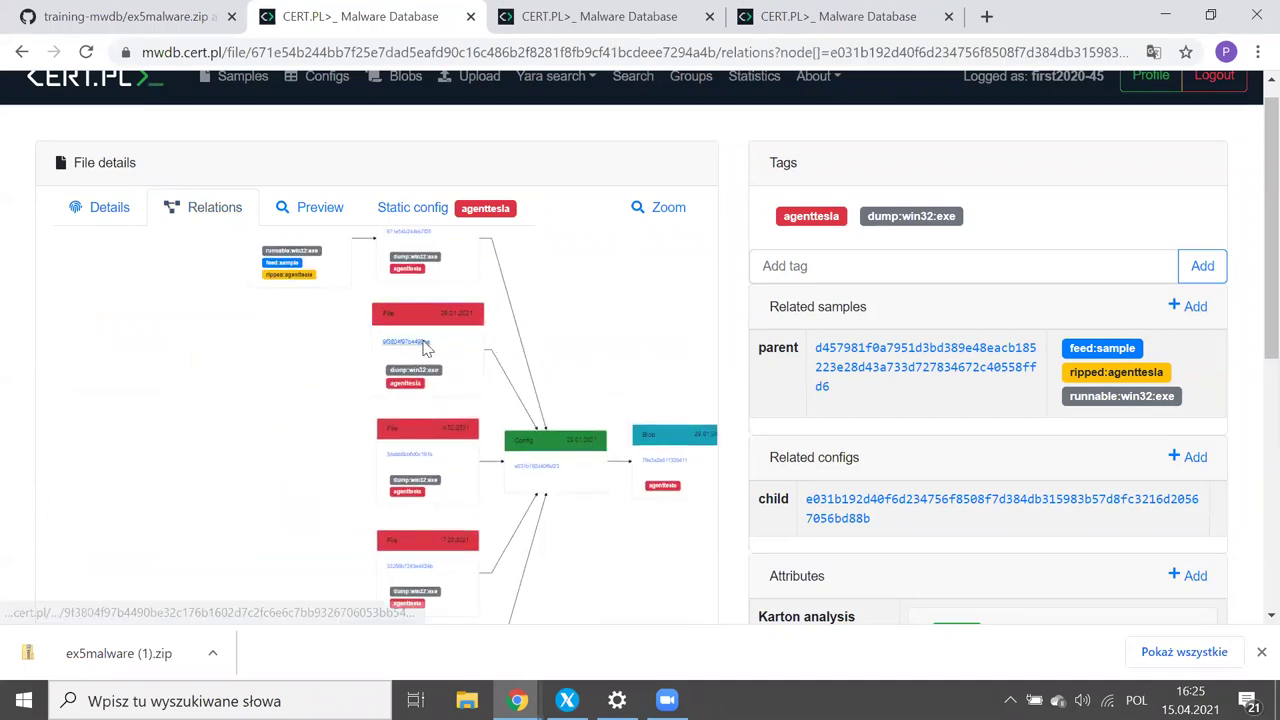
pyautogui.click(420, 343)
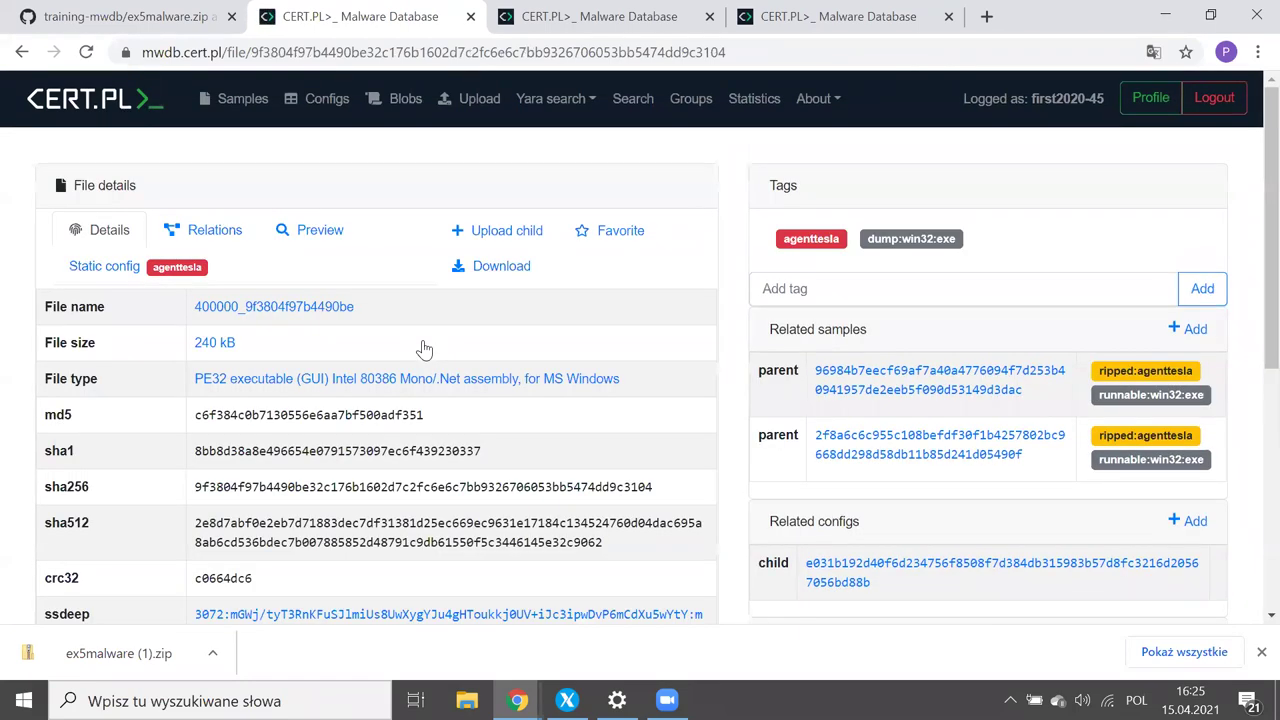
pyautogui.scroll(-4, 263, 323)
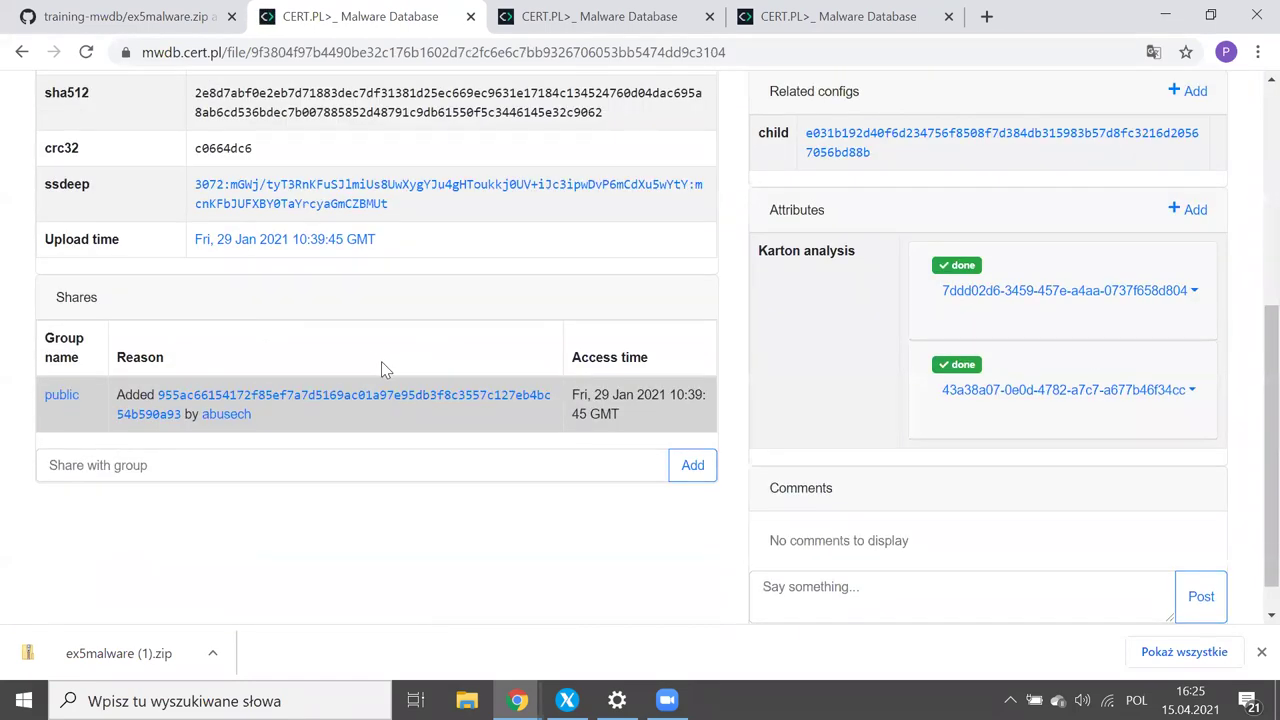
pyautogui.scroll(3, 381, 363)
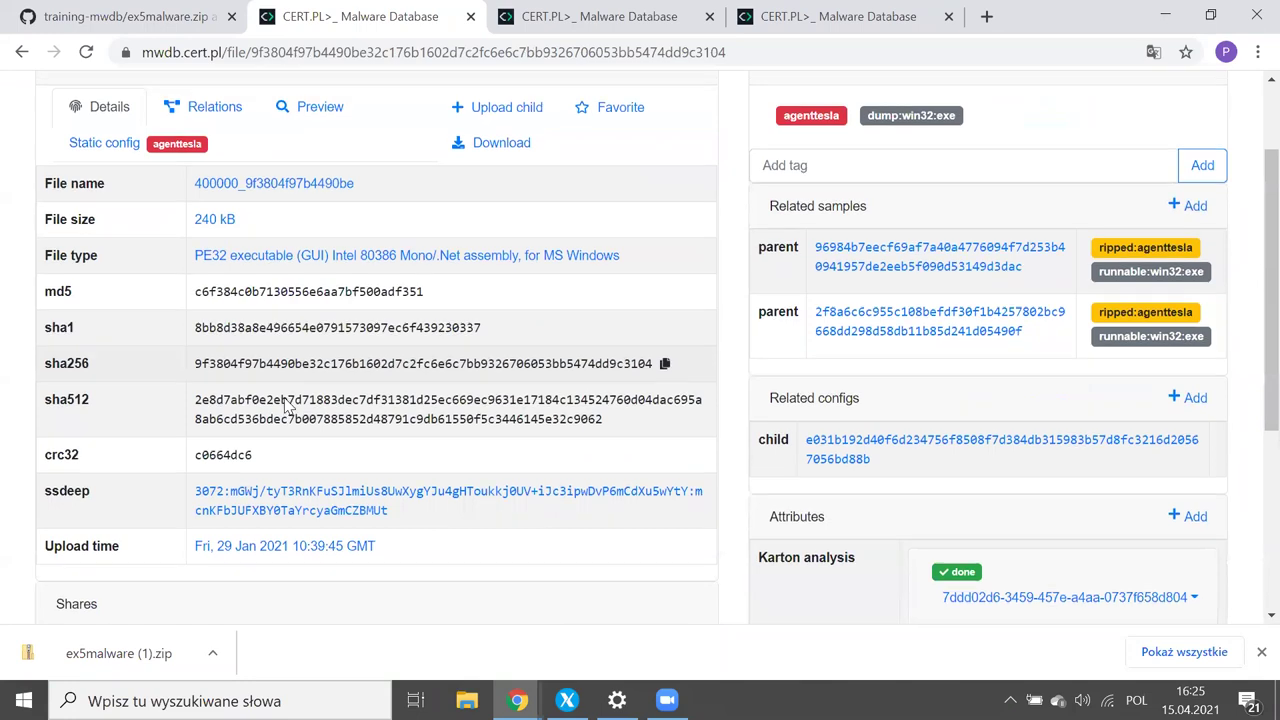
pyautogui.scroll(-1, 287, 405)
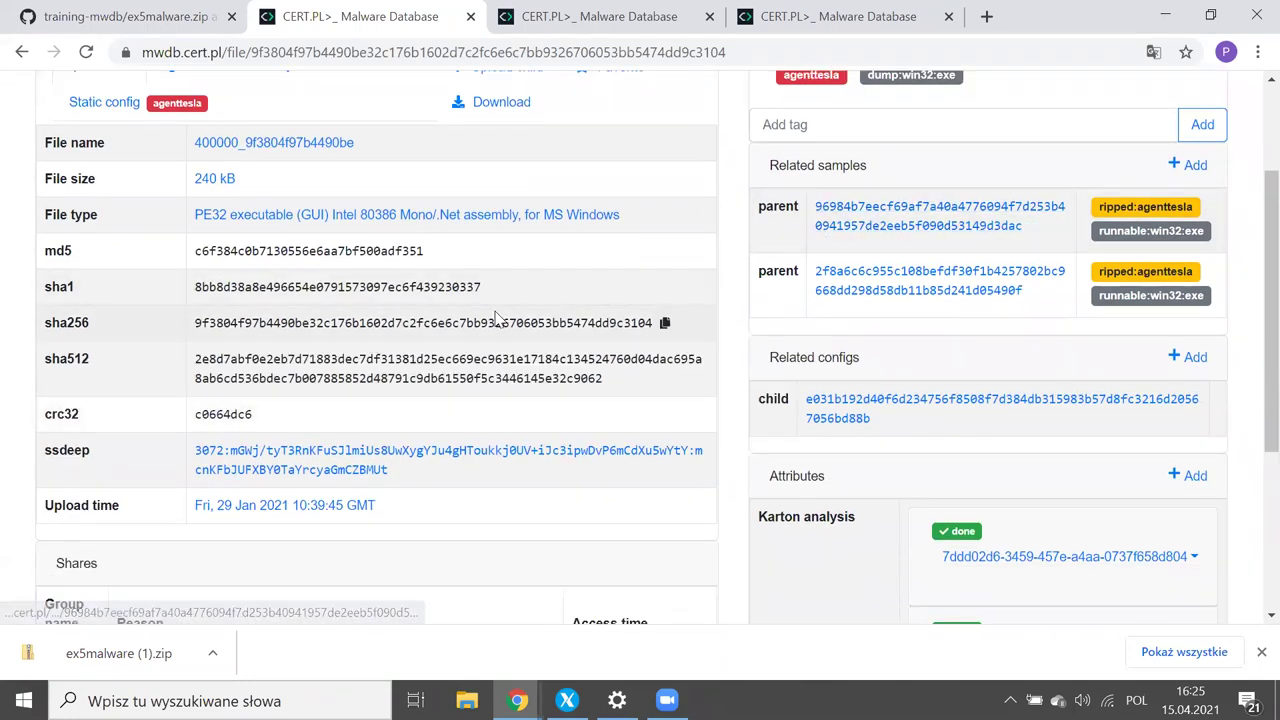
pyautogui.scroll(-3, 497, 320)
pyautogui.scroll(1, 824, 258)
# Step: Open the dump's first ripped:agenttesla parent, starting with 96984b7e, and examine its upload time and shares
pyautogui.hotkey('alt', 'Left')
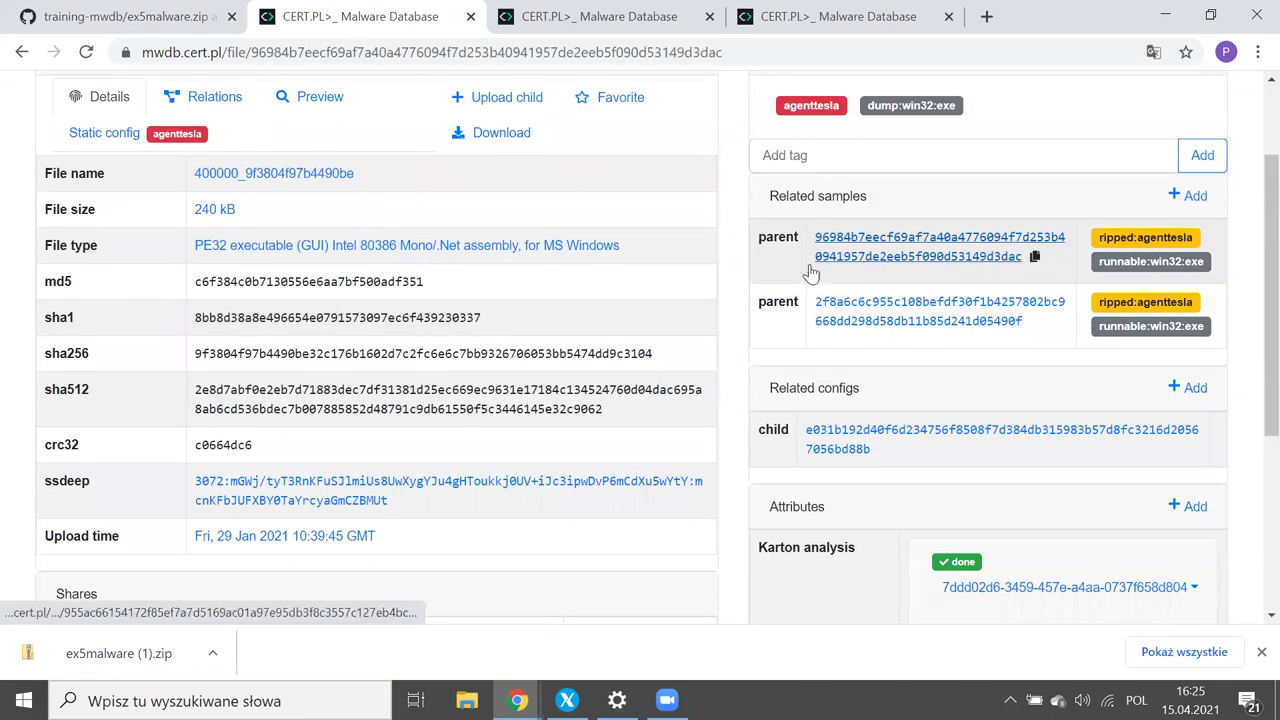
pyautogui.scroll(-1, 208, 400)
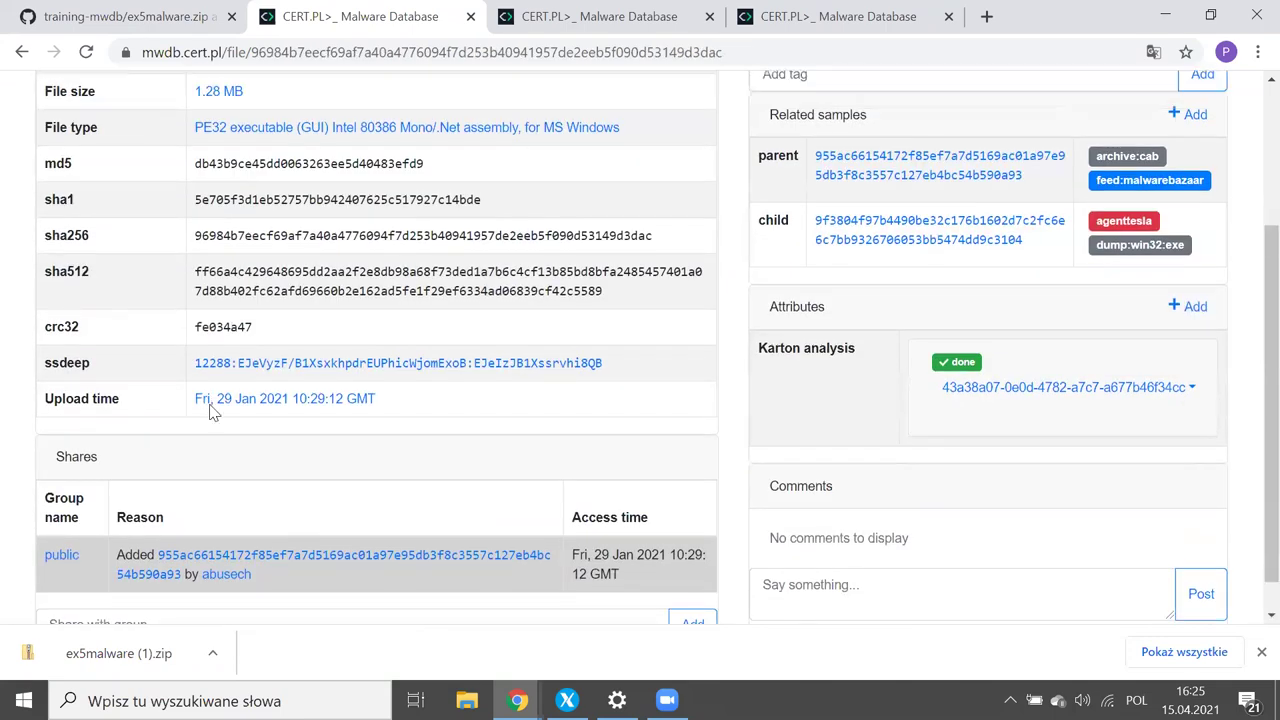
pyautogui.scroll(1, 820, 260)
# Step: Return to the dump, open its second ripped:agenttesla parent, starting with 2f8a6c6c, and examine its shares
pyautogui.click(820, 280)
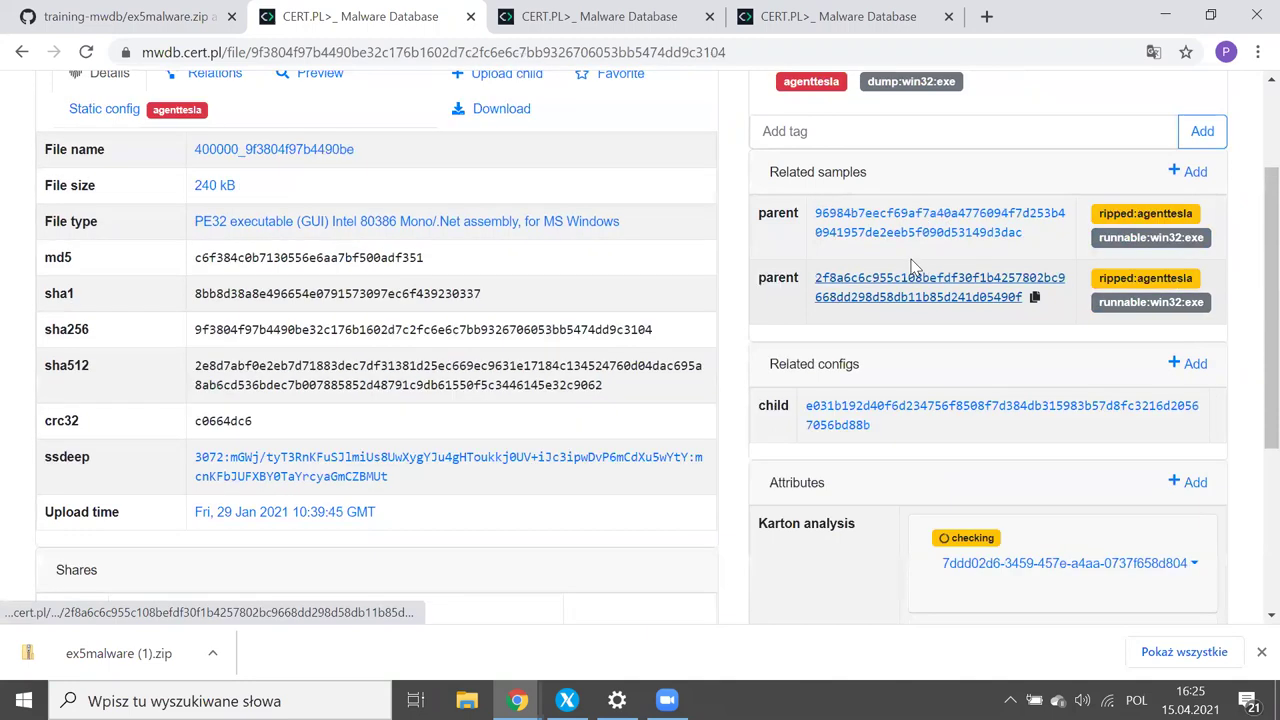
pyautogui.click(890, 288)
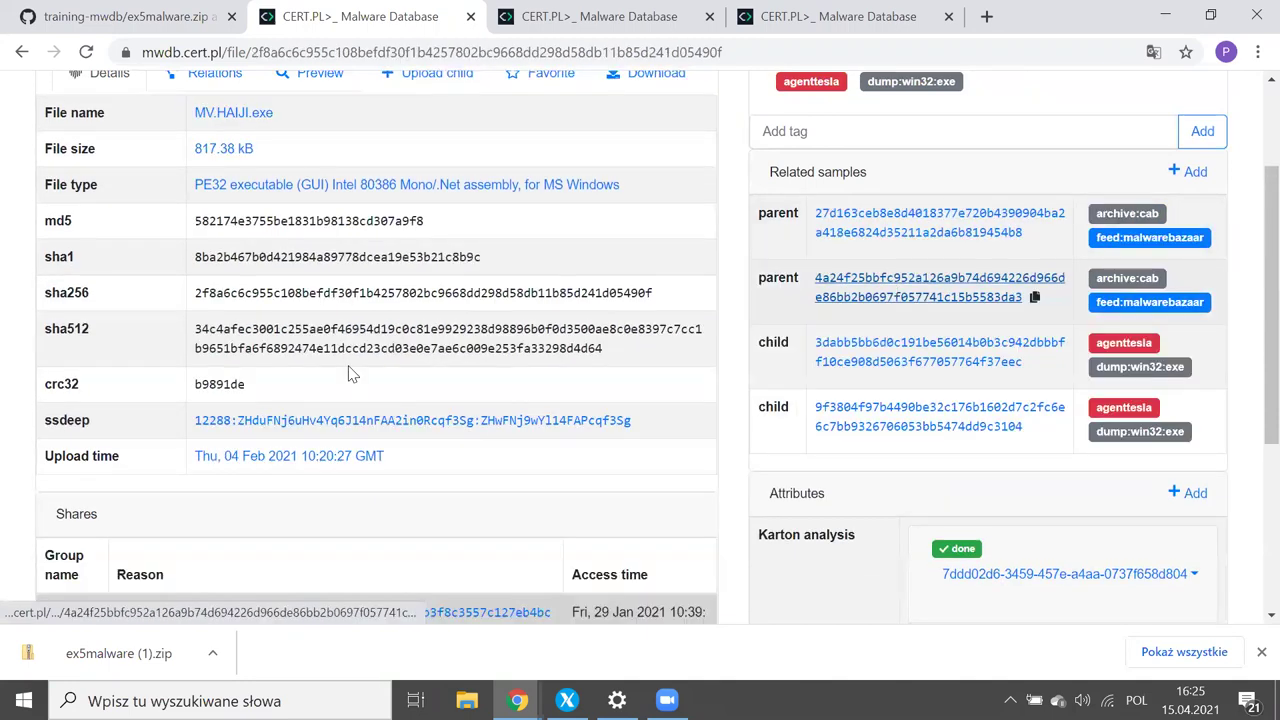
pyautogui.scroll(-3, 349, 367)
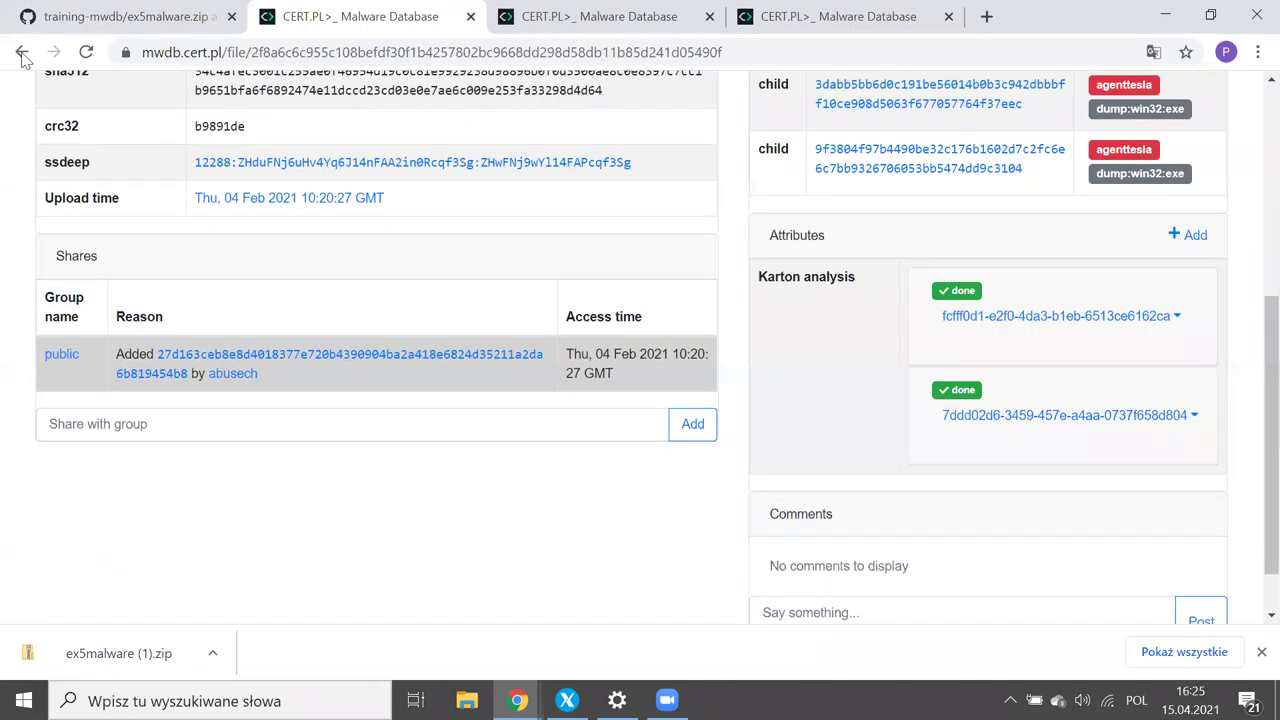
# Step: Go back through the visited samples to the expanded relations graph of agenttesla dump 671e54b244bb7f25
pyautogui.click(22, 52)
pyautogui.click(22, 52)
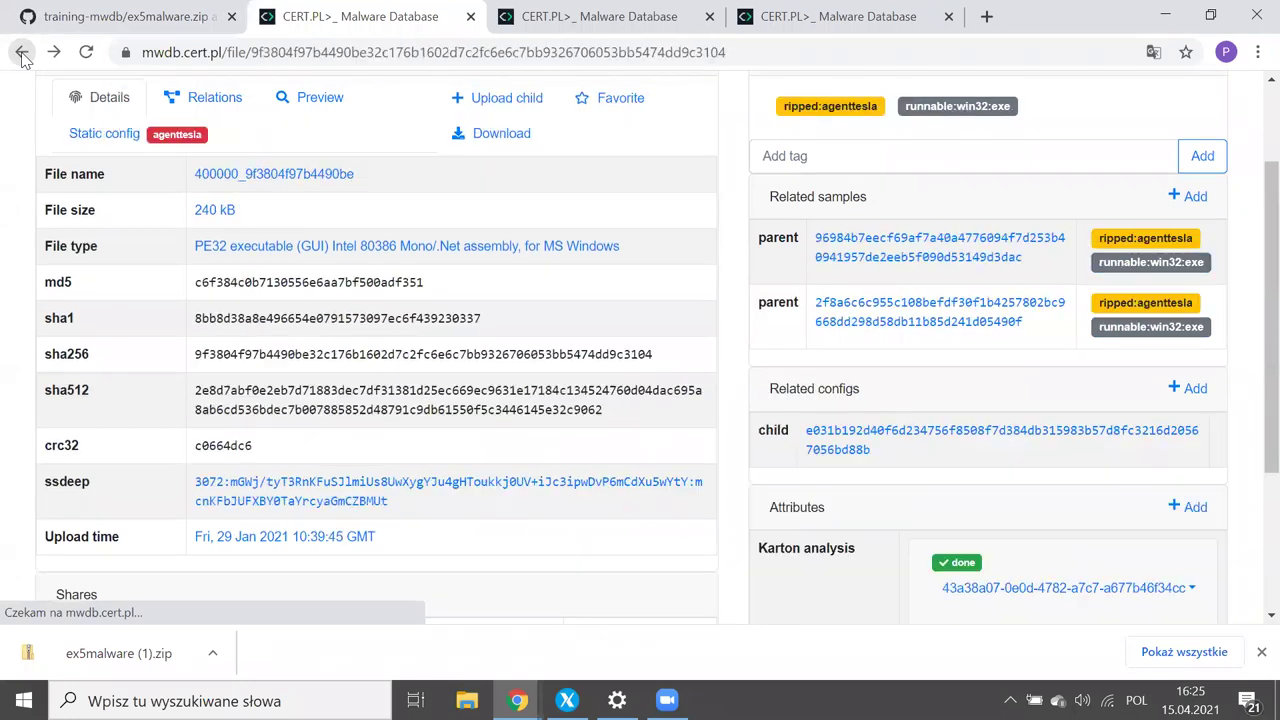
pyautogui.click(22, 52)
pyautogui.click(23, 53)
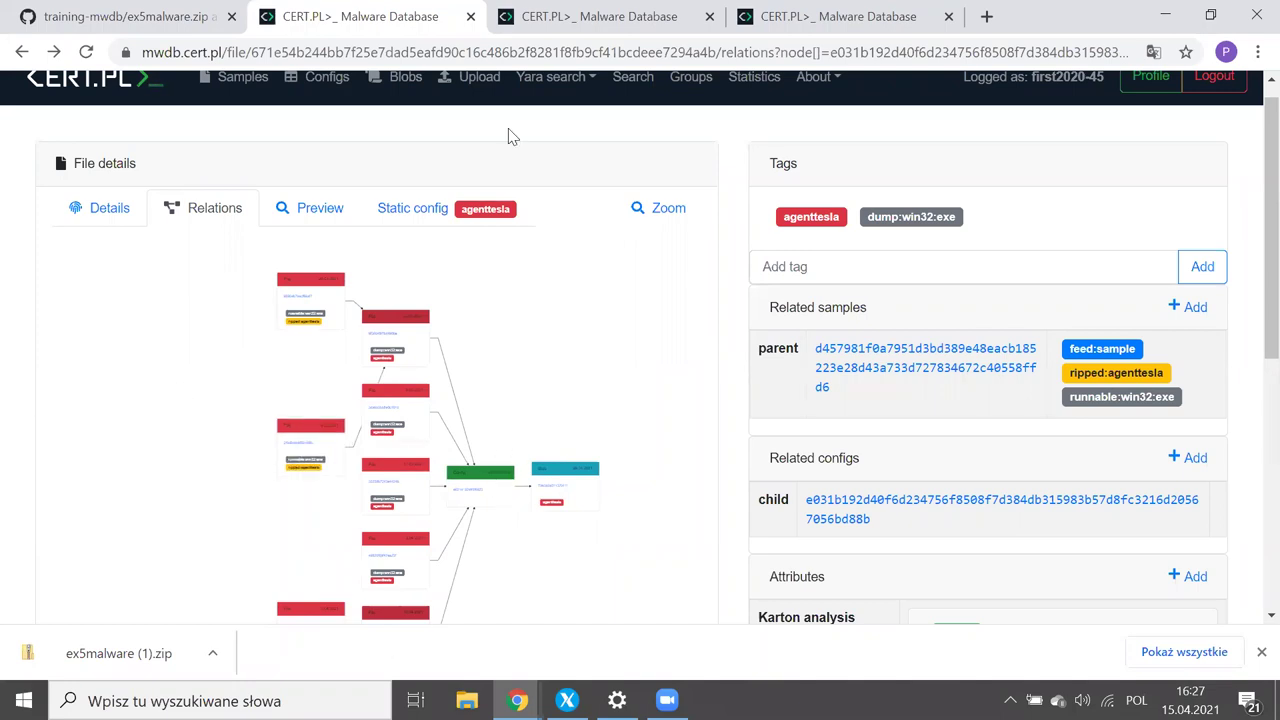
# Step: Switch to the training presentation in the other browser window and advance to the Exercise #5 slide with the share inheritance diagram
pyautogui.click(518, 700)
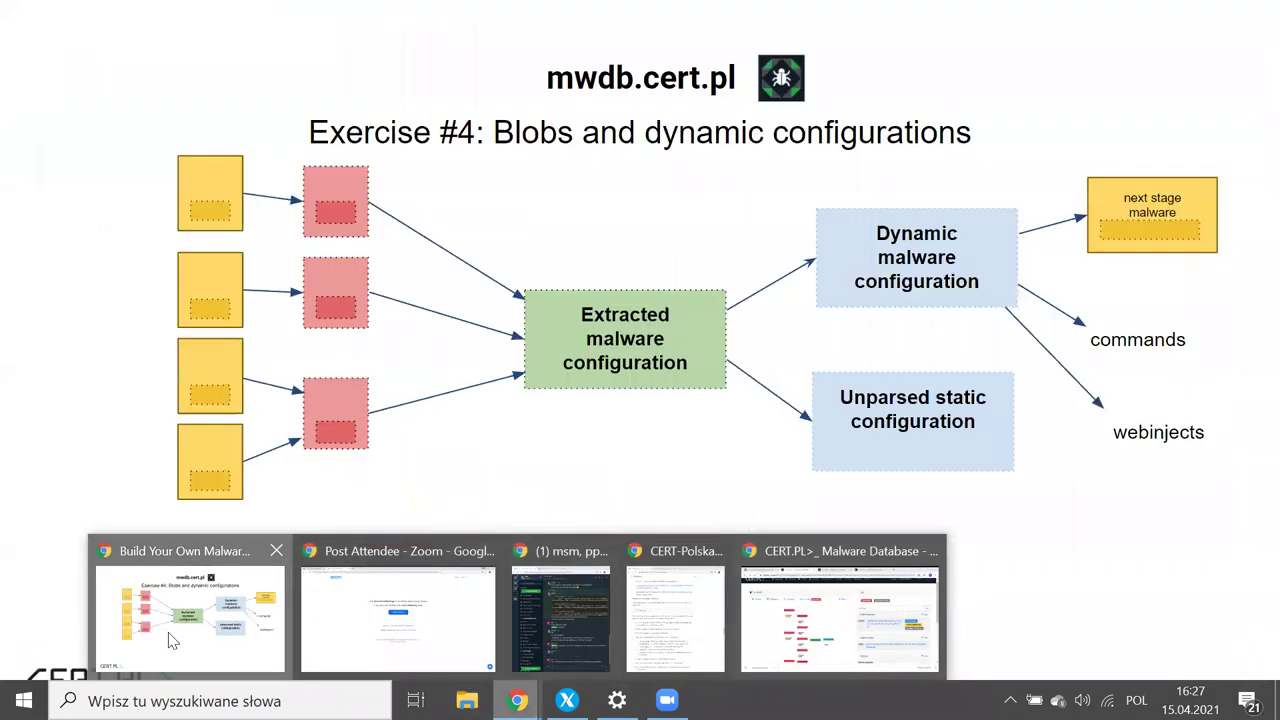
pyautogui.click(172, 640)
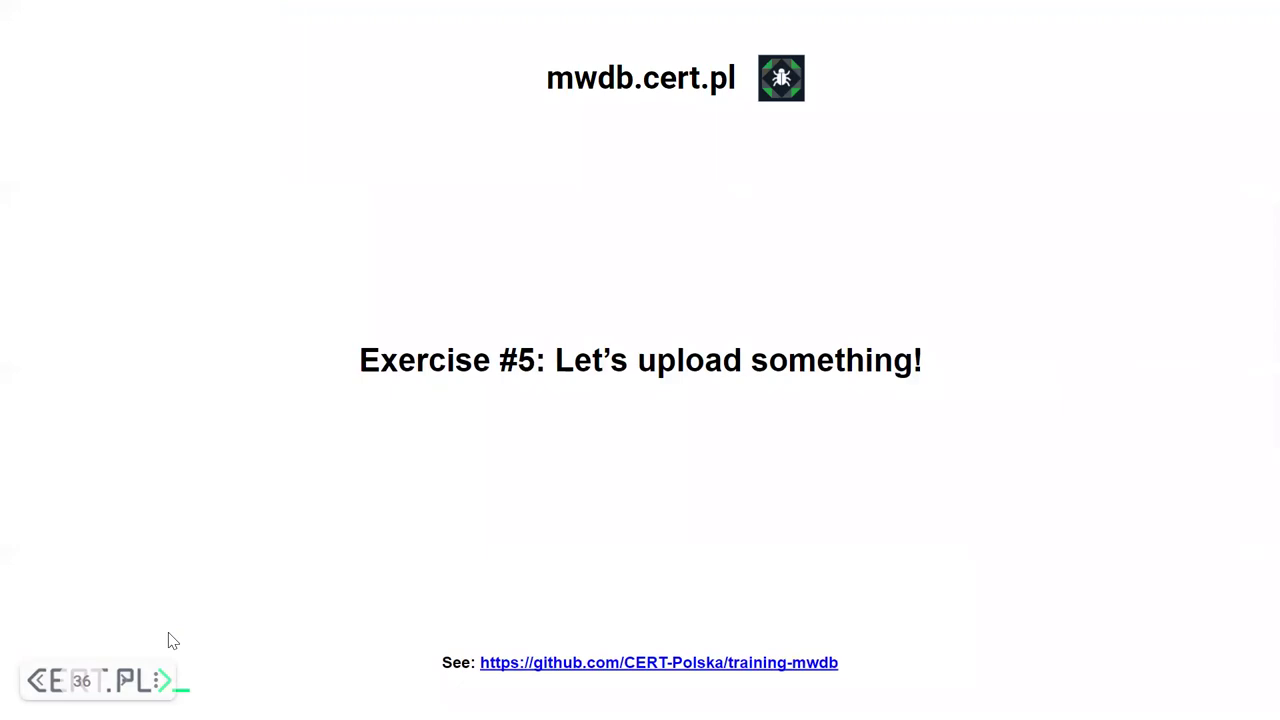
pyautogui.press('Right')
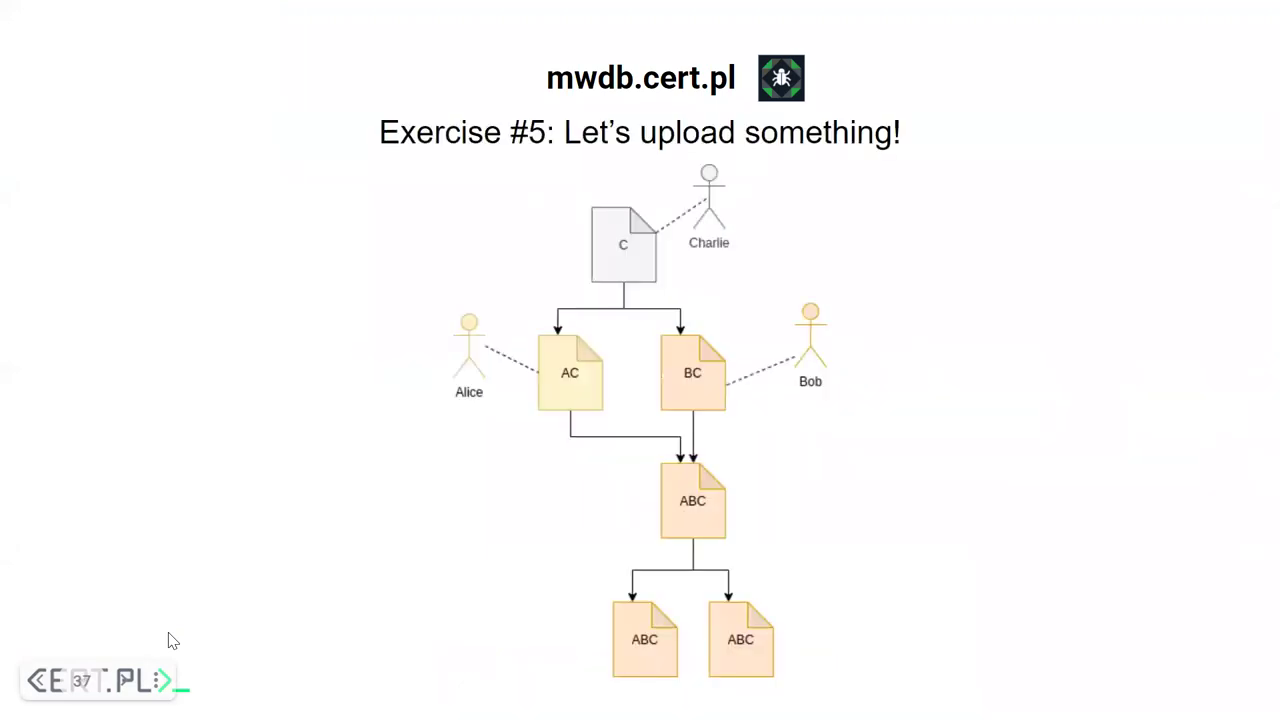